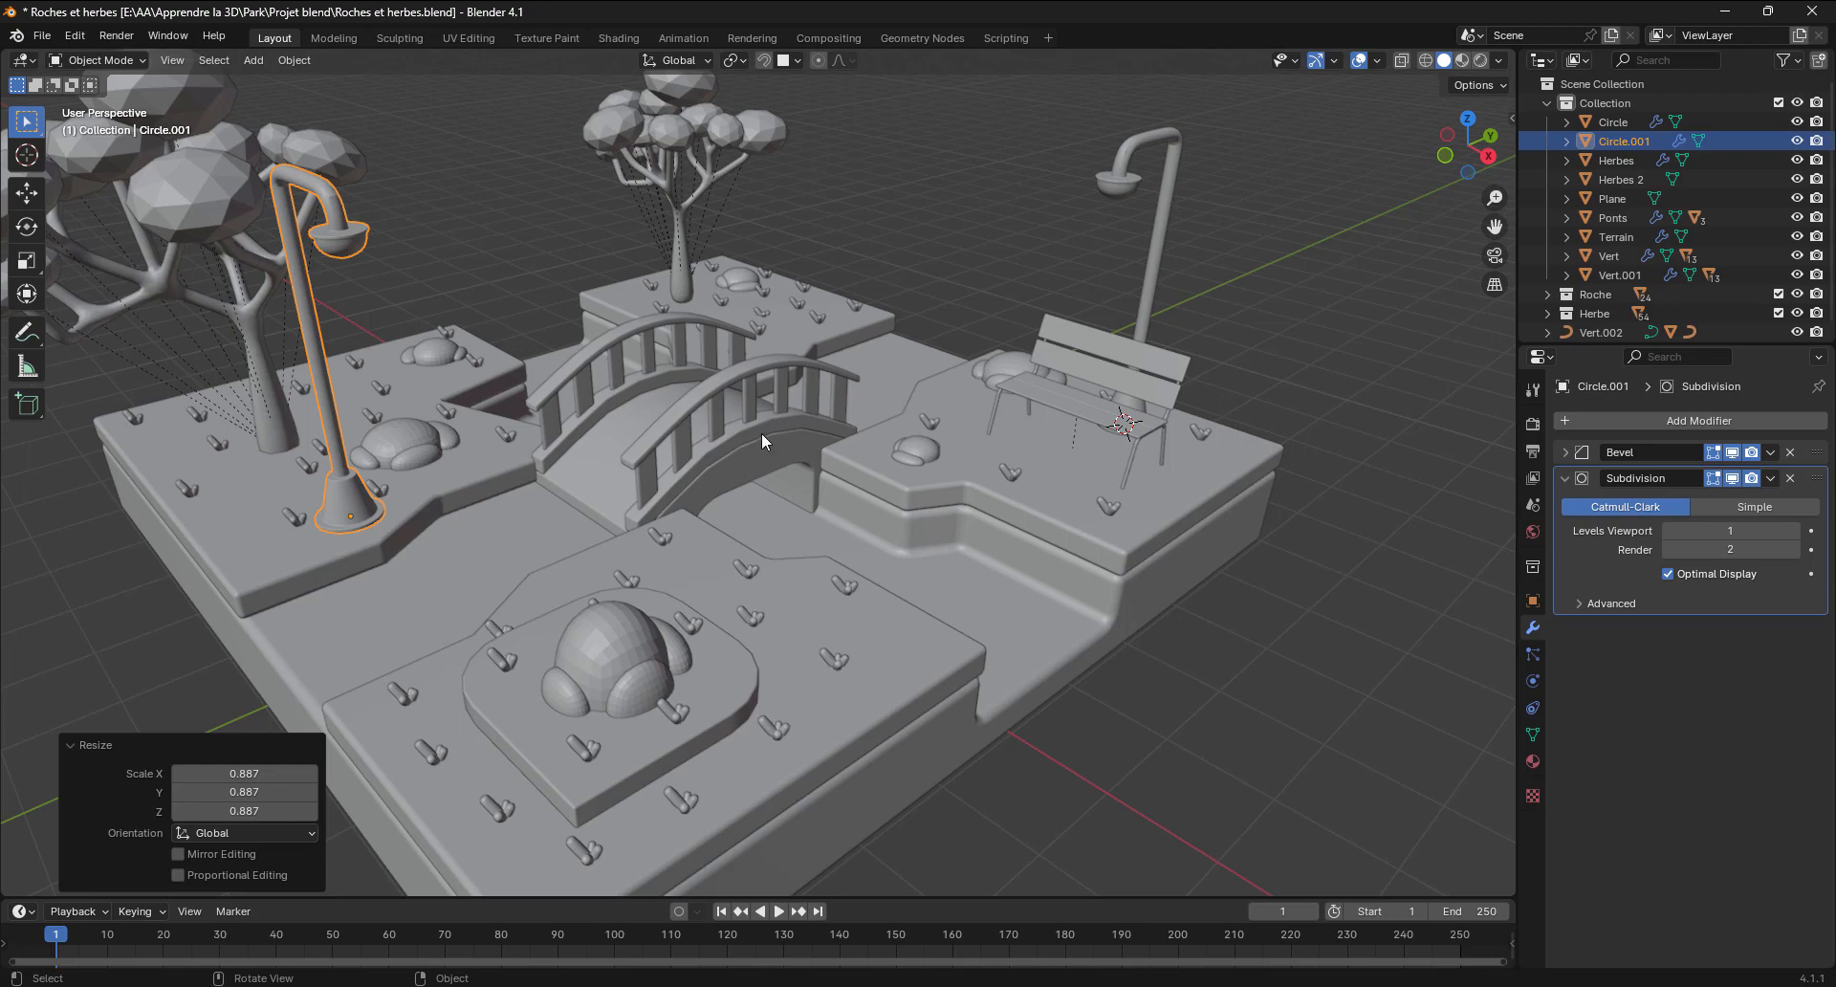
Reset the 3D cursor to the world origin and add a mesh plane there
middle_drag(823, 516, 574, 401)
middle_drag(729, 526, 784, 552)
key(shift+s)
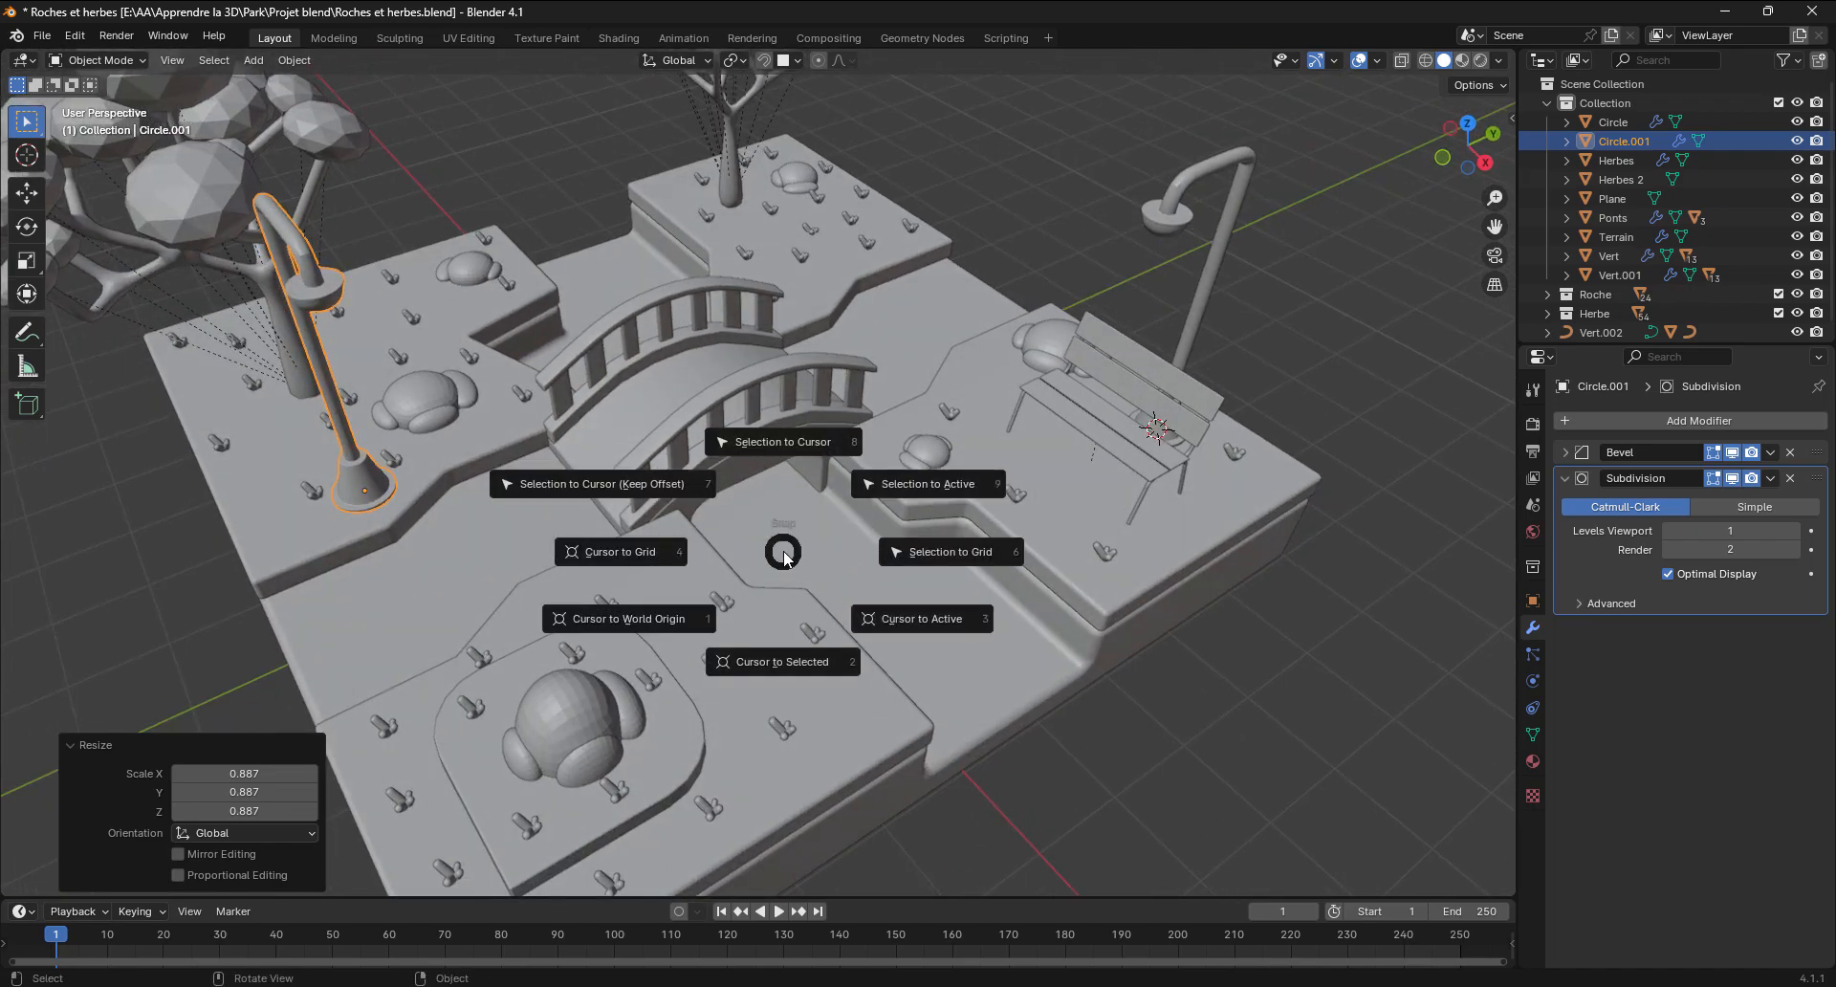
click(639, 620)
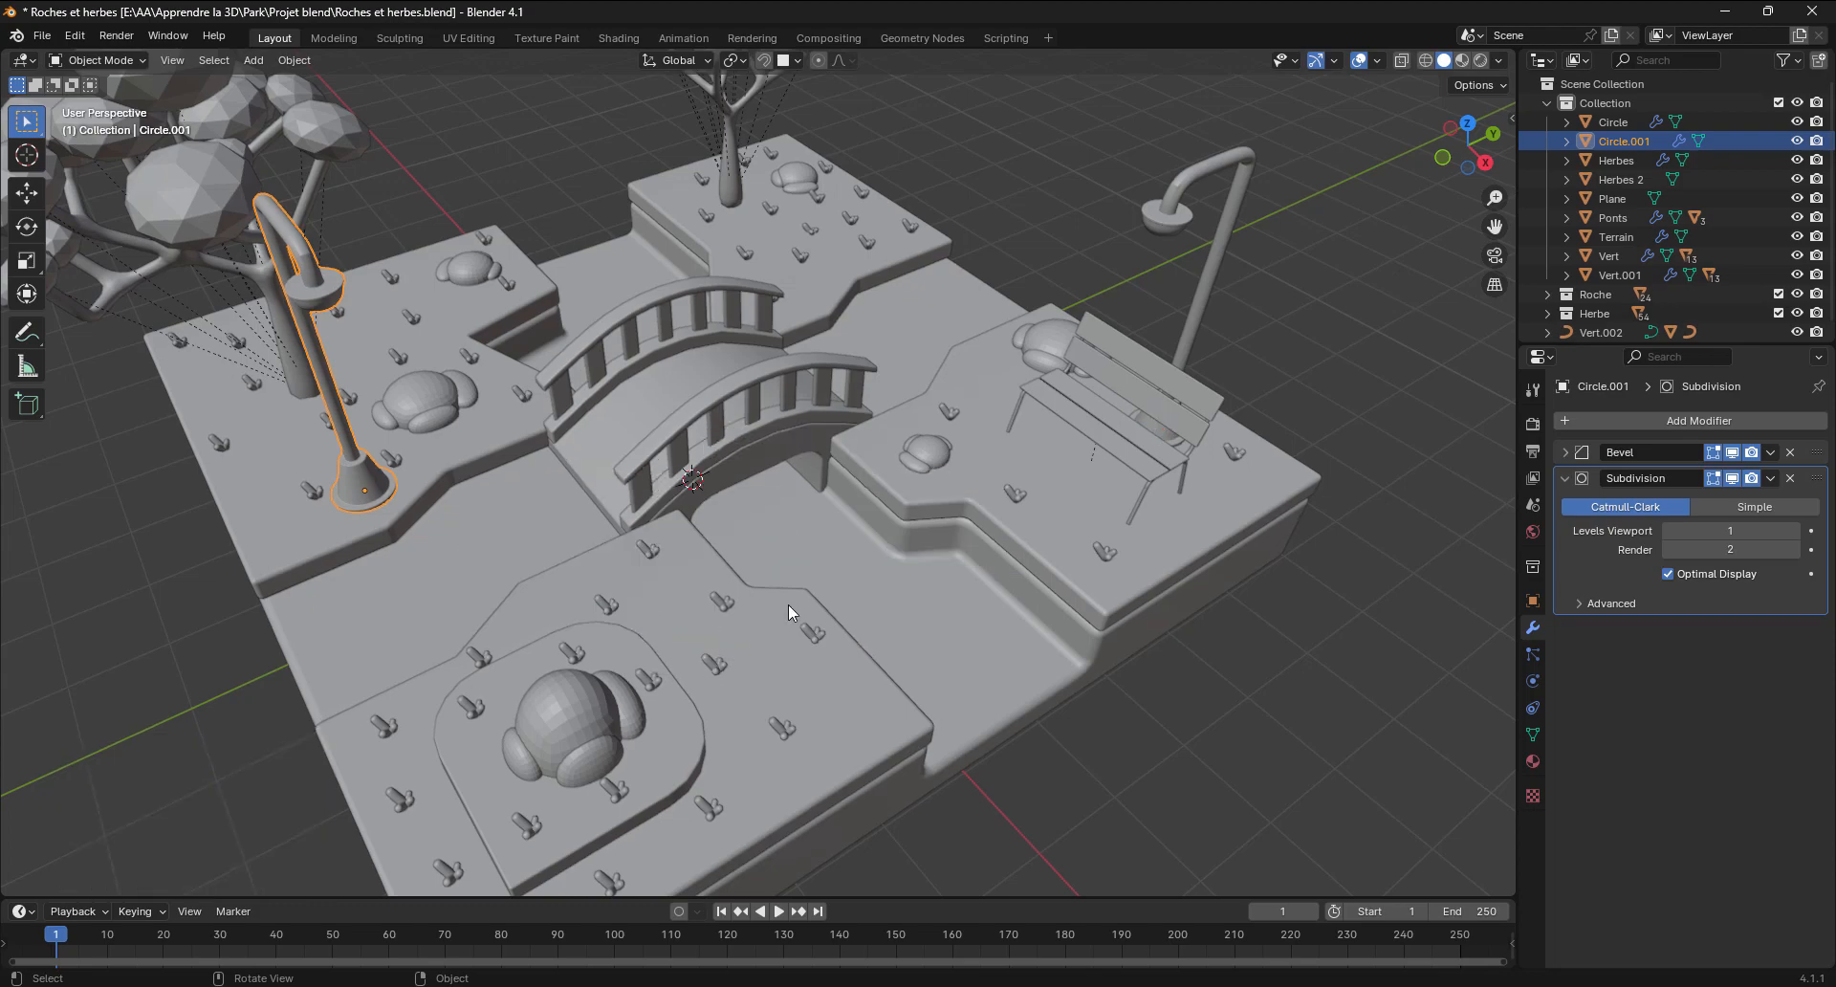
middle_drag(788, 604, 878, 679)
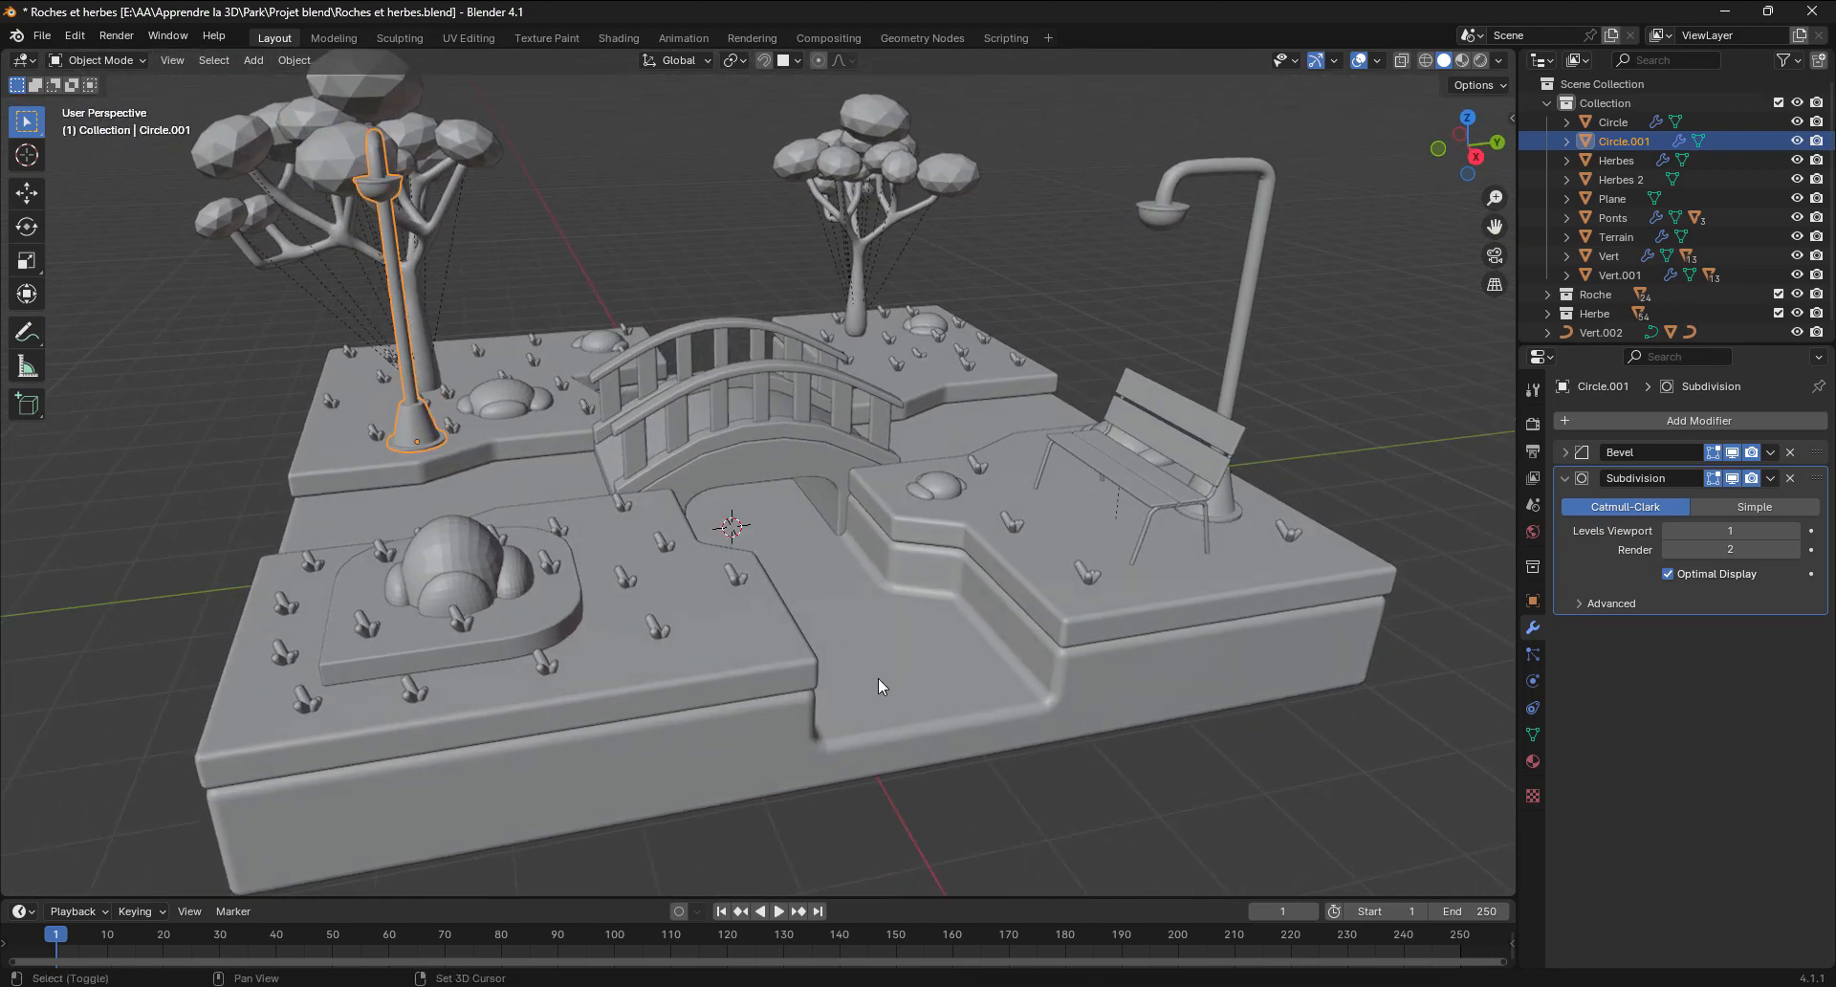
key(shift+a)
mouse_move(851, 606)
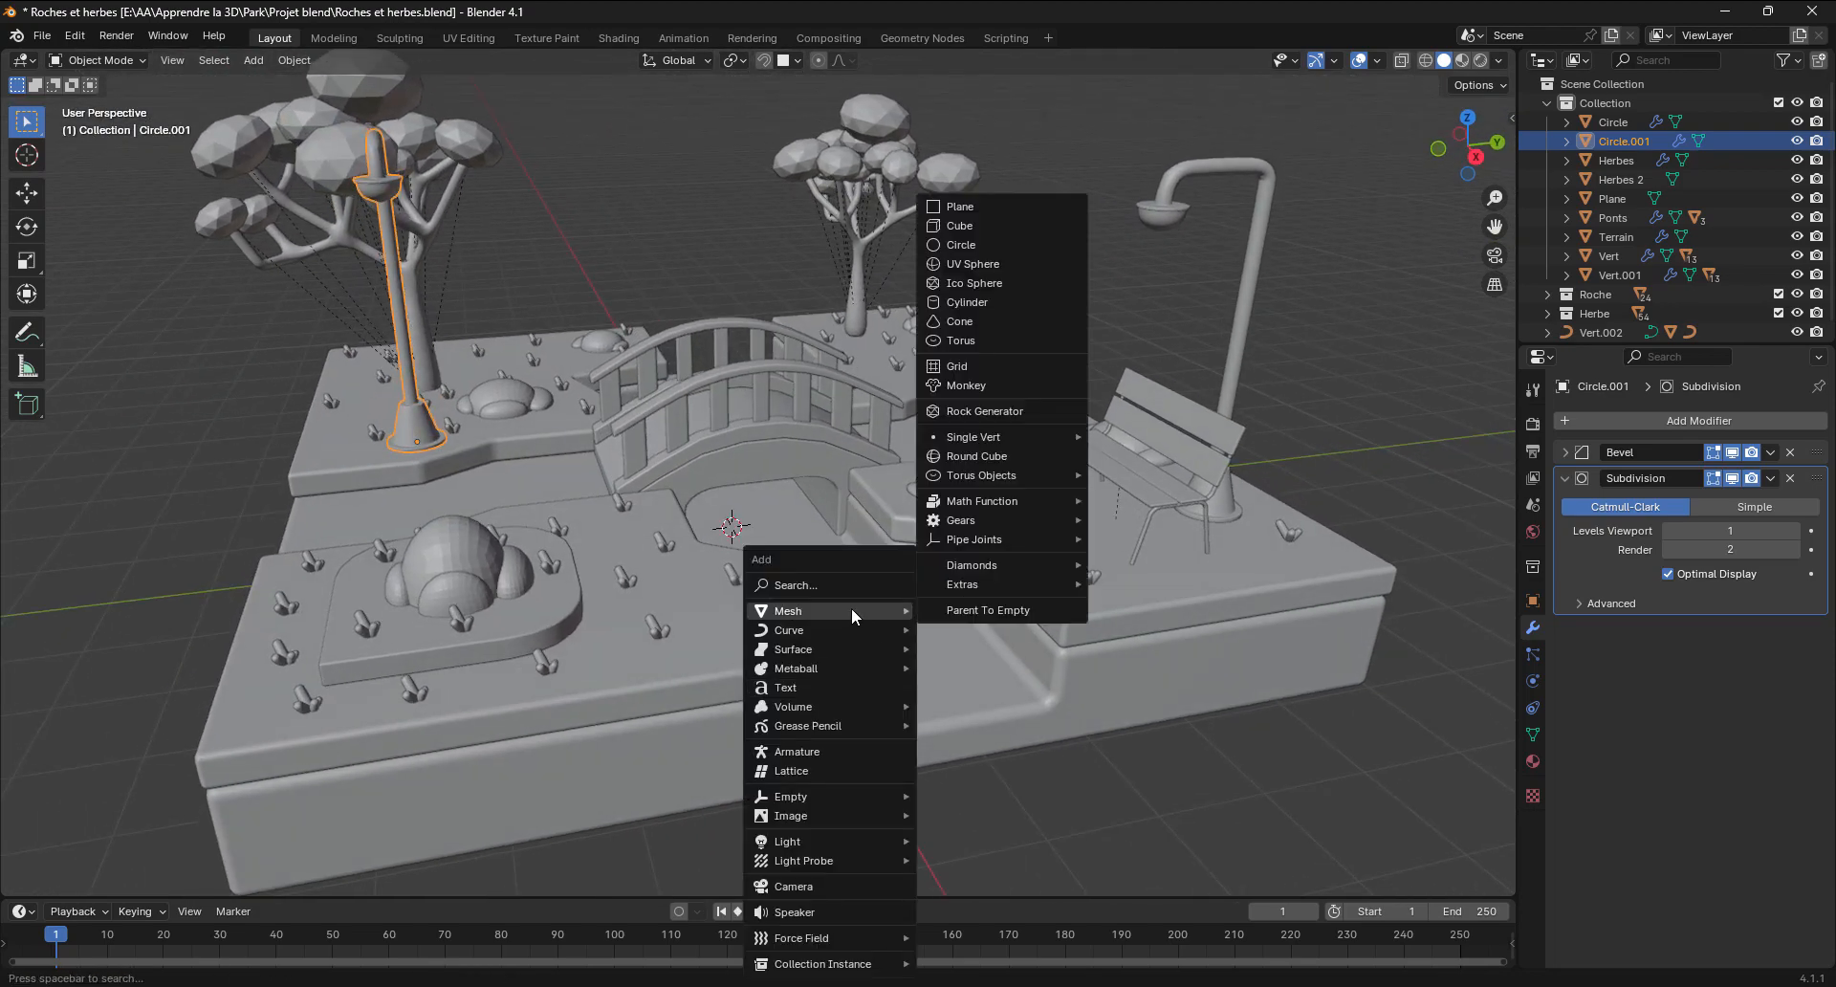
click(962, 208)
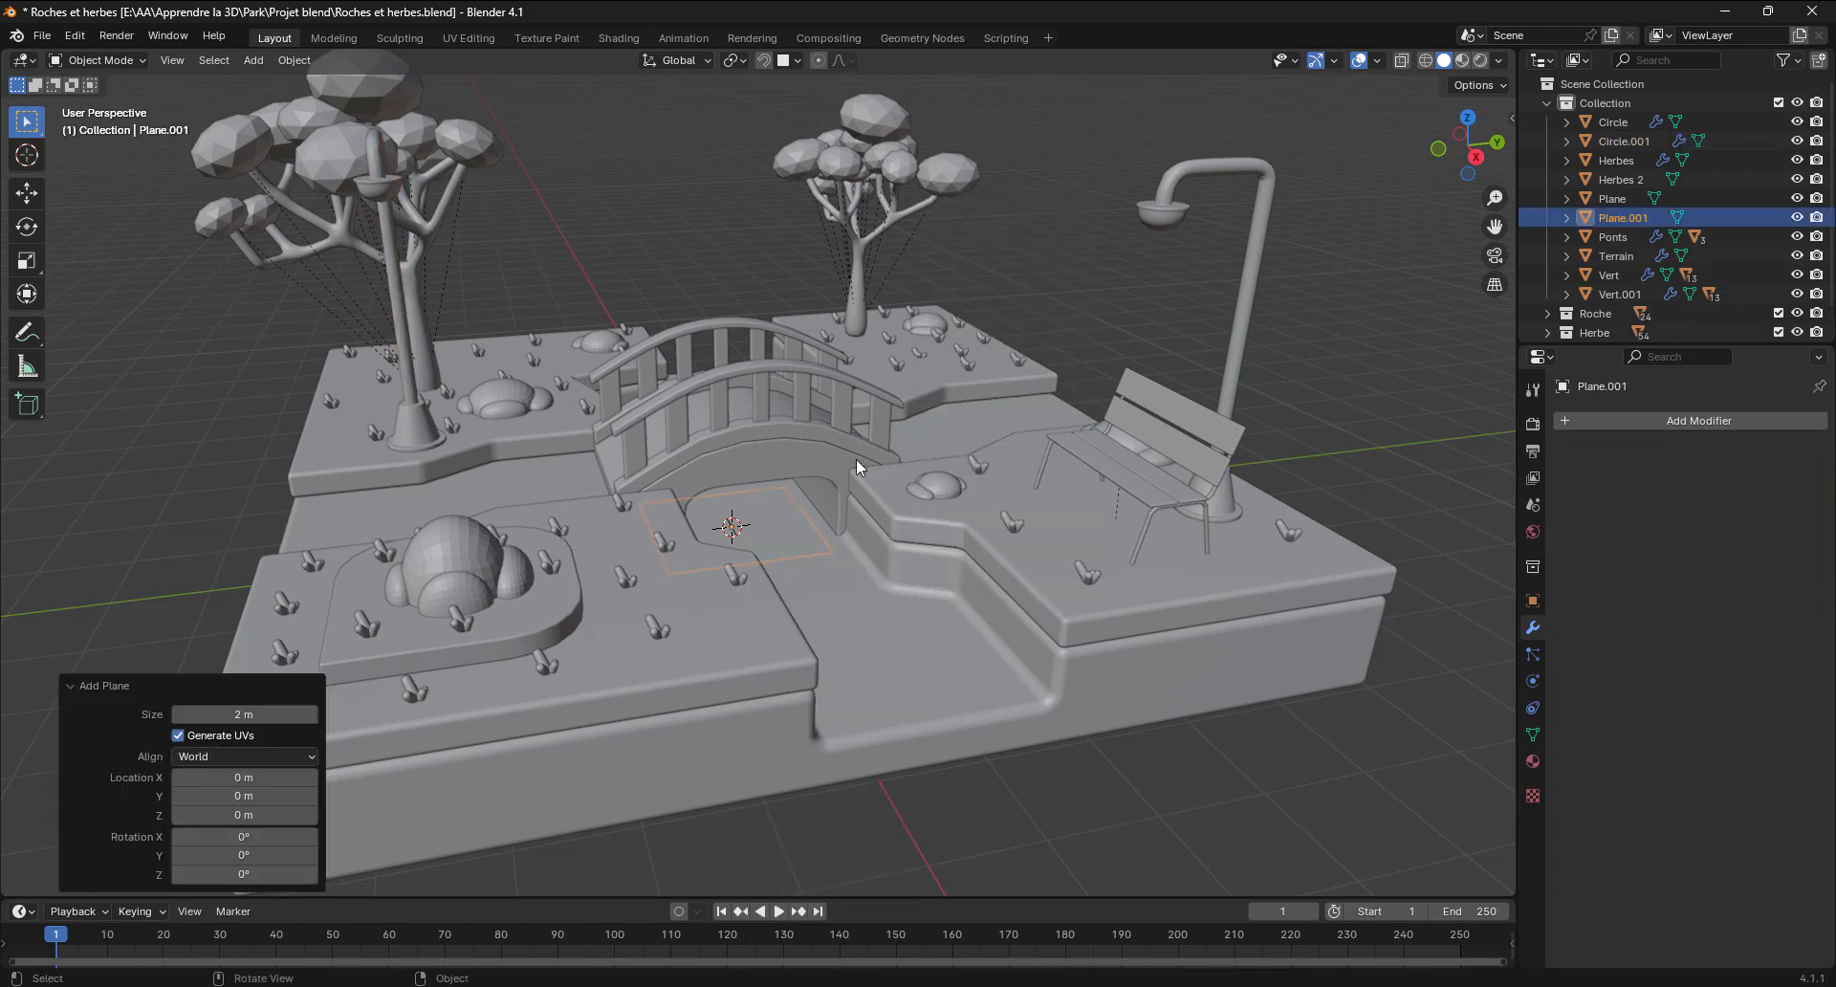
Stretch the new plane across the river from the top view, scaling about 4.91 along X and 2.05 along Y
middle_drag(857, 457, 727, 574)
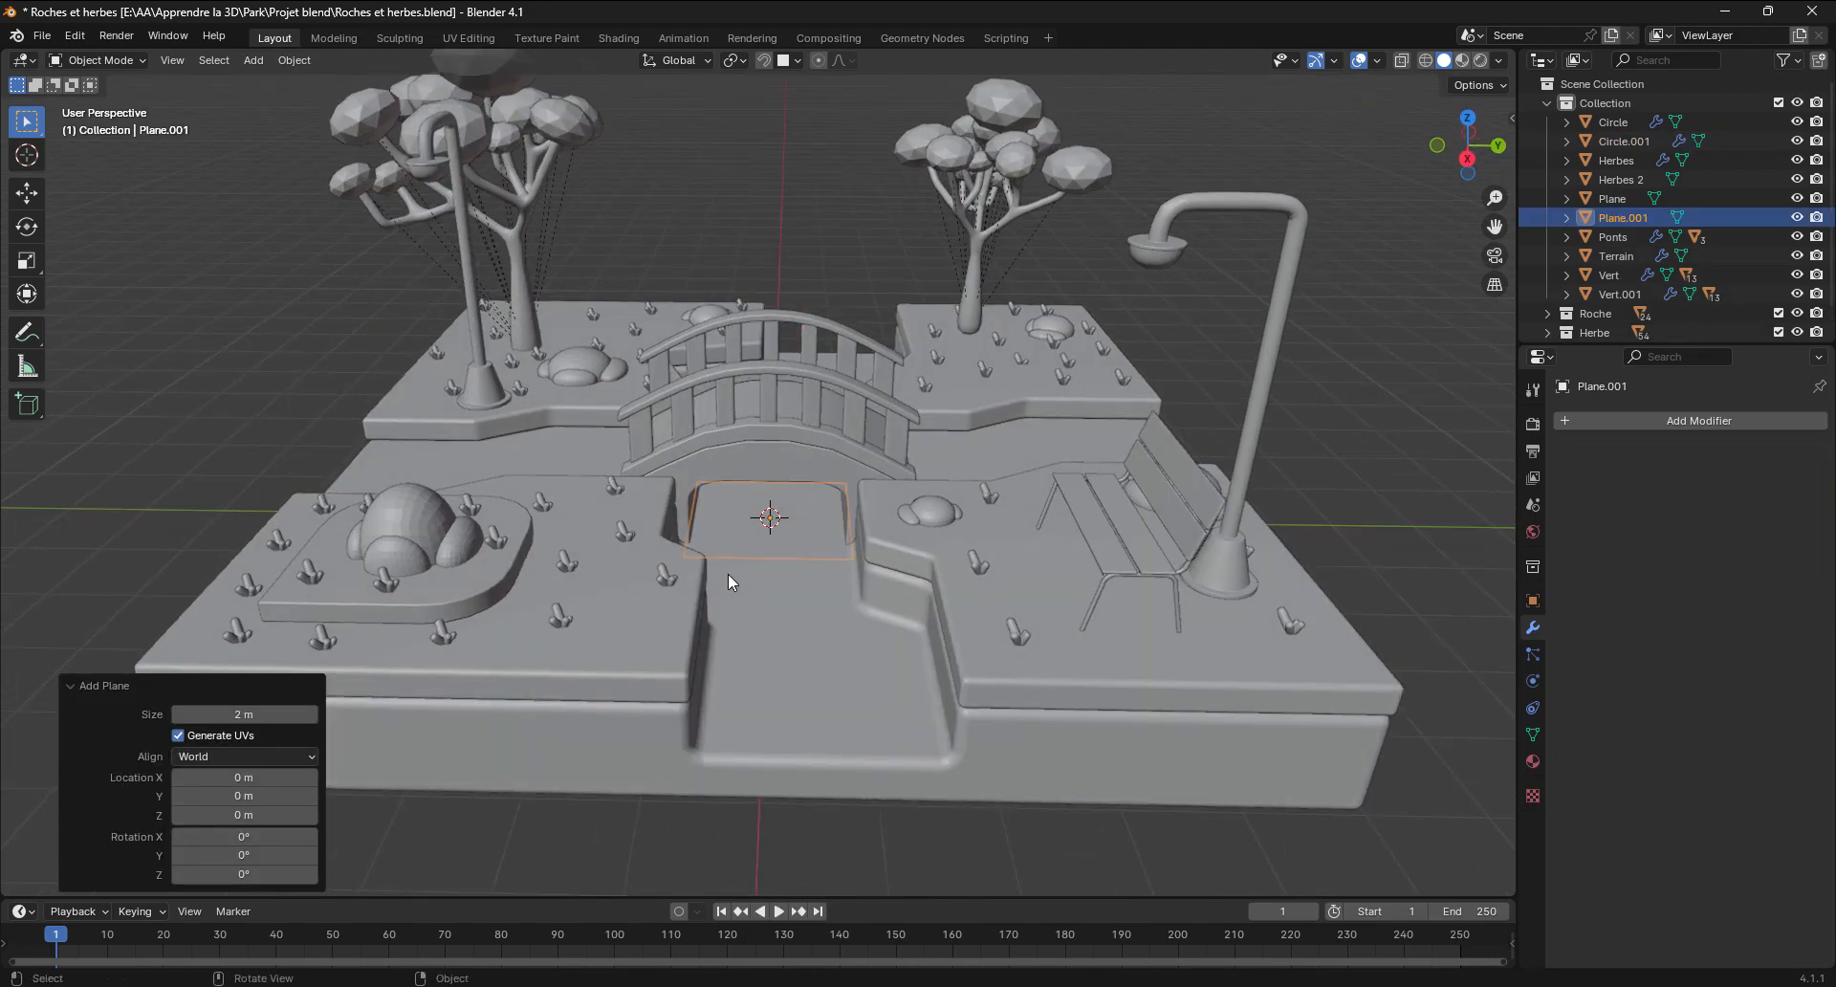
key(KP_7)
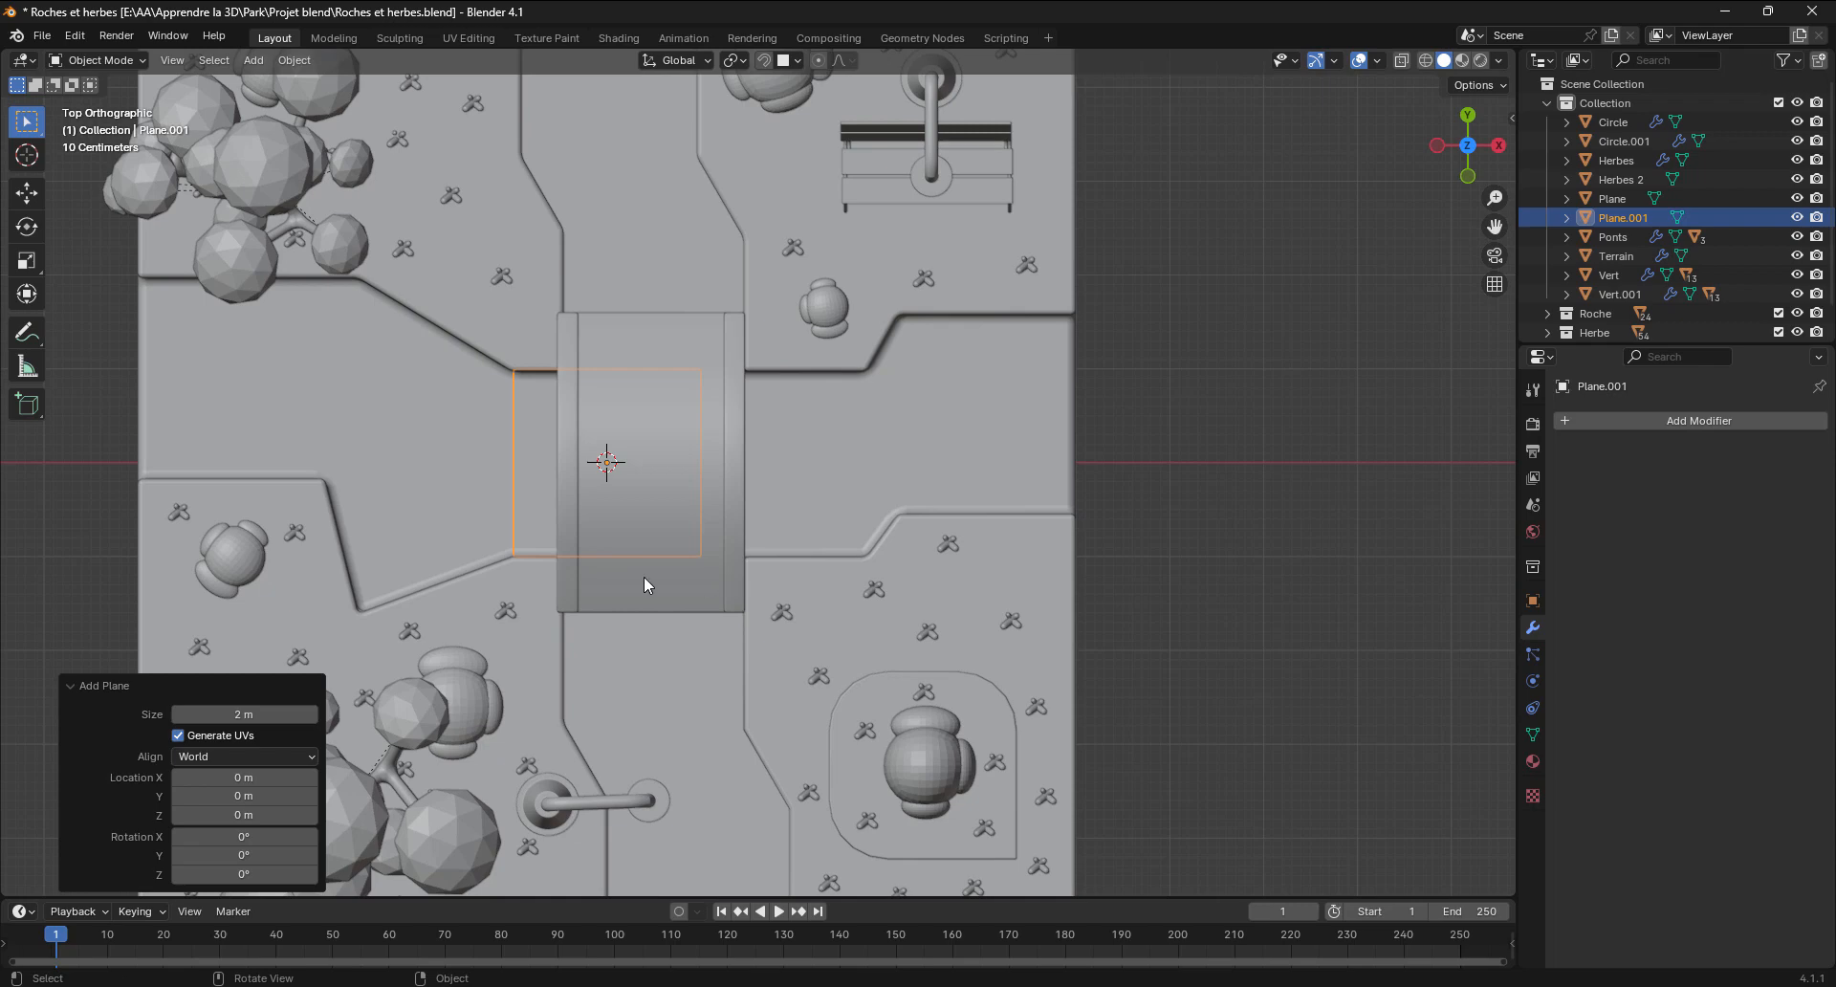
key(s)
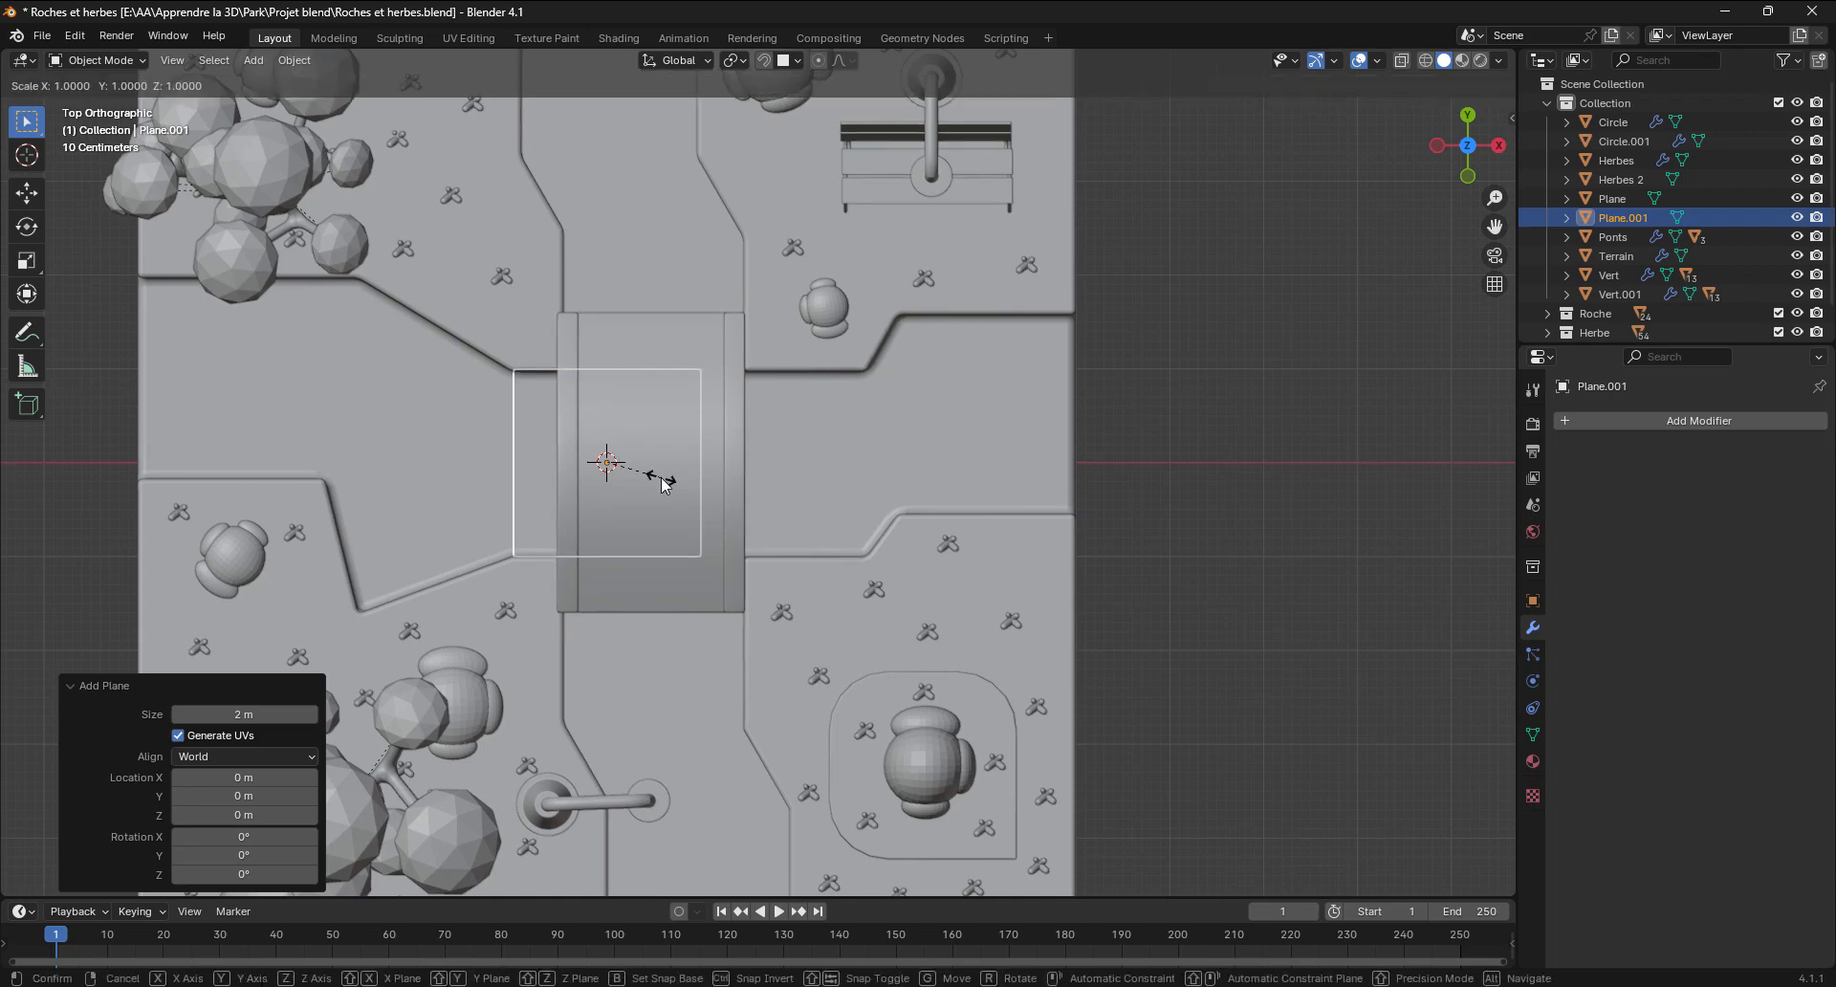
key(x)
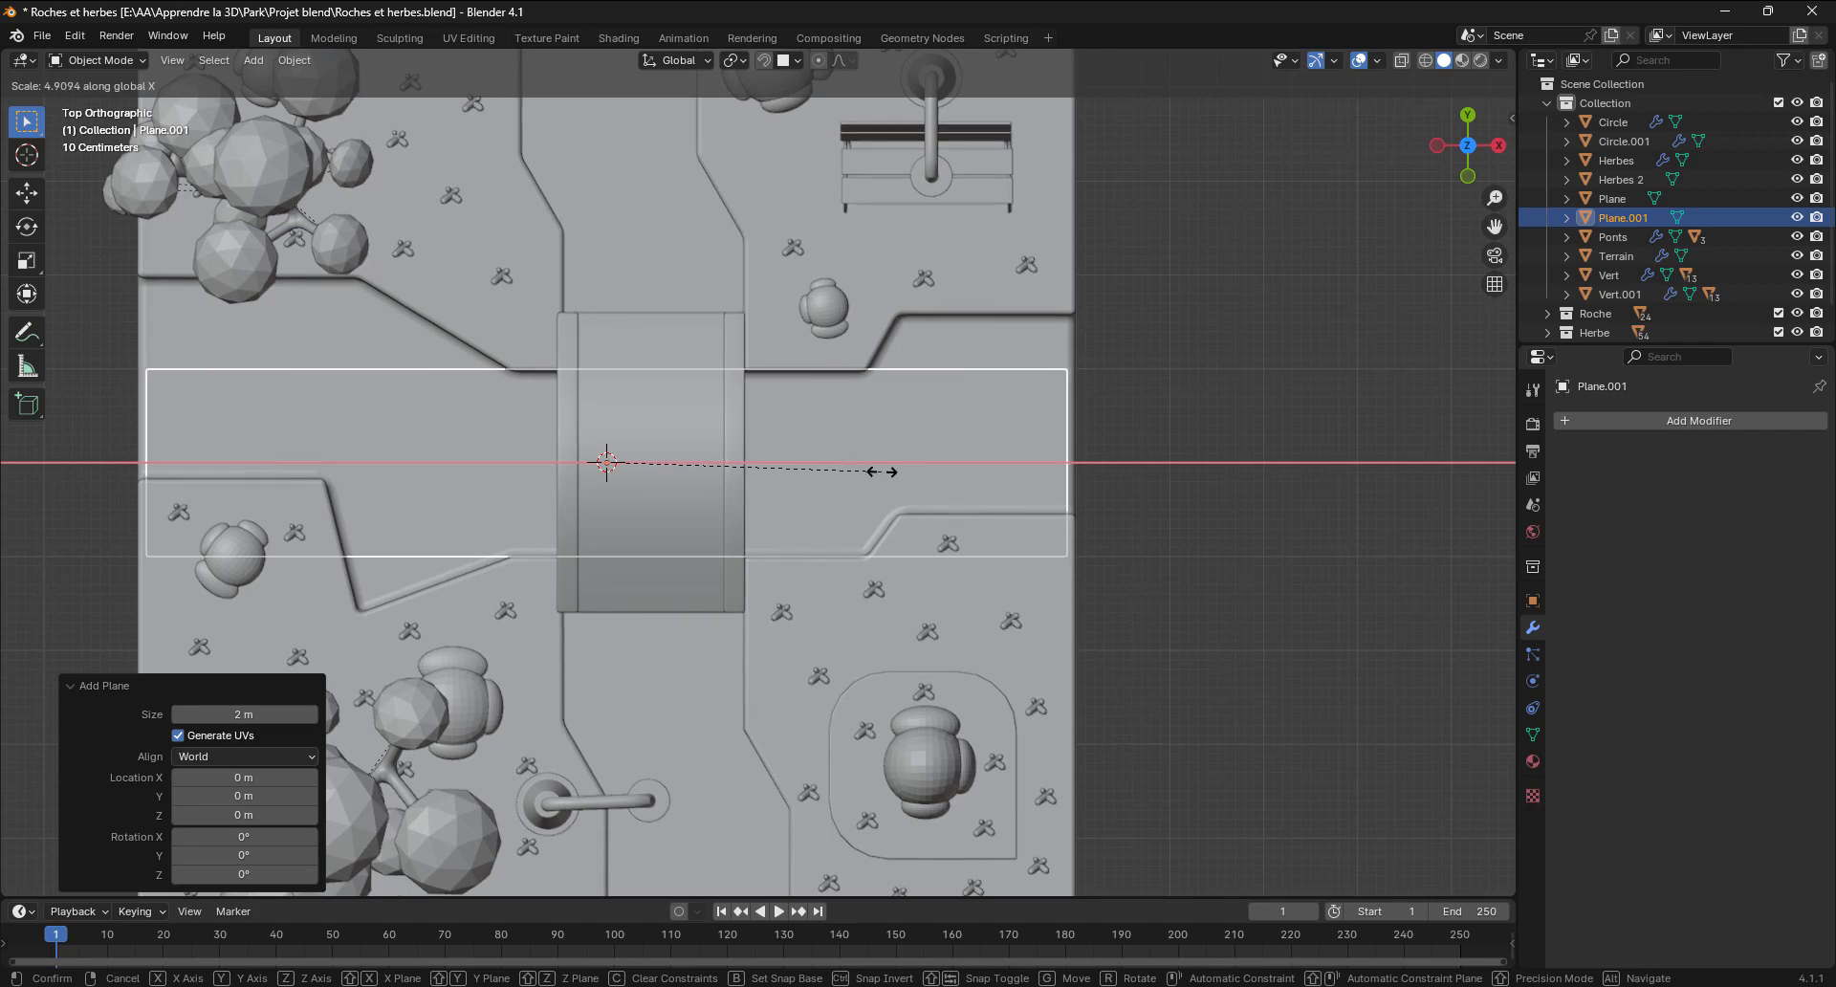
click(871, 459)
key(s)
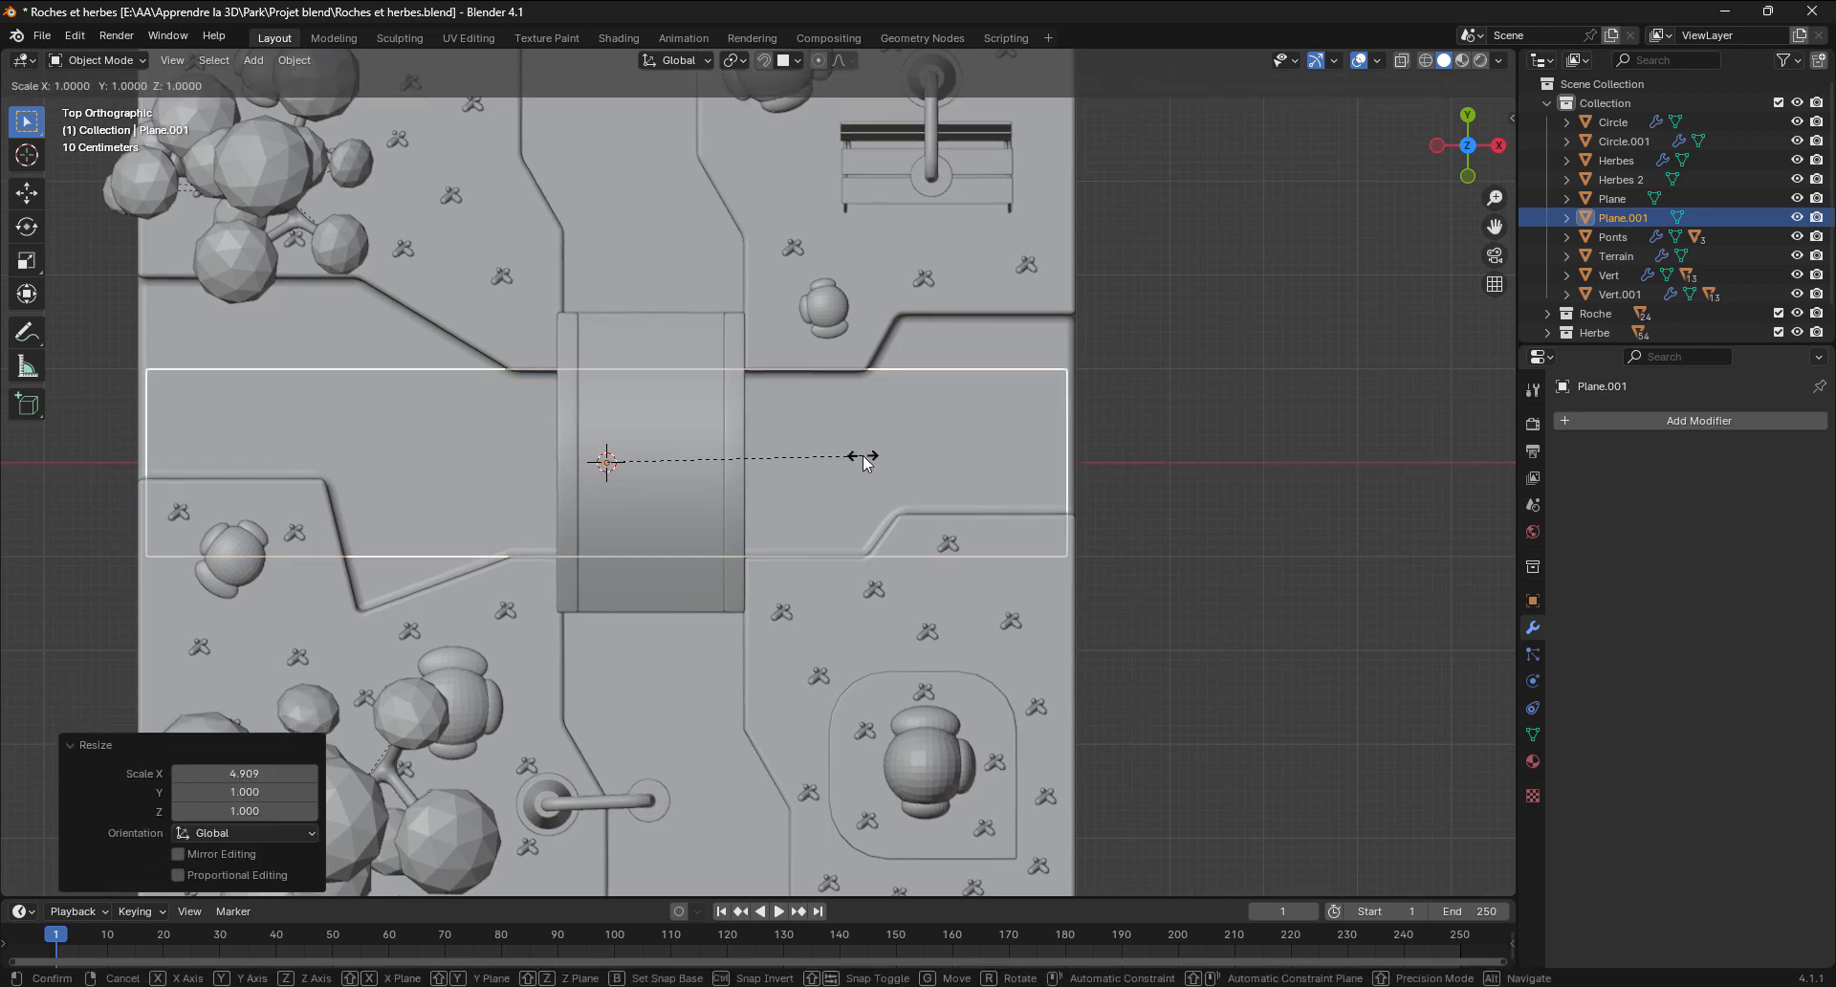
key(y)
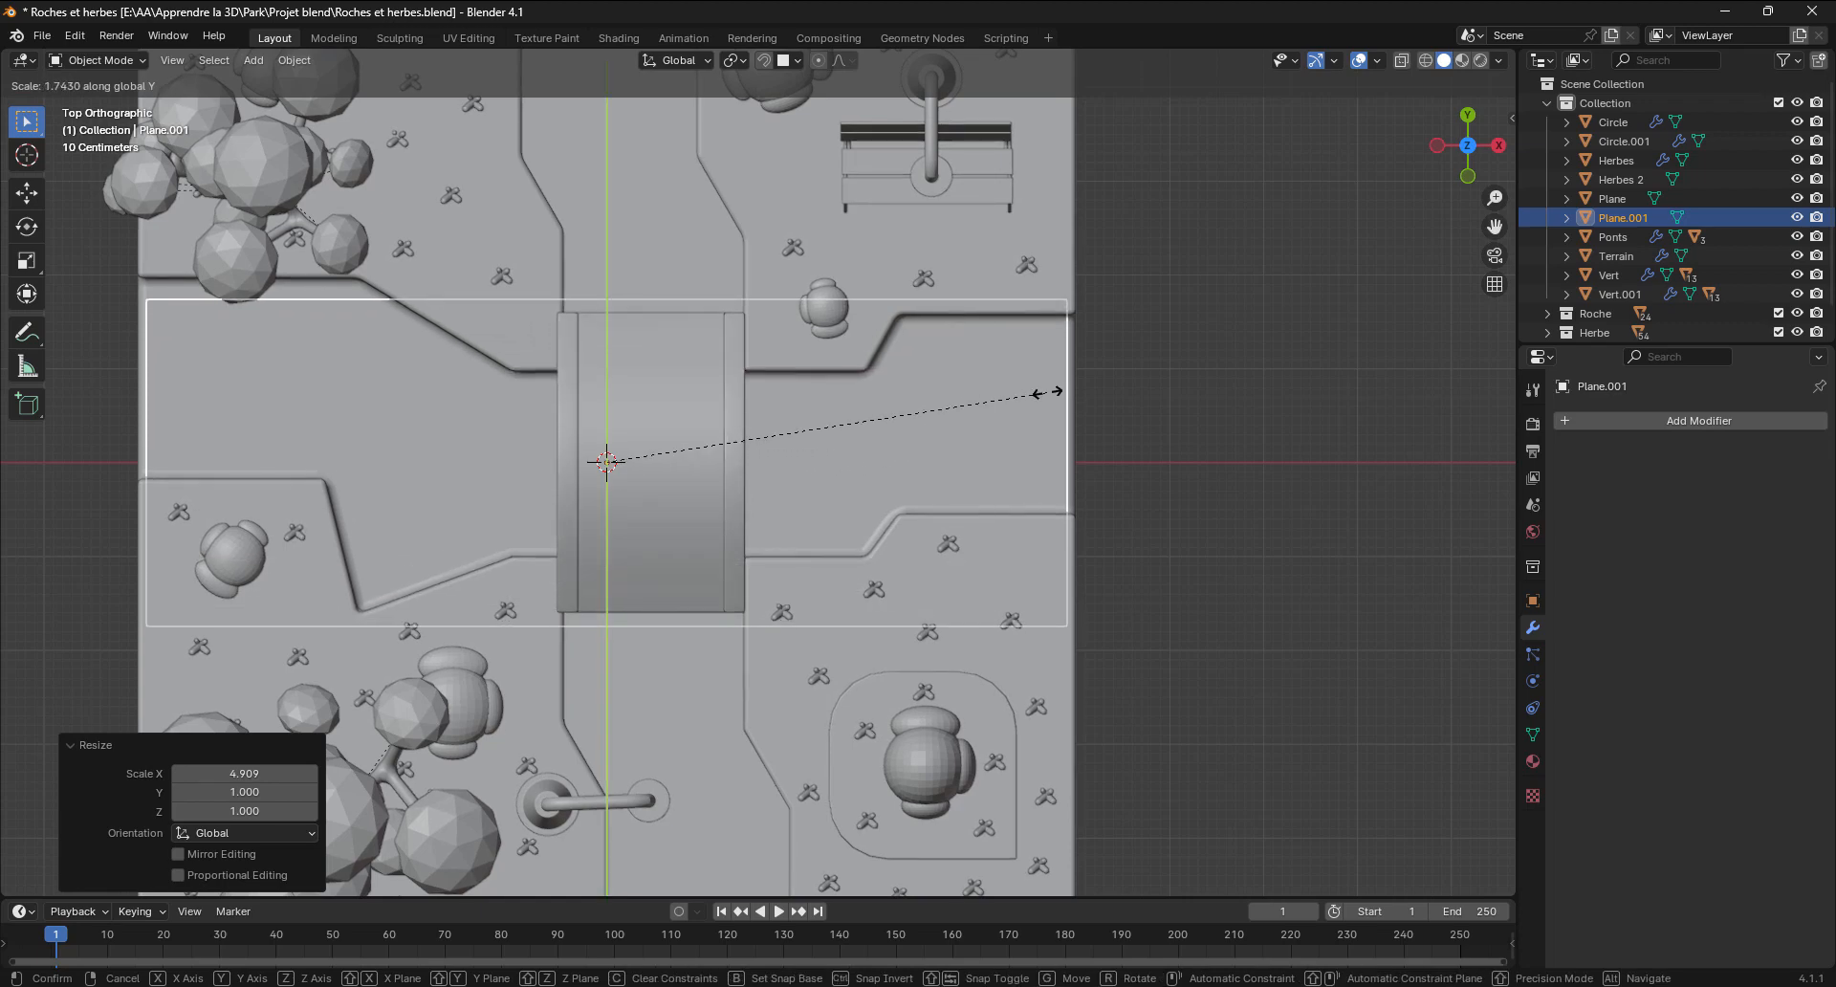
click(1125, 378)
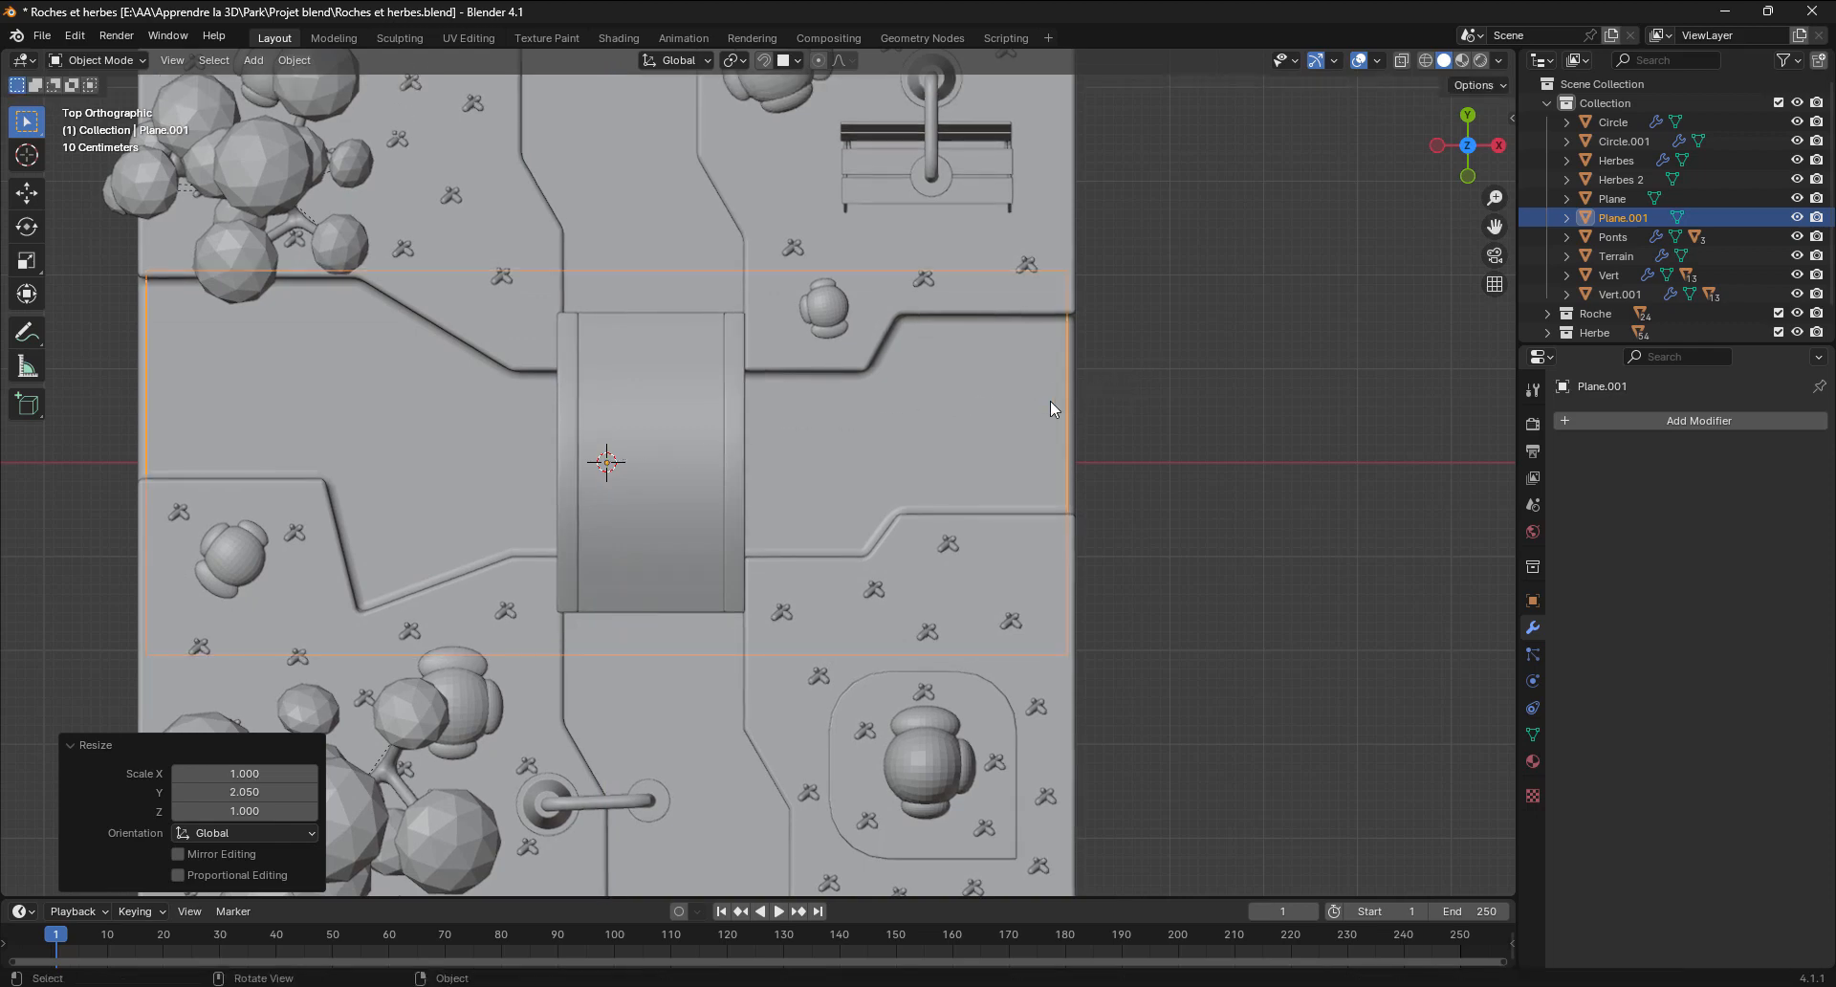
Shift the plane about 0.29 m along Y and scale it about 1.009 along X to fit the terrain's ends
key(g)
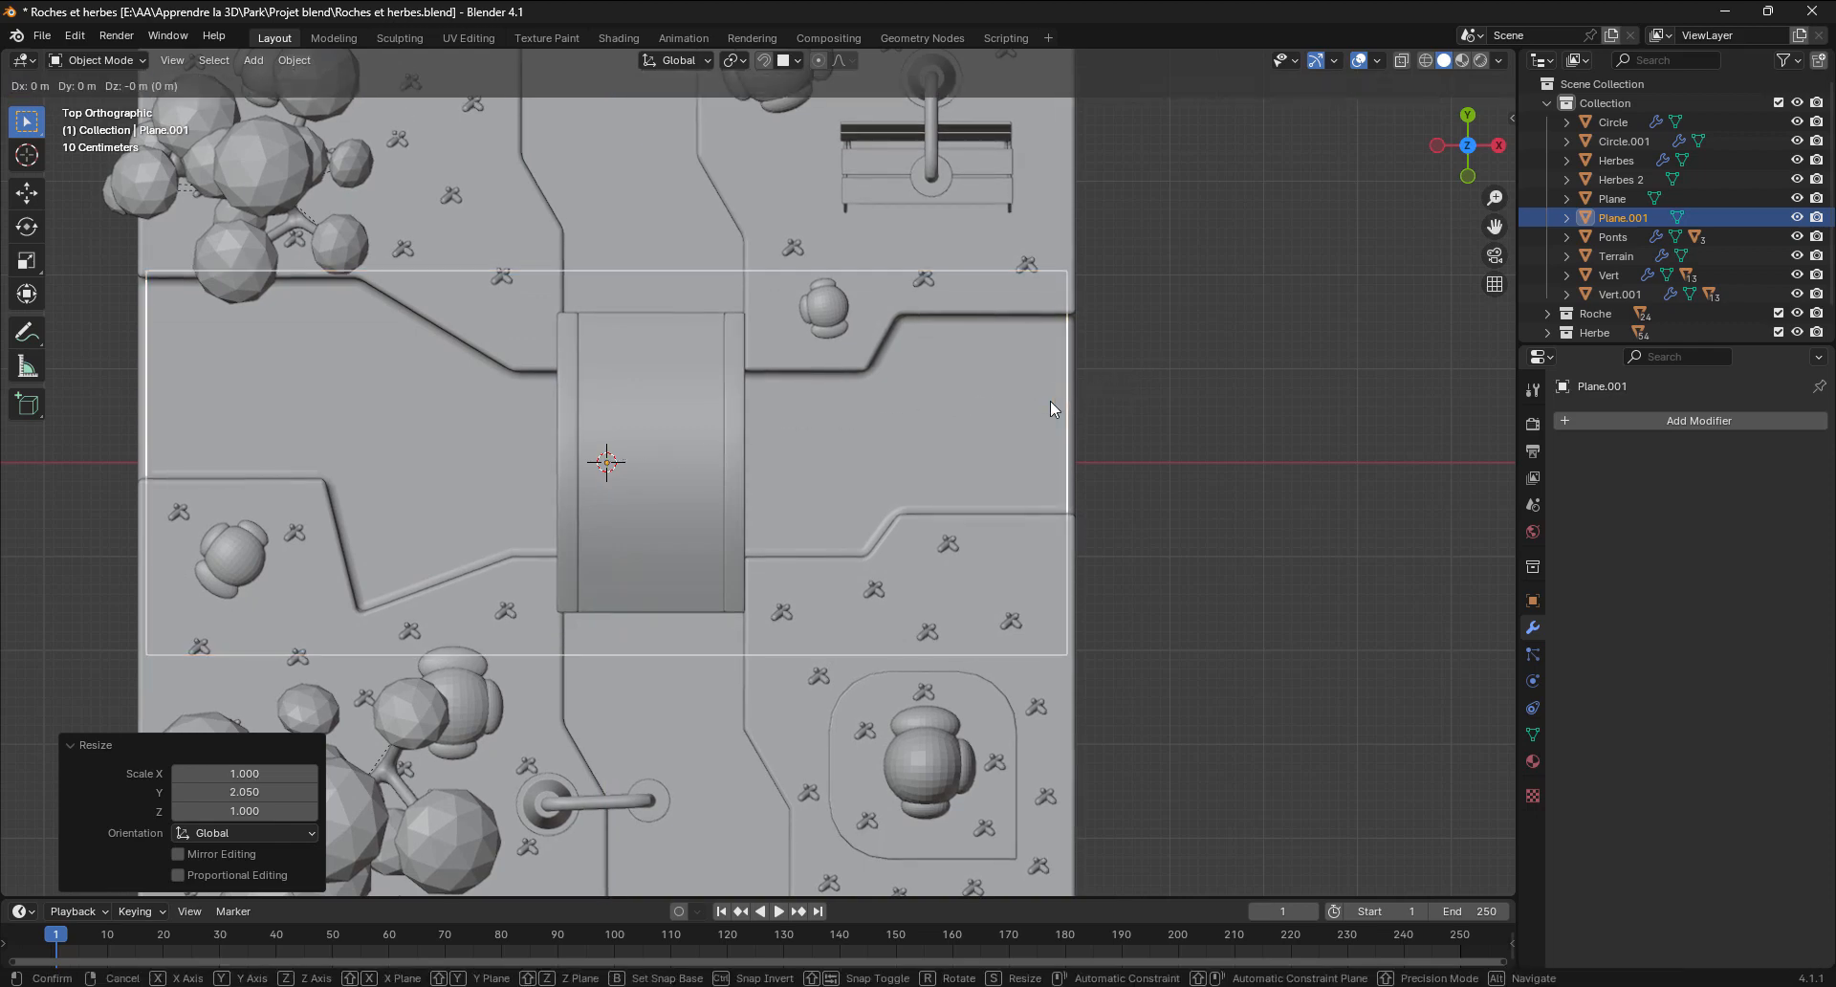
key(y)
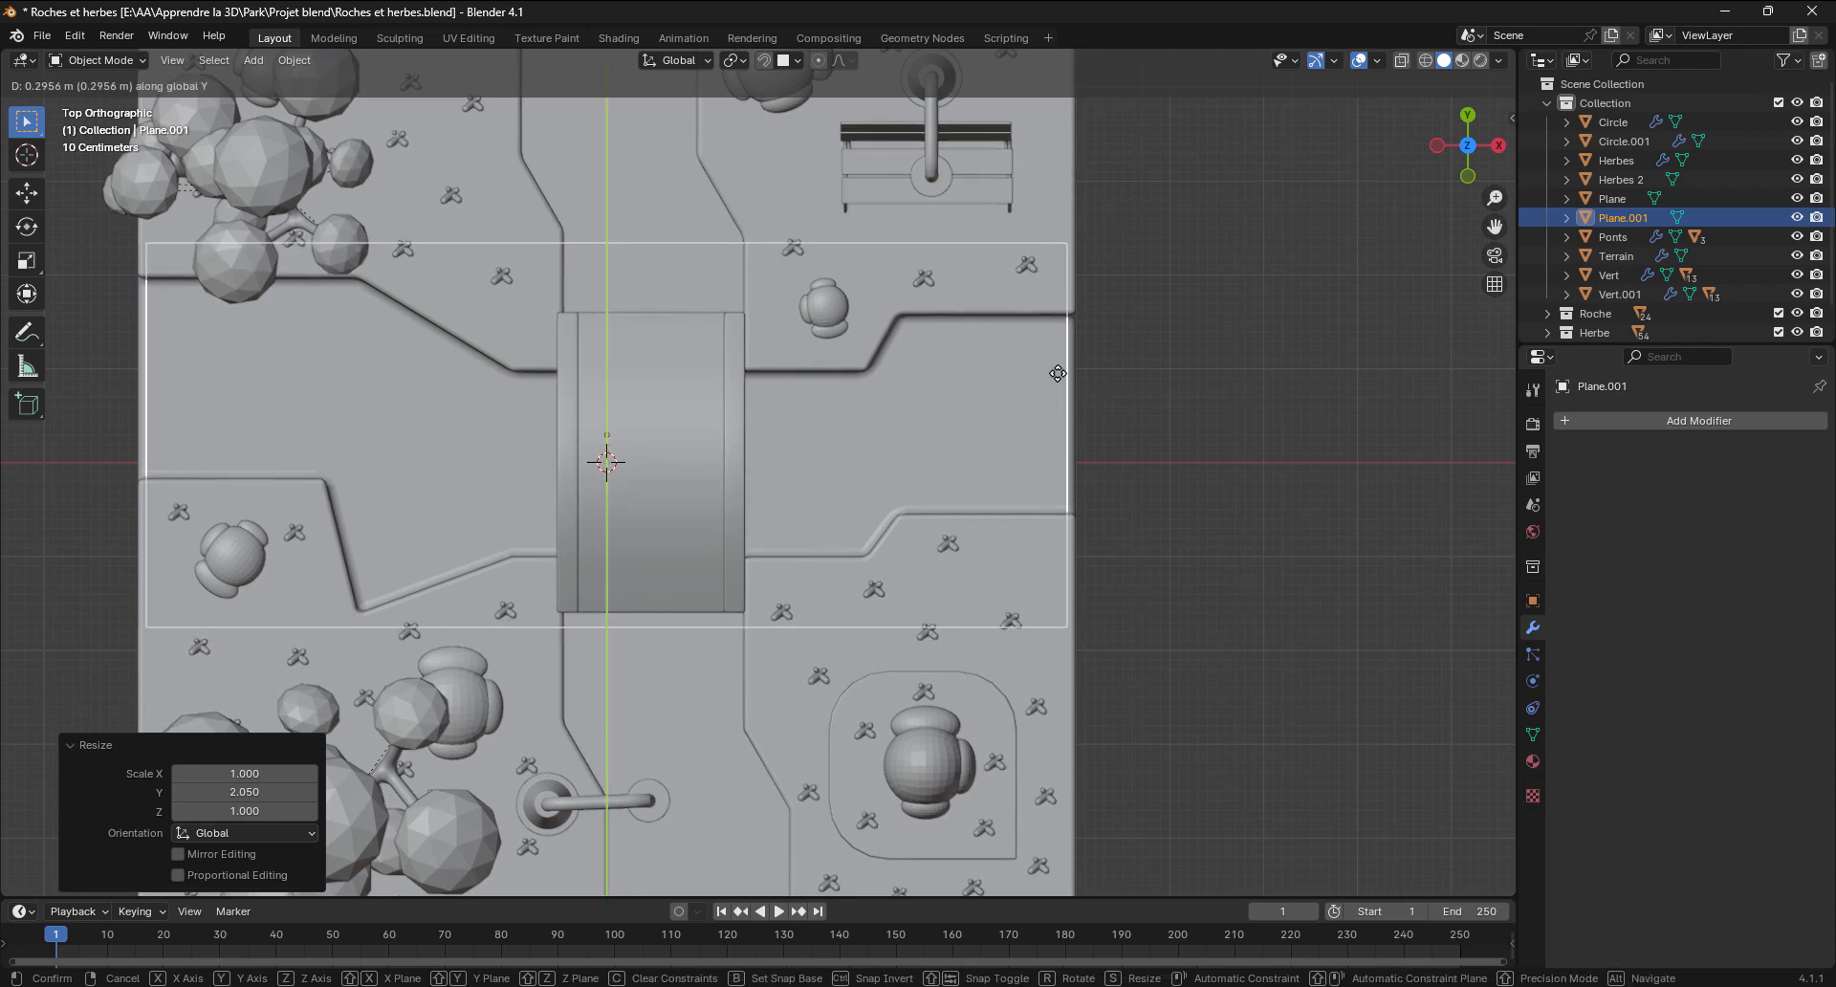
click(1058, 374)
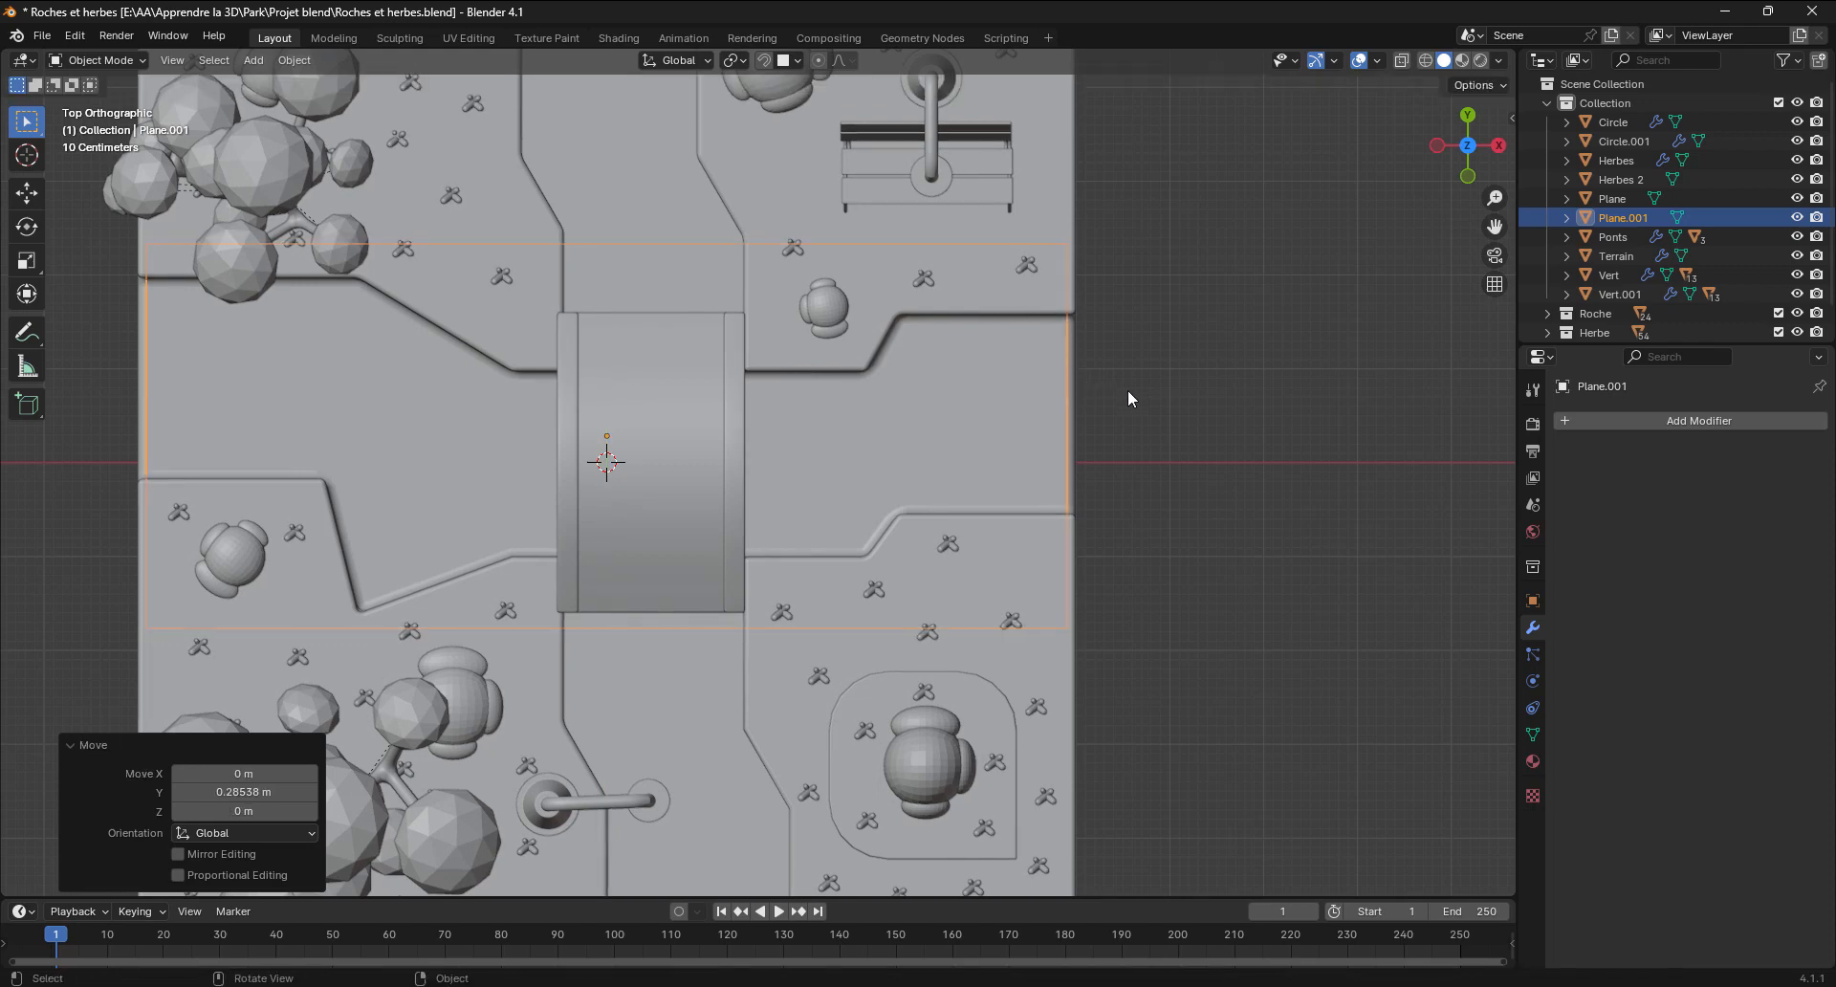
key(s)
key(x)
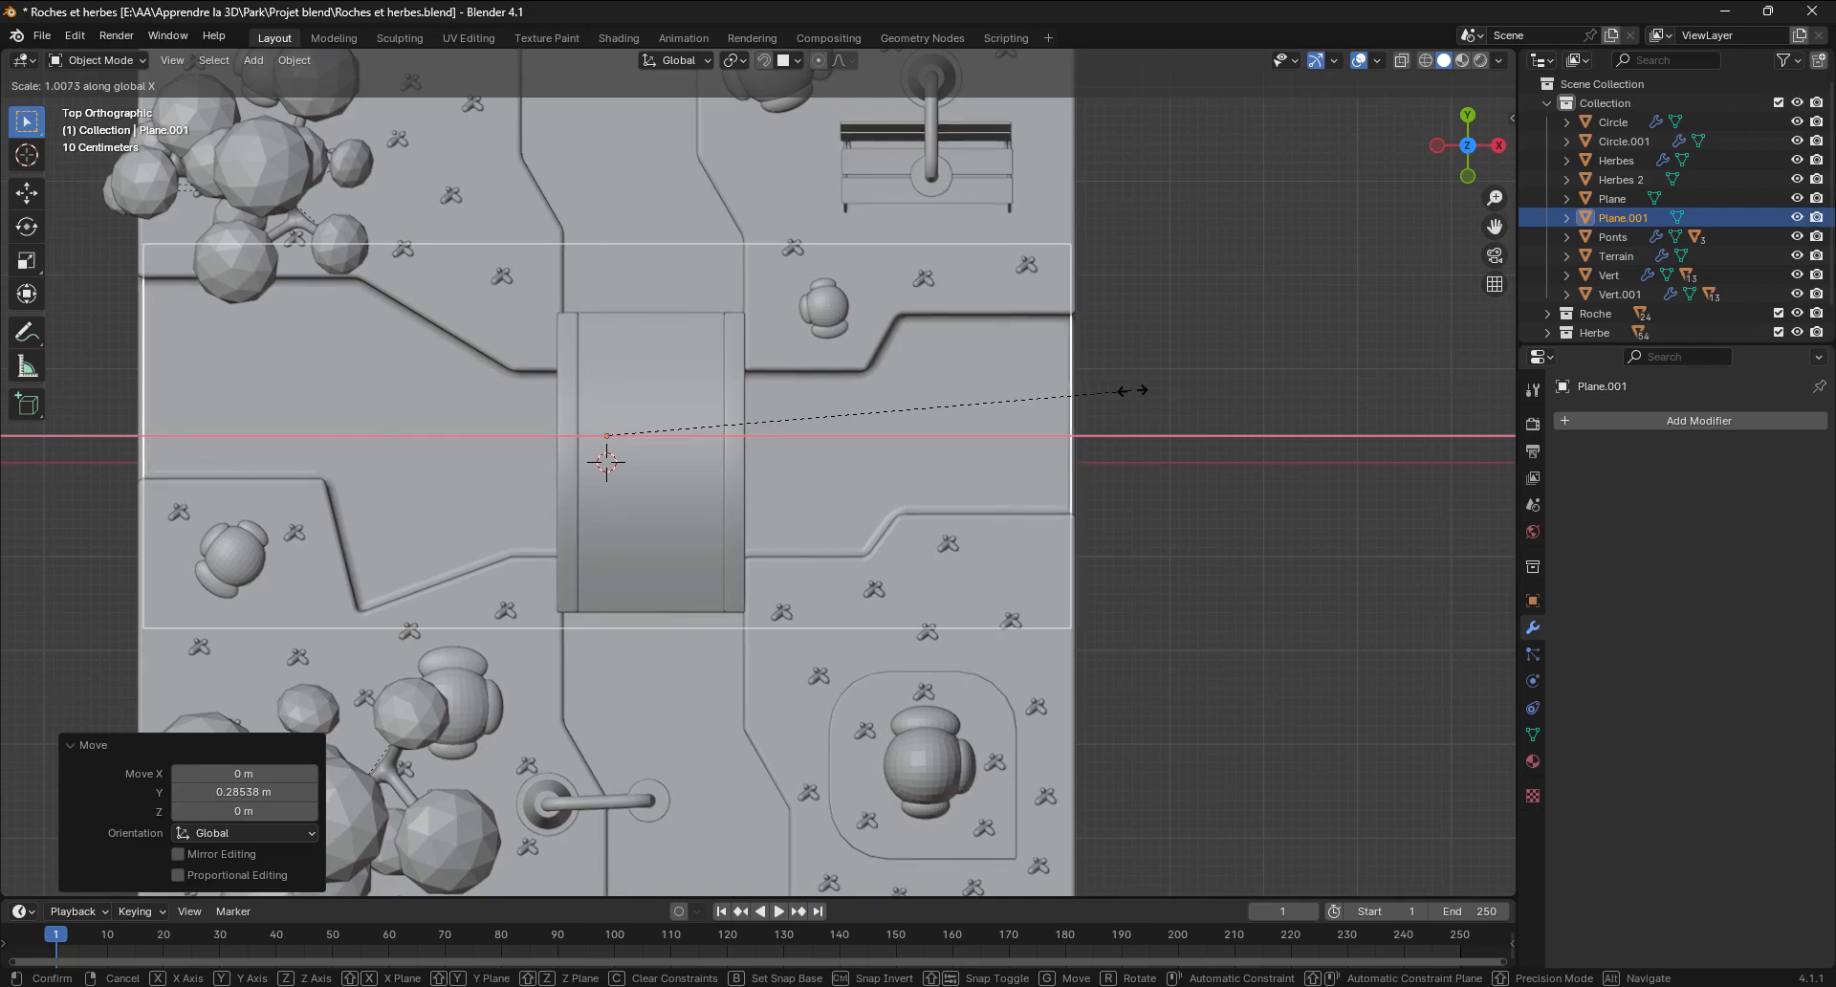
click(1131, 392)
Raise the plane about 0.71 m along Z to water level inside the river channel
middle_drag(1140, 394, 932, 201)
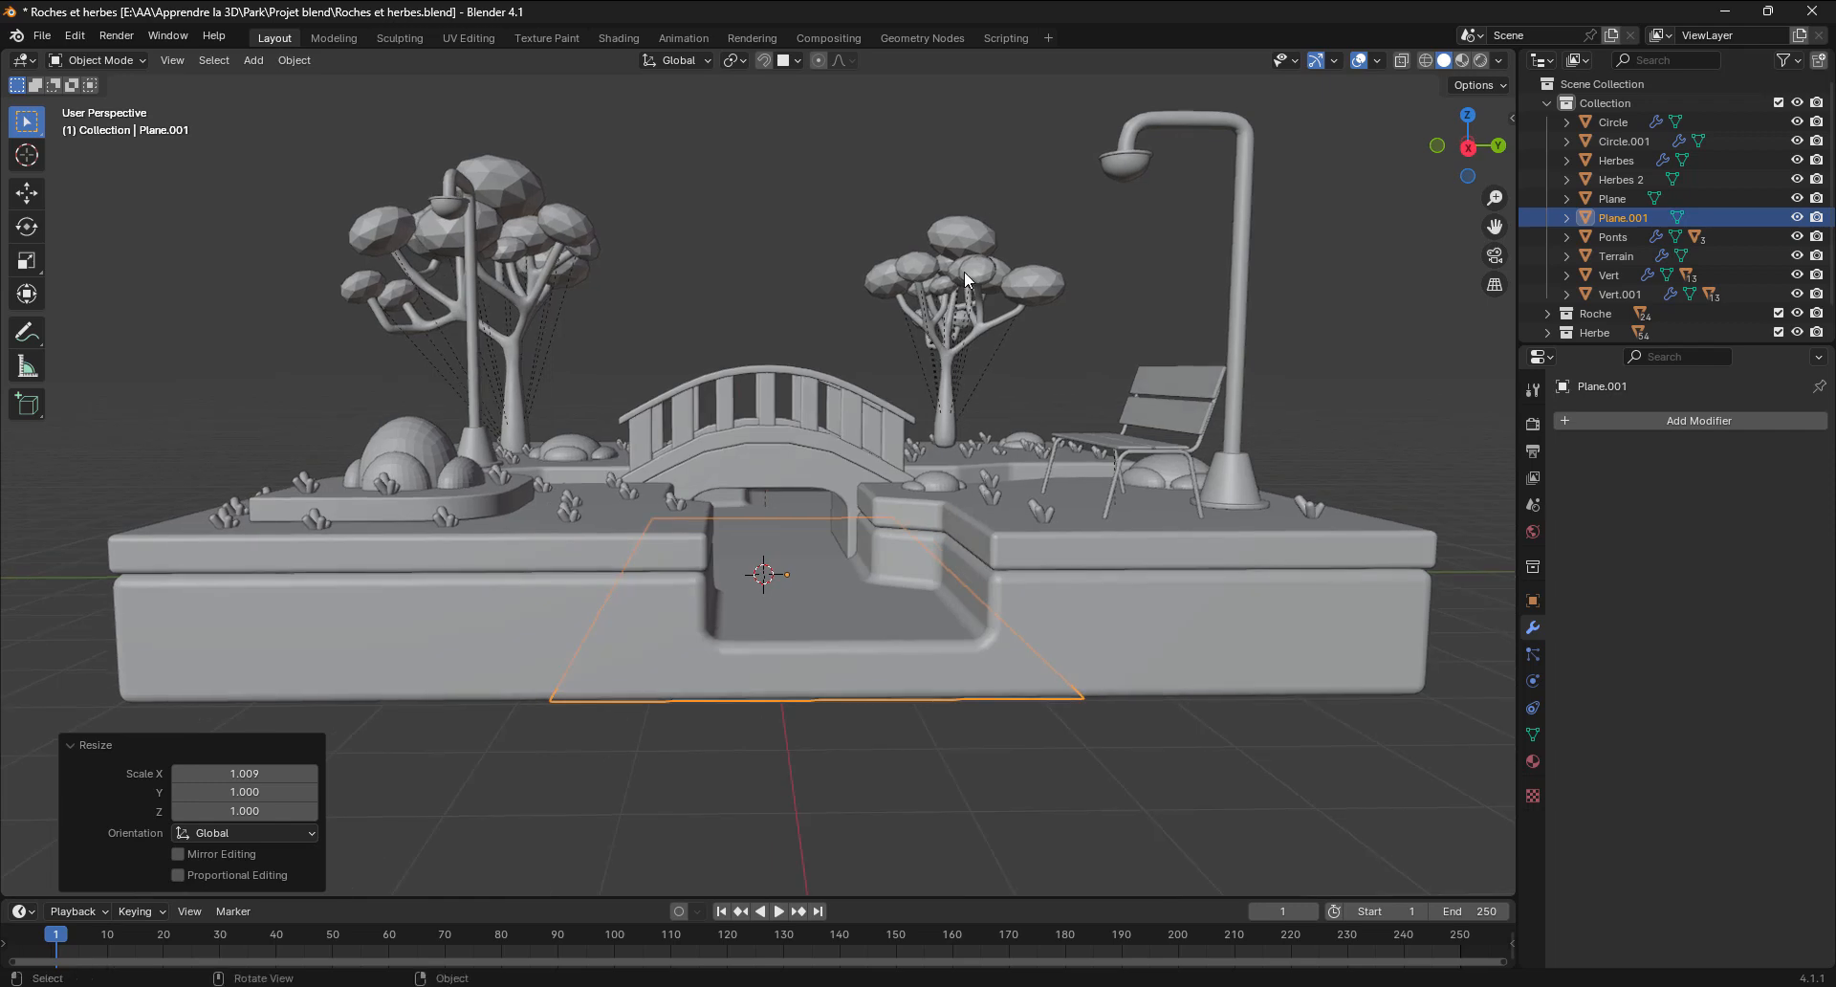
key(g)
key(z)
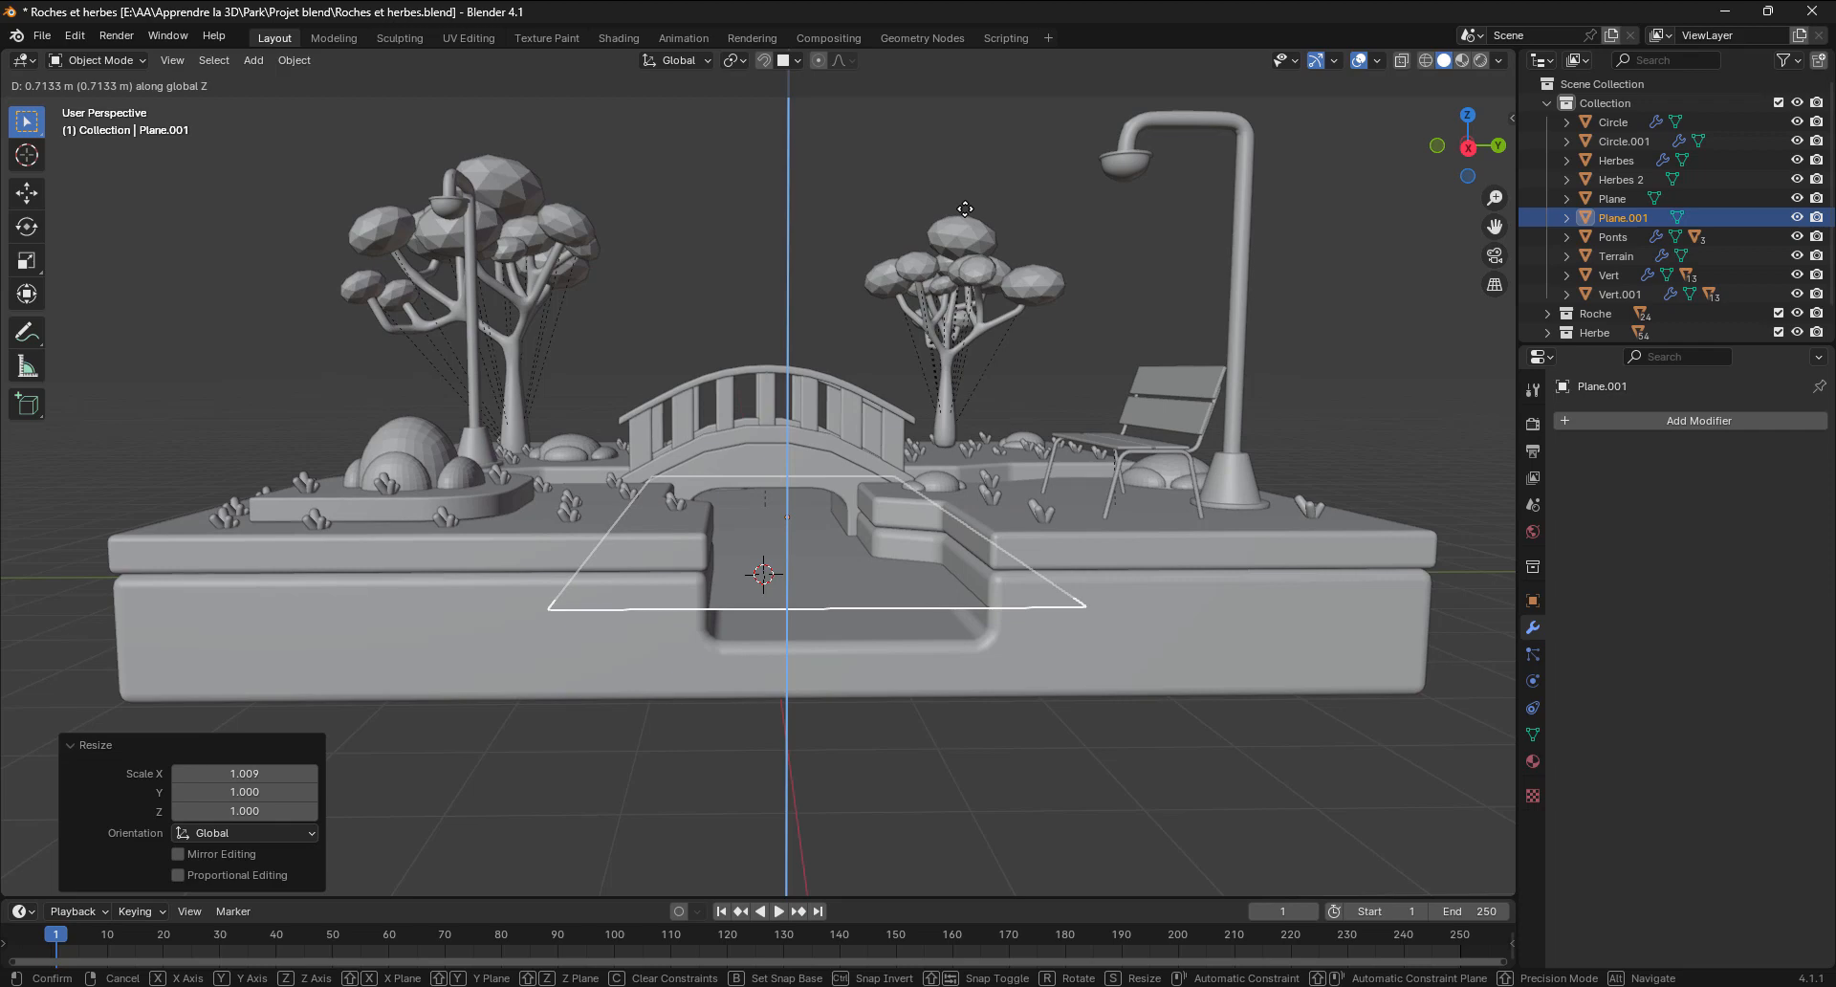
click(965, 209)
Extrude the plane's face downward about 0.46 m in Edit Mode to give the water thickness
mouse_move(972, 308)
middle_down()
mouse_move(985, 278)
mouse_move(951, 309)
middle_up()
key(Tab)
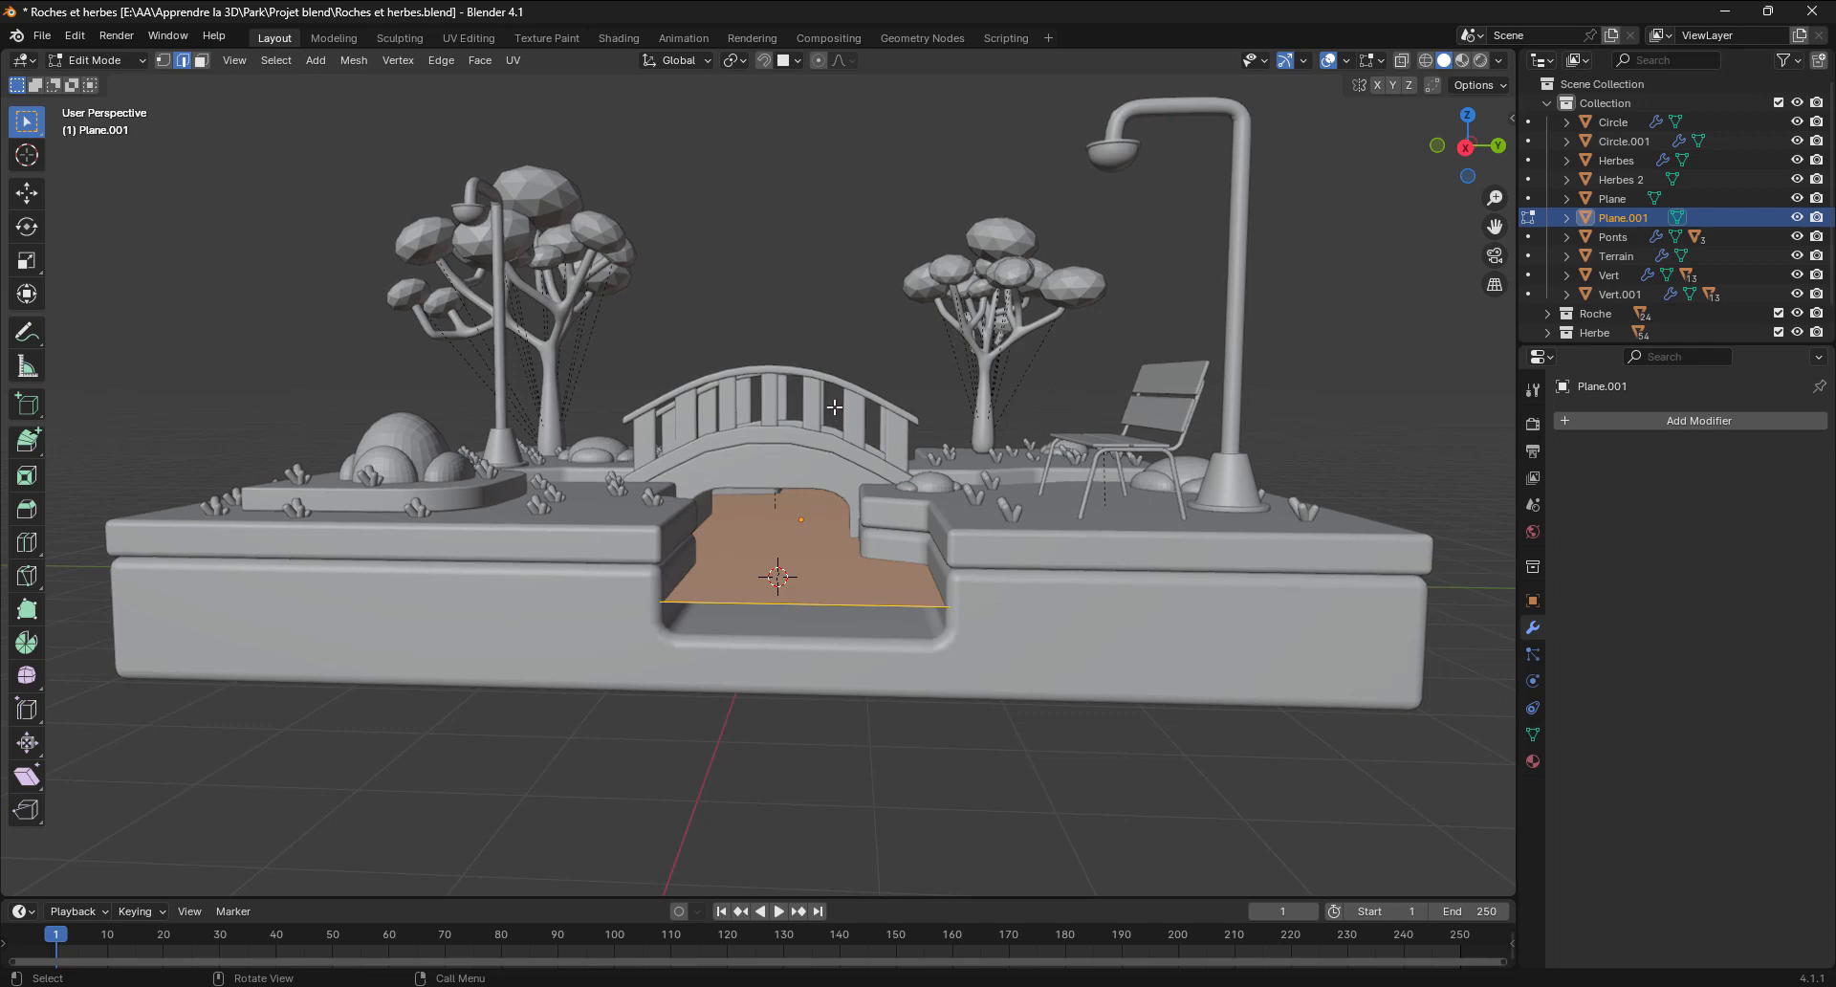
key(e)
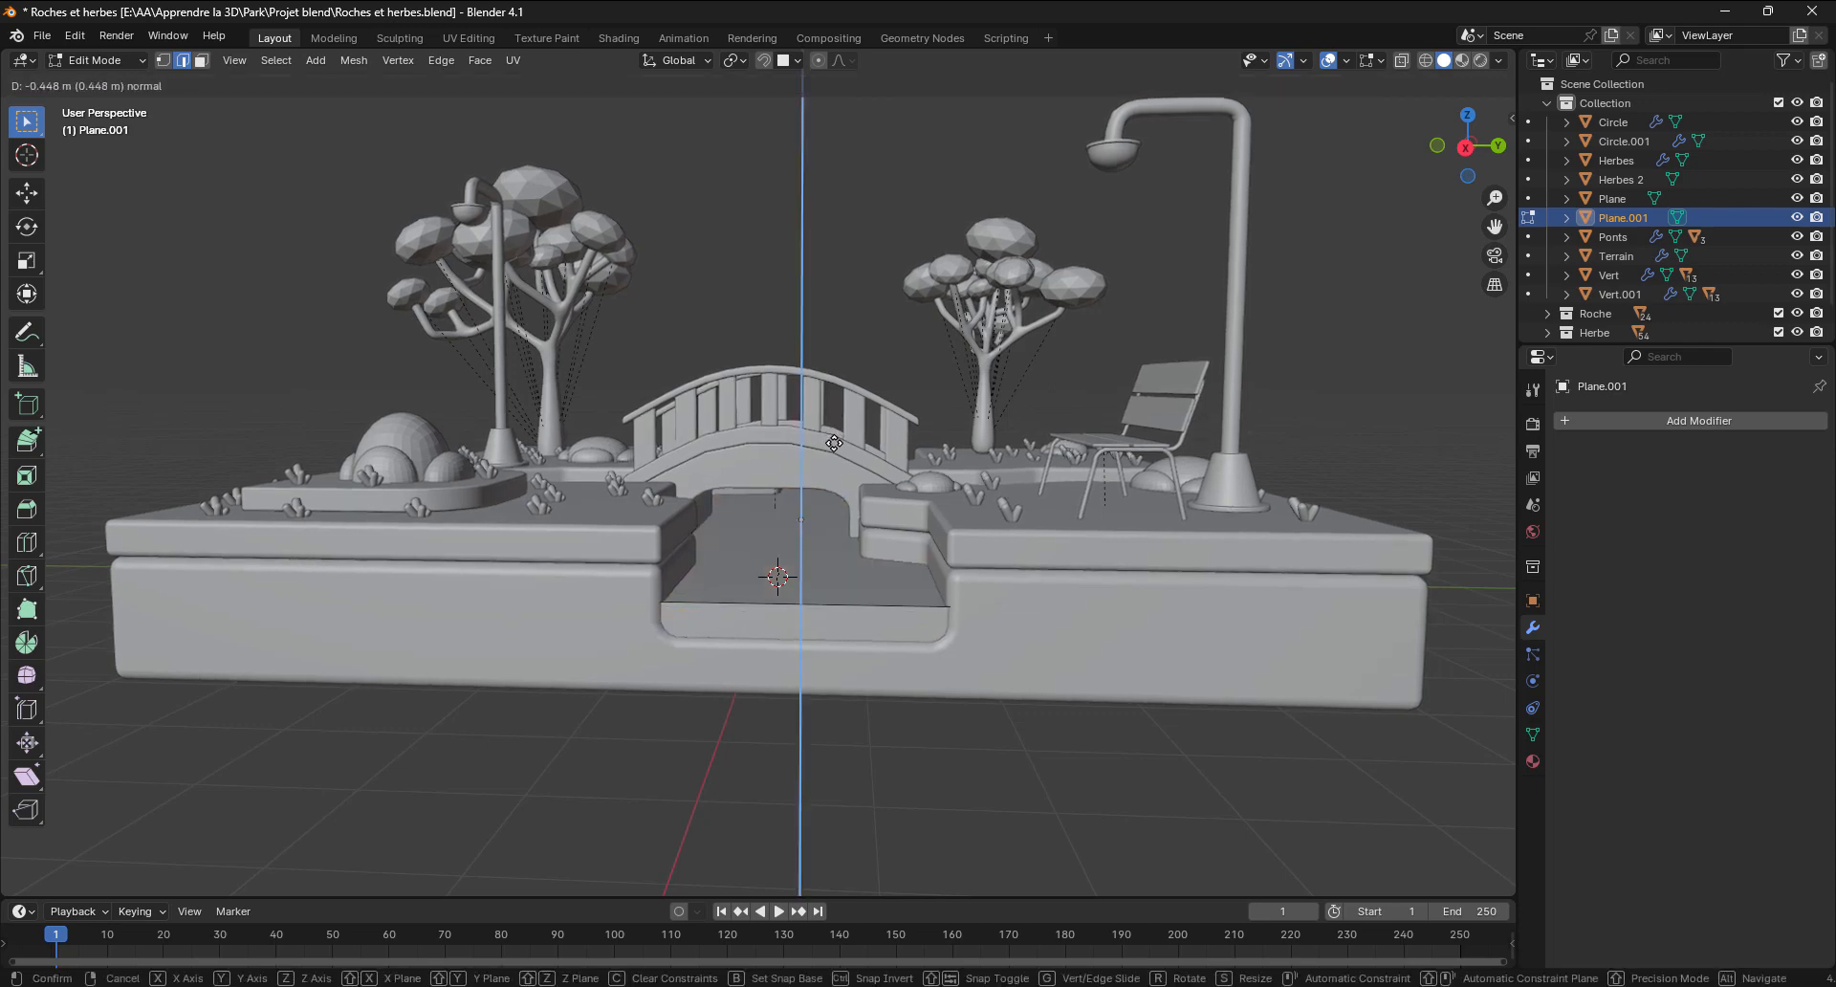
click(835, 444)
Switch to wireframe display and lower the extruded bottom face about 0.05 m along Z
key(z)
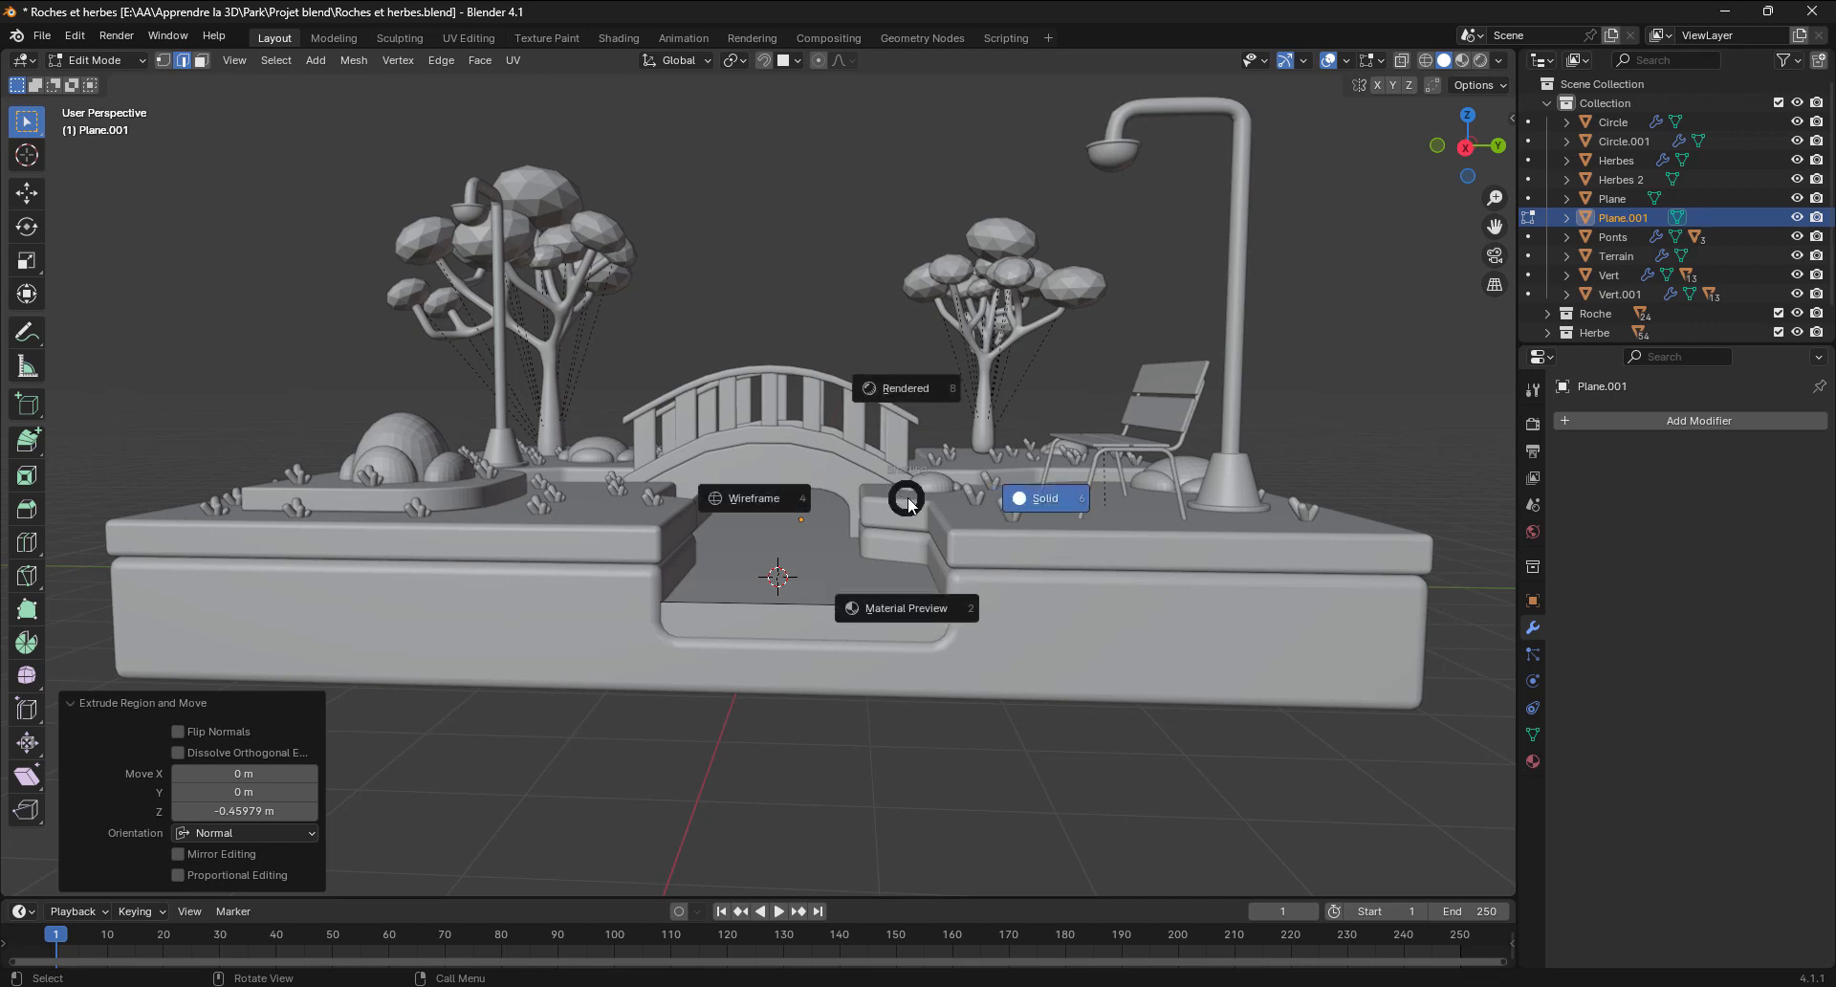
click(753, 498)
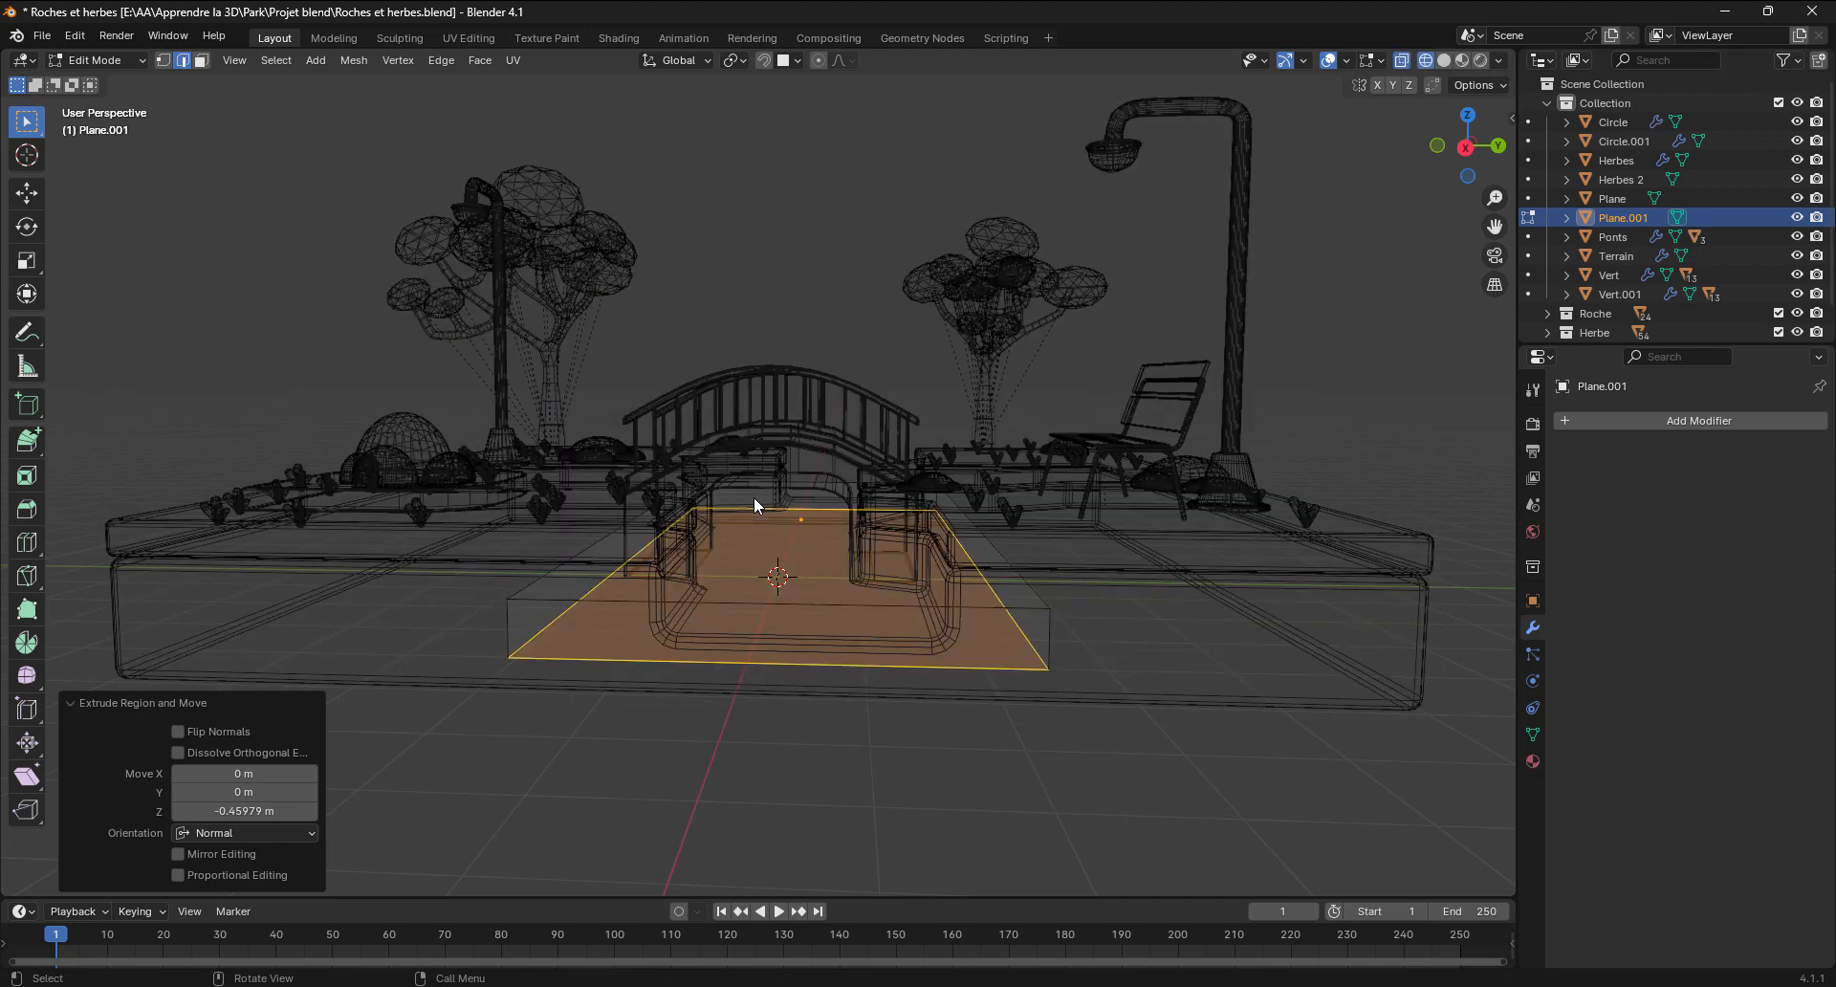
middle_drag(753, 496, 942, 471)
key(g)
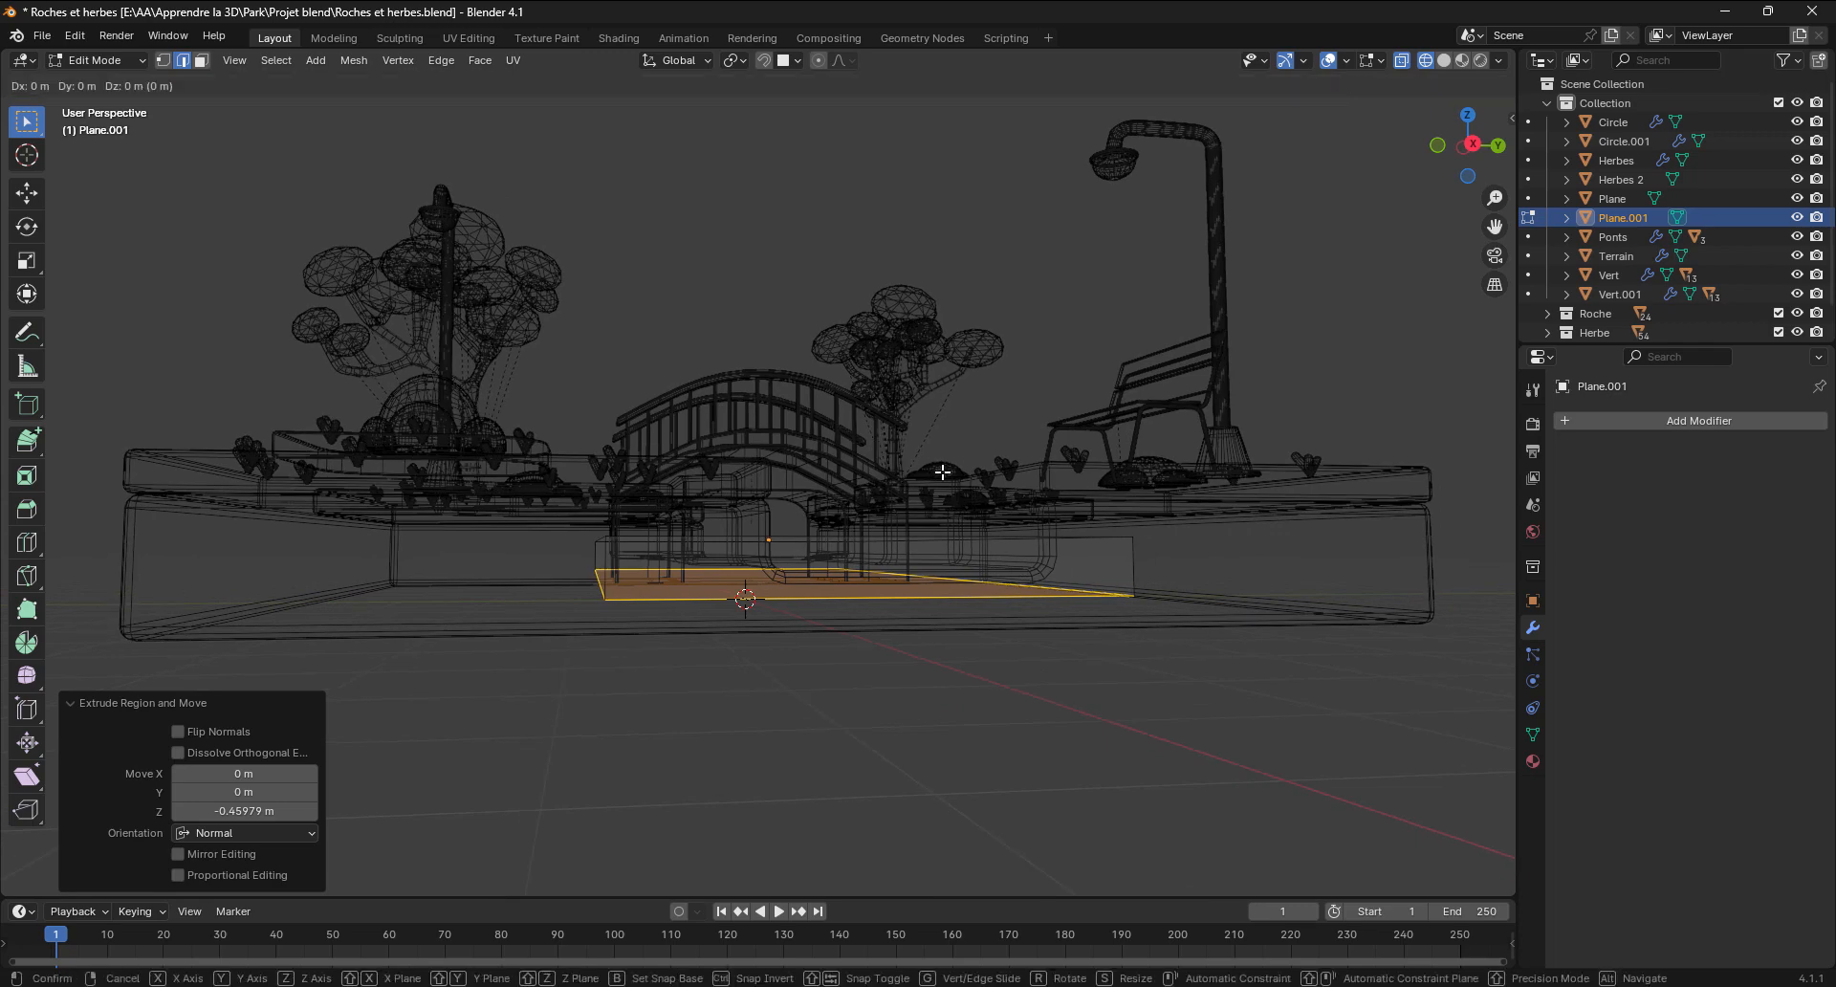
key(z)
click(941, 478)
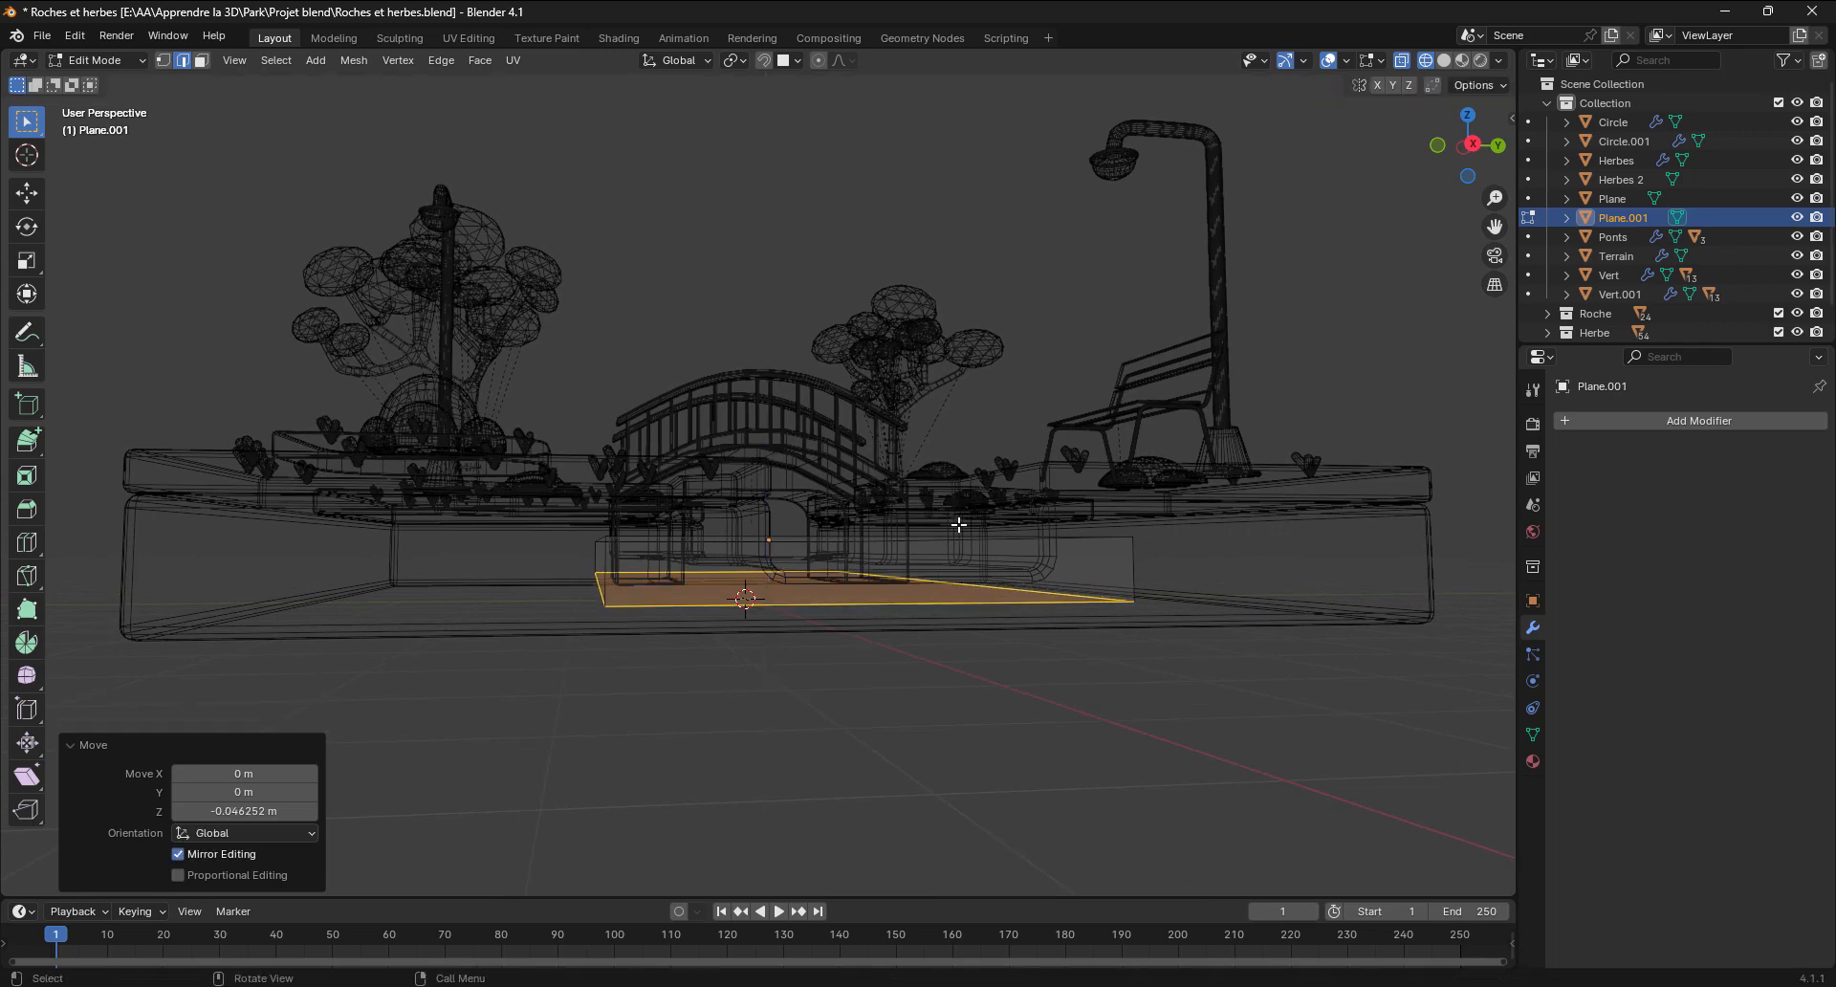
Select the water block's top face in face selection mode and return the viewport to solid display
middle_drag(955, 525, 860, 594)
click(861, 832)
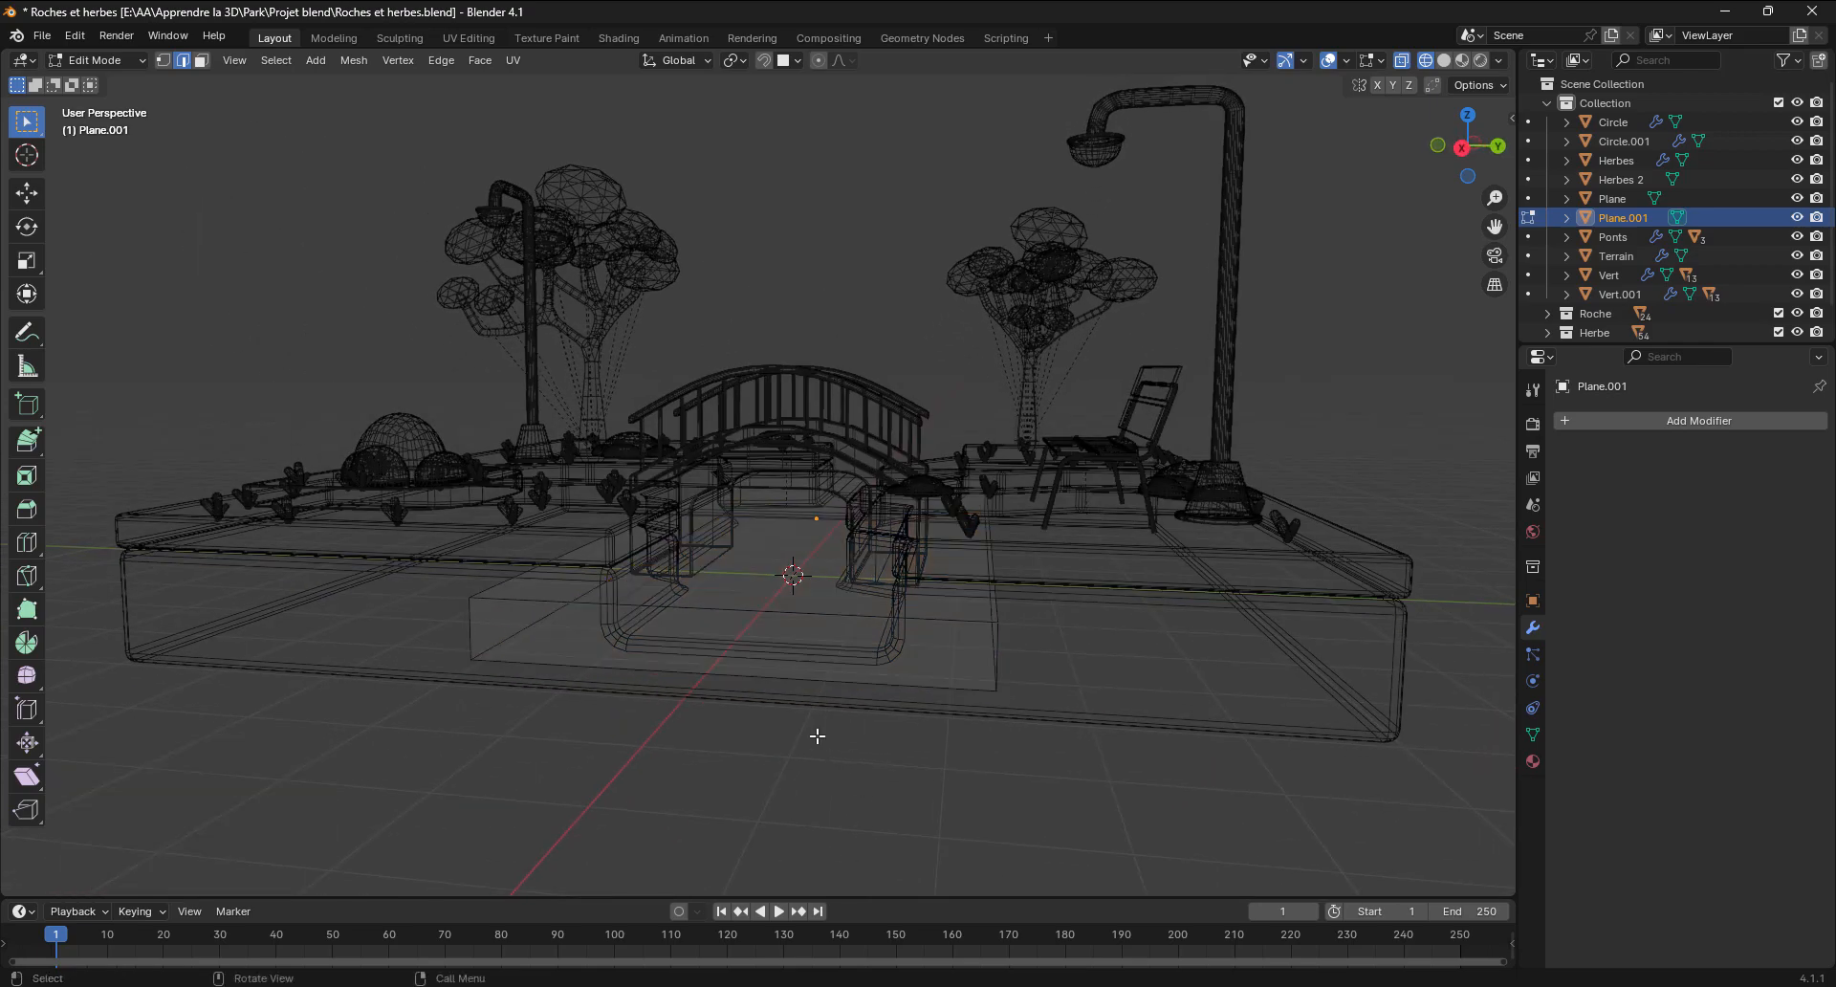
middle_drag(765, 708, 789, 713)
click(850, 621)
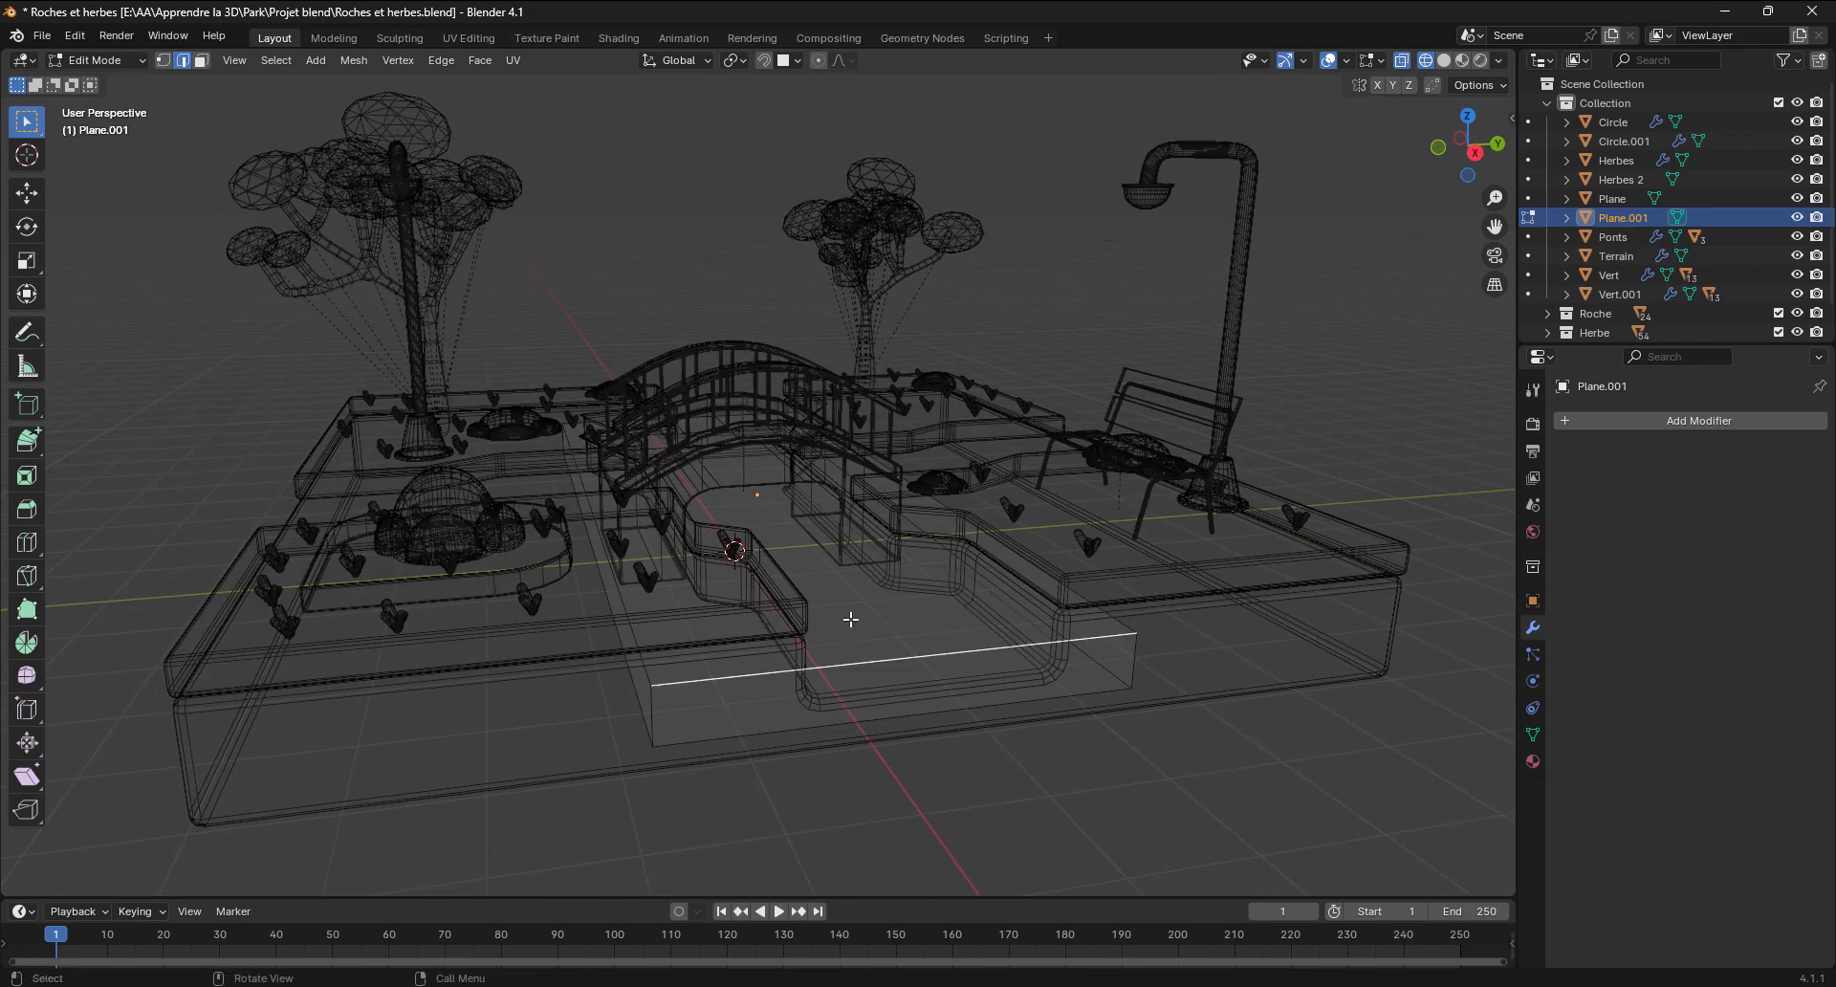
click(201, 62)
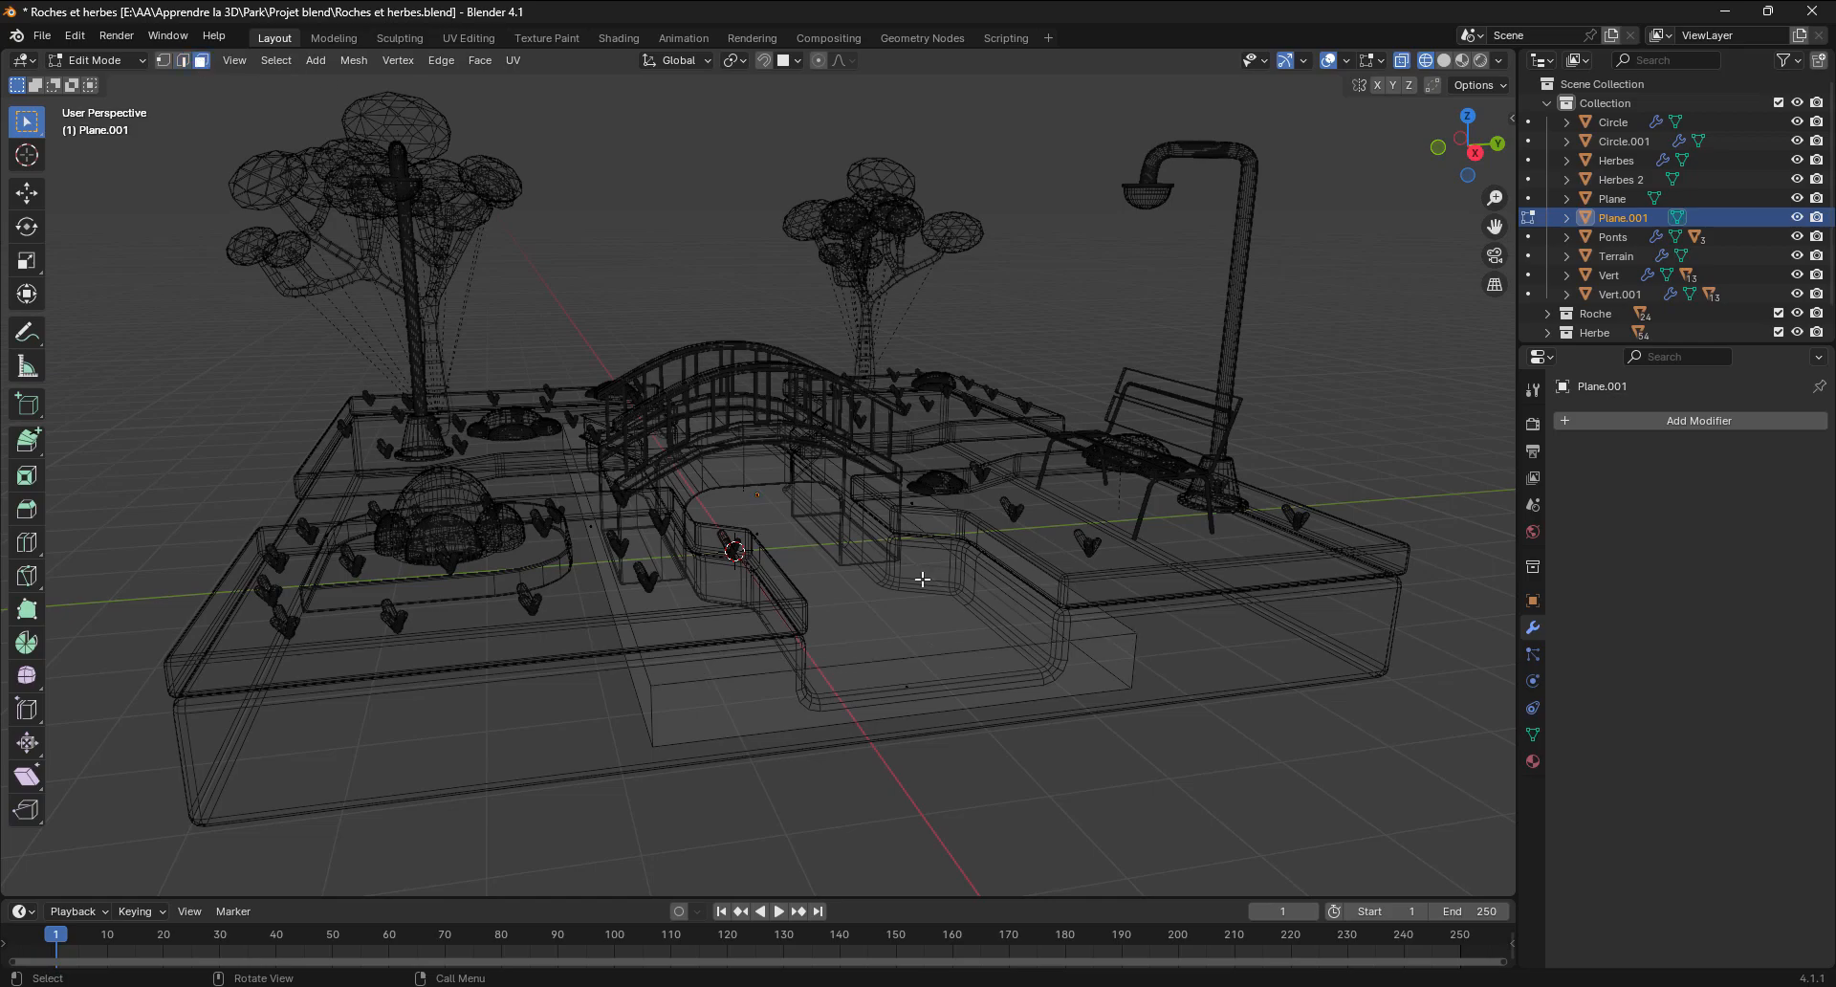
click(780, 512)
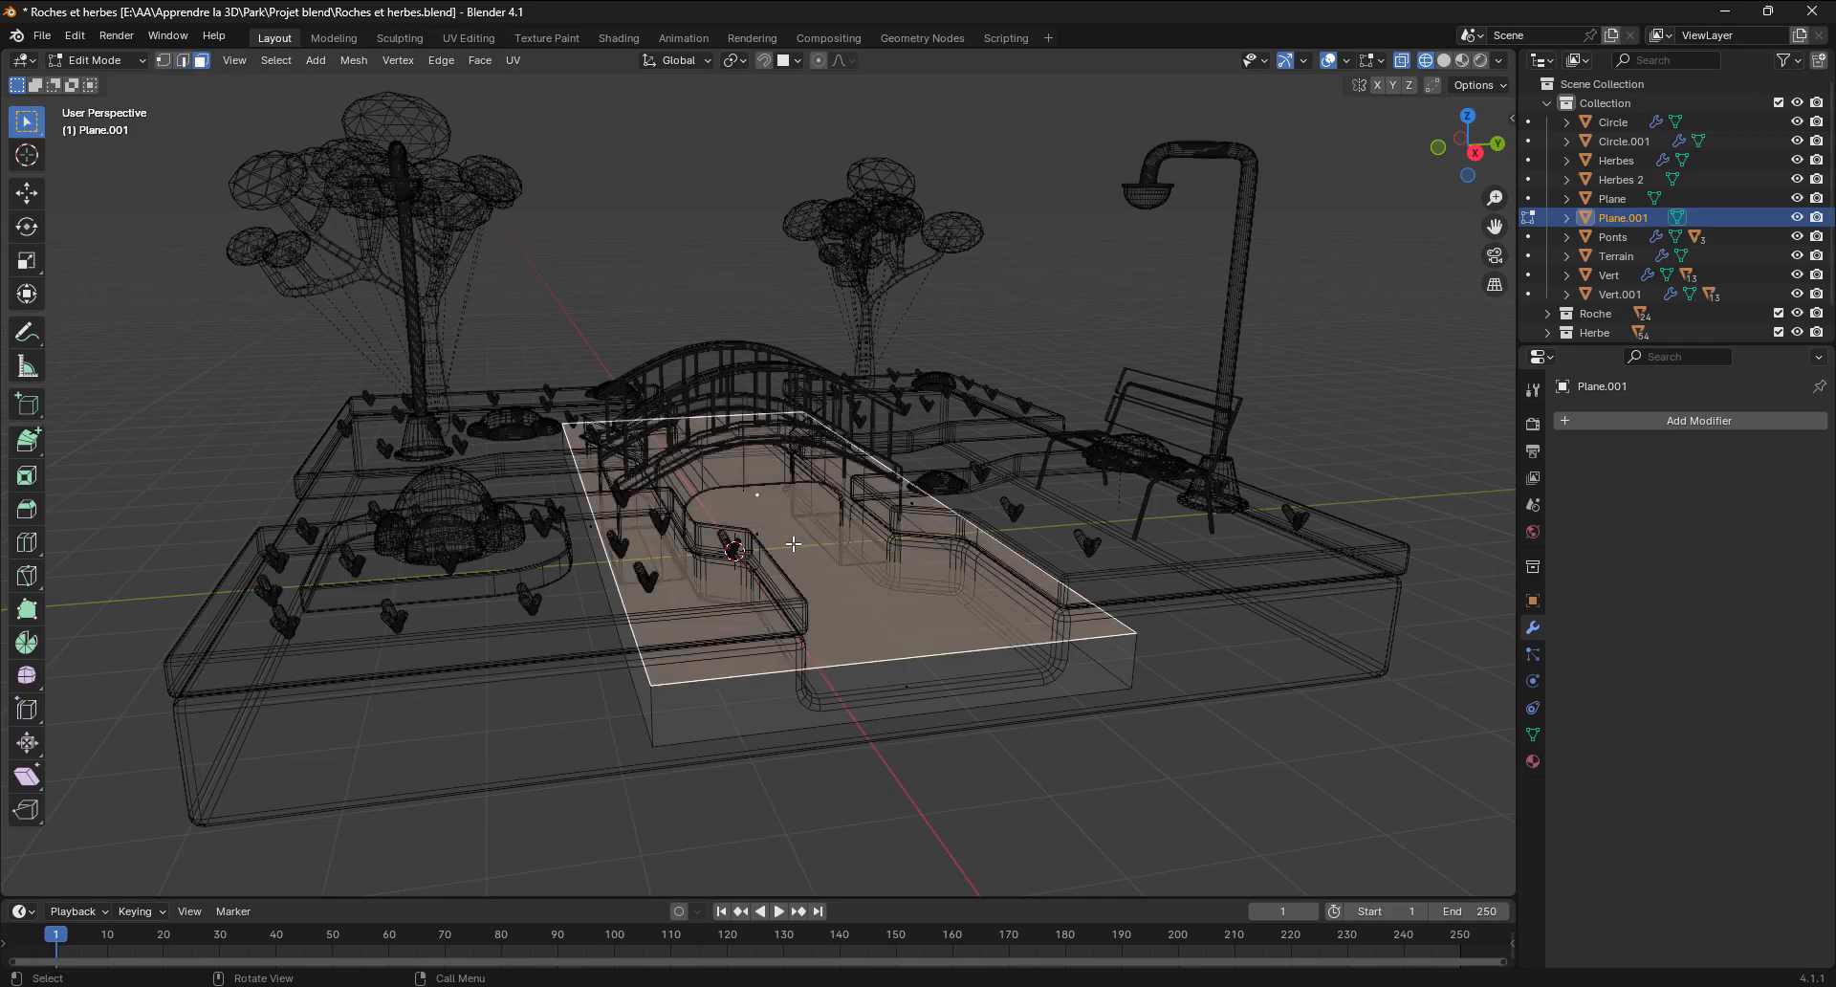
middle_drag(846, 629, 893, 646)
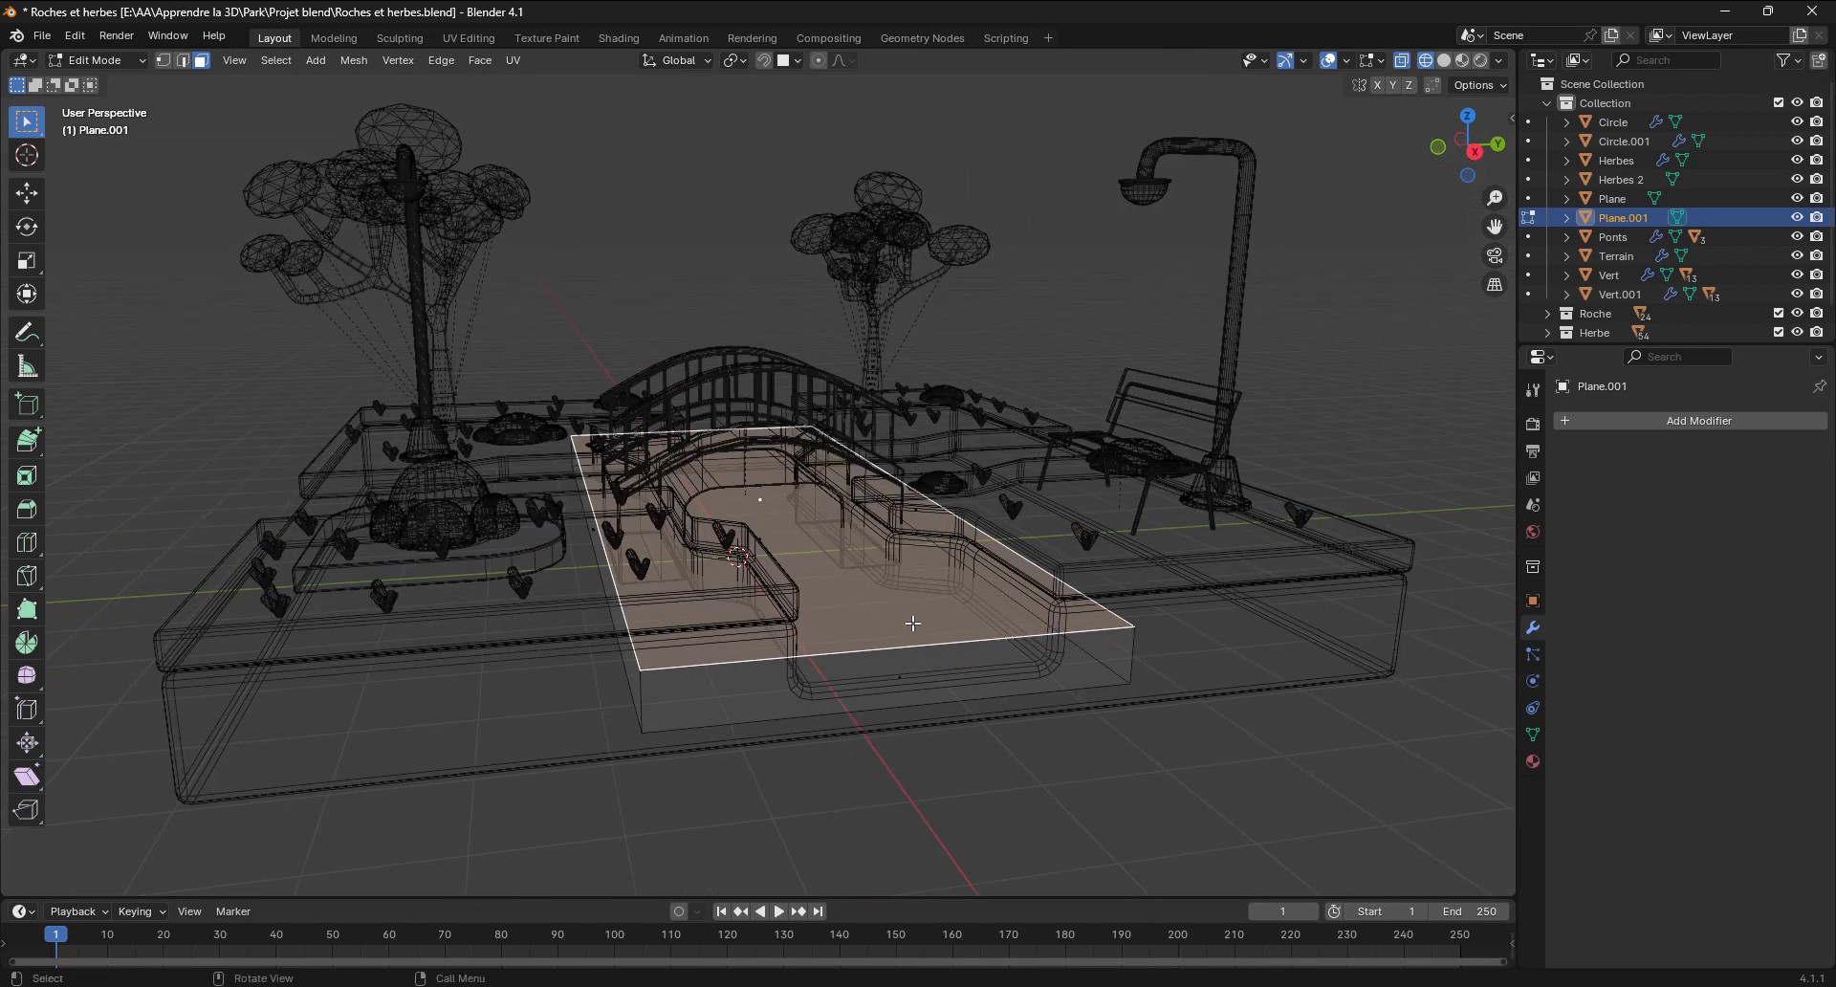
key(z)
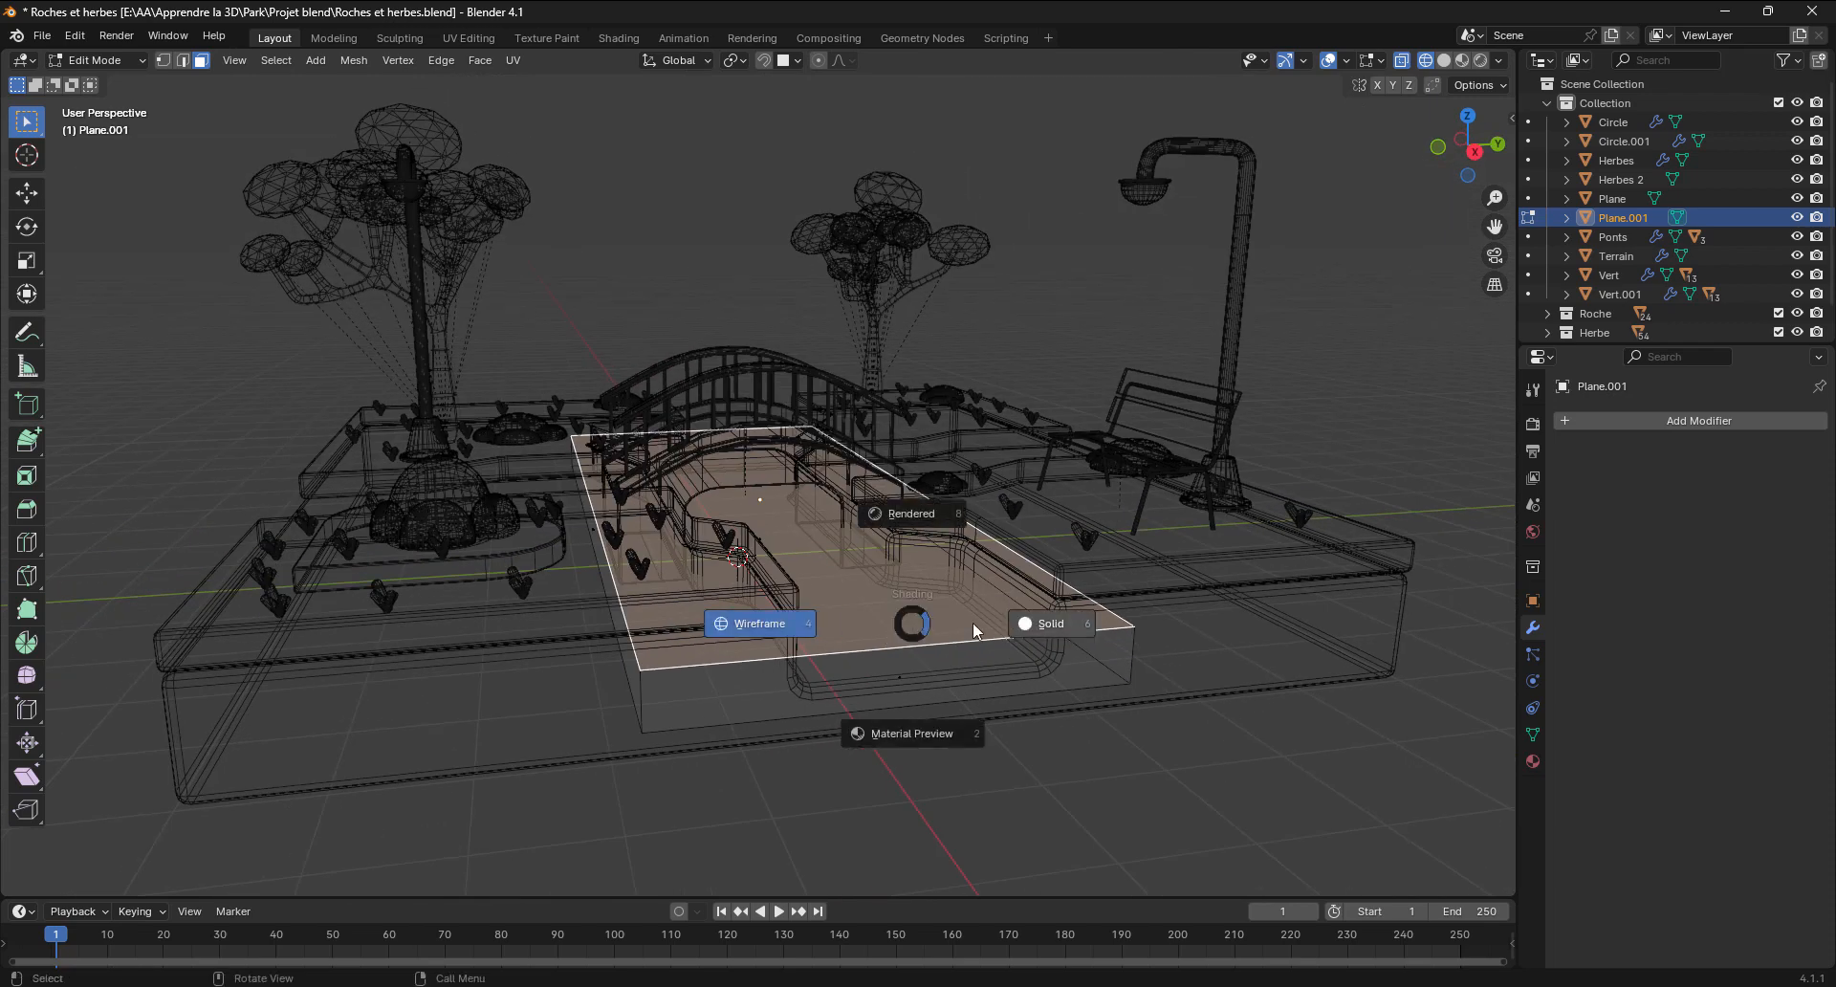
click(1043, 625)
mouse_move(906, 600)
middle_down()
mouse_move(997, 624)
mouse_move(935, 553)
mouse_move(810, 569)
mouse_move(813, 497)
mouse_move(806, 582)
middle_up()
scroll(935, 553, up, 3)
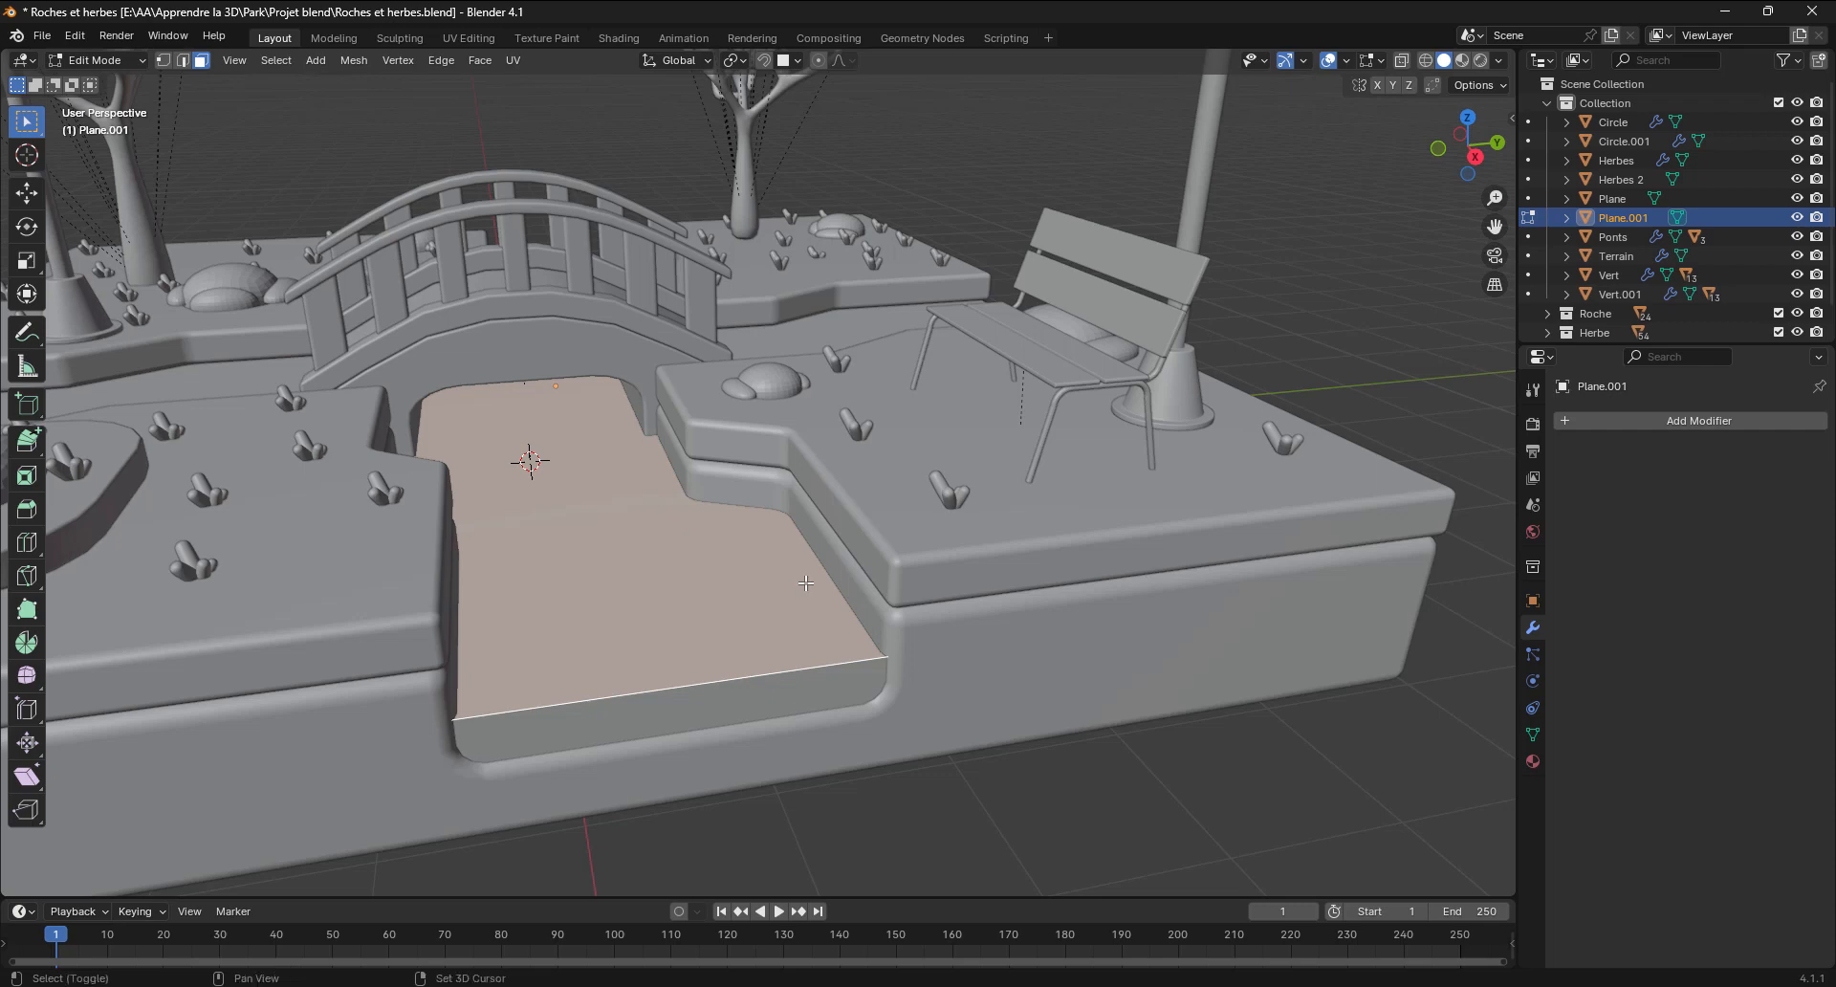
key(shift+h)
key(ctrl+z)
click(987, 782)
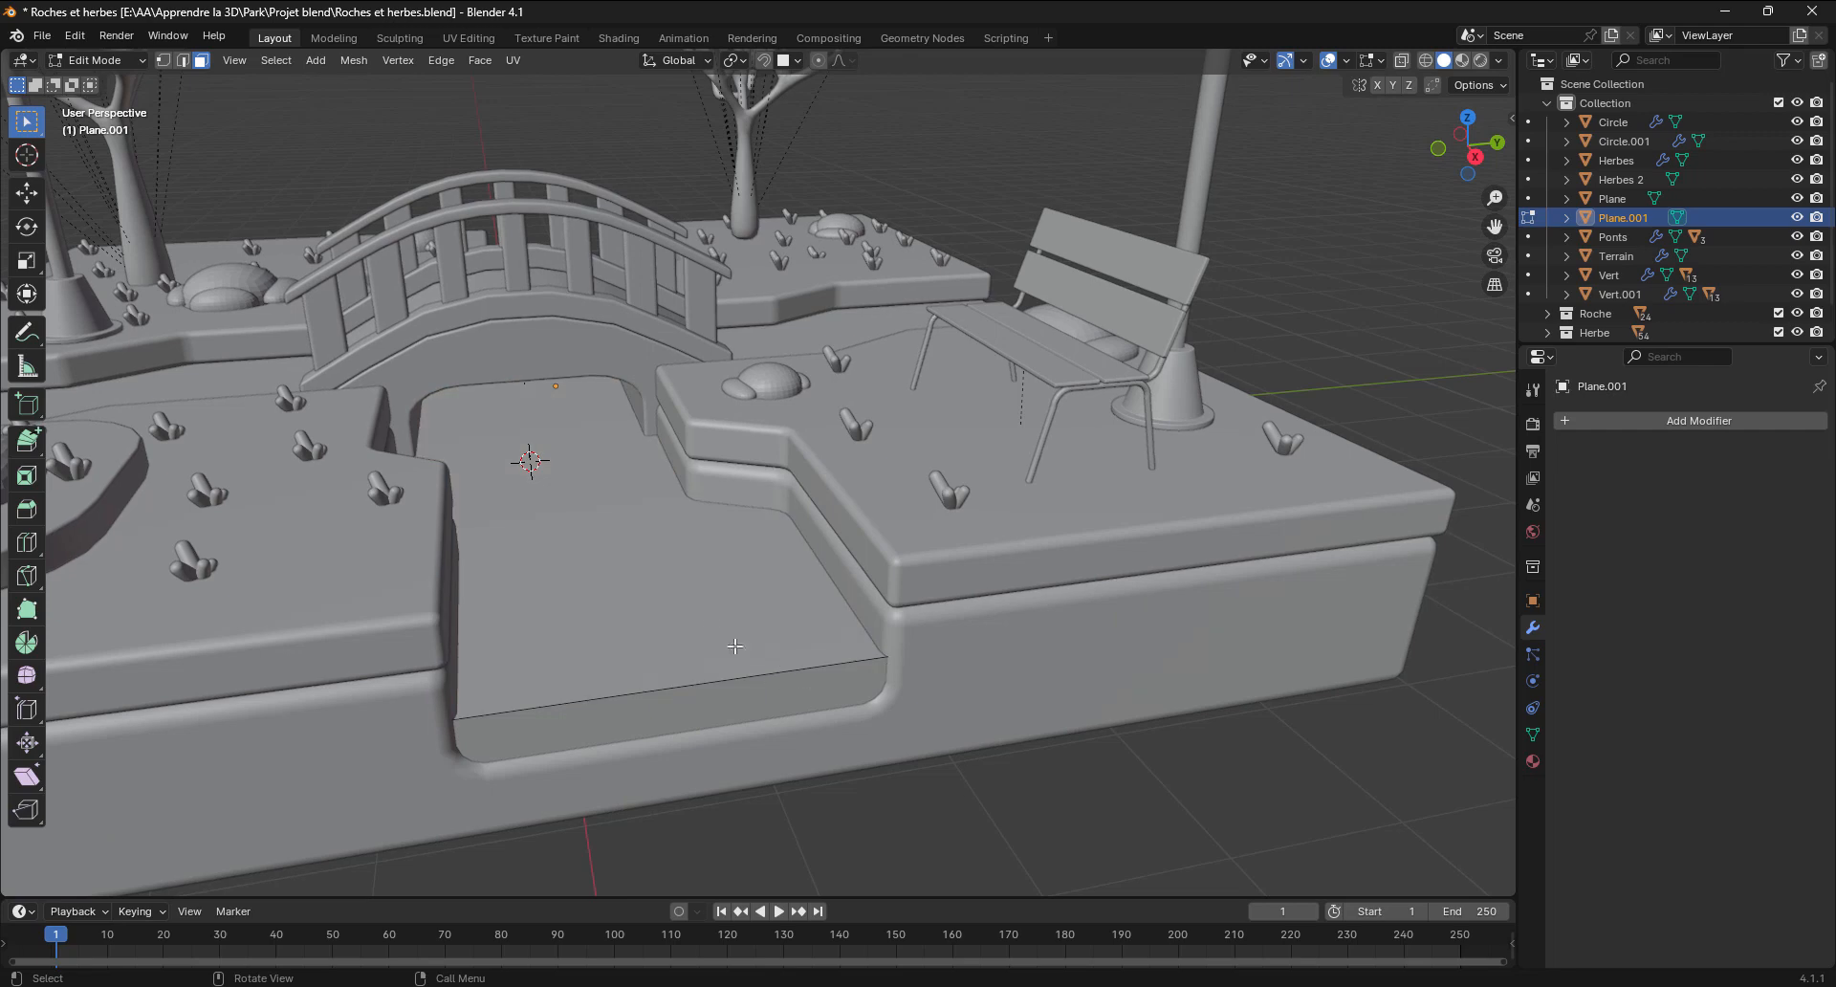
Isolate the water block by hiding the other objects from Object Mode, and select its top face in Edit Mode
key(Tab)
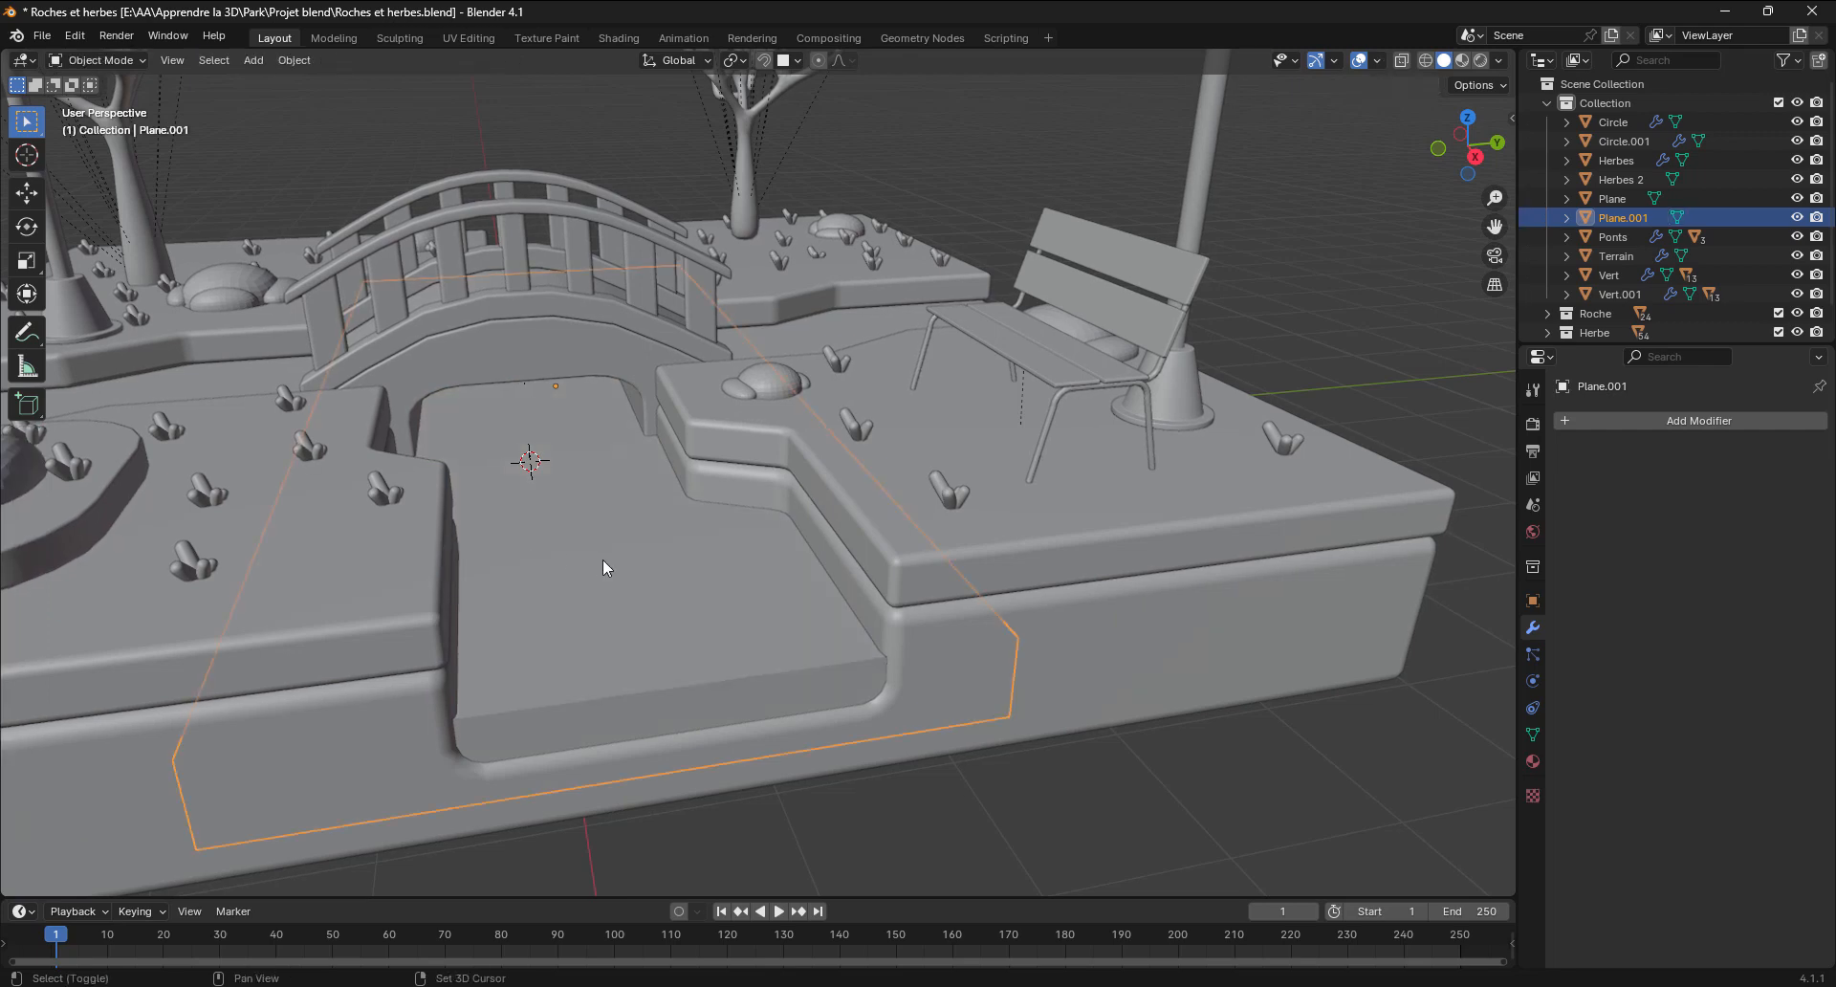
key(shift+h)
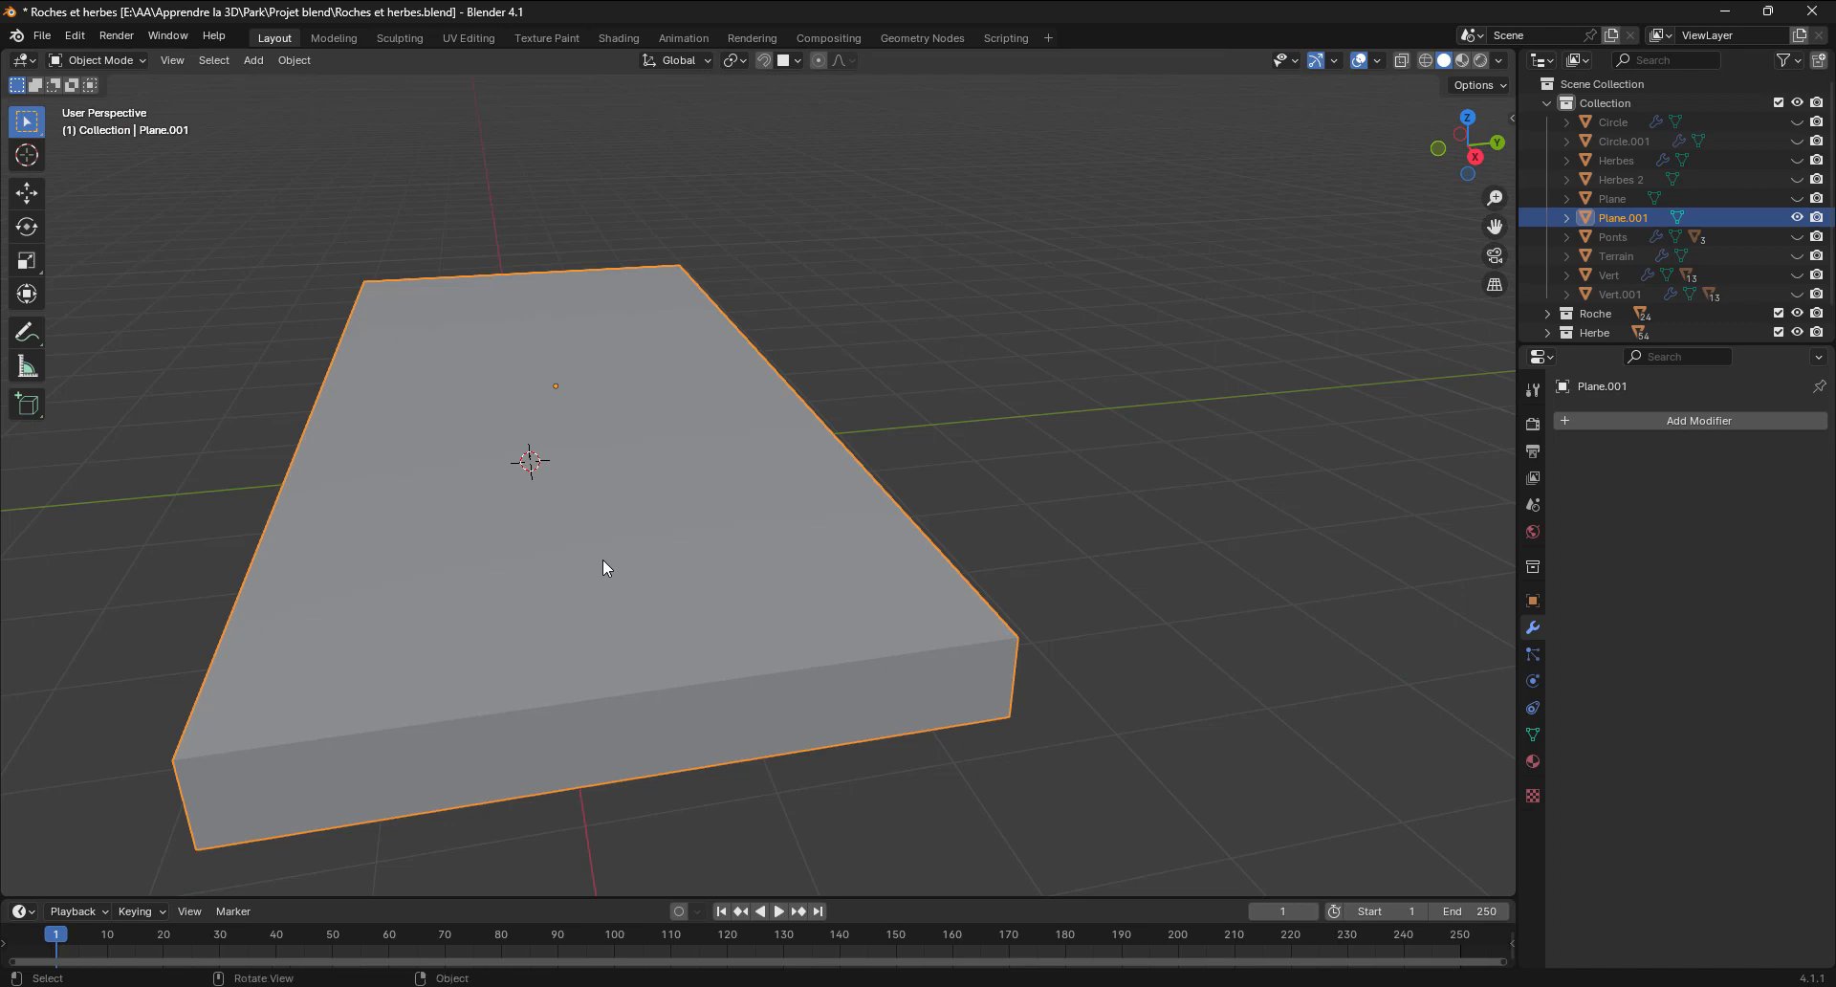
key(Tab)
click(591, 523)
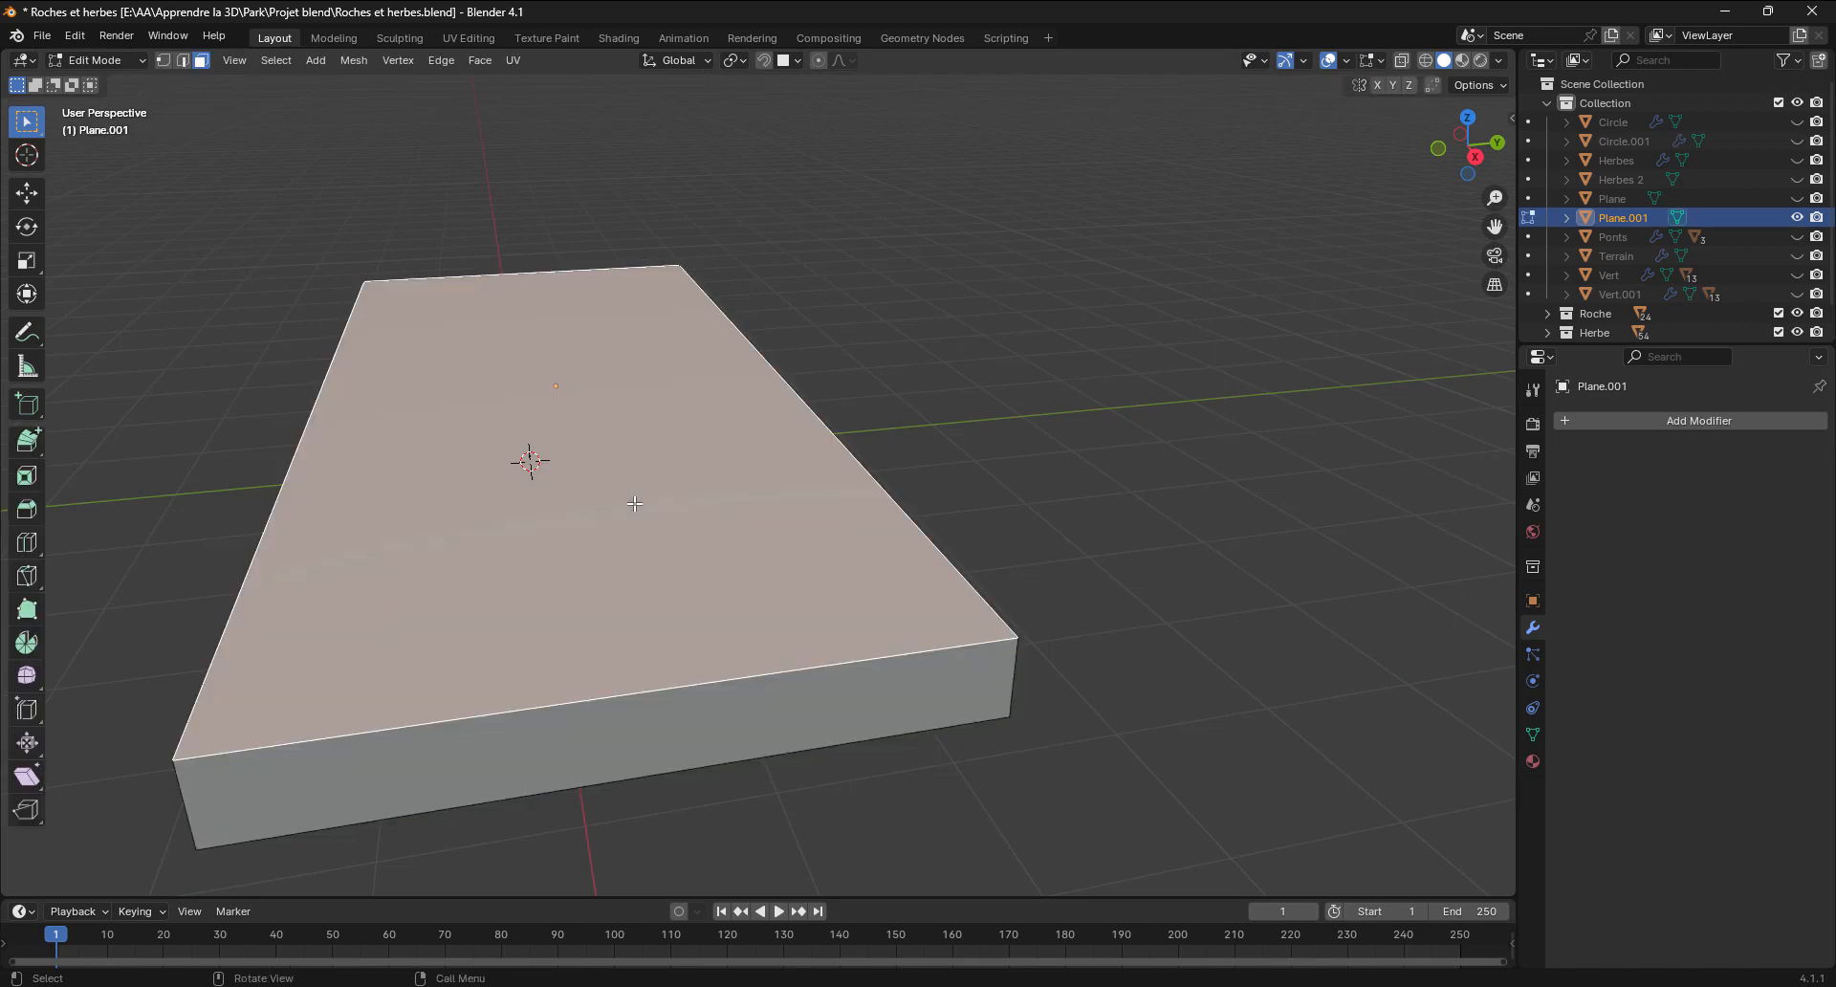
Subdivide the water block's top face three times, using one cut for the first two rounds and two cuts for the third
middle_drag(592, 523, 627, 466)
scroll(656, 562, down, 2)
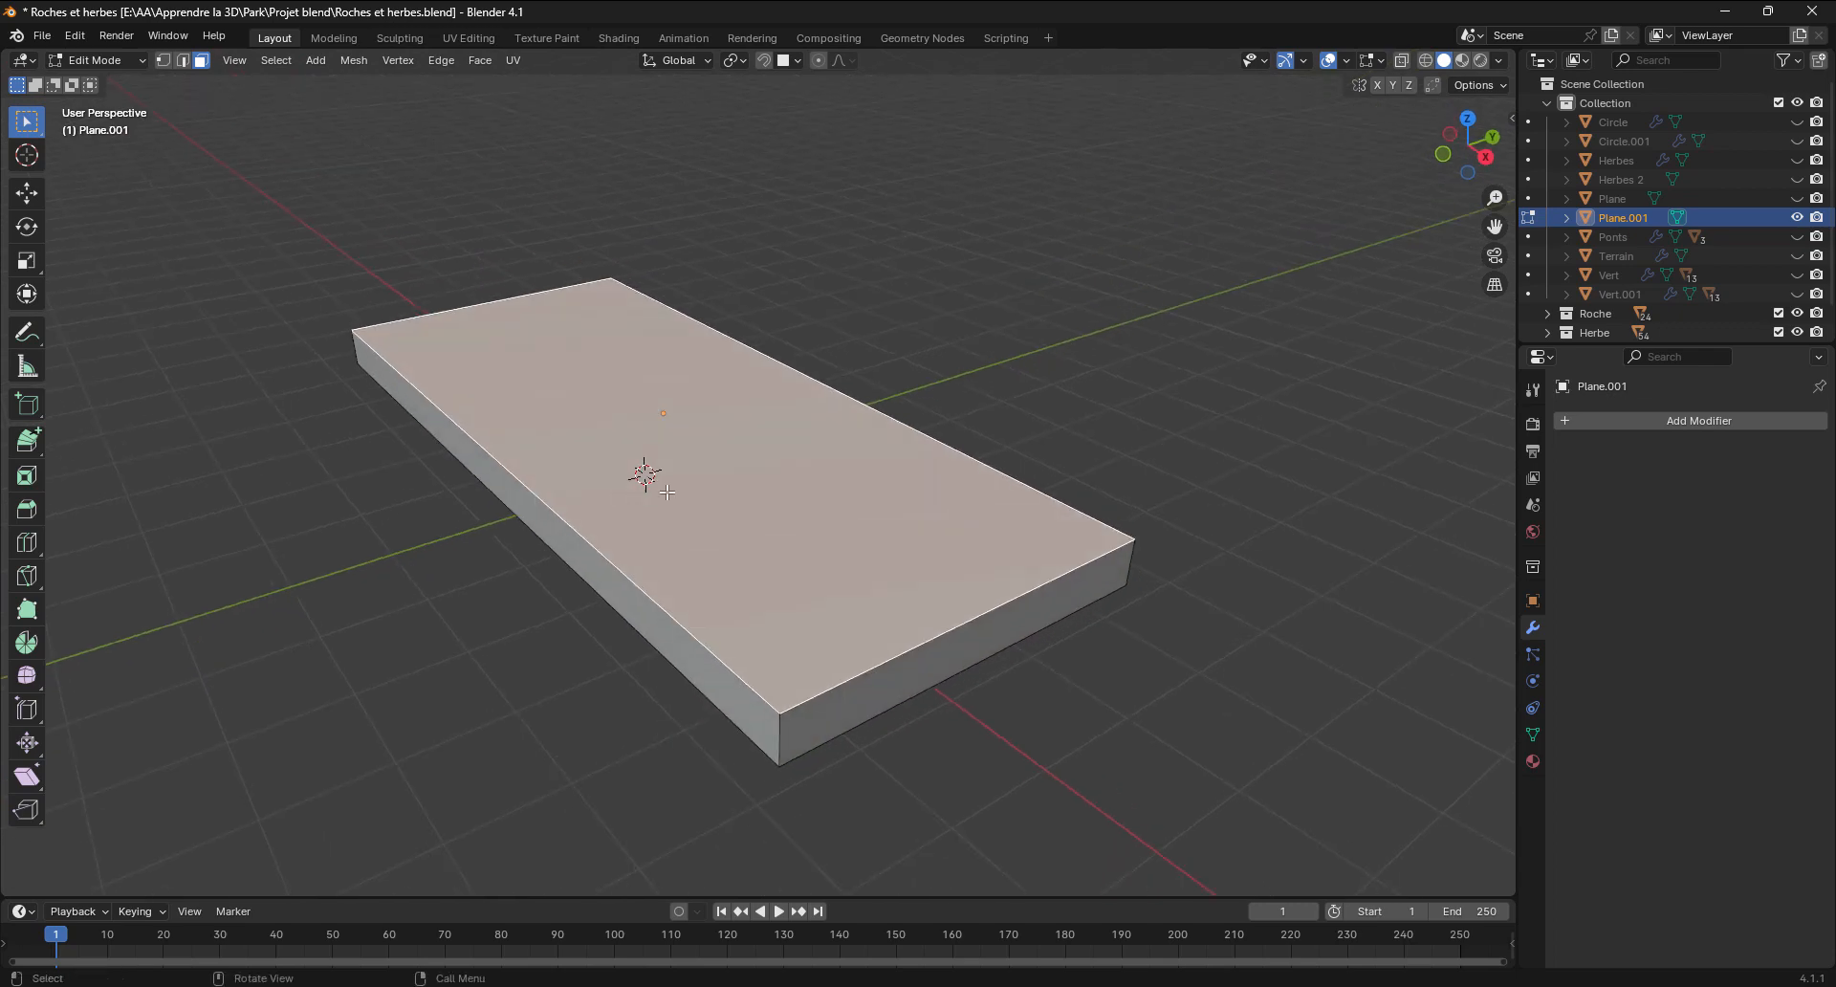
scroll(809, 487, up, 1)
shift+middle_drag(809, 486, 712, 503)
scroll(710, 501, up, 1)
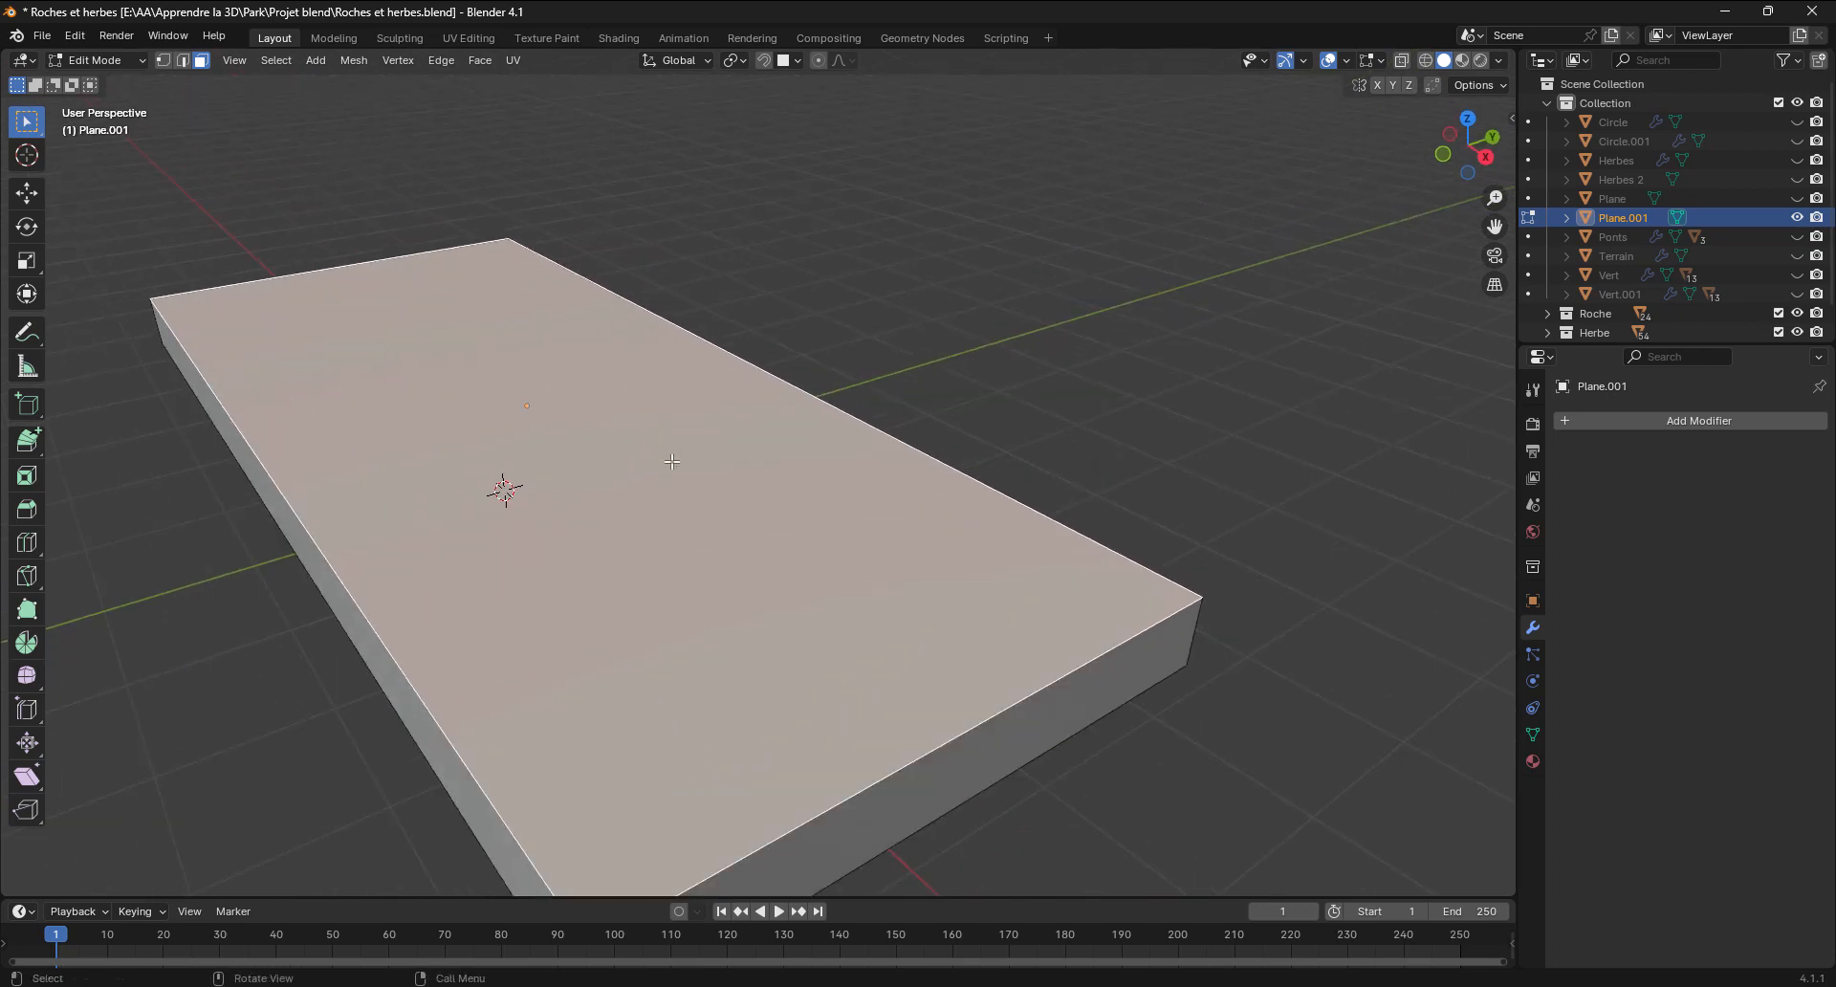
right_click(629, 432)
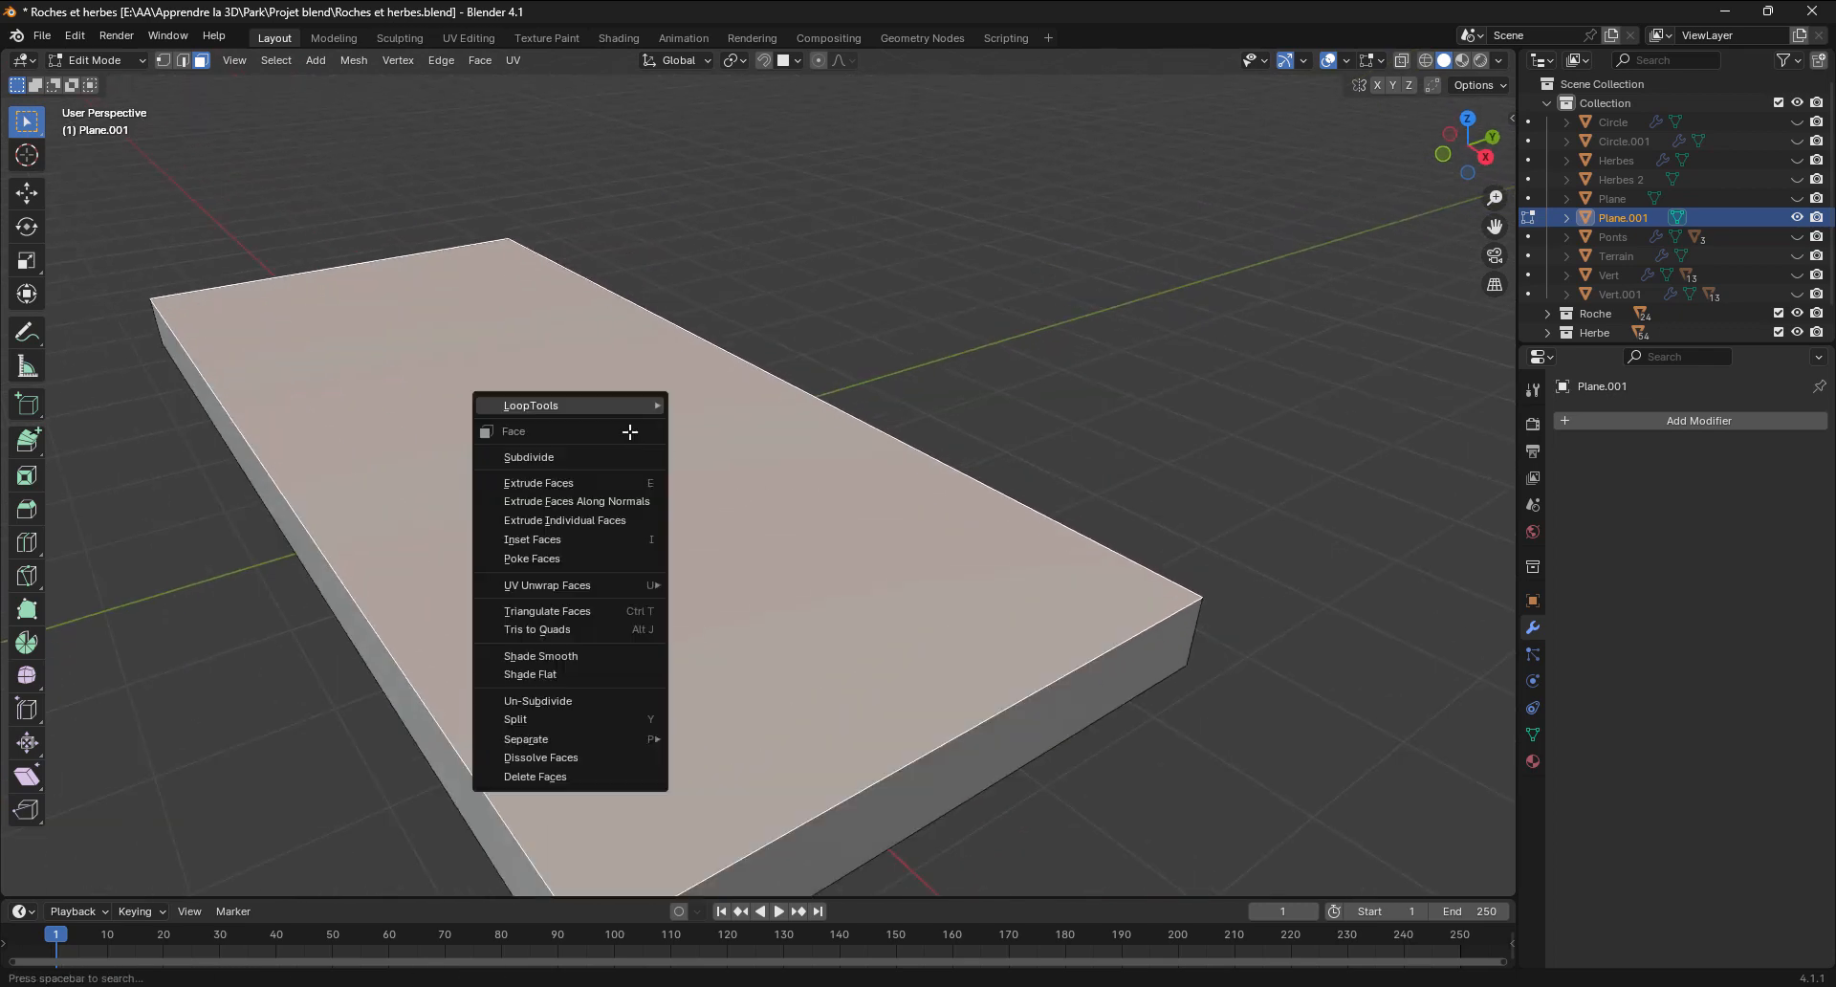
click(541, 457)
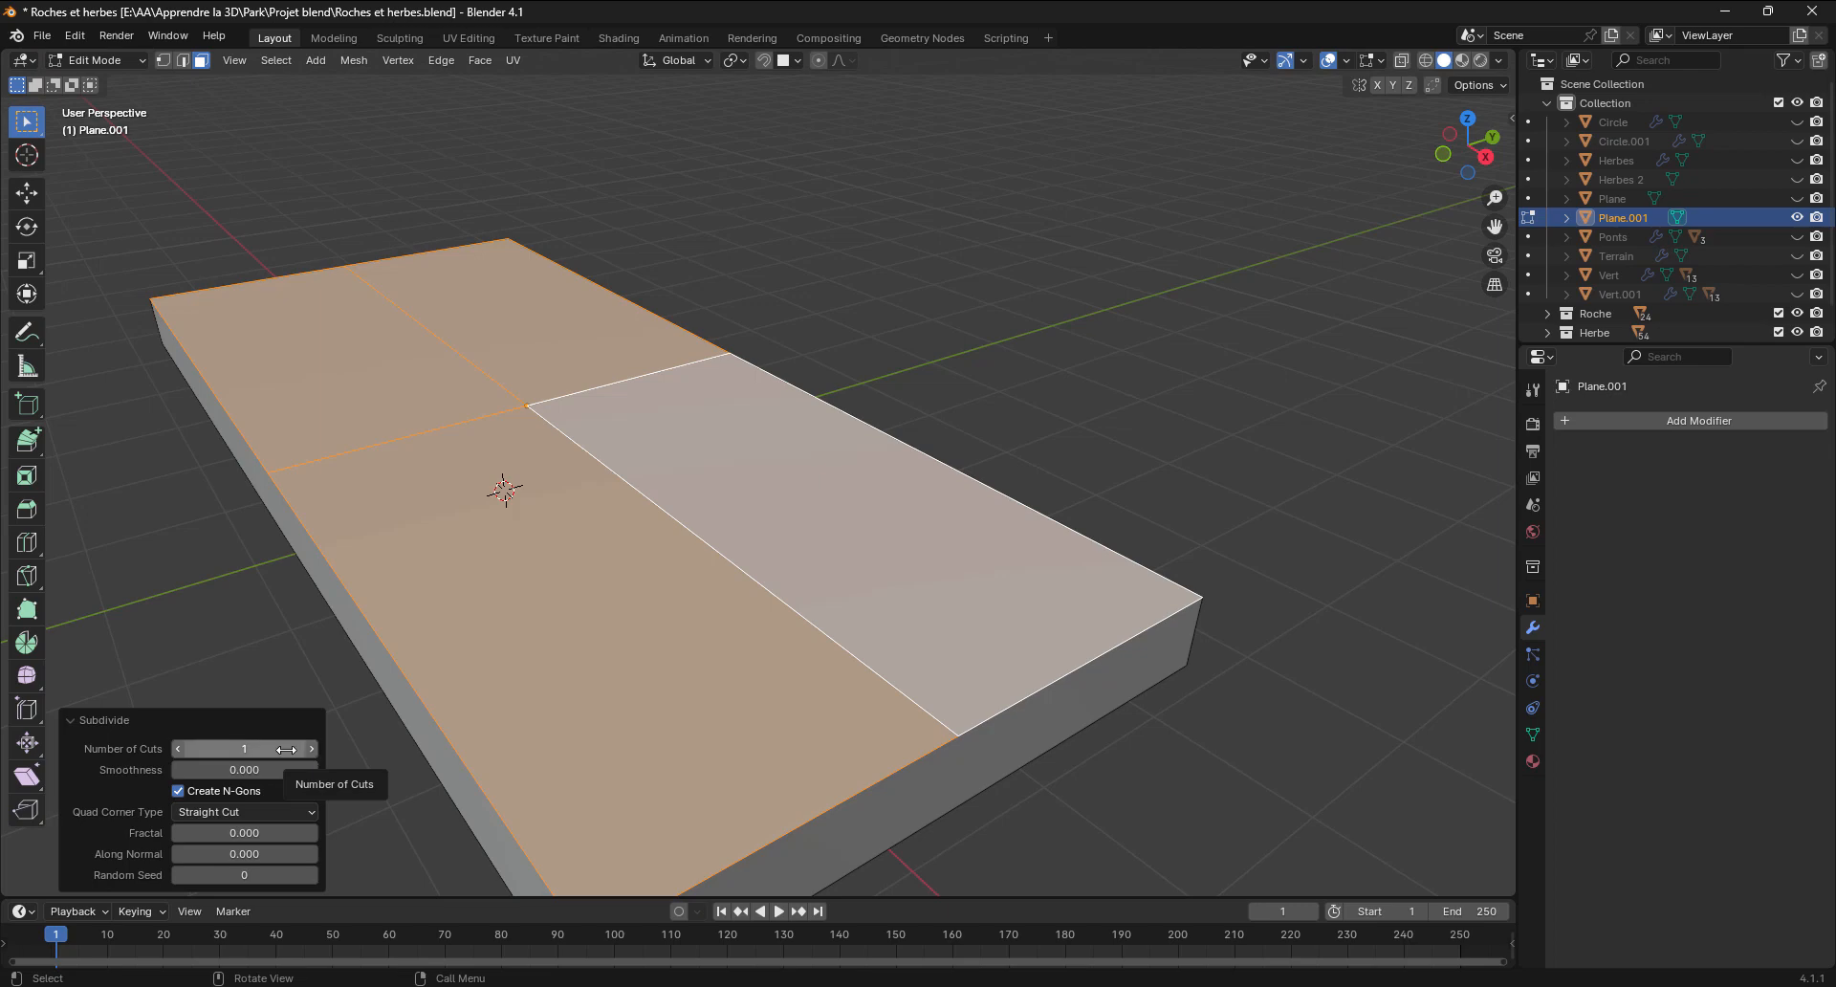
right_click(567, 450)
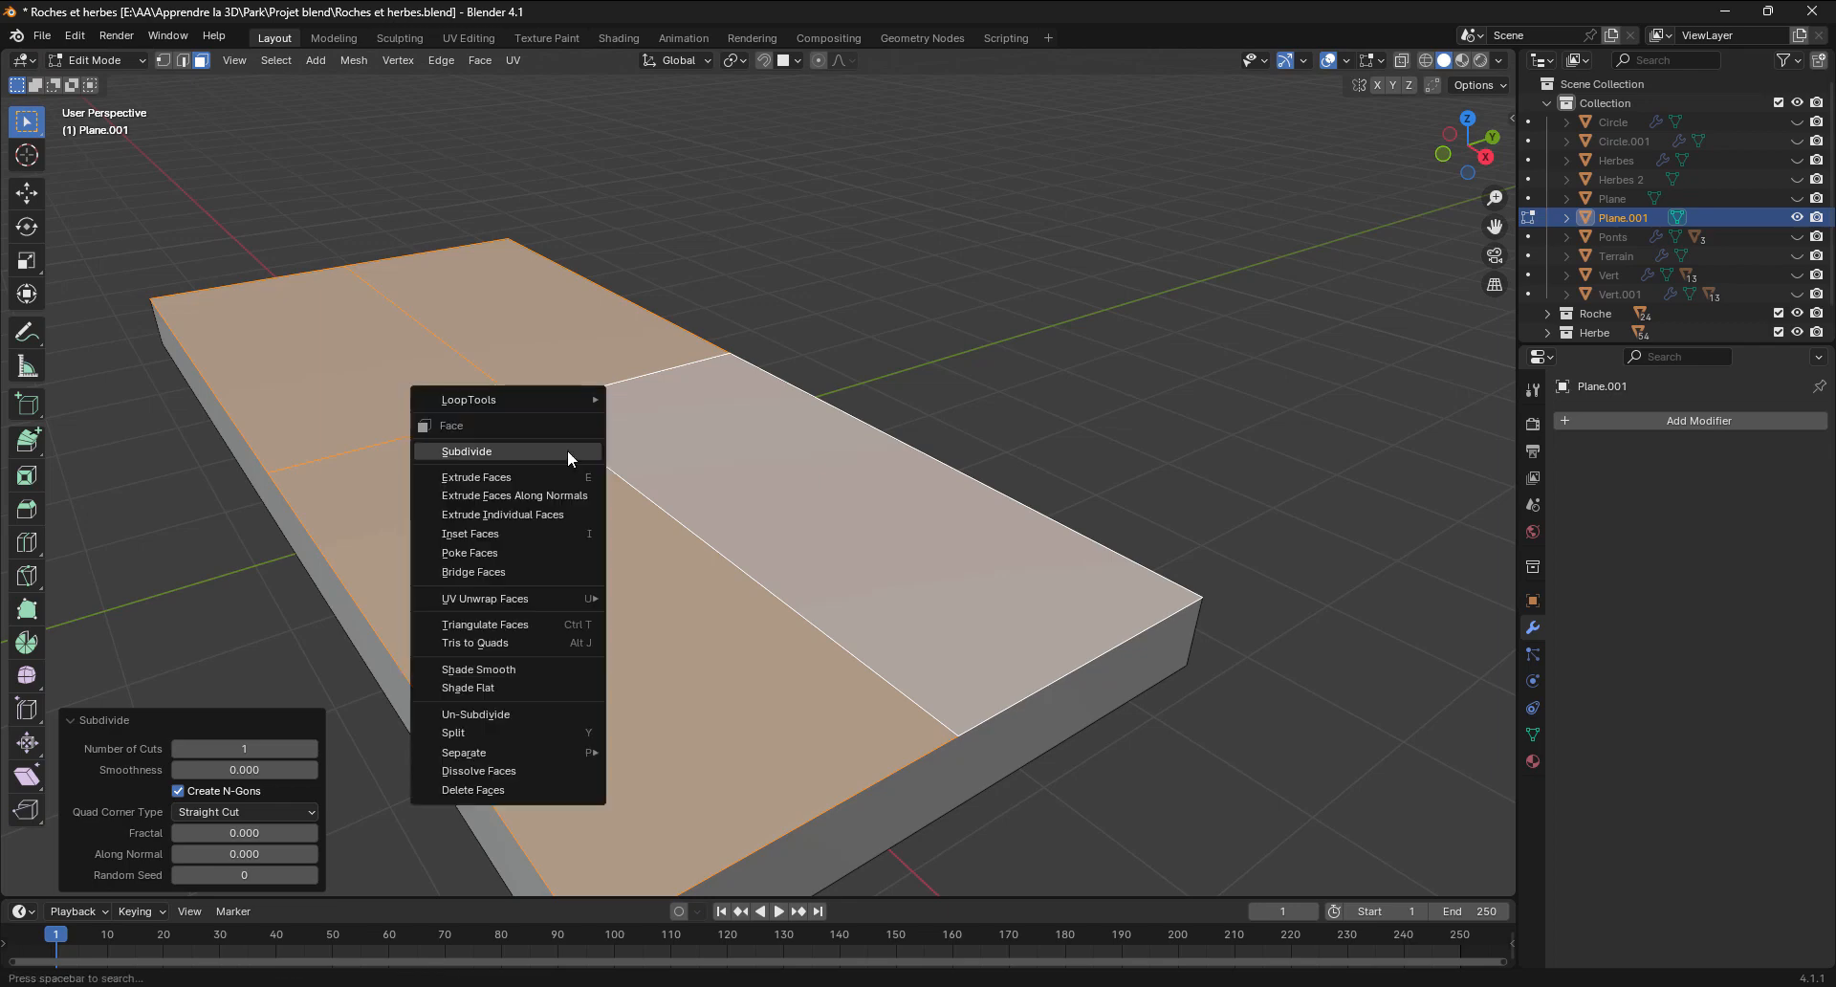
click(475, 450)
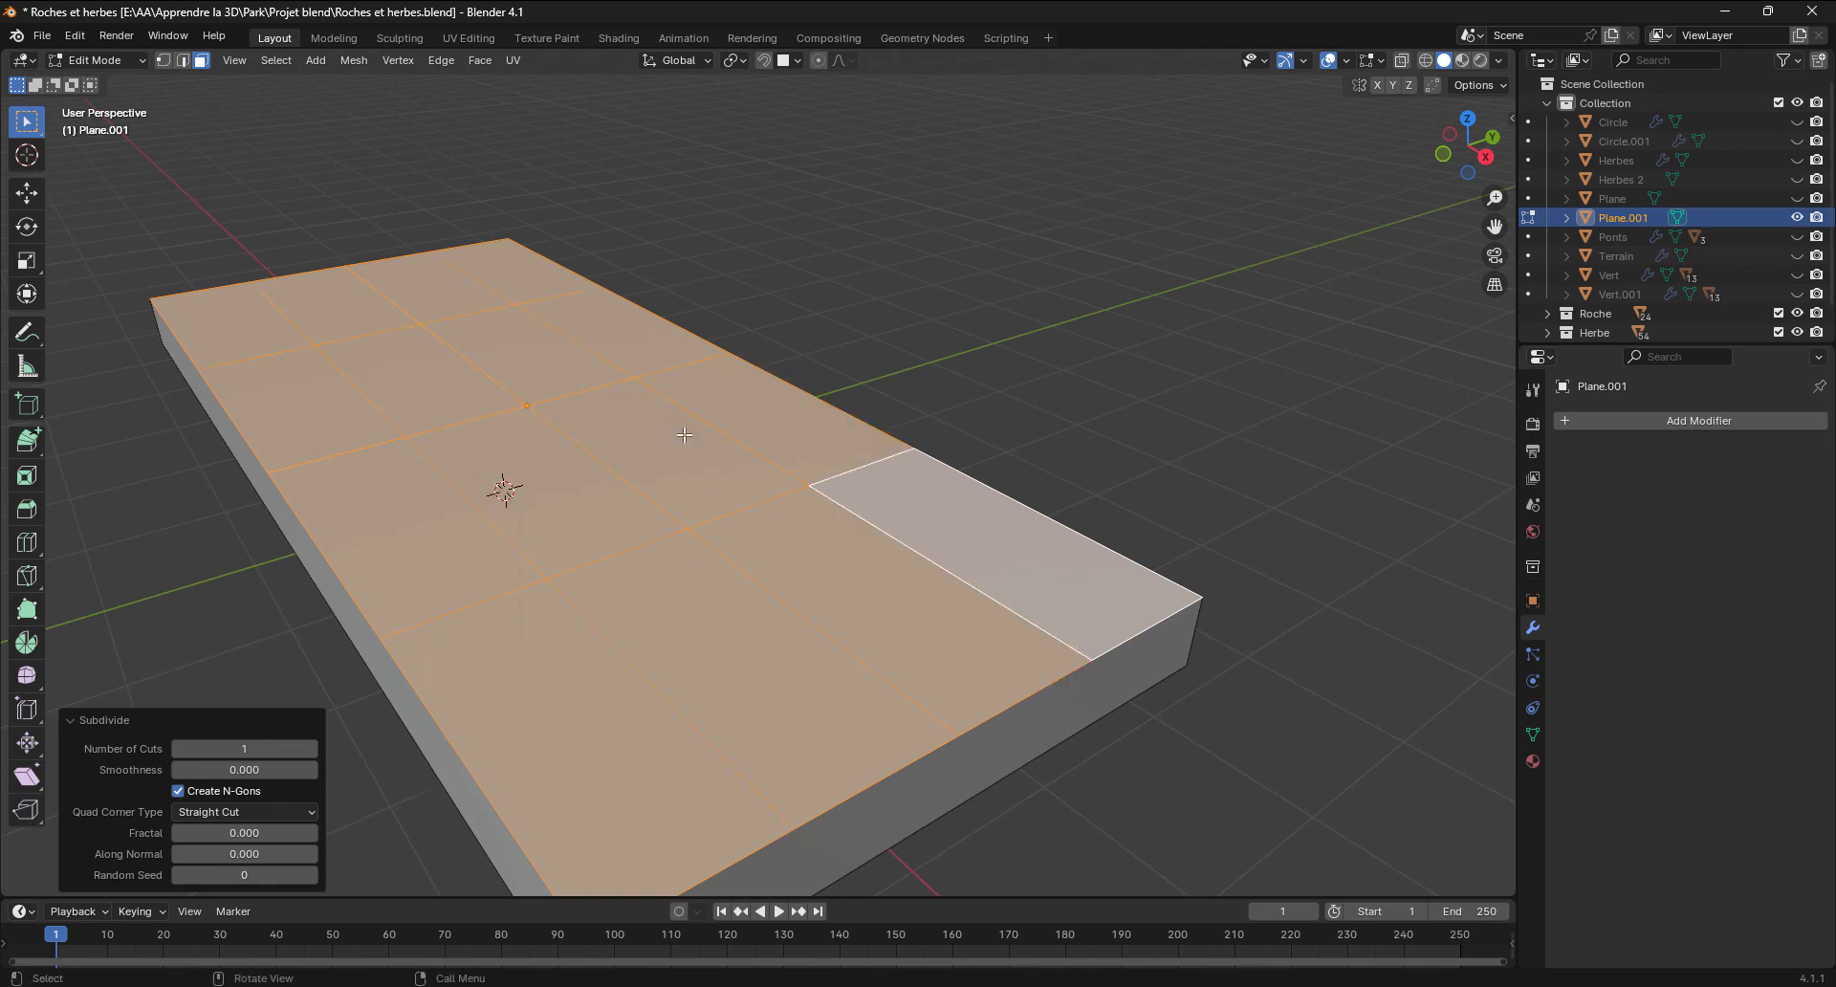
right_click(535, 484)
click(535, 469)
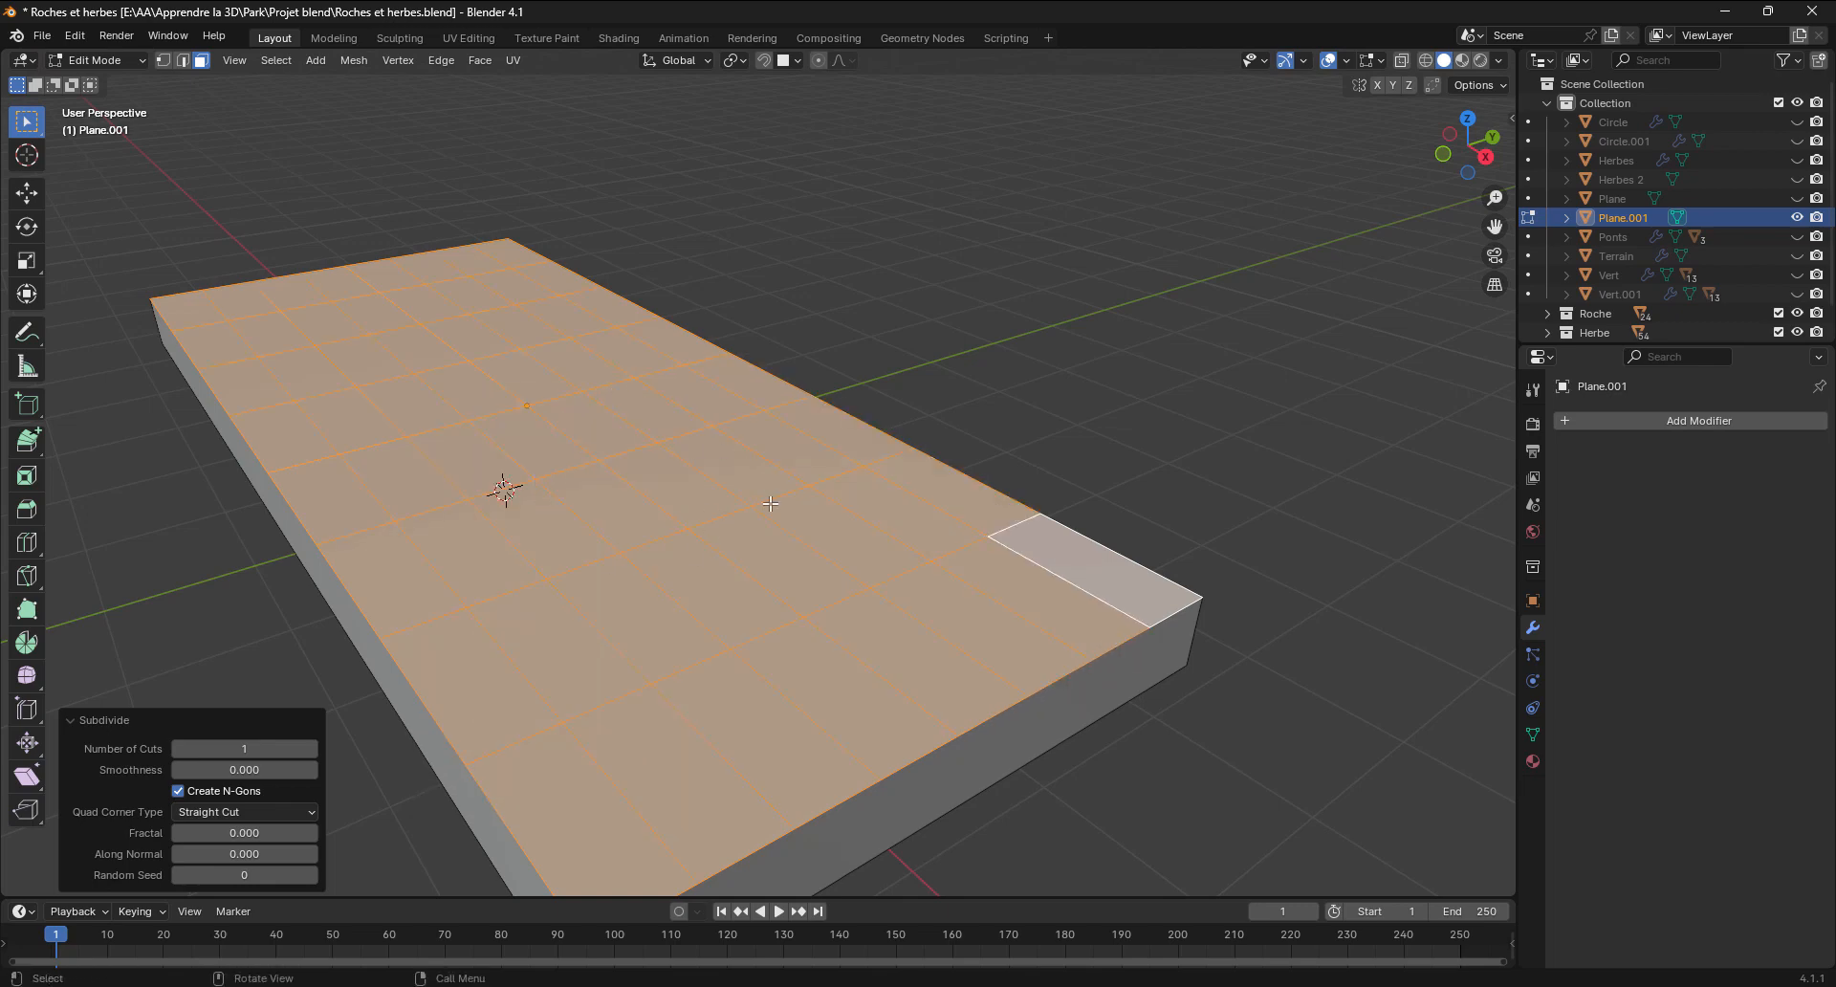
click(311, 749)
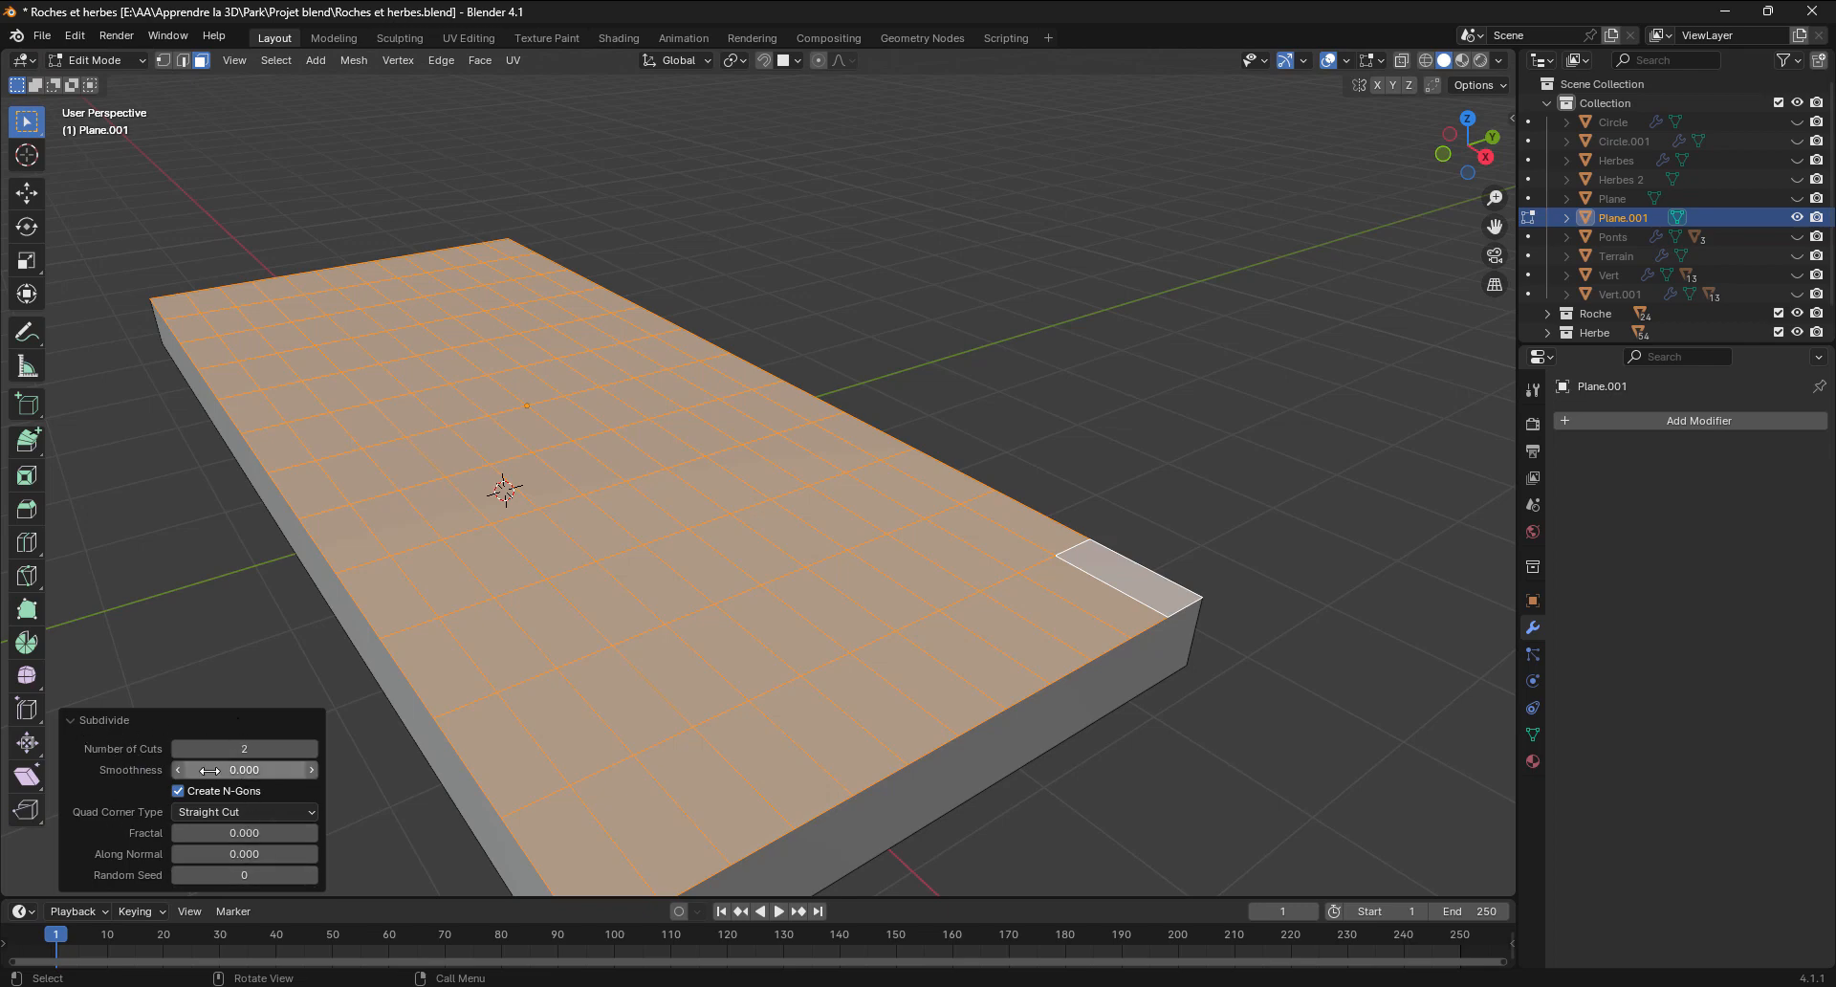
Subdivide the top surface three more times with one cut each to form a dense grid, and clear the selection
right_click(736, 478)
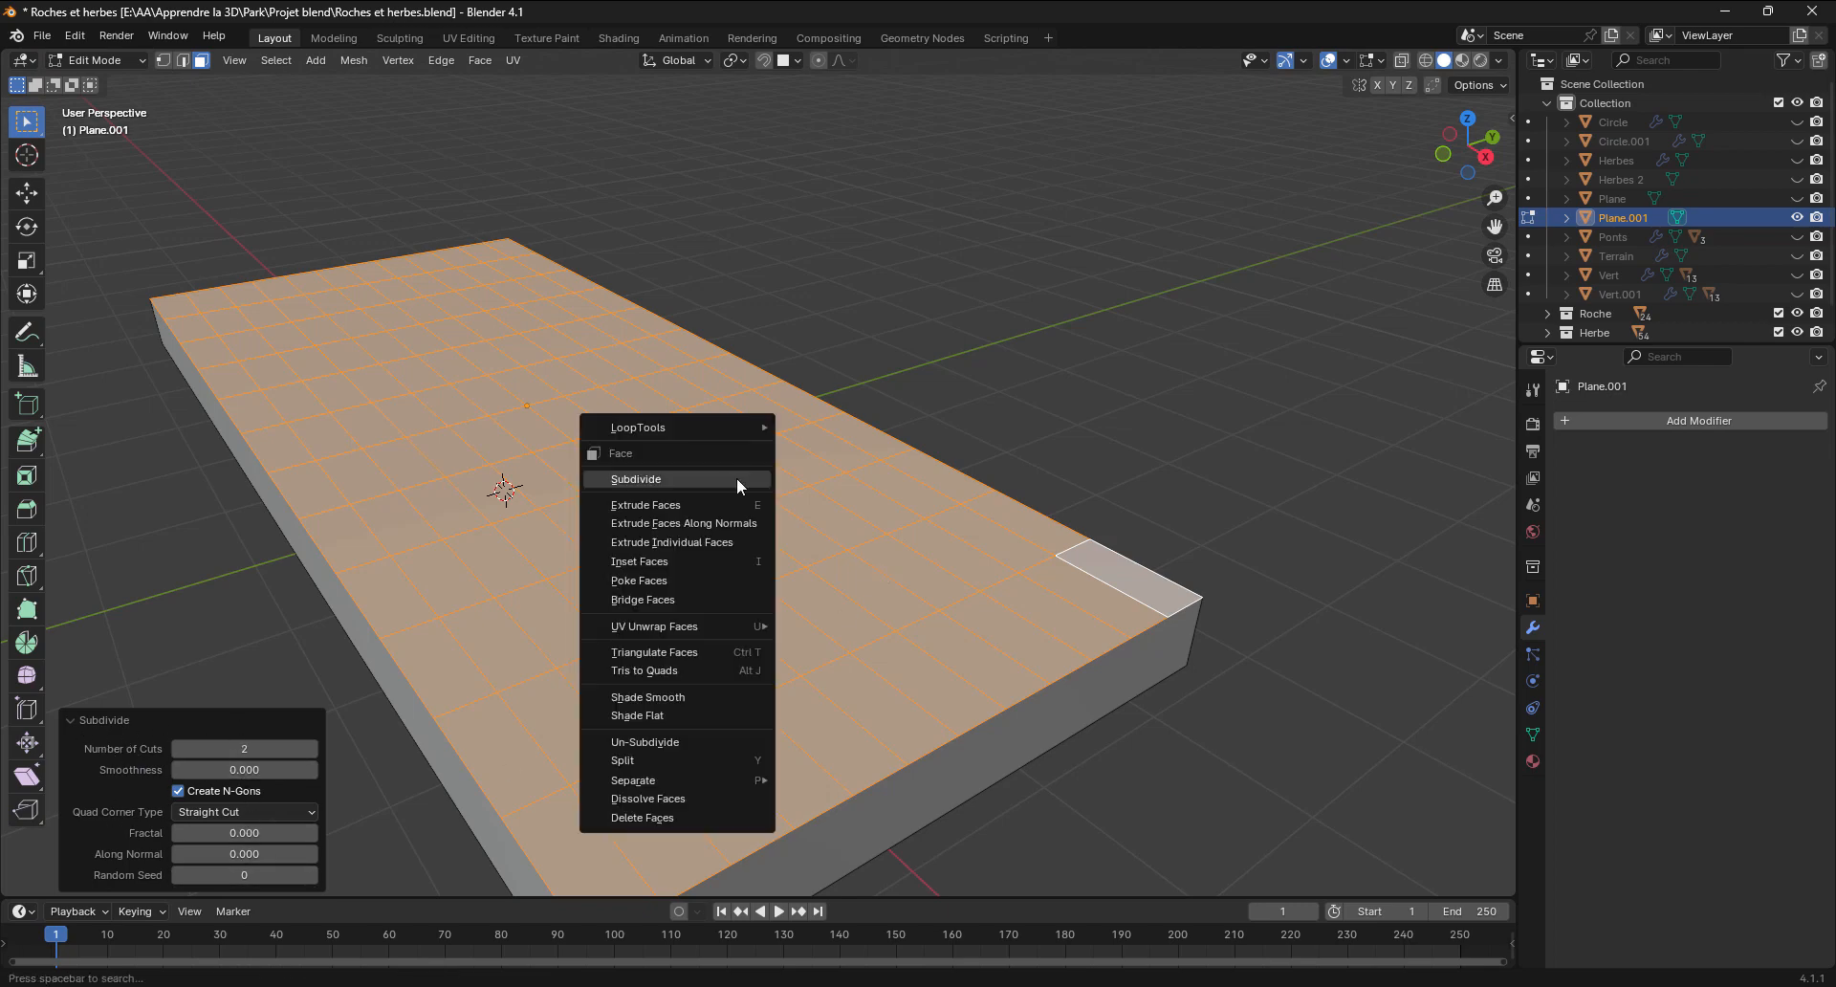
click(673, 478)
right_click(669, 474)
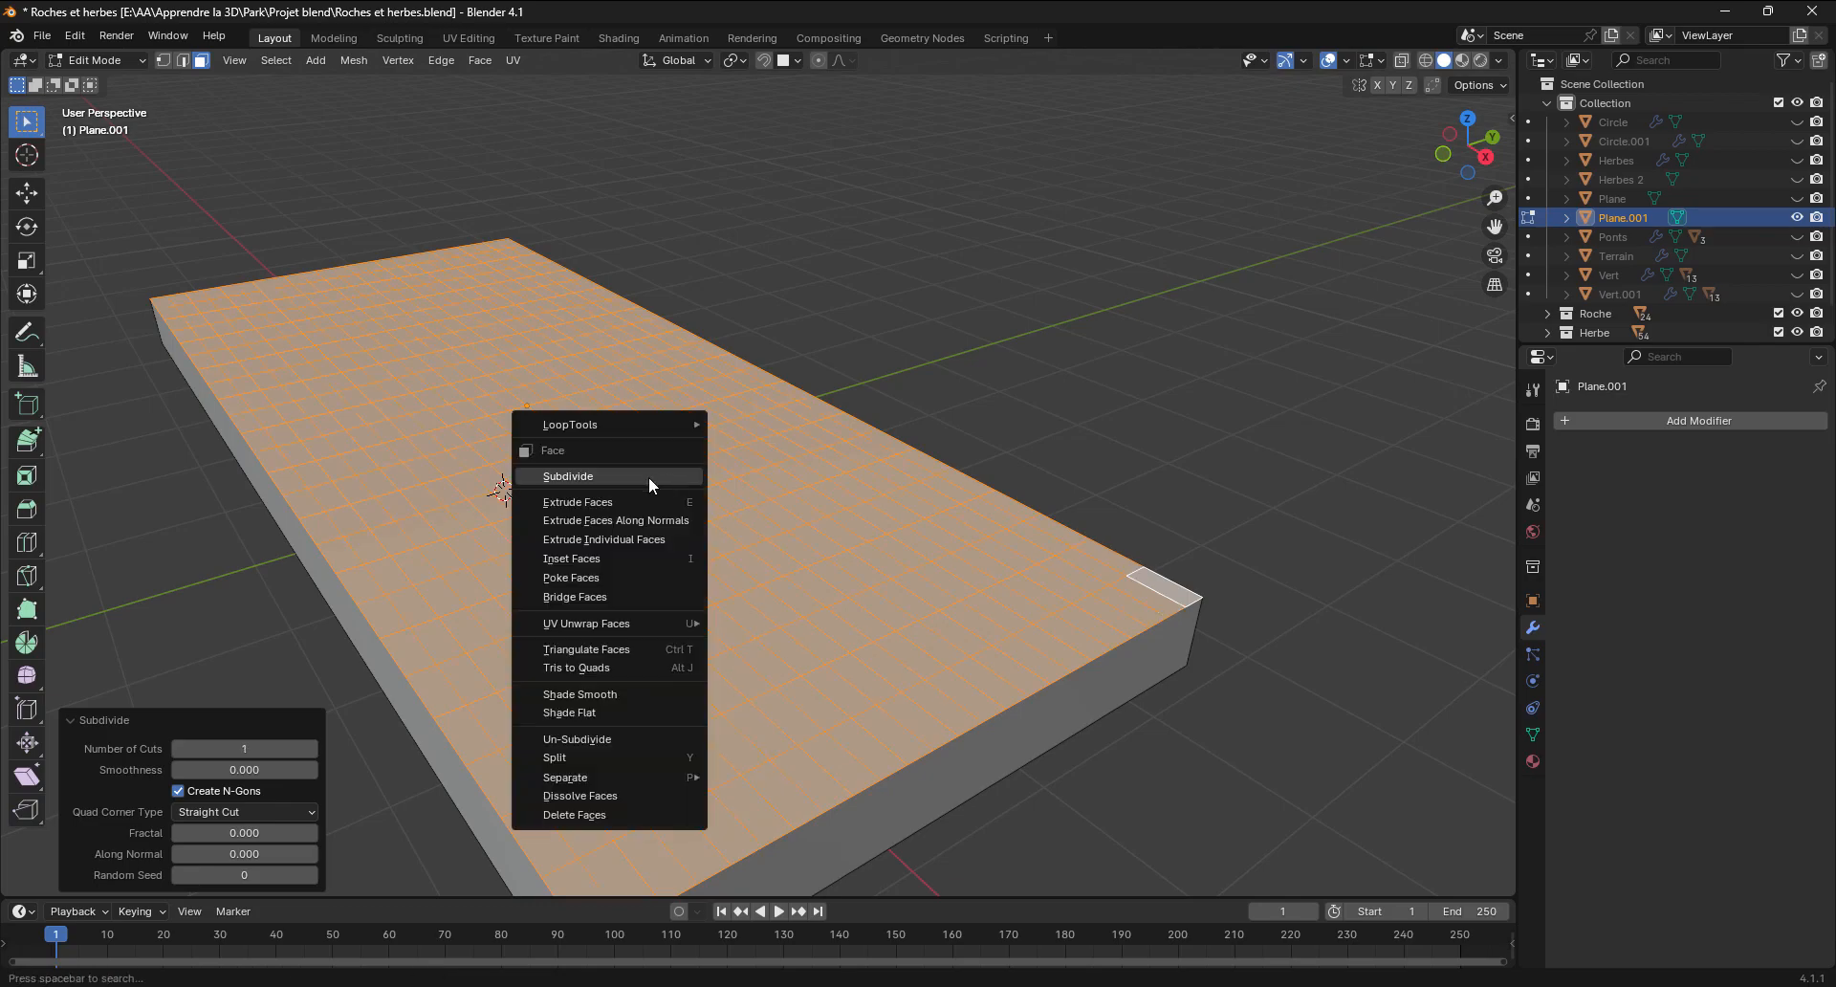
click(648, 477)
middle_drag(648, 478, 830, 469)
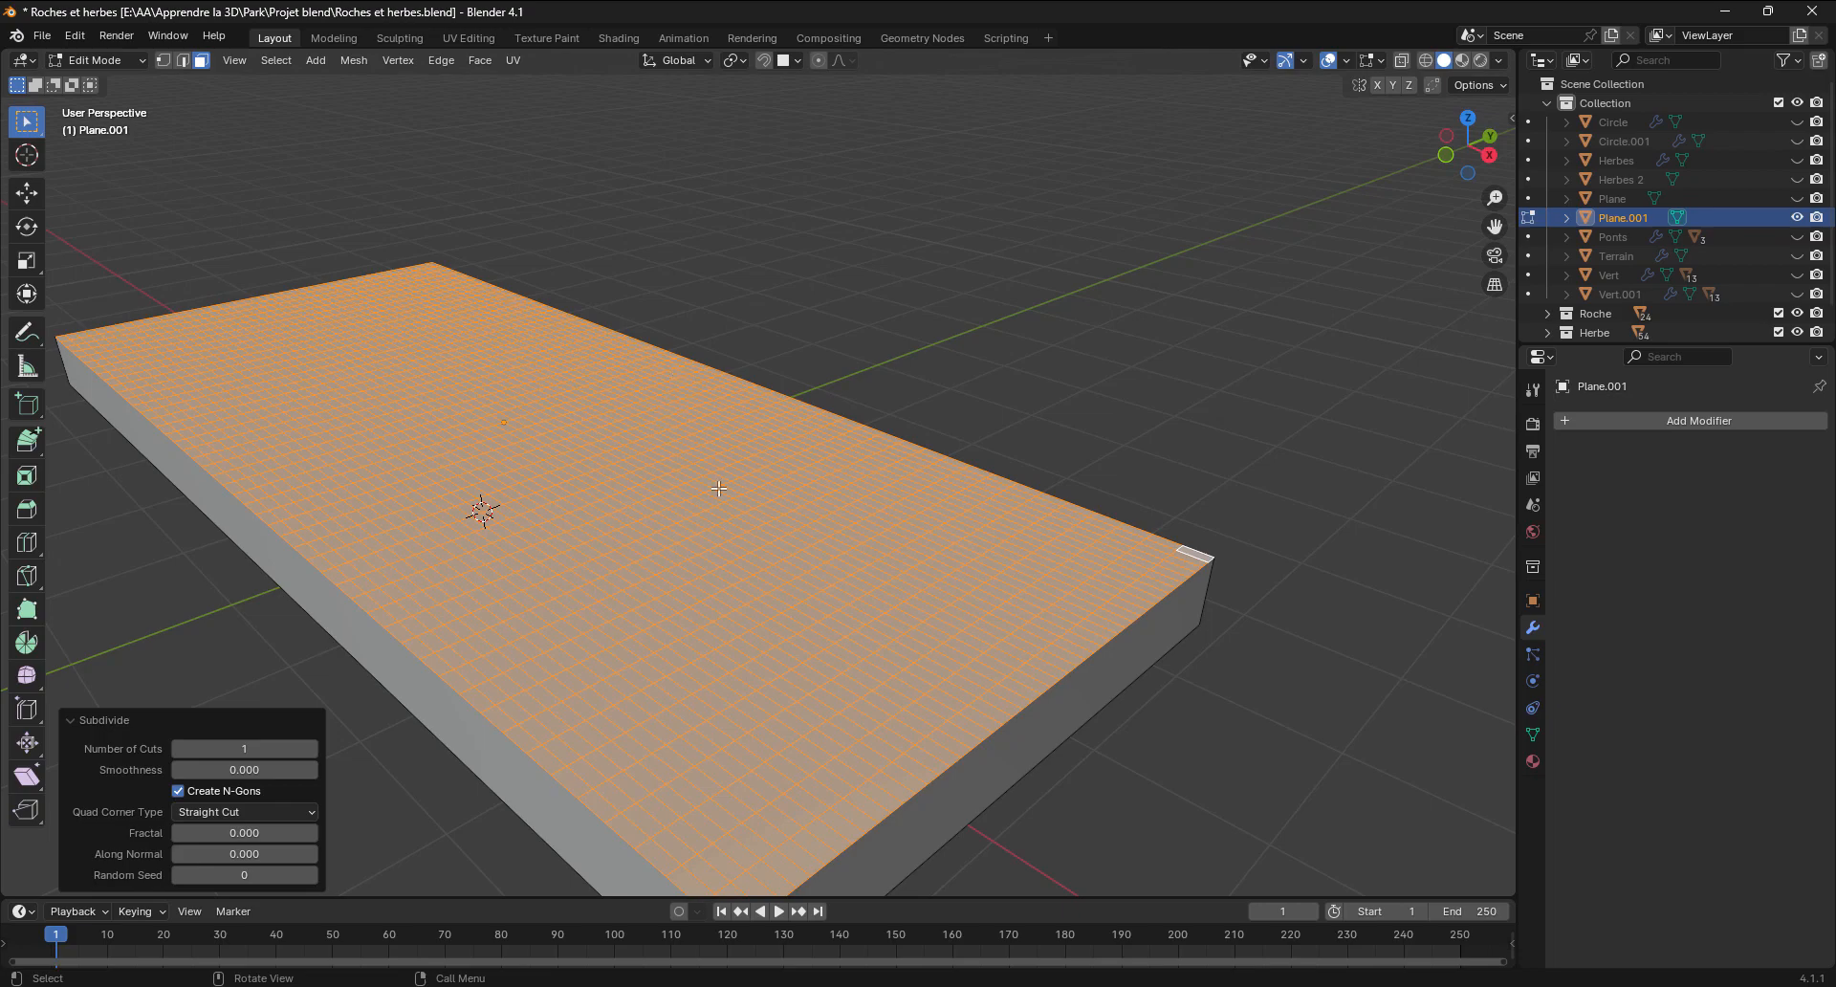
middle_drag(744, 538, 824, 522)
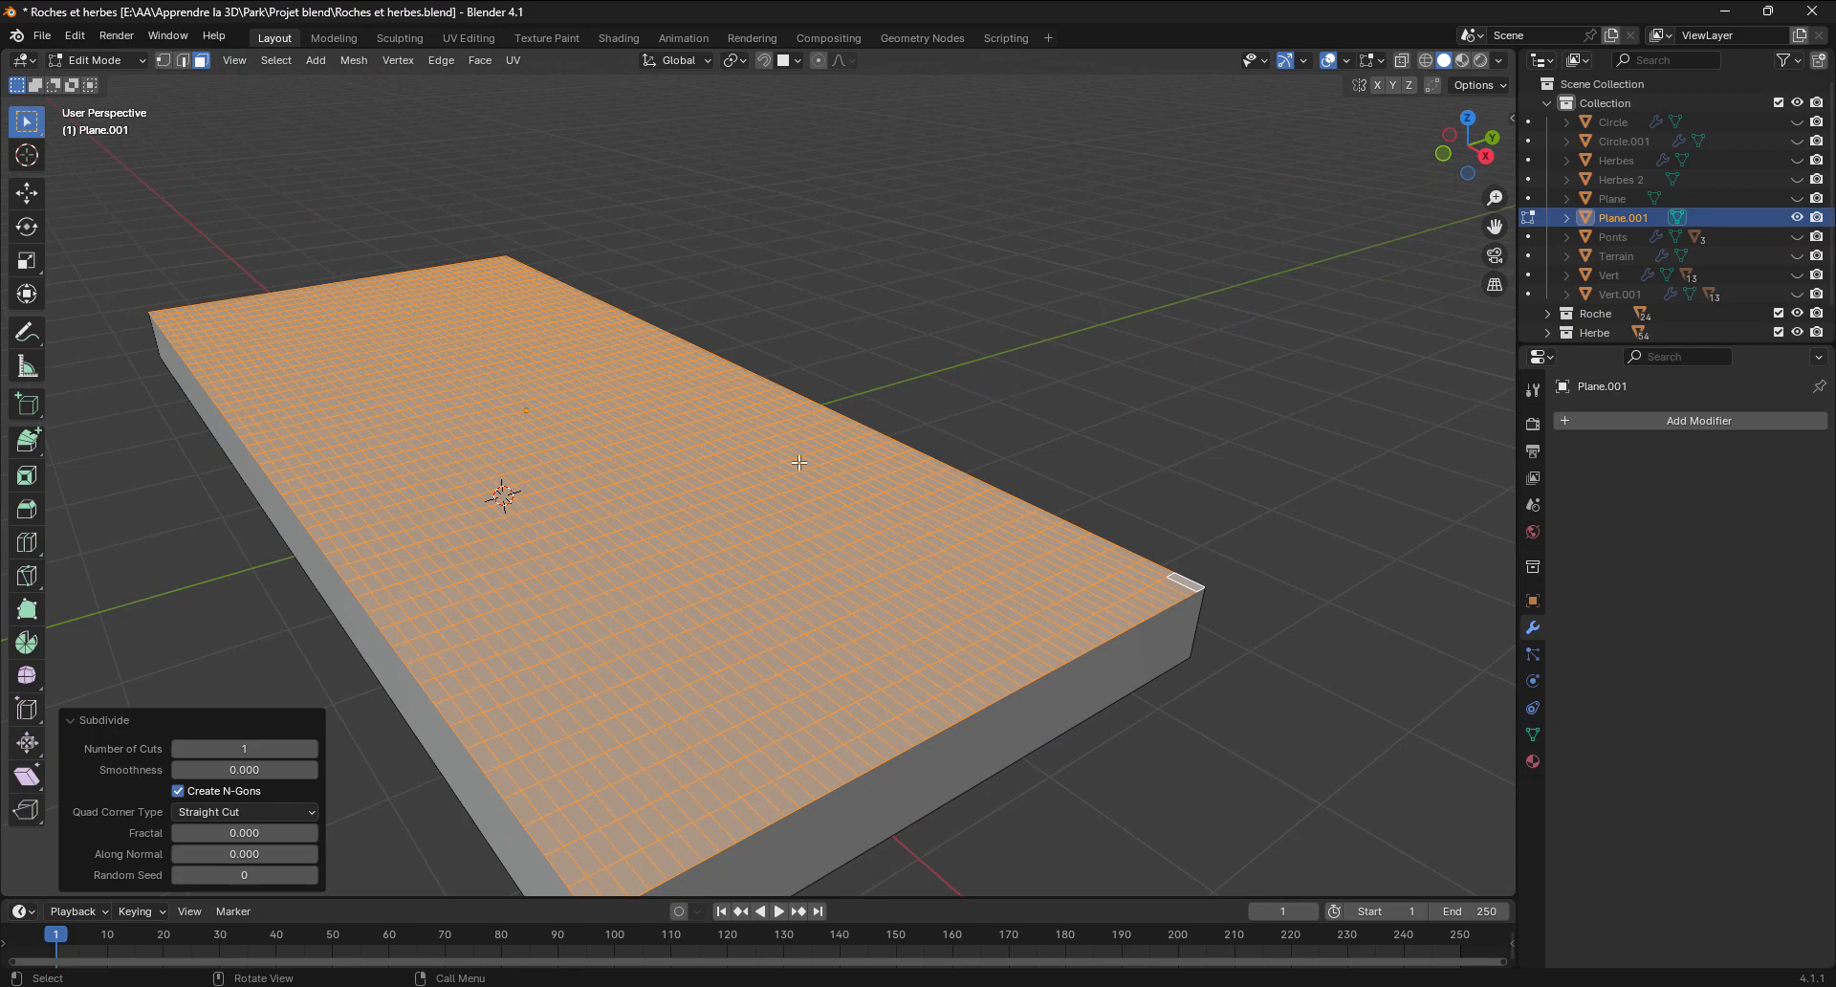
right_click(691, 471)
click(662, 473)
click(920, 424)
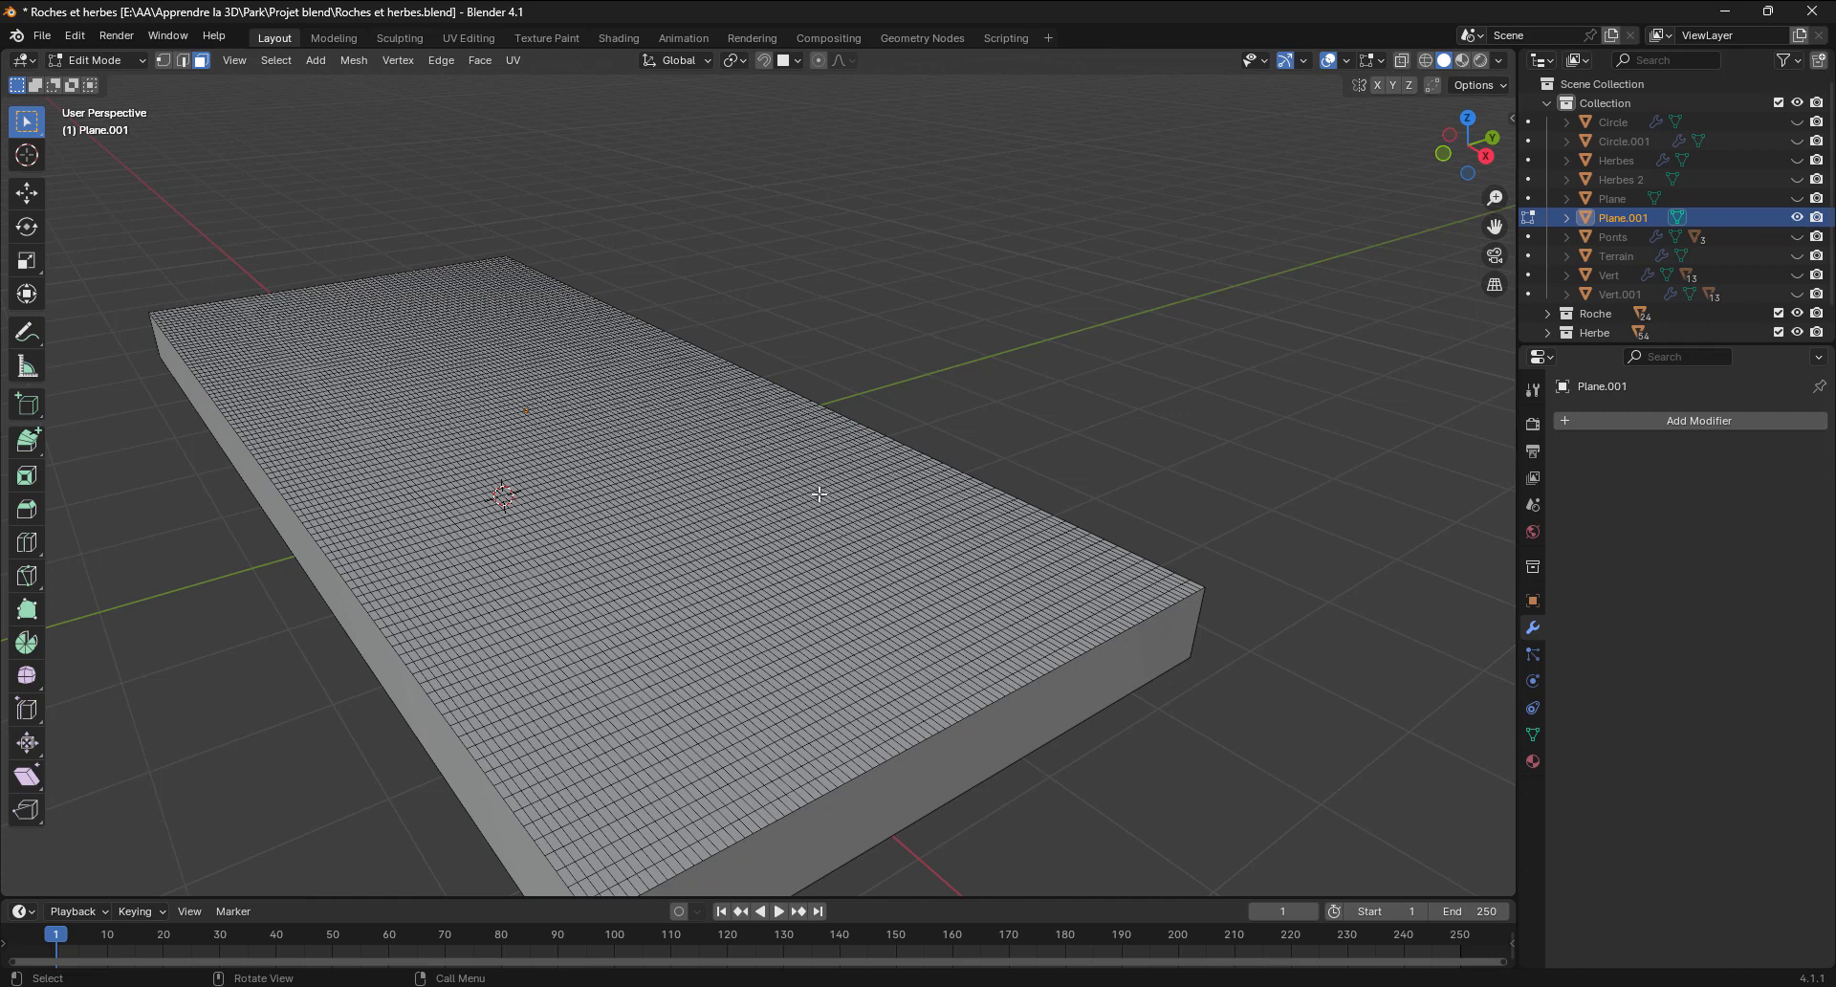
Show all hidden park objects in Object Mode and select only the water block in the channel
key(Tab)
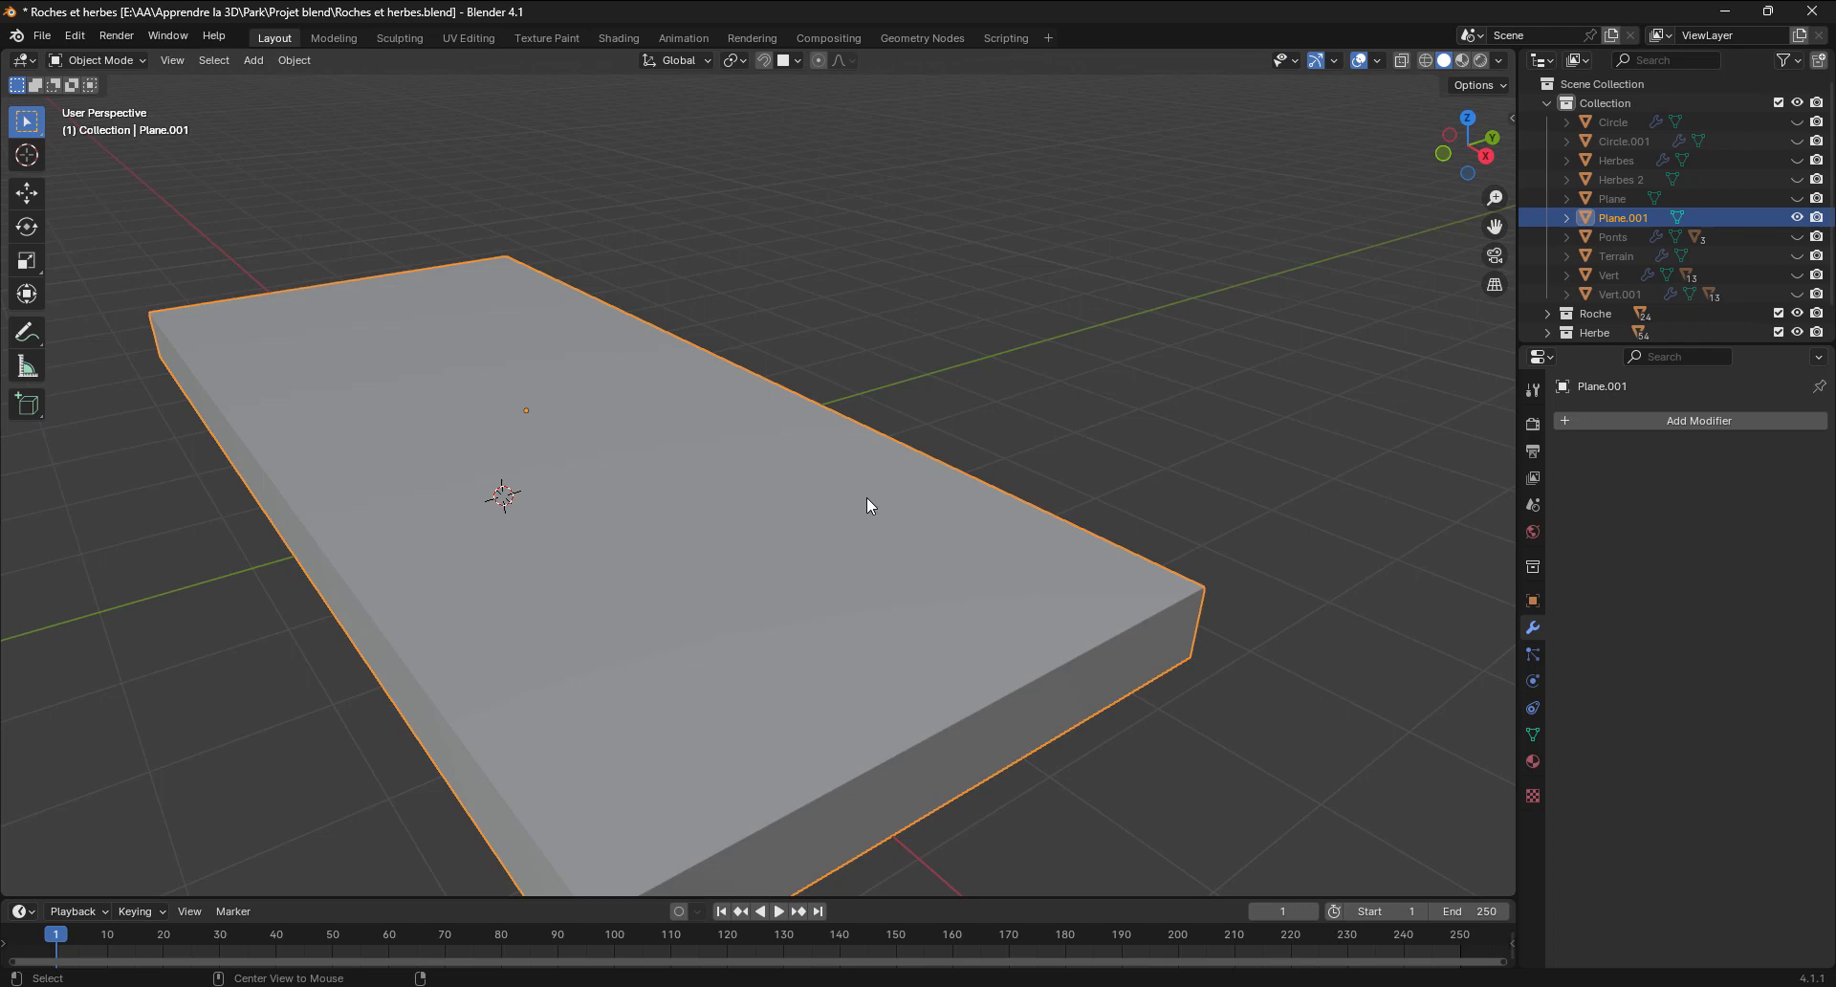
key(alt+h)
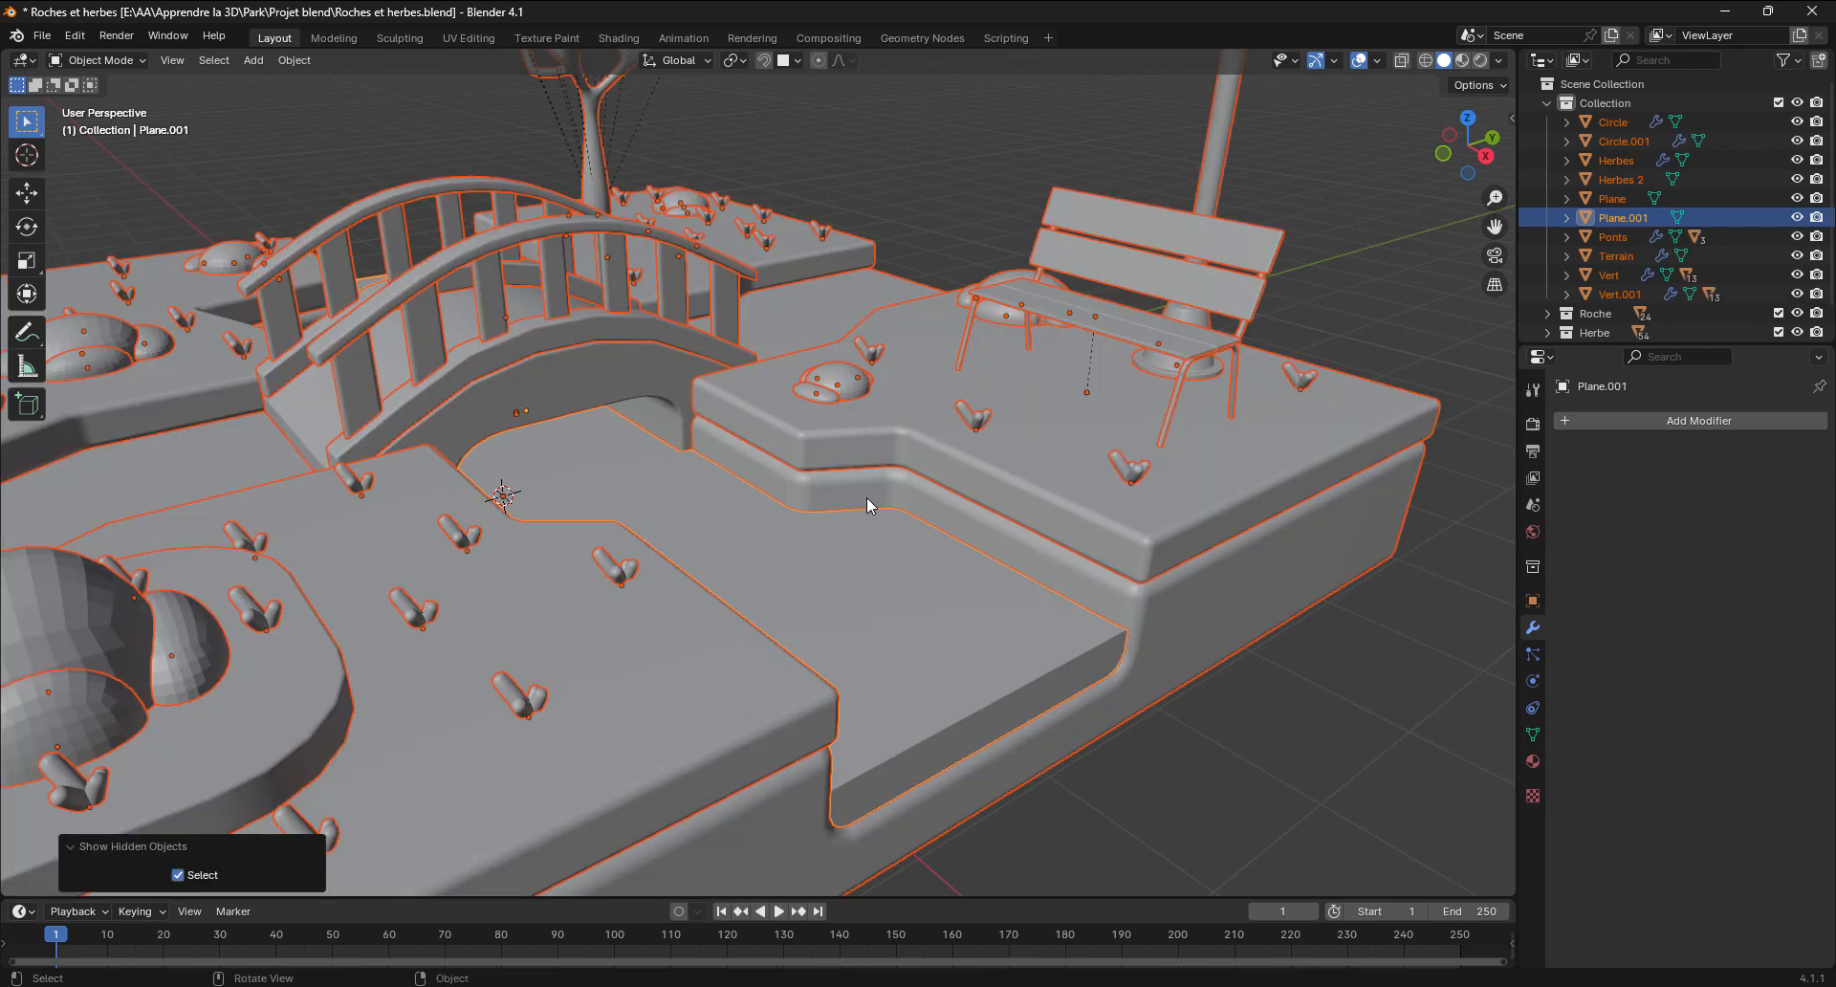
click(1221, 799)
click(933, 625)
middle_drag(933, 626, 746, 616)
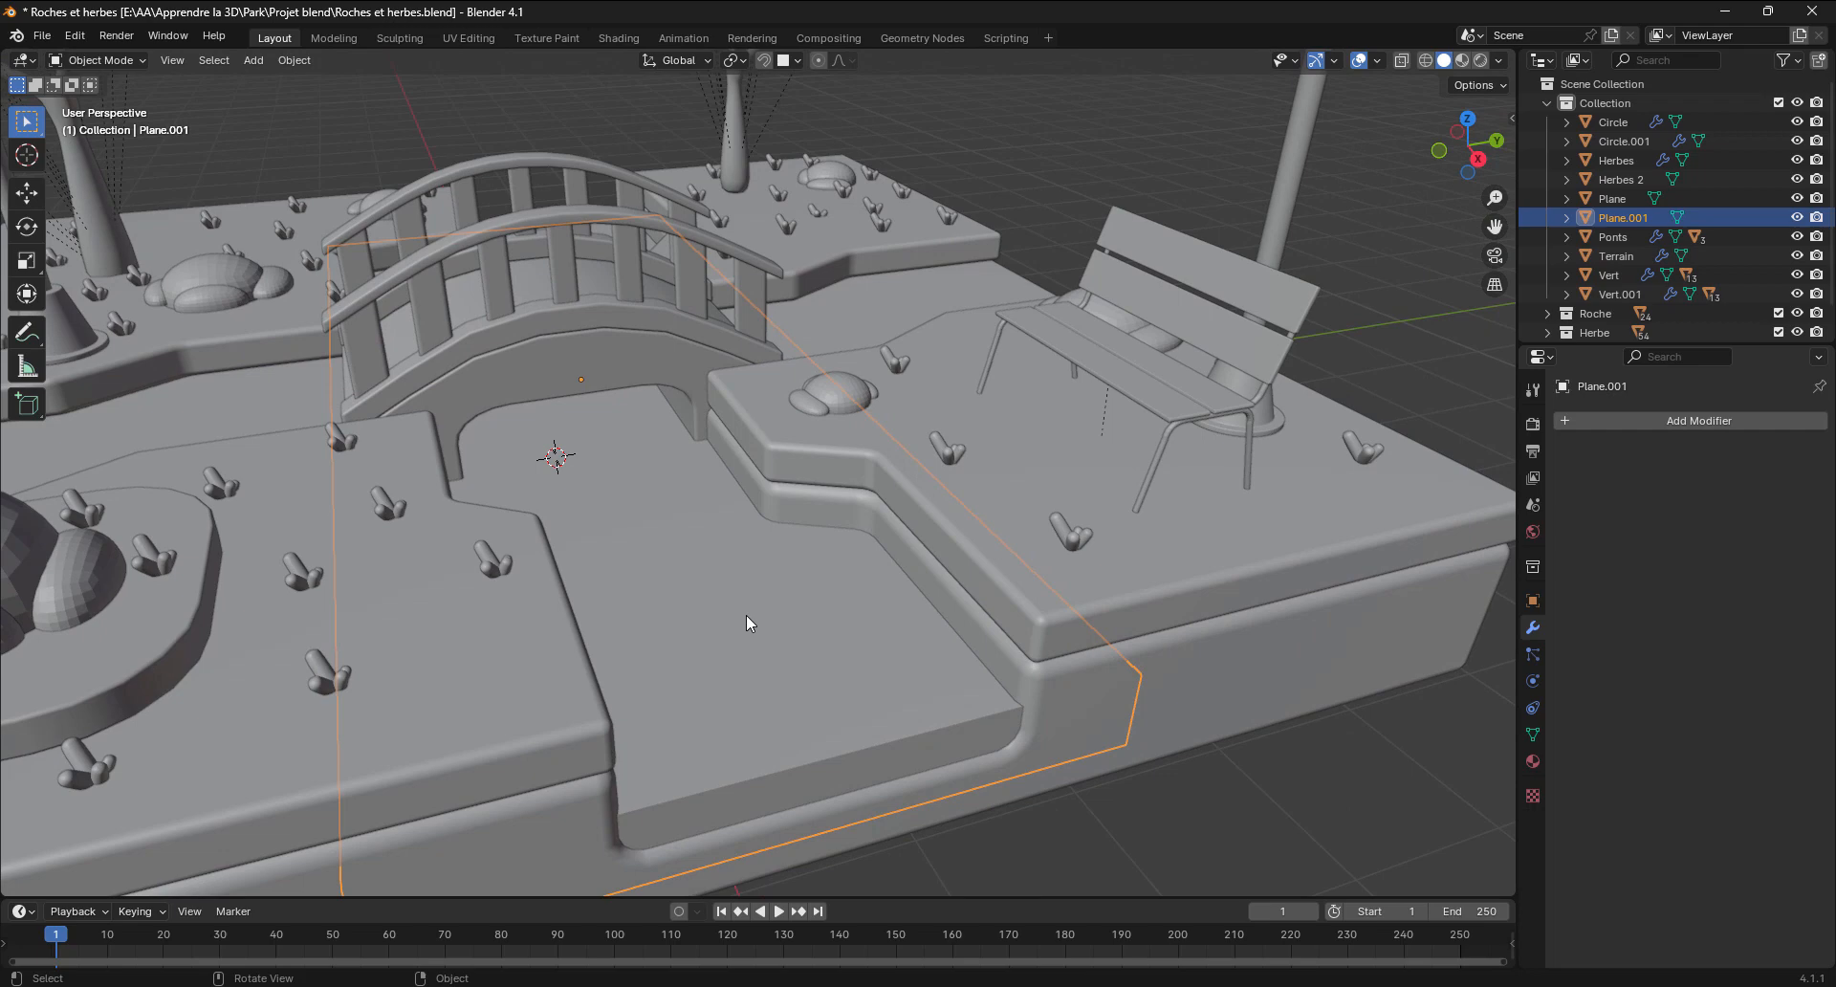
Select the whole water mesh in Edit Mode and try to box-deselect its sides and bottom in a wireframe right view
key(Tab)
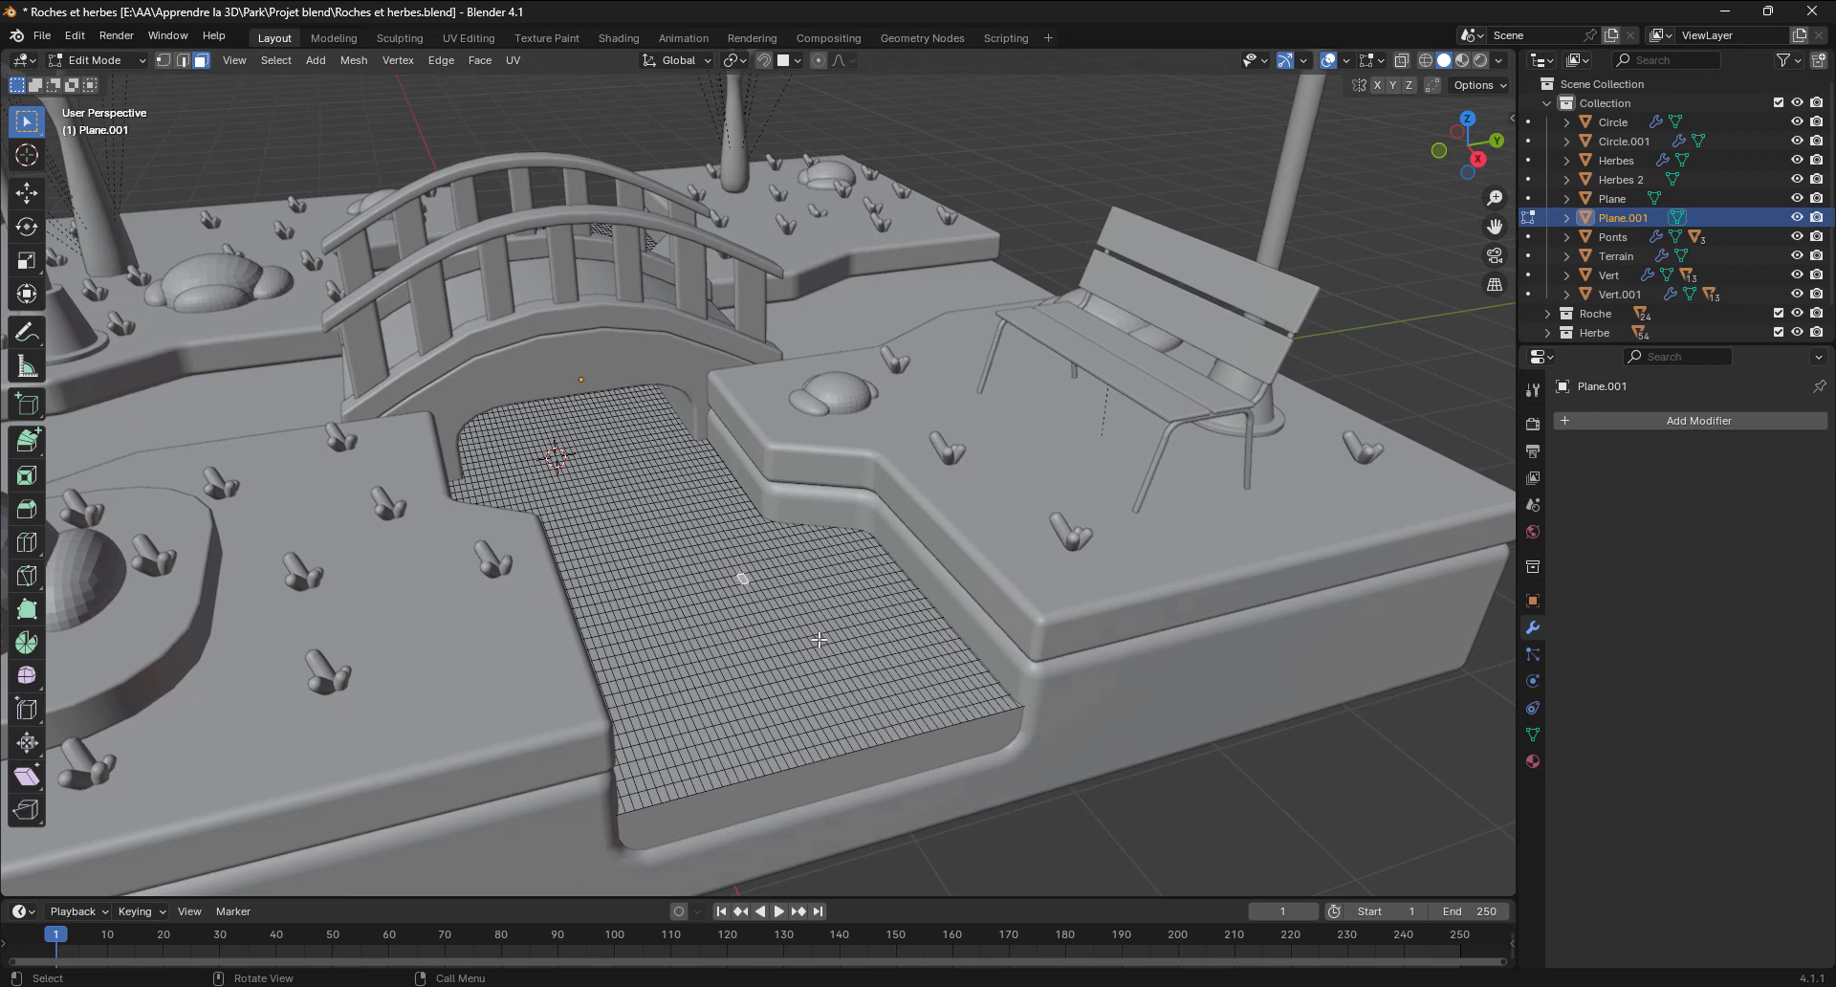
key(a)
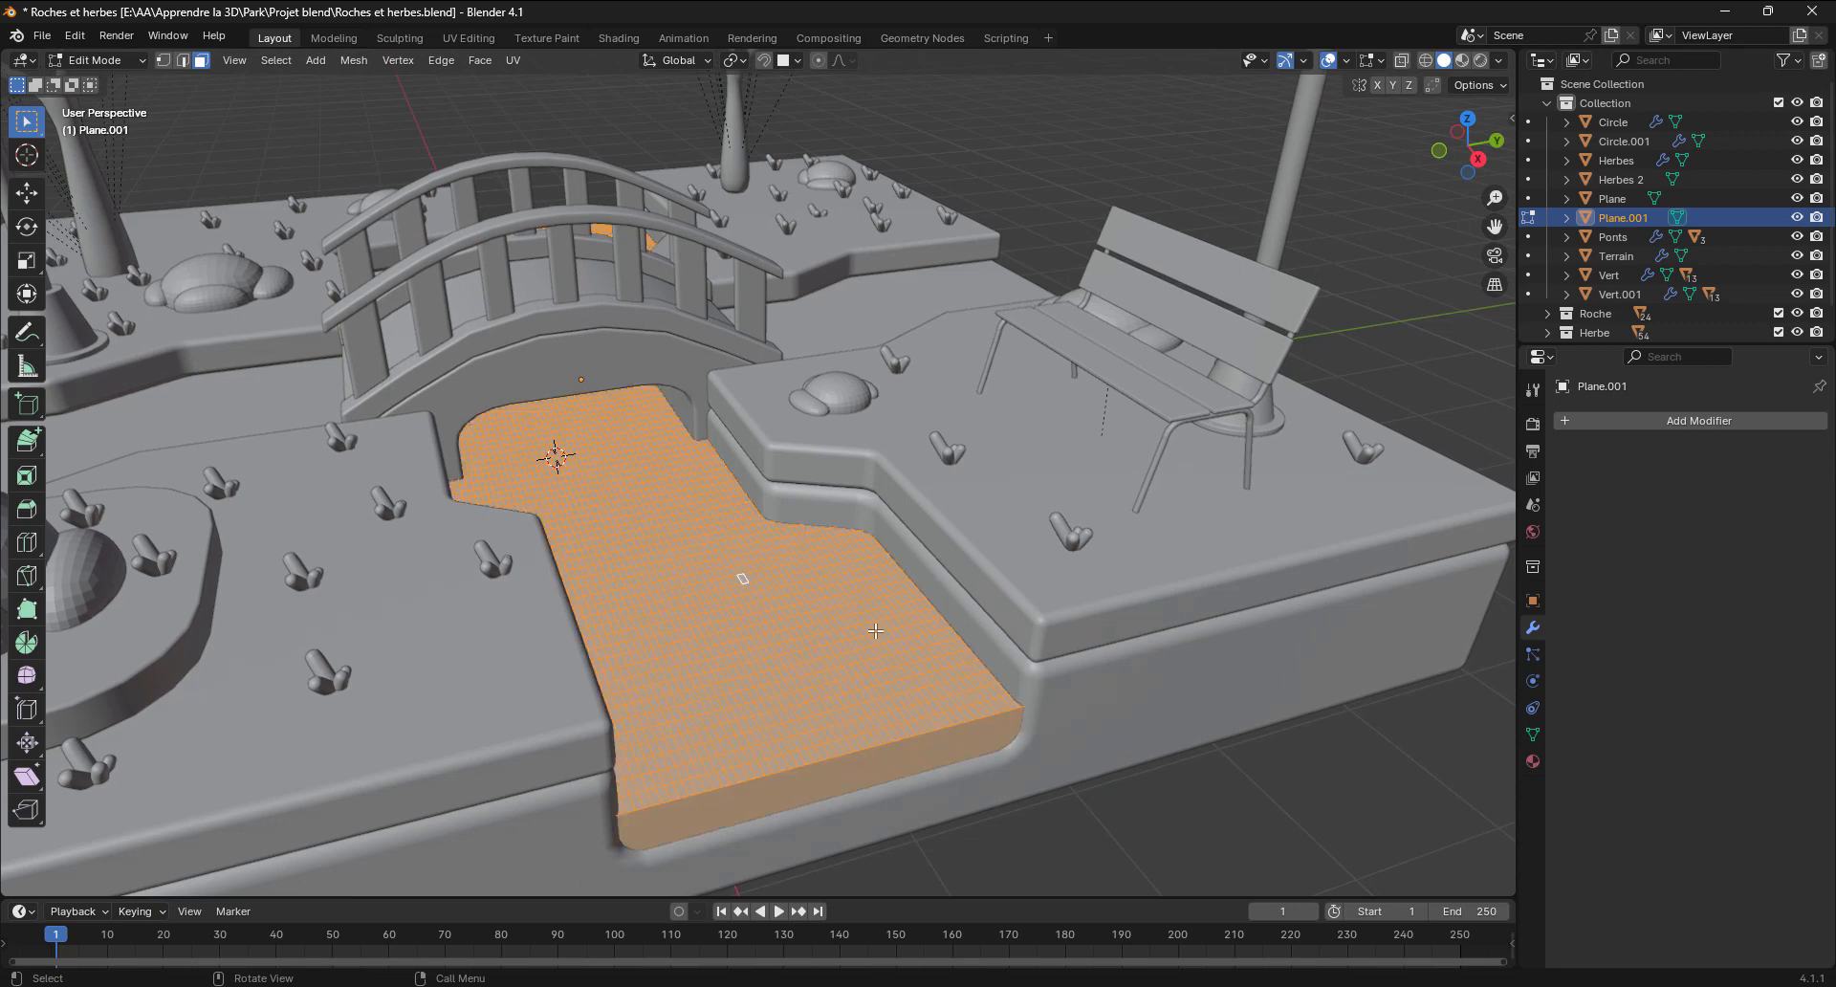
middle_drag(875, 631, 861, 548)
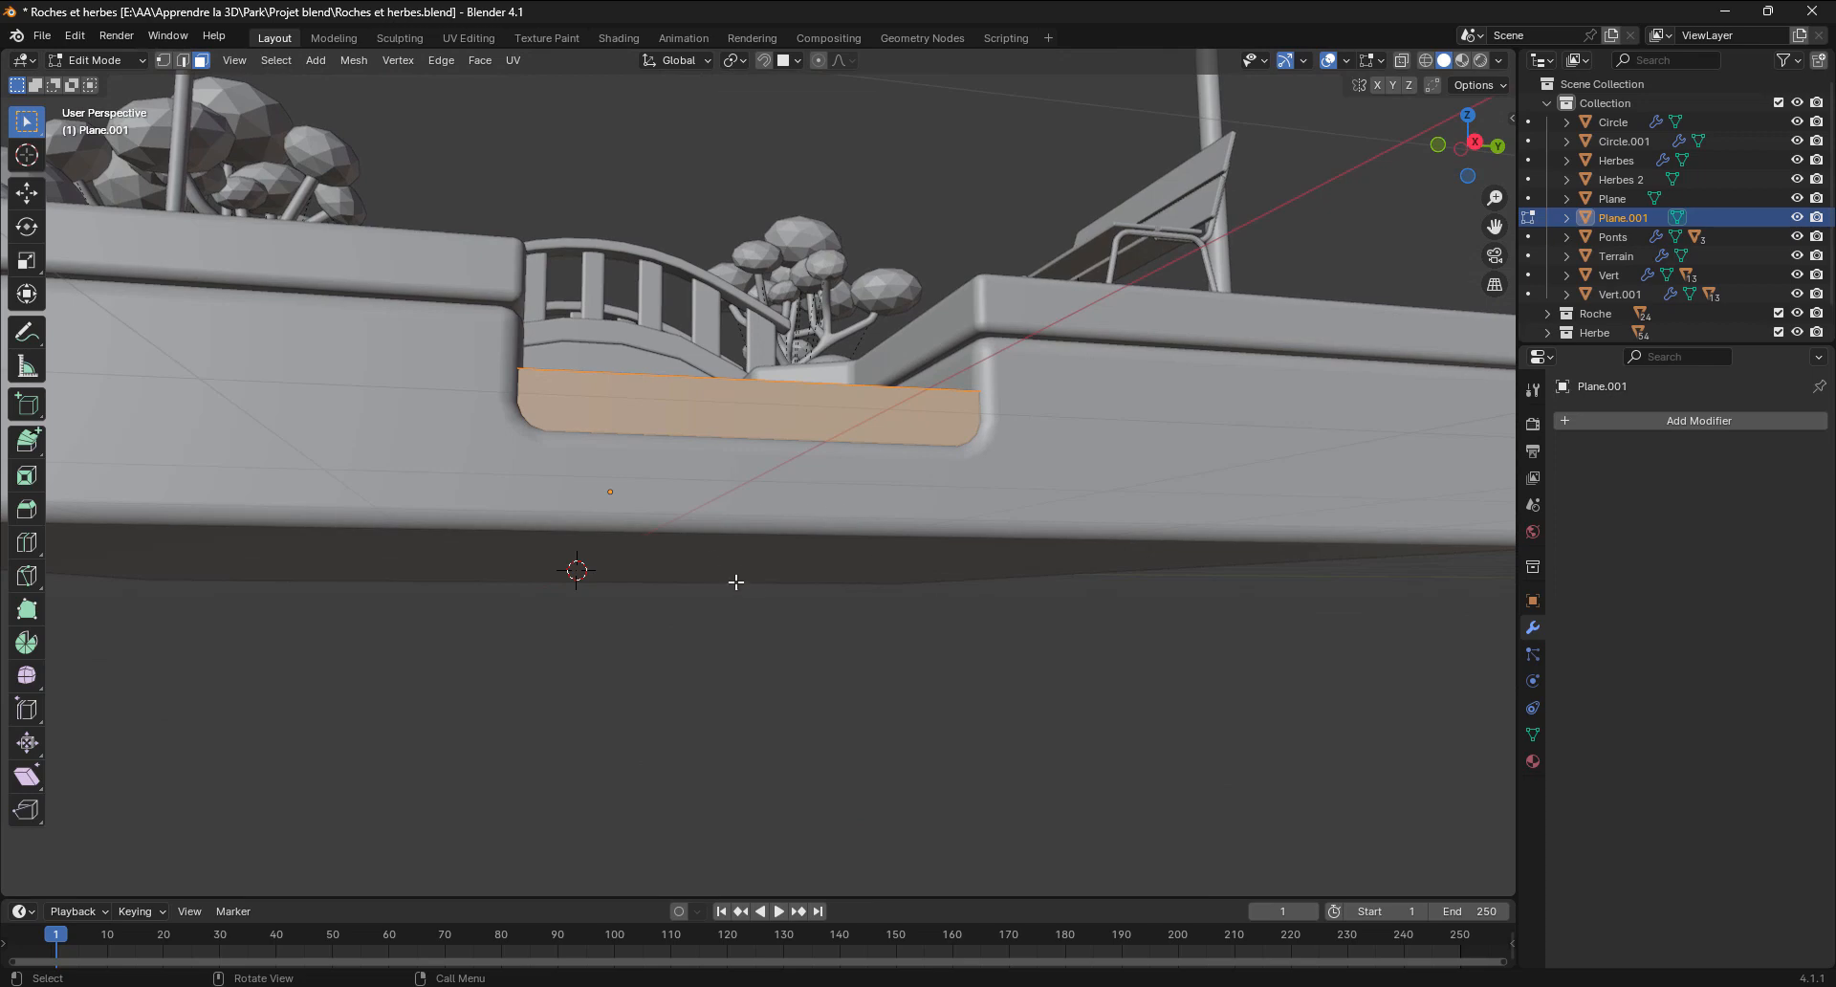
key(z)
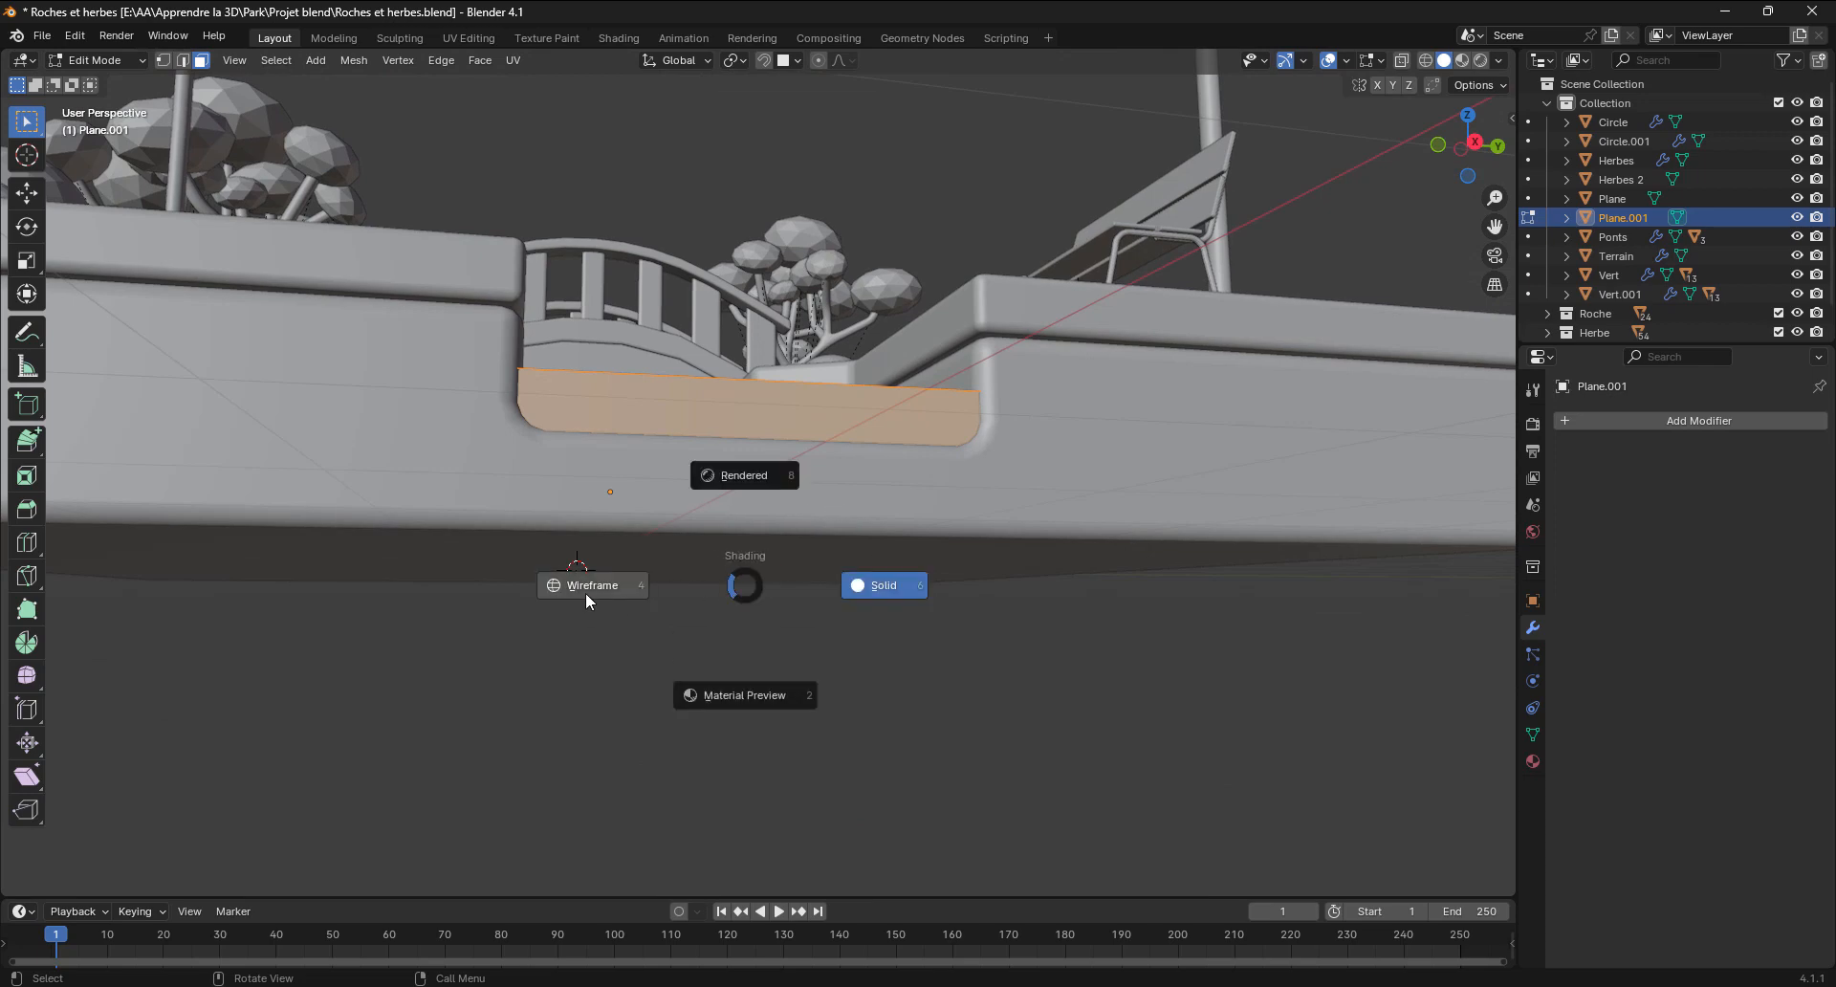
click(681, 599)
mouse_move(660, 597)
middle_down()
mouse_move(714, 577)
mouse_move(708, 593)
middle_up()
key(KP_3)
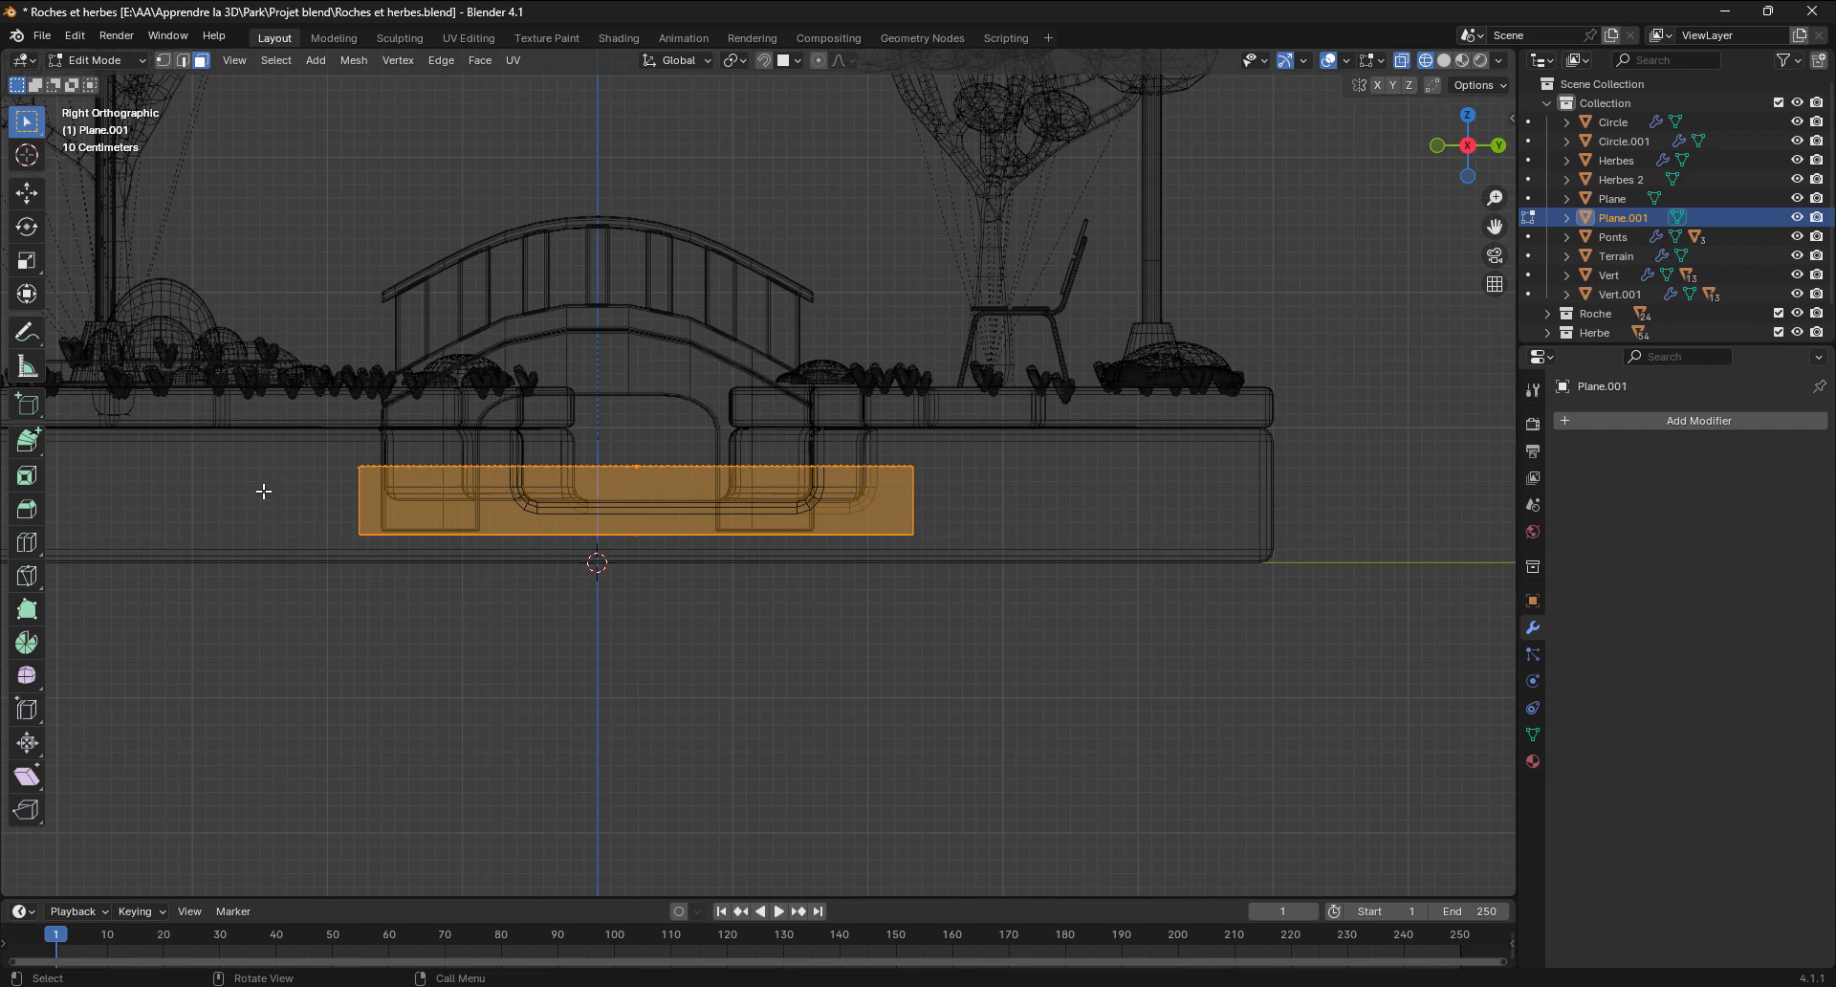
drag(264, 491, 1024, 639)
drag(252, 491, 1093, 683)
drag(297, 494, 1229, 648)
middle_drag(1032, 658, 1090, 653)
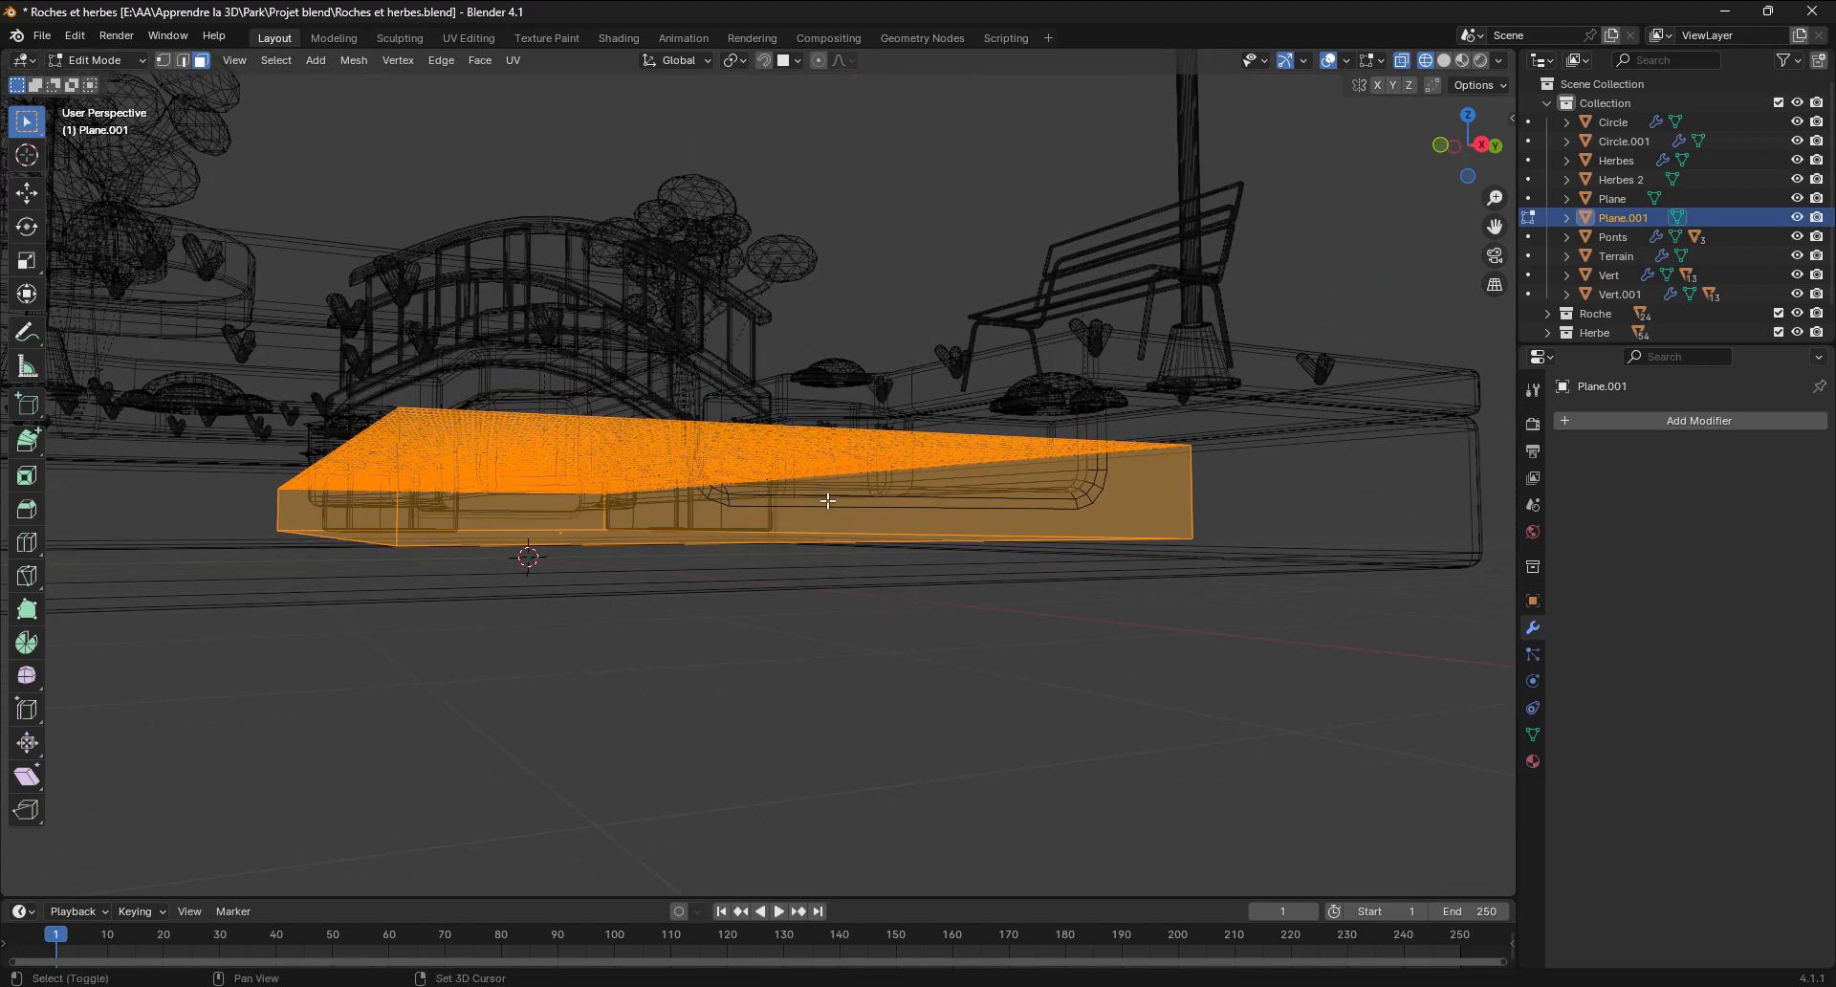
middle_drag(882, 521, 900, 550)
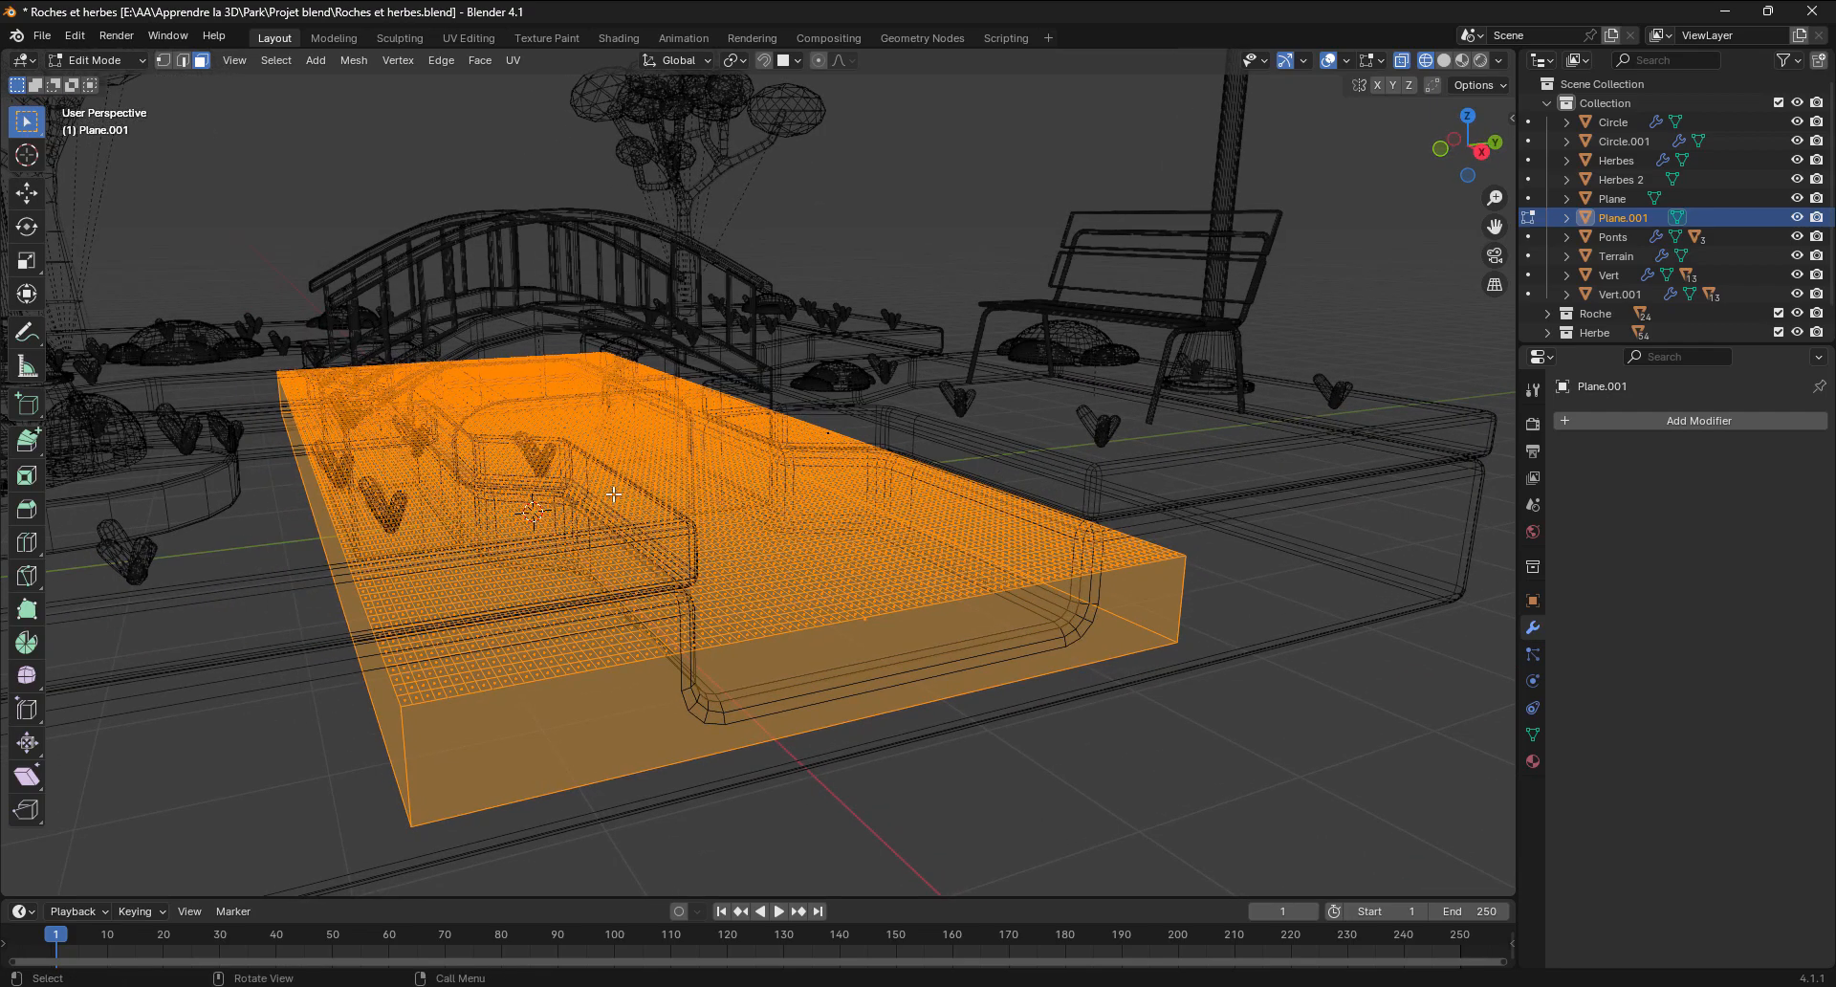
Return to solid display, hide every object except the water block in Object Mode, and reopen it in Edit Mode
key(z)
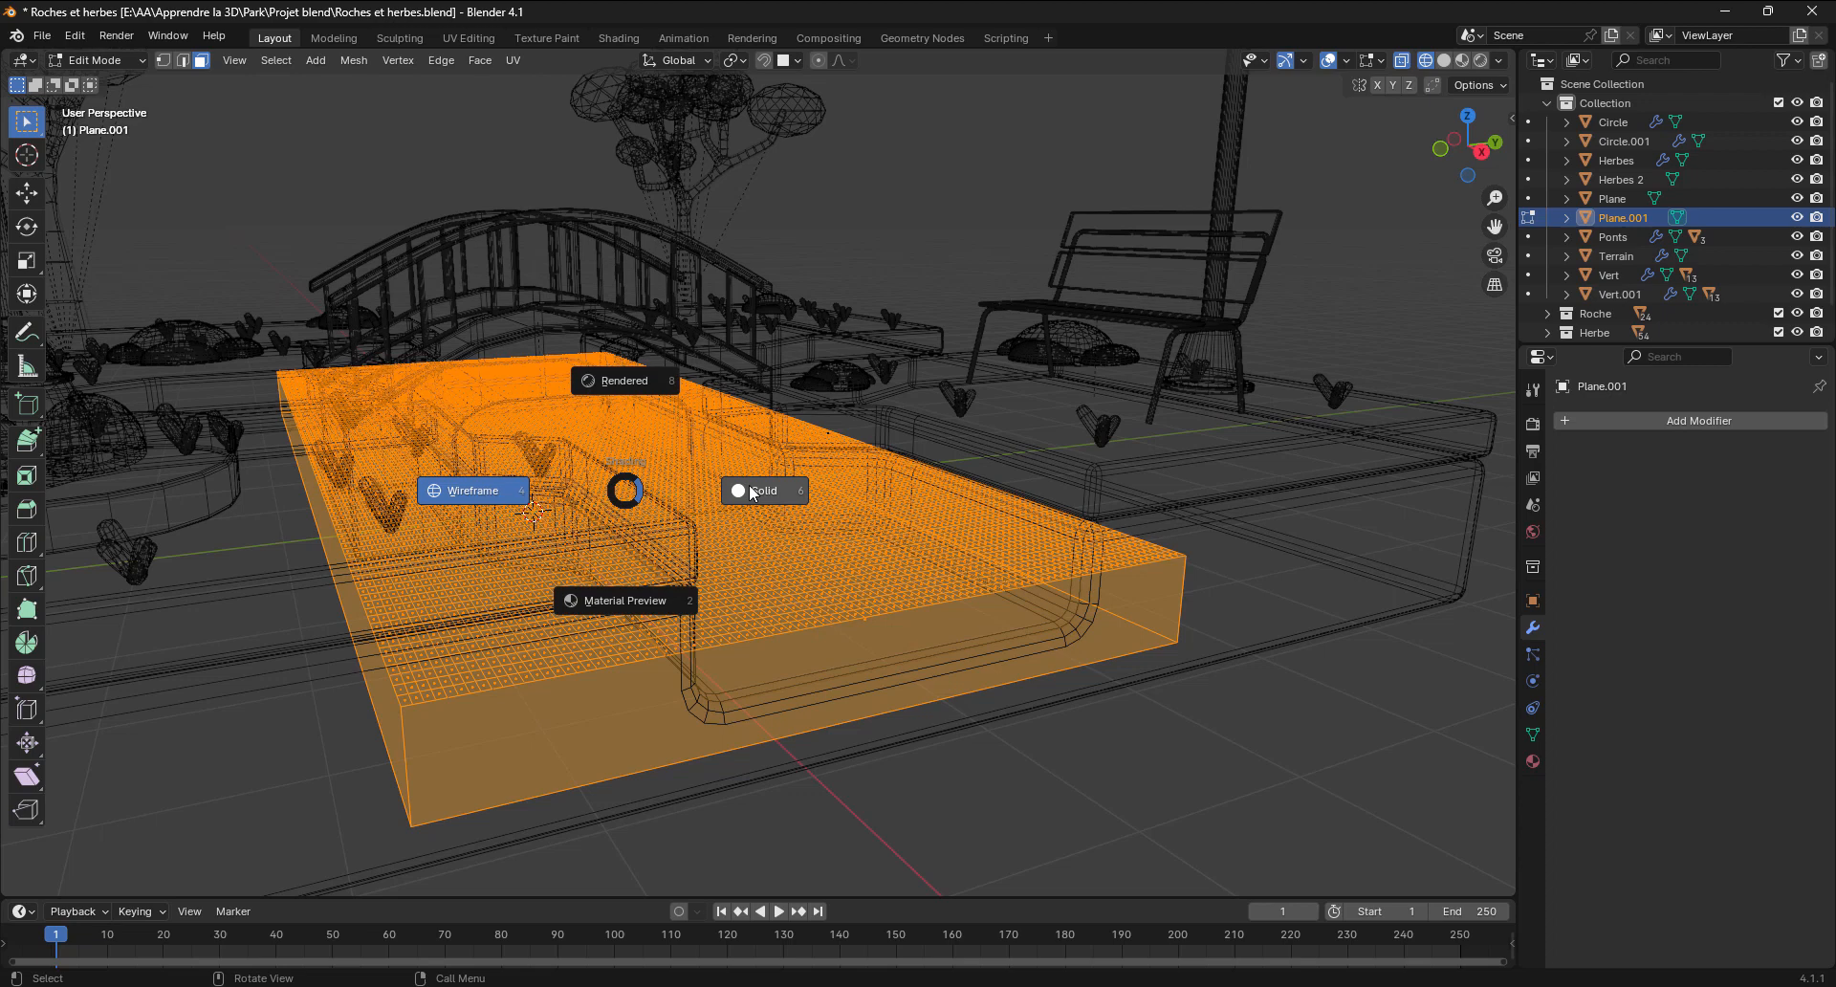
click(752, 491)
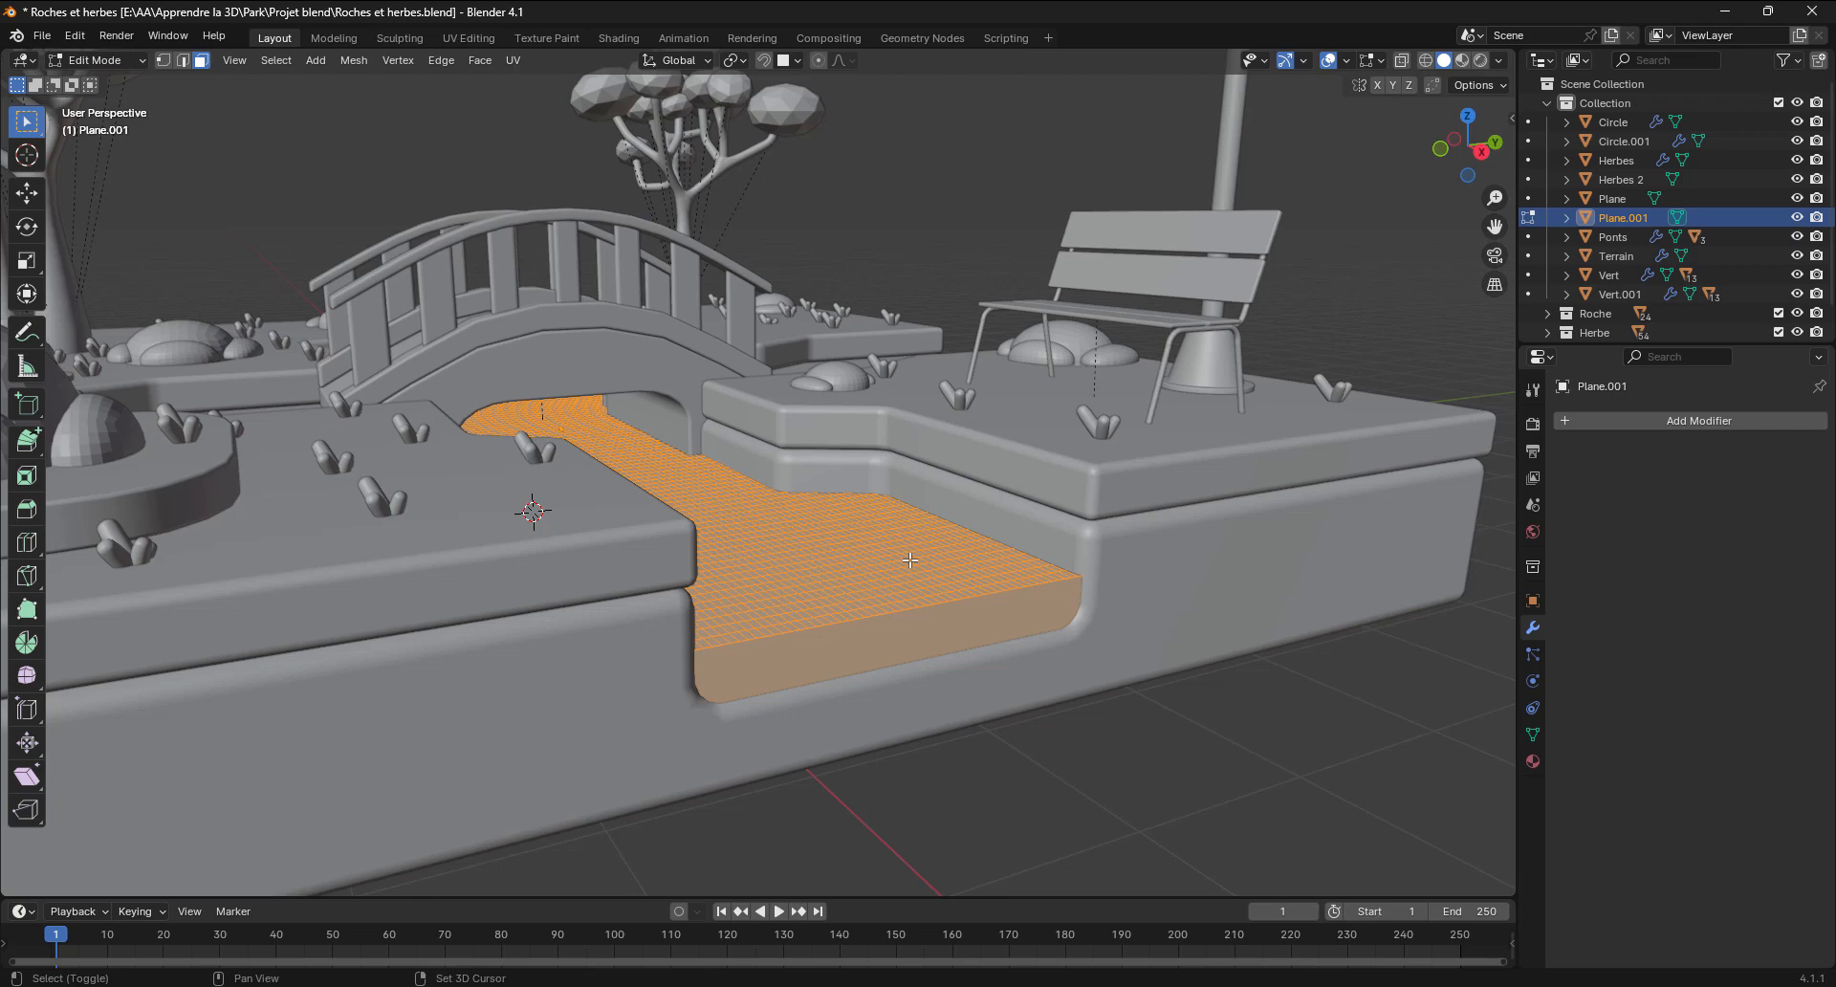
key(shift+h)
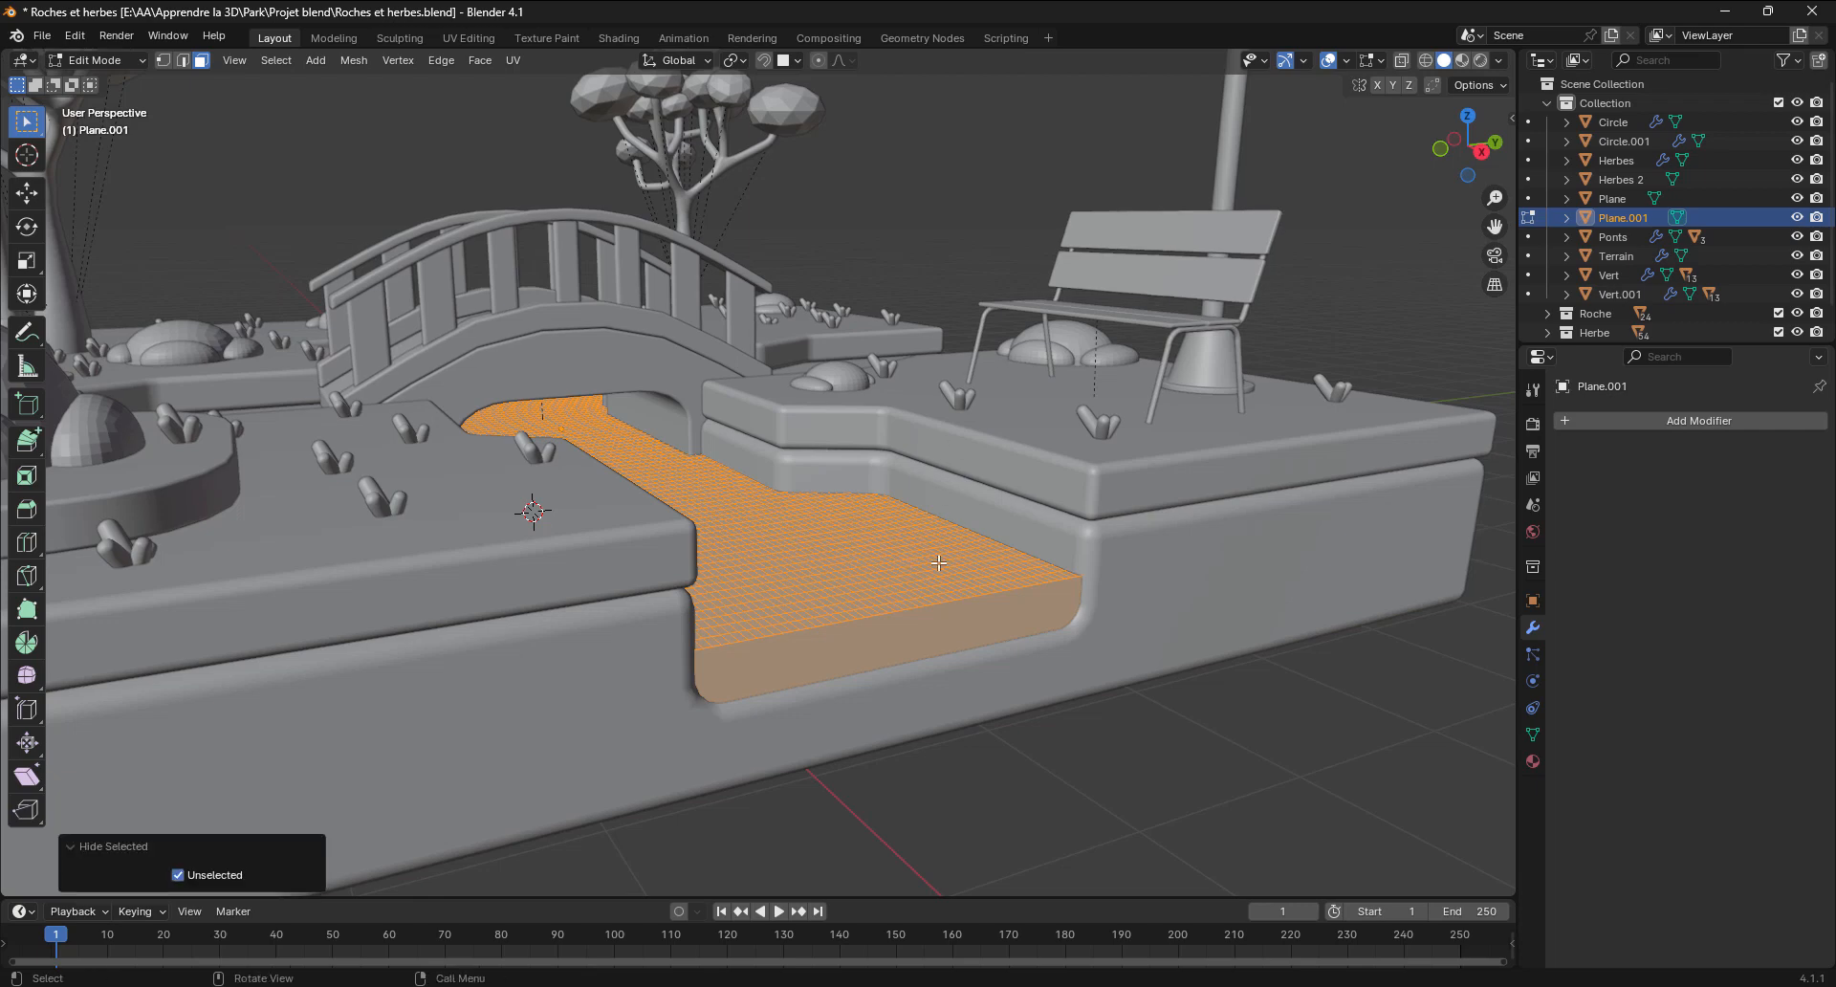
key(Tab)
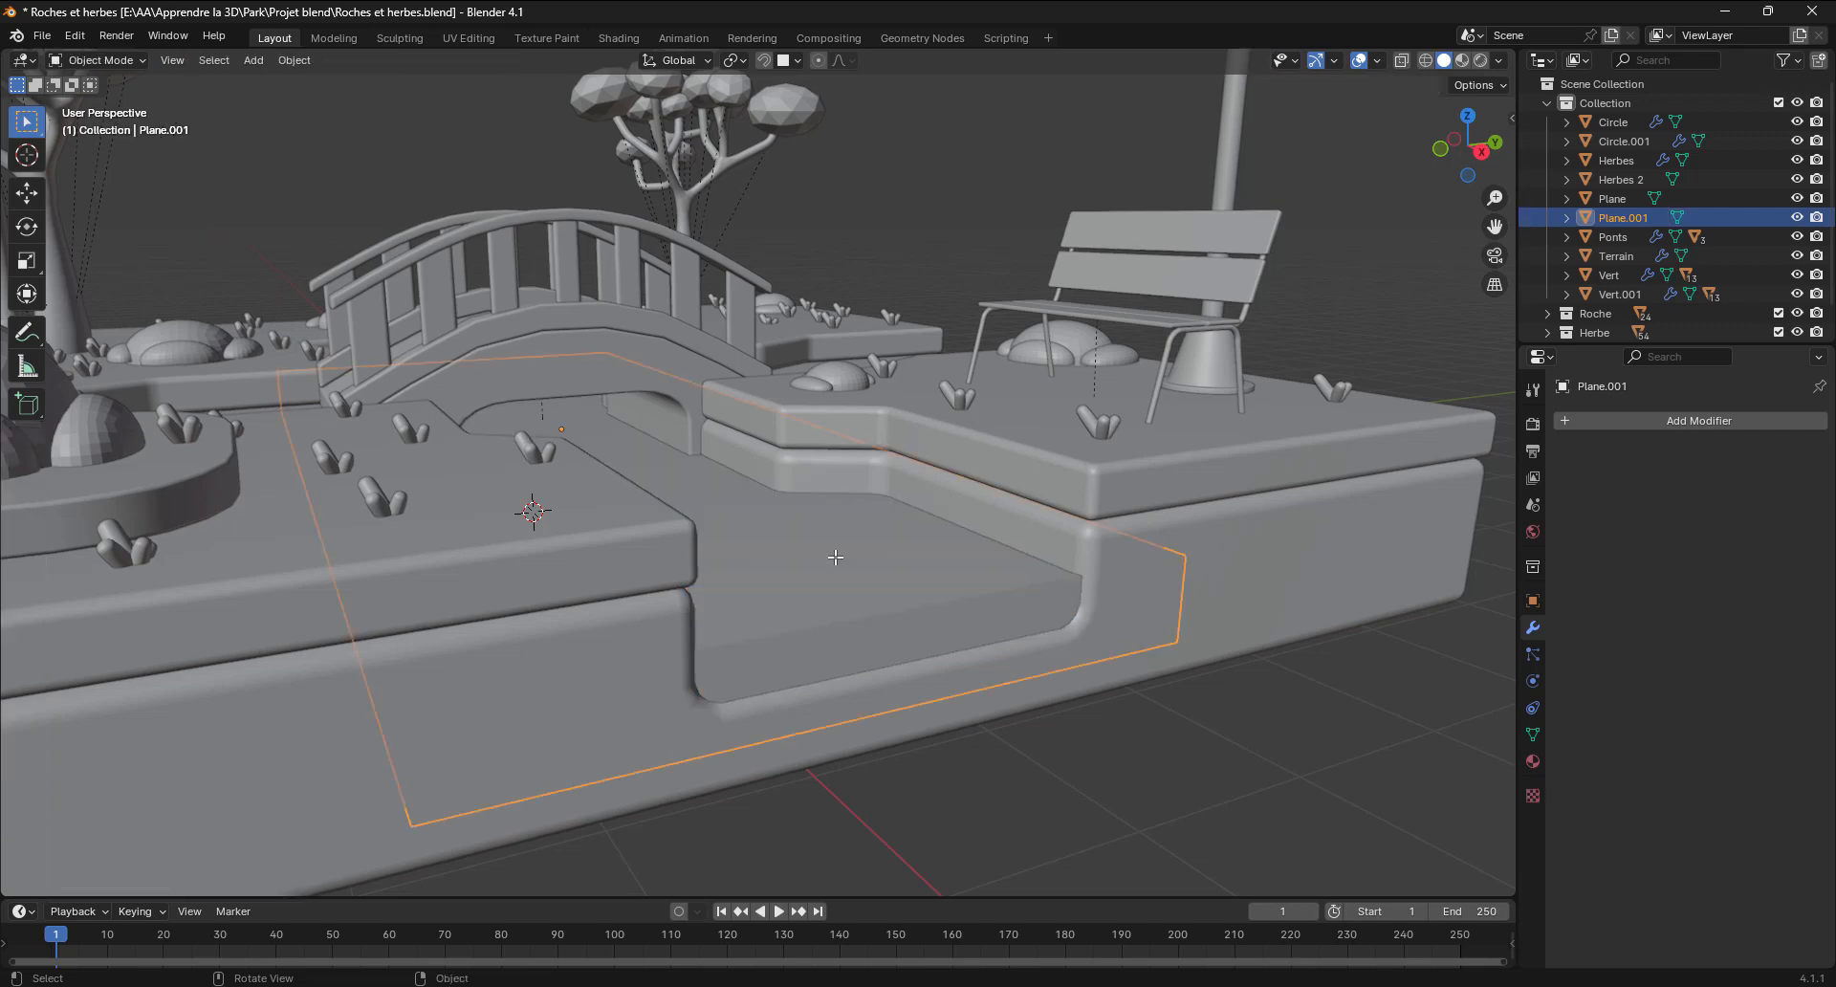
key(shift+h)
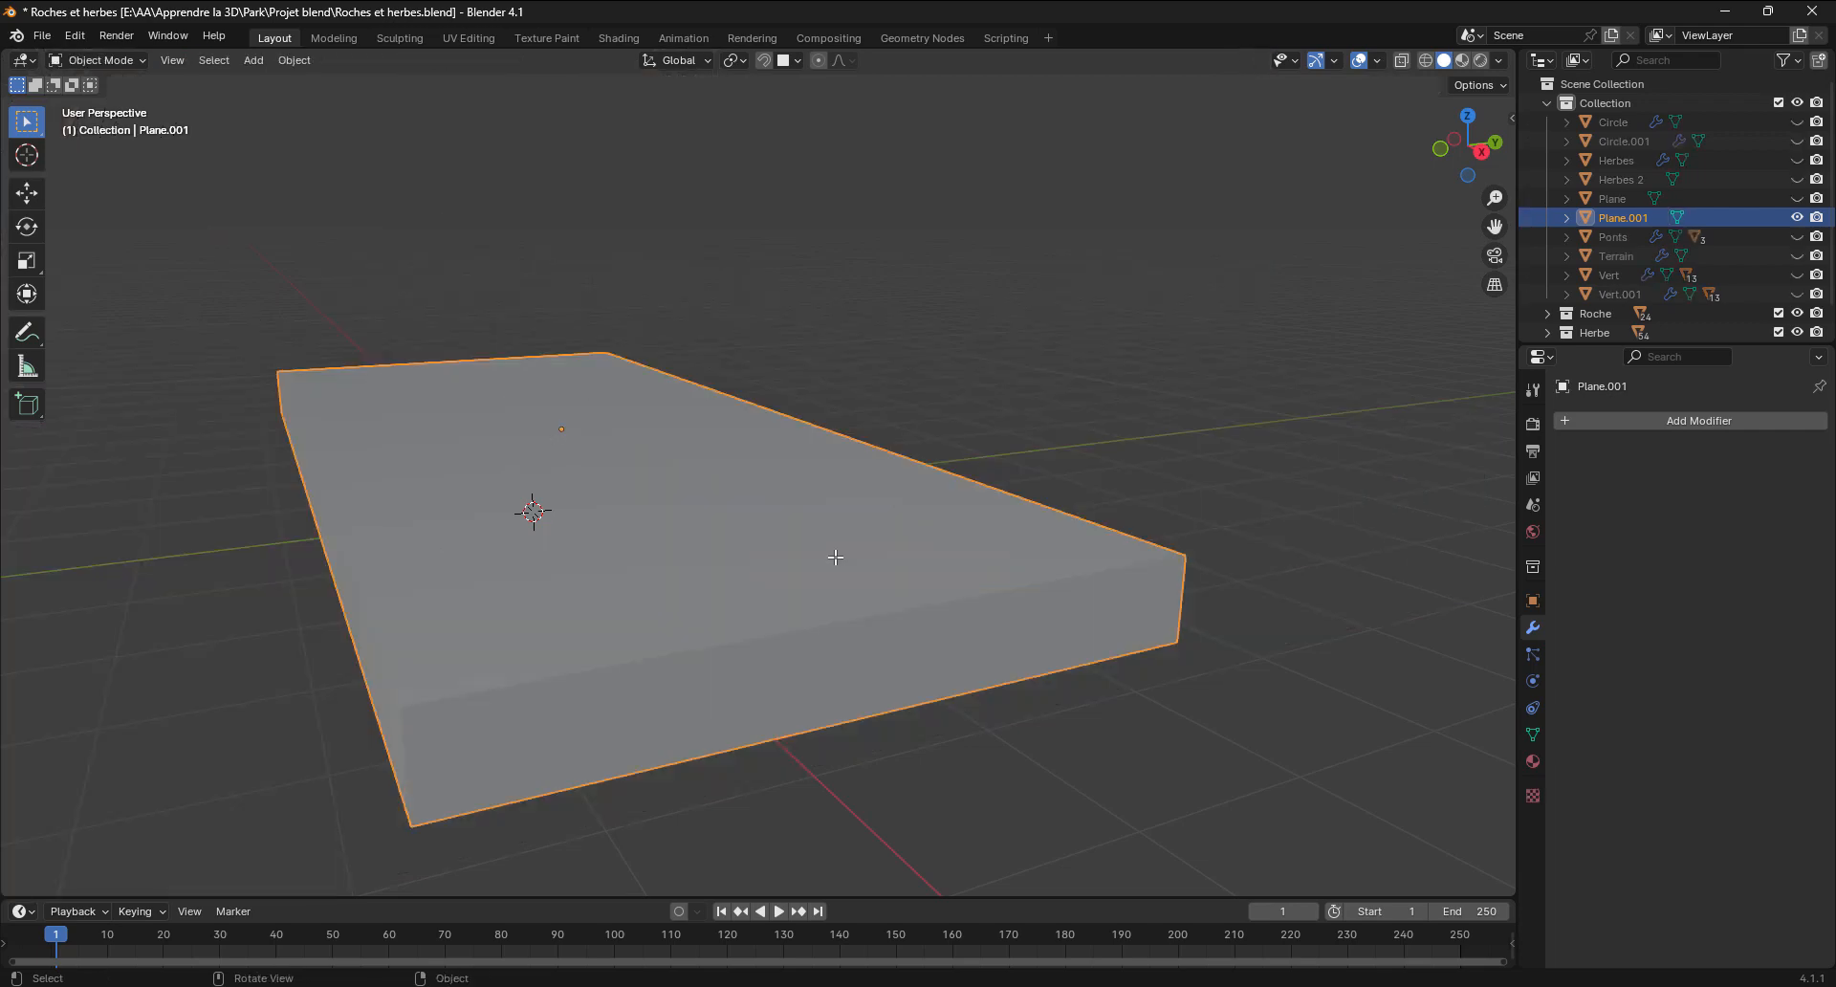
key(Tab)
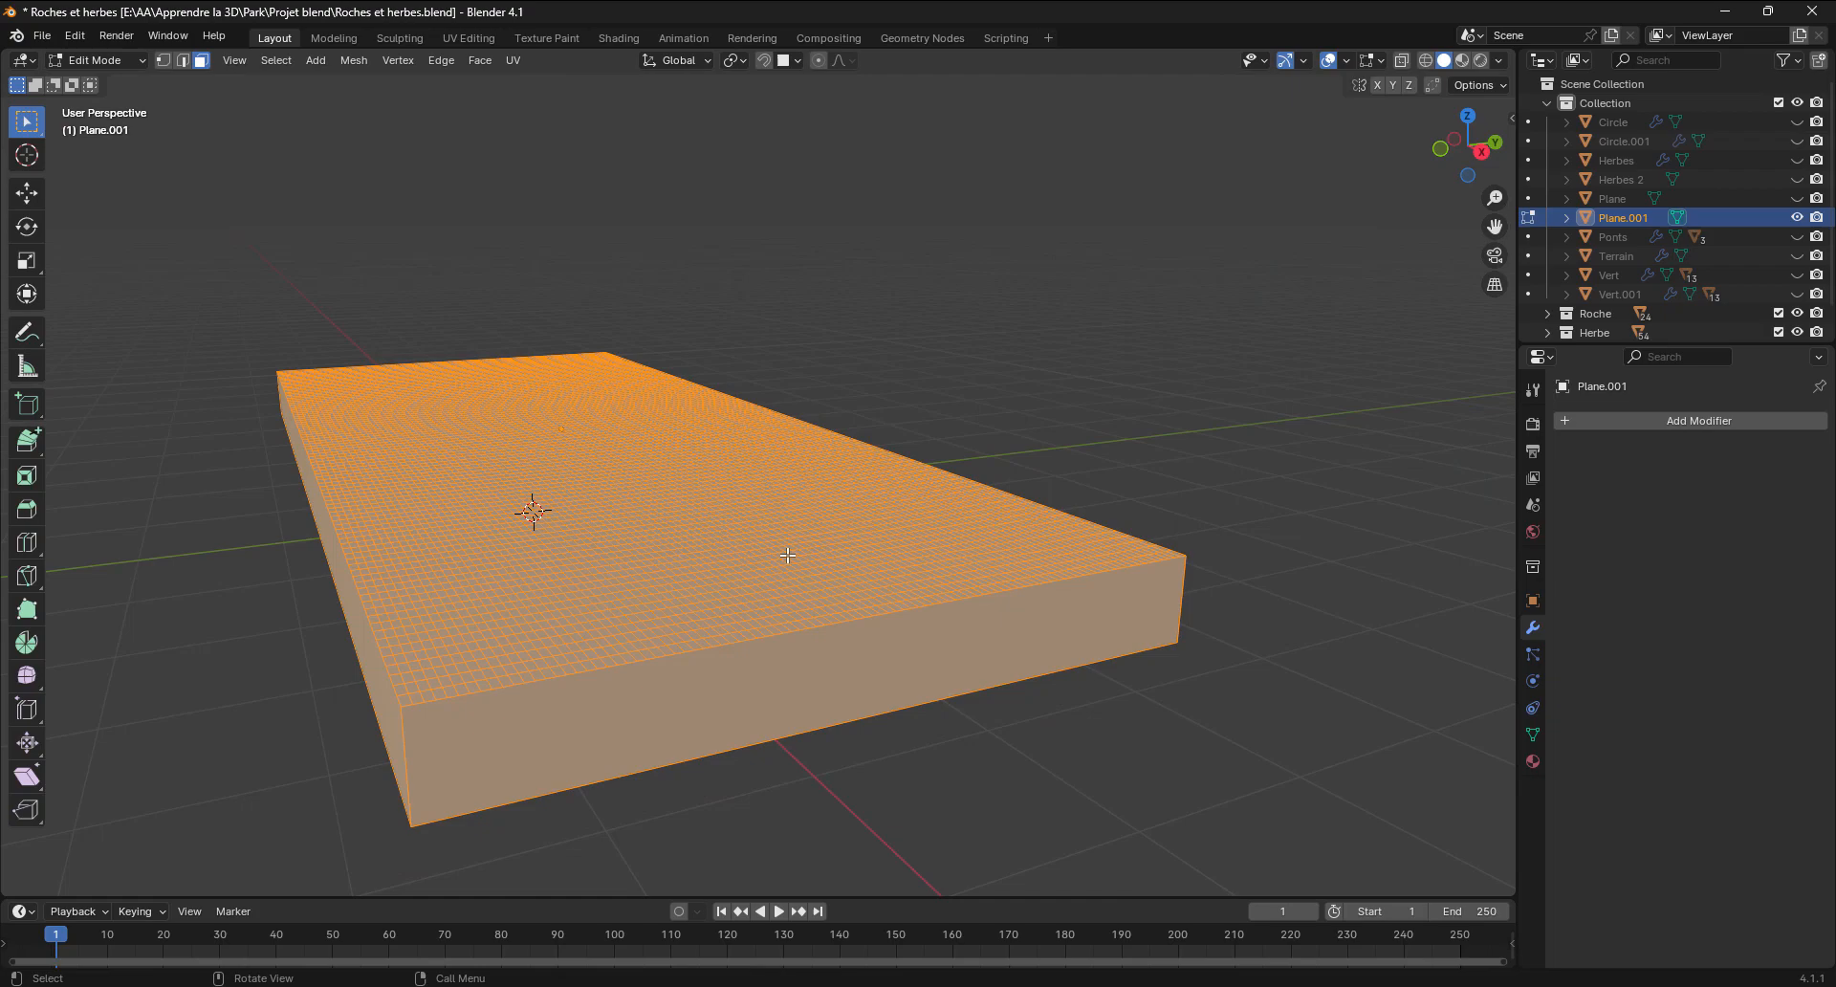
Select all faces of the water block and deselect its sides and bottom, keeping only the subdivided top surface selected
click(729, 554)
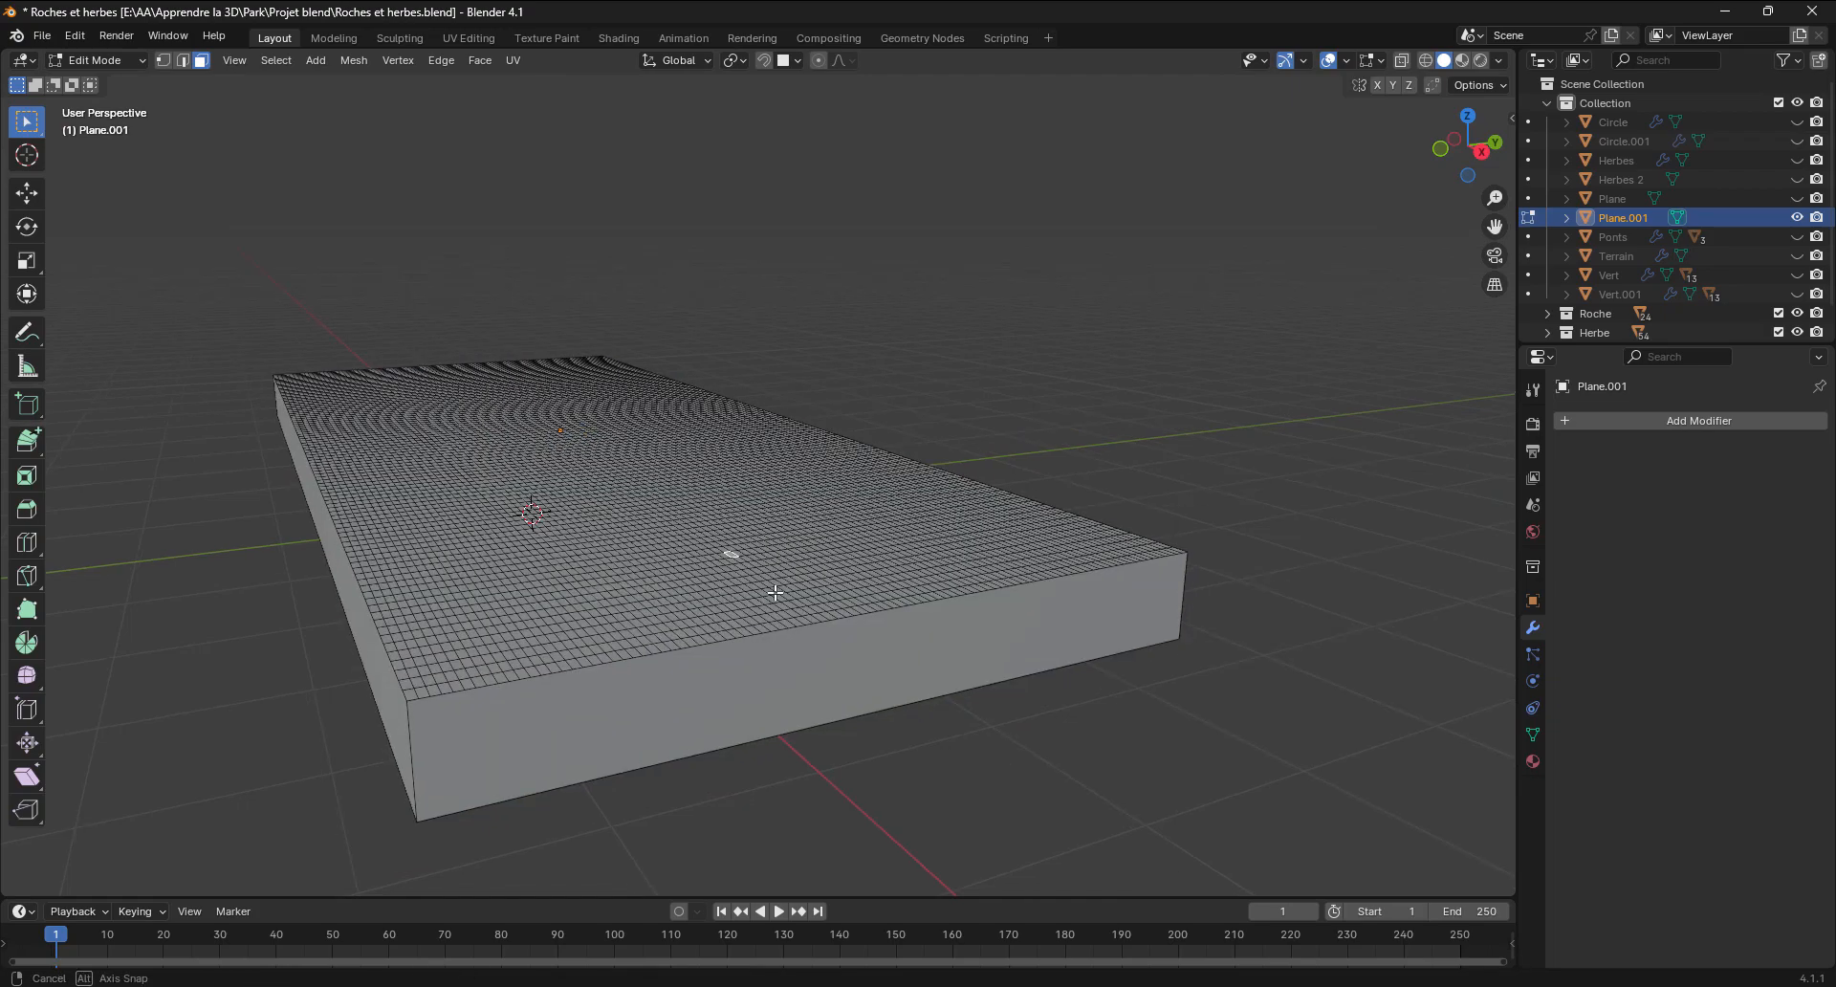
key(a)
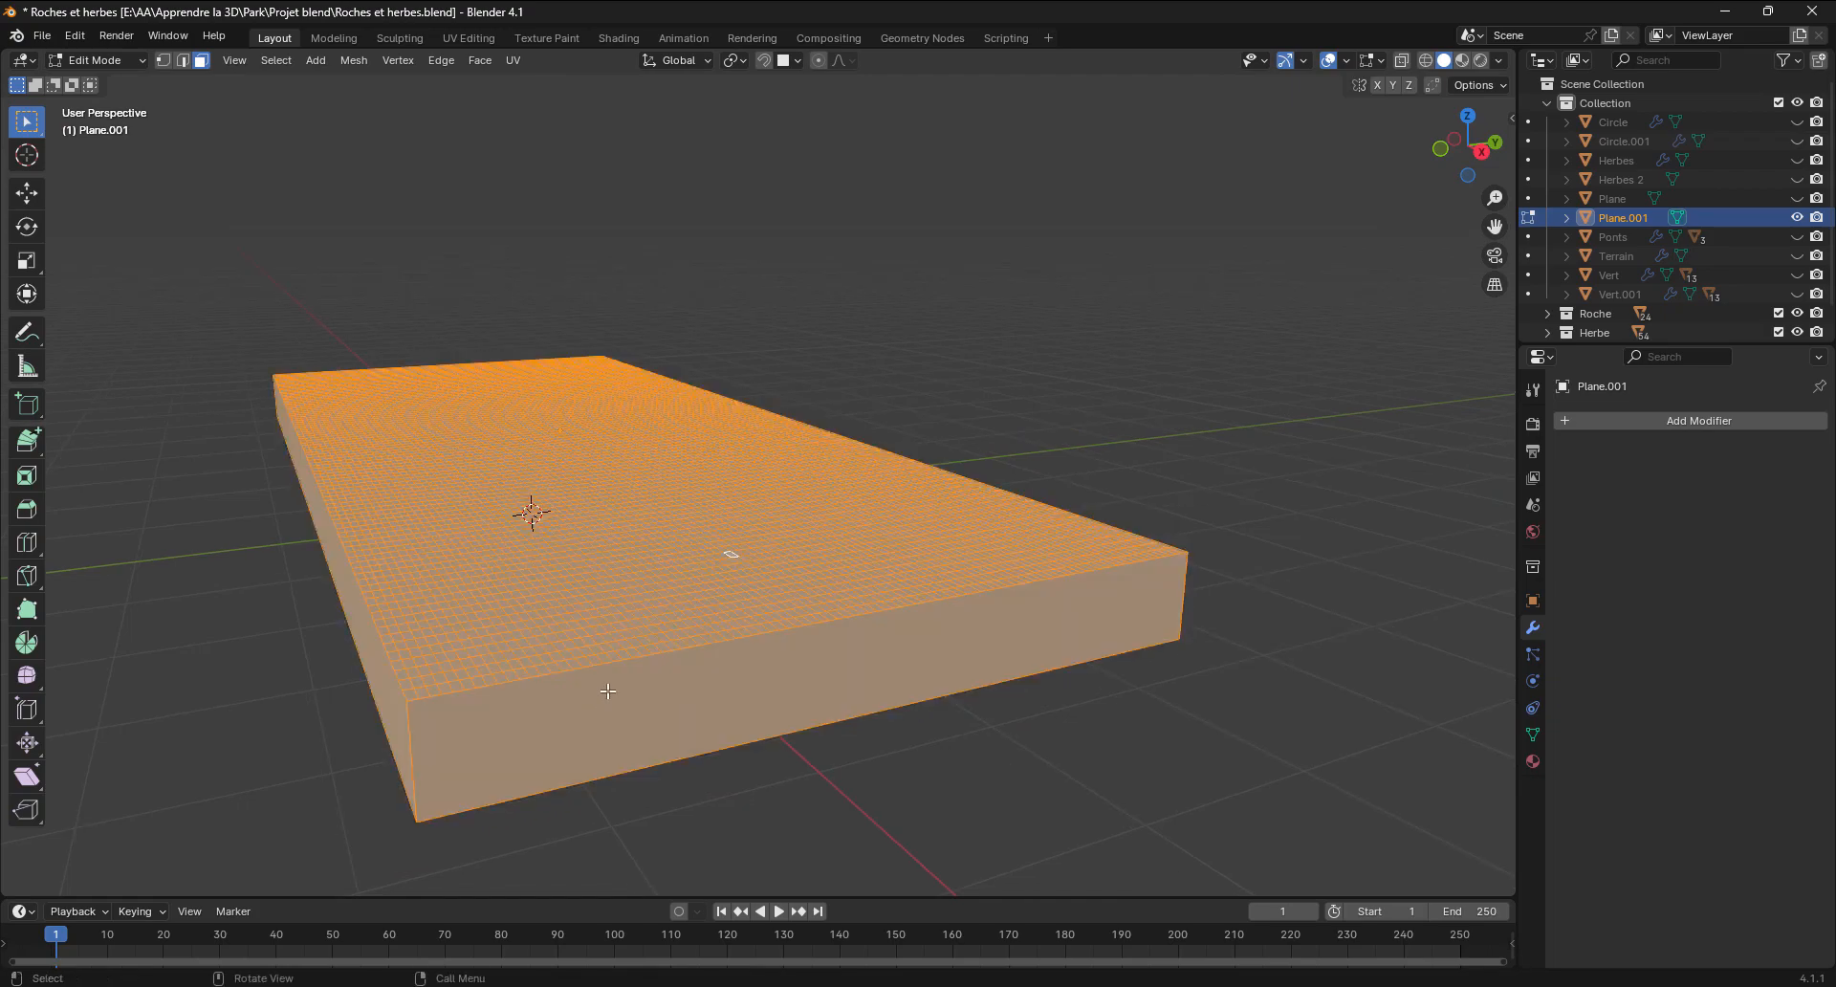
middle_drag(609, 692, 833, 660)
shift+click(861, 600)
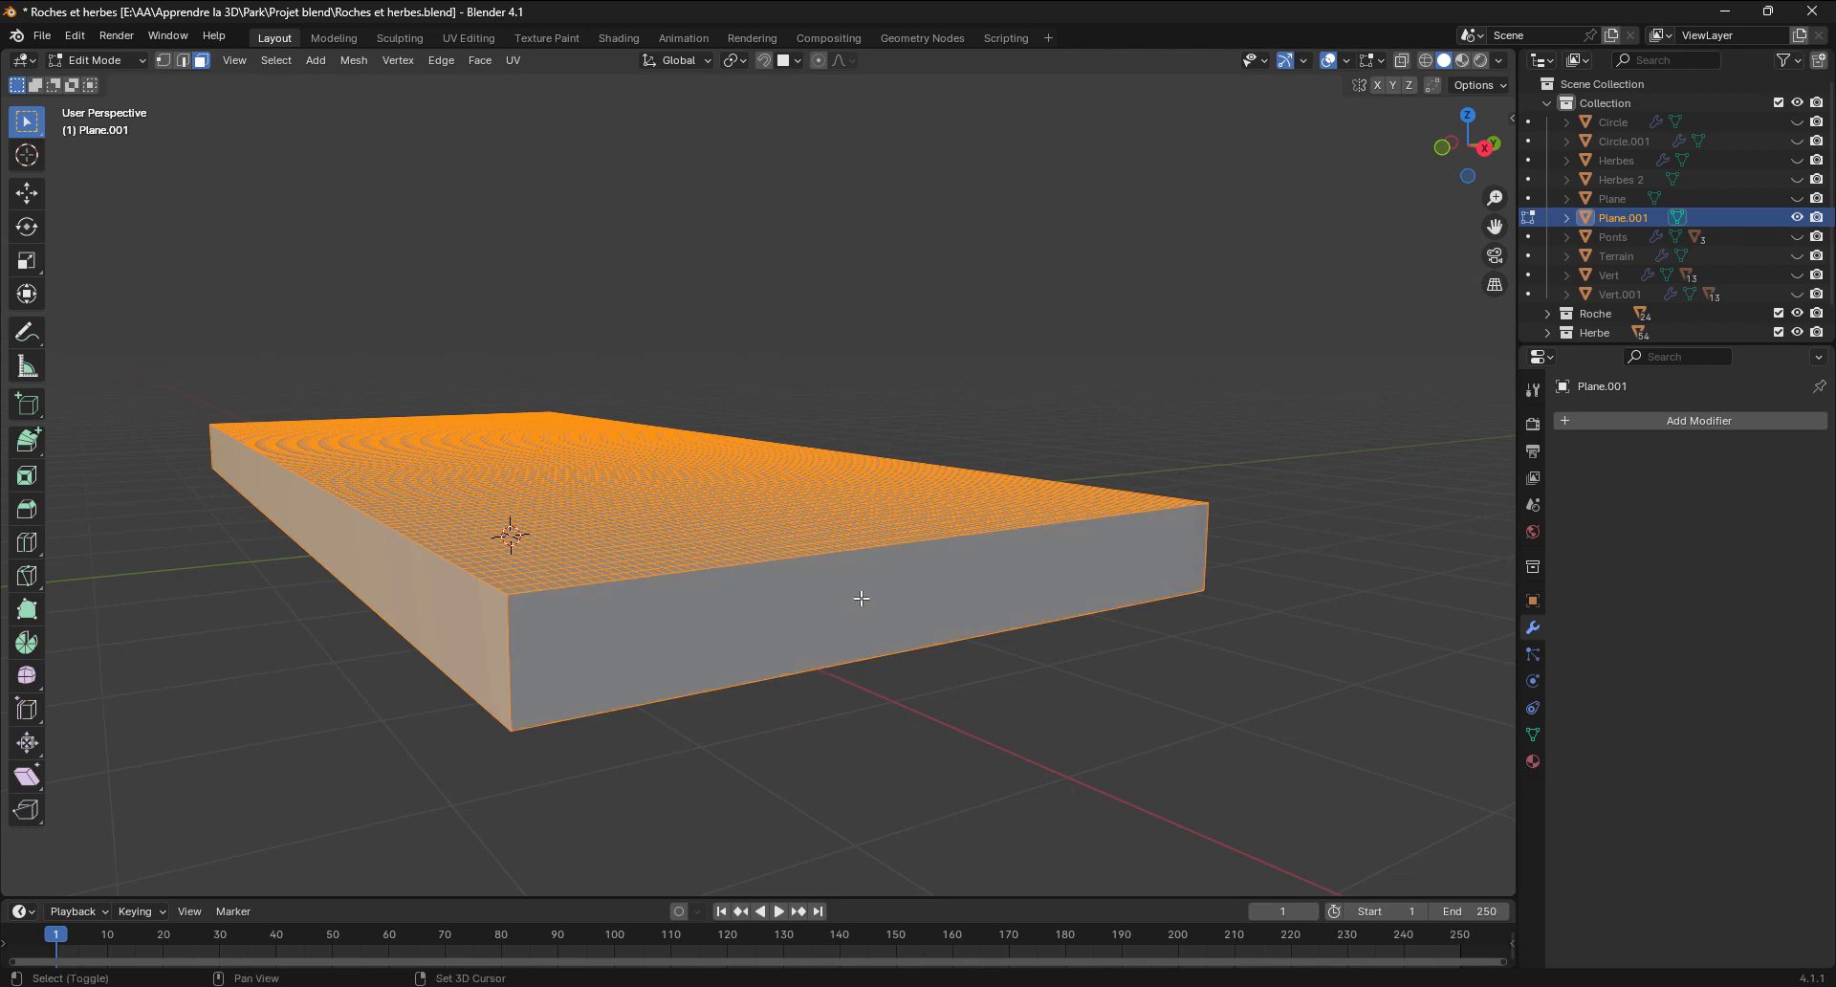
shift+click(442, 634)
middle_drag(441, 634, 658, 563)
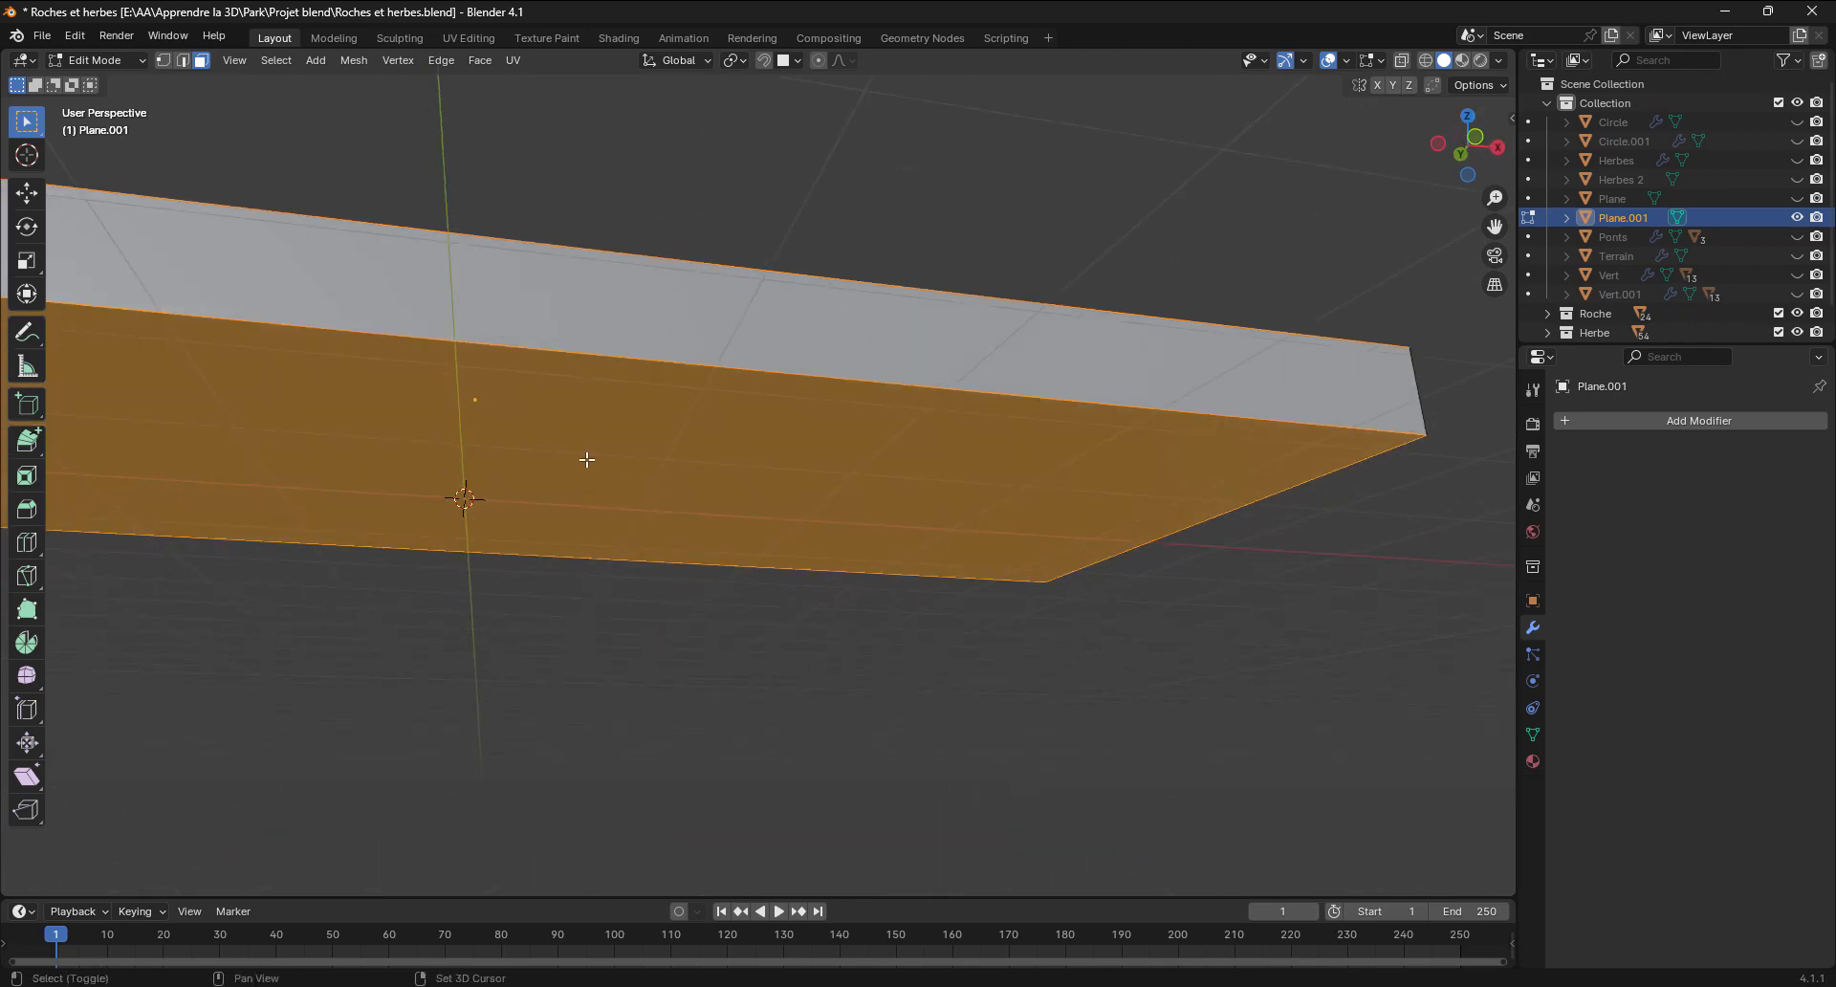
shift+click(585, 460)
scroll(433, 524, down, 2)
middle_drag(433, 524, 604, 554)
shift+middle_drag(856, 603, 660, 581)
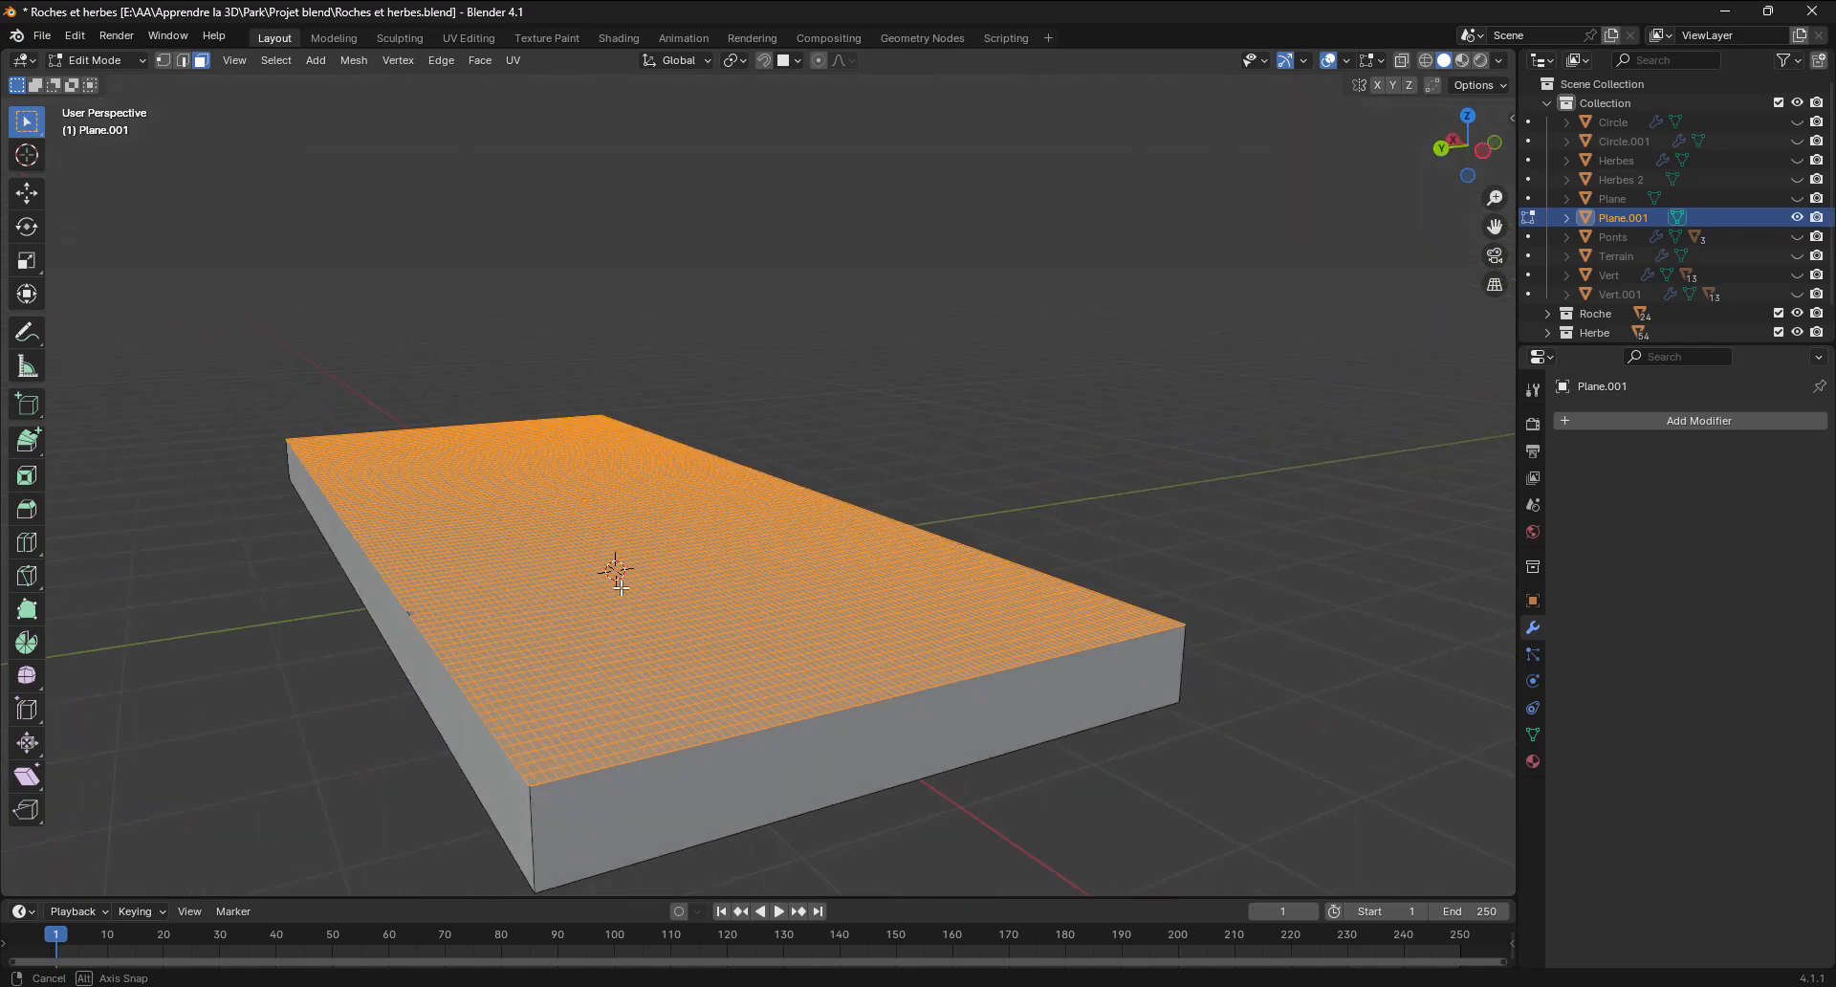
click(1538, 657)
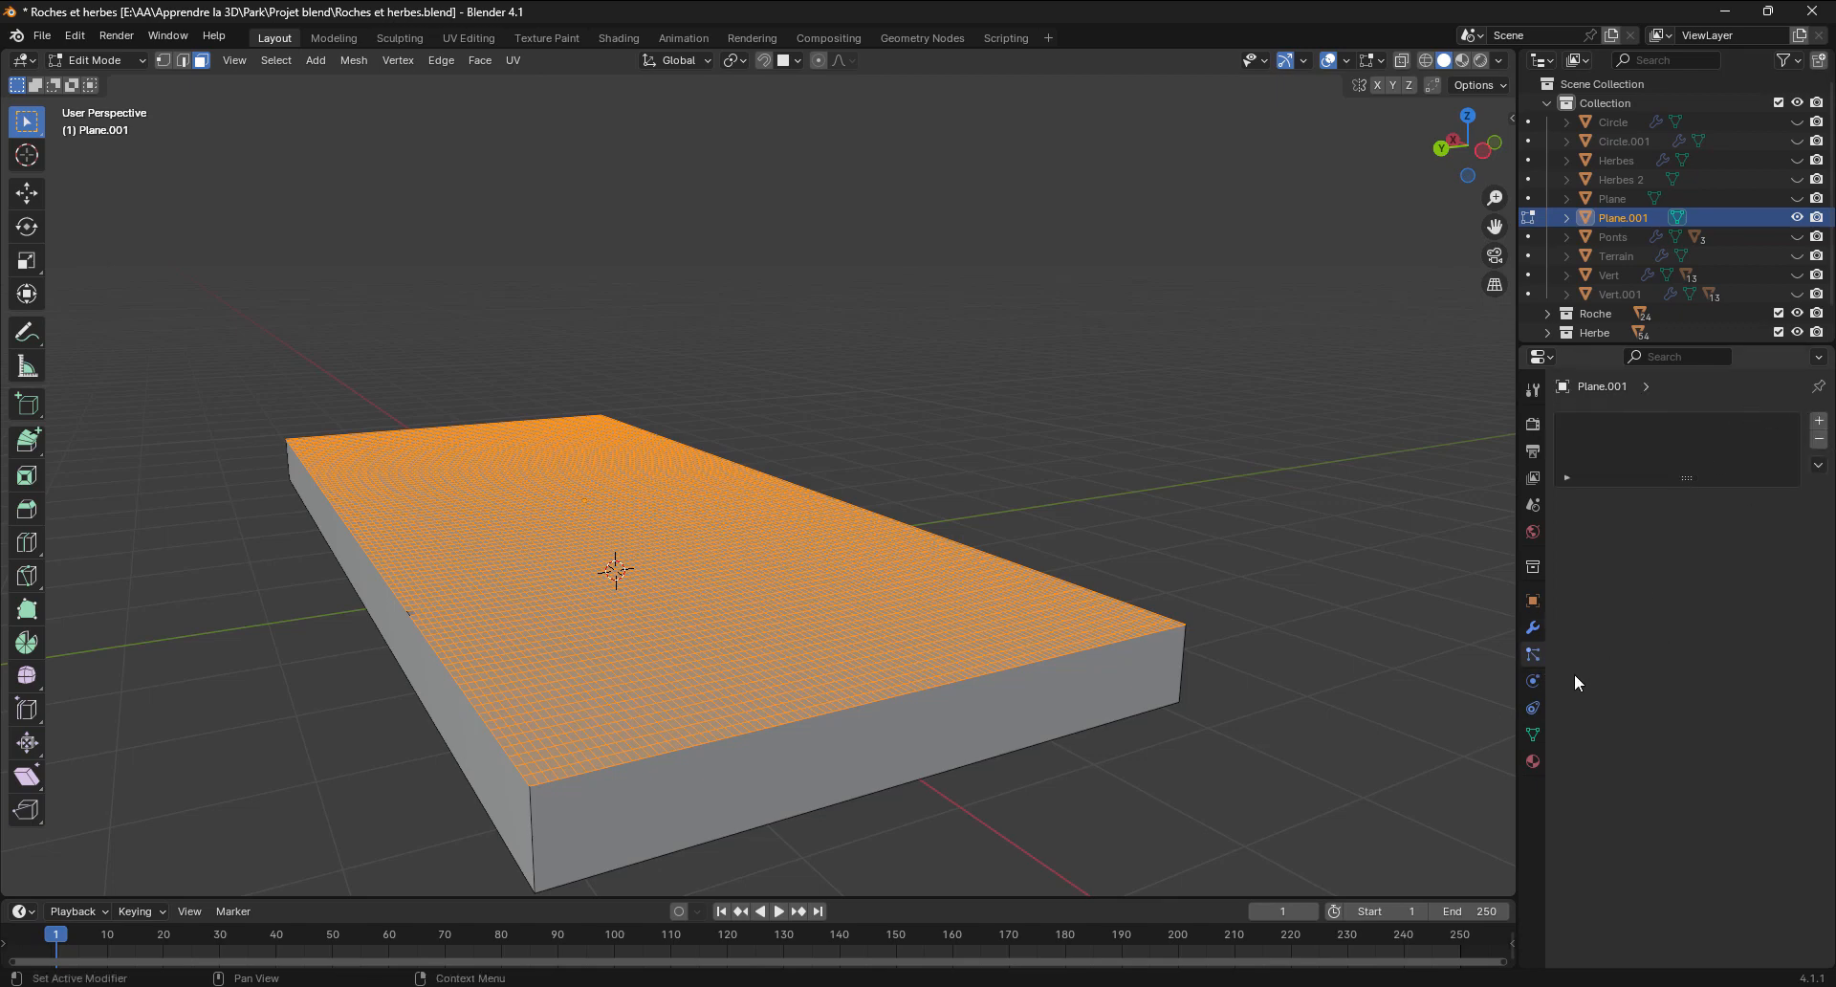
click(1534, 709)
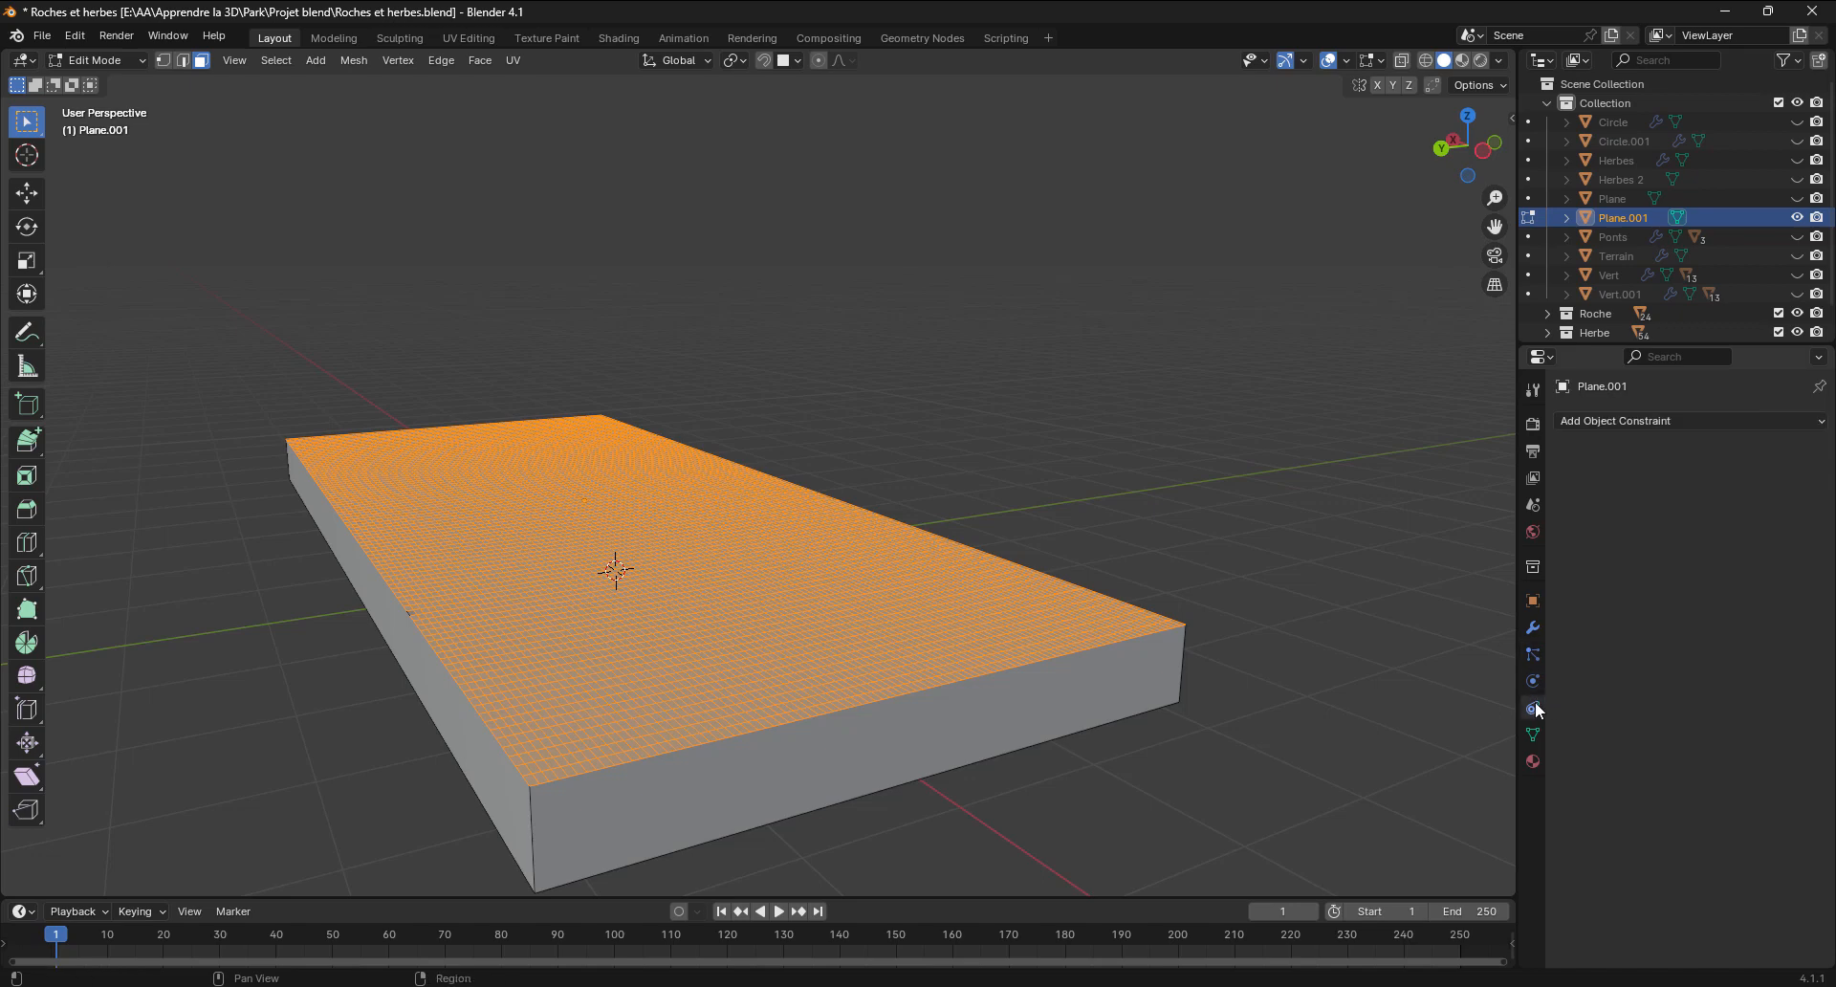
click(1532, 654)
click(1819, 422)
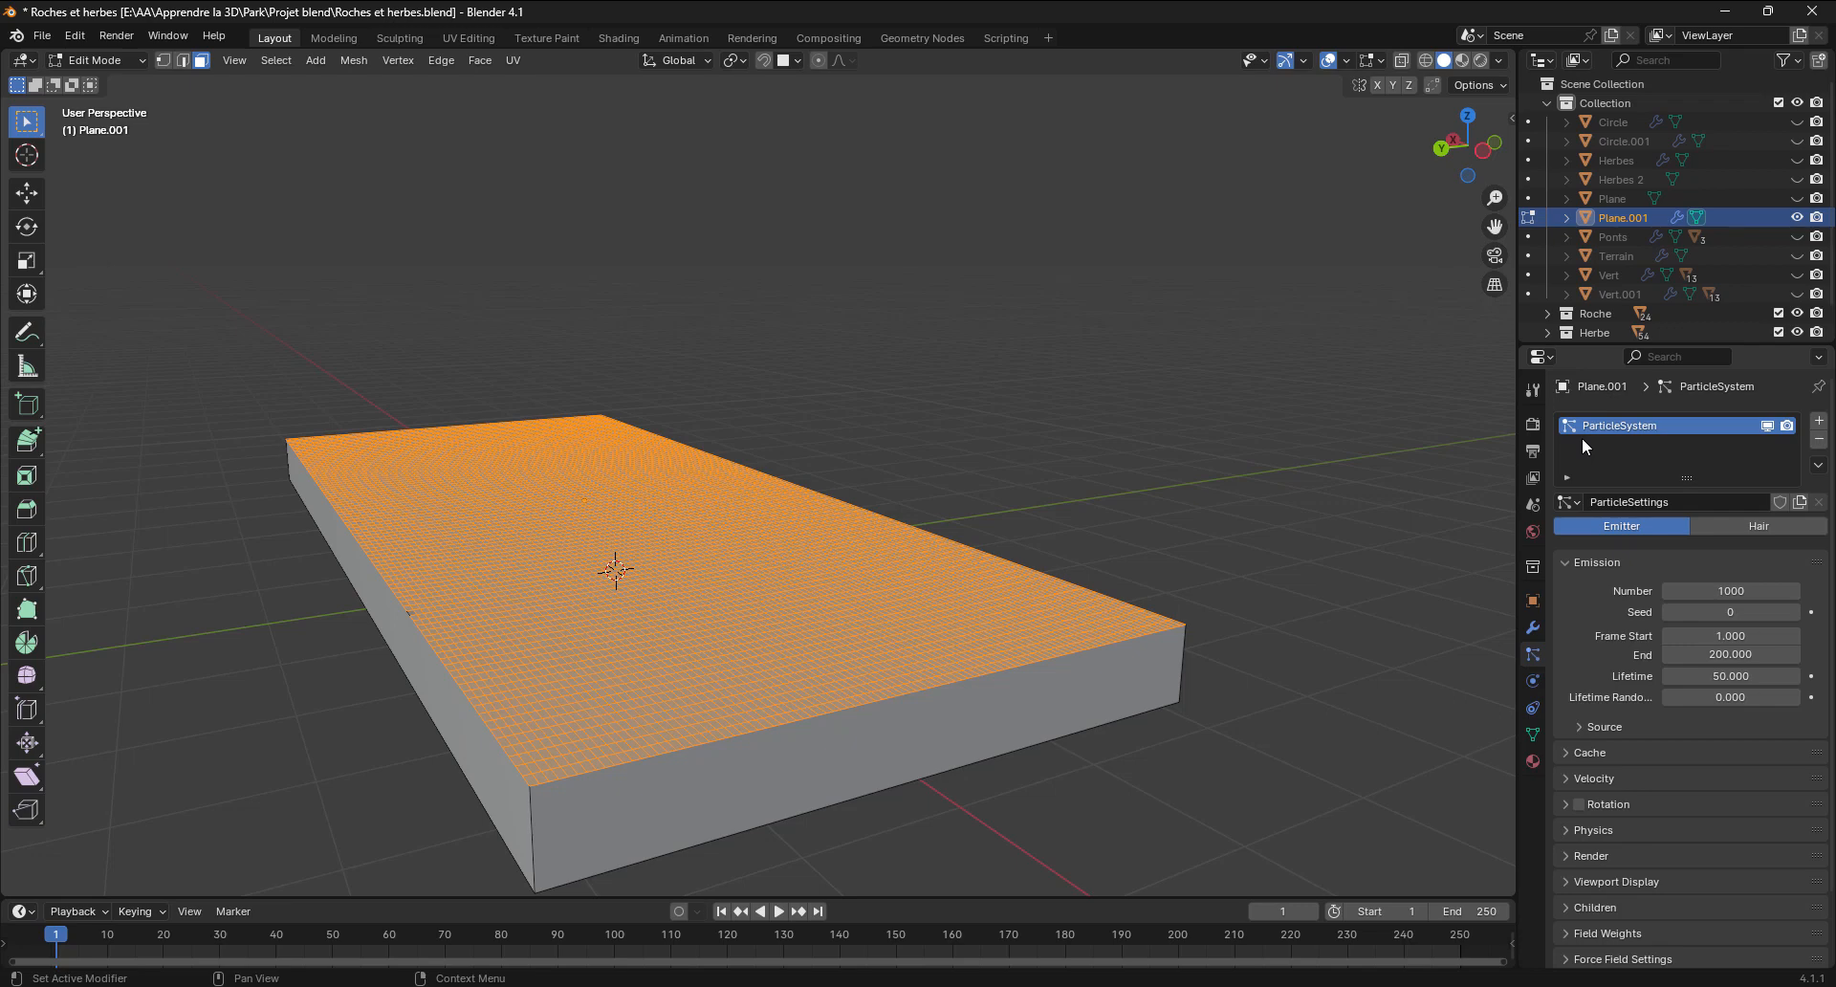
click(1819, 439)
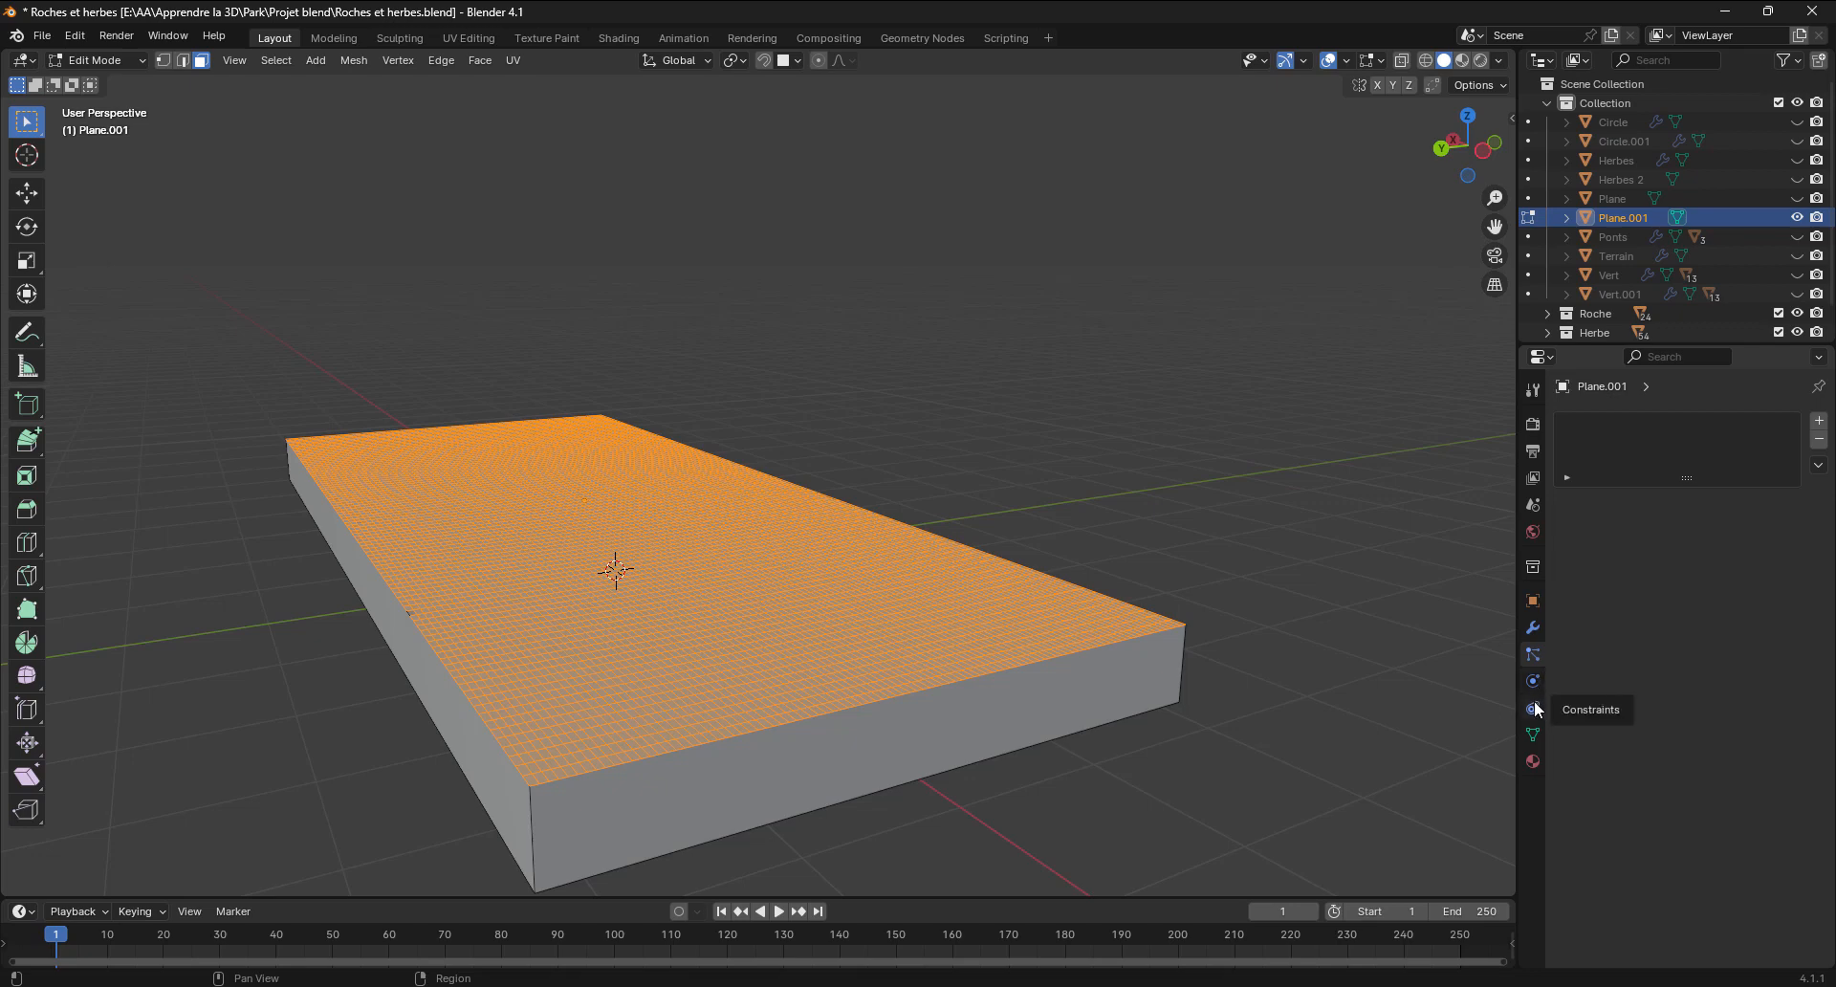
Create a vertex group named Surface from the water block's selected top faces and clear the face selection
click(1532, 736)
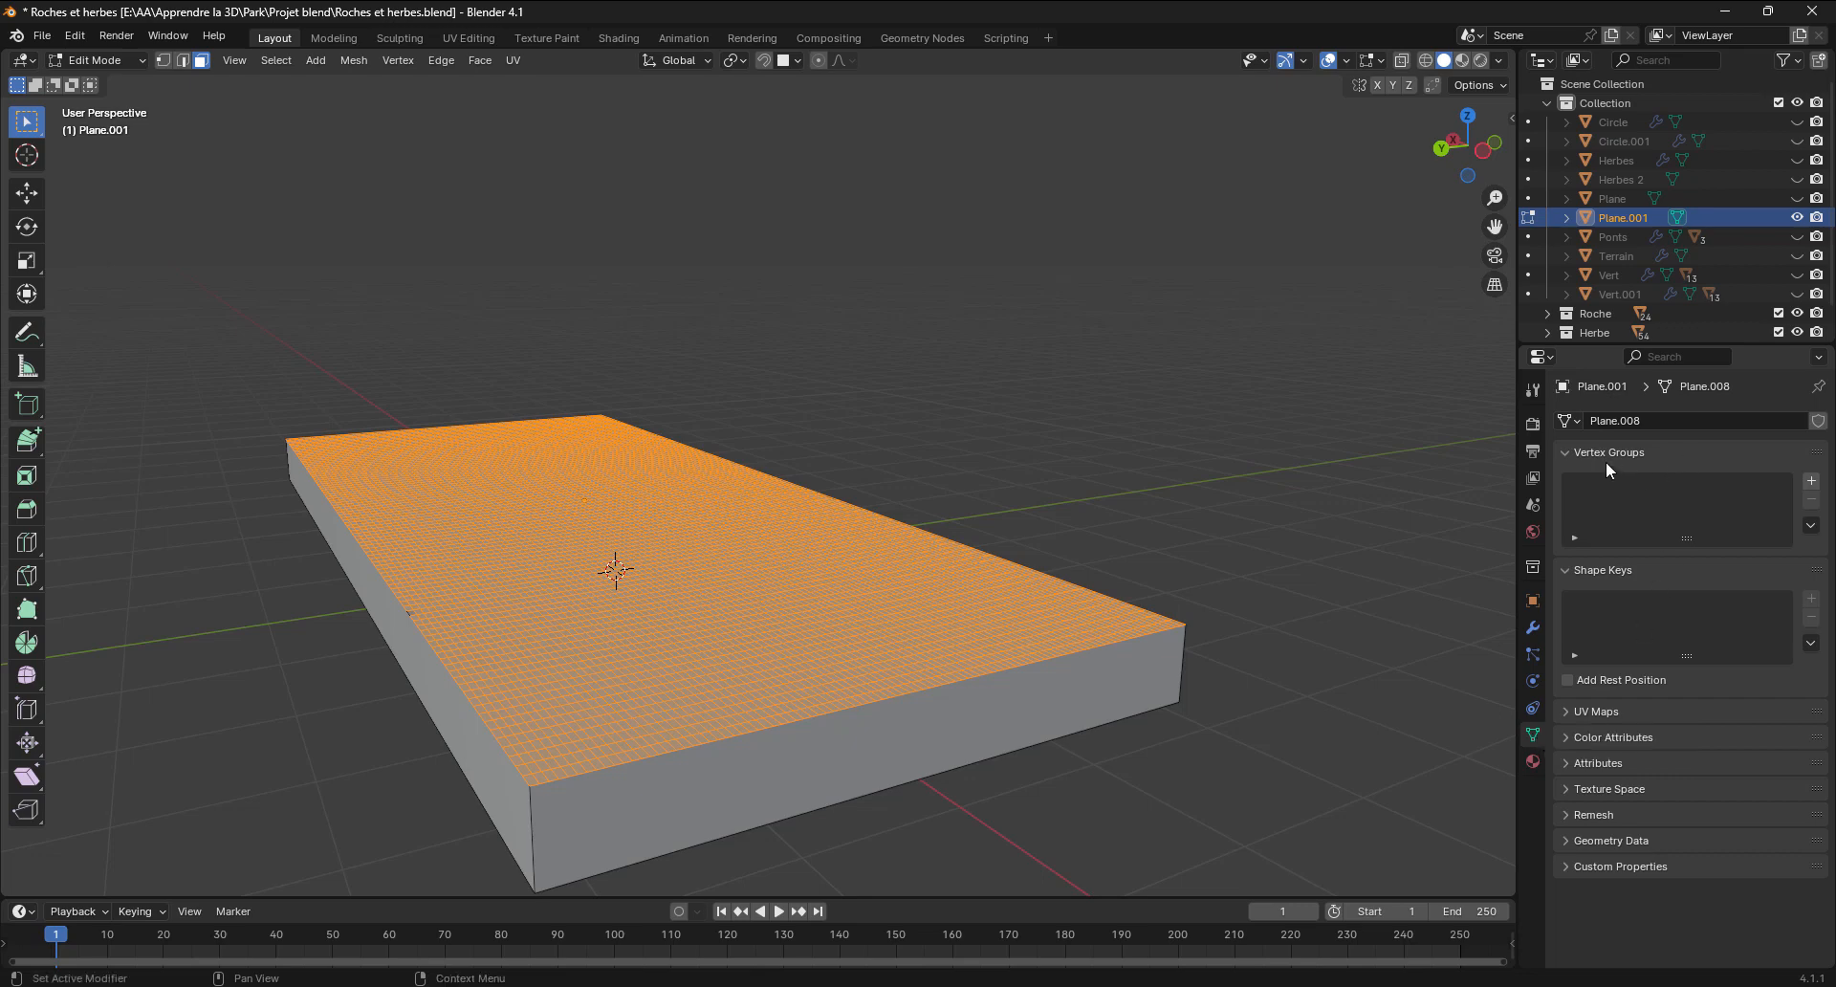
click(1812, 481)
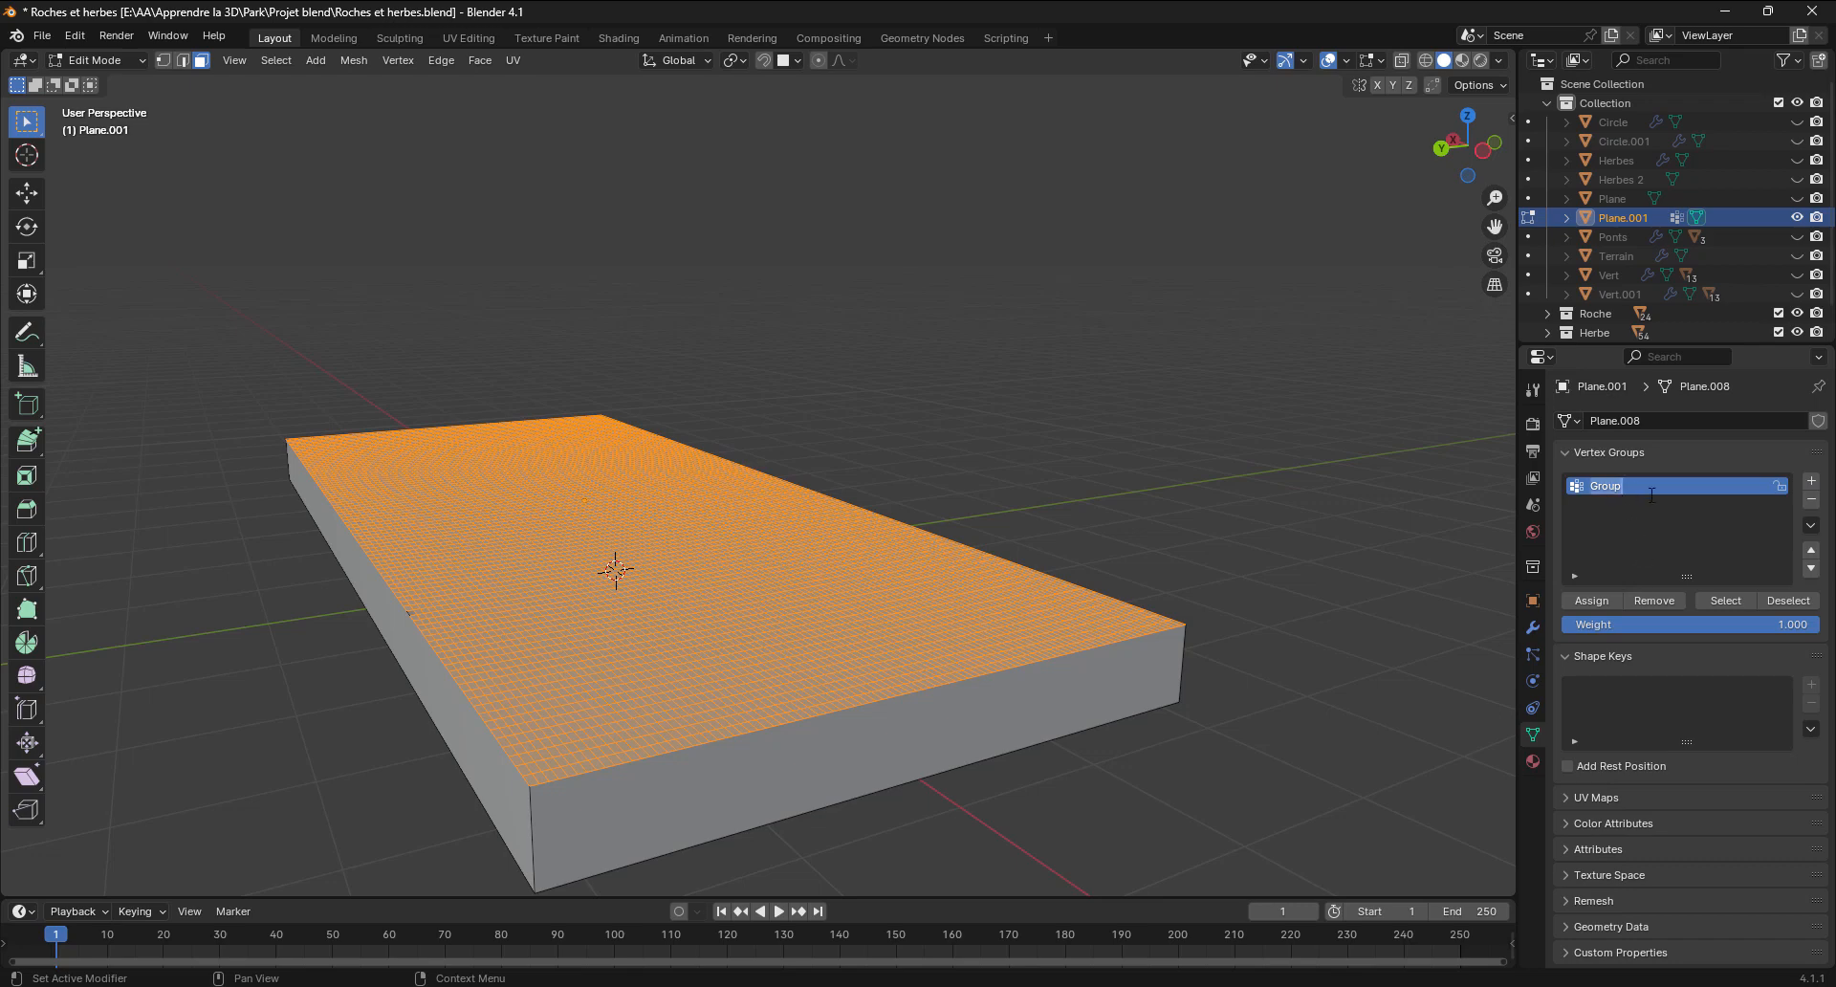
text(Surface)
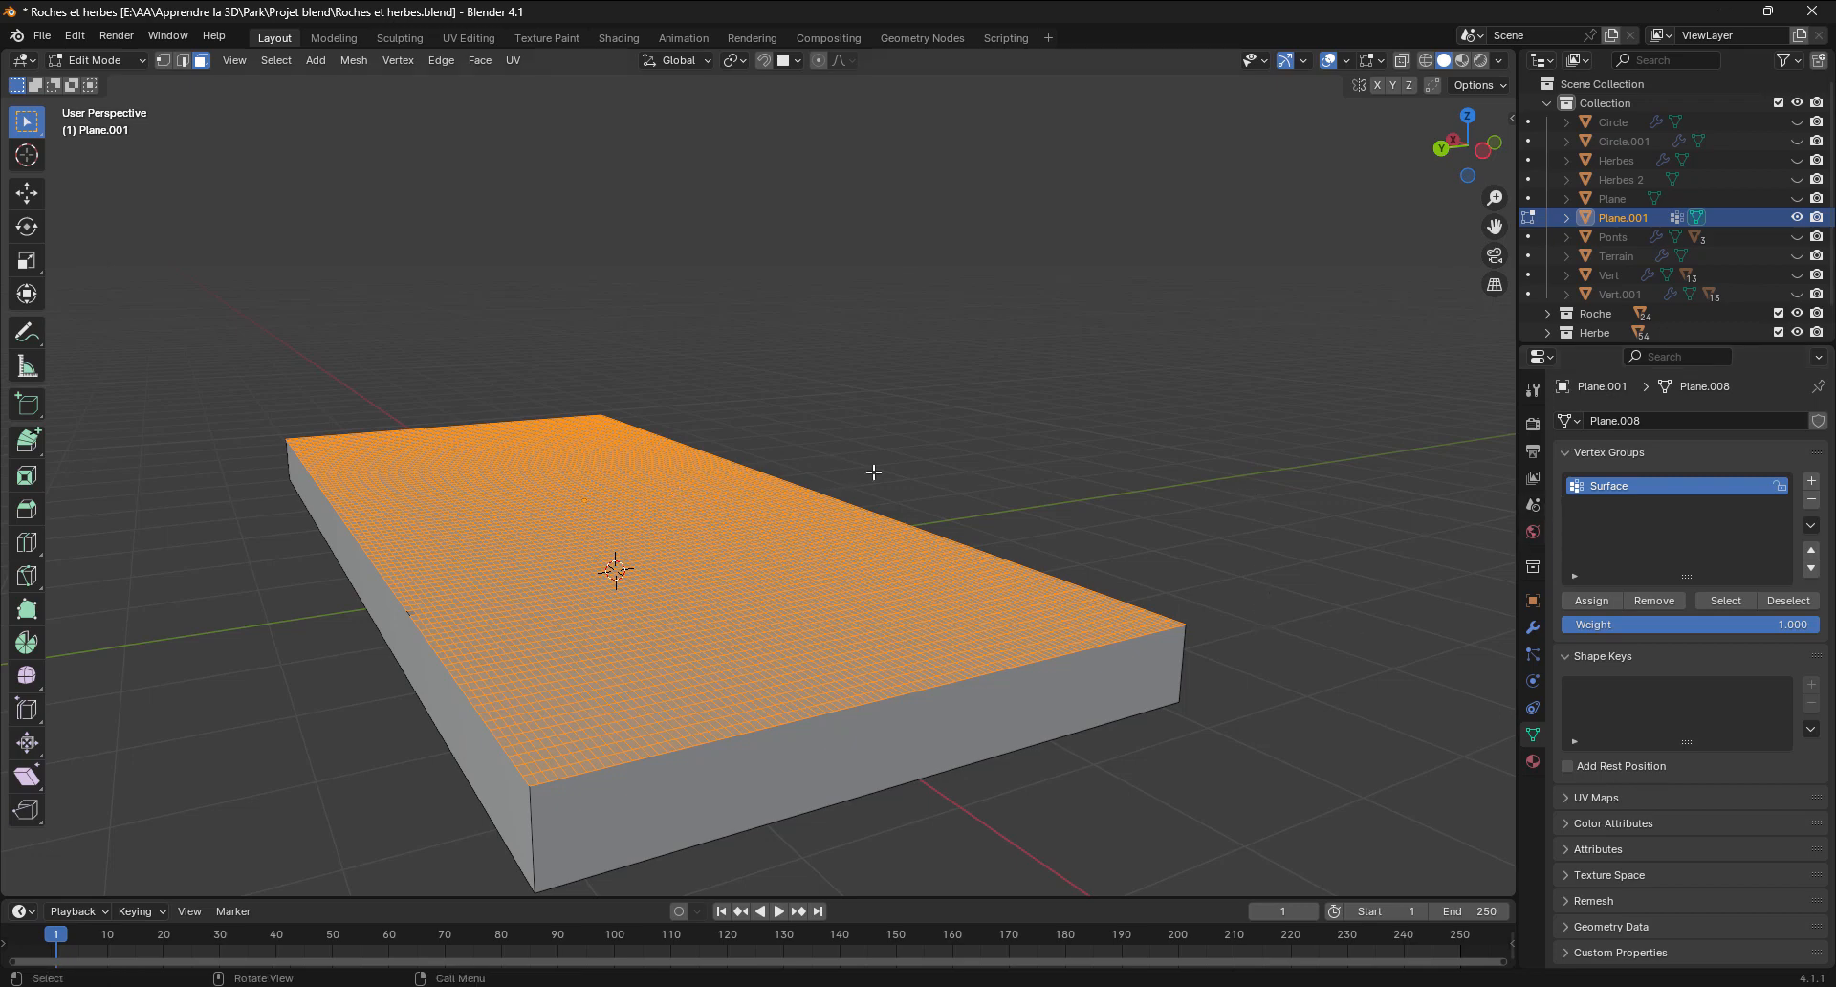
click(909, 460)
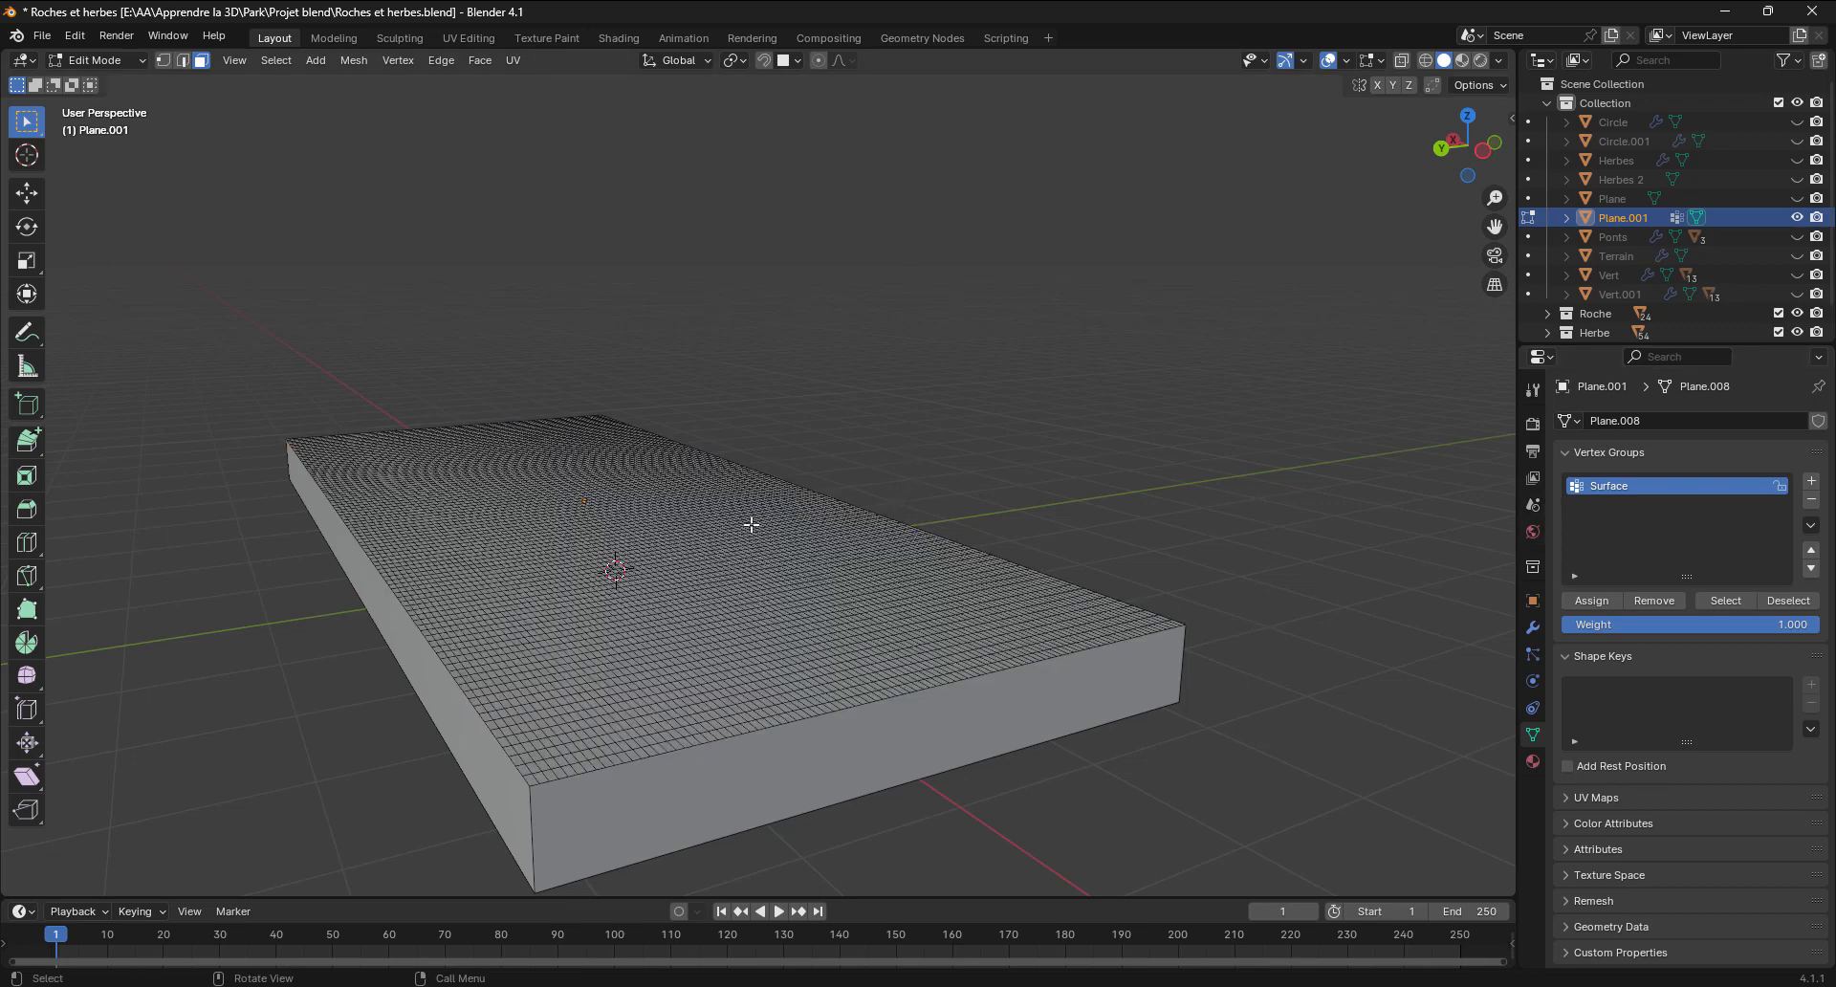
Return to Object Mode, show all hidden park objects, and select only the water block in the channel
key(Tab)
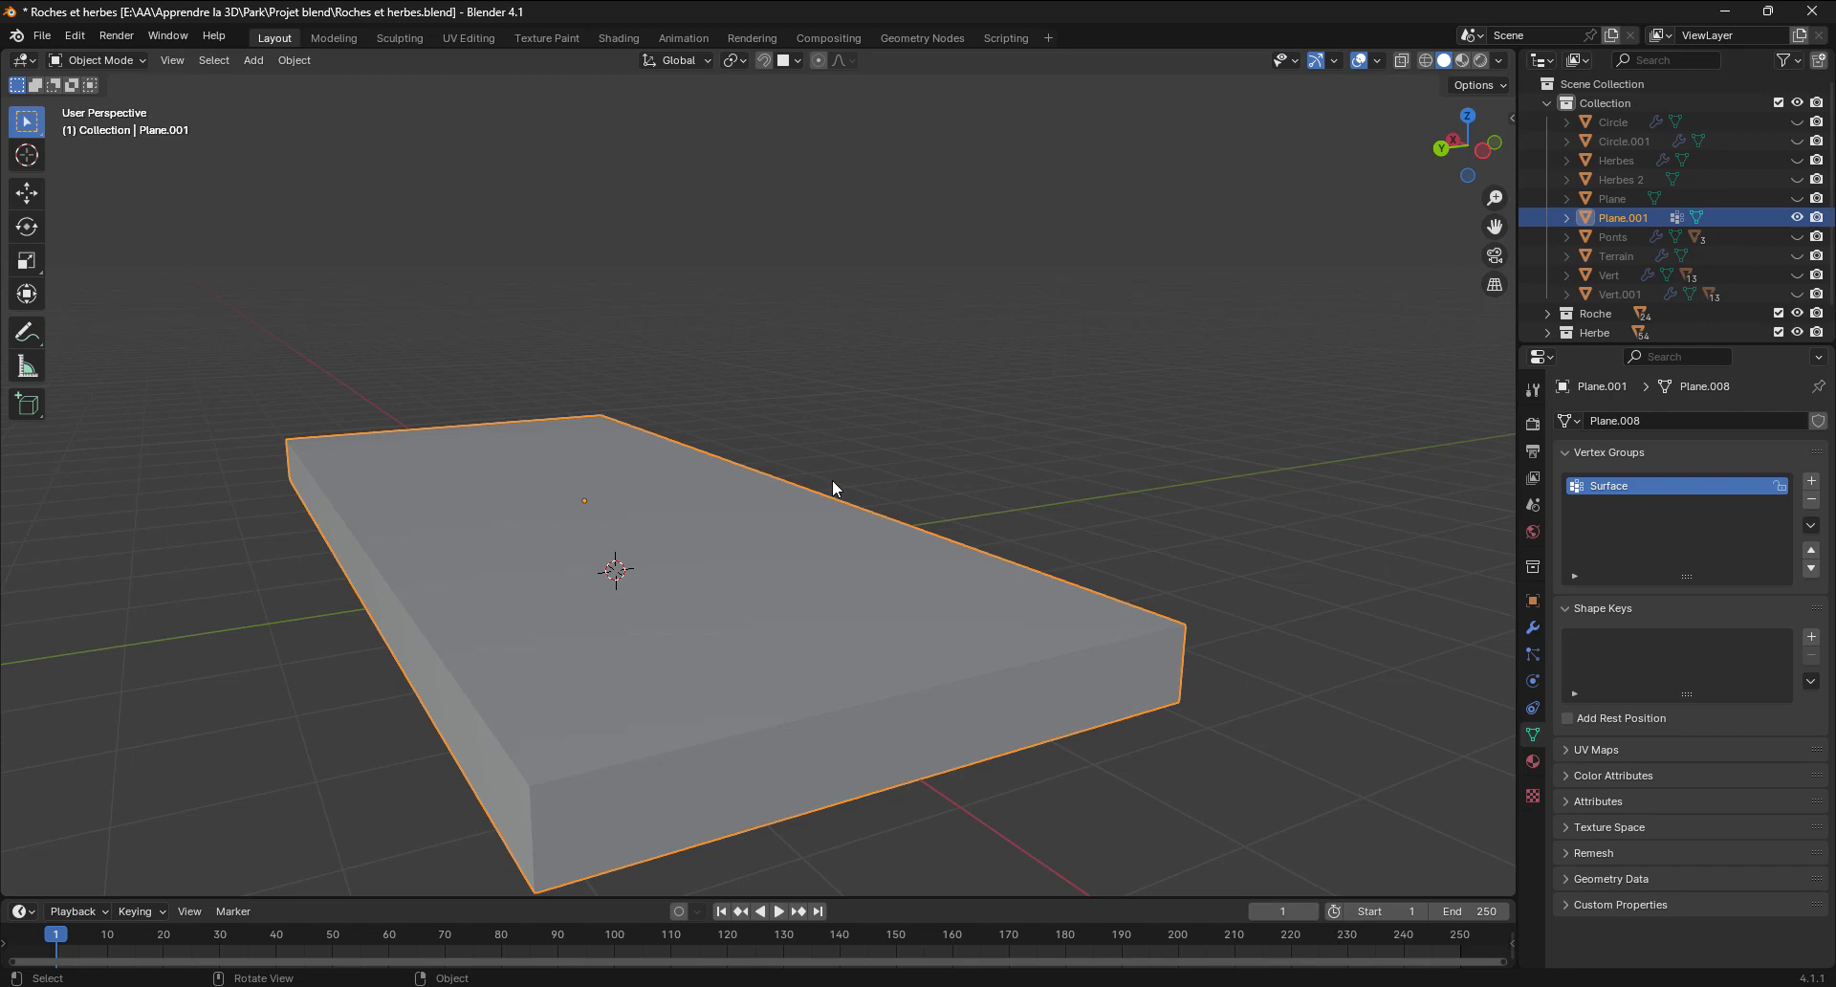
key(alt+h)
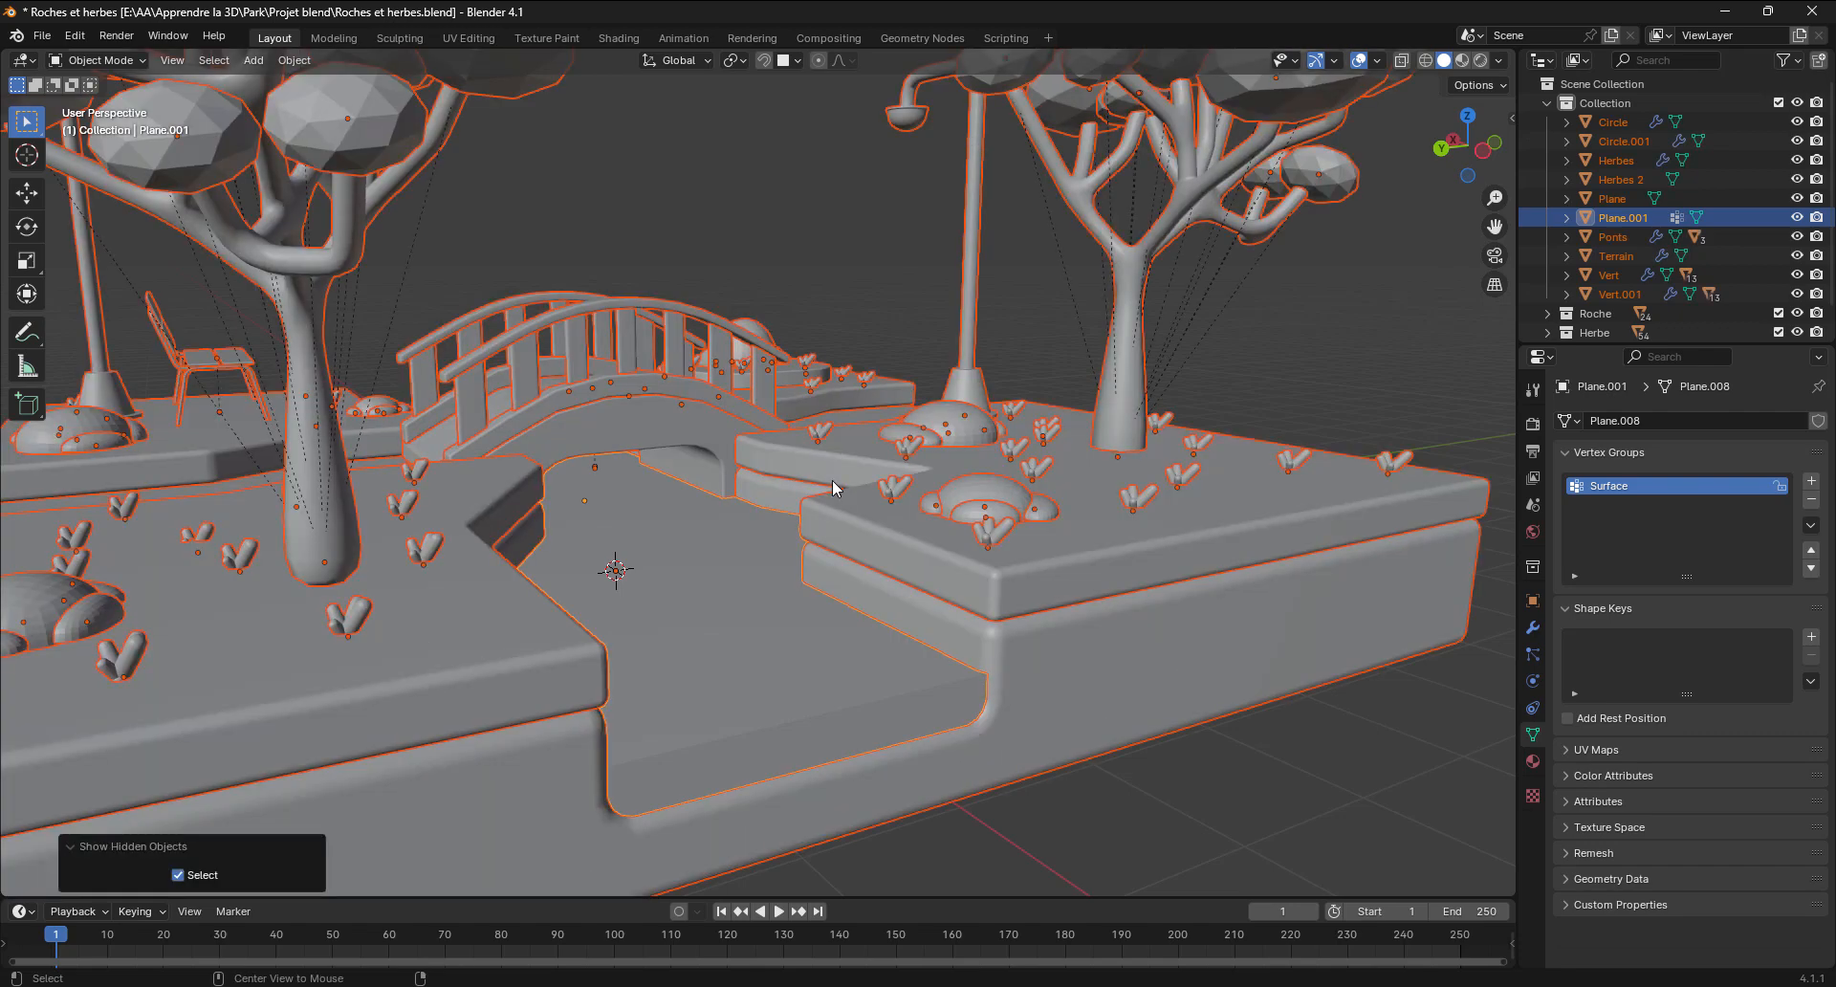
click(1147, 805)
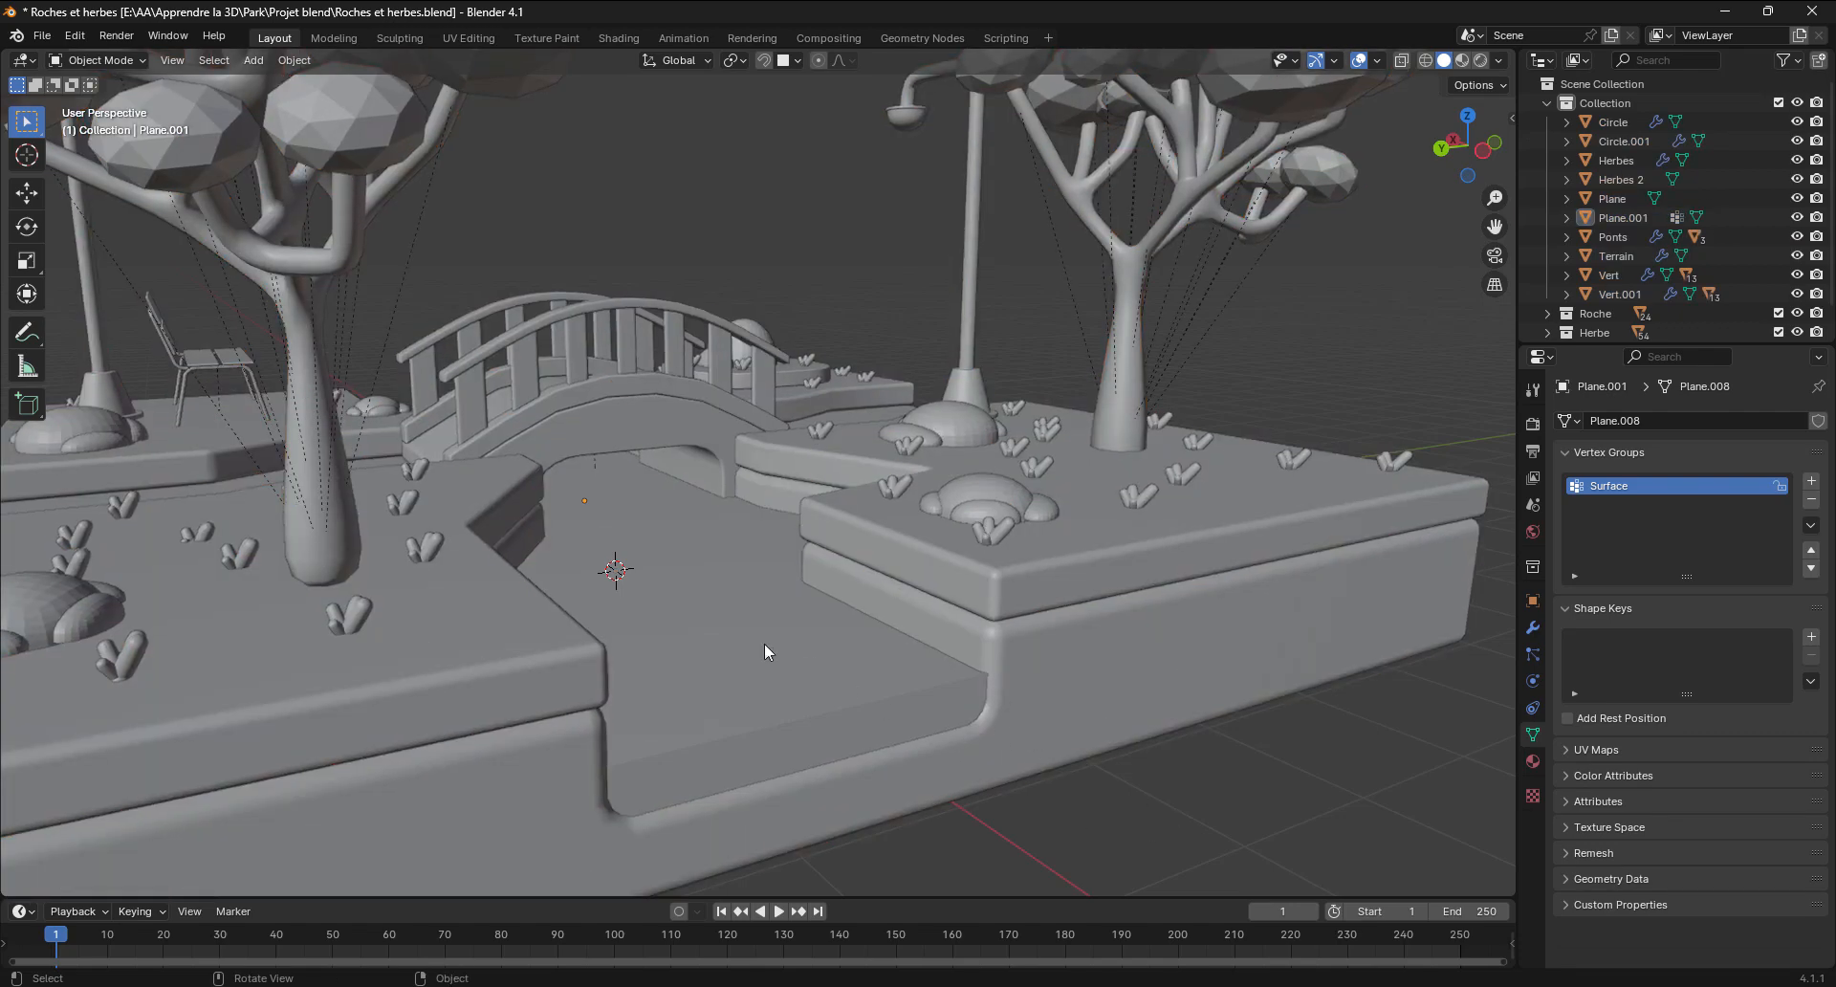
click(765, 643)
scroll(765, 642, down, 5)
middle_drag(766, 639, 744, 657)
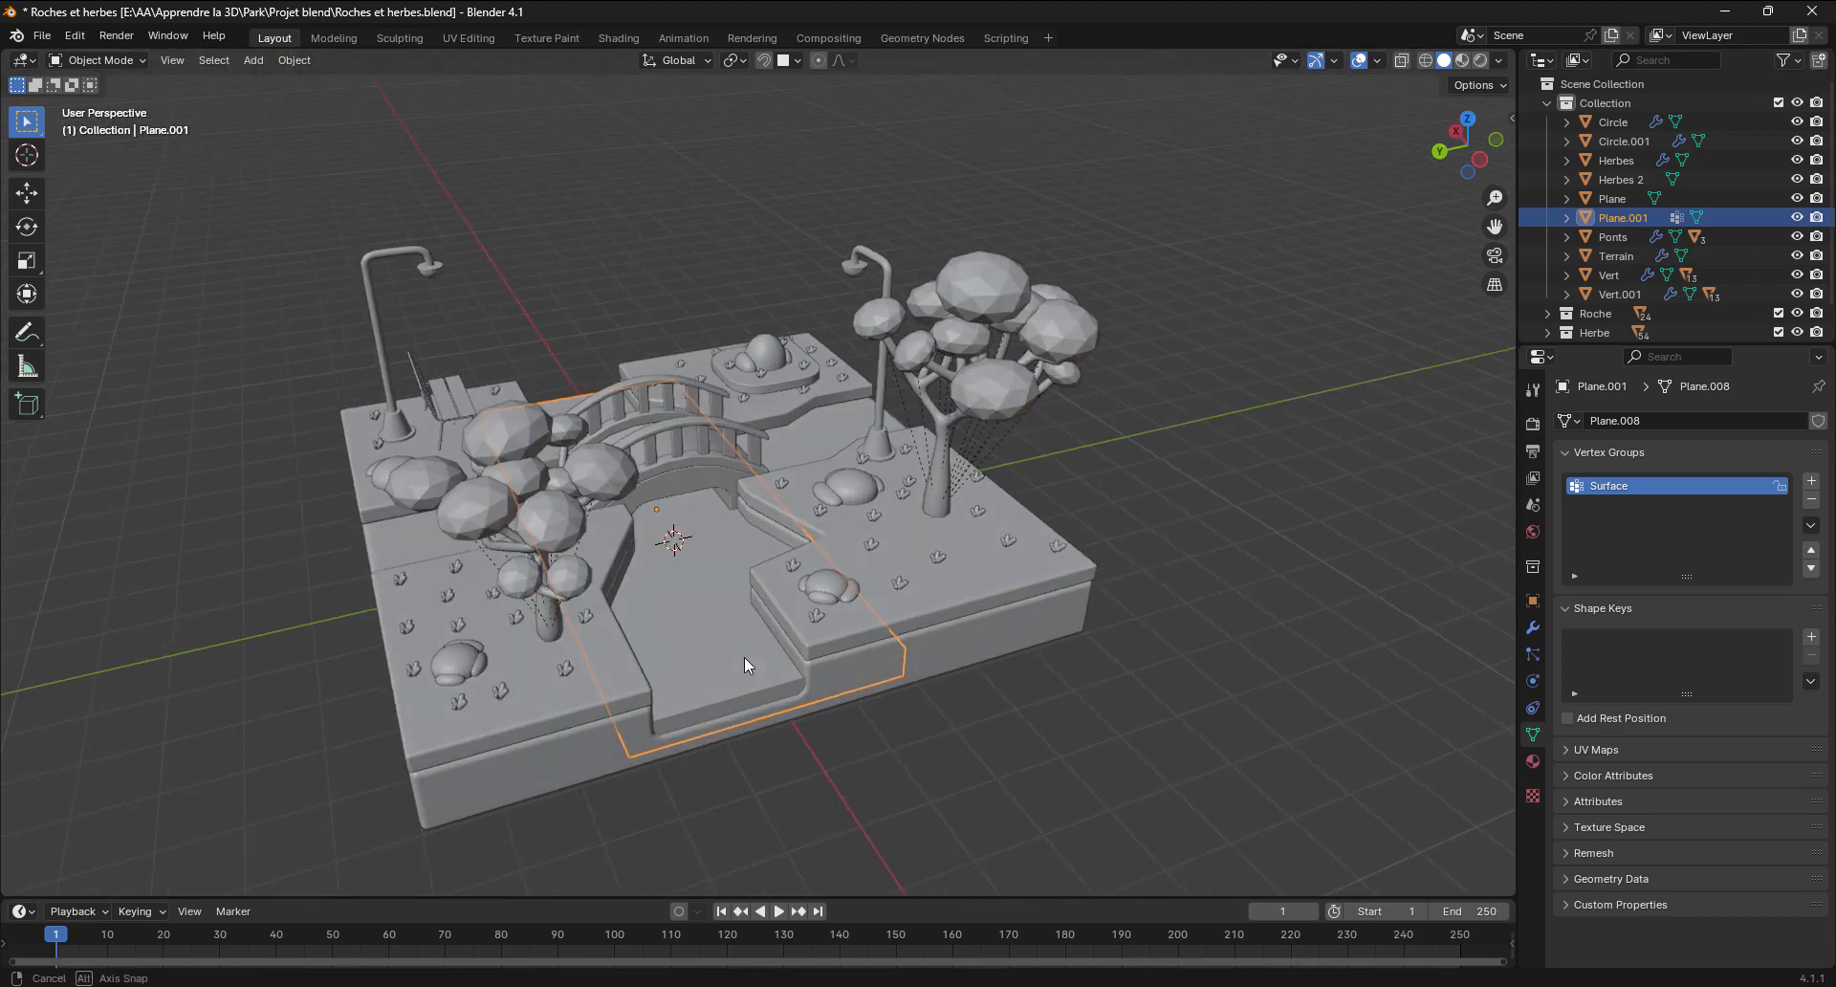
scroll(743, 612, up, 4)
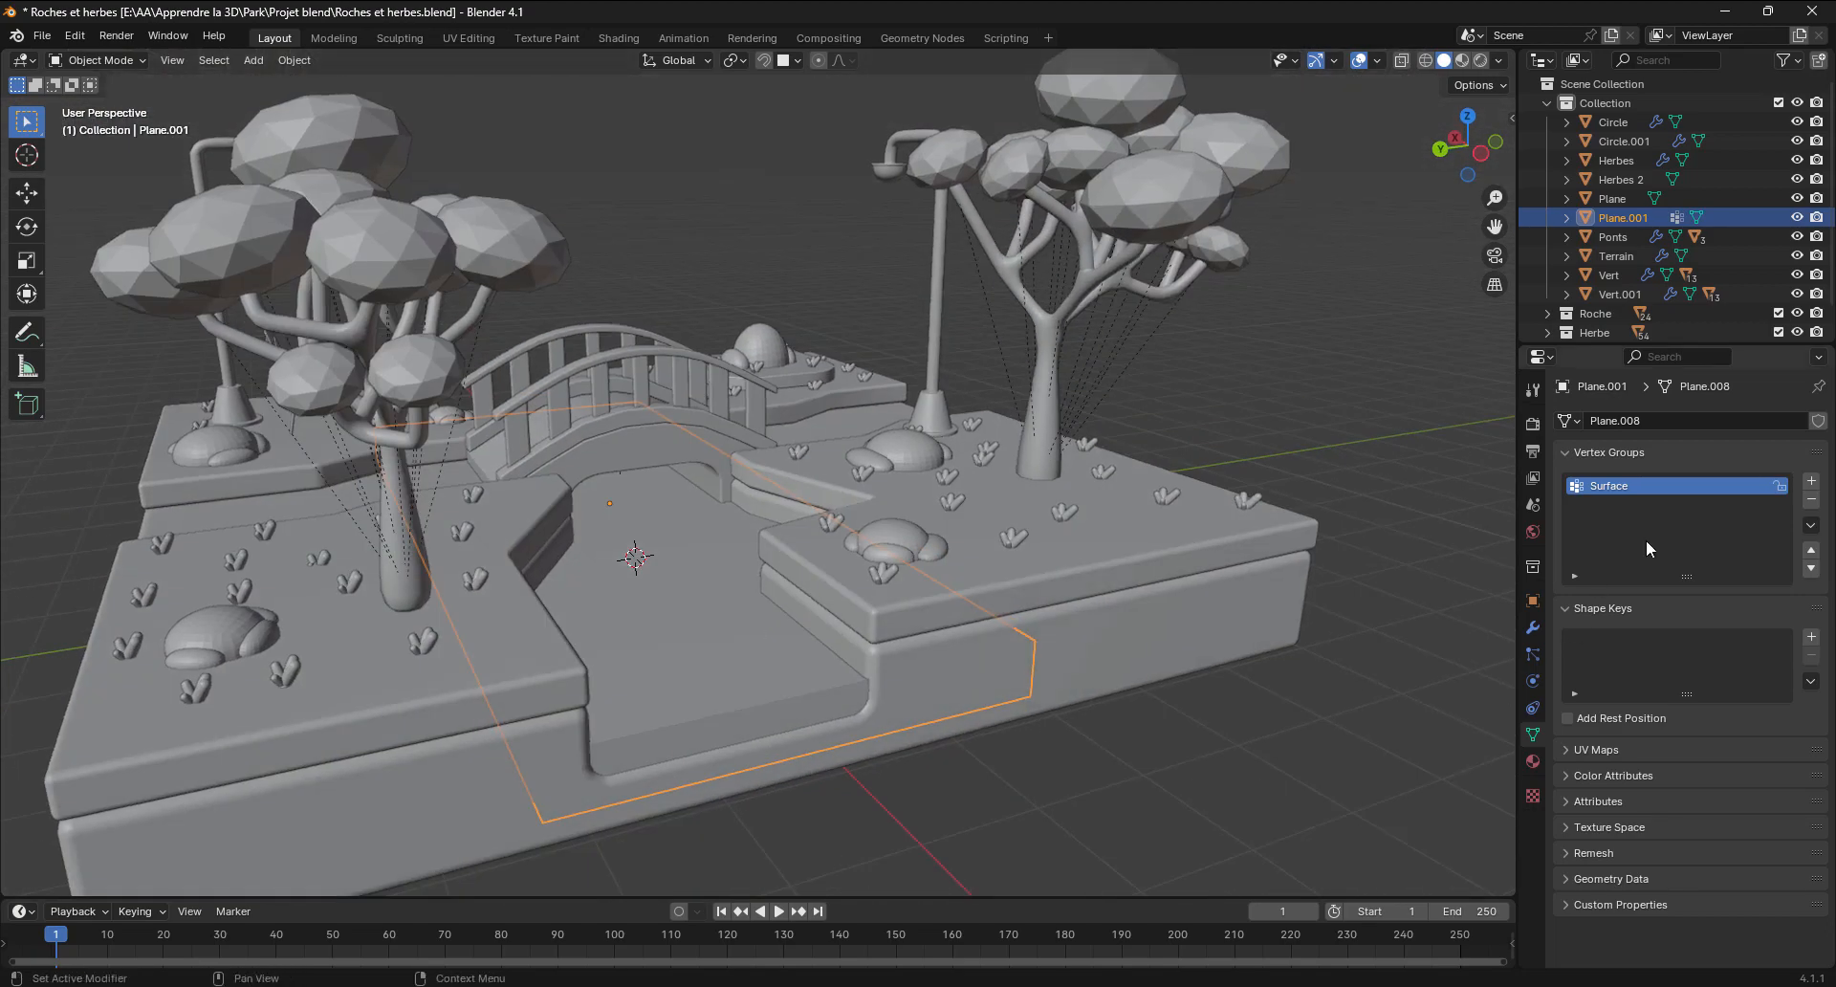
Add a Displace modifier to the water block
click(1532, 628)
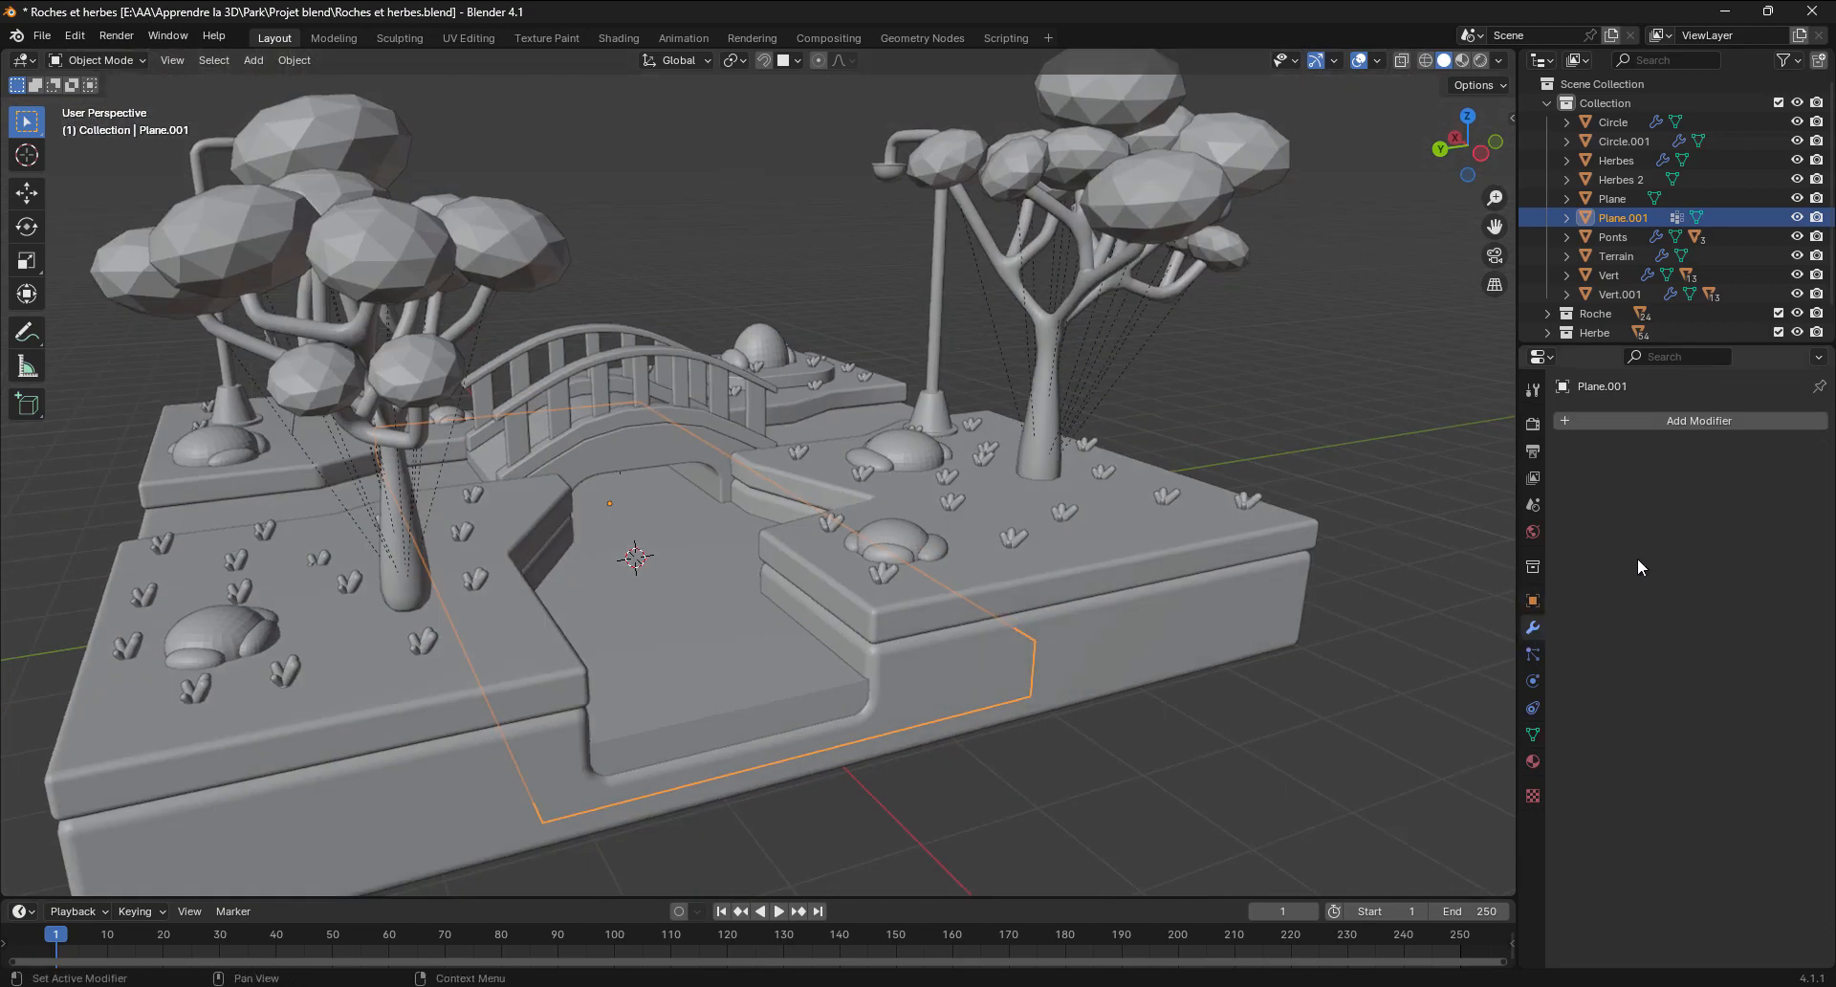
click(1690, 422)
mouse_move(1691, 423)
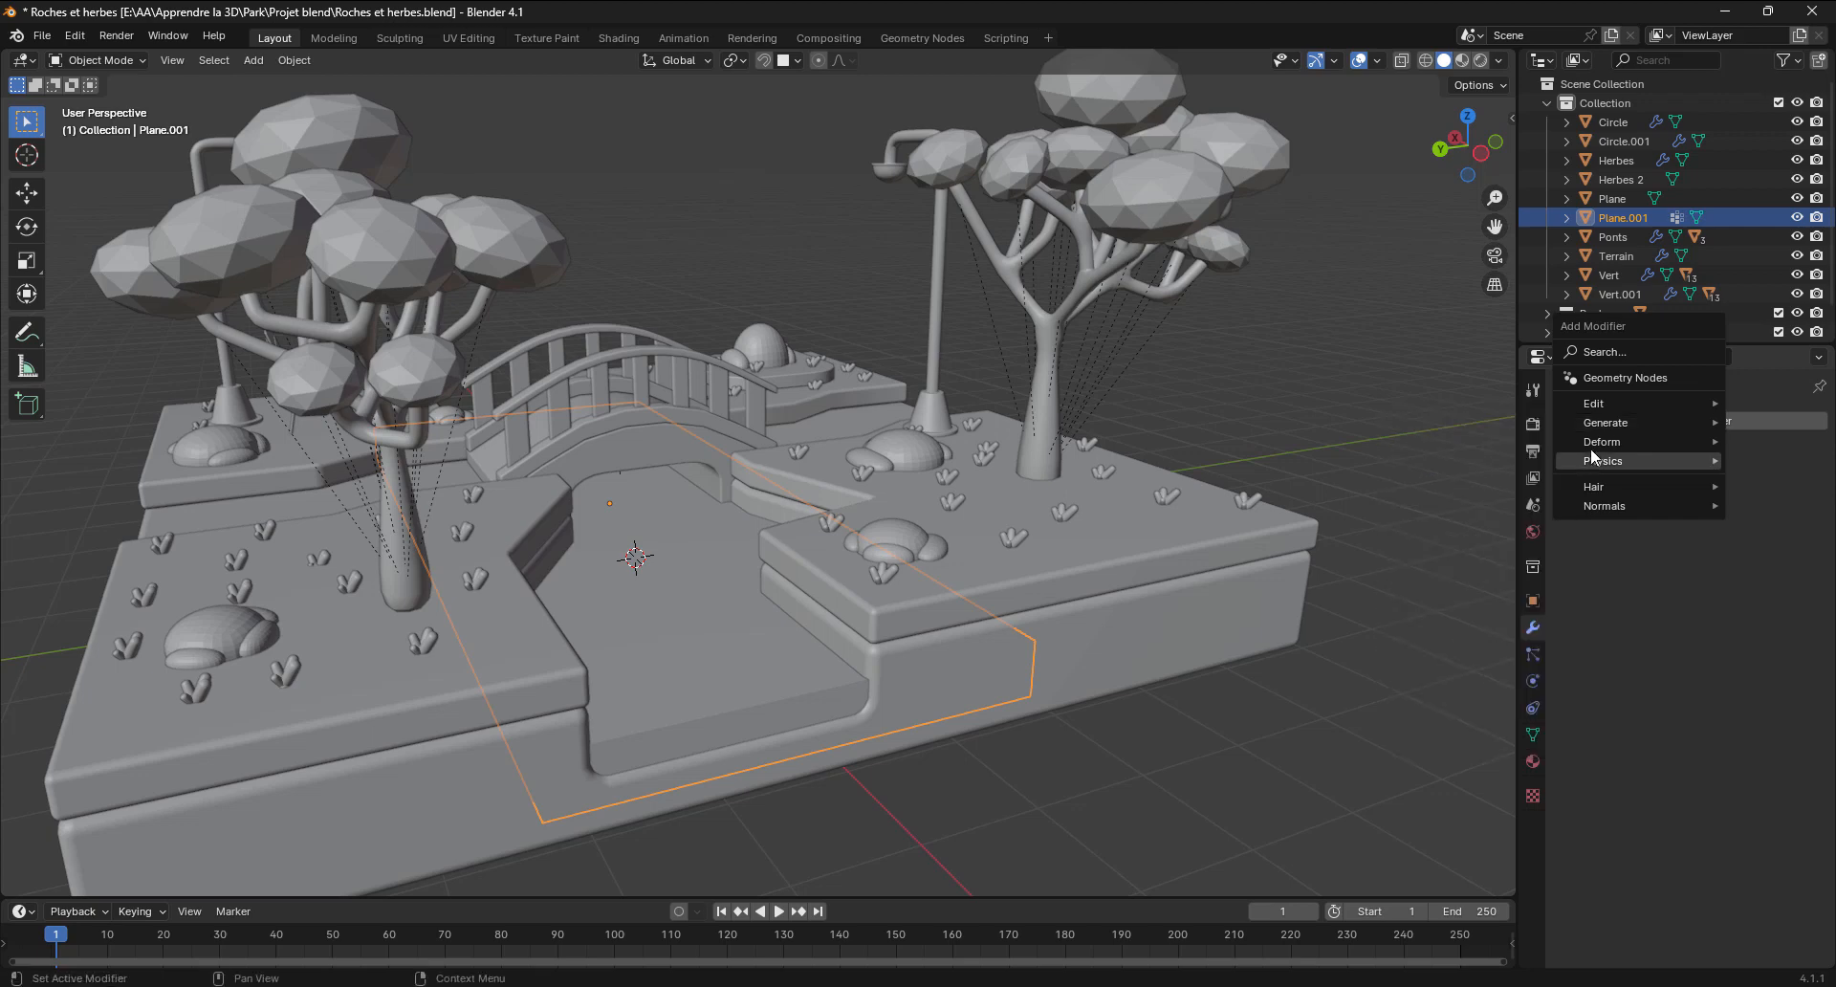
mouse_move(1619, 443)
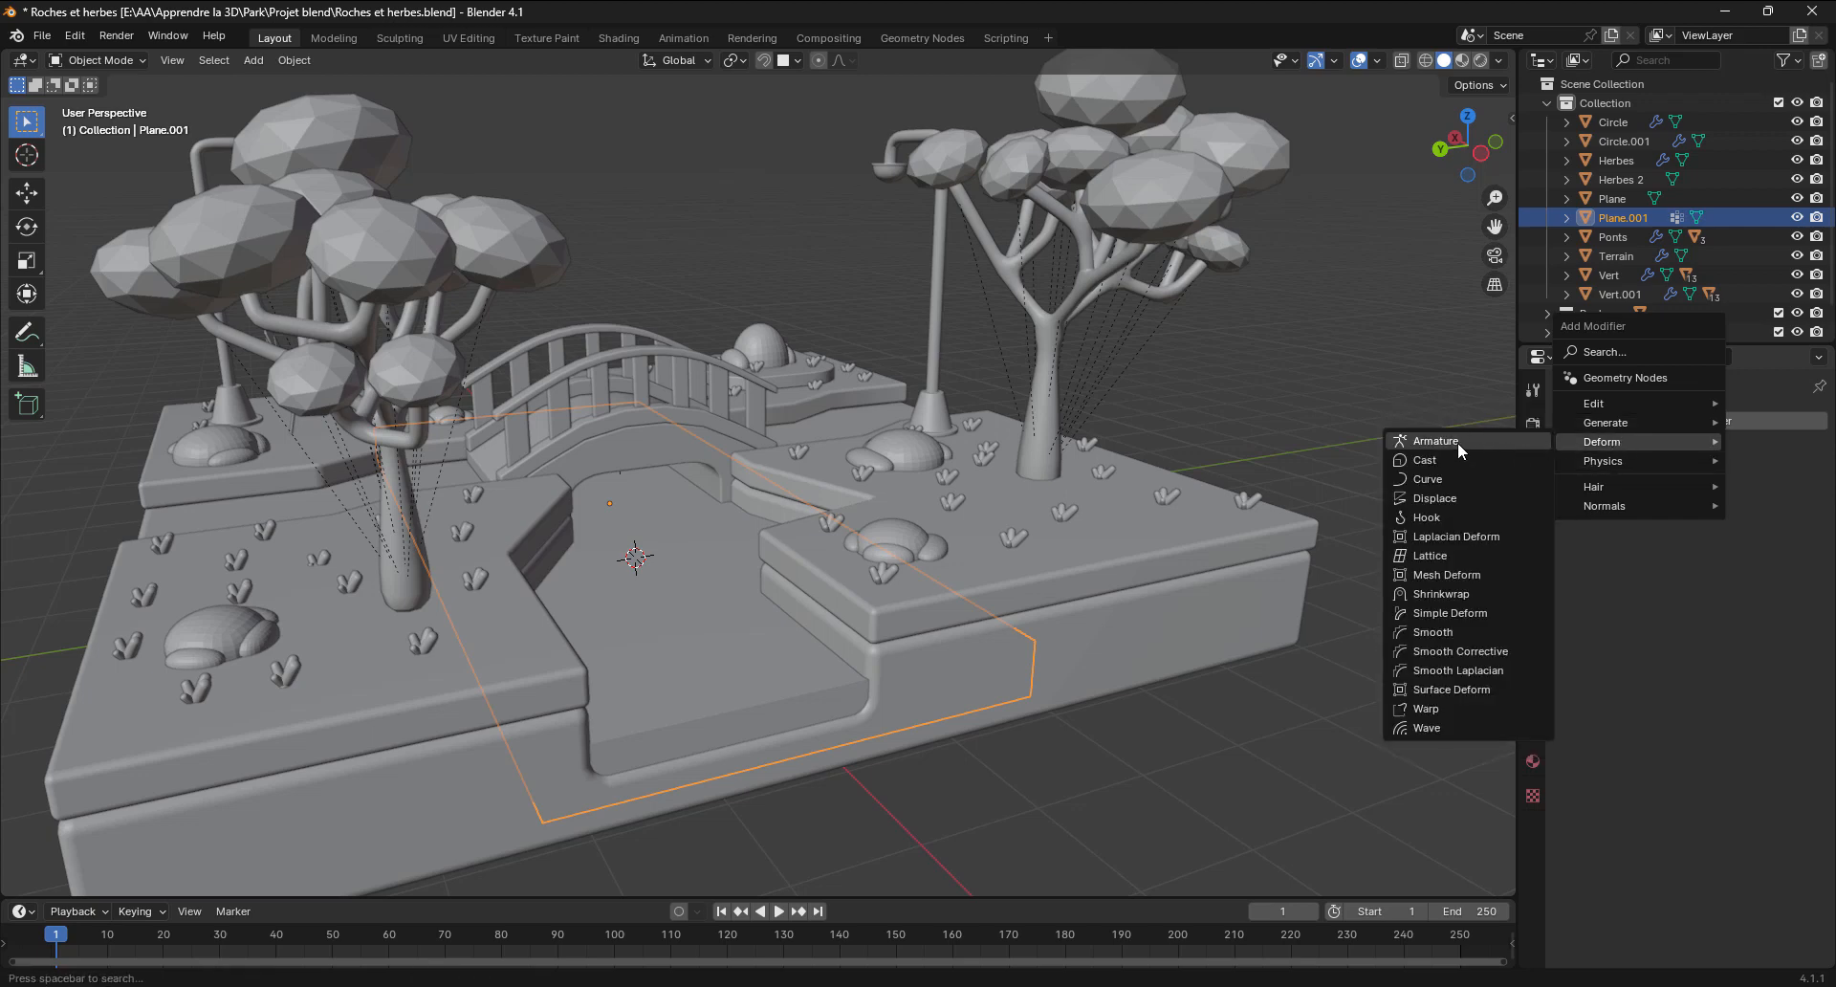
click(1443, 497)
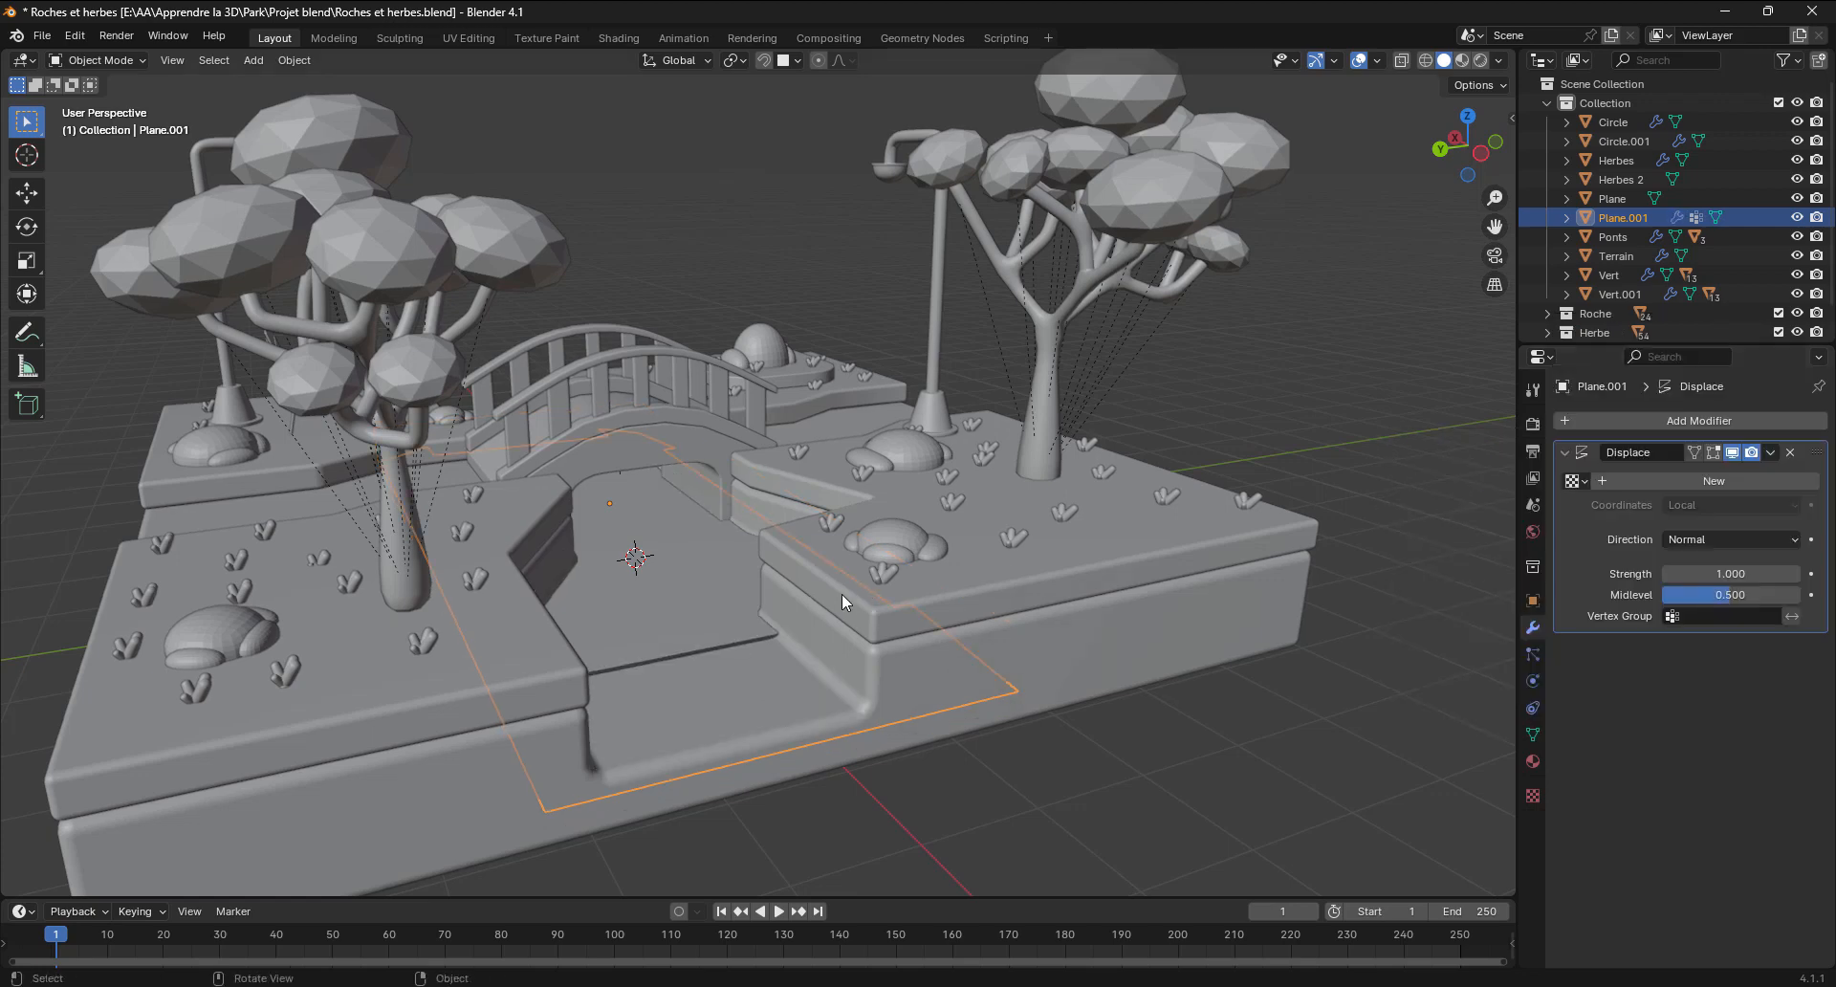
mouse_move(841, 594)
middle_down()
mouse_move(835, 557)
mouse_move(816, 586)
middle_up()
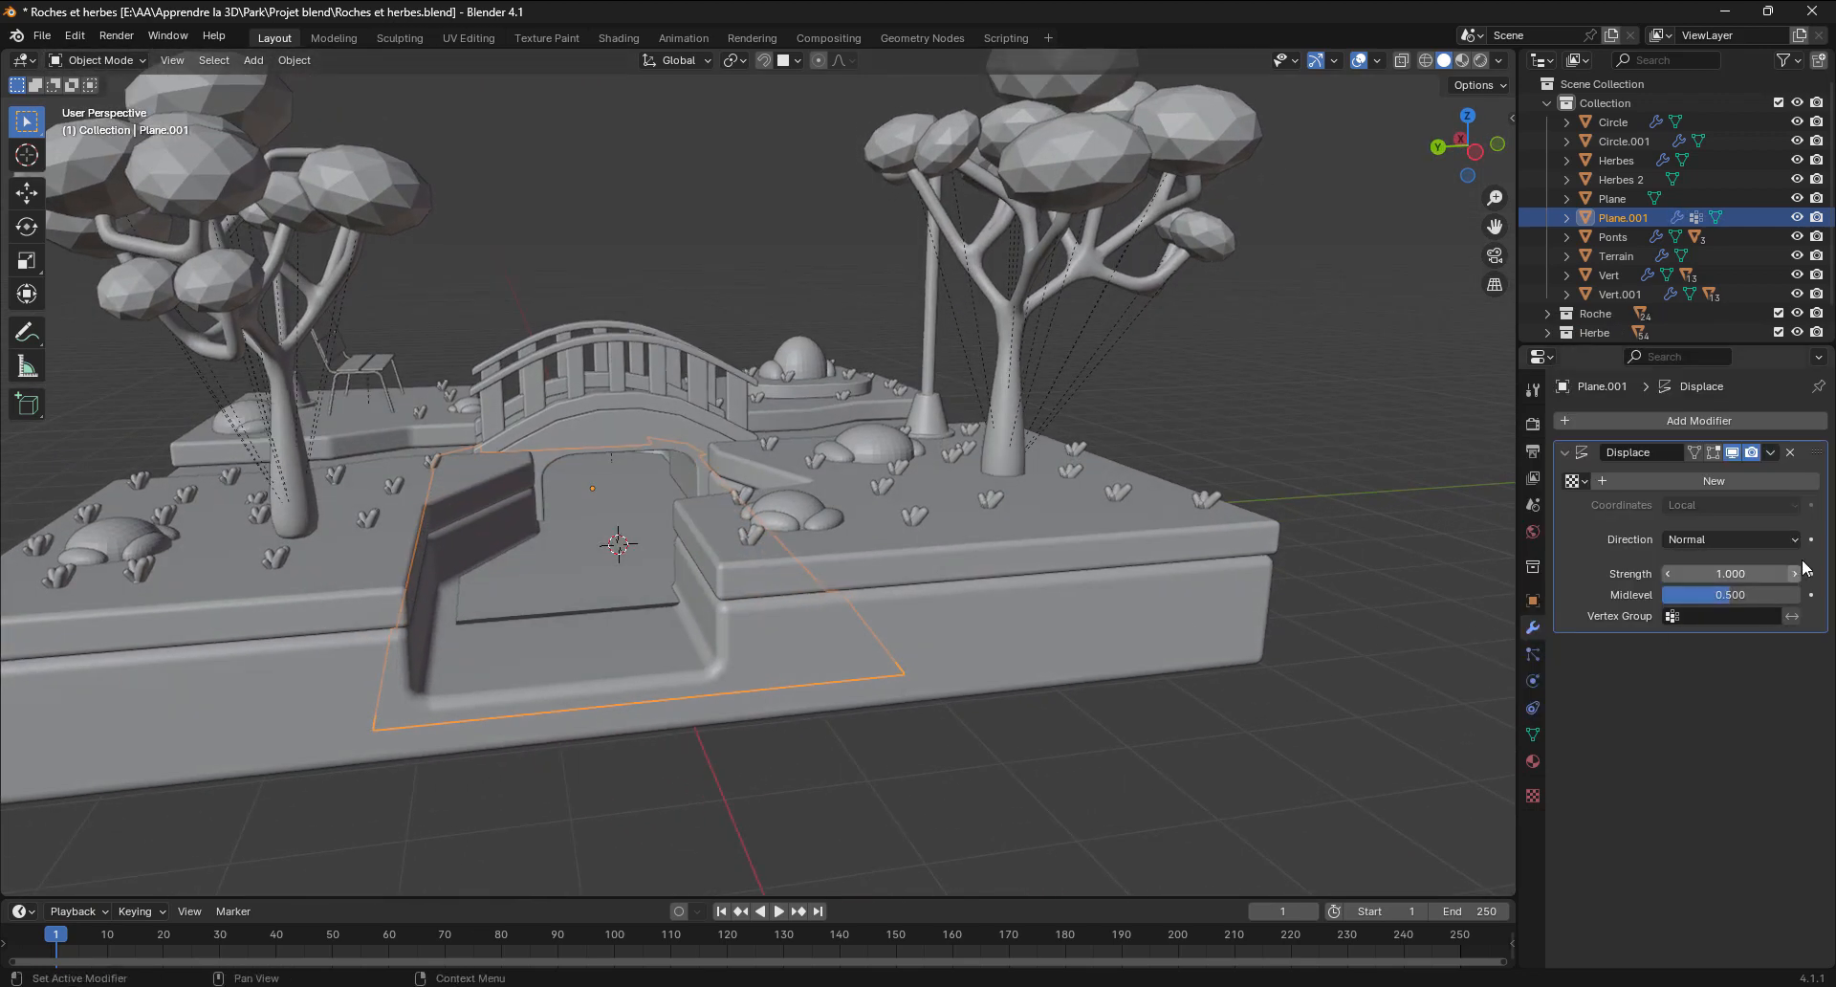
Set the Displace direction to Z and limit the modifier to the Surface vertex group
click(1713, 539)
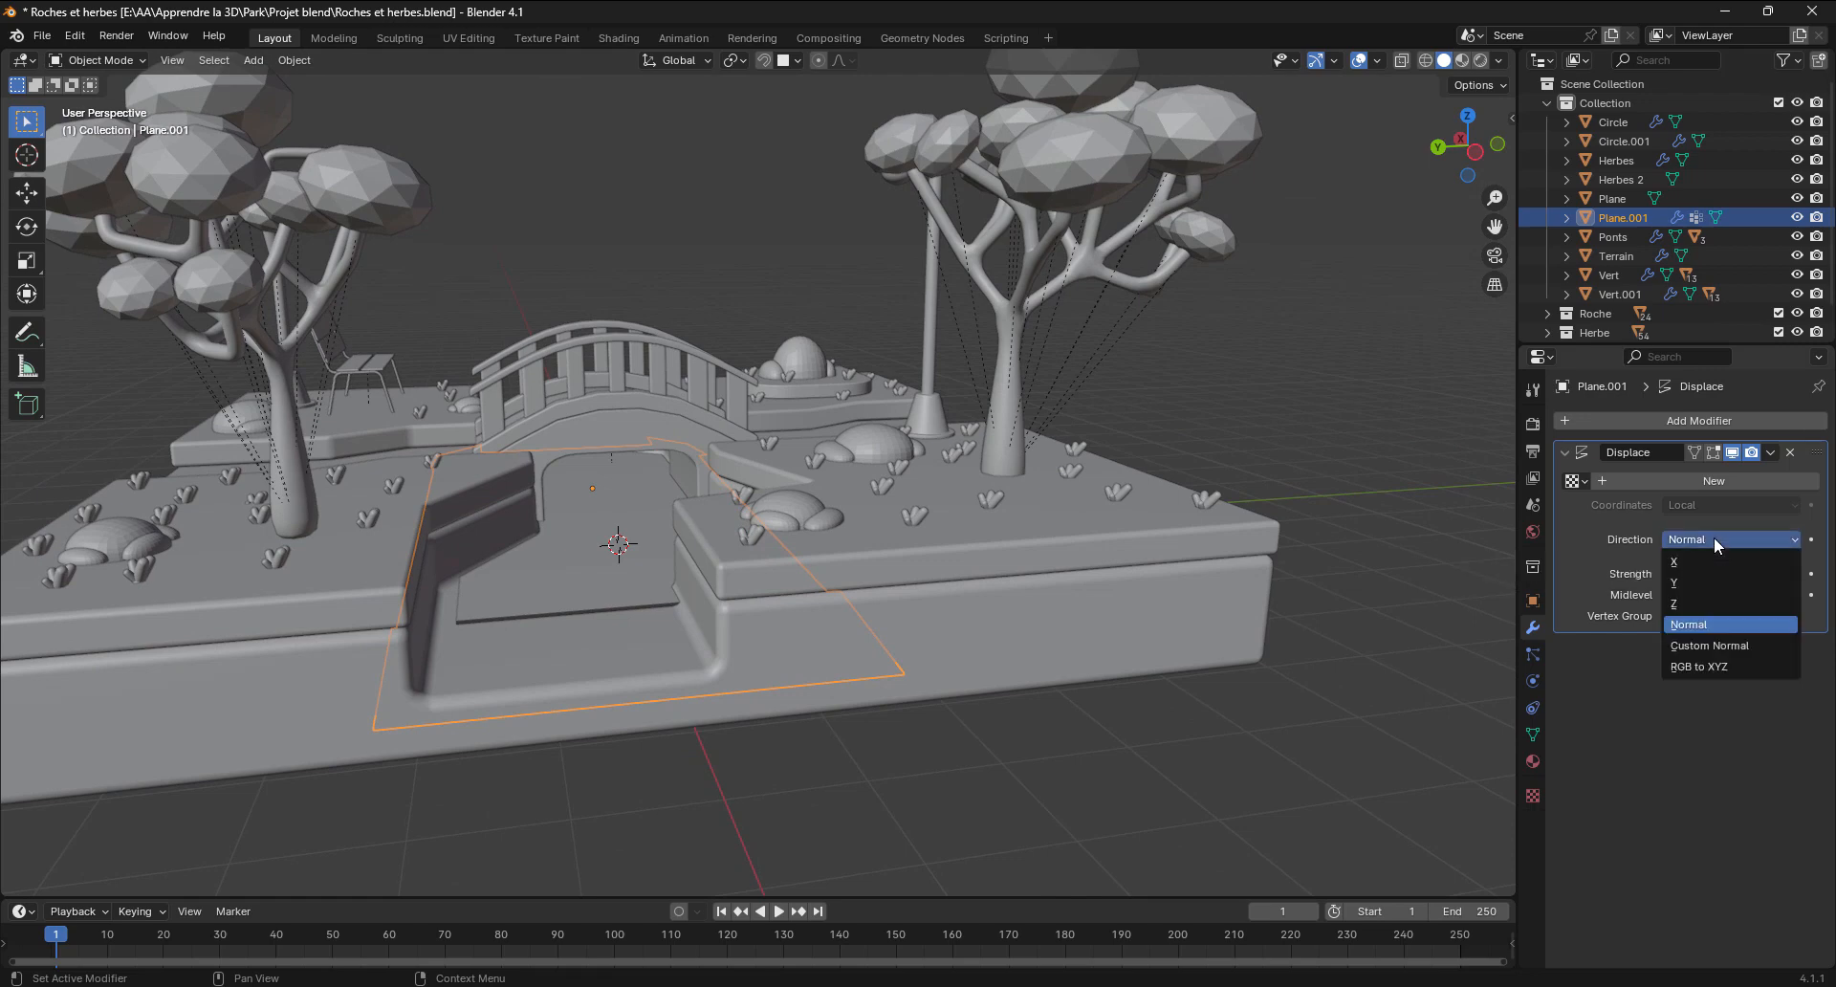
click(1698, 605)
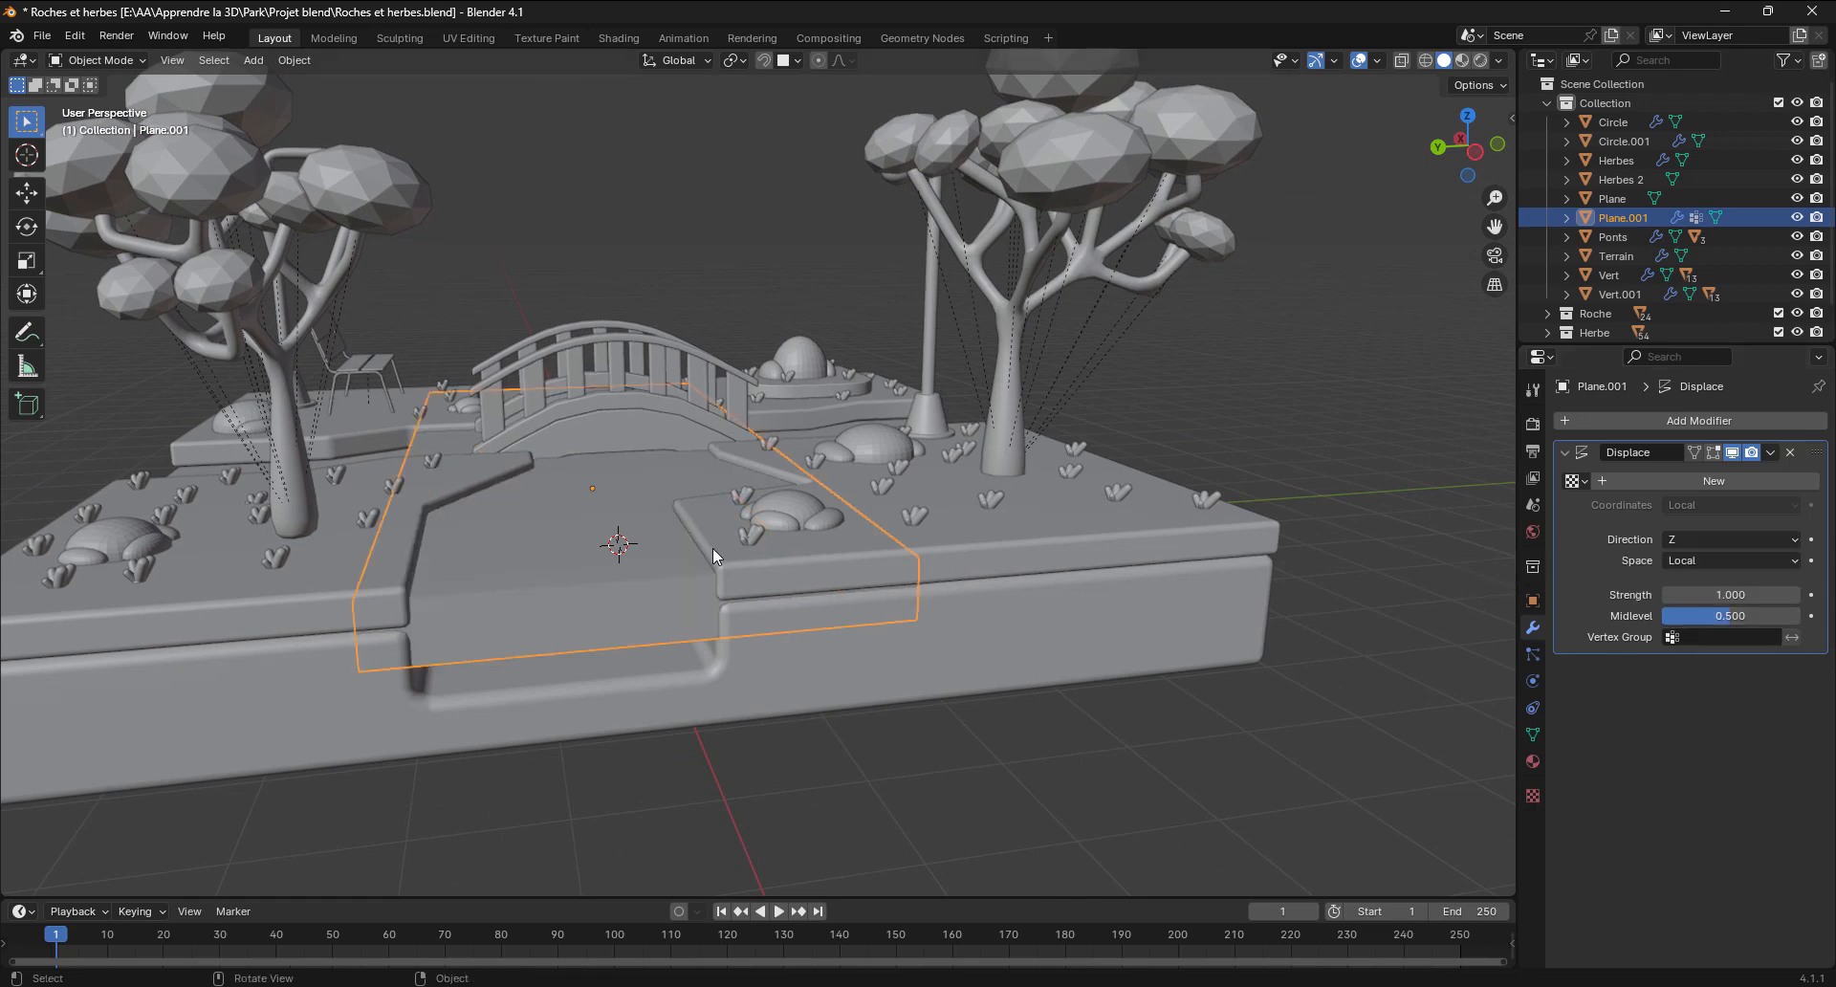
click(1732, 637)
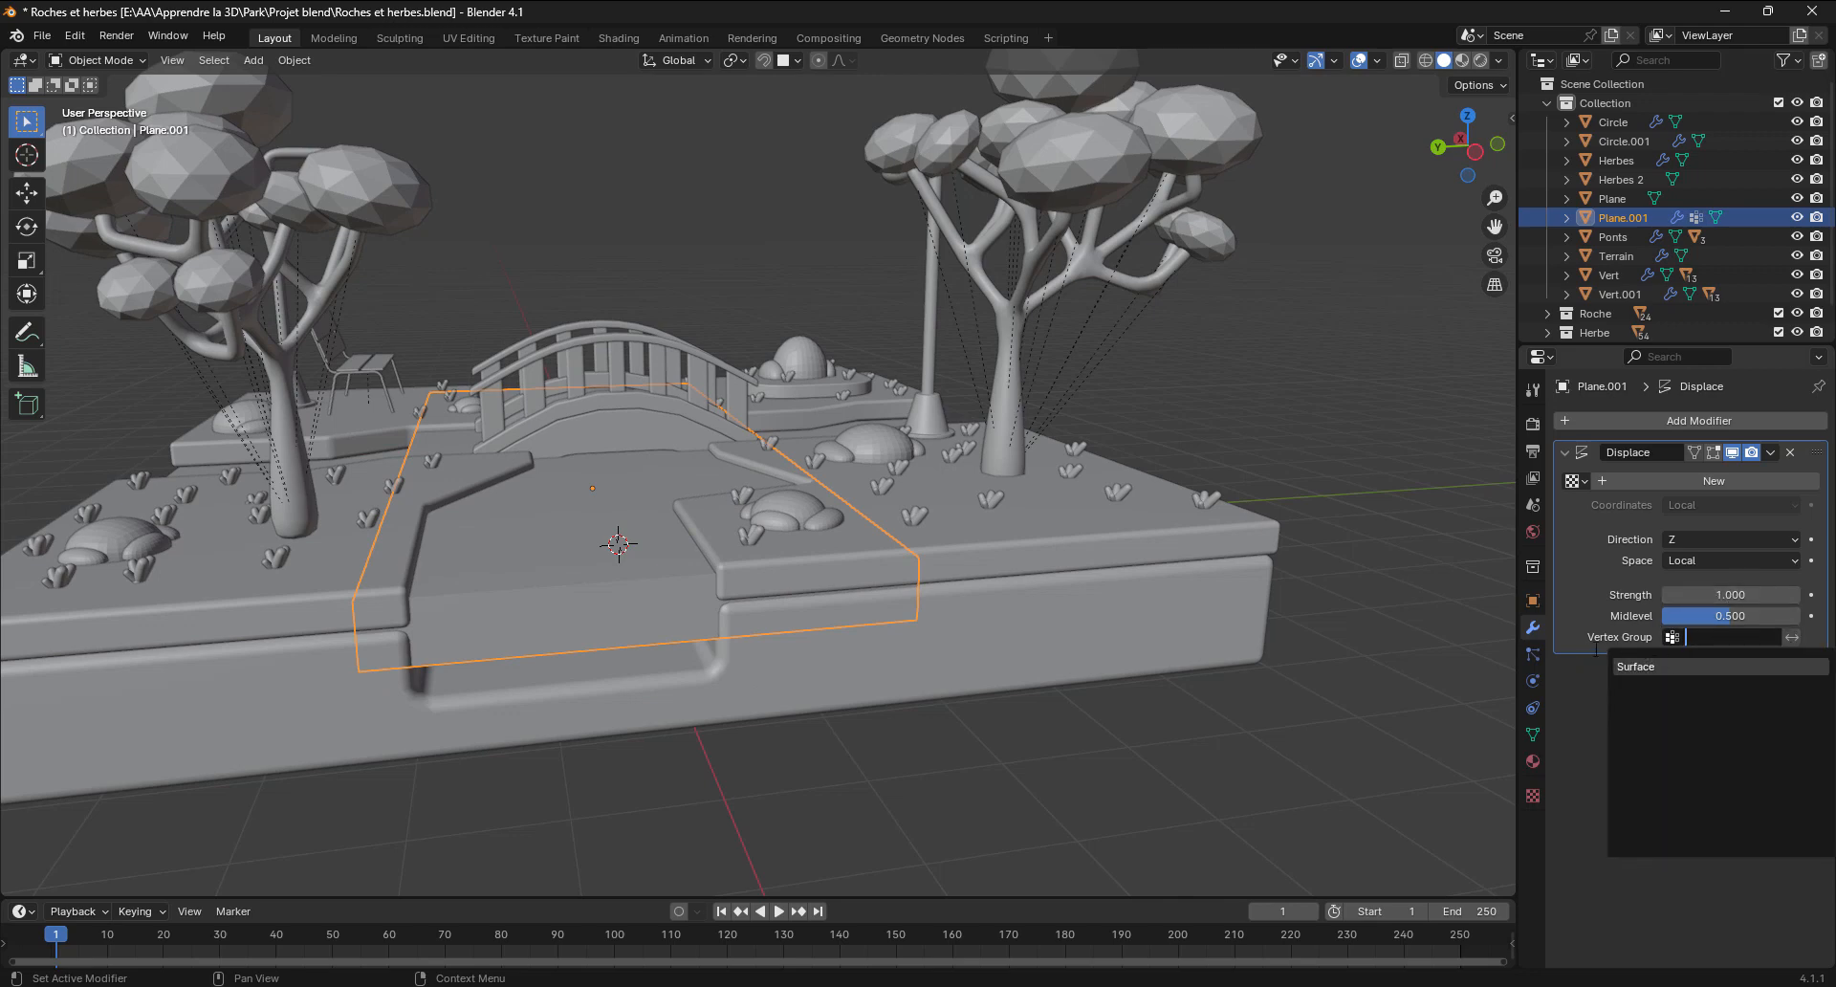
click(1663, 667)
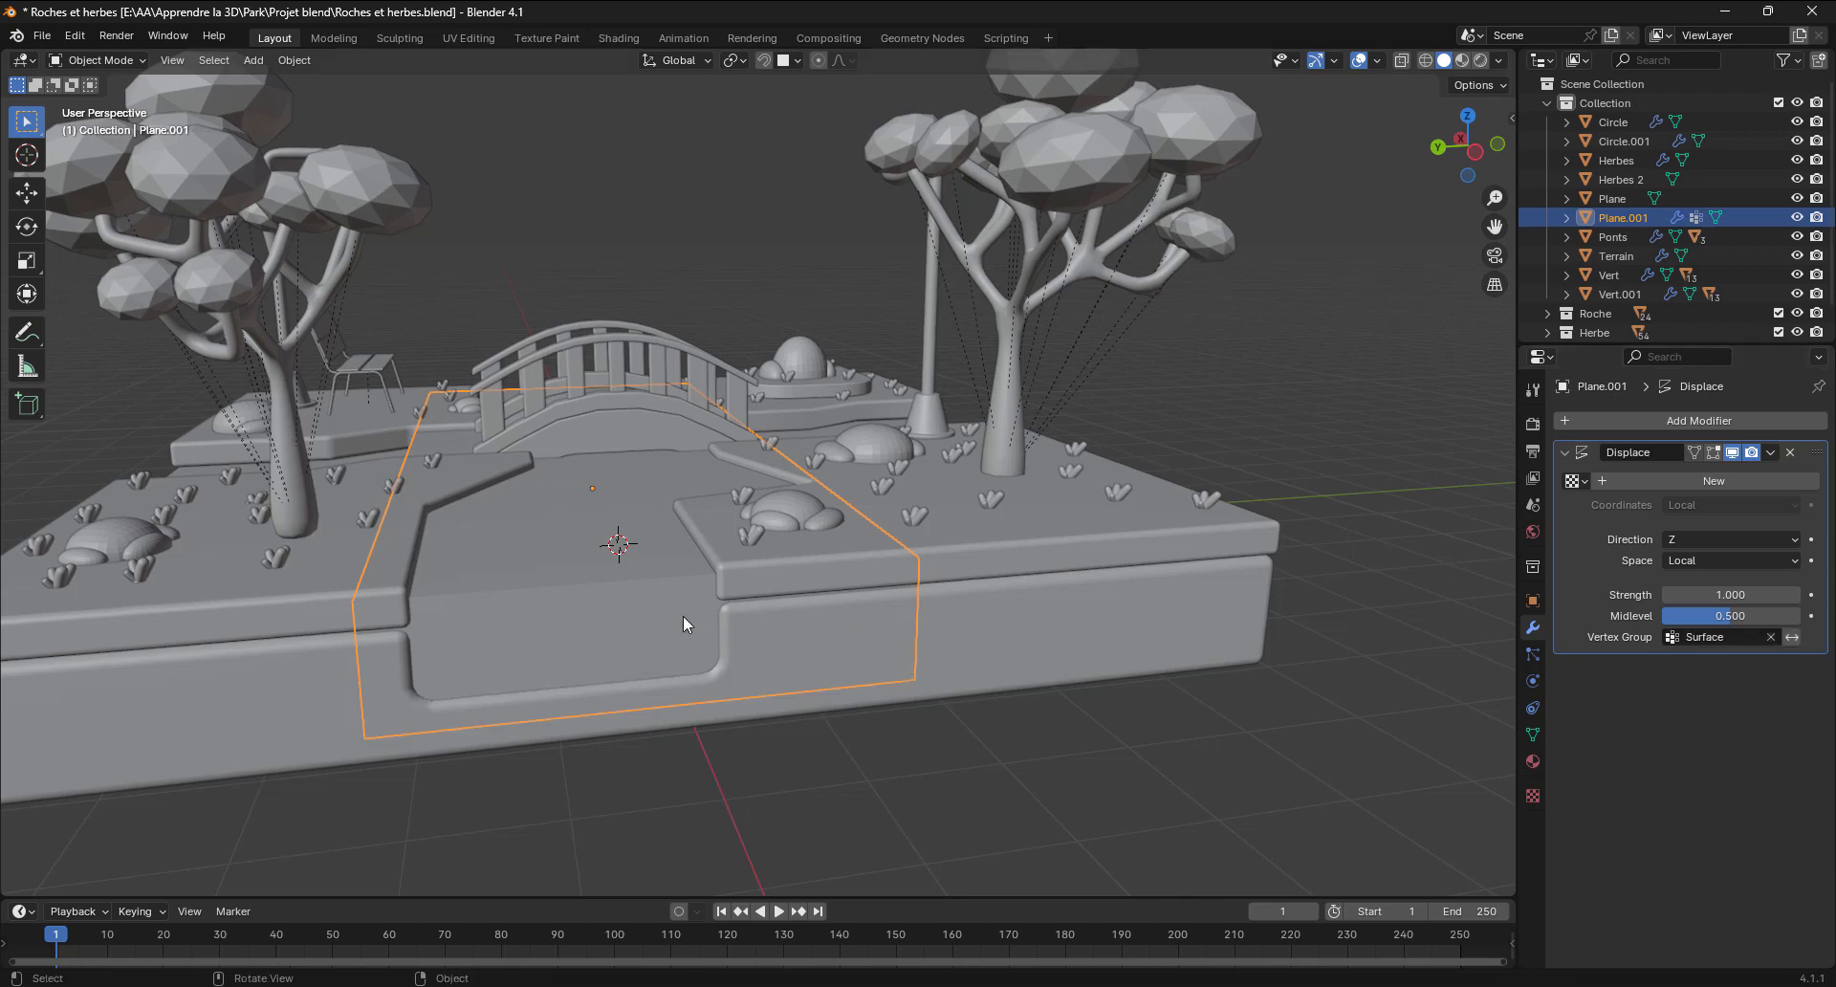
middle_drag(683, 616, 669, 588)
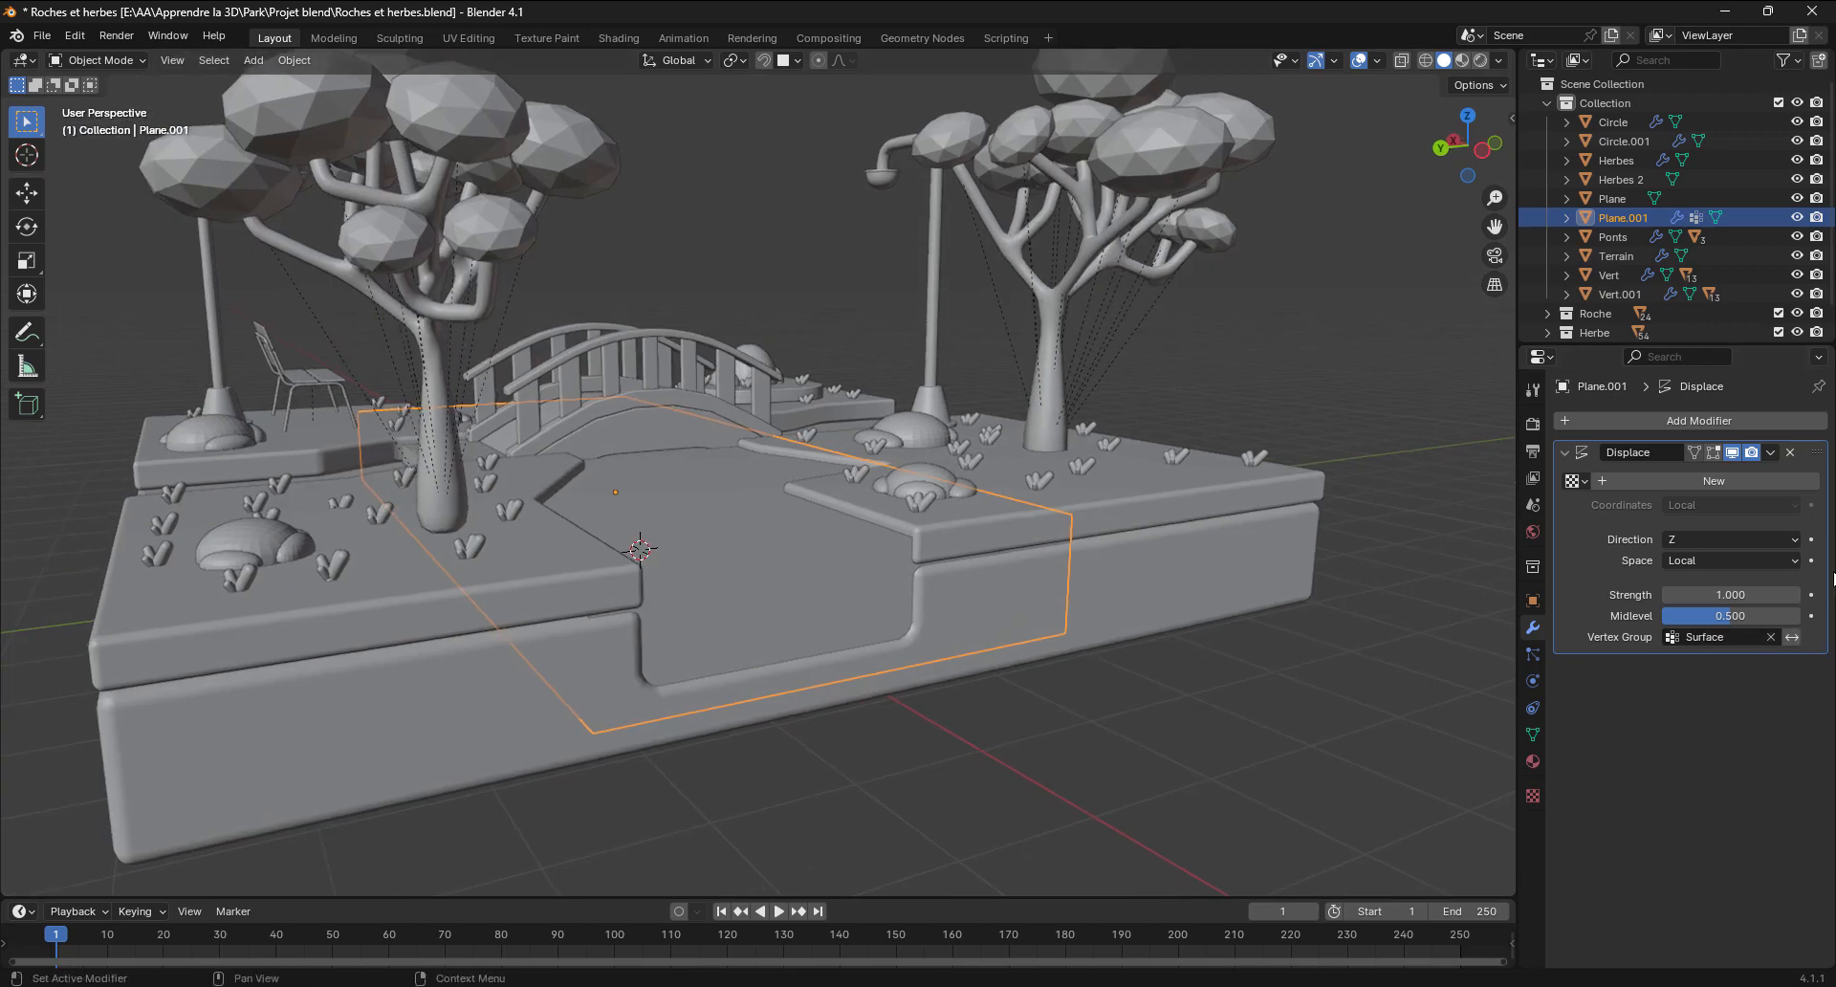
Create a new texture for the water's Displace modifier and set its type to Clouds
click(1683, 480)
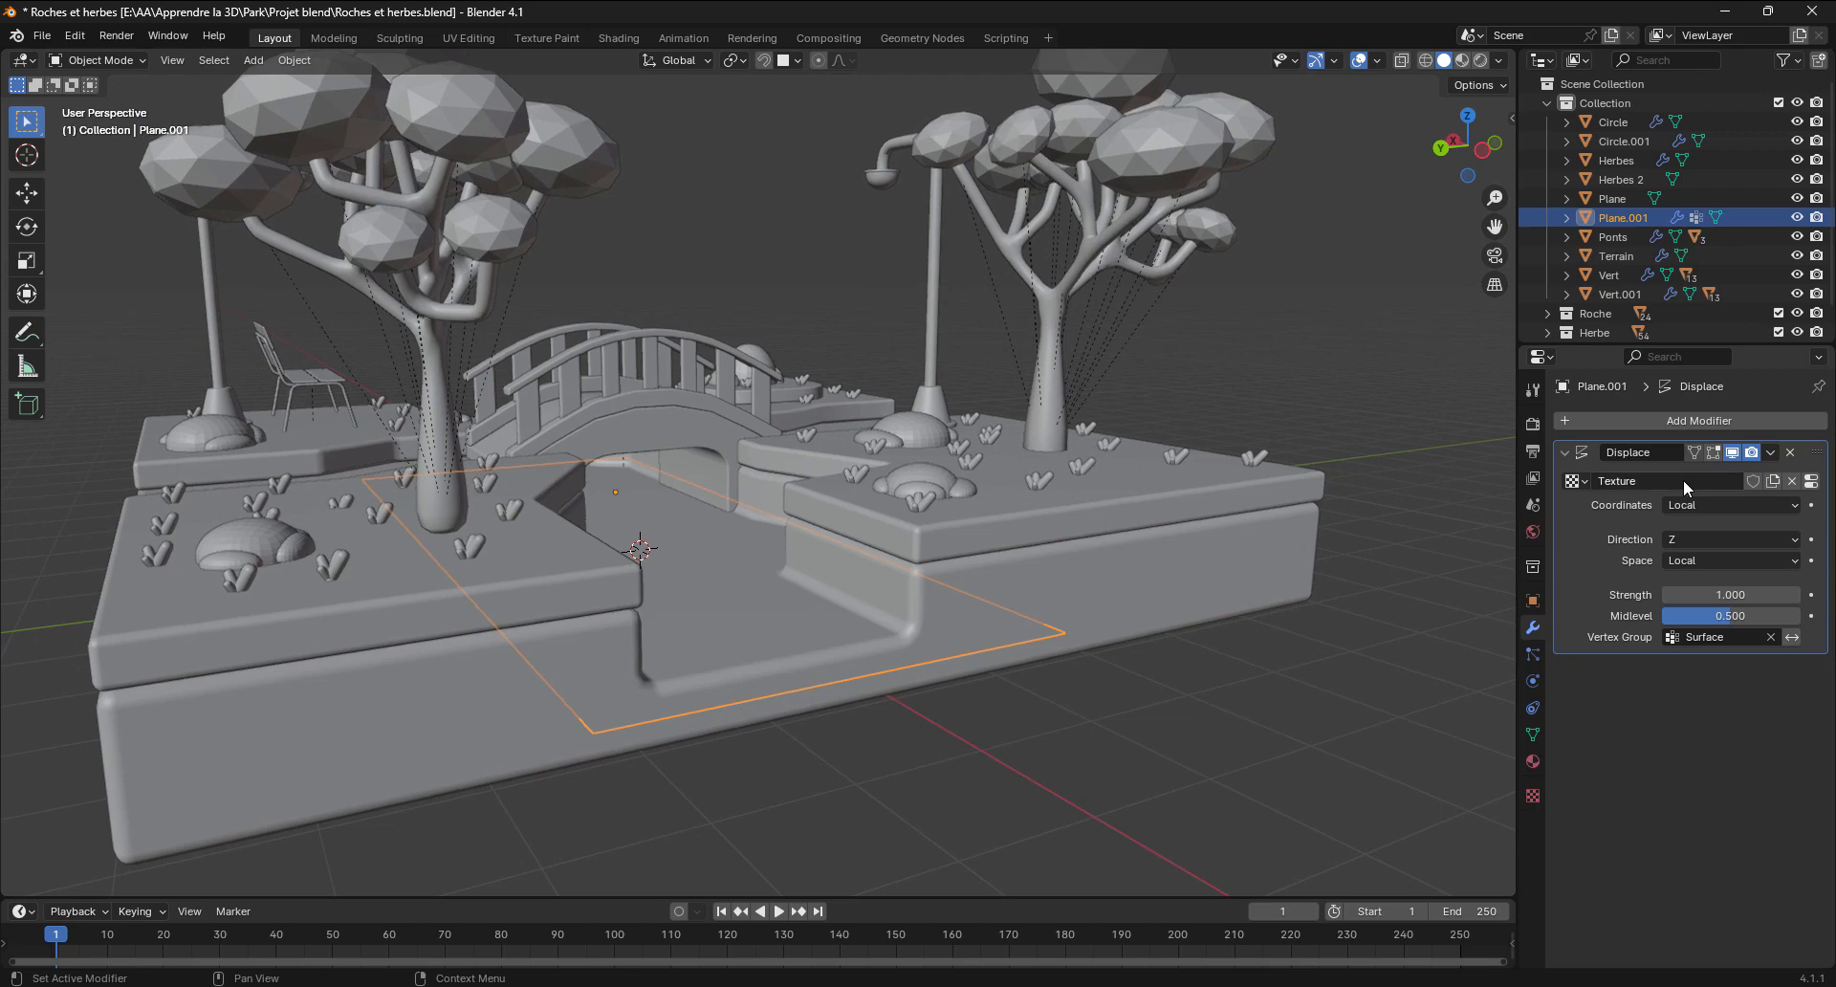
click(1811, 483)
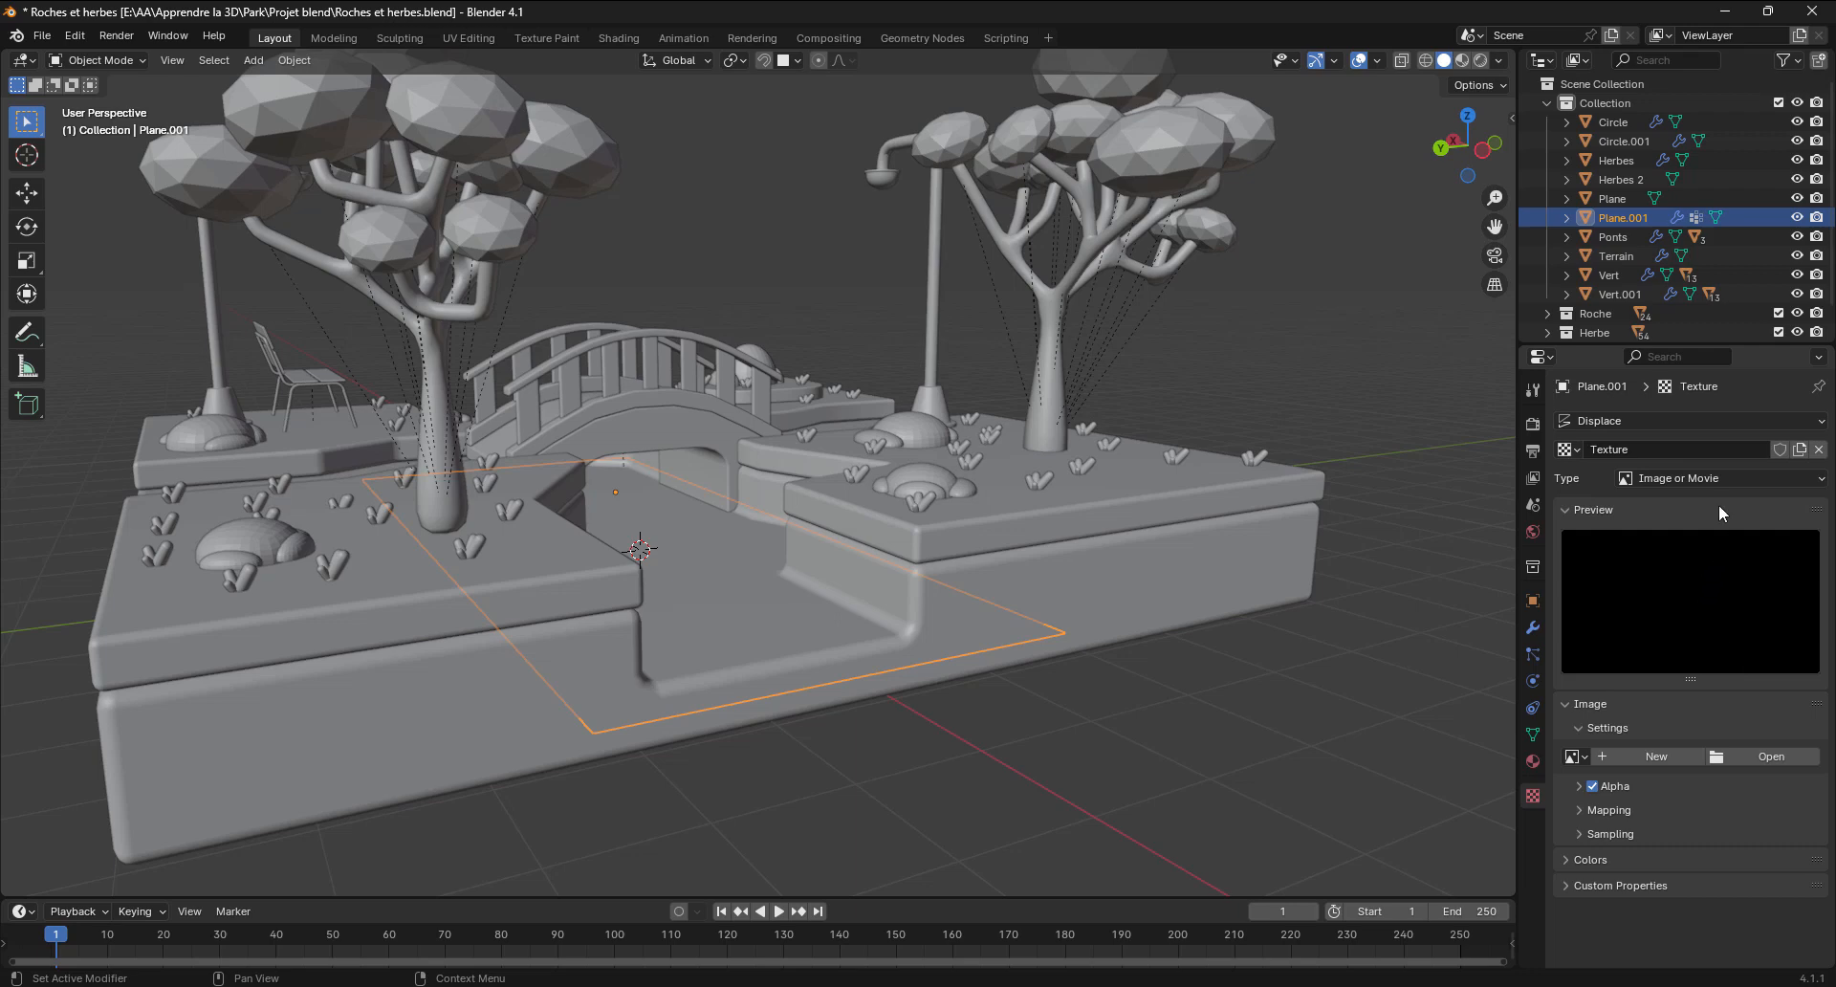
click(1719, 477)
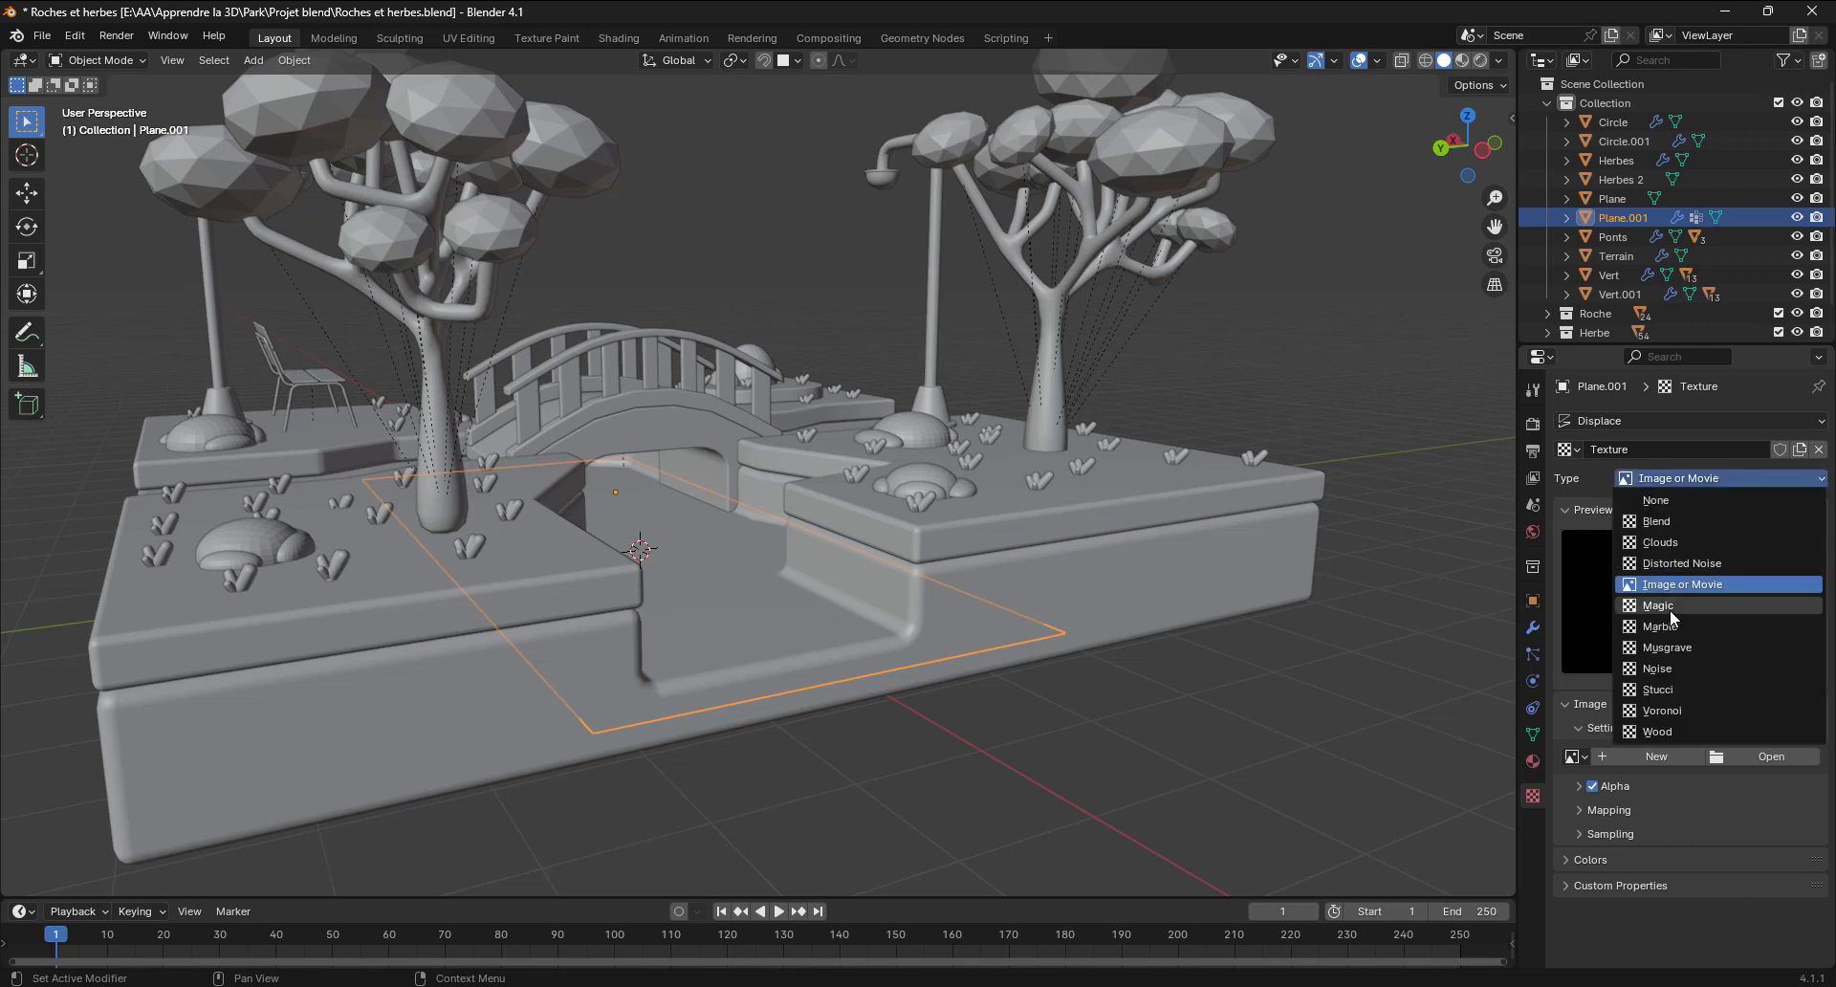
click(1678, 549)
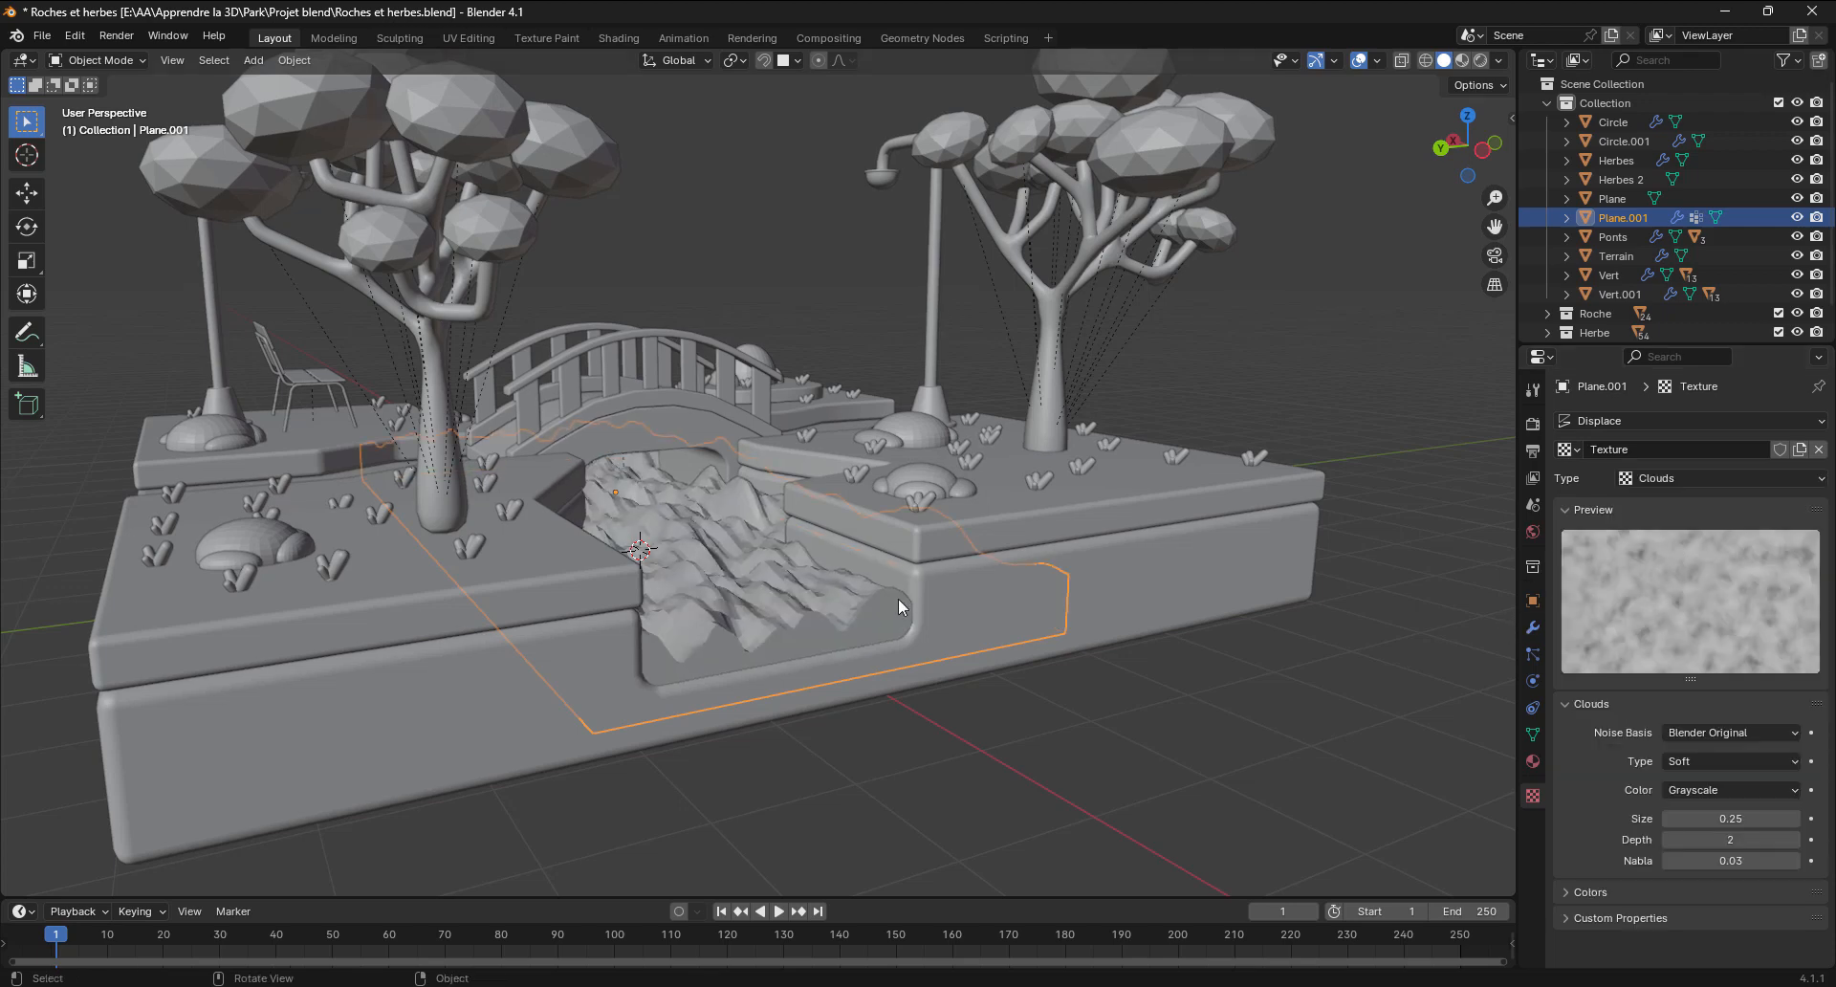
Set the Clouds texture size to 0.5 for broader waves on the water surface
mouse_move(898, 599)
middle_down()
mouse_move(931, 589)
mouse_move(904, 565)
middle_up()
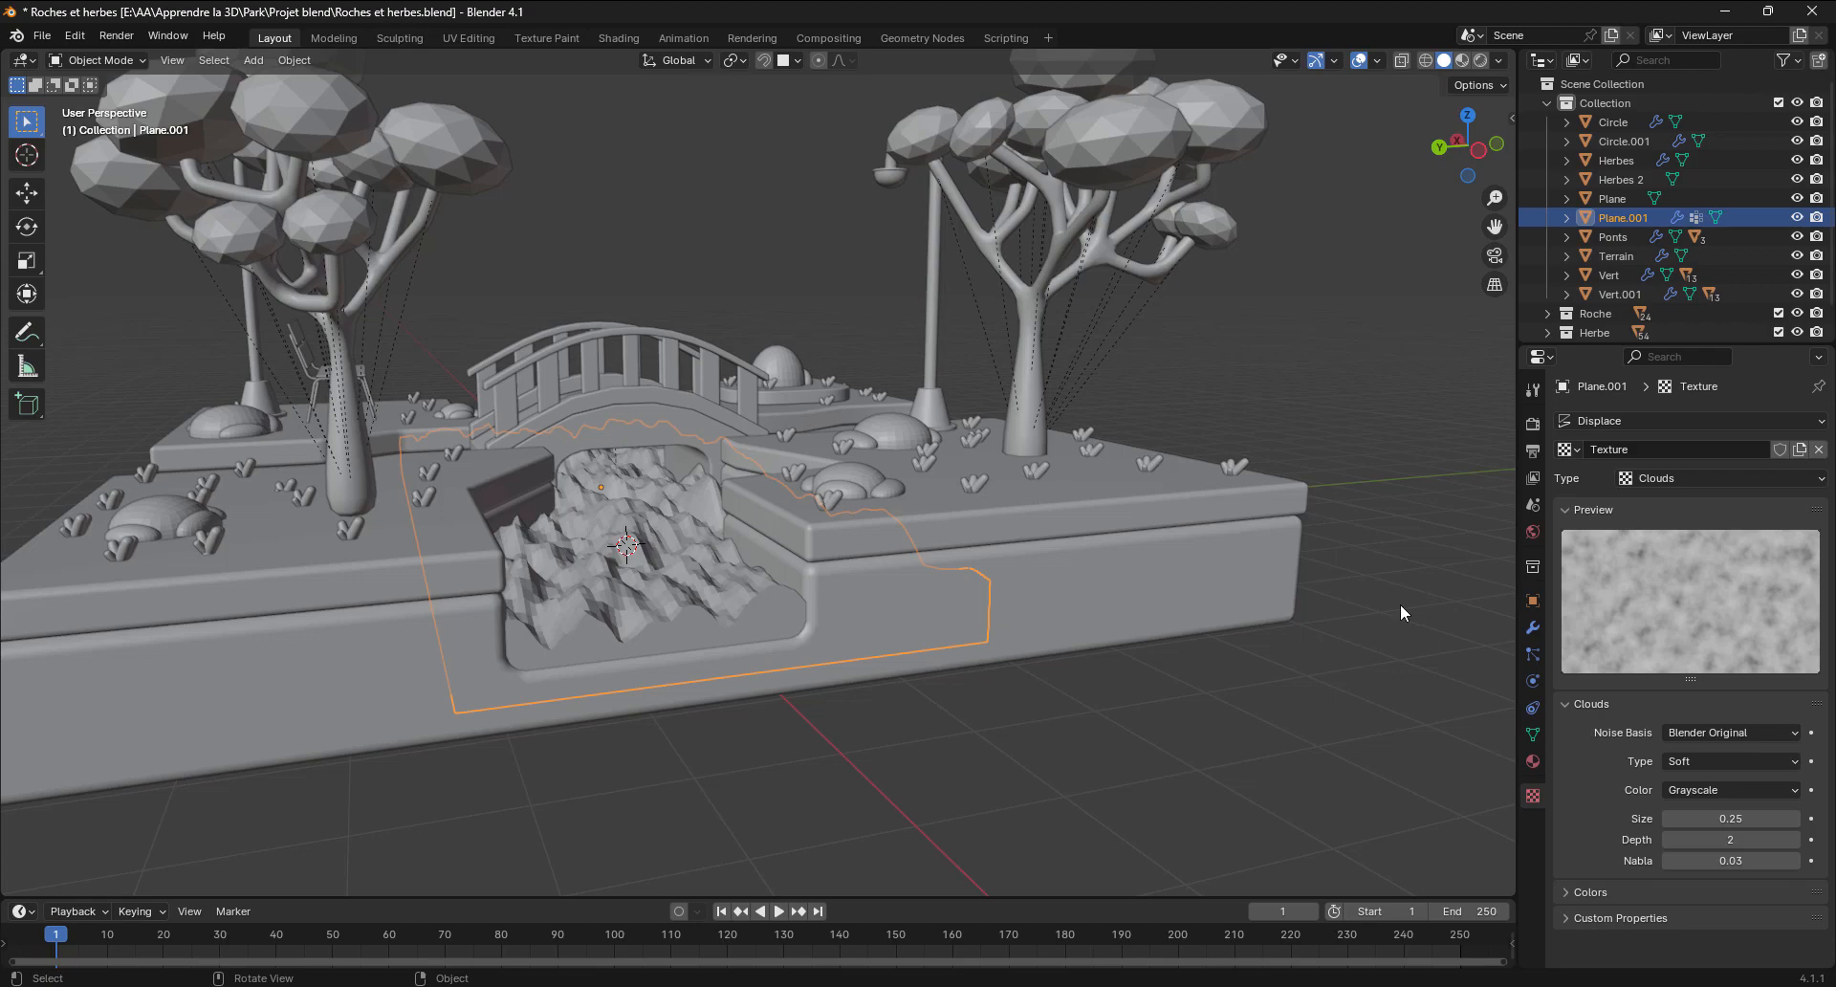
mouse_move(717, 634)
middle_down()
mouse_move(730, 647)
mouse_move(717, 640)
middle_up()
scroll(817, 611, up, 2)
middle_drag(817, 611, 812, 587)
click(1737, 817)
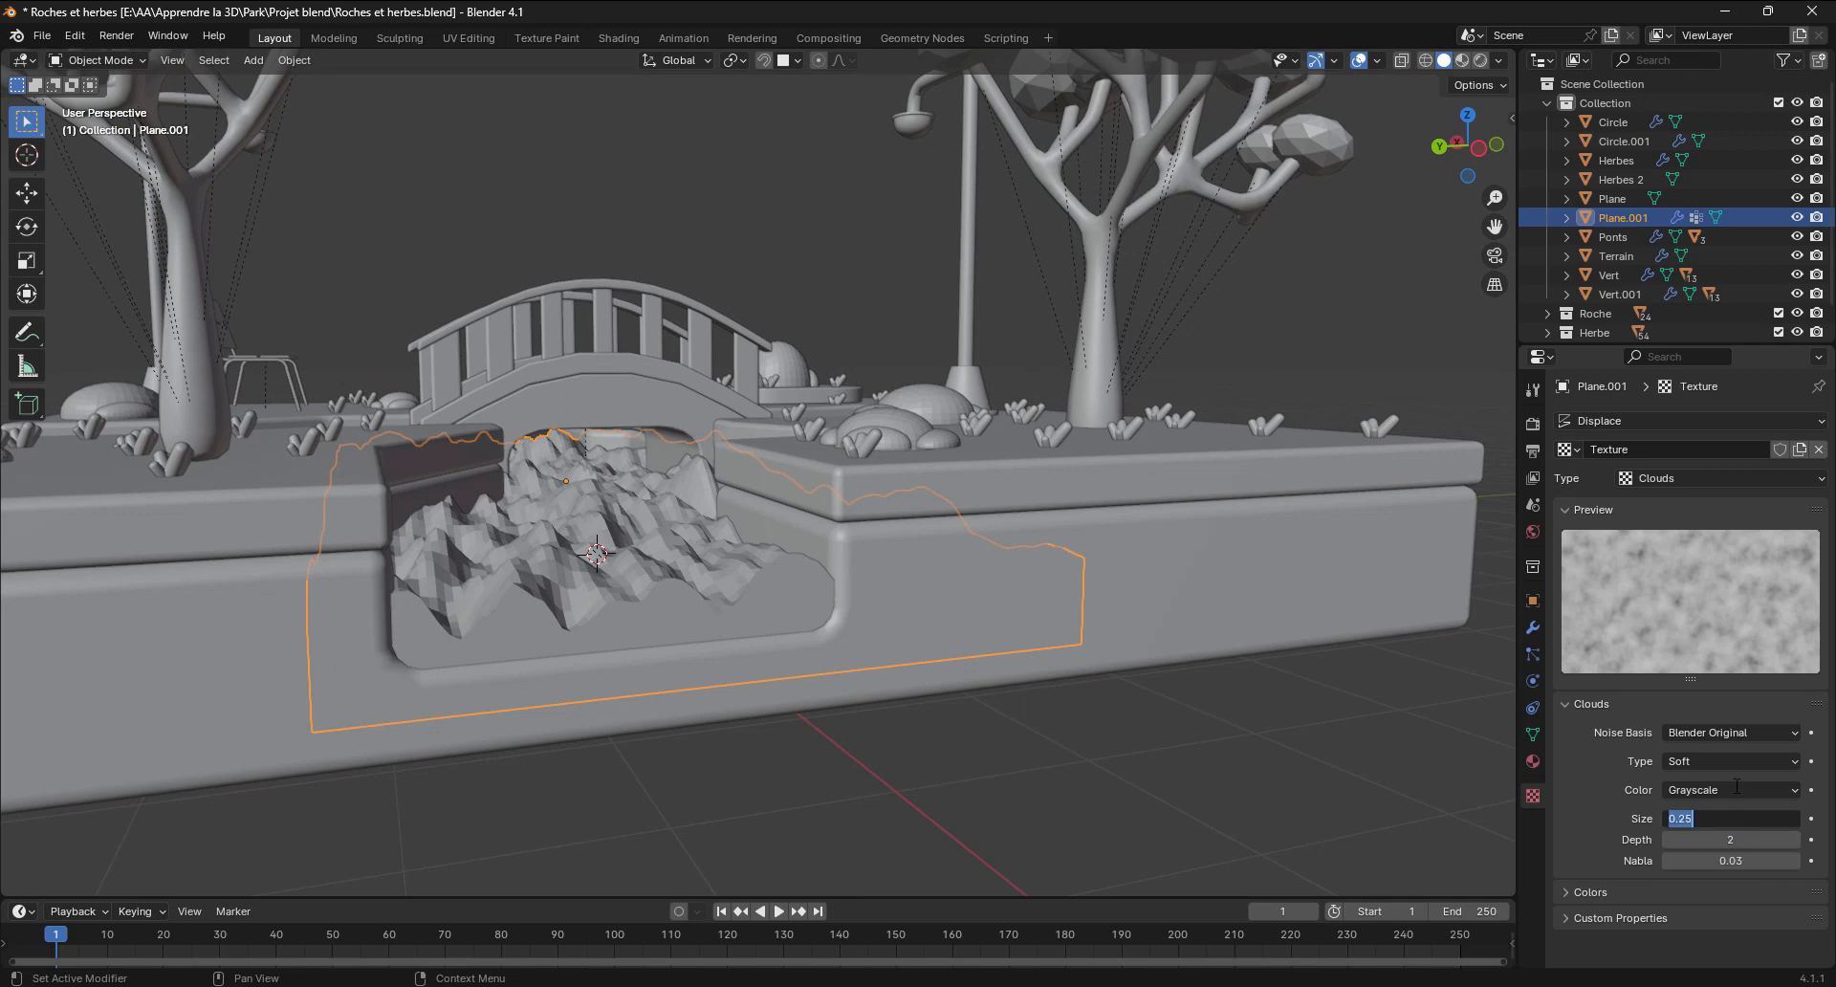
text(.5)
key(Return)
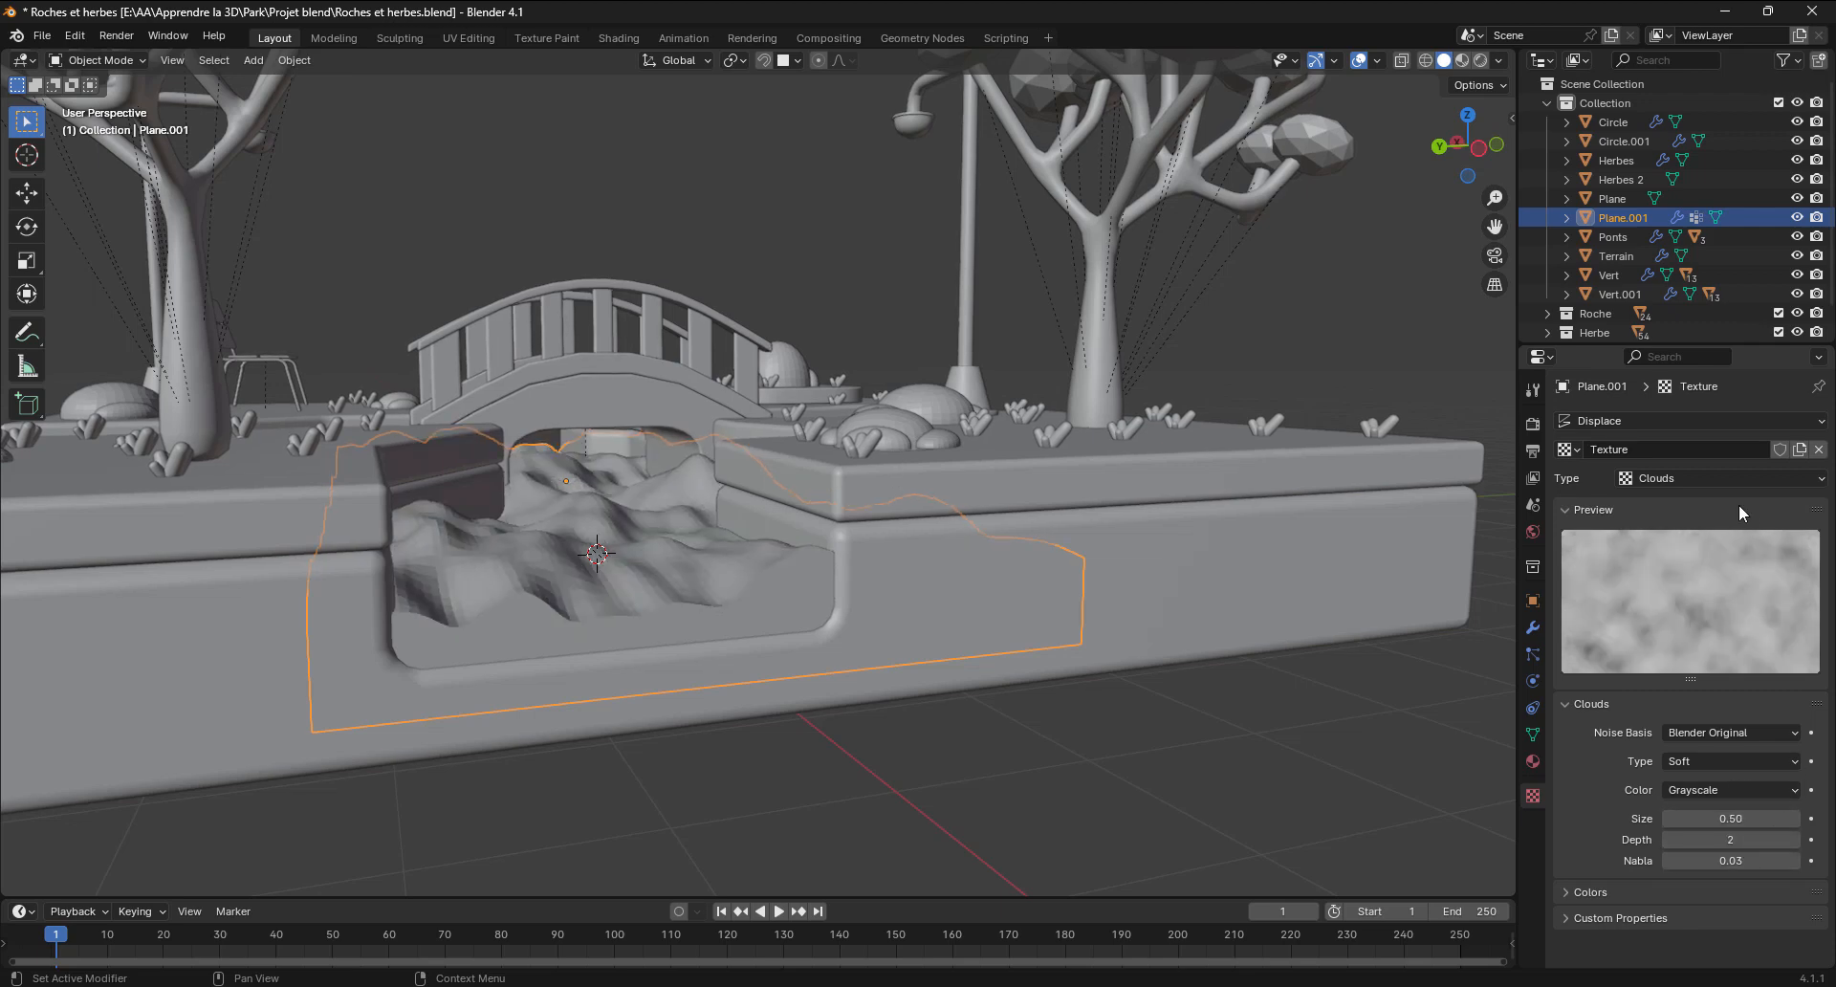
Lower the water block's Displace strength to 0.25
click(1533, 629)
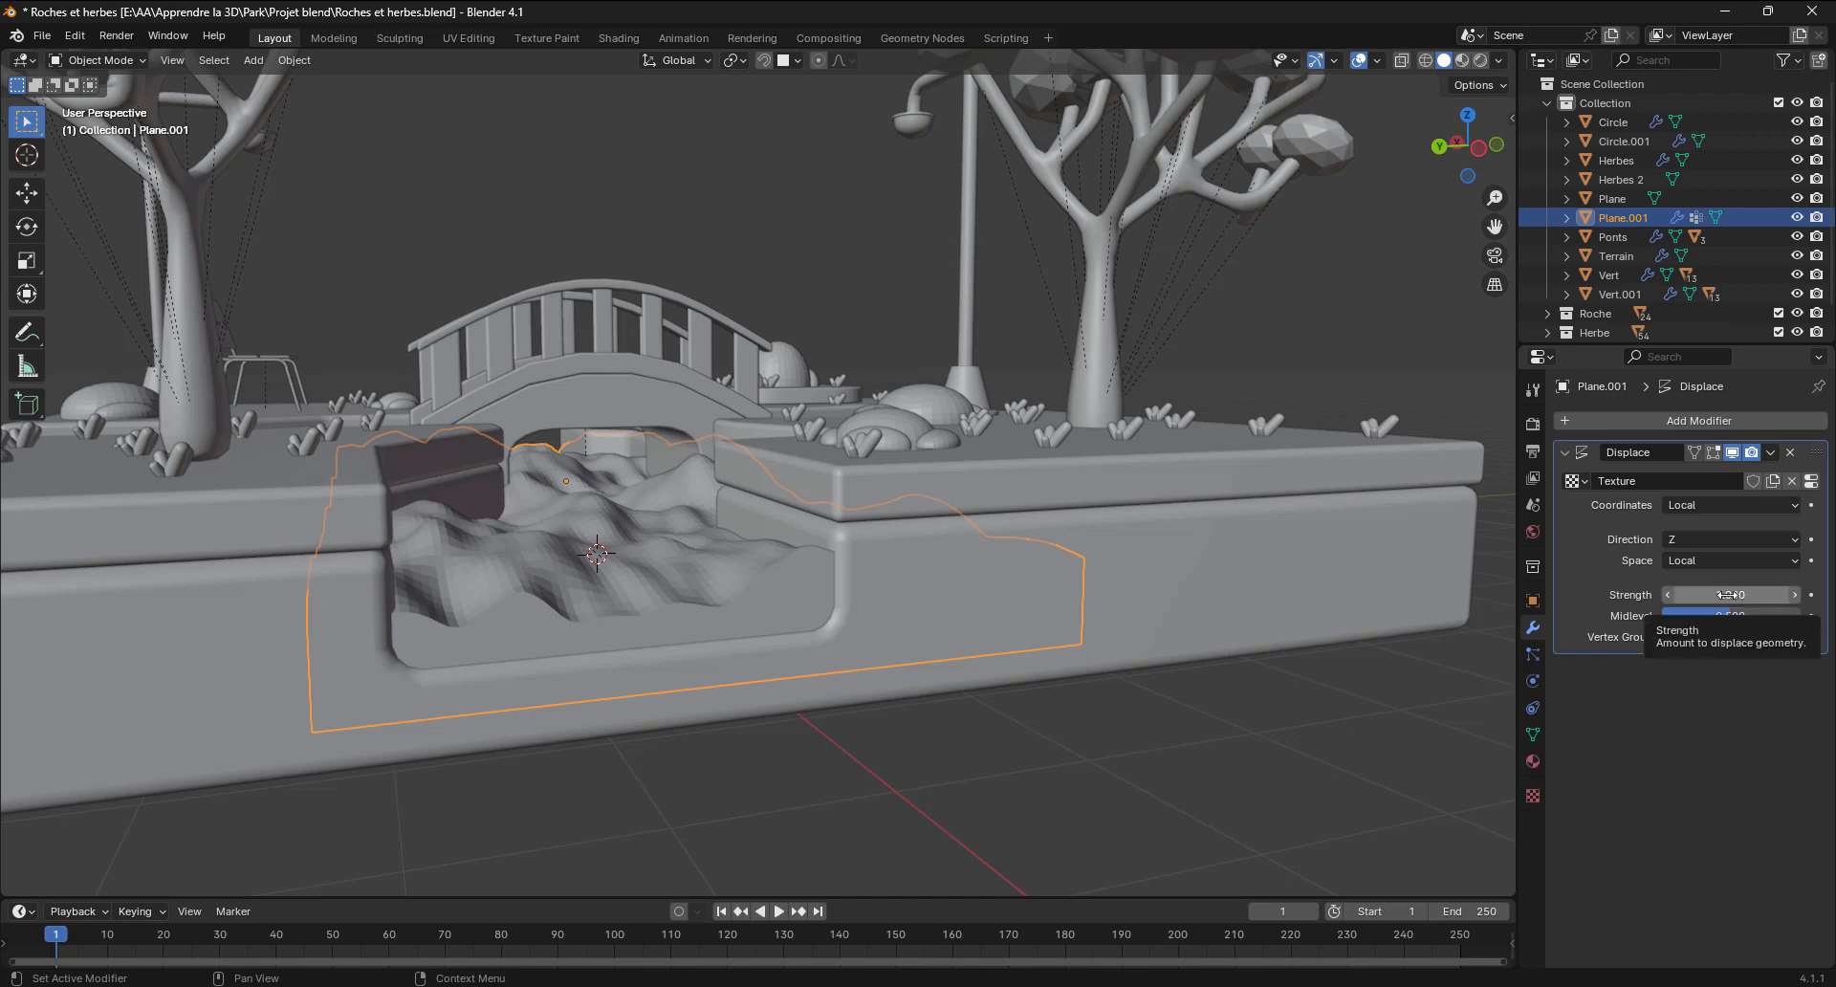
drag(1727, 595, 1683, 594)
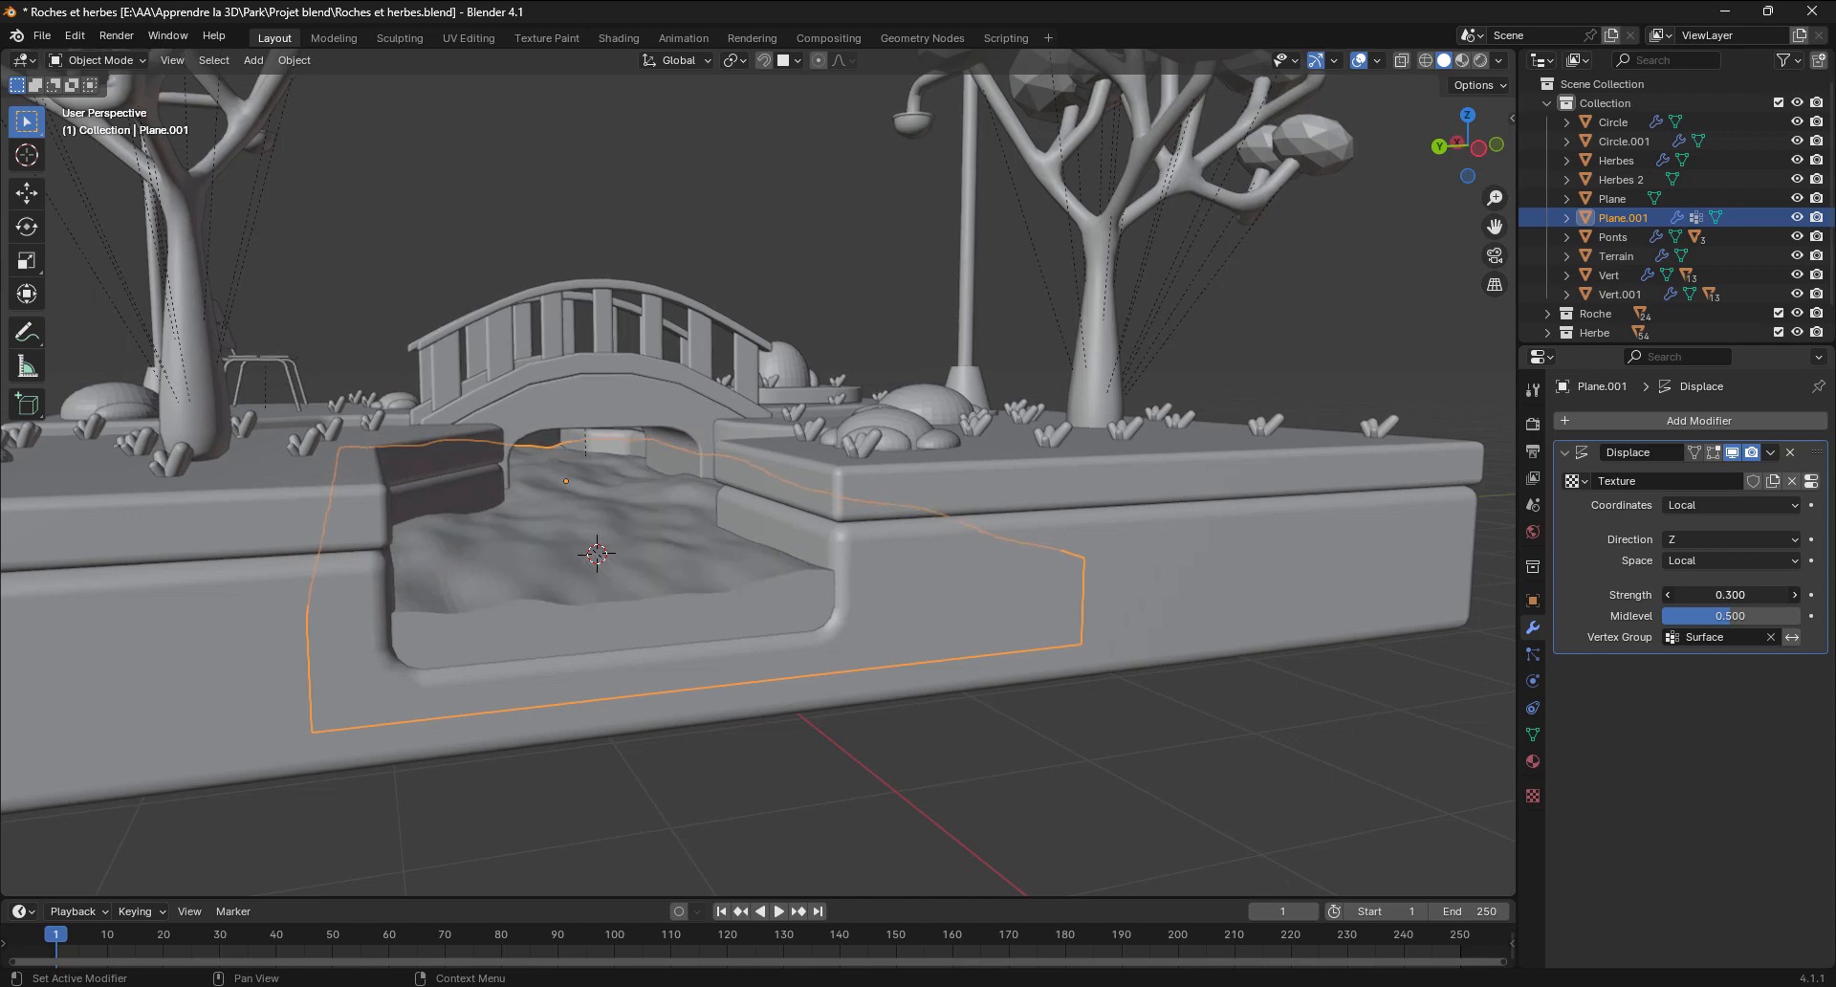
click(1731, 595)
text(.25)
key(Return)
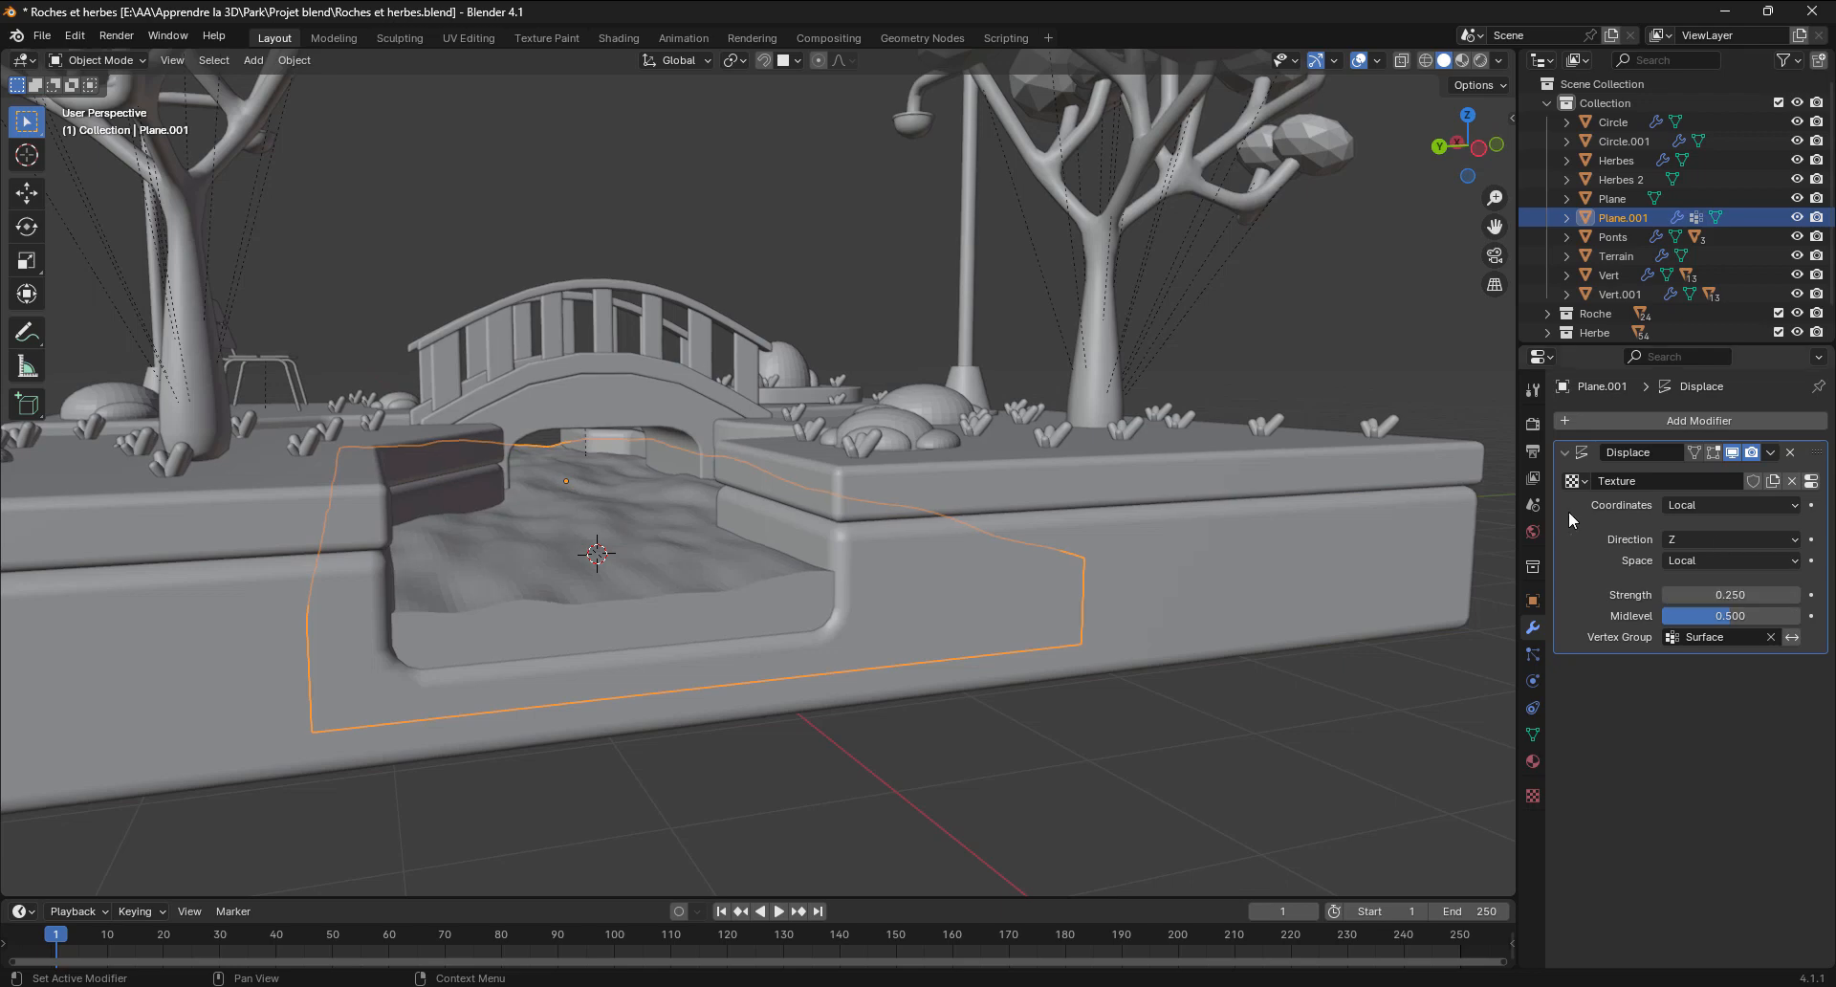
Reduce the Clouds texture size of the water's Displace modifier to 0.35
middle_drag(650, 578, 832, 674)
scroll(733, 537, down, 6)
click(1533, 735)
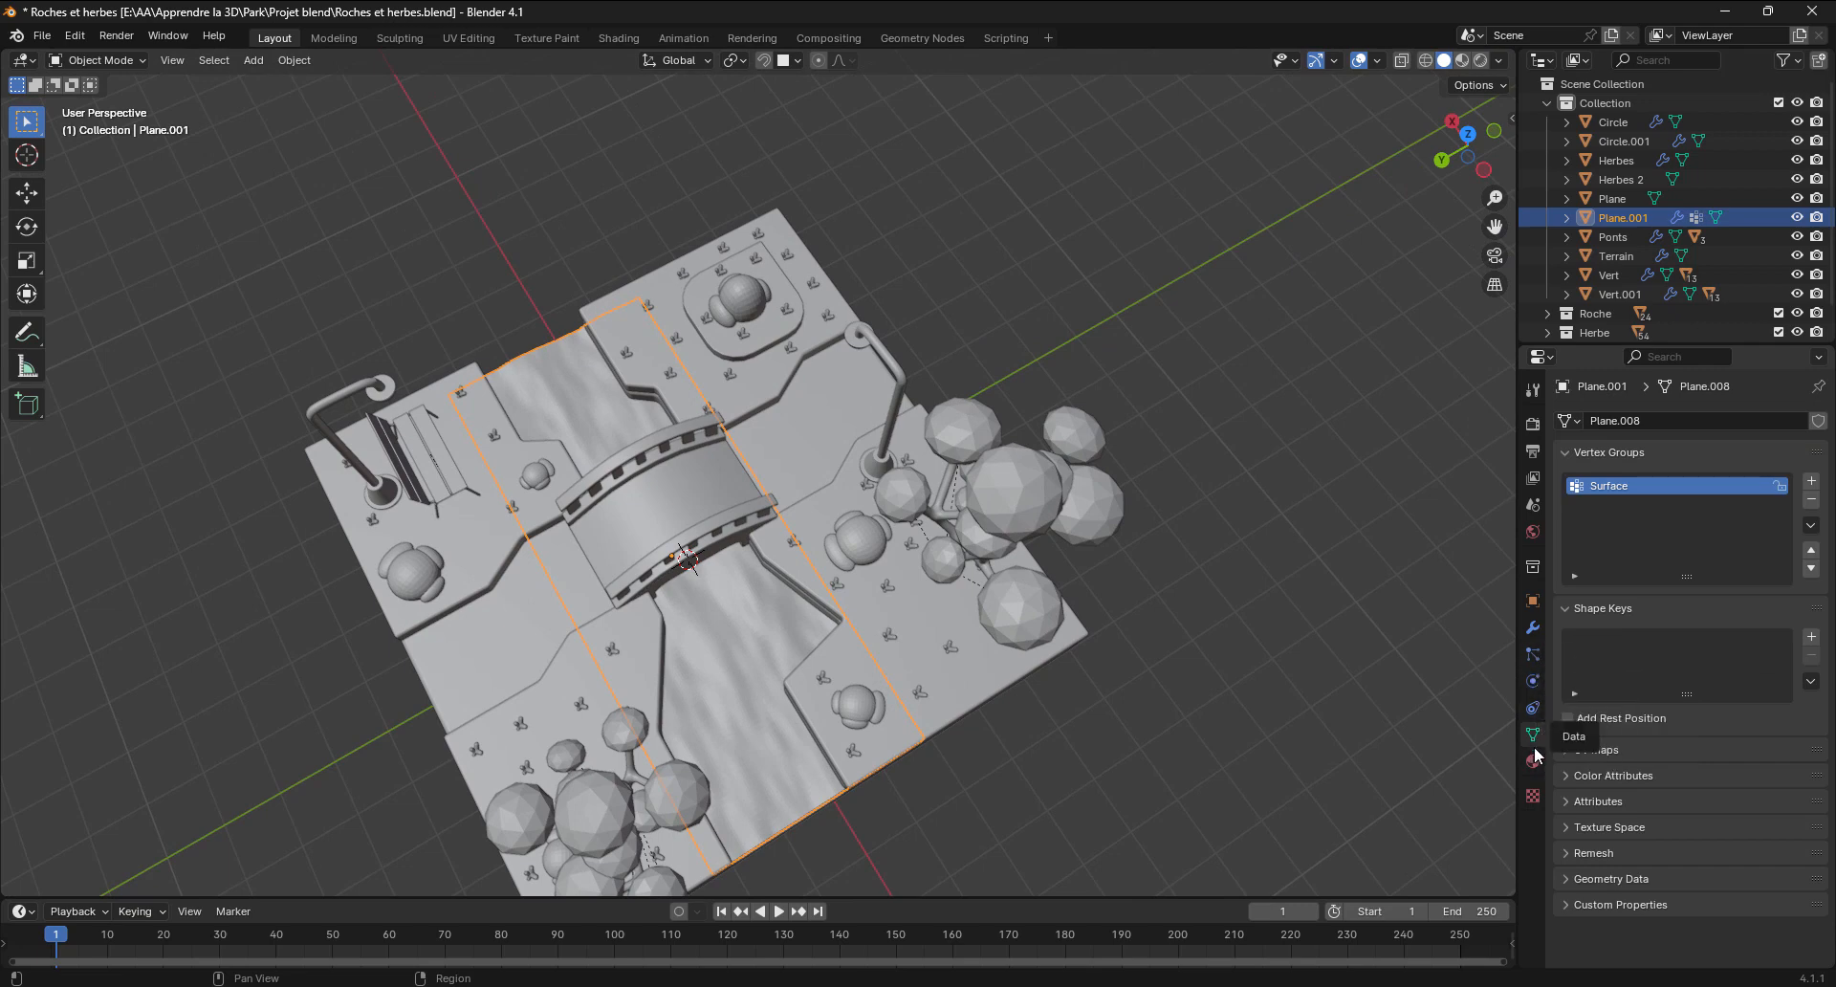
click(1533, 795)
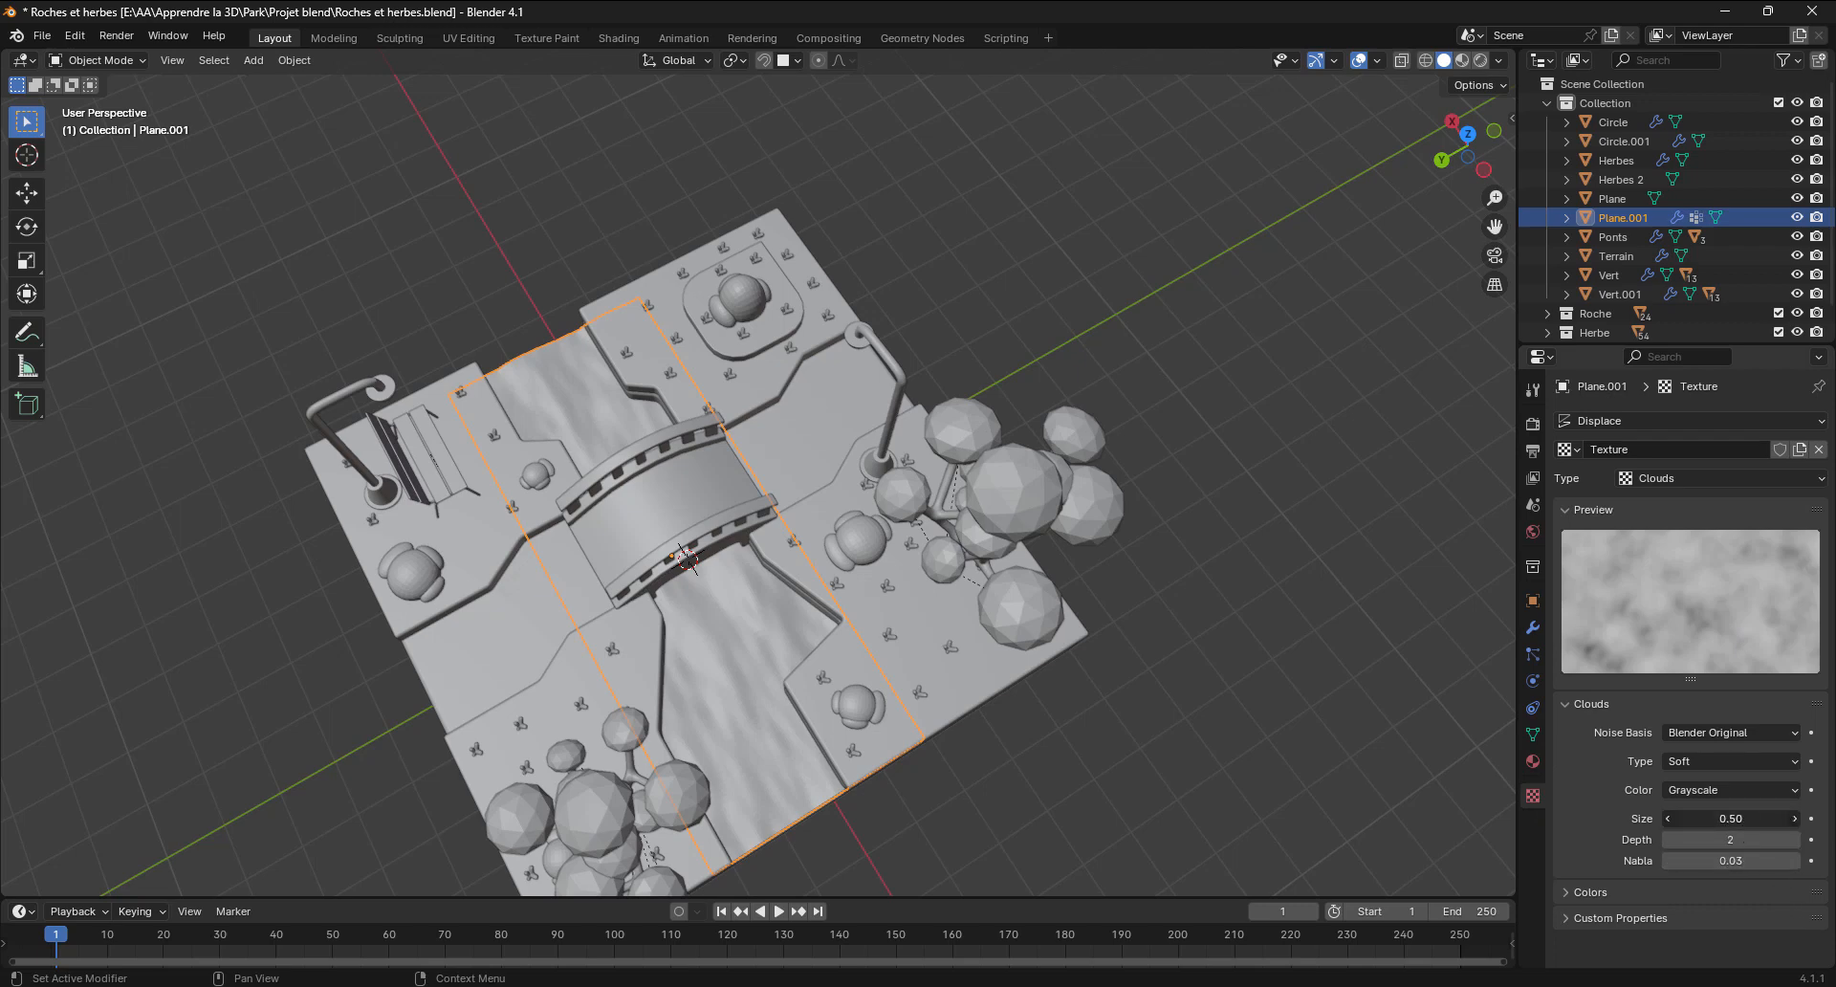
drag(1731, 819, 1683, 819)
middle_drag(868, 775, 781, 615)
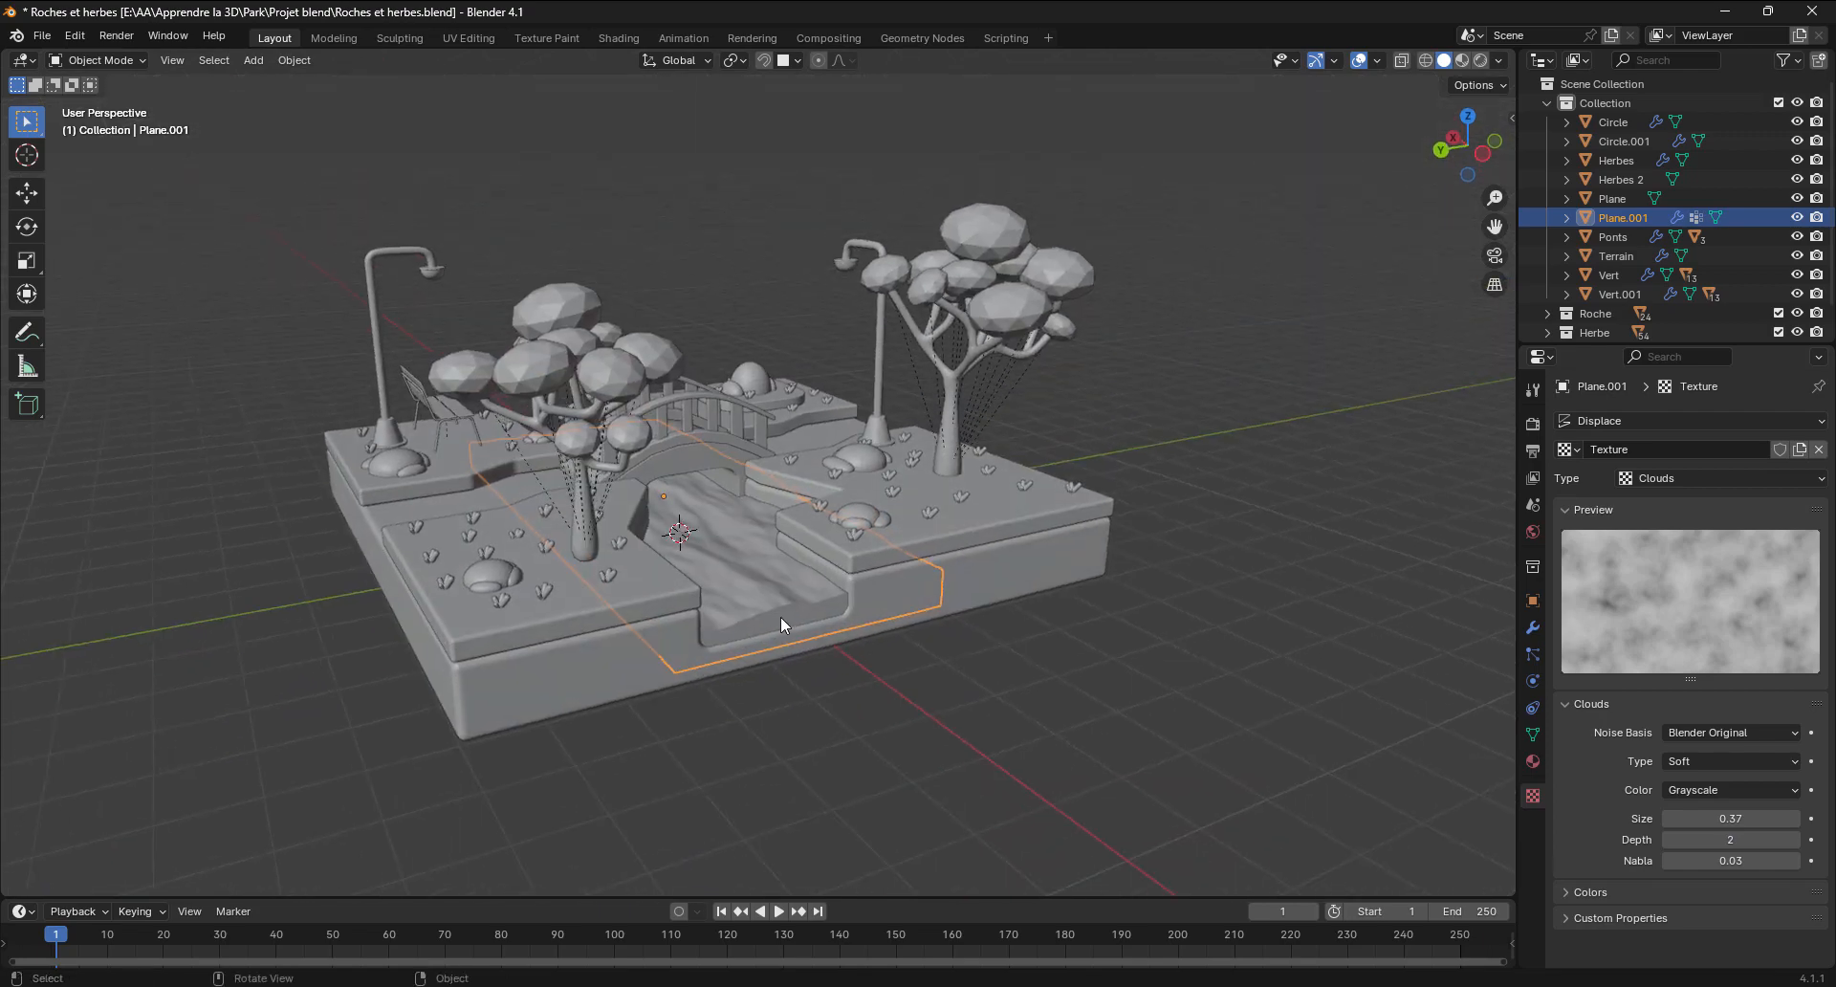
scroll(864, 713, up, 5)
middle_drag(863, 713, 840, 698)
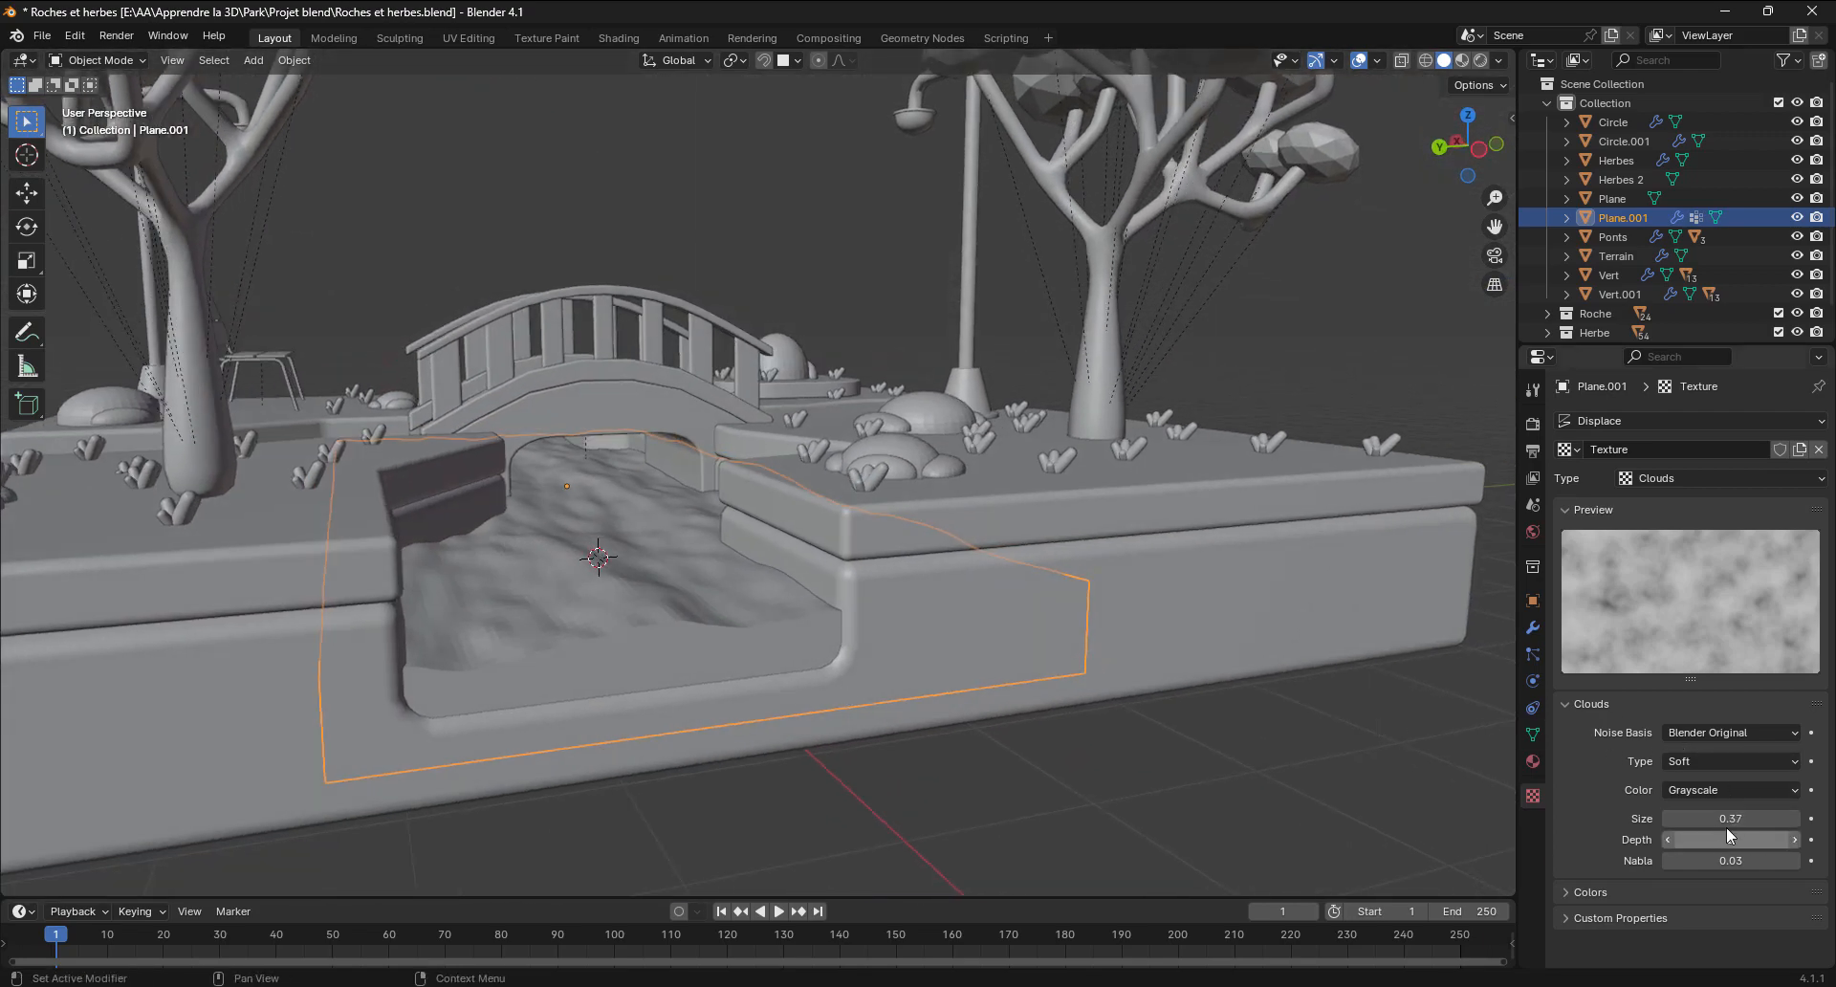
mouse_move(1725, 820)
mouse_down()
mouse_move(1685, 821)
mouse_move(1716, 821)
mouse_up()
mouse_move(1182, 664)
middle_down()
mouse_move(1162, 645)
mouse_move(1157, 694)
mouse_move(1168, 652)
middle_up()
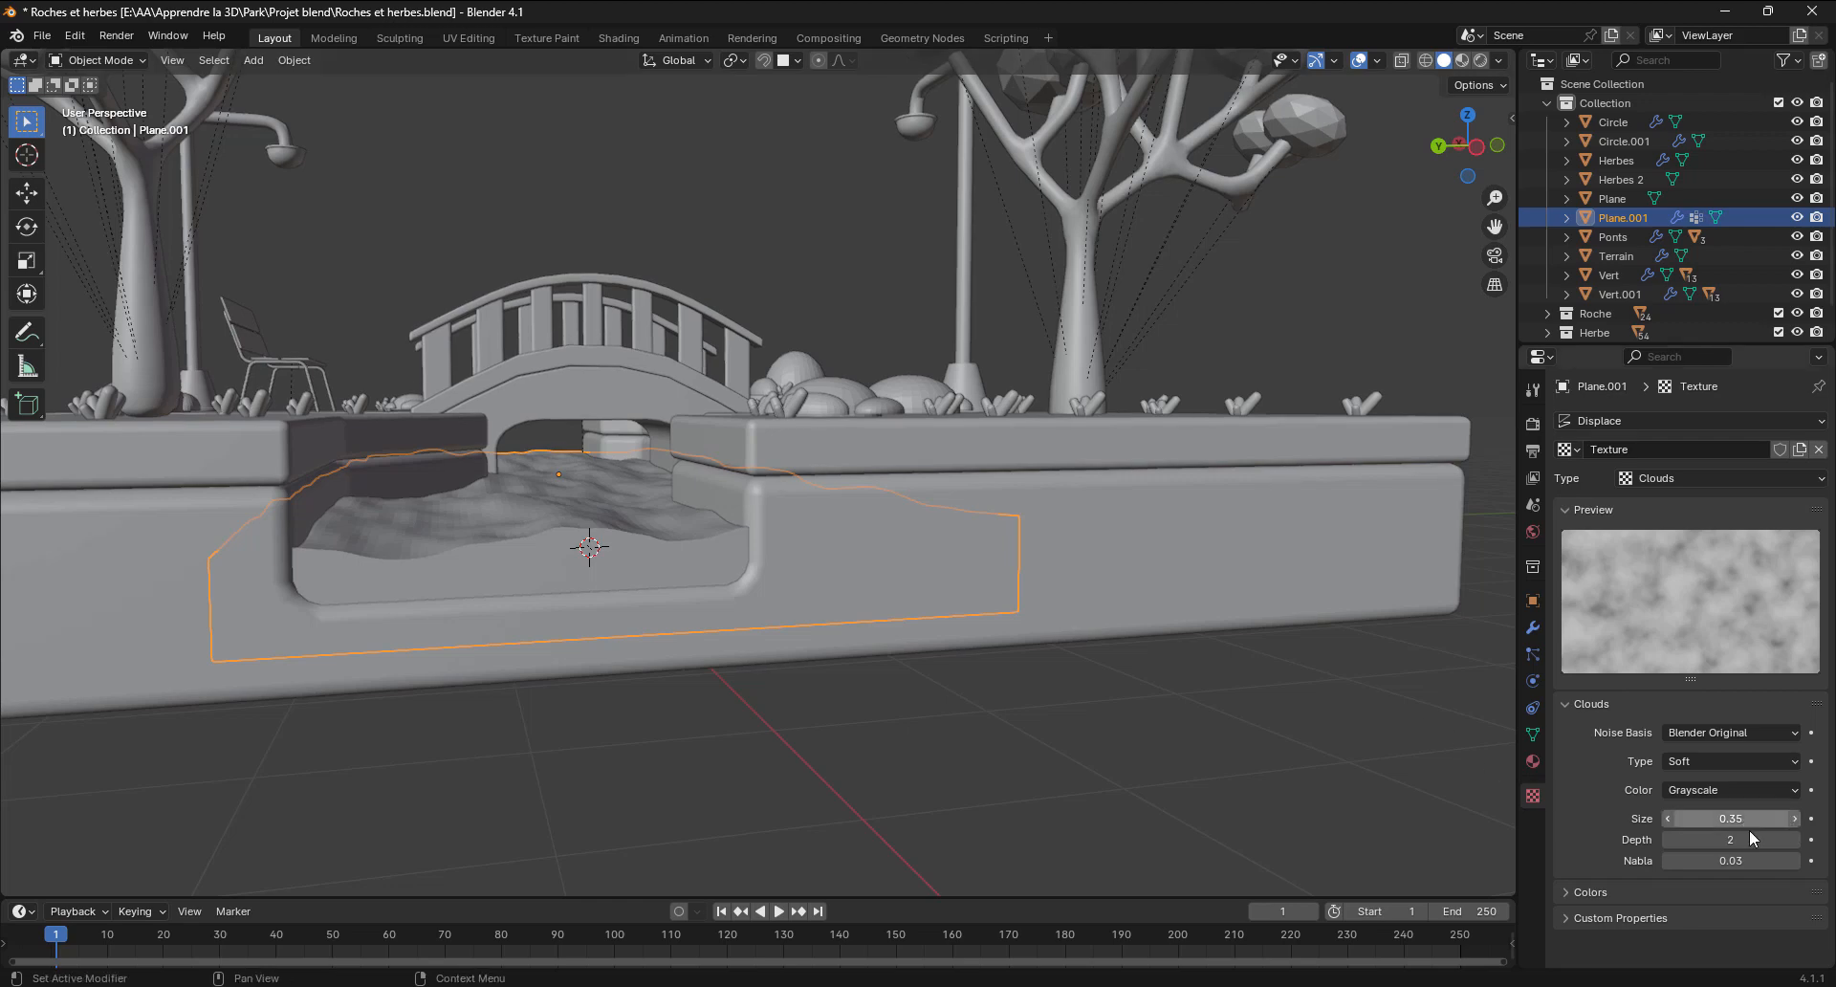
Try a Clouds texture depth of 3, and settle on a depth of 1 for smoother waves
click(1795, 840)
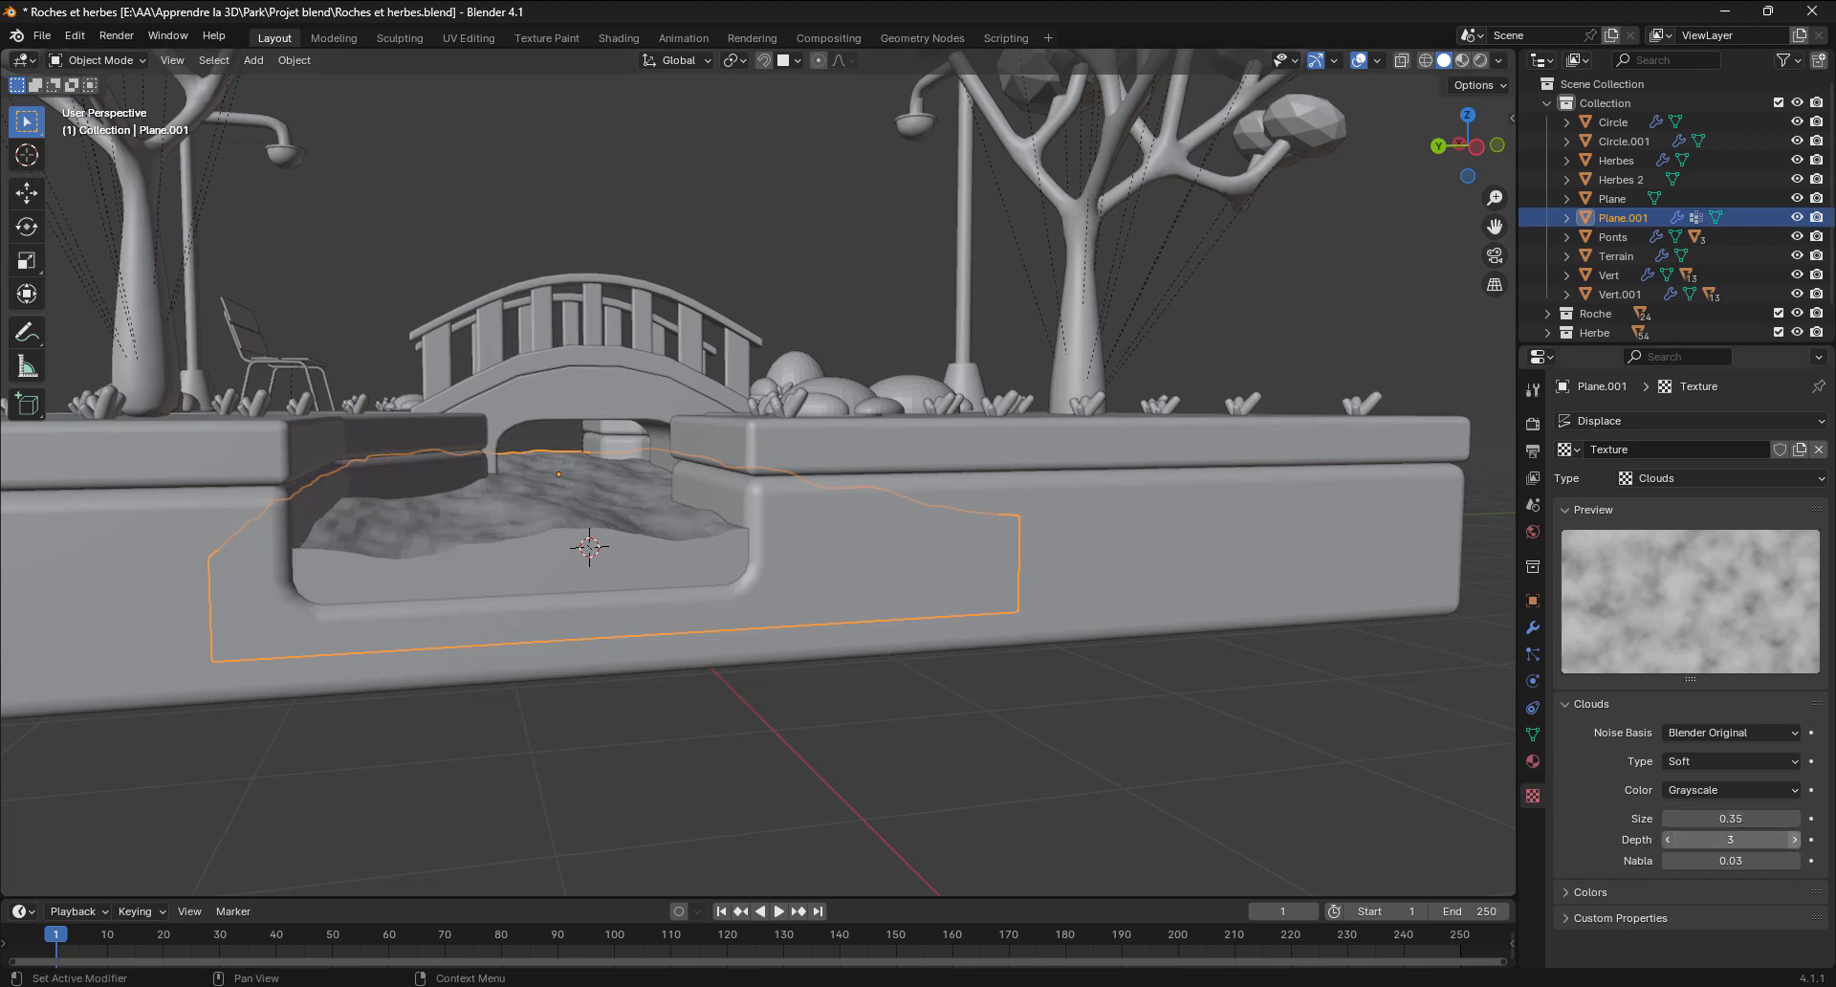
middle_drag(1168, 680, 714, 566)
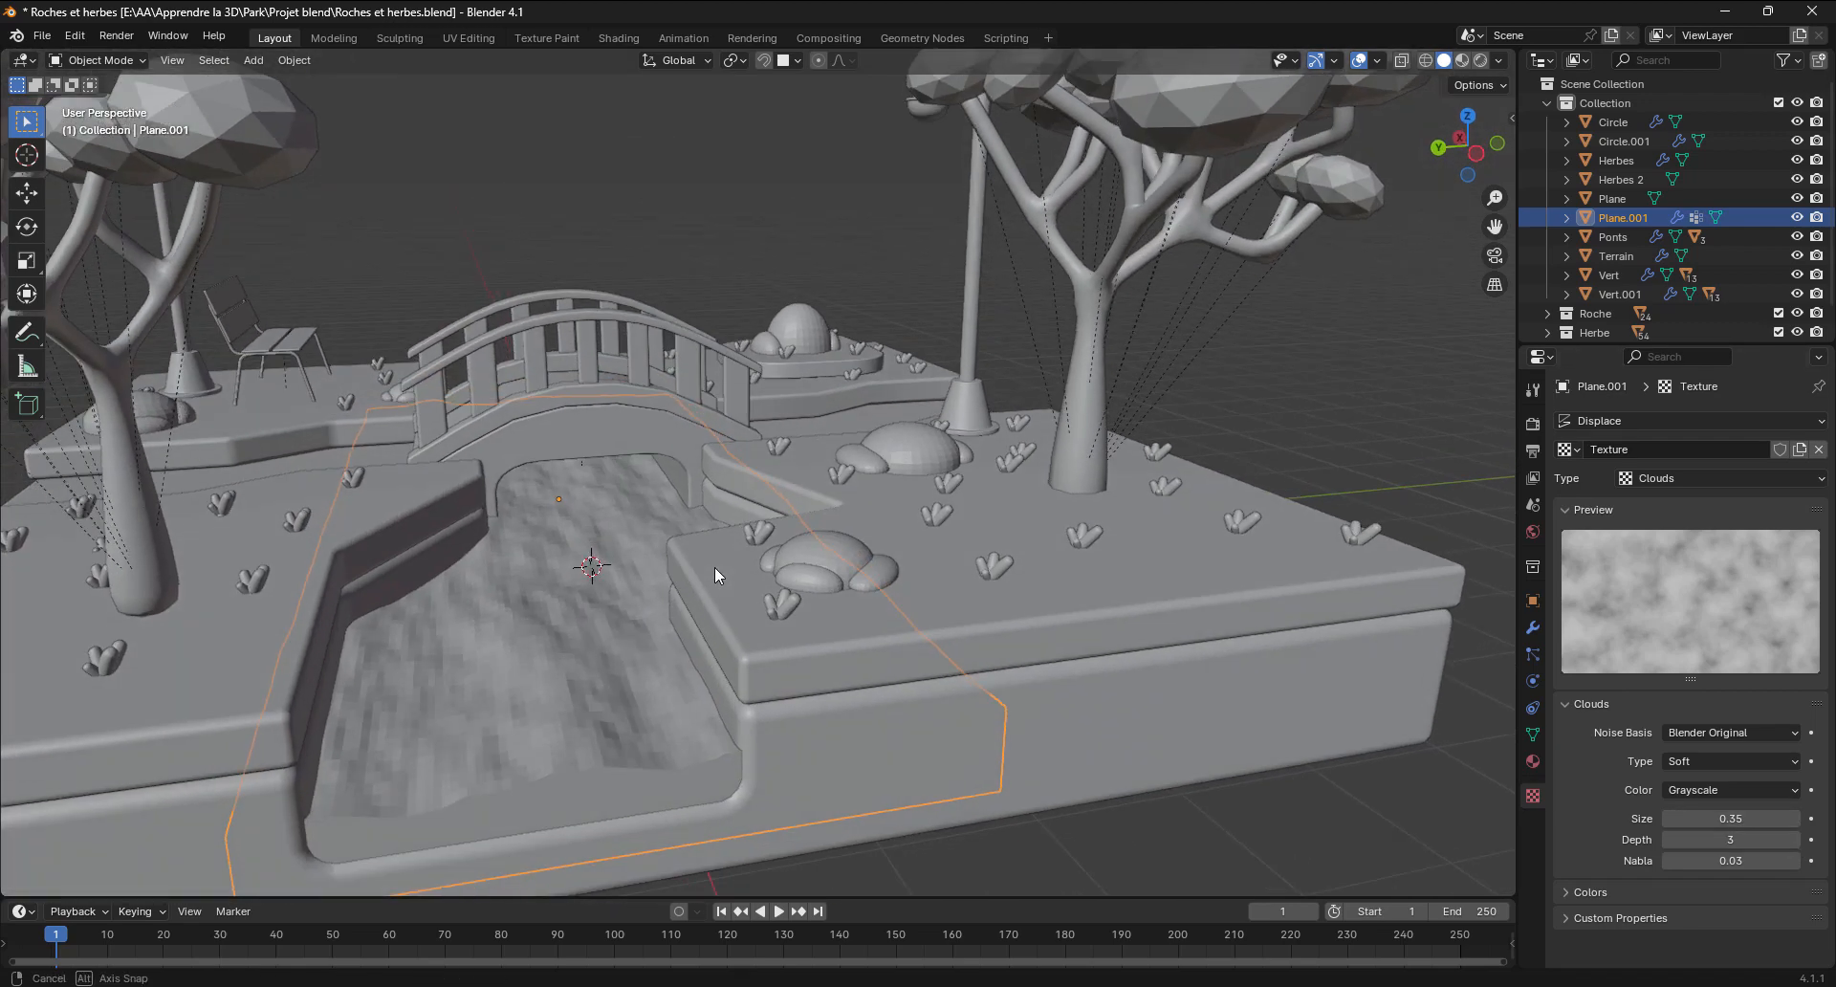
click(1667, 841)
click(1668, 840)
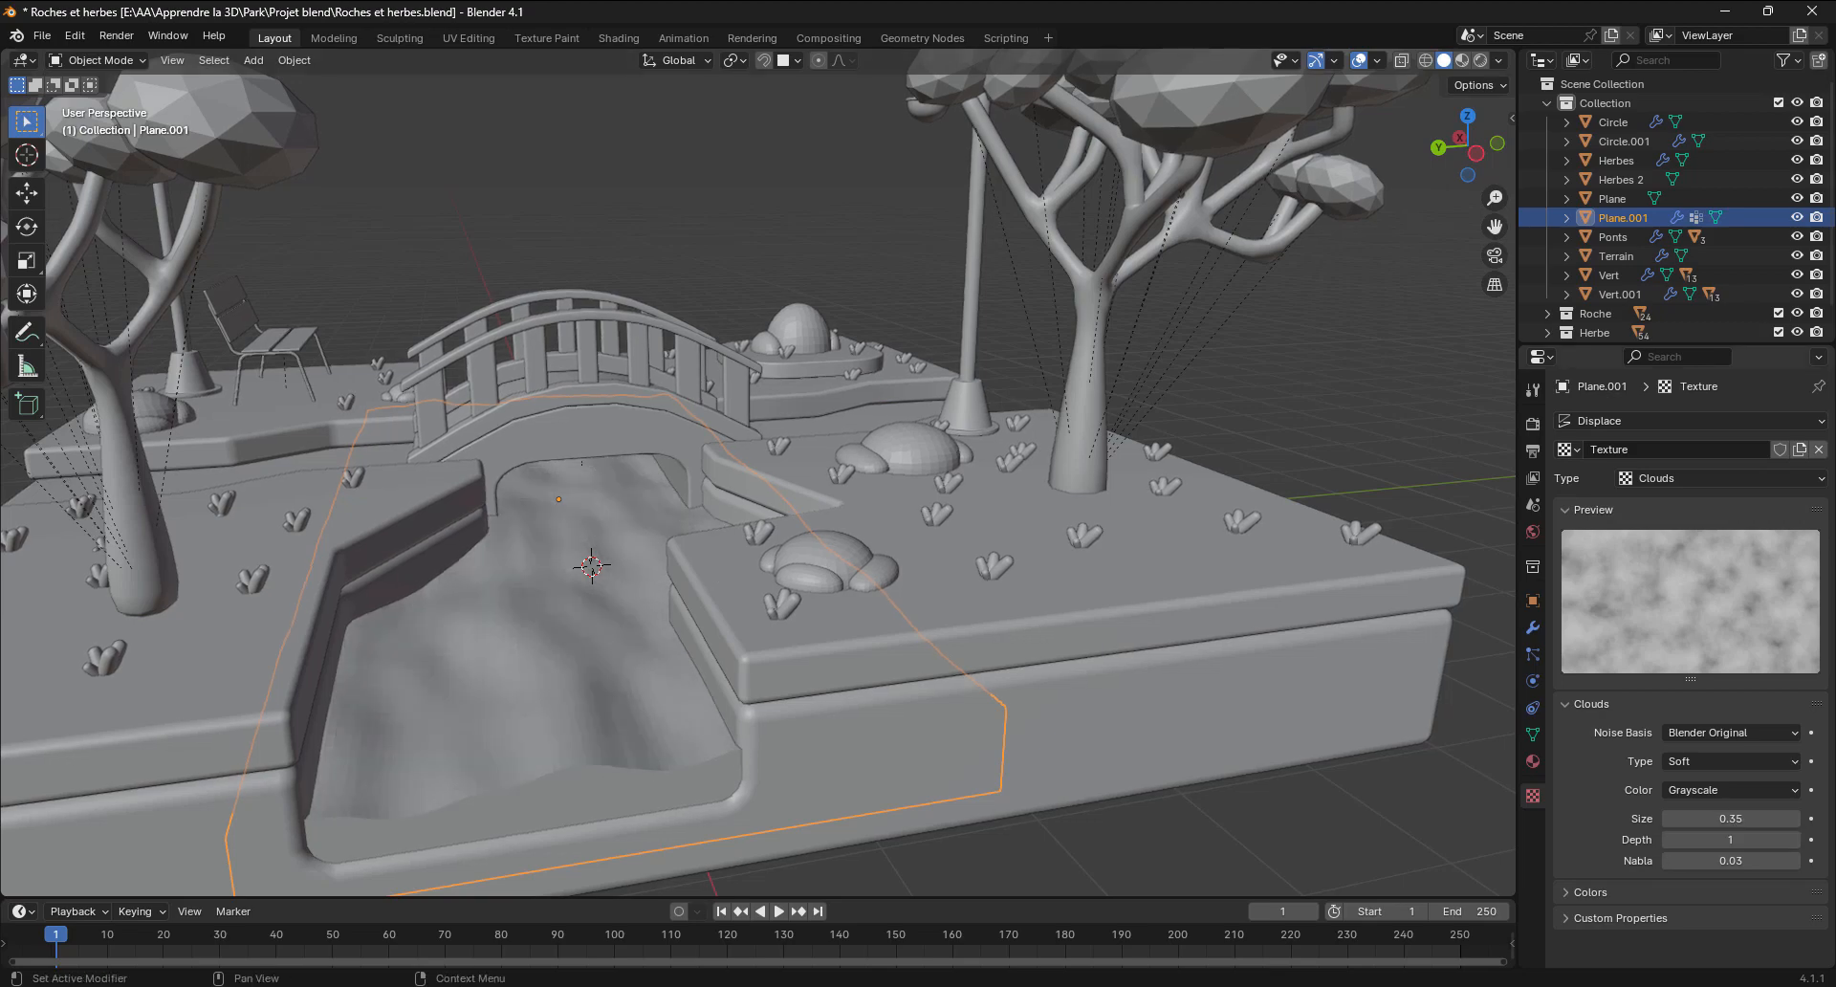
middle_drag(874, 593, 887, 570)
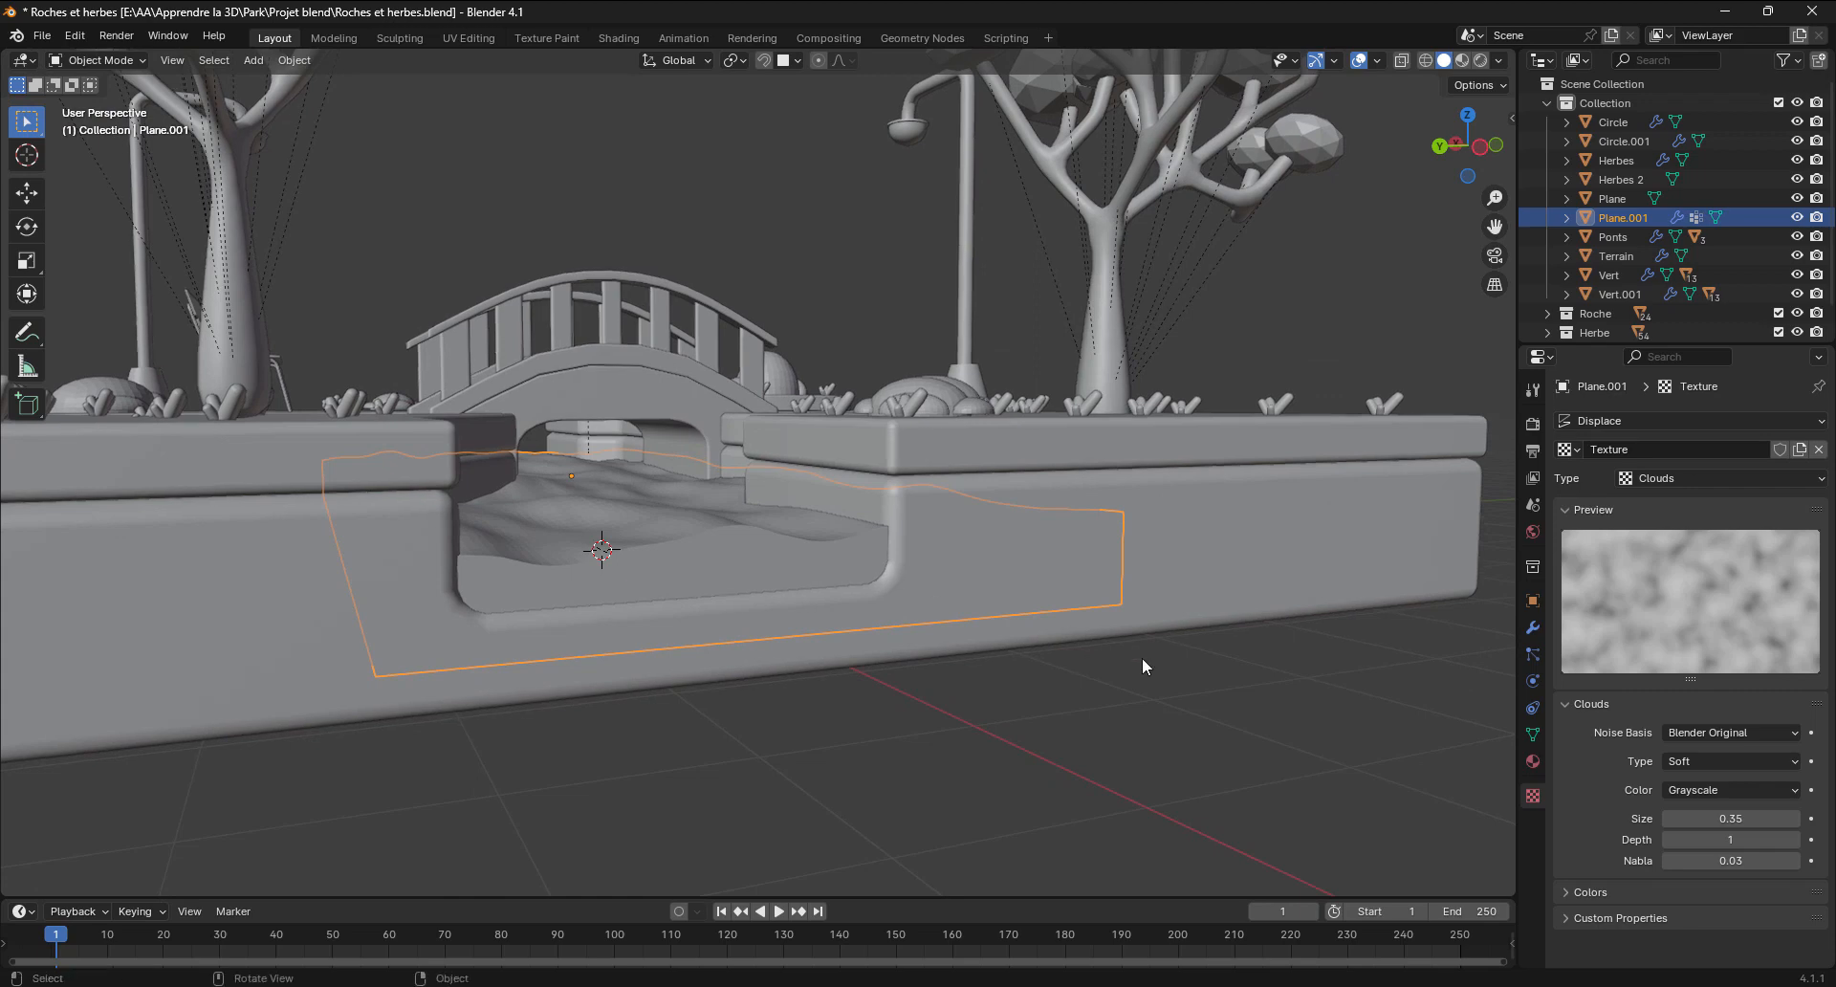
Fine-tune the Clouds texture size of the water surface to 0.34
click(1794, 819)
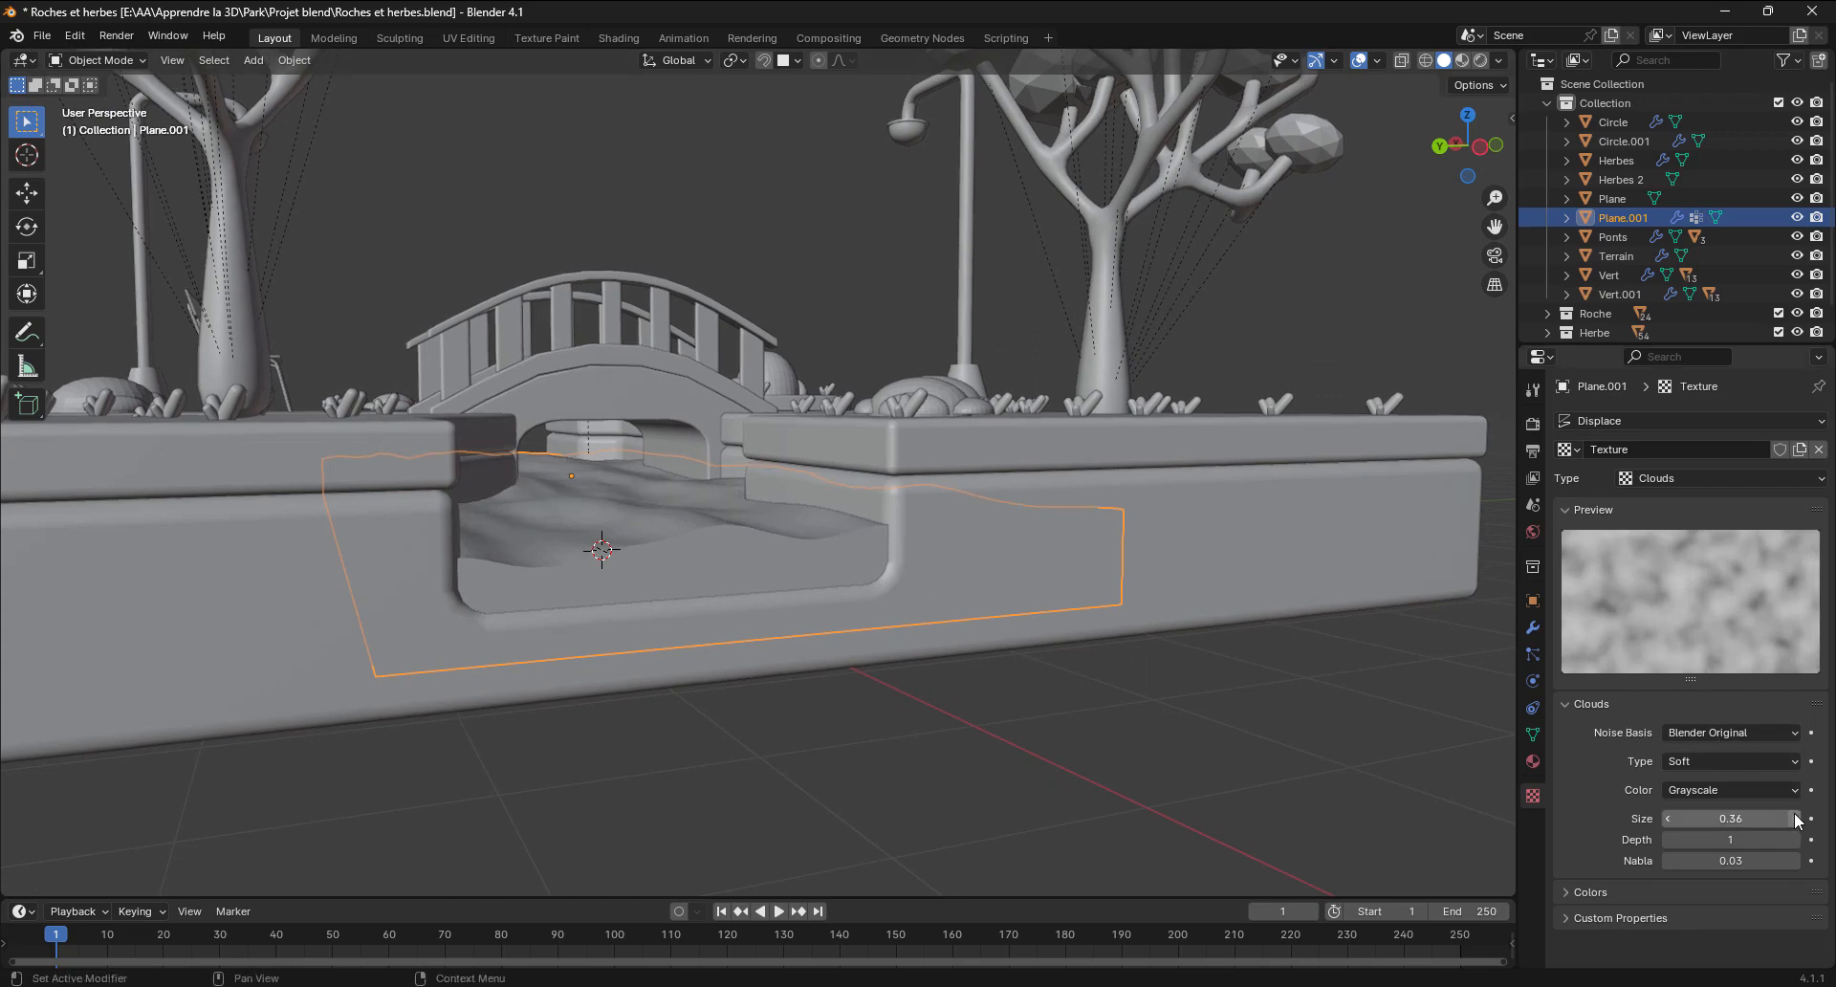
click(1794, 820)
click(1667, 818)
click(1668, 818)
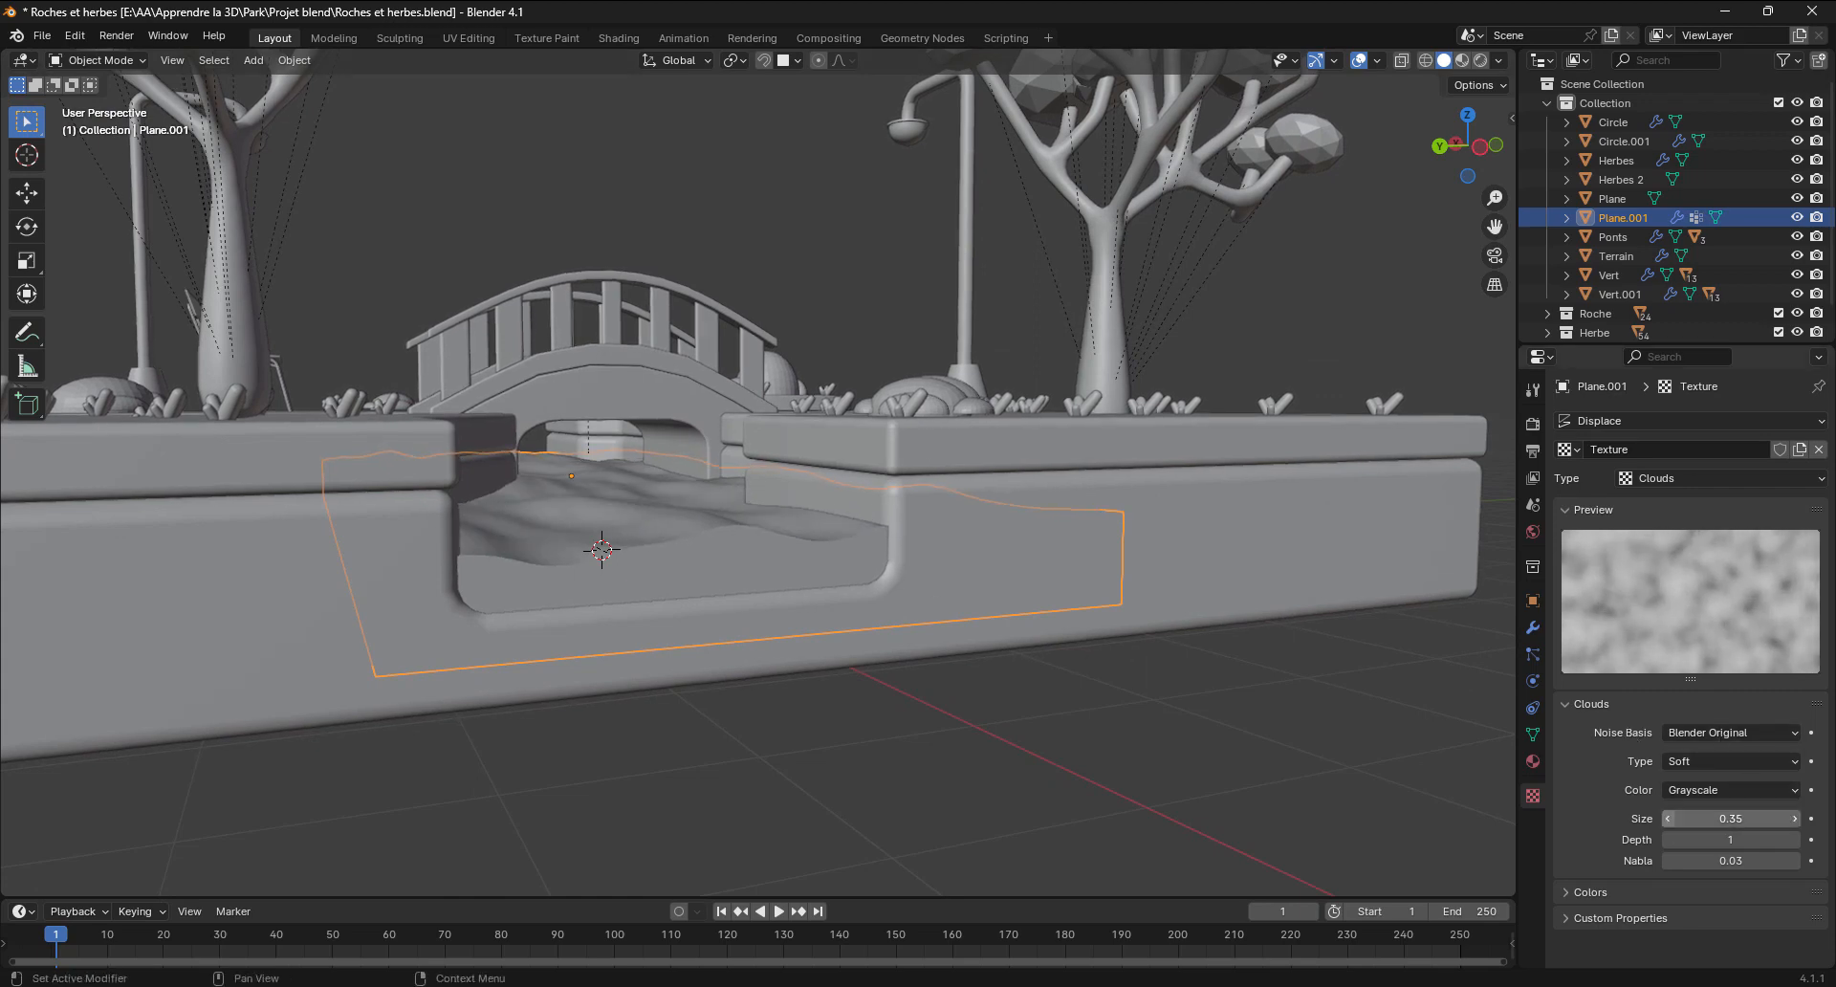
click(1668, 817)
middle_drag(846, 456, 725, 598)
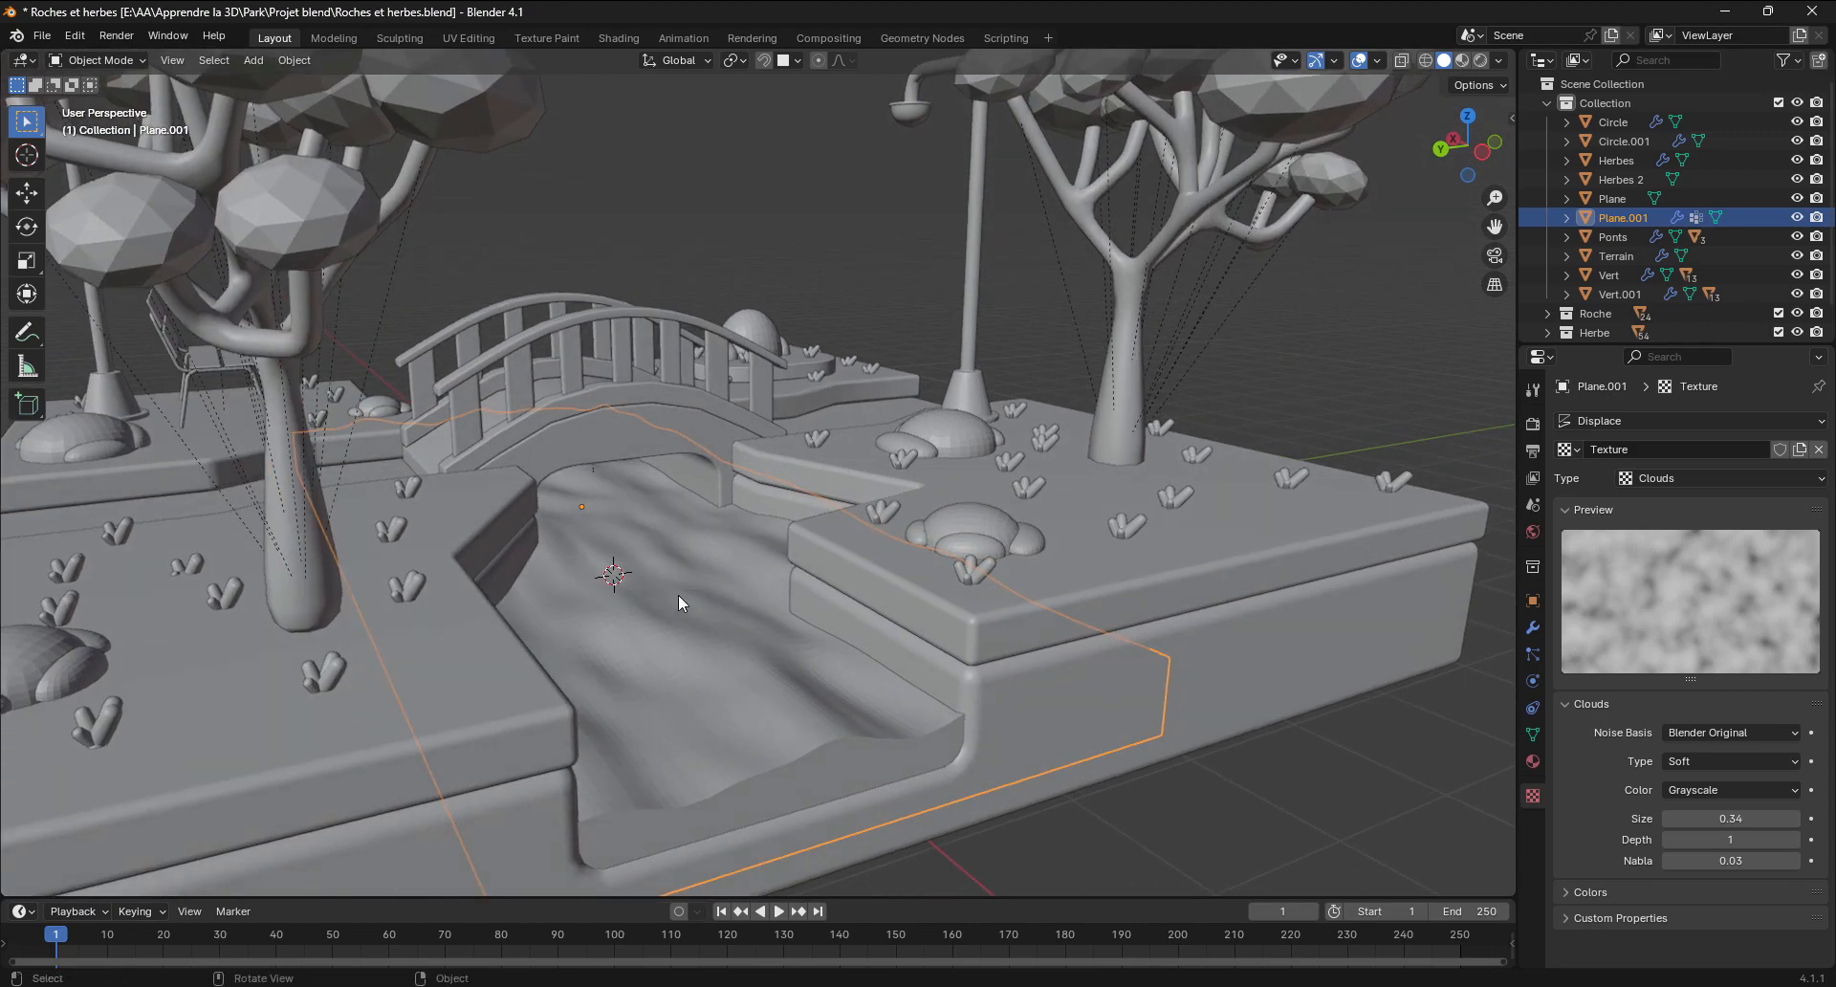
Try smooth shading on the water block and revert it to flat shading
right_click(679, 602)
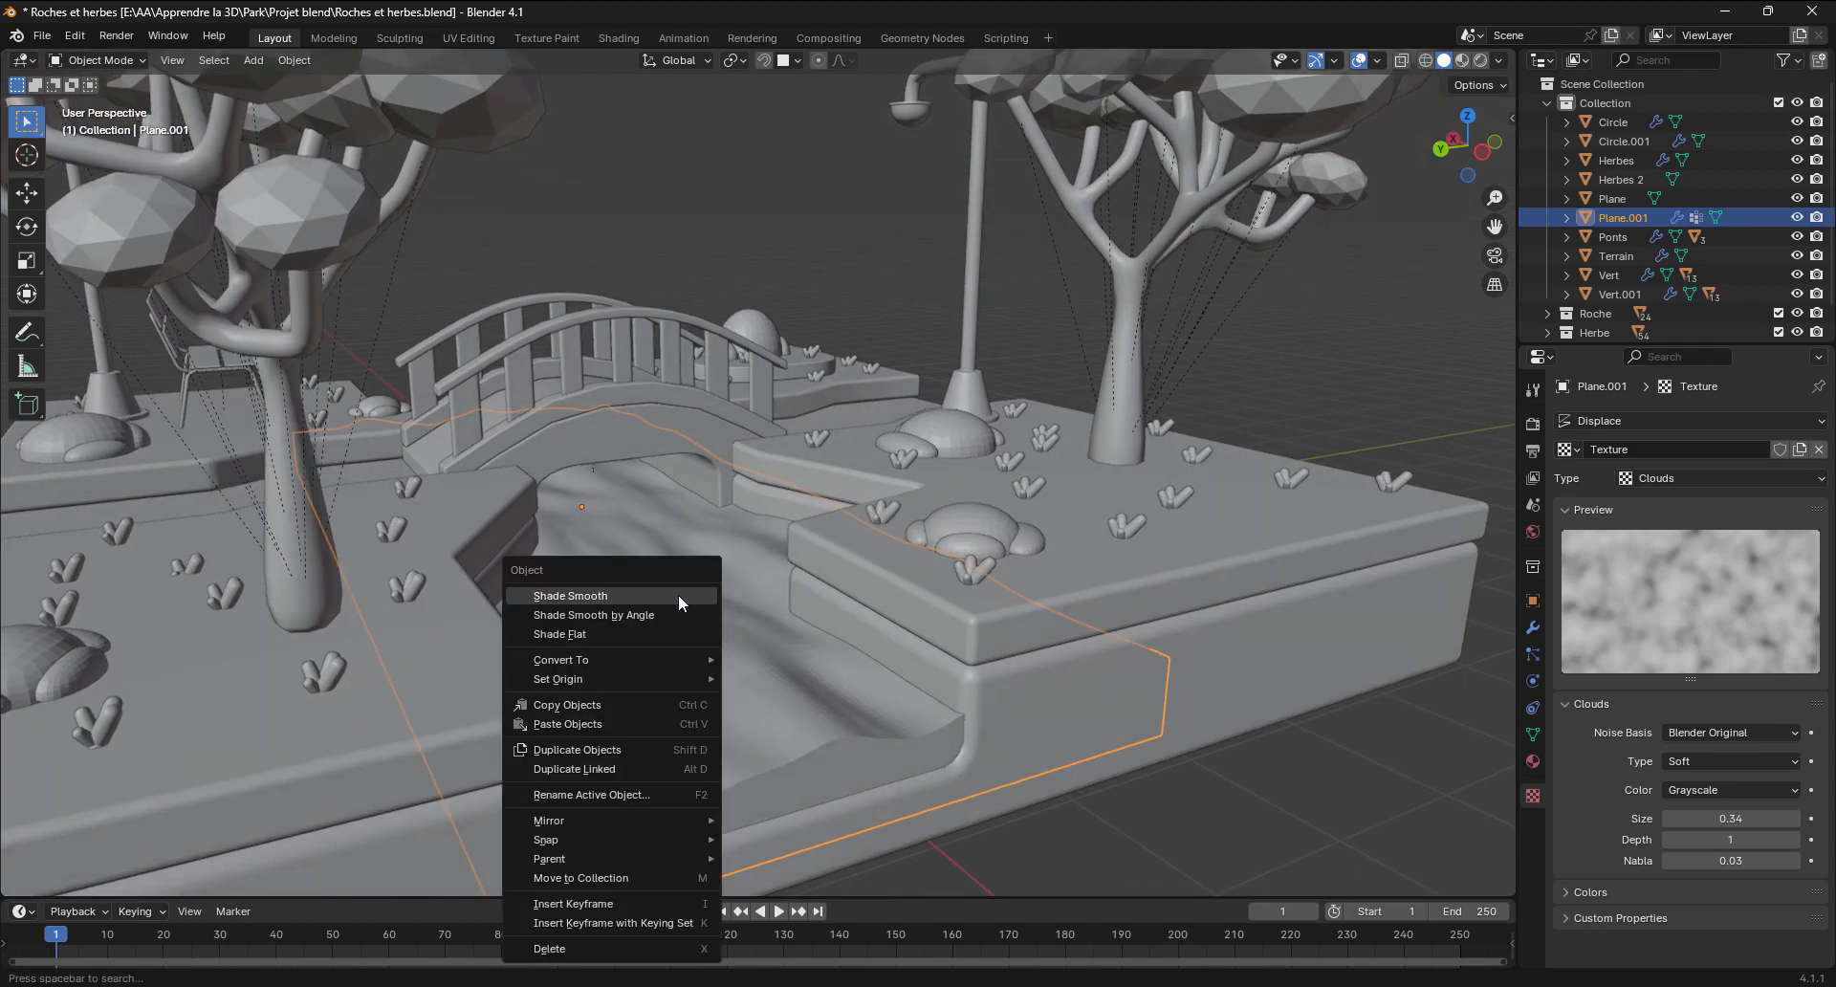
click(607, 595)
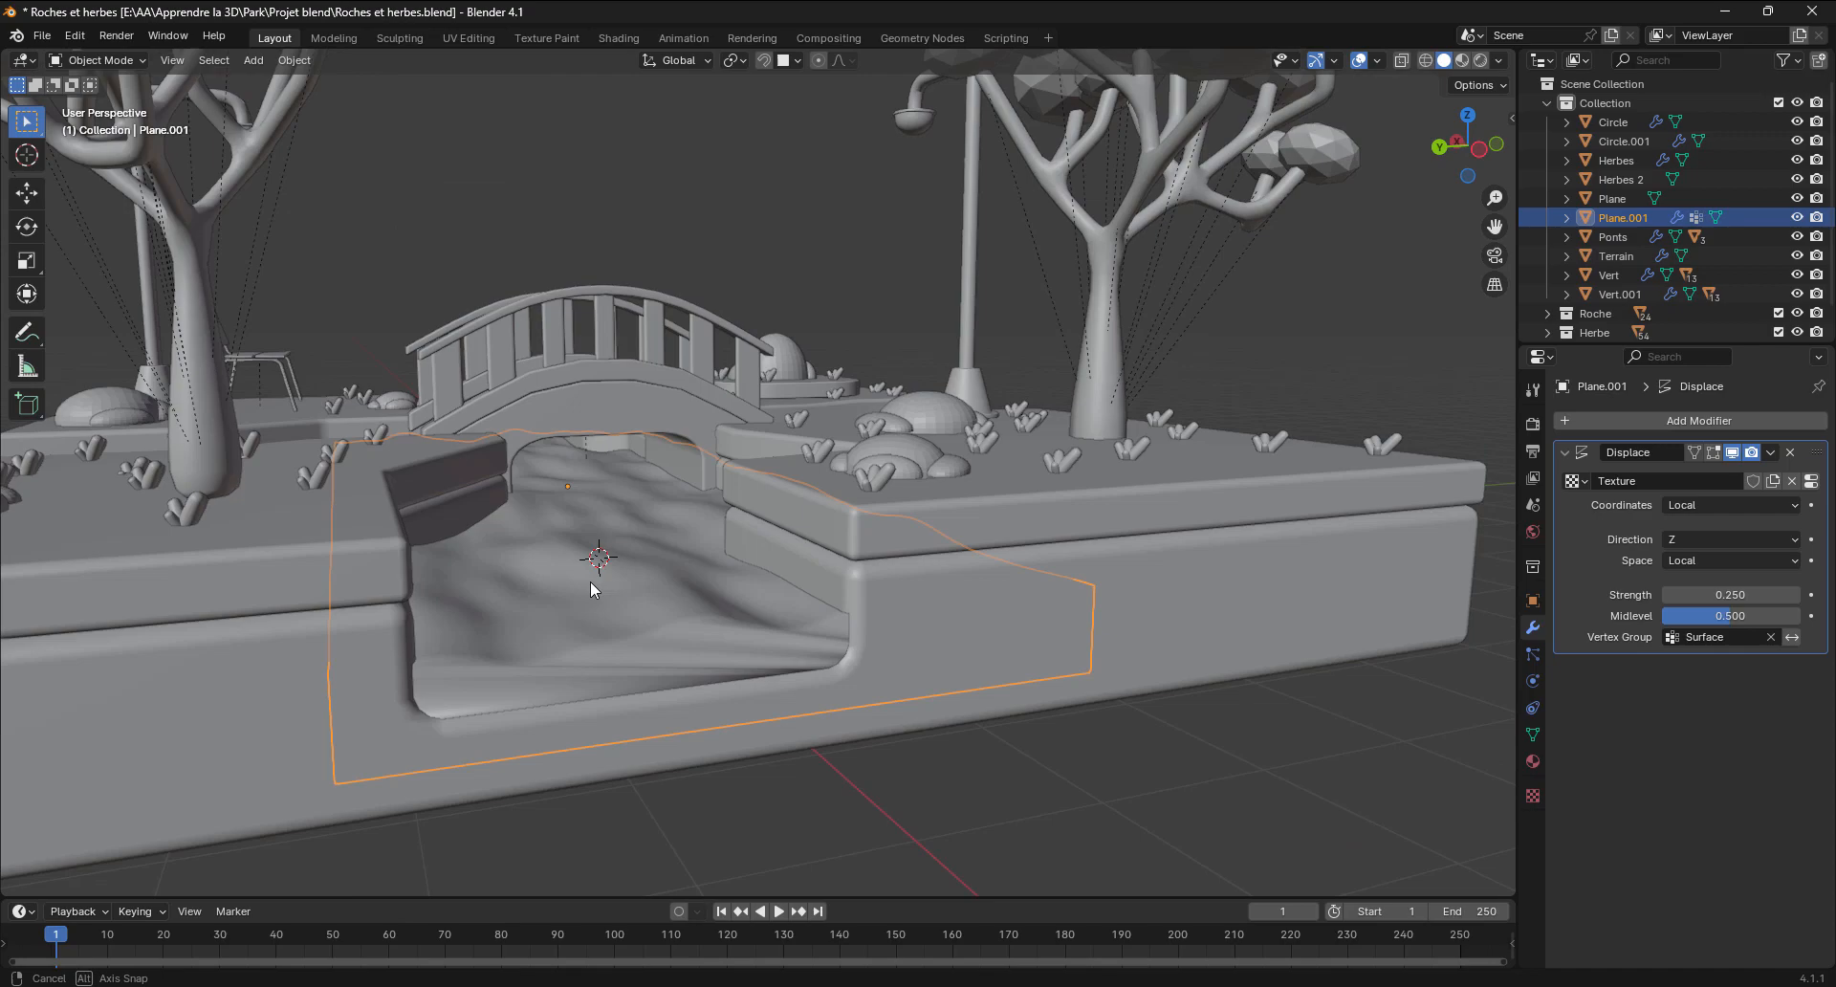
right_click(604, 564)
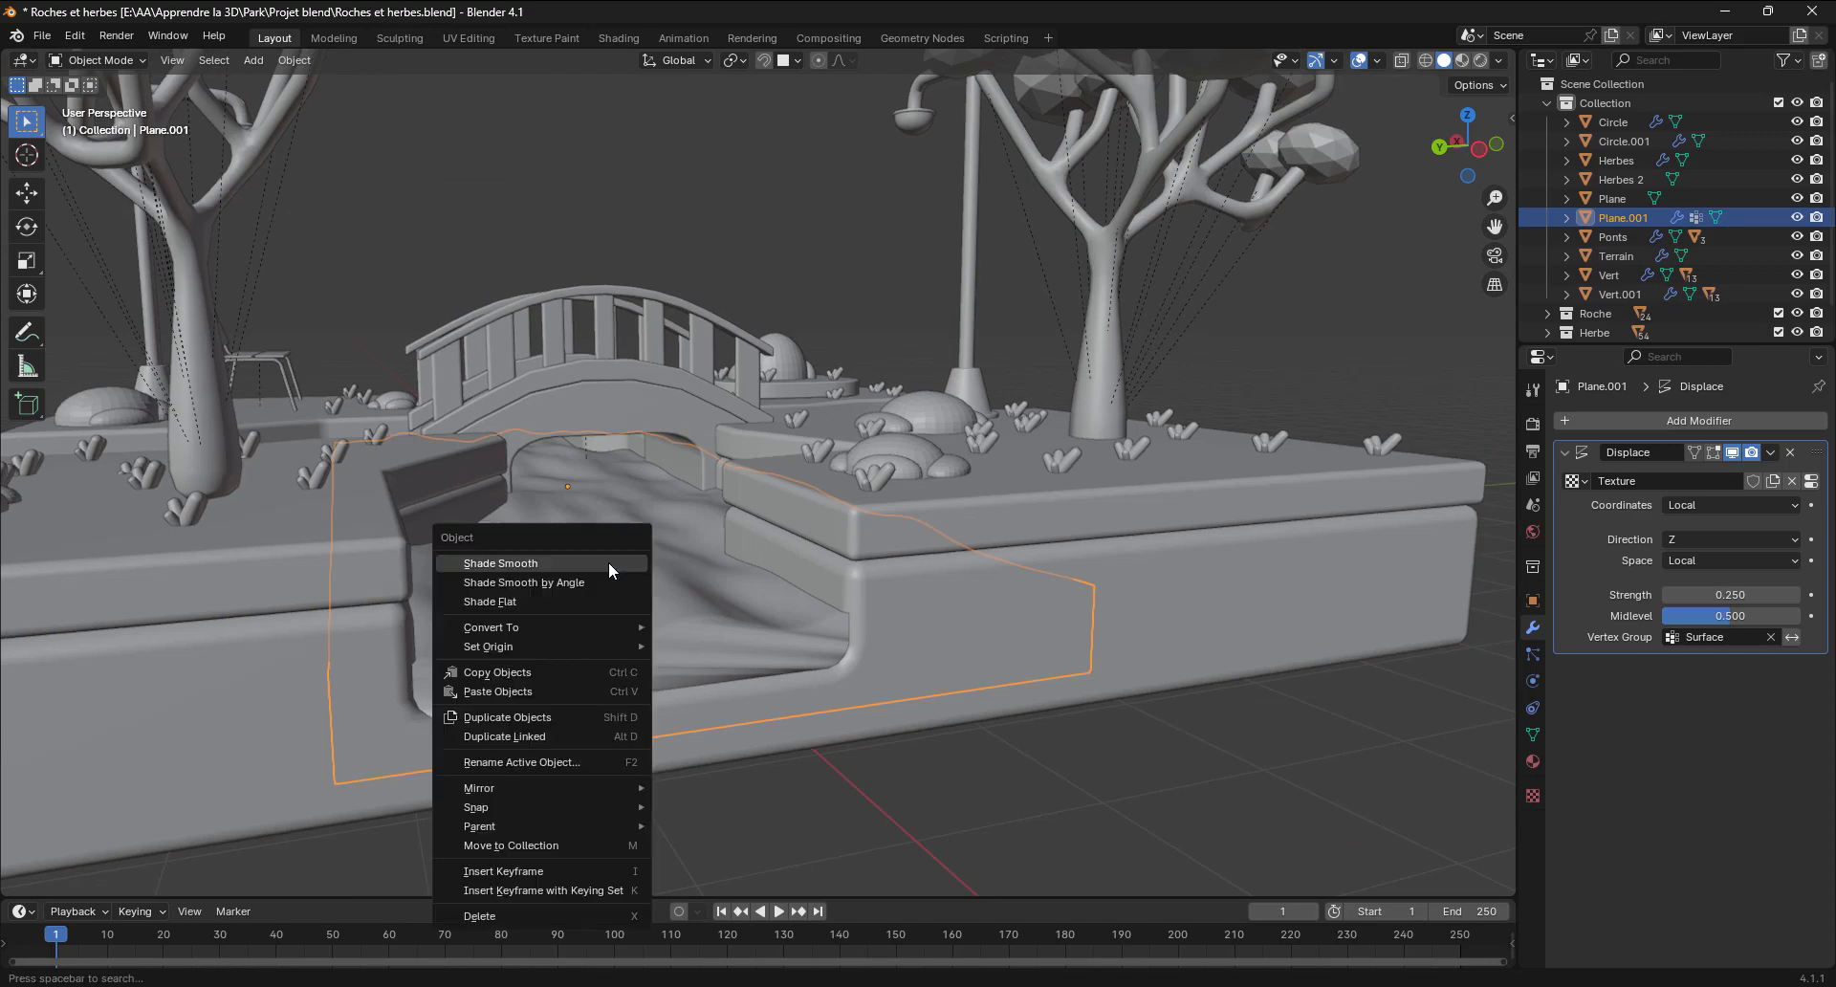
click(504, 602)
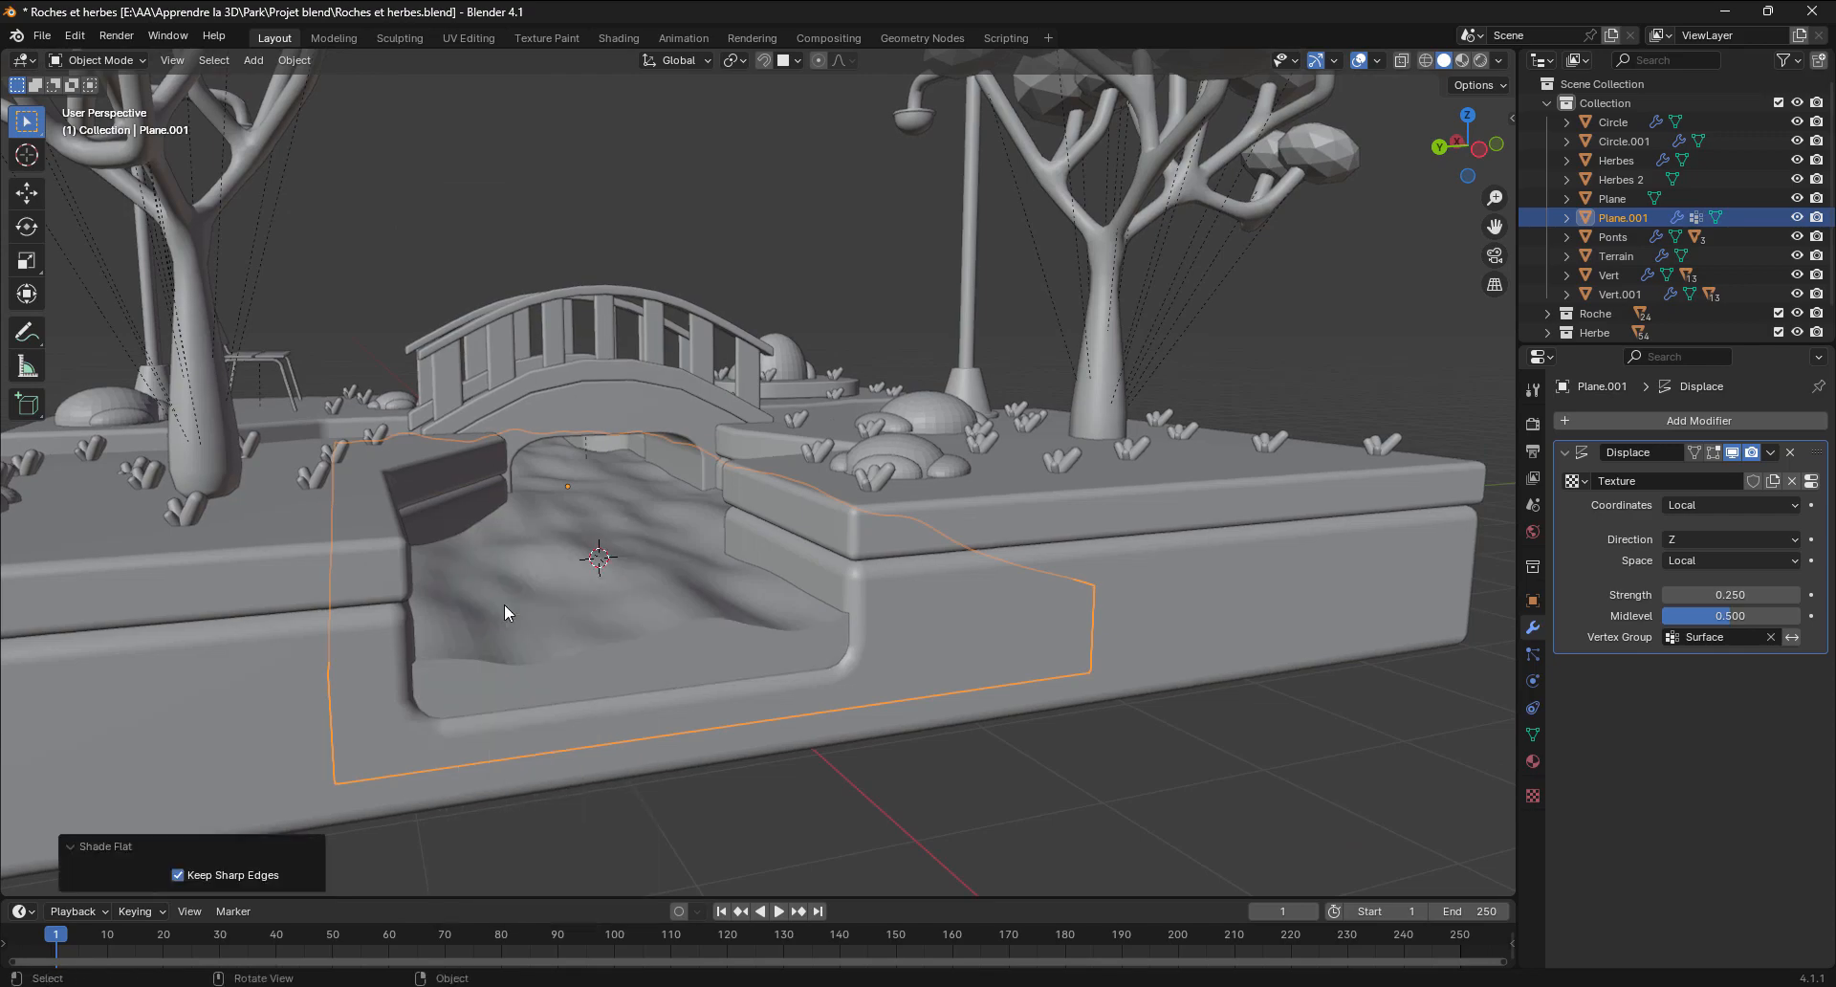
Examine the water waves up close in the channel and from a distance across the whole park scene
mouse_move(742, 631)
middle_down()
mouse_move(697, 648)
mouse_move(723, 674)
mouse_move(750, 662)
middle_up()
scroll(782, 589, up, 4)
scroll(785, 599, up, 2)
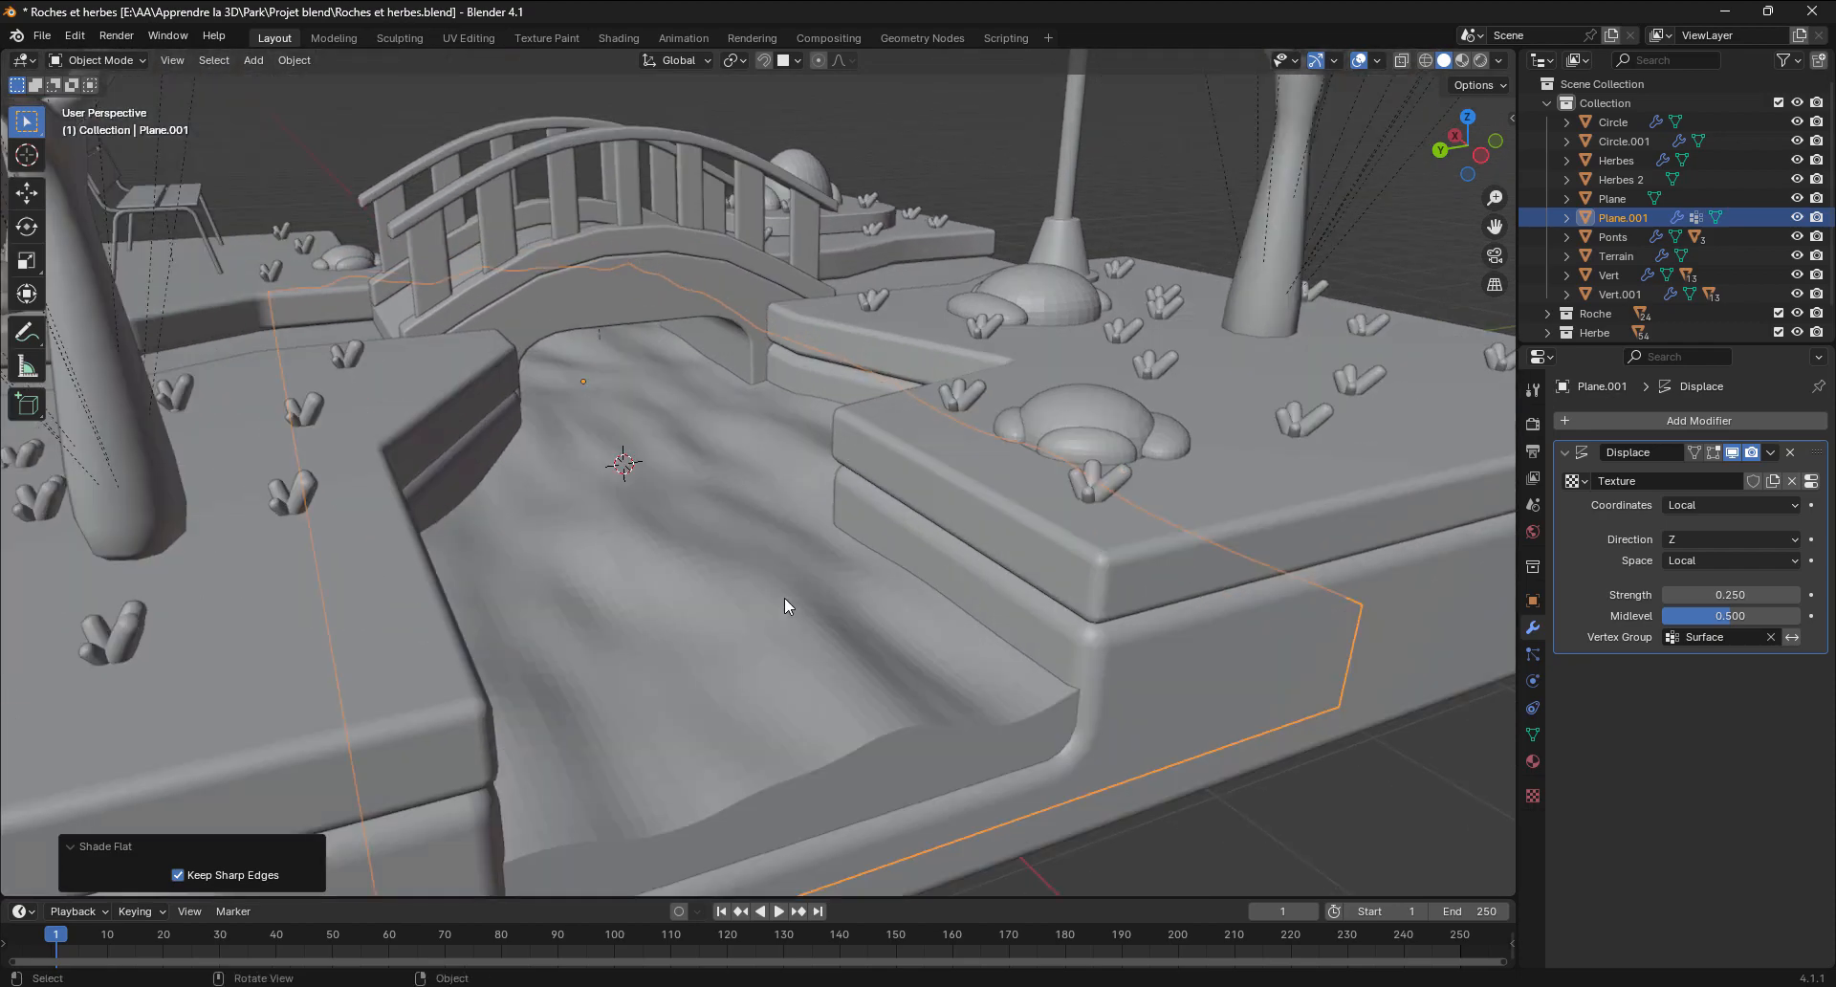
middle_drag(784, 599, 795, 562)
scroll(795, 562, down, 4)
middle_drag(673, 530, 691, 569)
shift+middle_drag(690, 568, 855, 646)
scroll(811, 568, down, 5)
scroll(920, 484, up, 4)
scroll(910, 589, down, 3)
shift+middle_drag(886, 588, 908, 581)
Deselect the water block, add a camera to the scene and look through it
click(901, 572)
scroll(840, 501, up, 1)
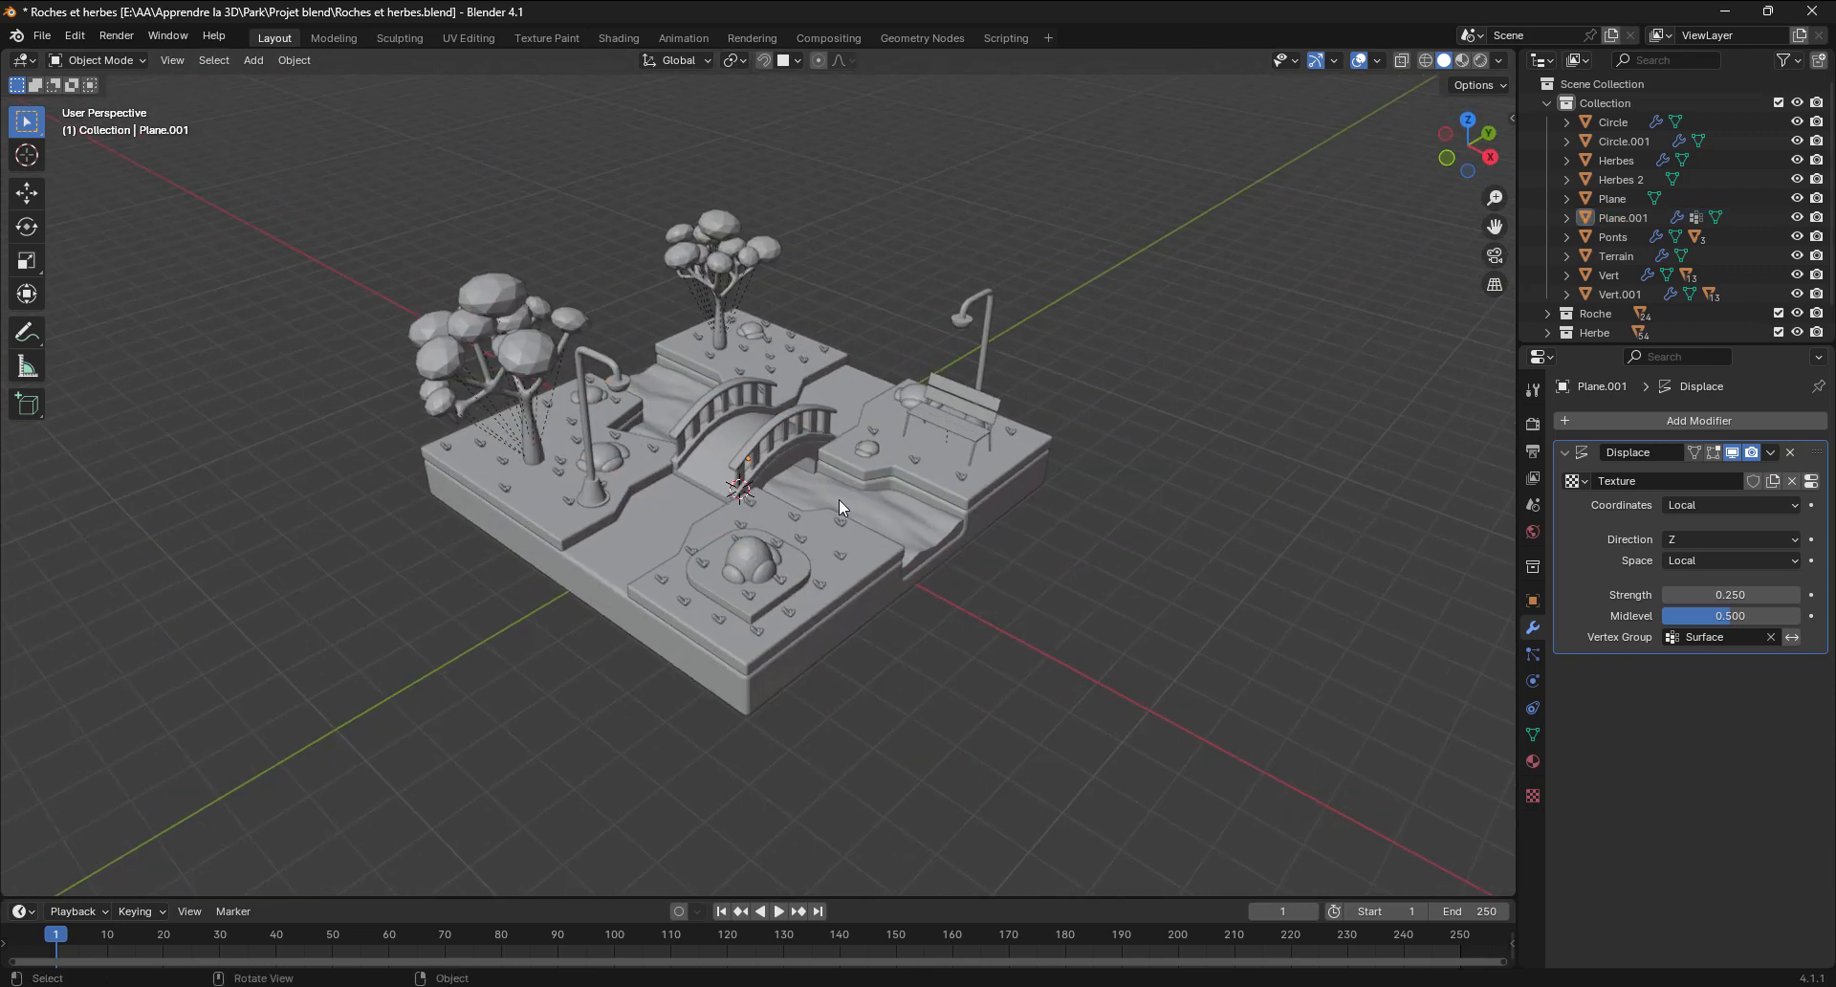
key(shift+a)
mouse_move(839, 497)
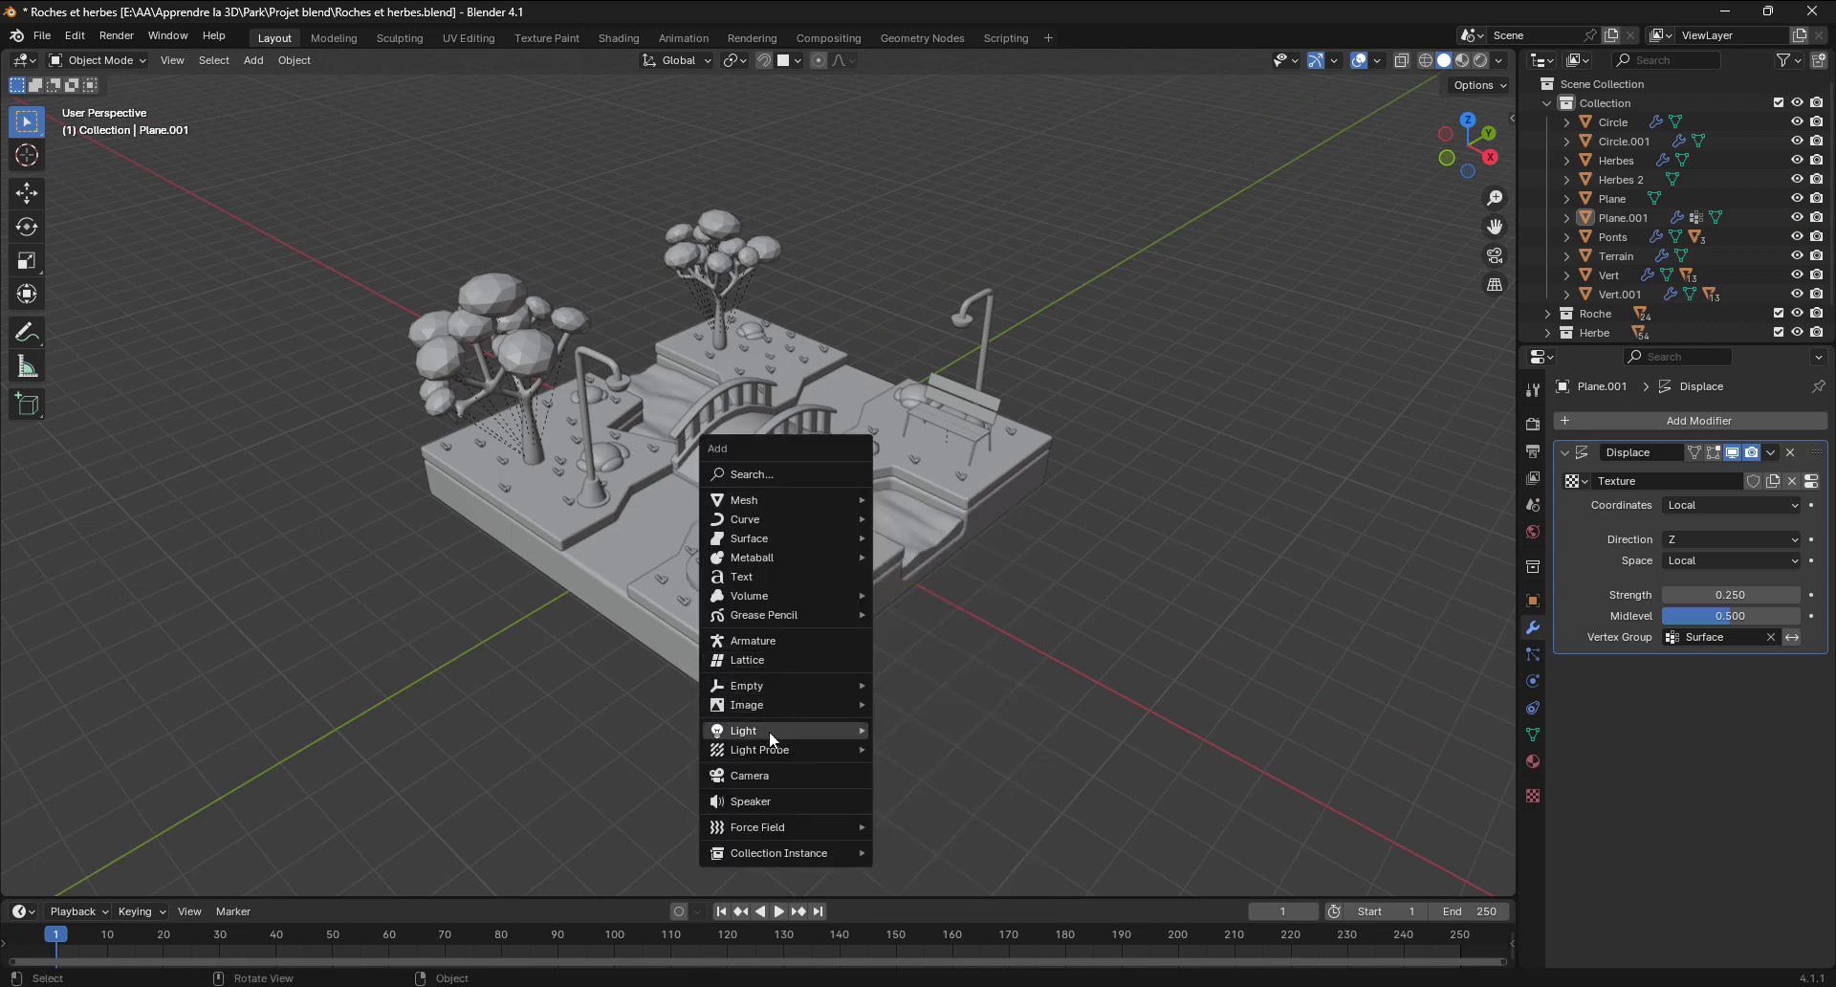
click(771, 777)
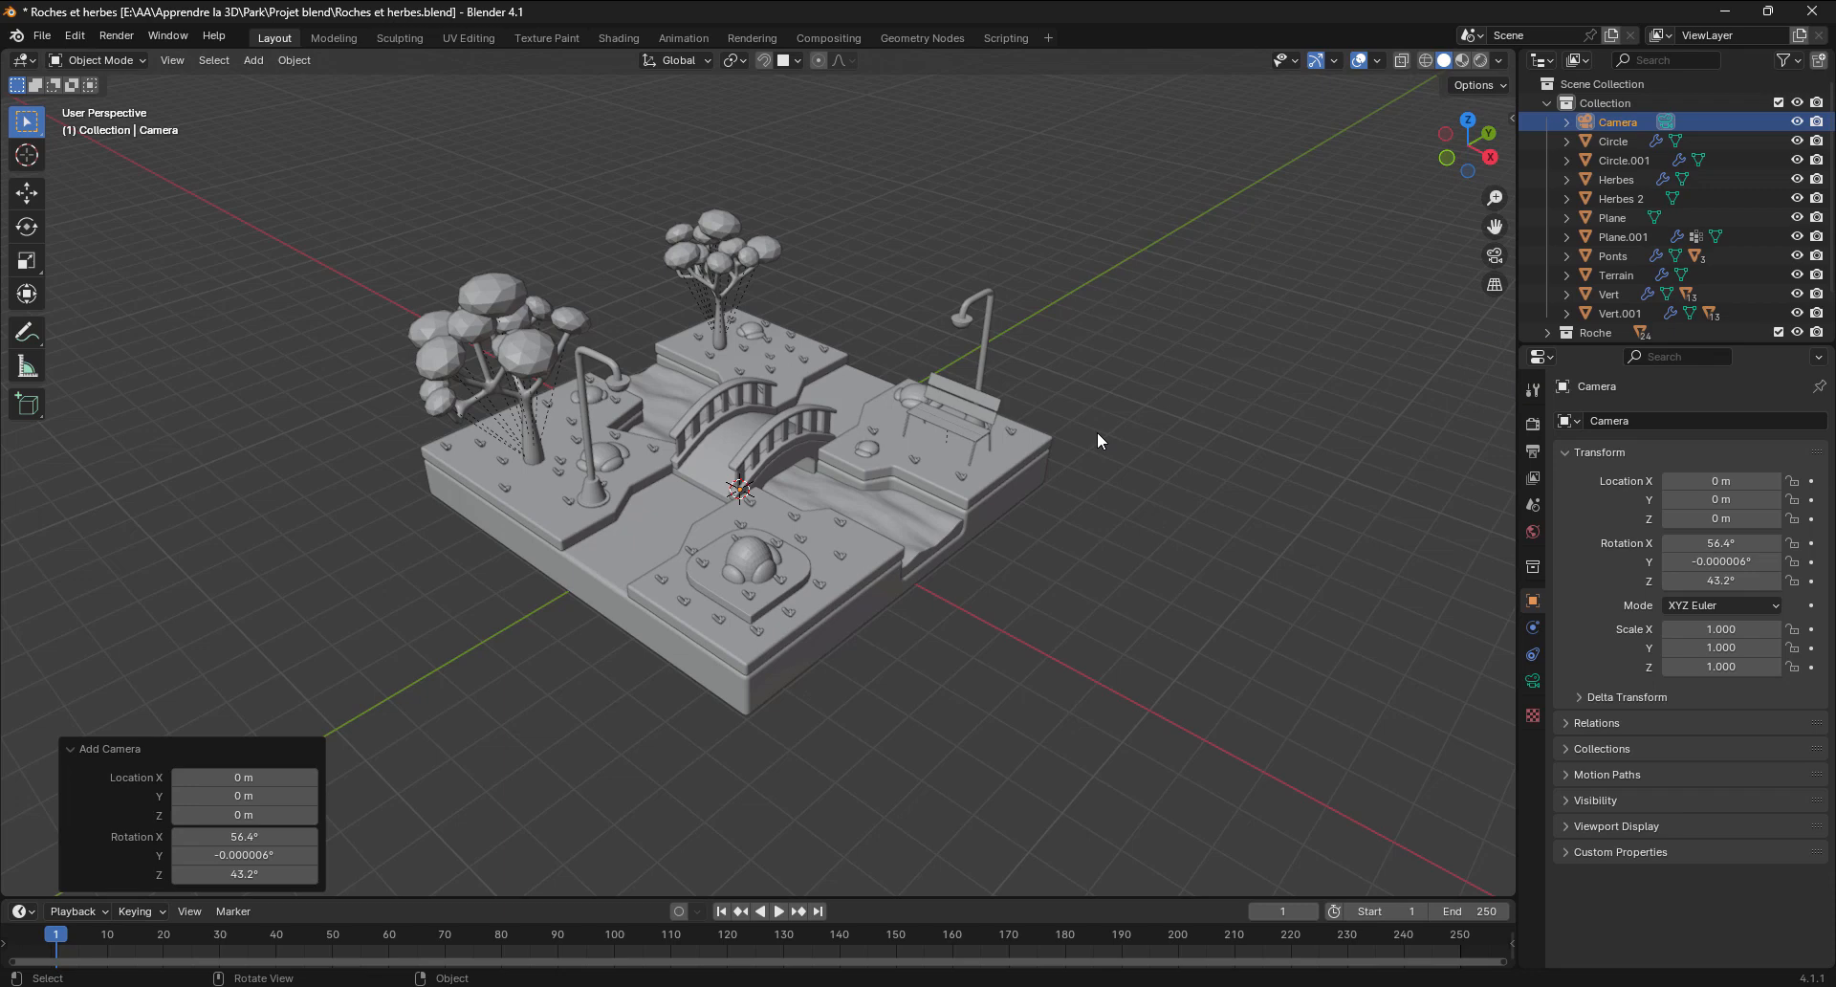
key(KP_0)
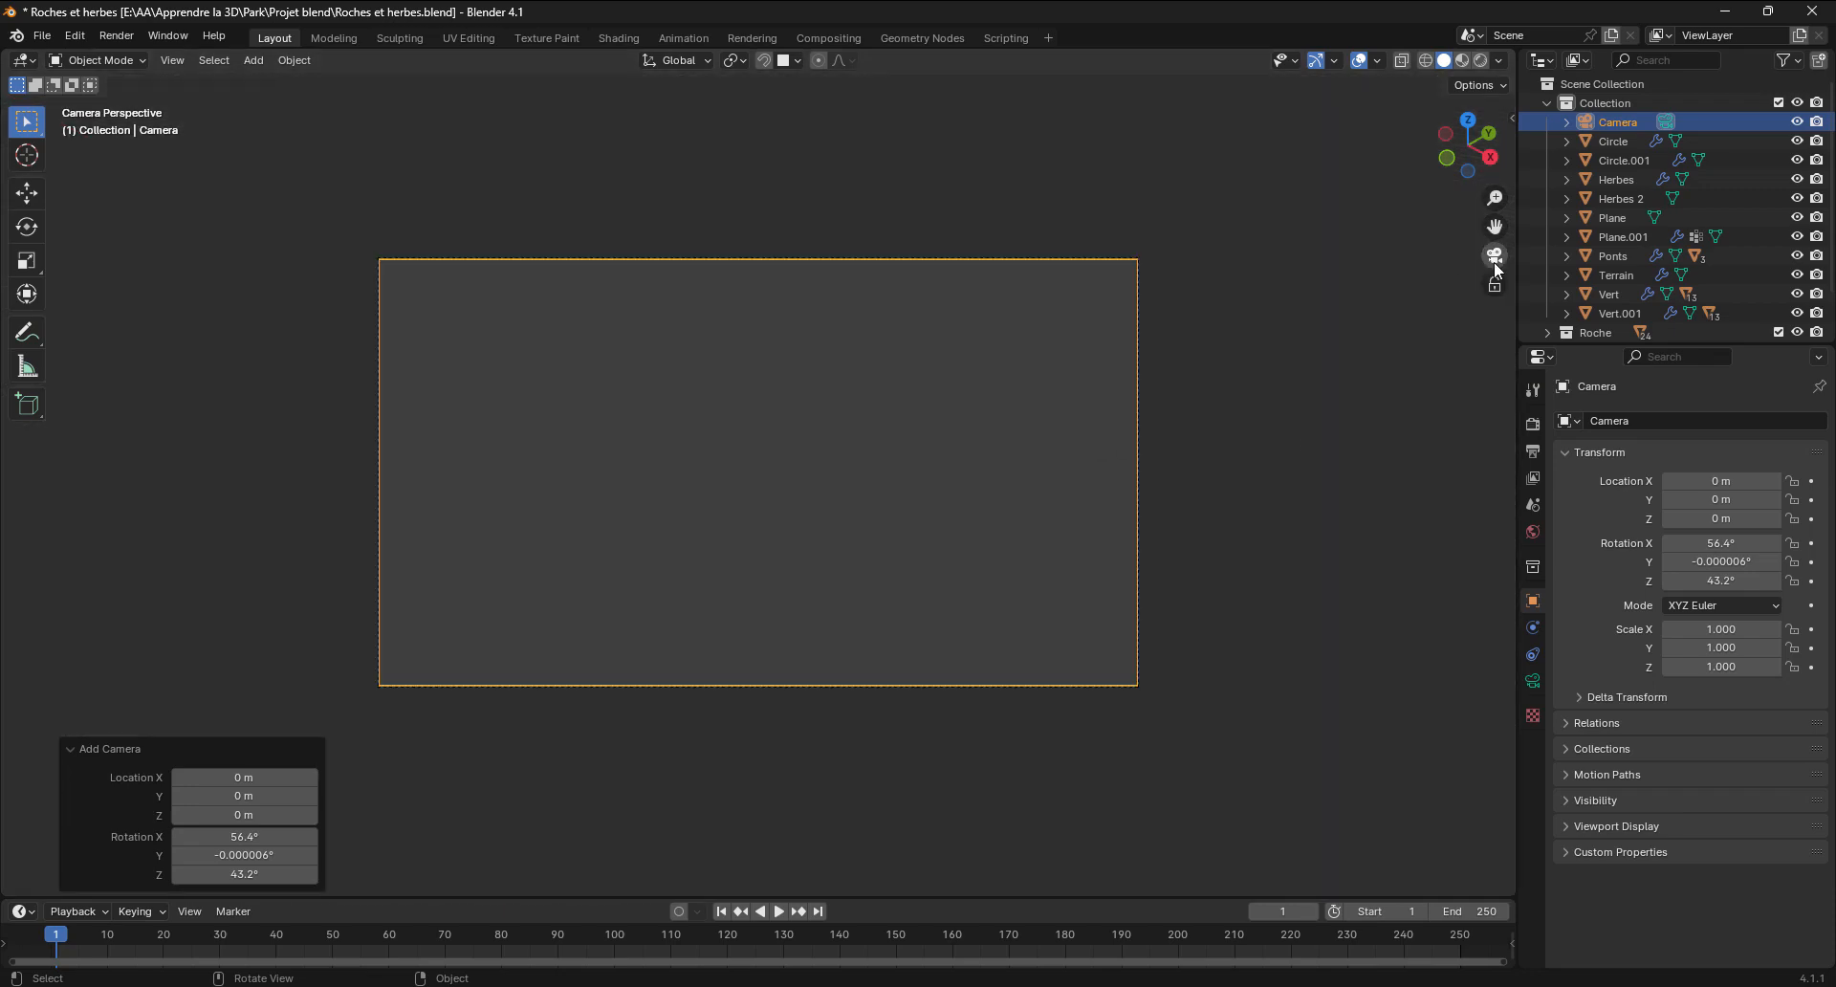
Lock the camera to the view and move it back until the whole park fits in its frame
key(n)
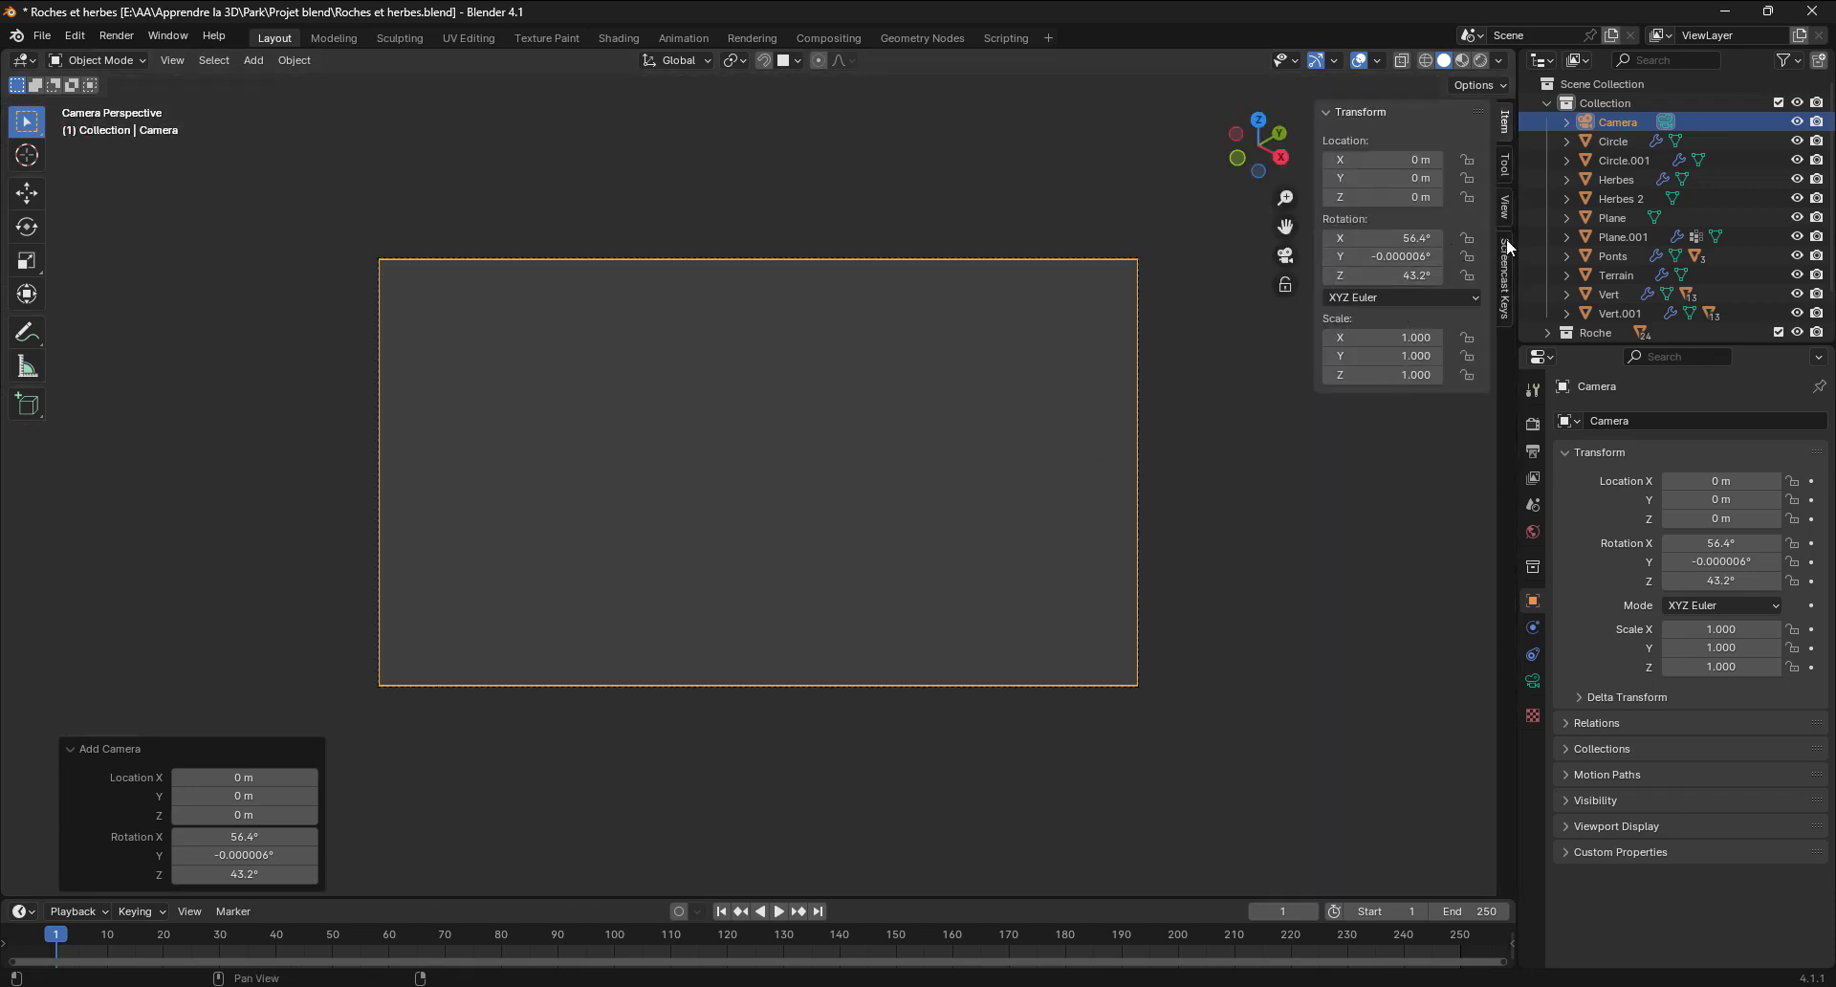
click(1505, 206)
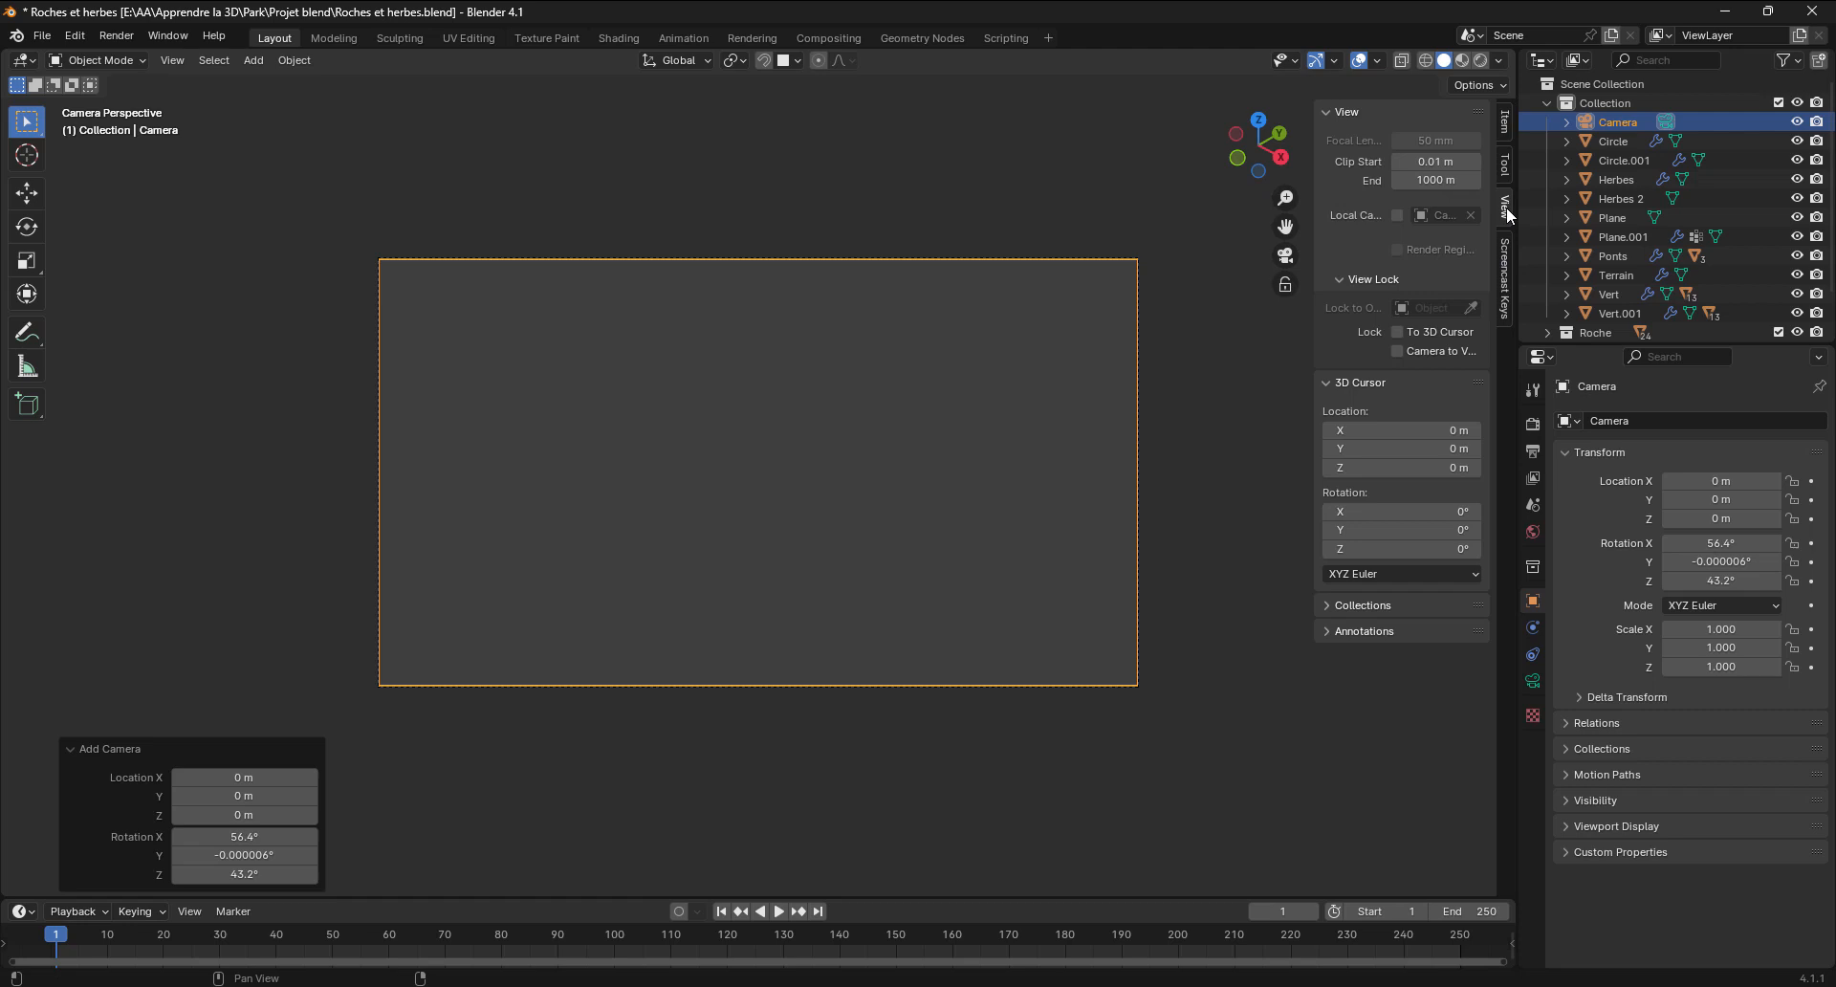
click(1398, 351)
scroll(1010, 427, down, 5)
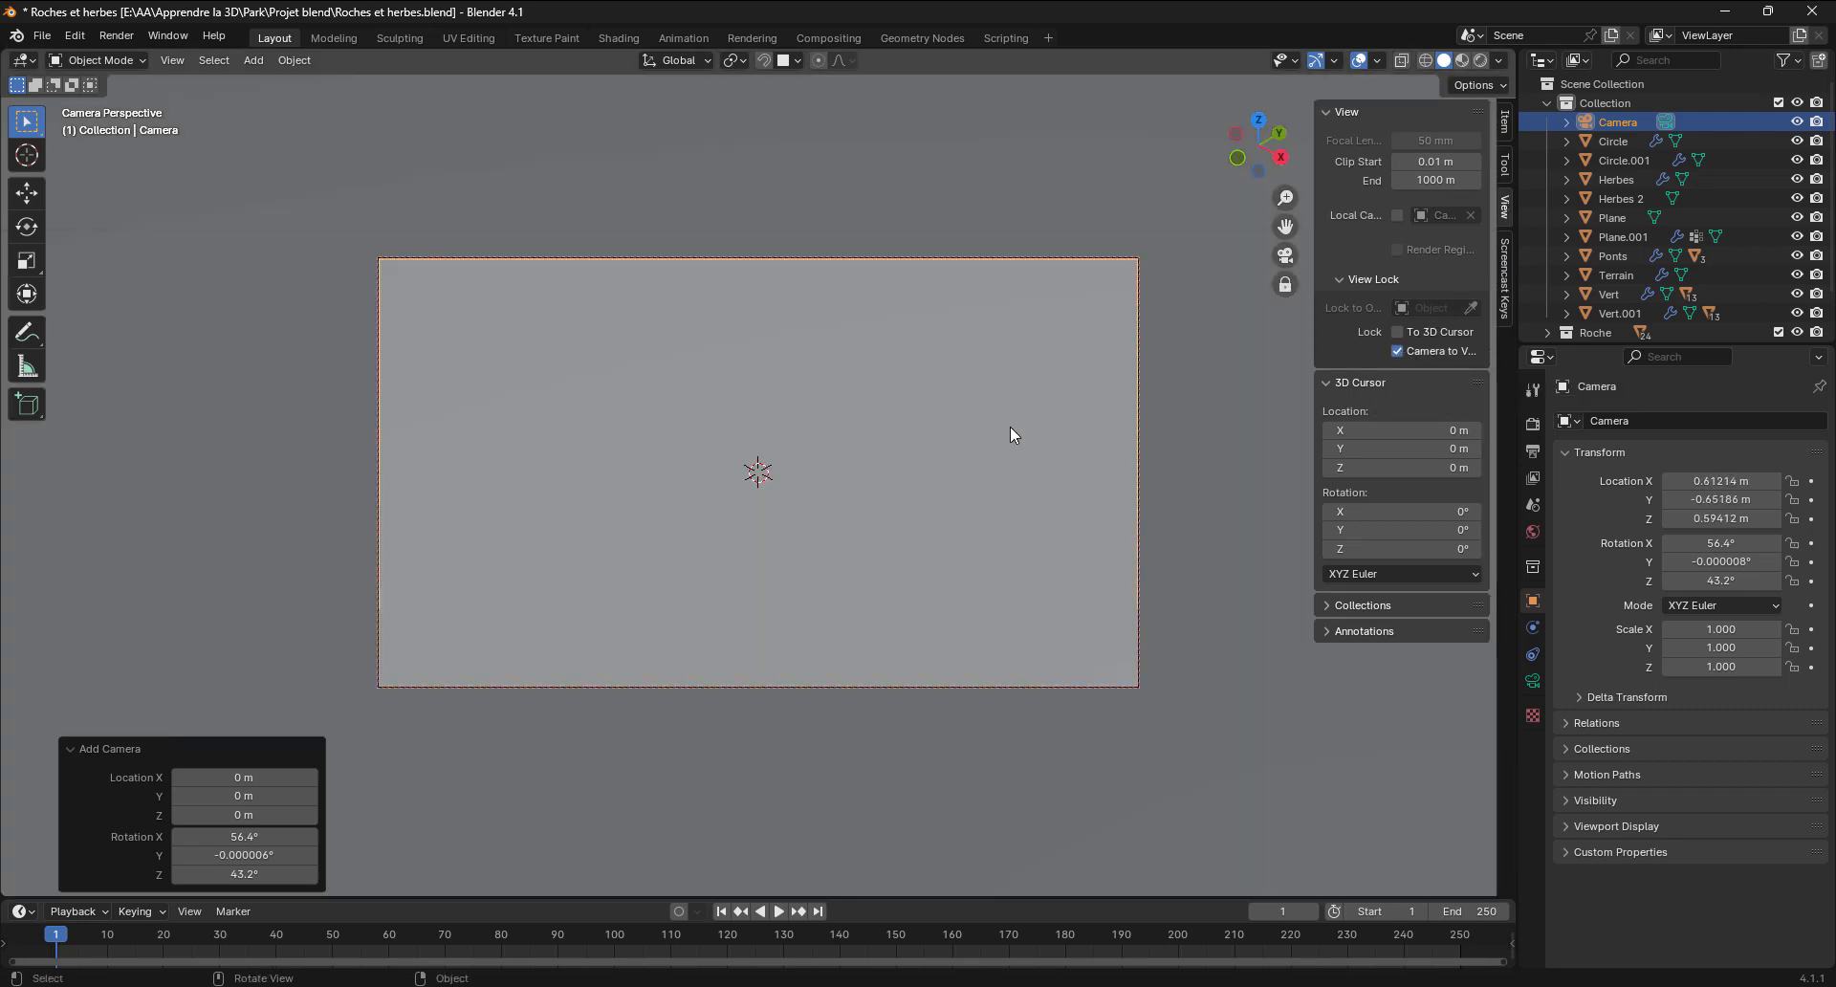
scroll(1010, 427, down, 8)
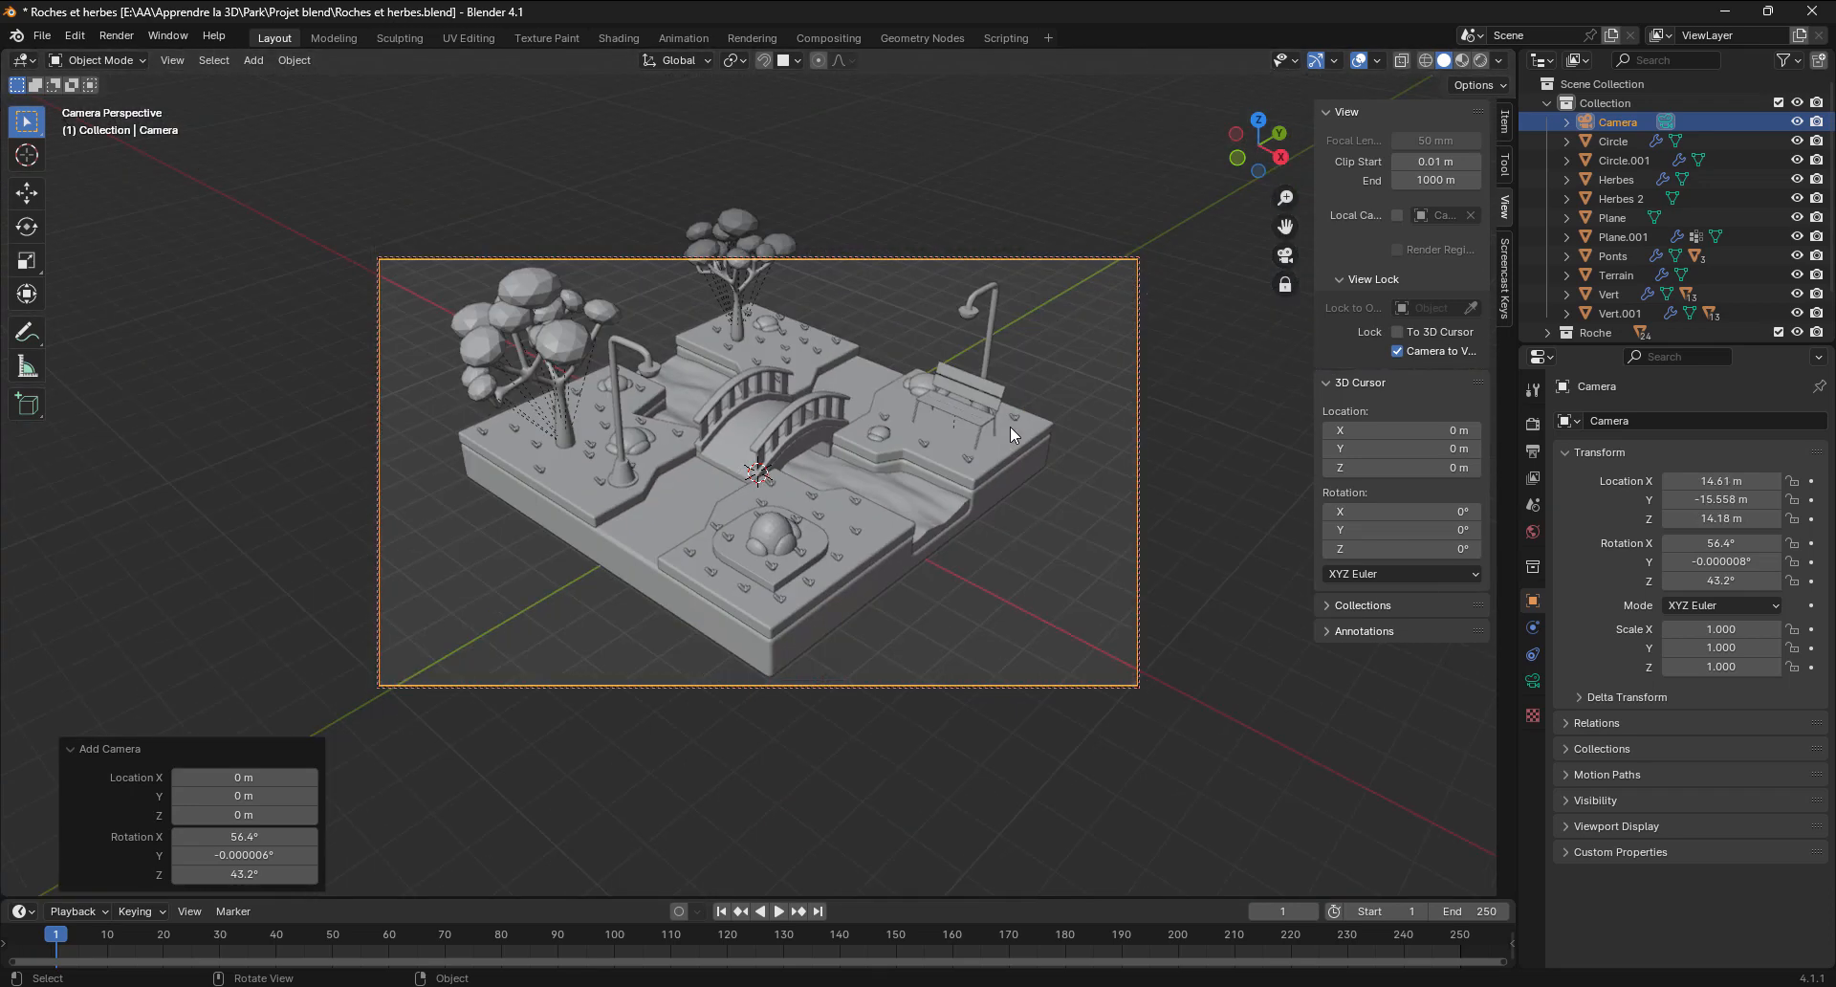
middle_drag(1009, 427, 1010, 405)
scroll(1010, 405, up, 4)
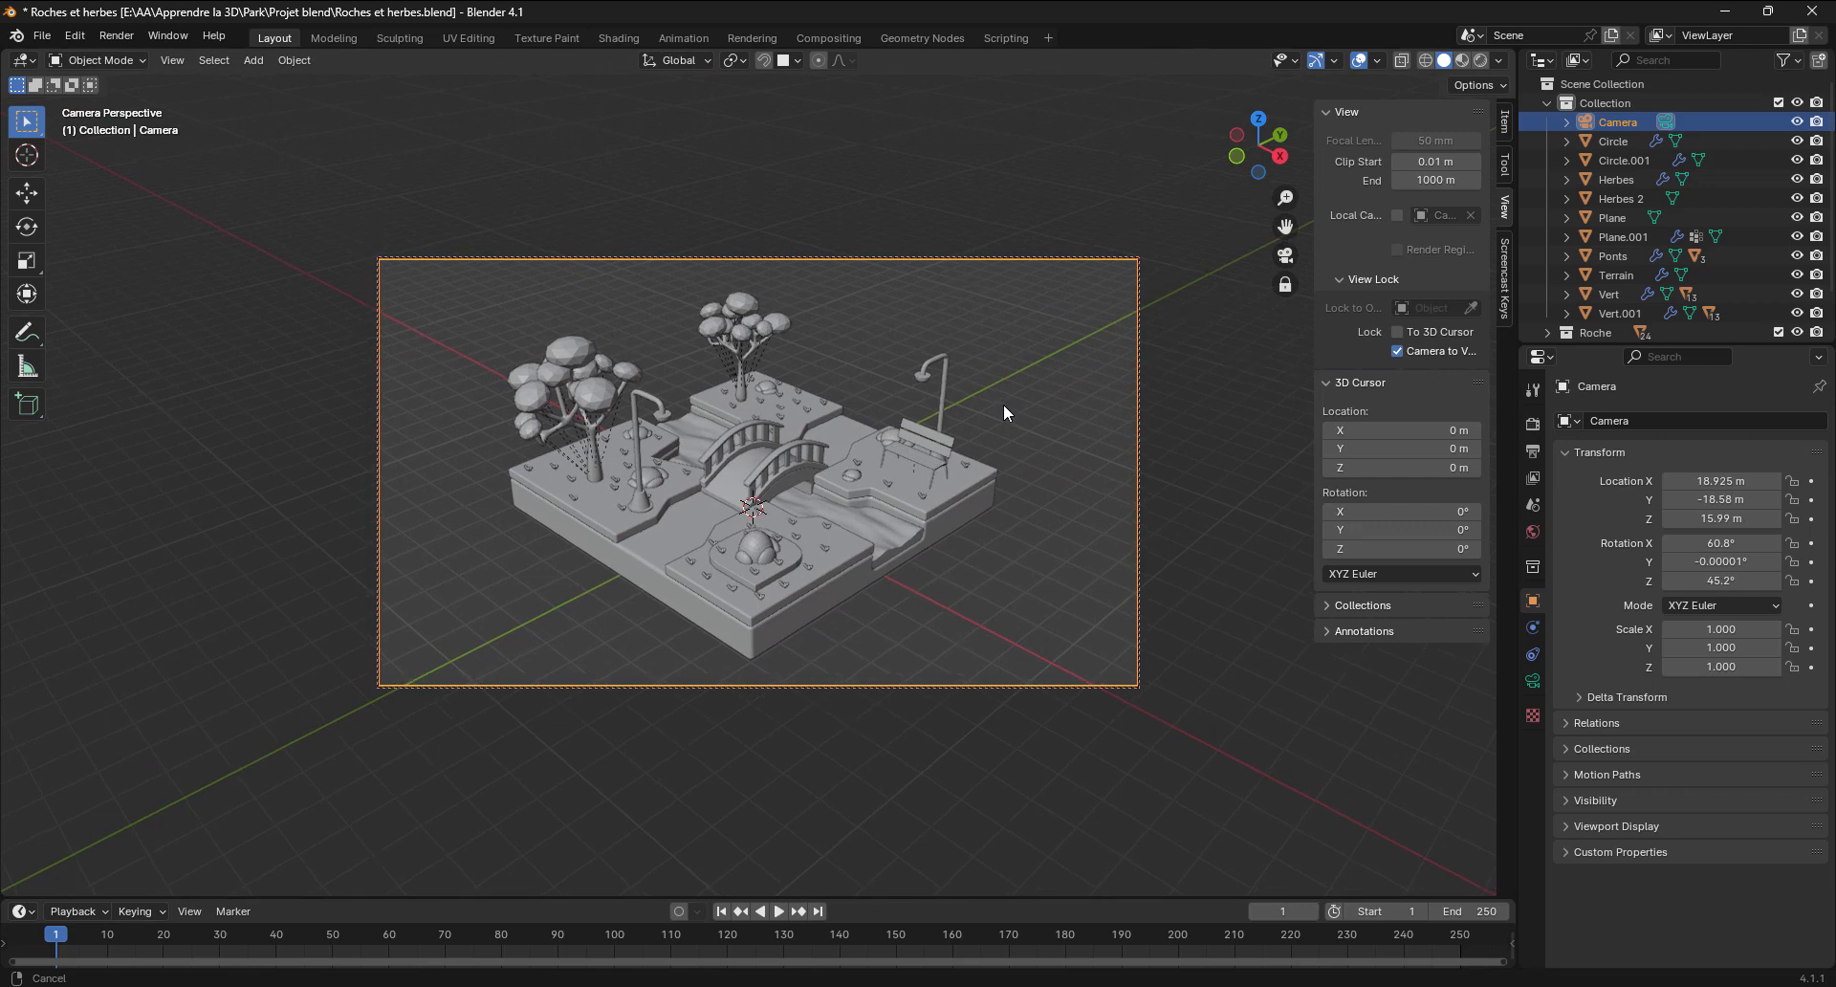
Set the output resolution to 1600 px in X and 1280 px in Y
click(1536, 393)
click(1534, 426)
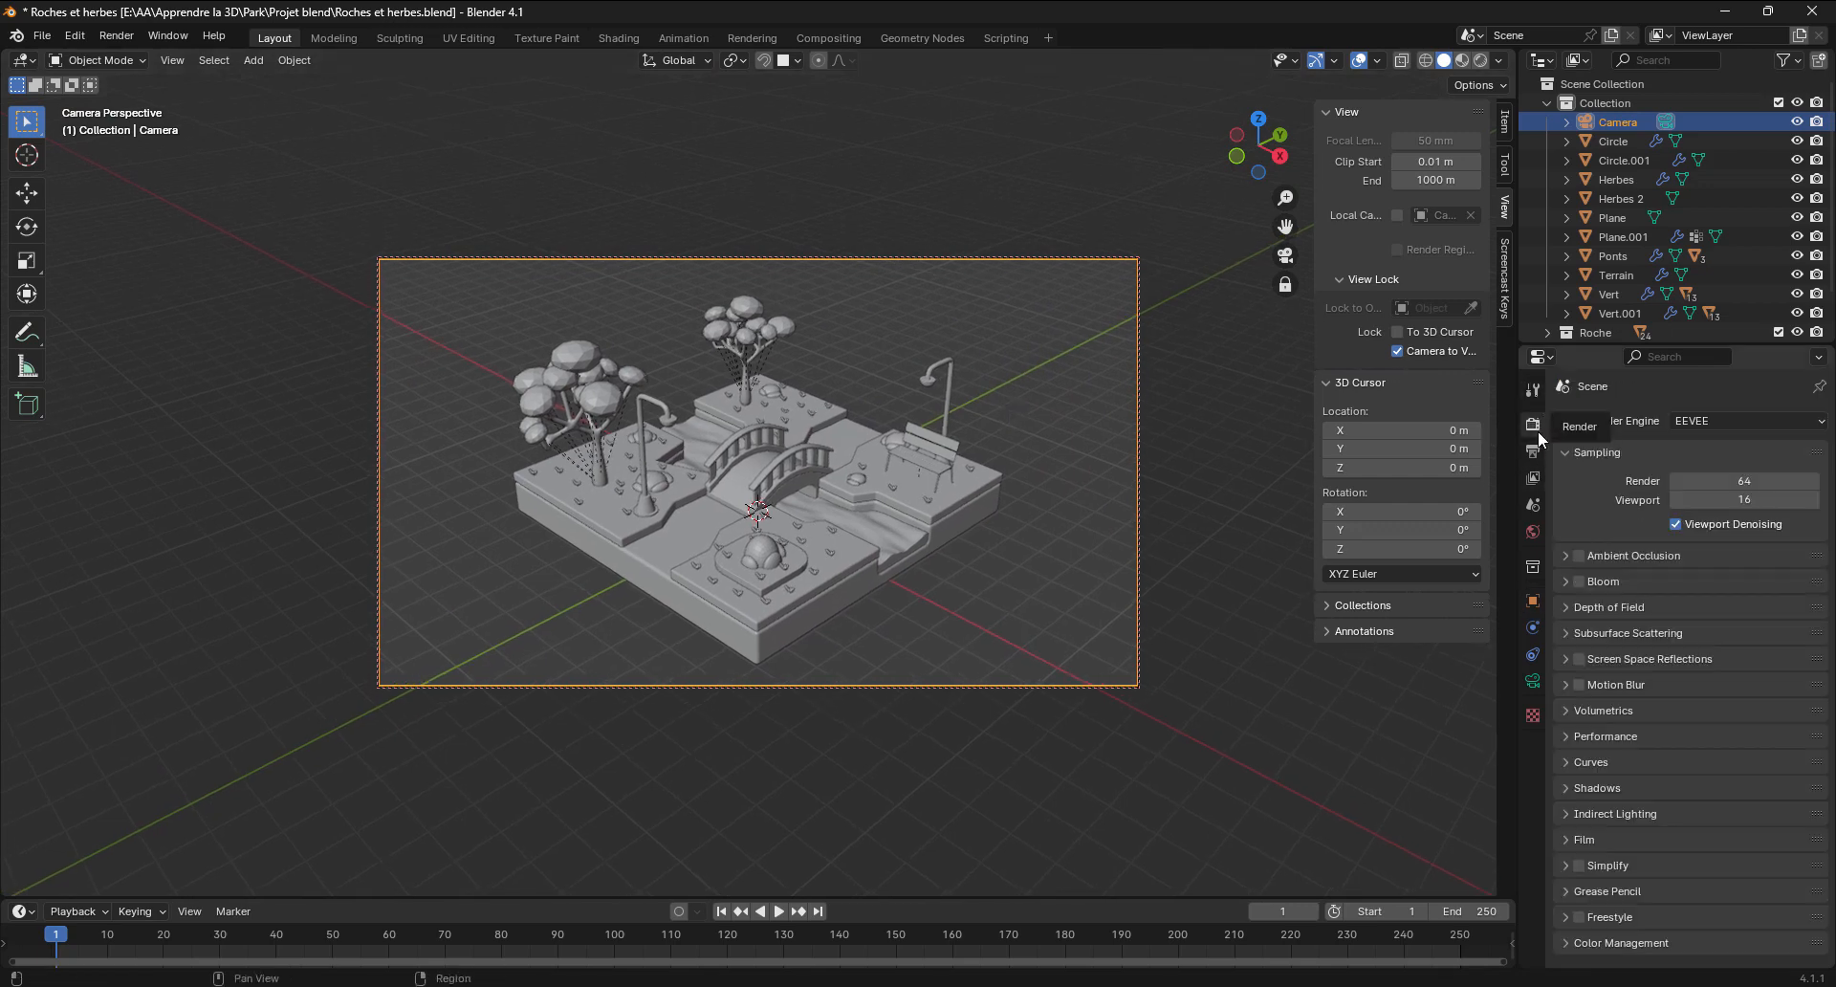
click(1533, 452)
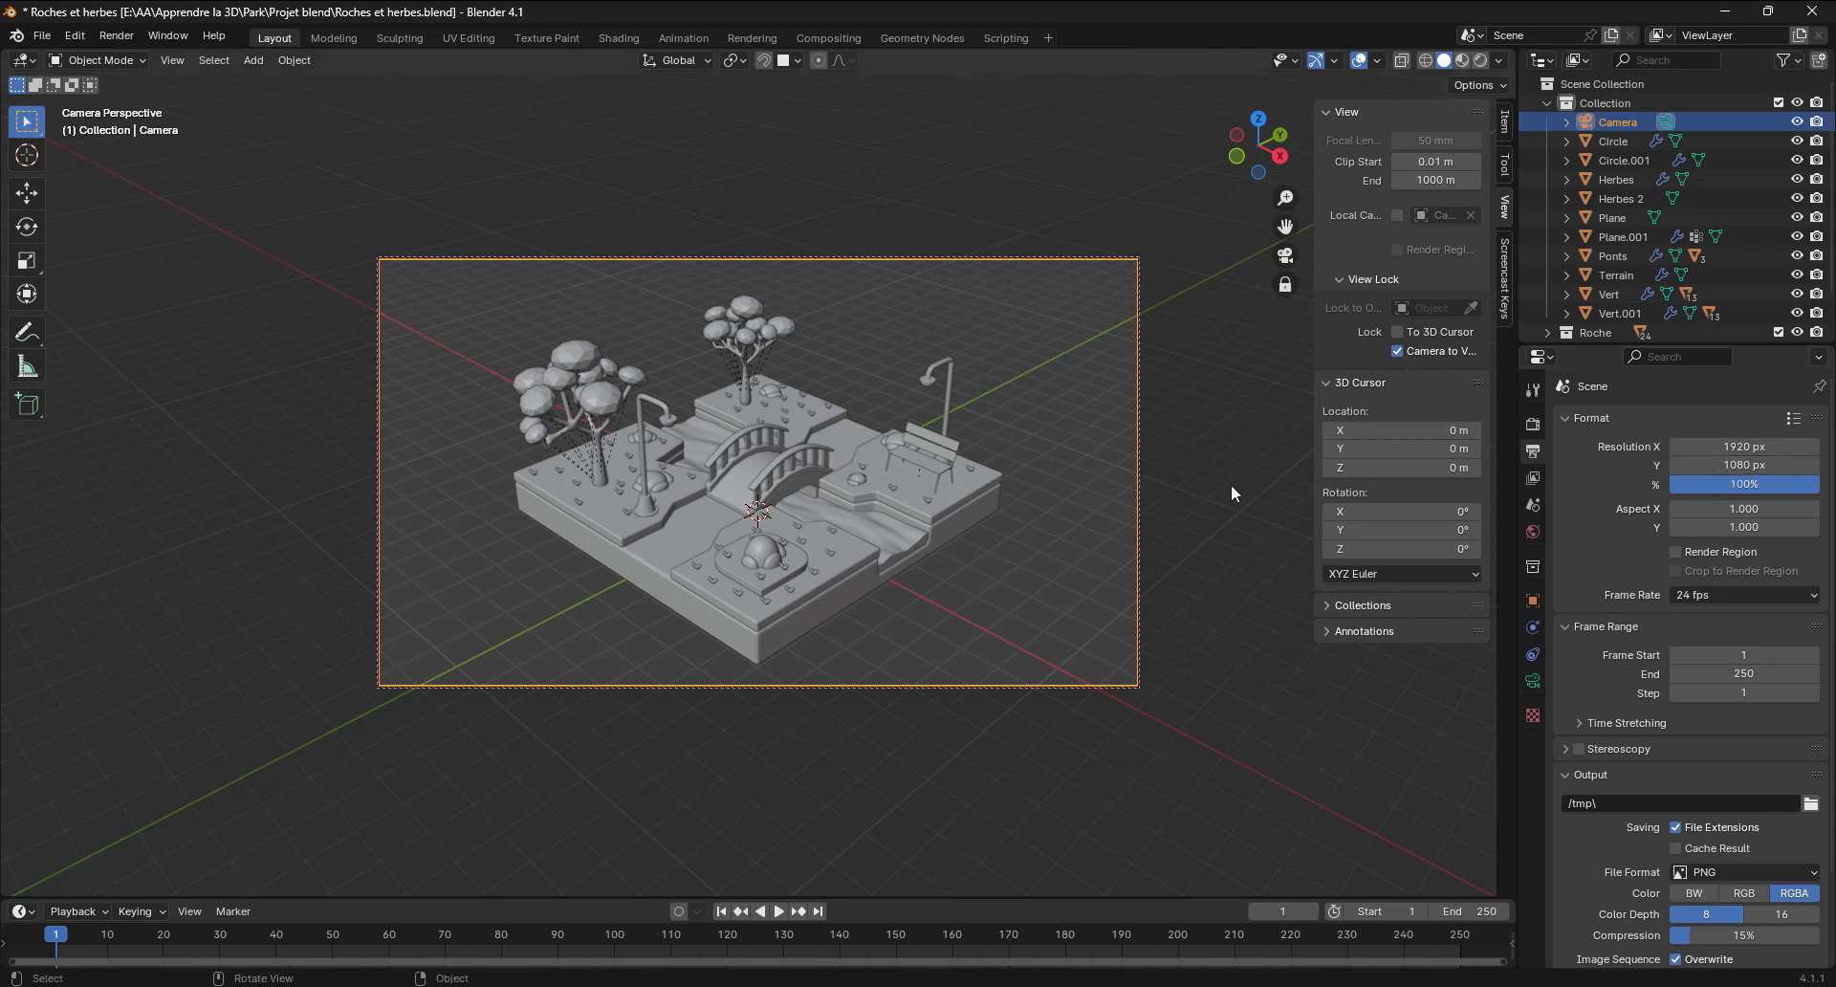
click(1741, 465)
text(128)
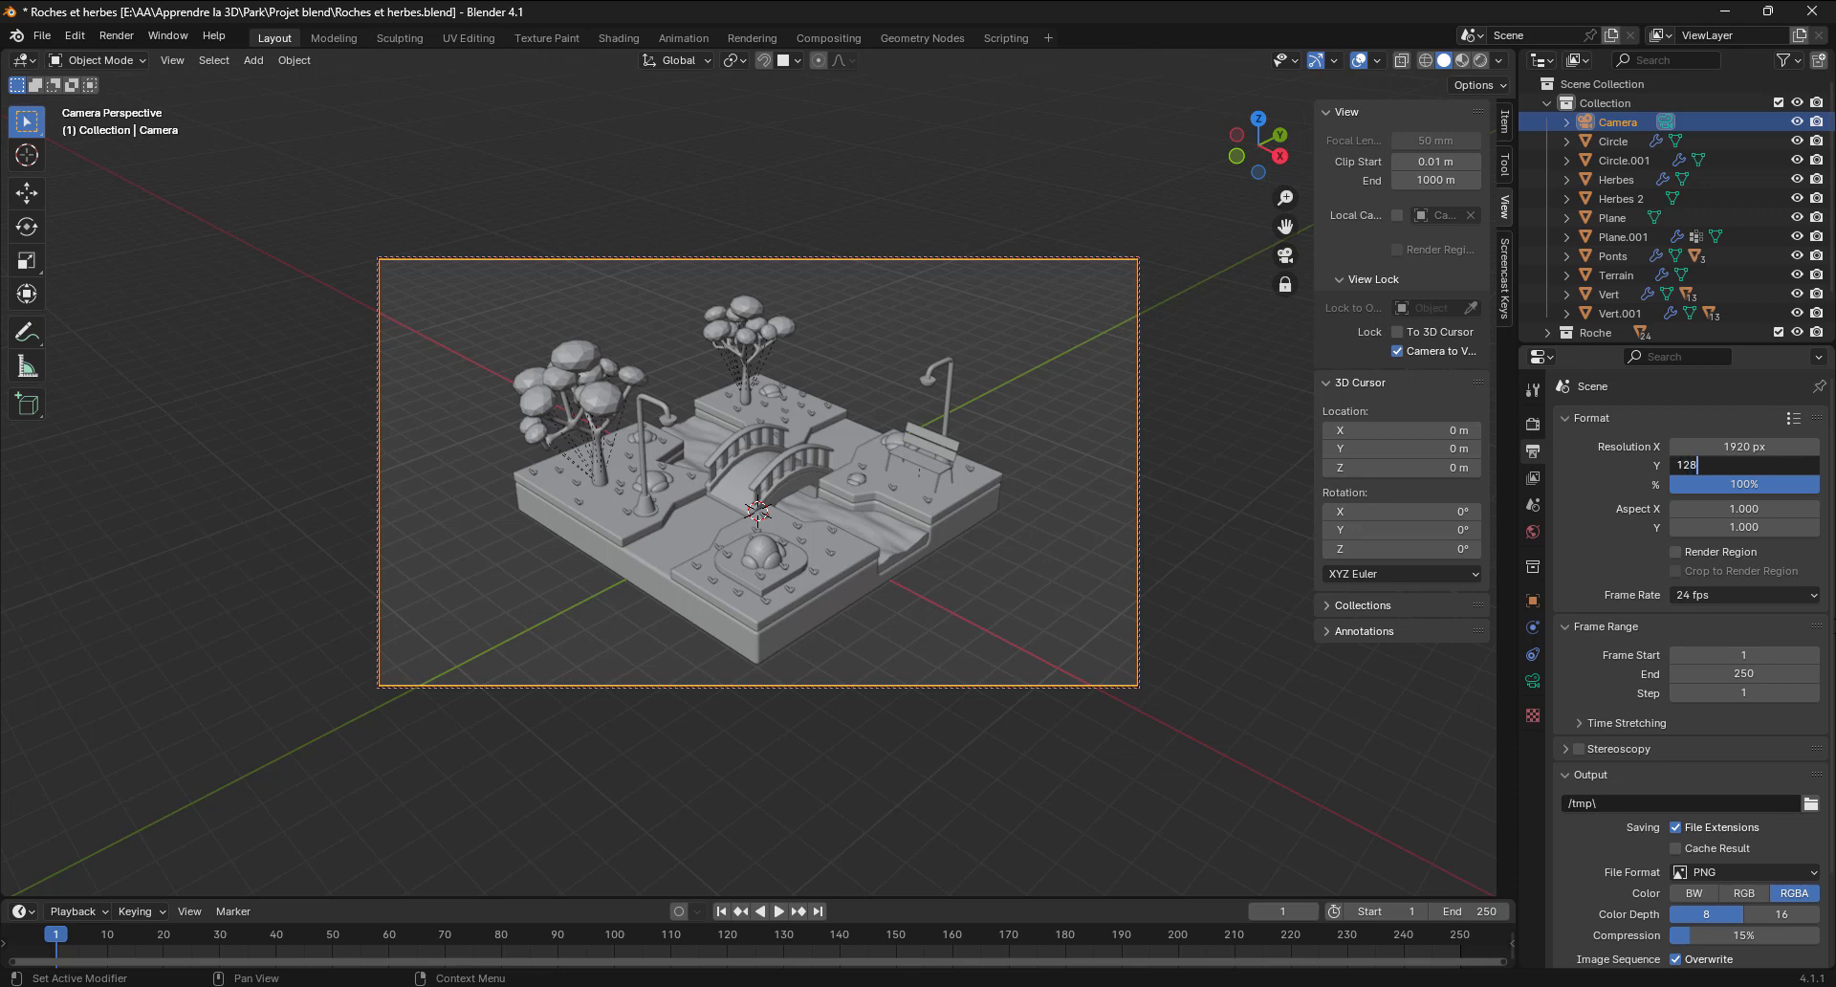
text(0)
key(Return)
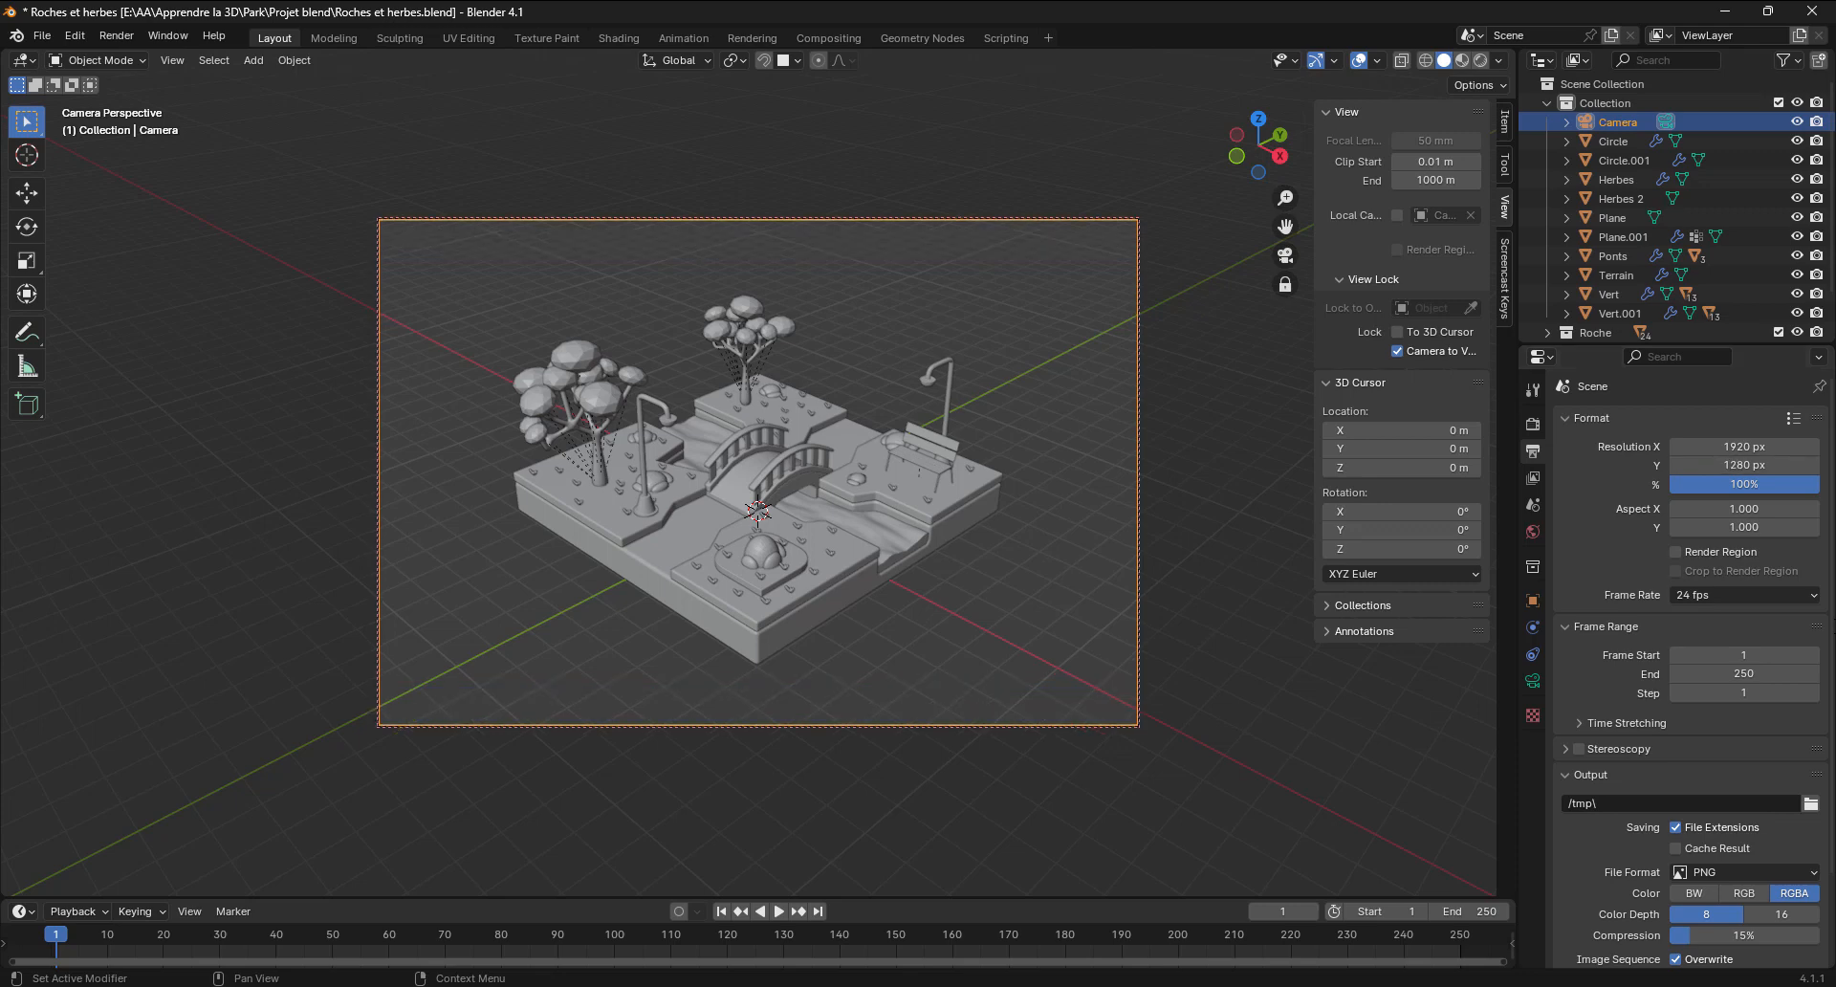
click(1743, 446)
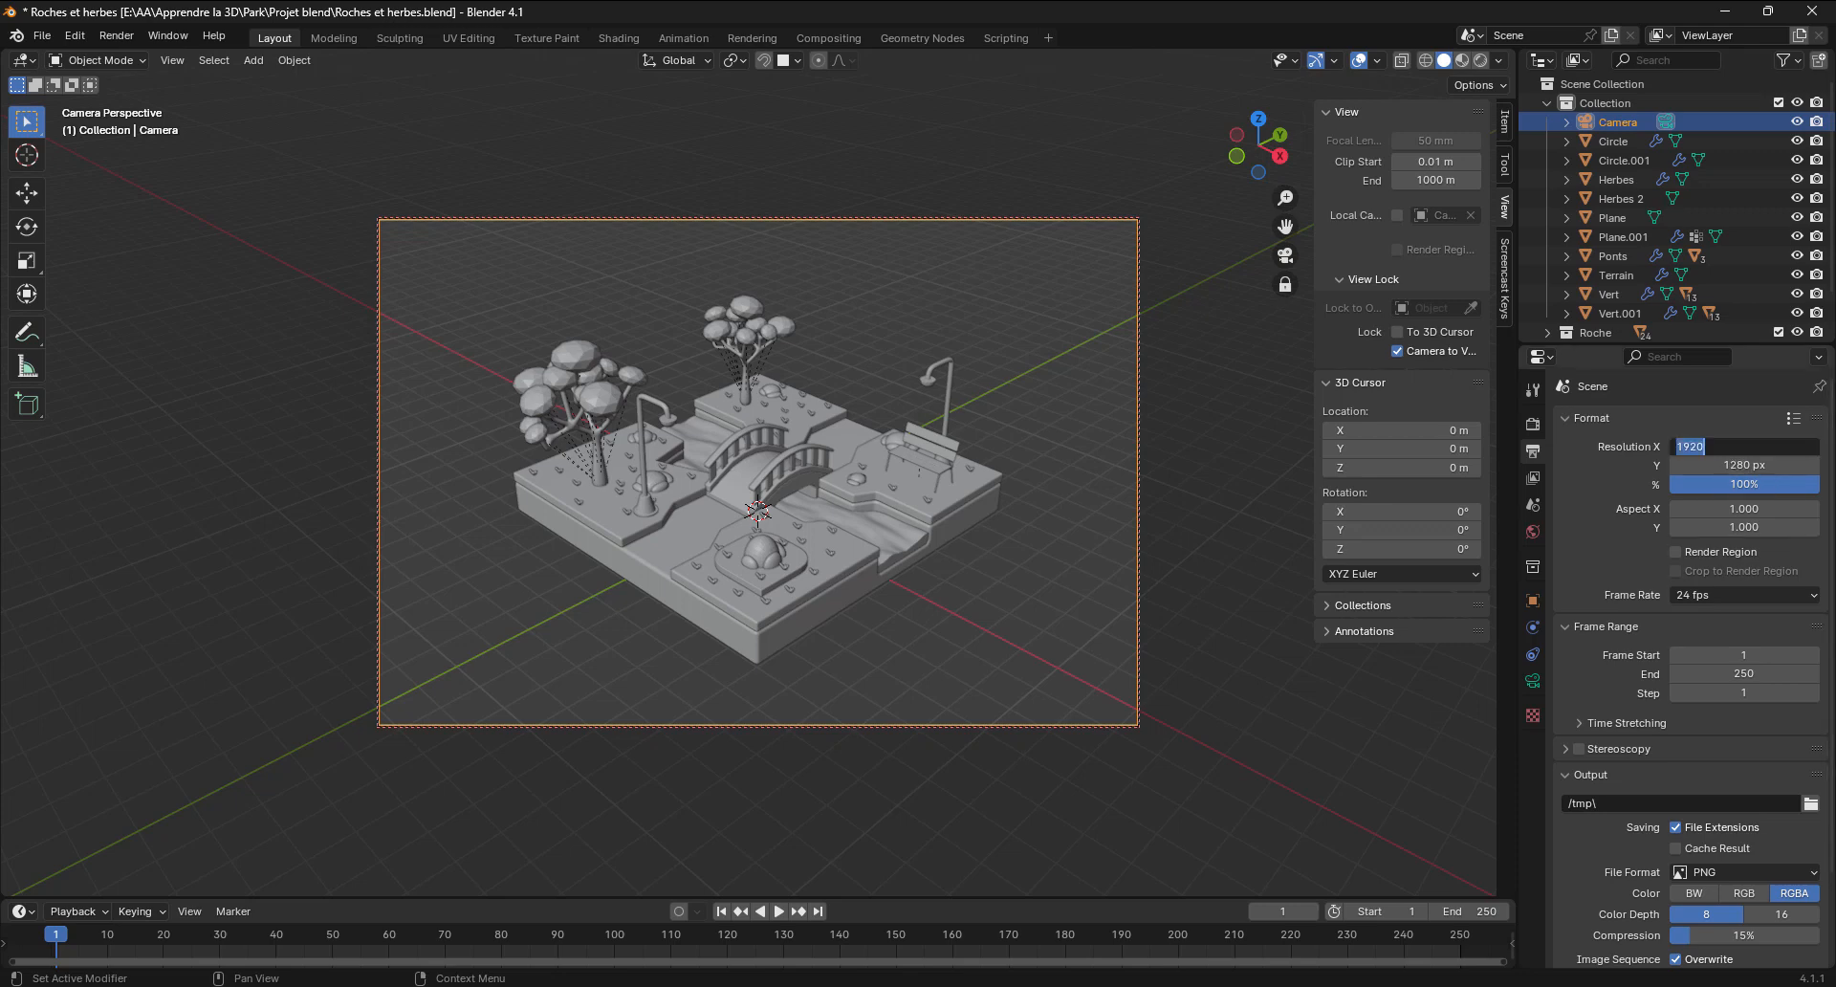
text(1)
key(Return)
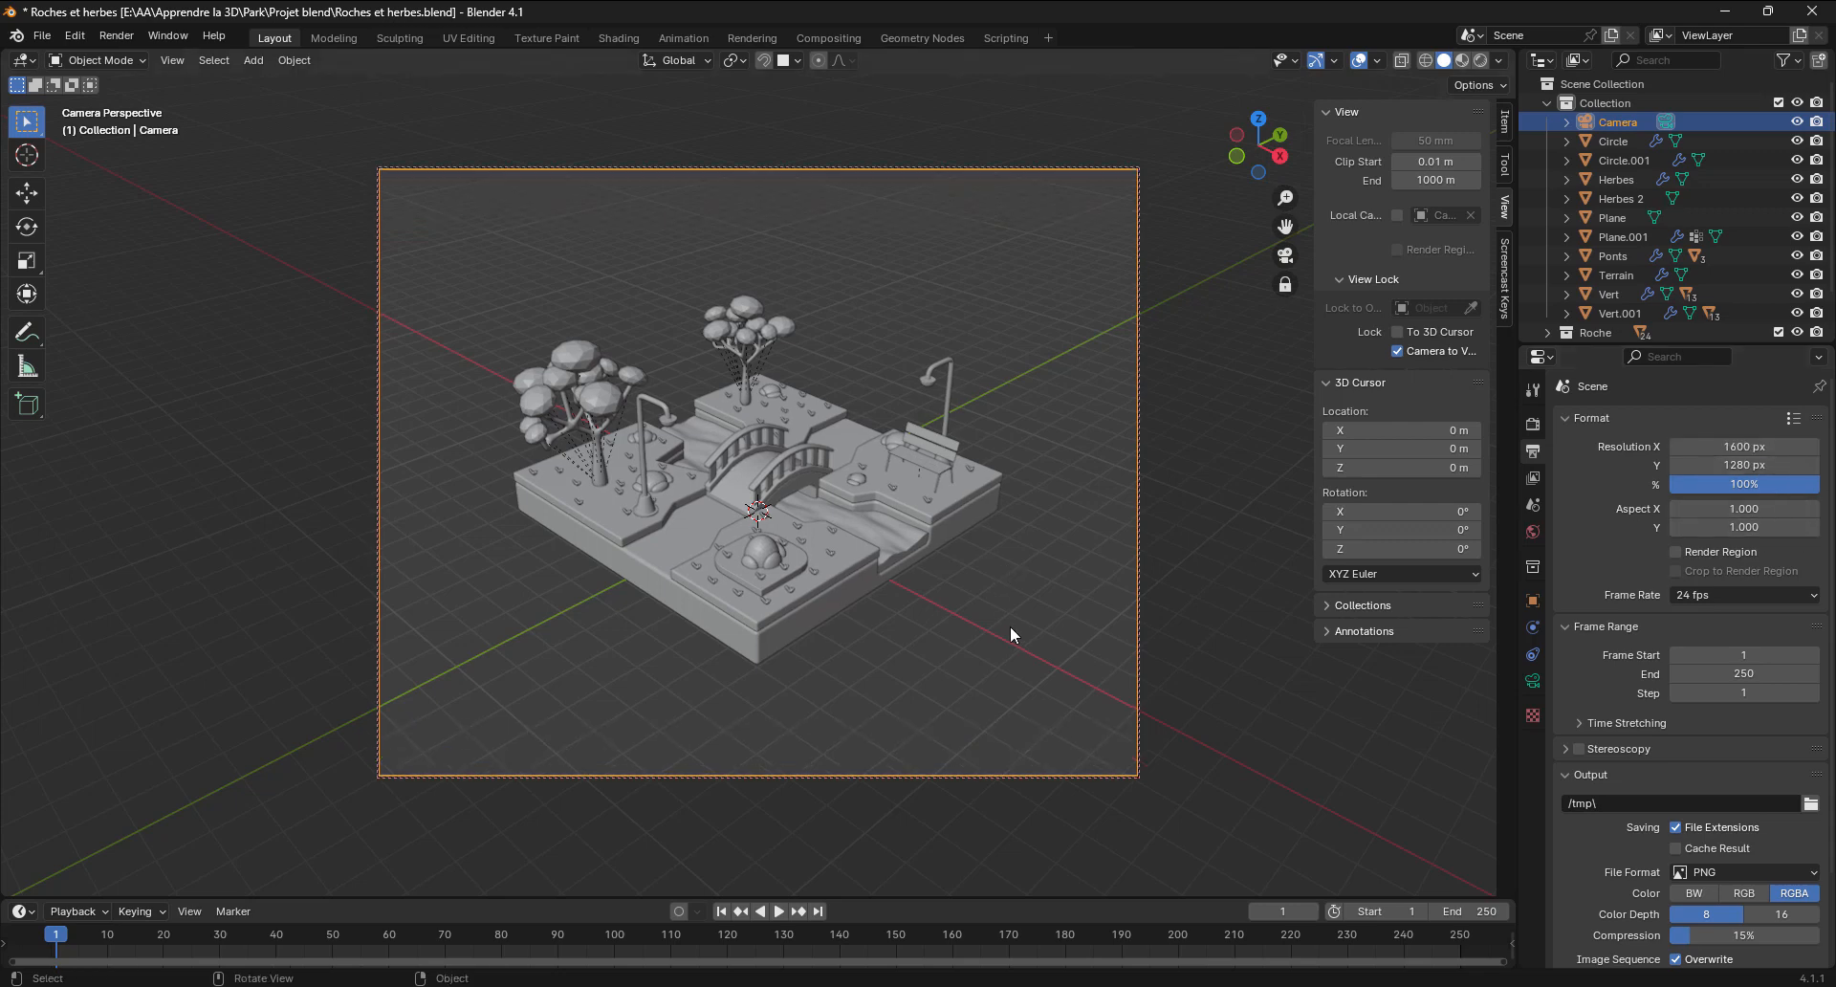
Reposition the camera so the park scene is centred and fills more of the frame
shift+middle_drag(972, 611, 927, 554)
scroll(964, 572, up, 2)
scroll(928, 547, up, 2)
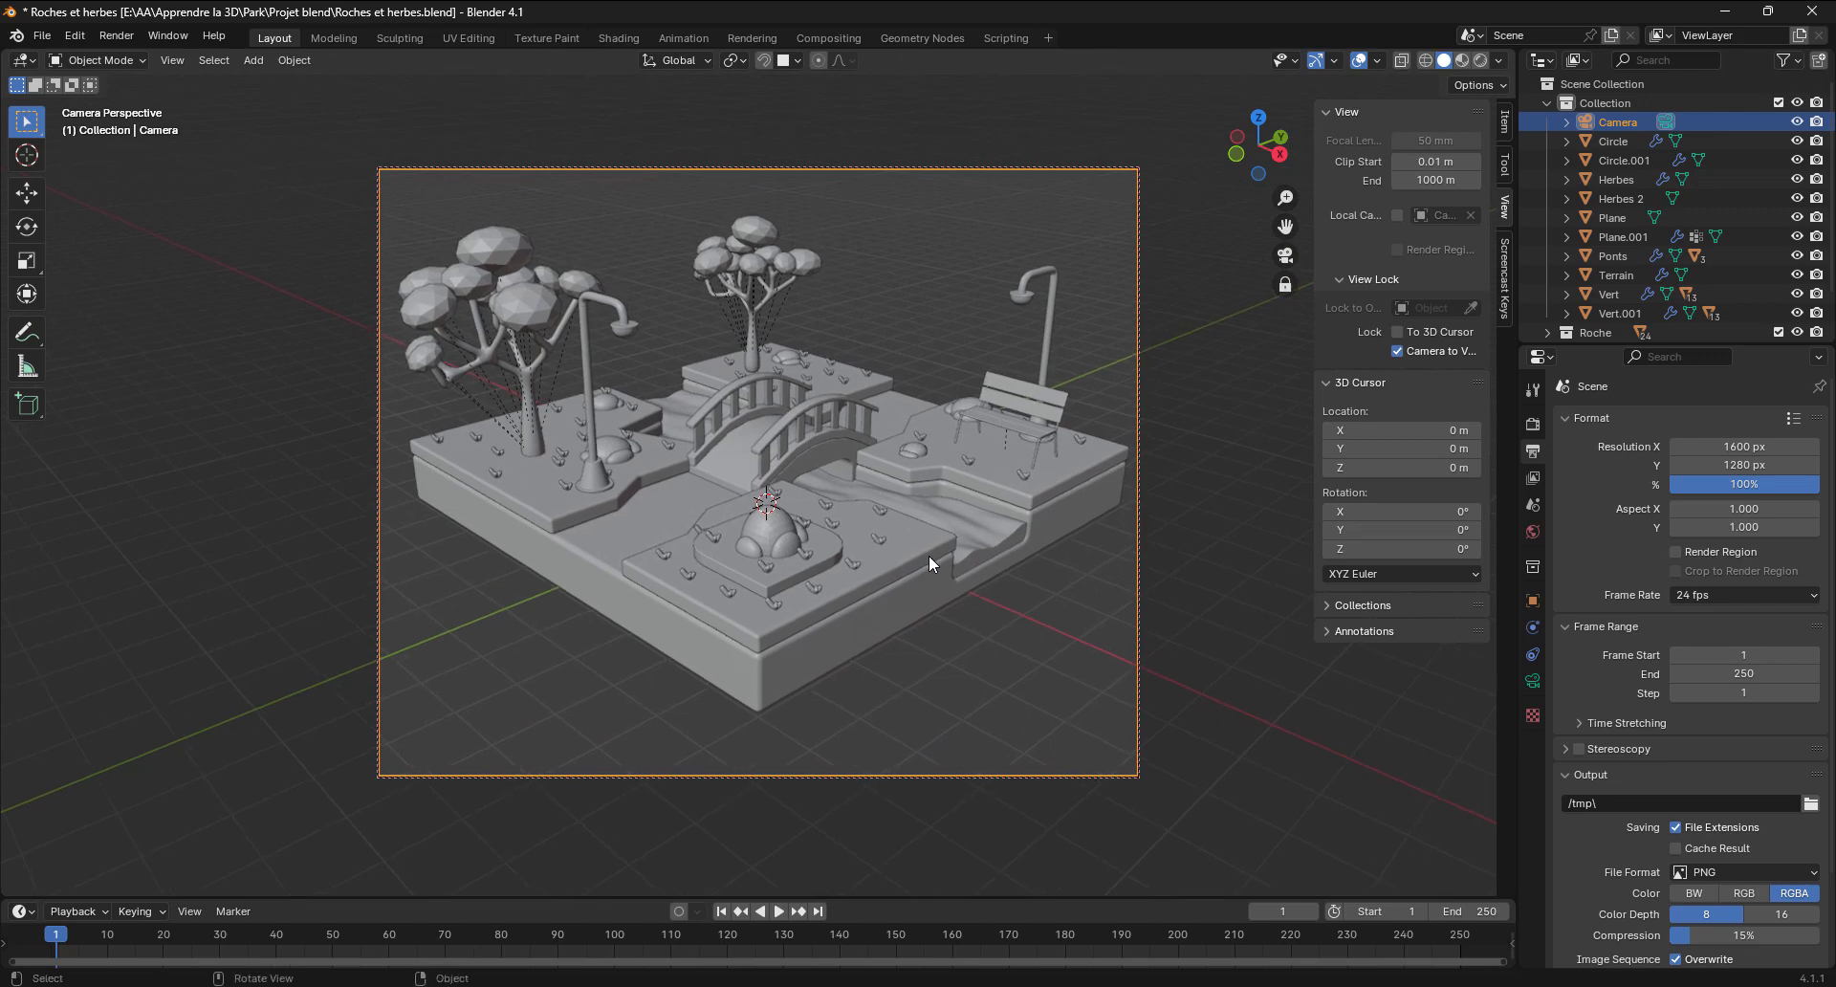
scroll(929, 555, down, 2)
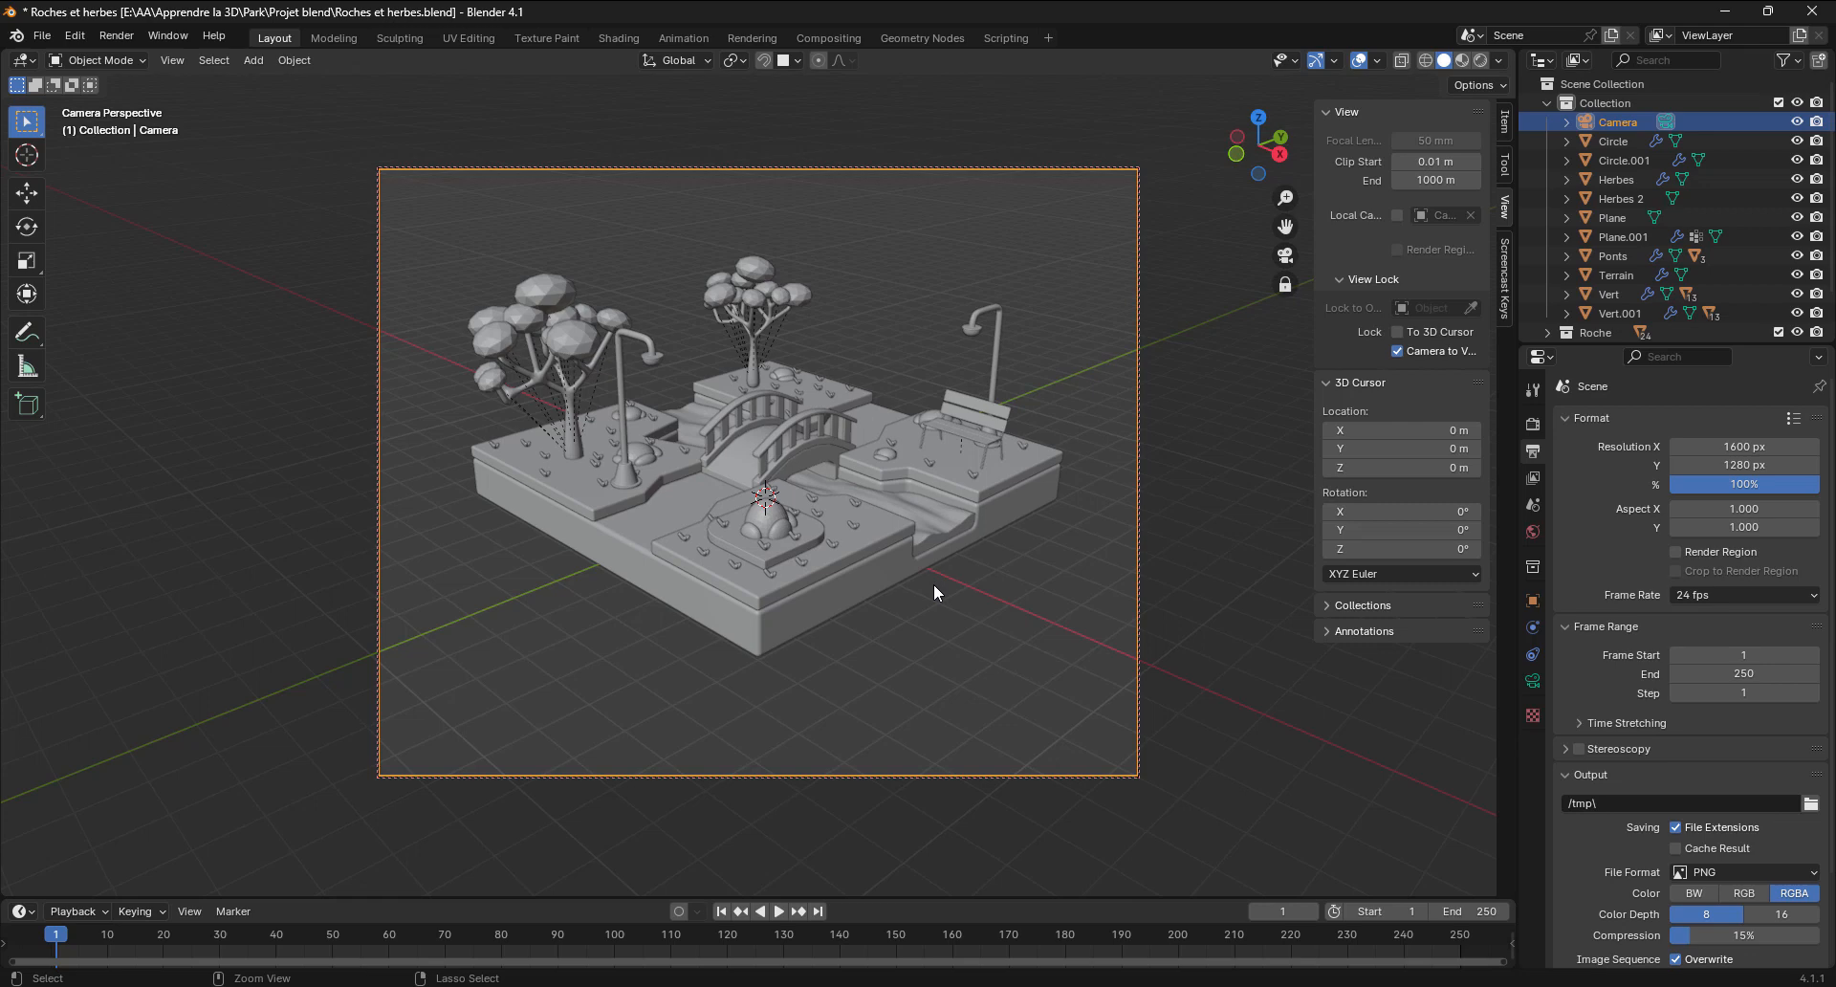
ctrl+middle_drag(933, 583, 949, 555)
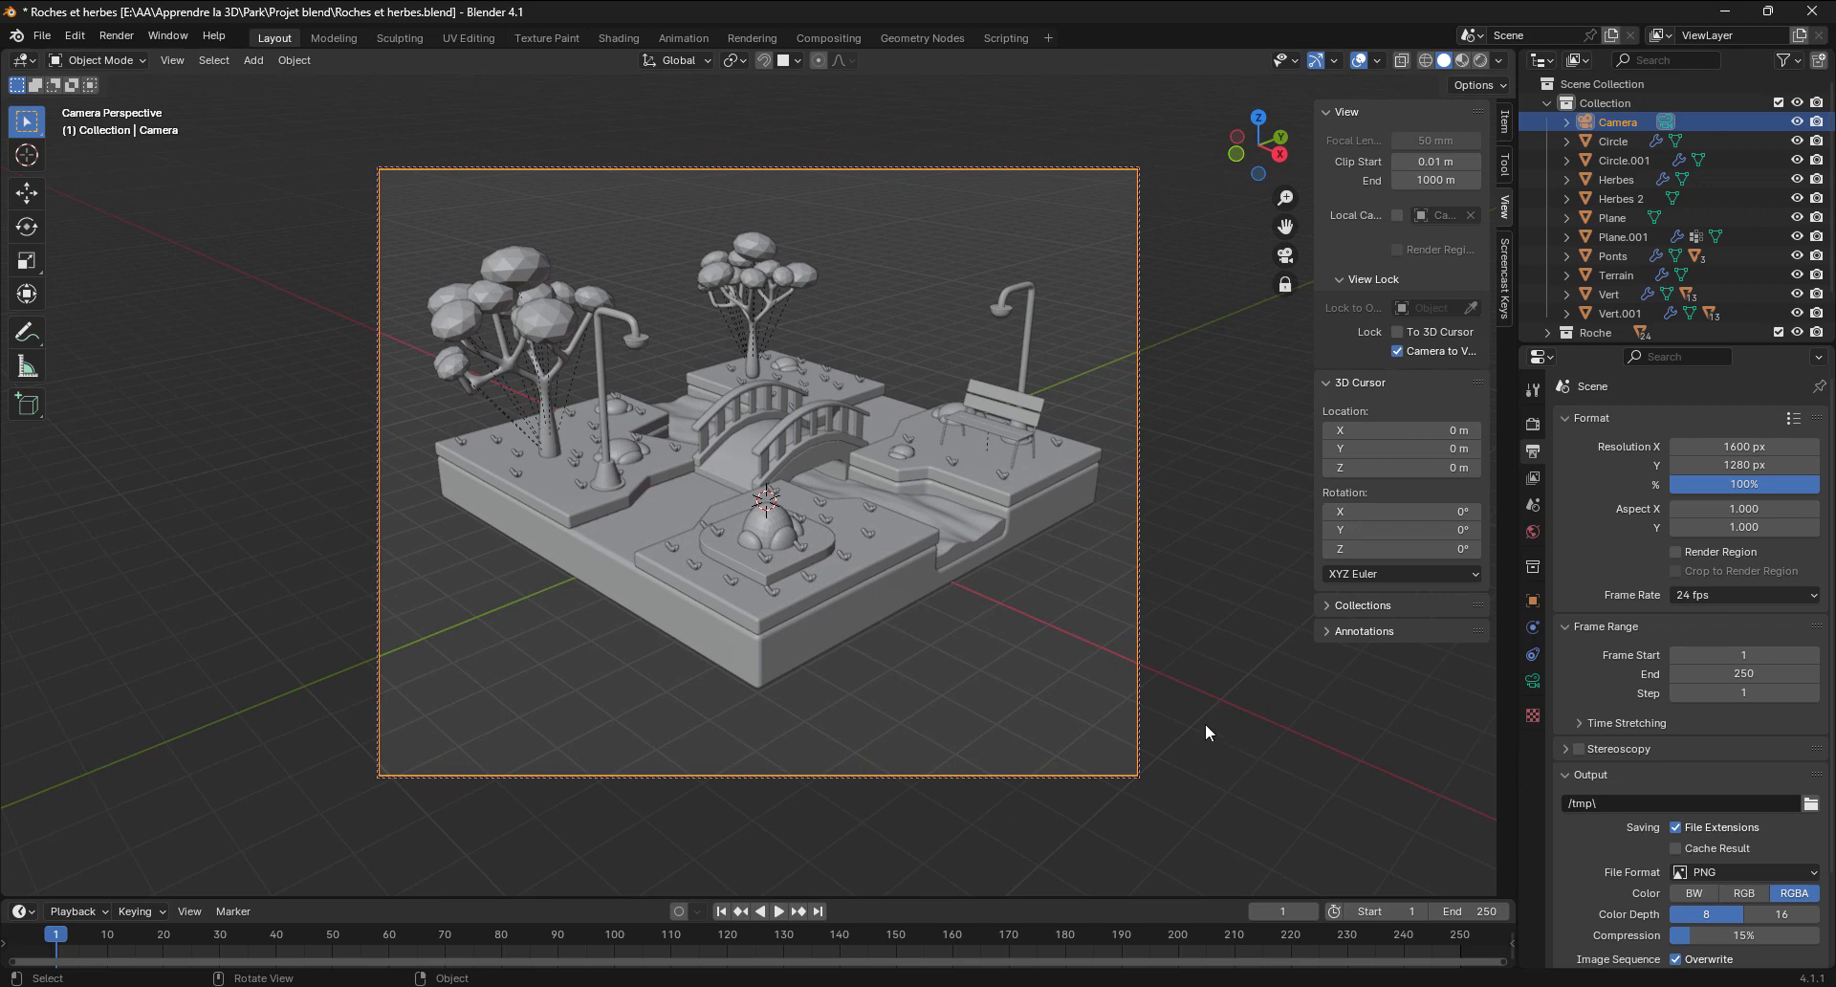
Add a plane at the origin and scale it up about 17.4 times and again about 5.65 times so it fills the camera frame
key(shift+a)
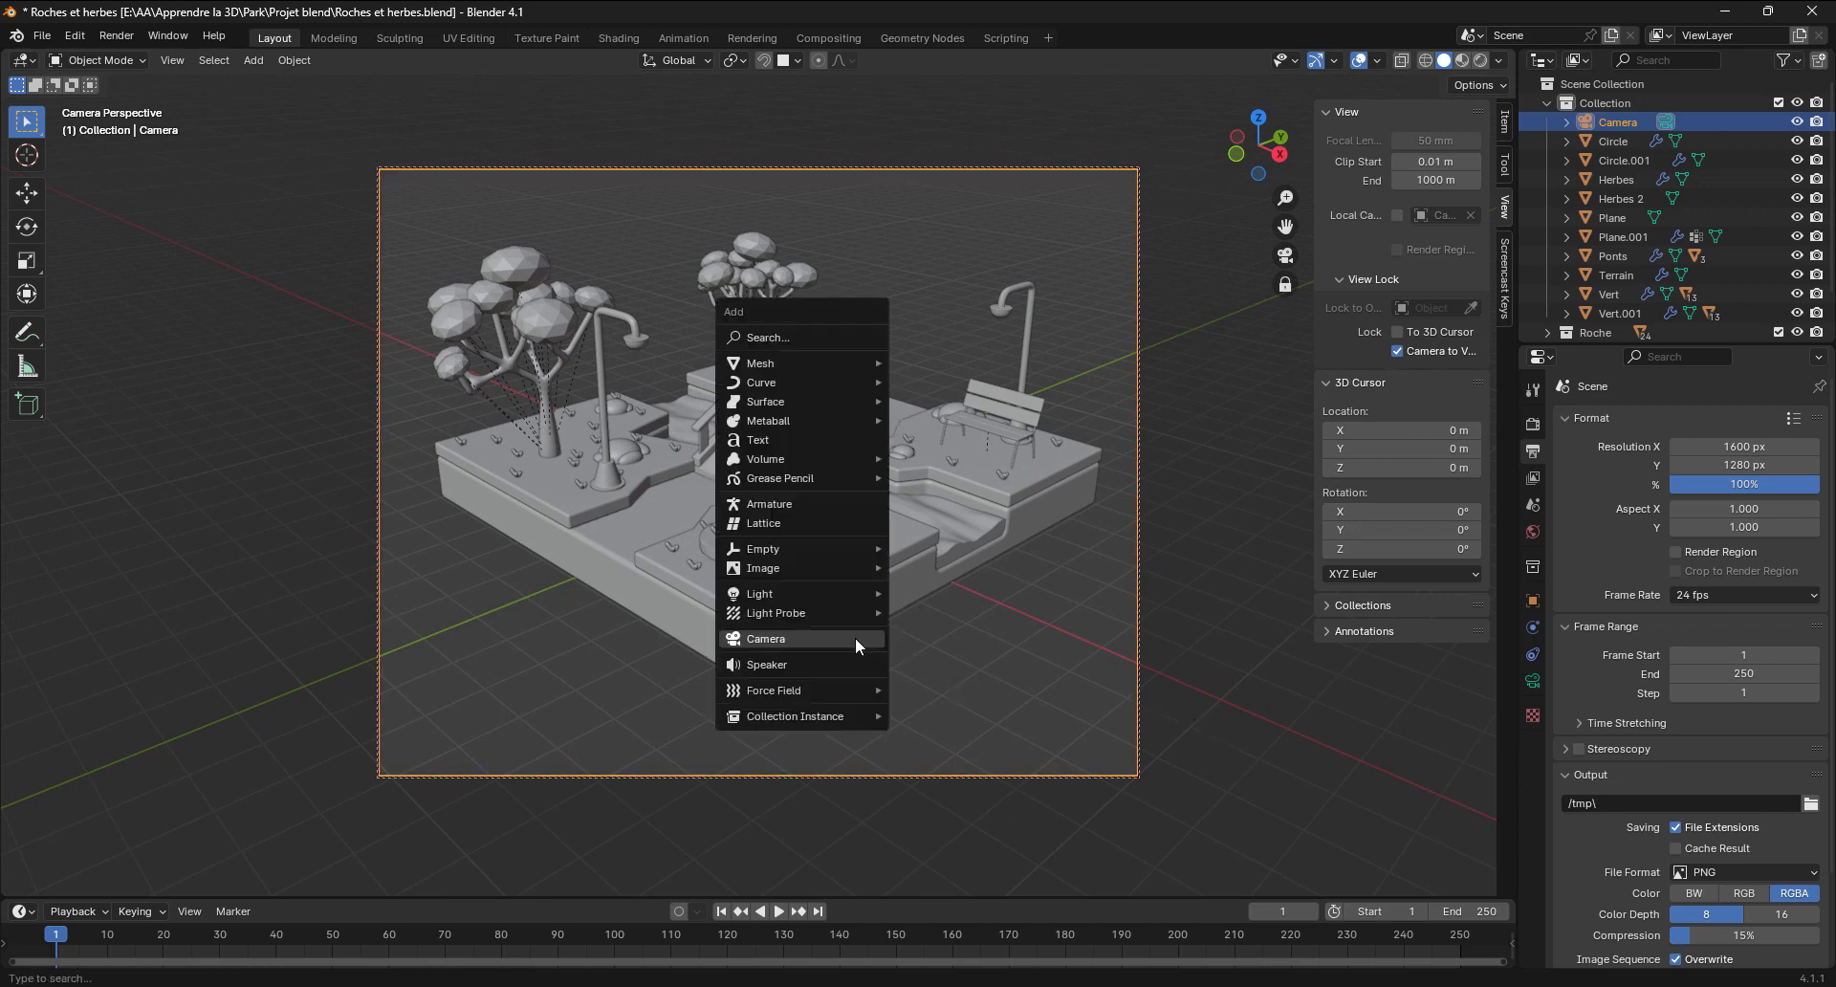
mouse_move(822, 364)
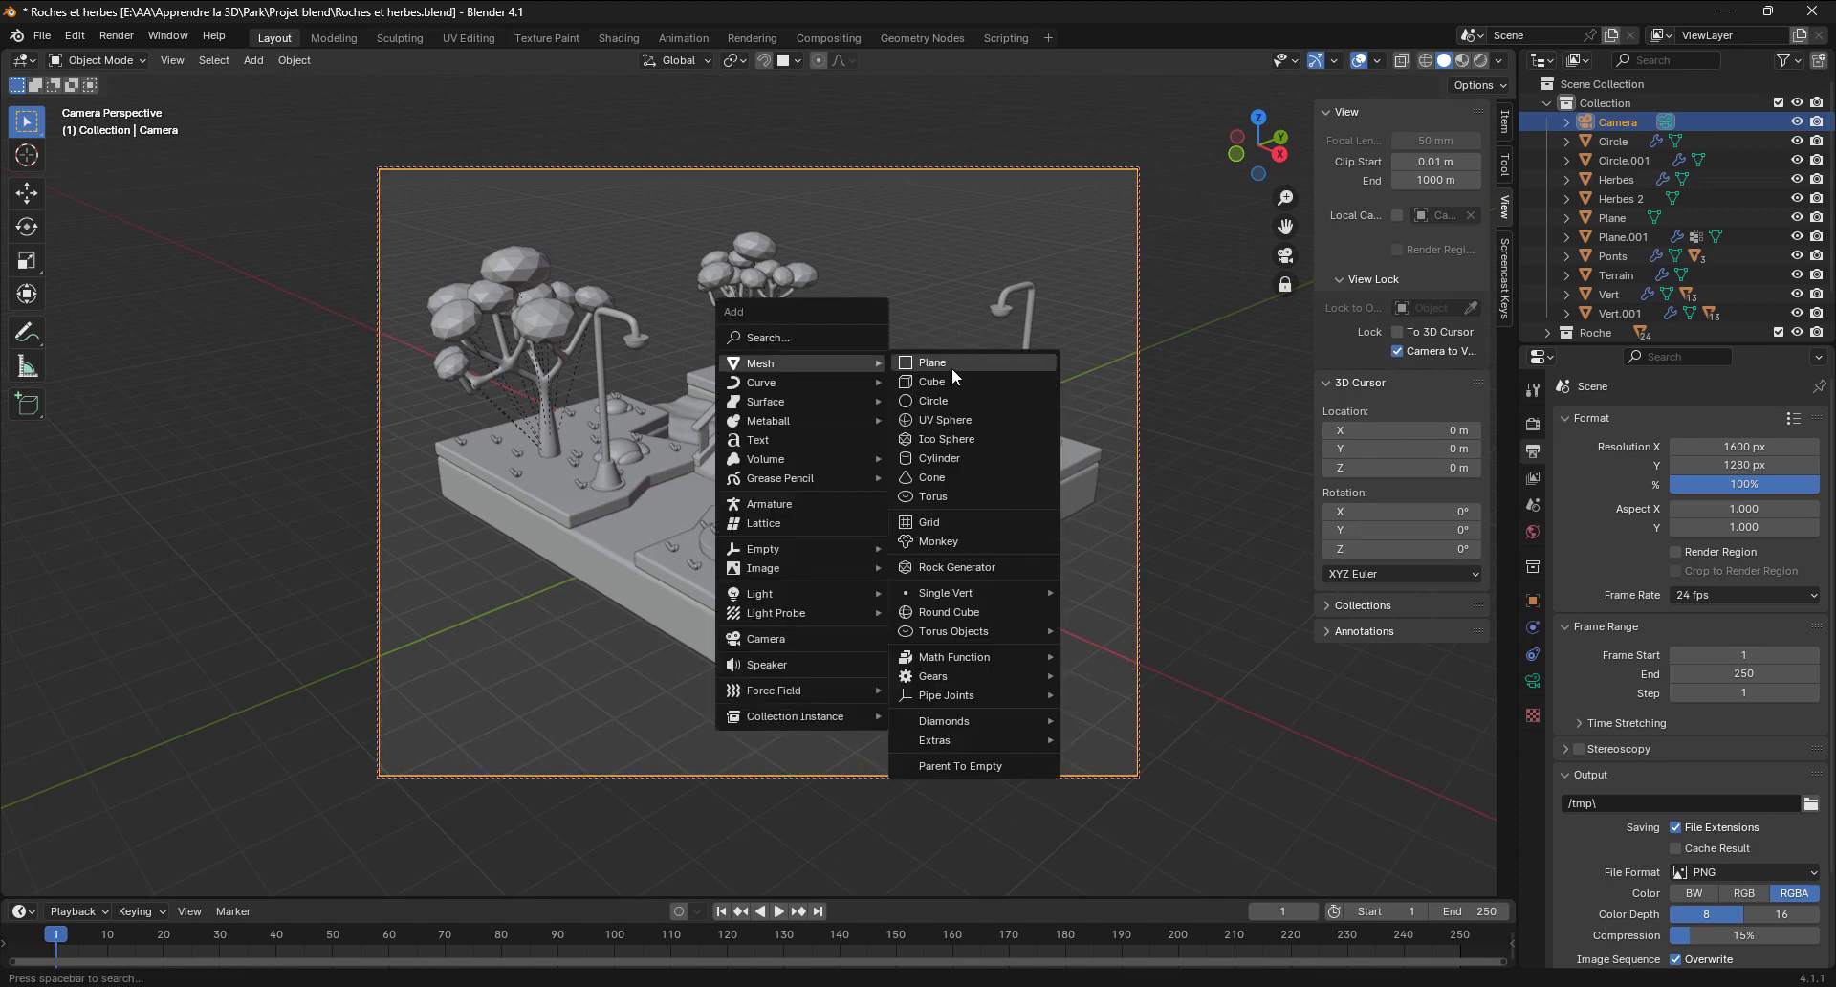
click(951, 365)
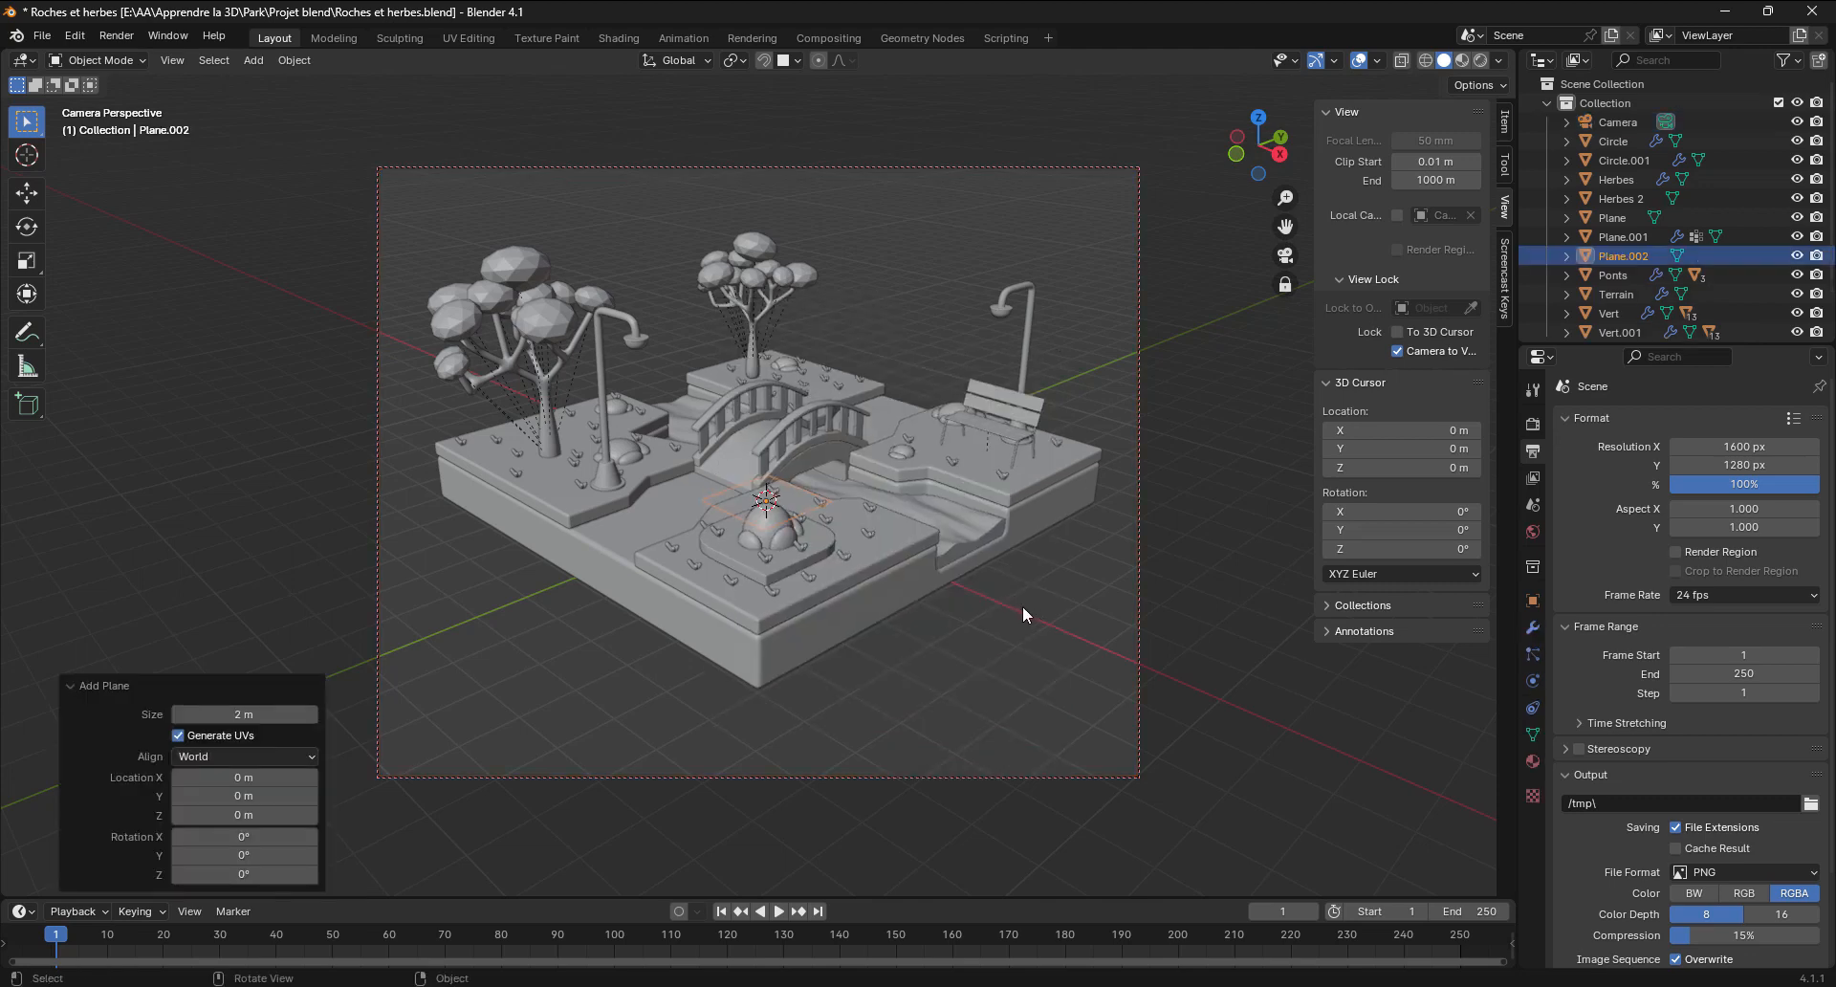
key(s)
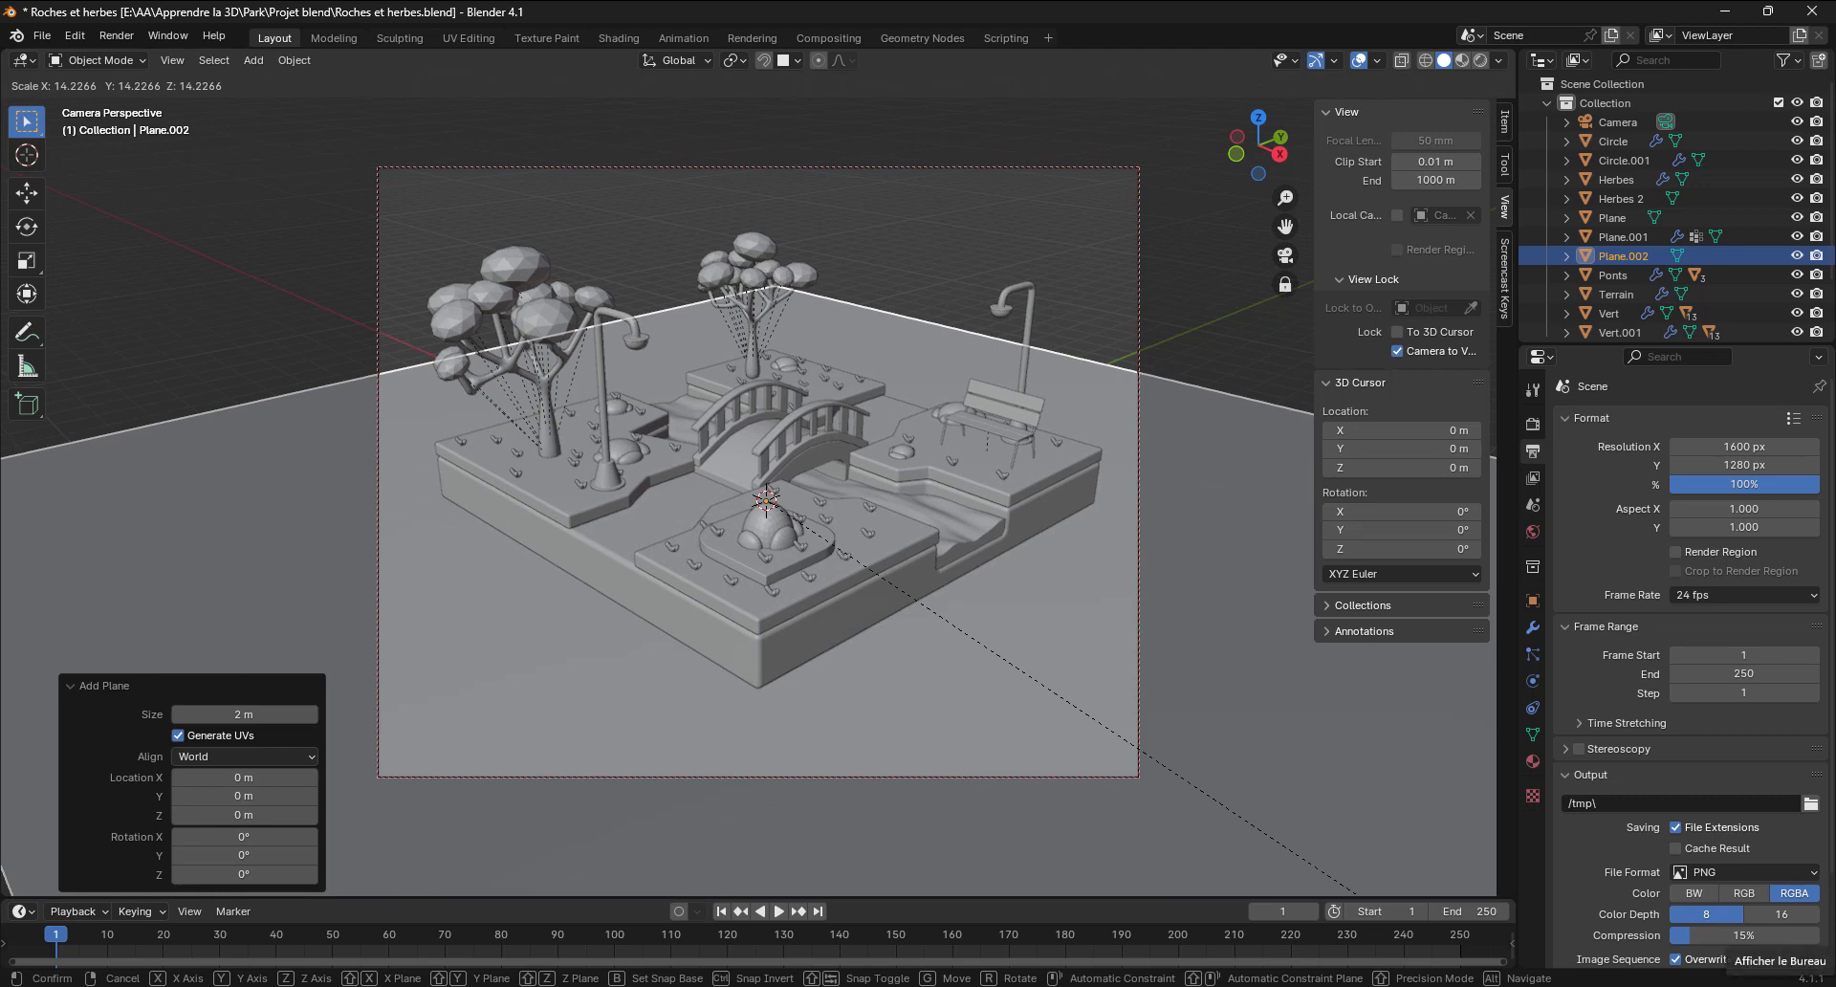
click(43, 861)
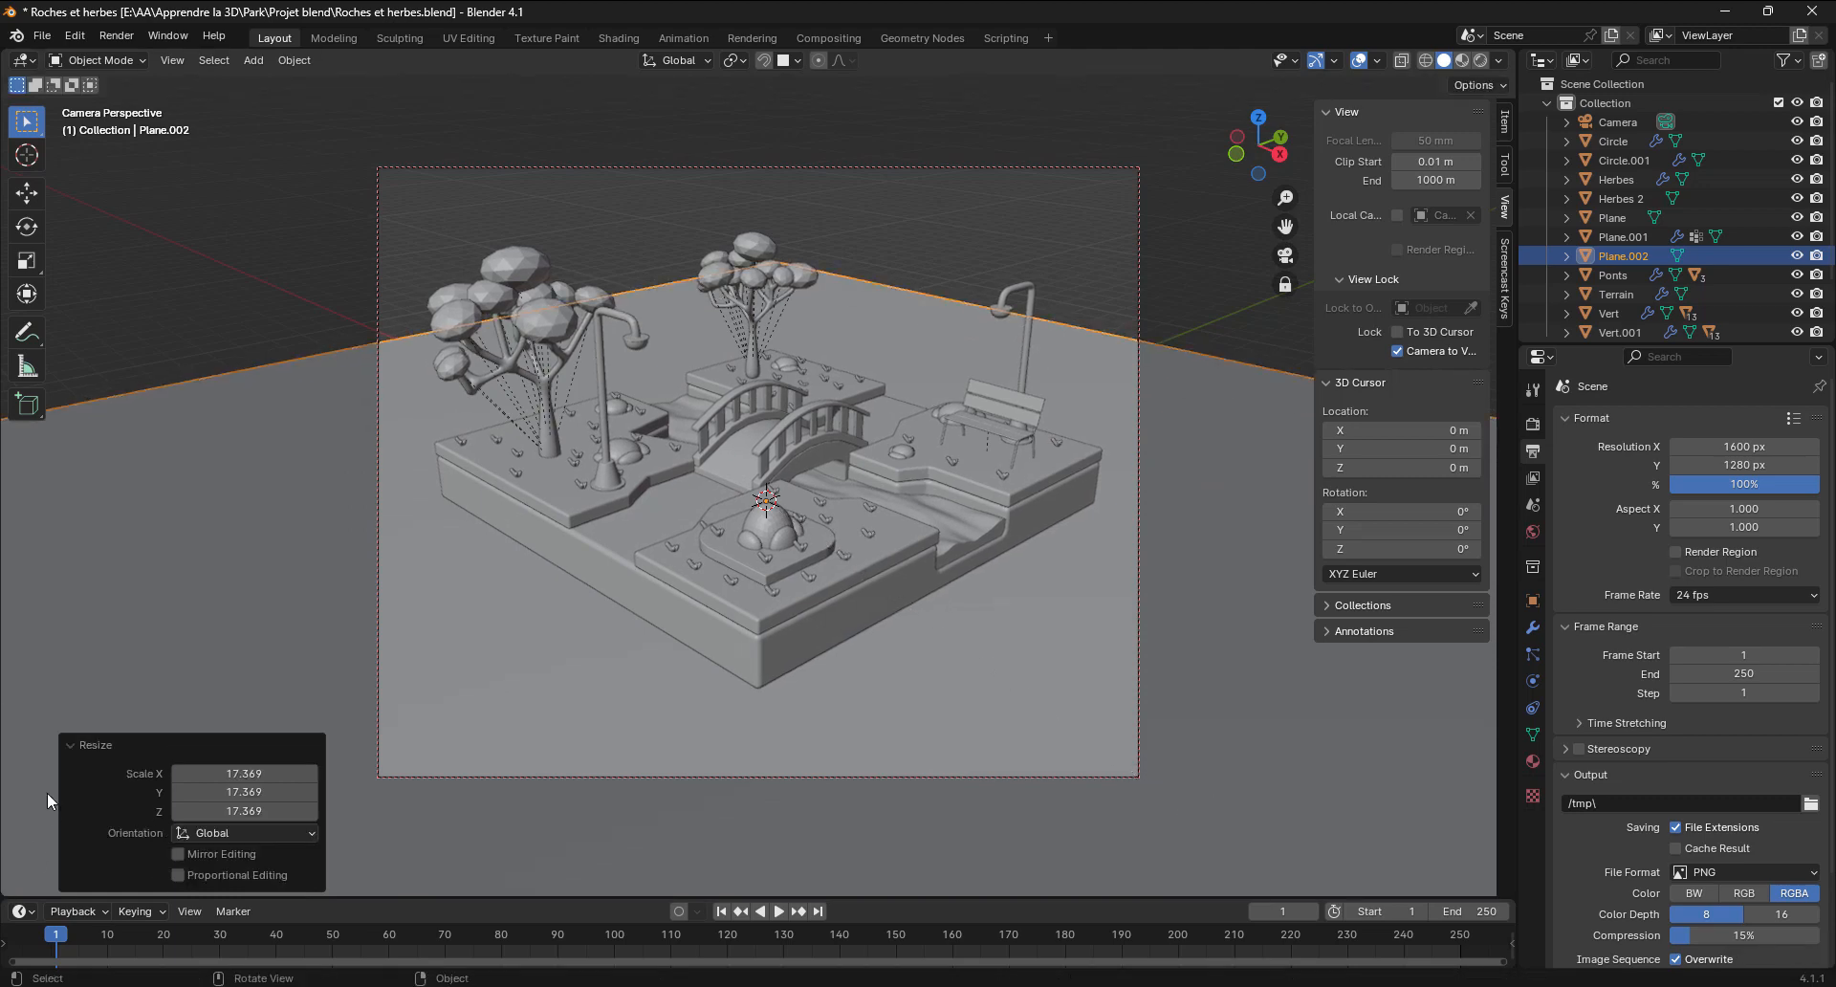
key(s)
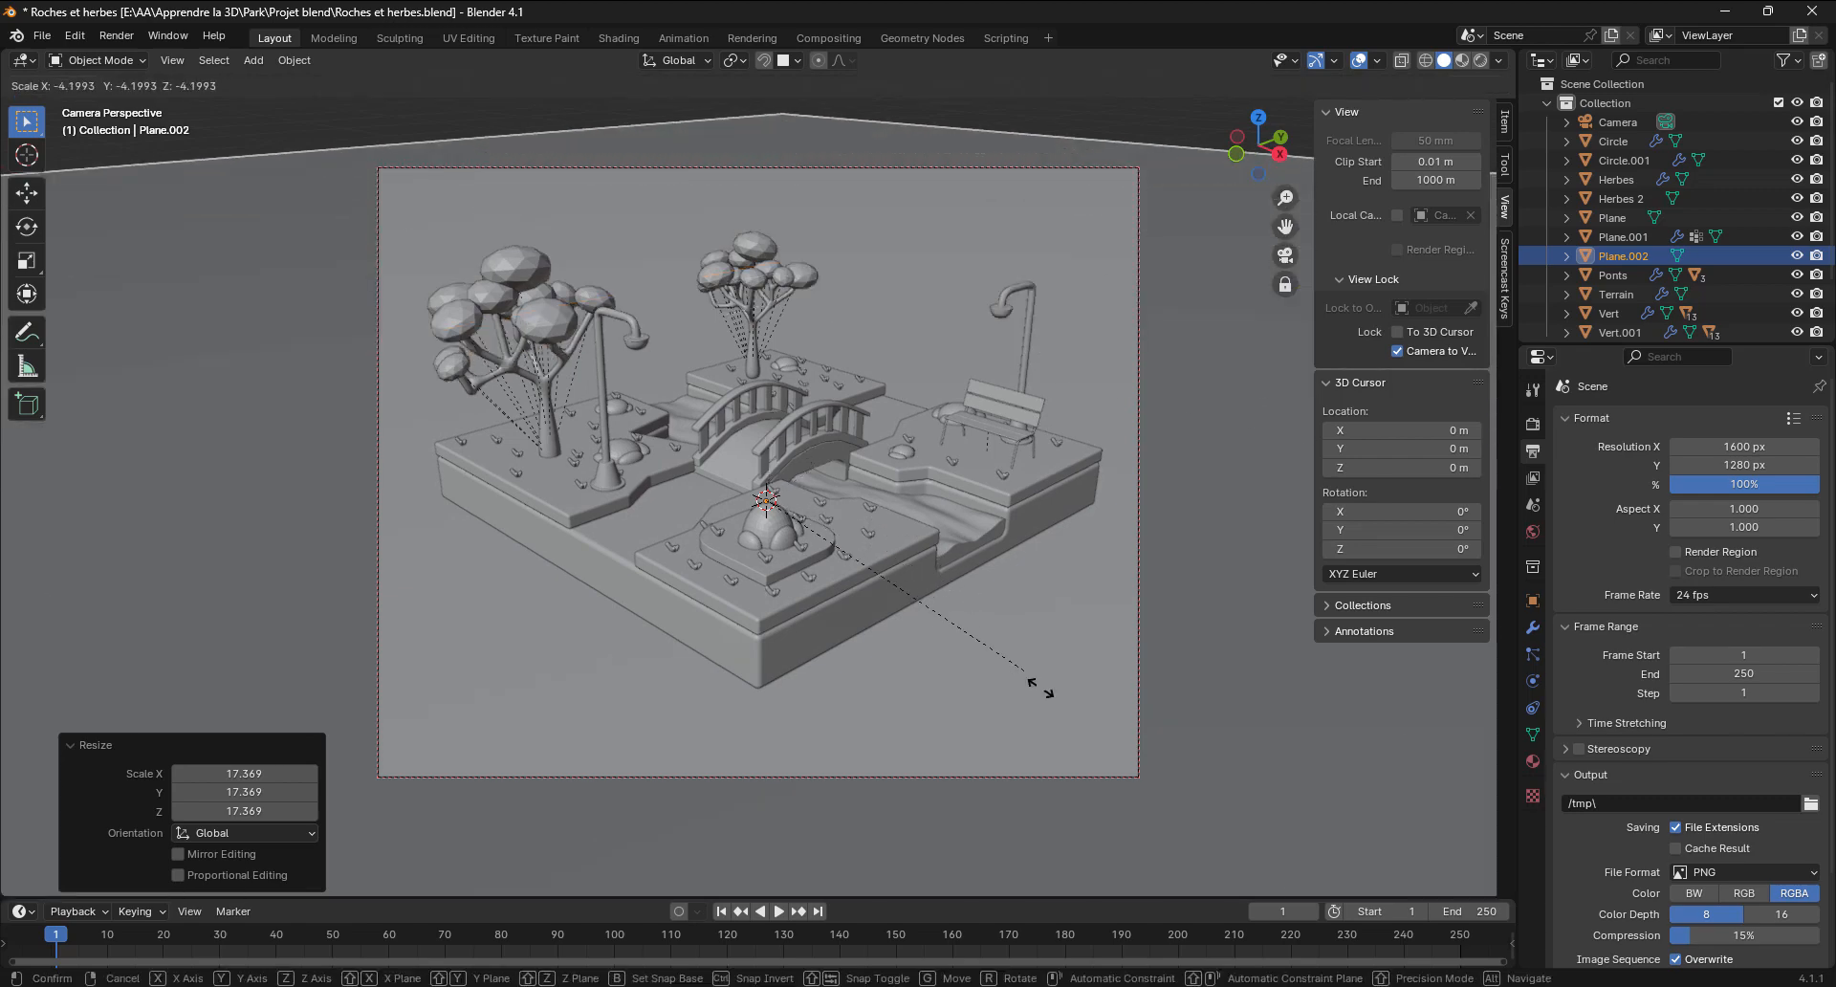
click(1090, 762)
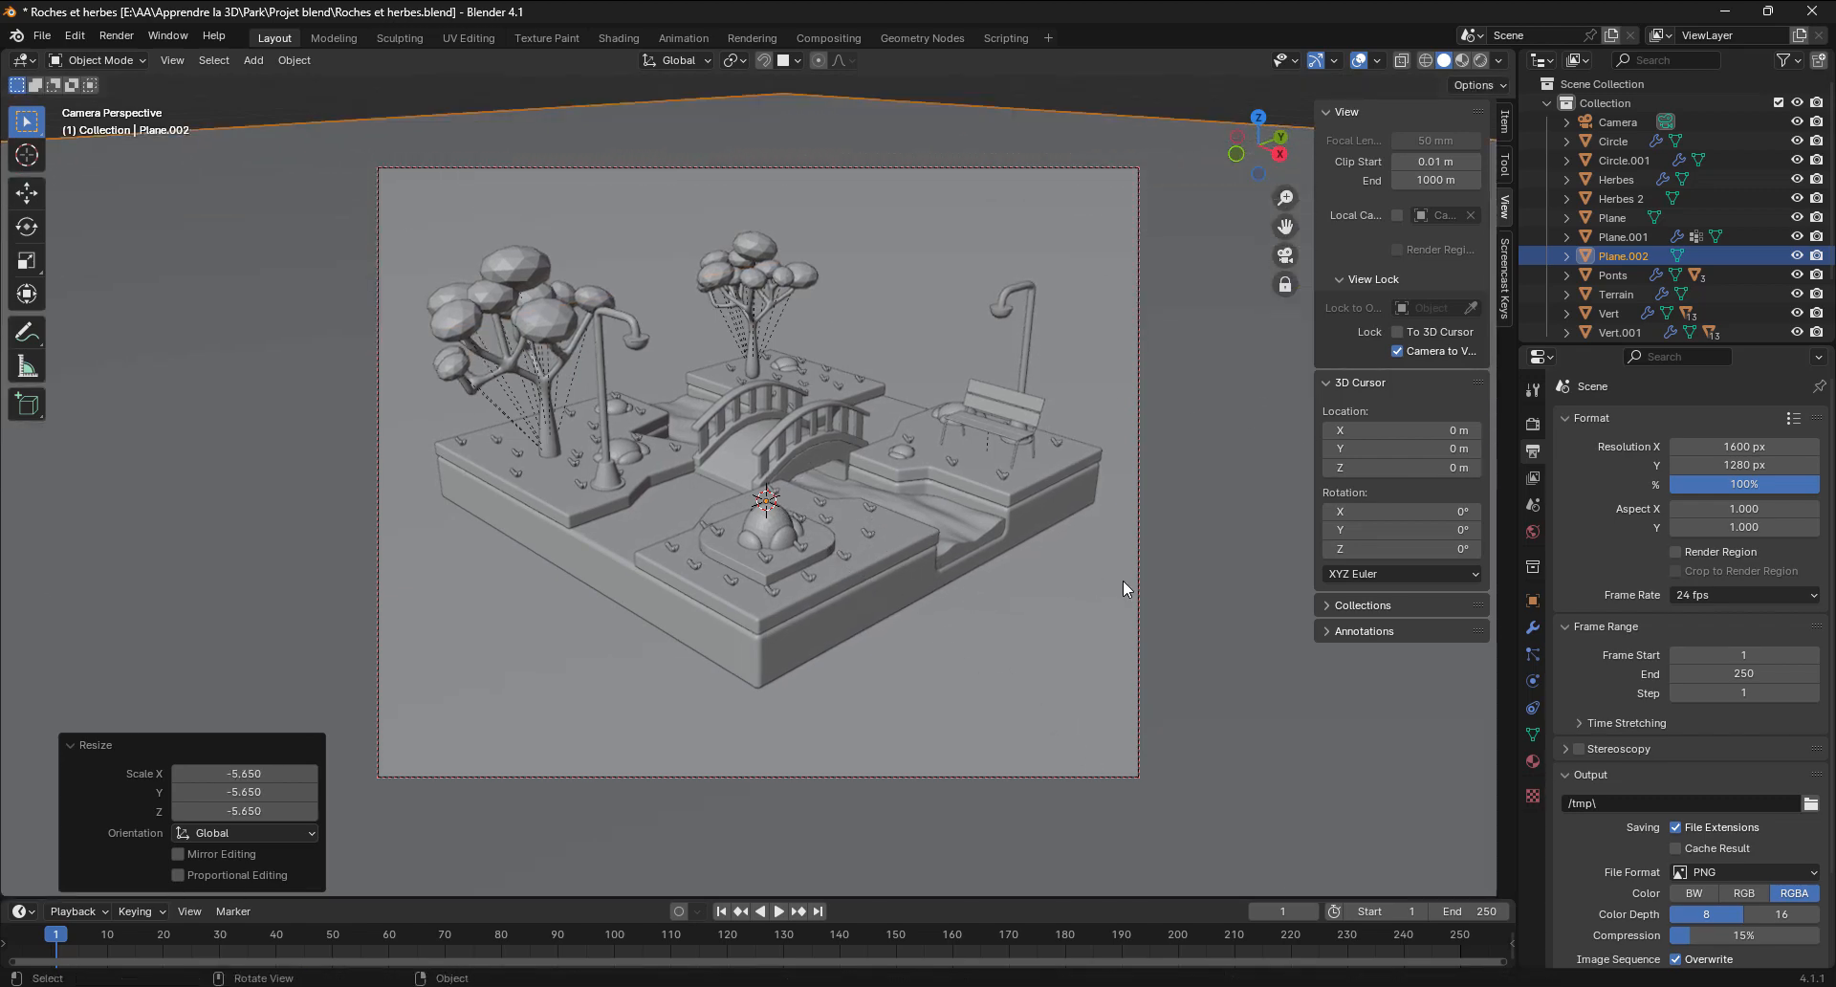
Unlock the camera from the view and place the 3D cursor on the path in front of the bridge
click(1398, 350)
middle_drag(893, 497, 875, 532)
scroll(809, 532, up, 6)
shift+middle_drag(771, 478, 730, 571)
scroll(841, 416, up, 4)
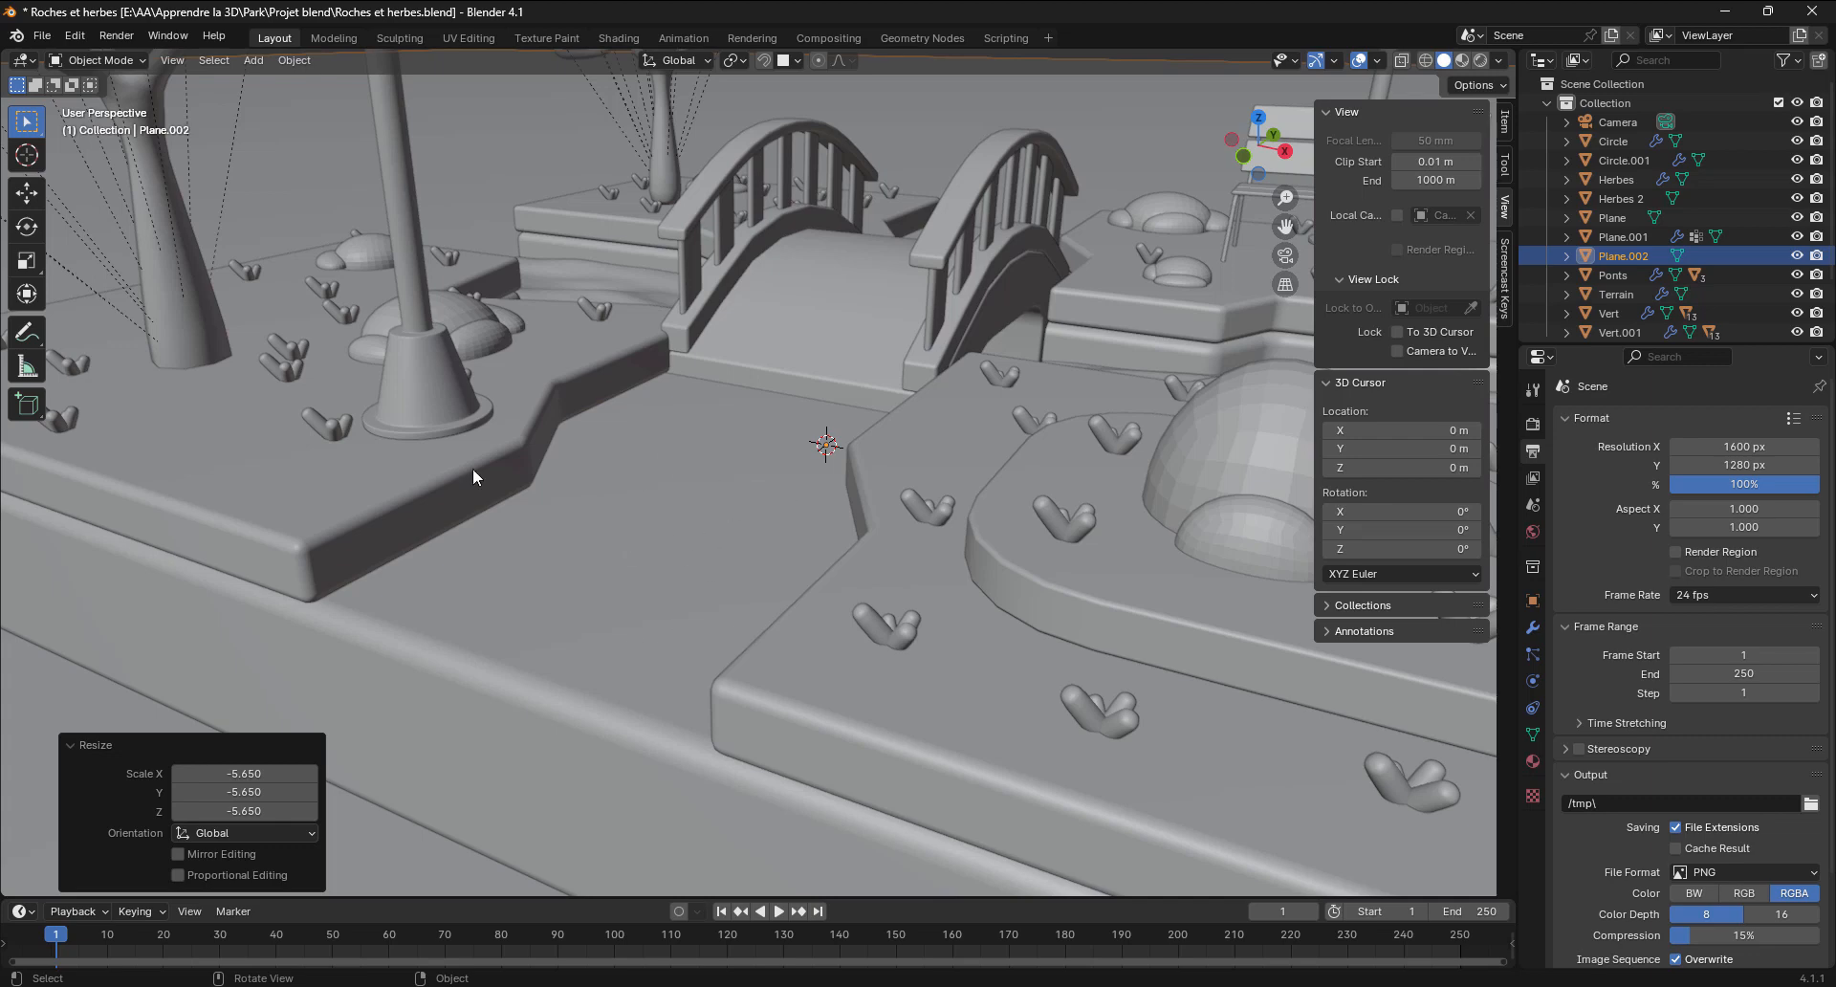
click(26, 156)
click(654, 528)
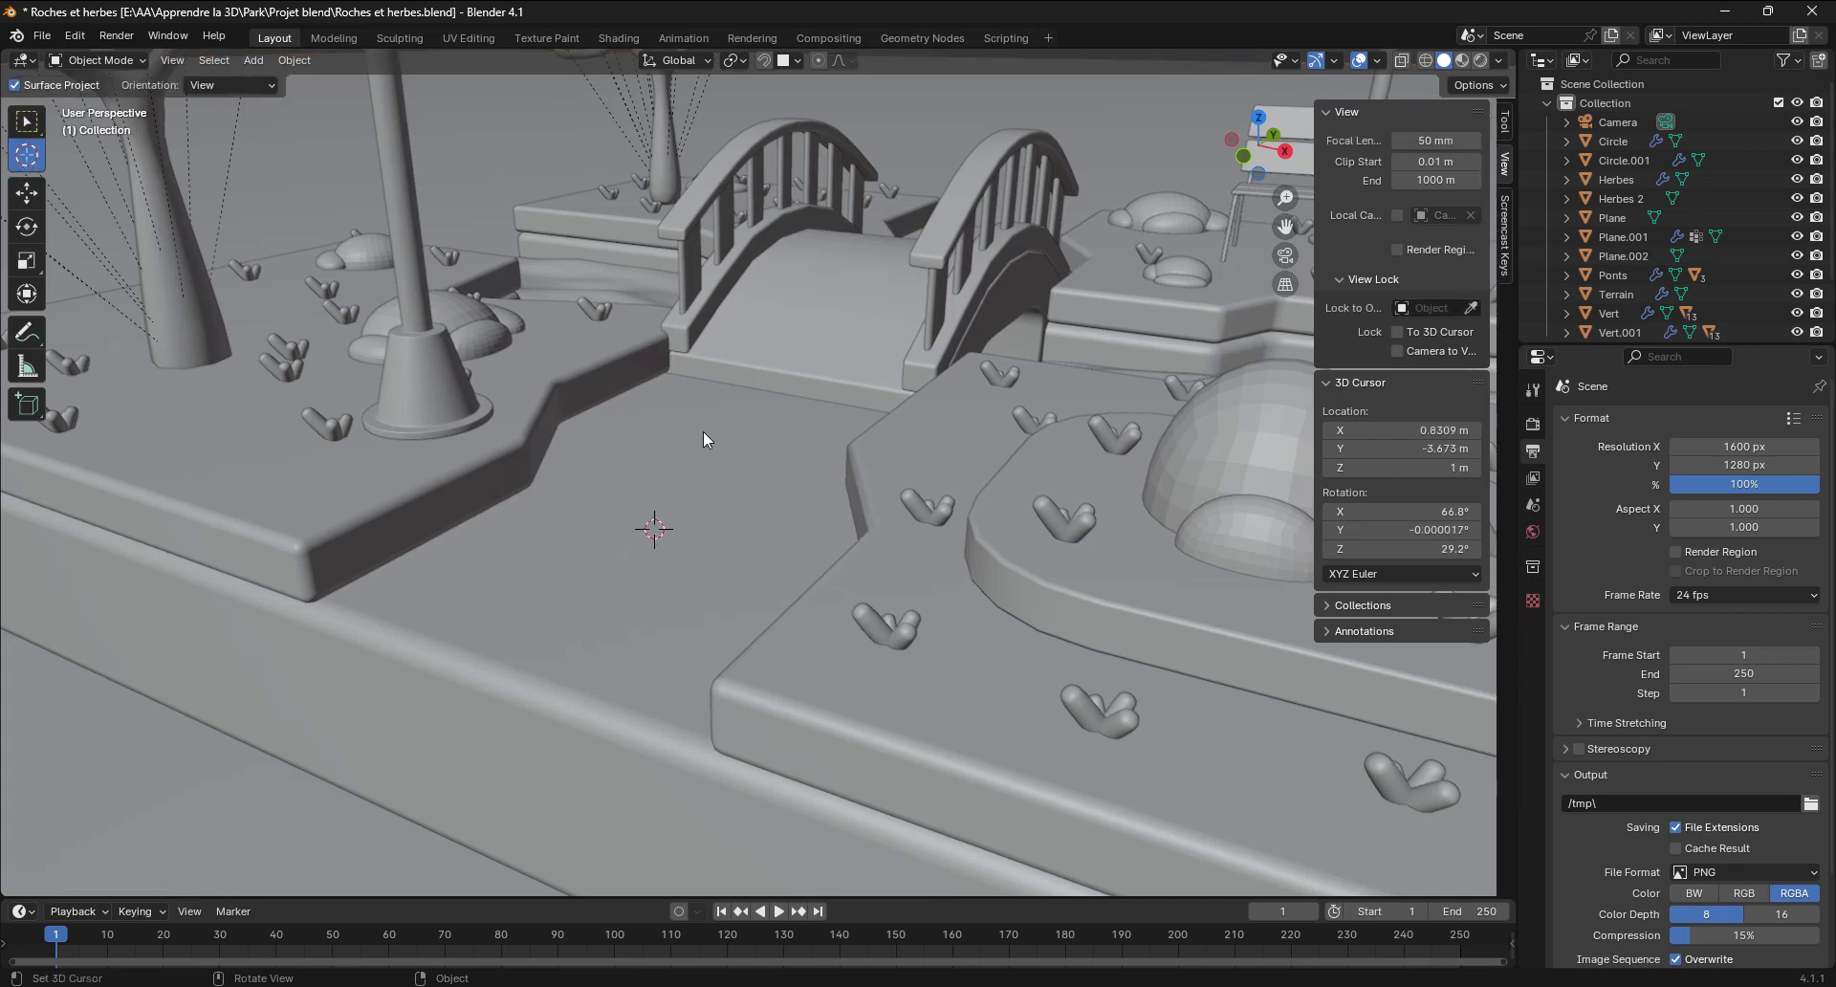
Add a UV sphere at the cursor, flatten it to about 0.24 in Z and scale it to about 0.22 overall
key(shift+a)
mouse_move(703, 432)
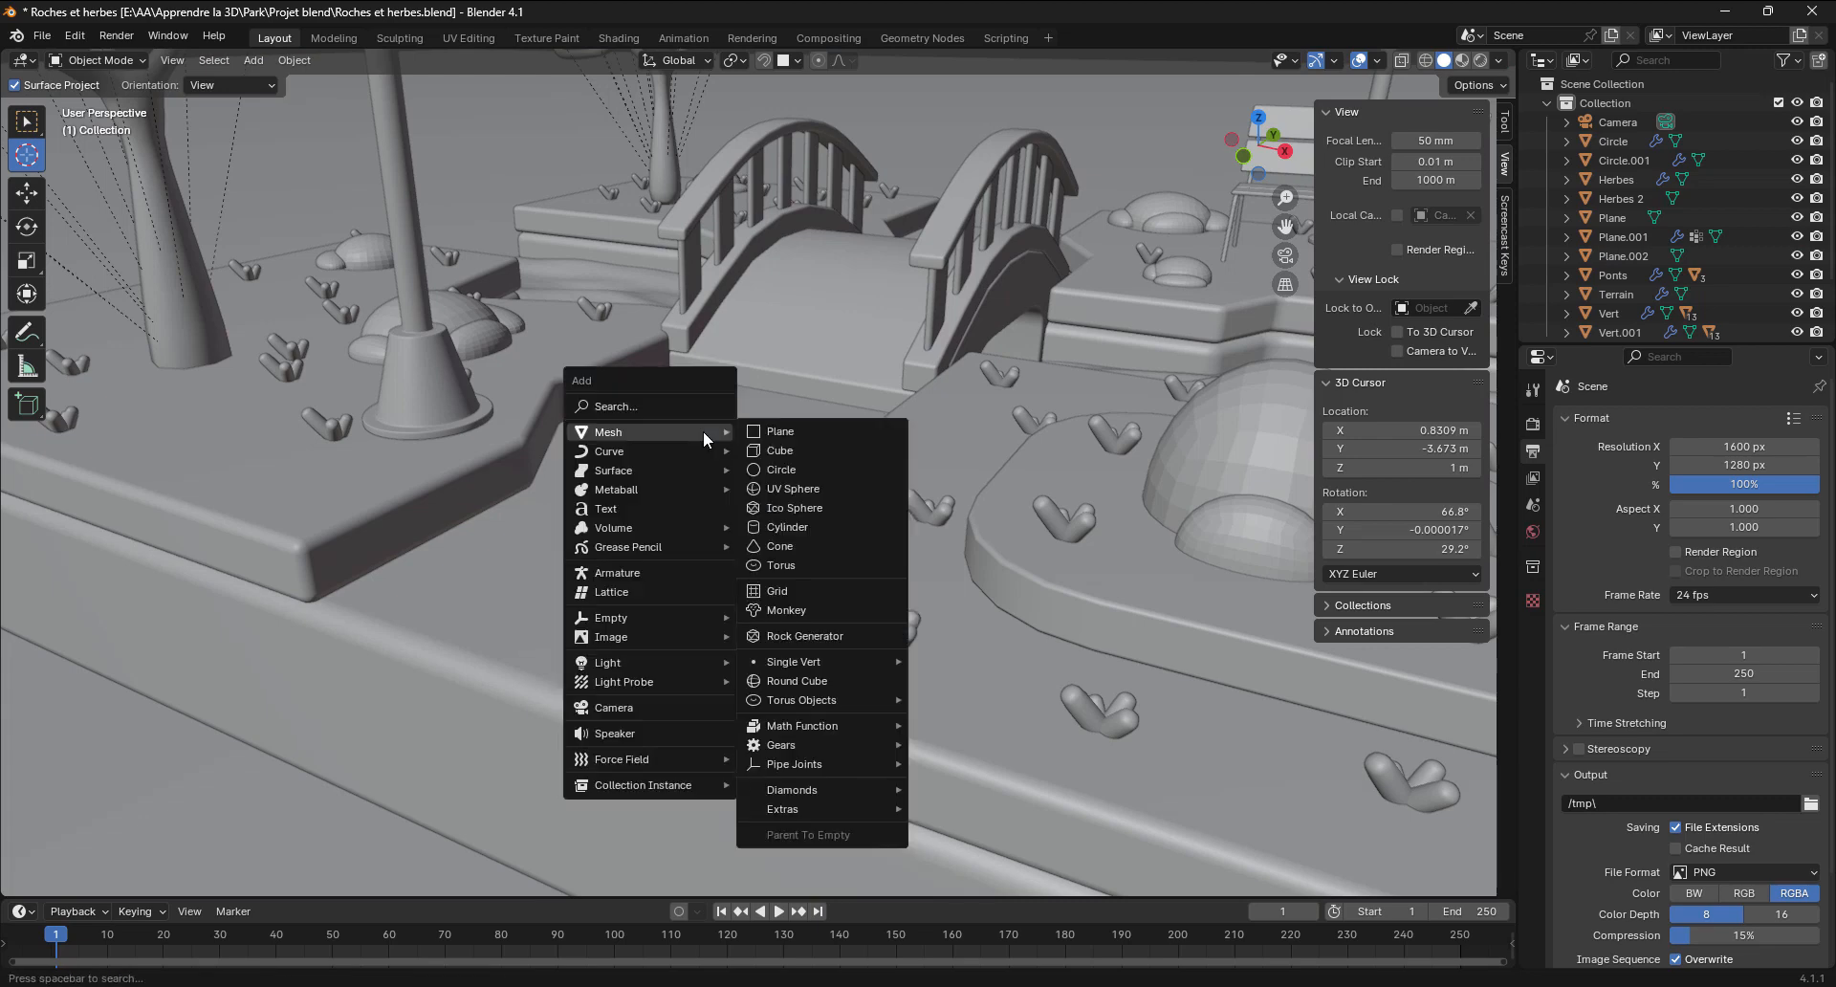
click(800, 488)
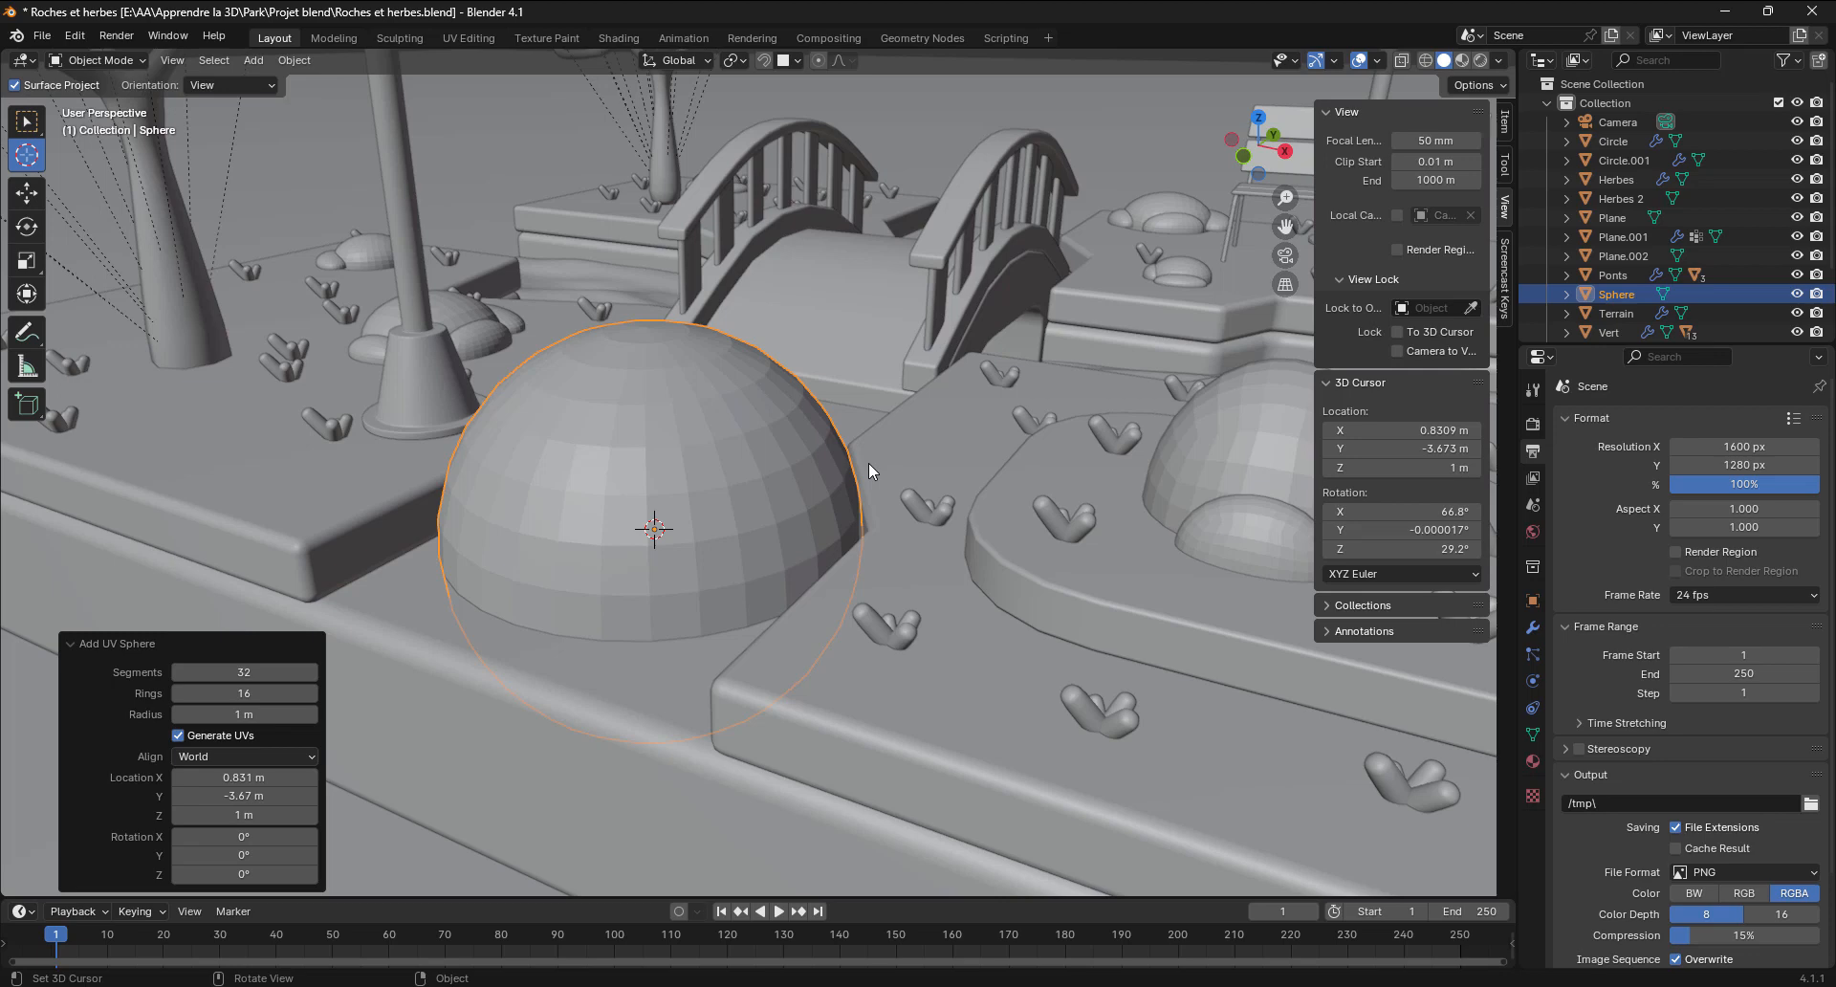
key(s)
key(z)
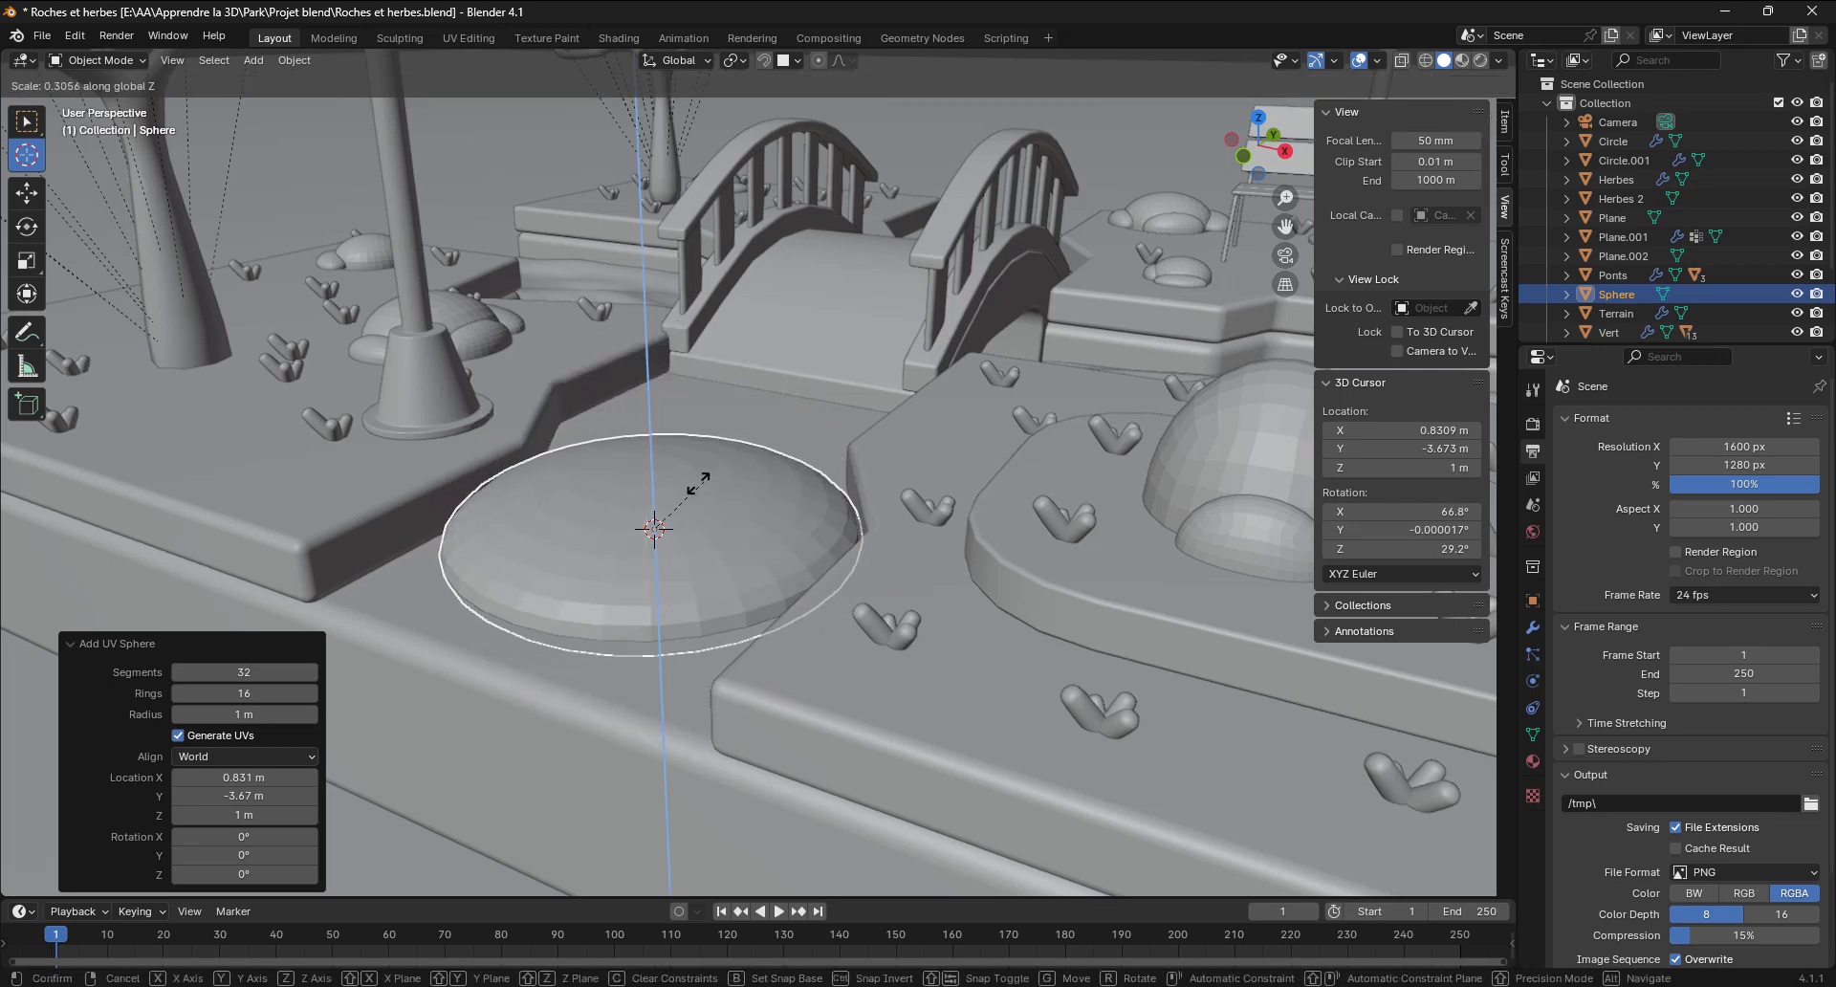
click(693, 490)
key(s)
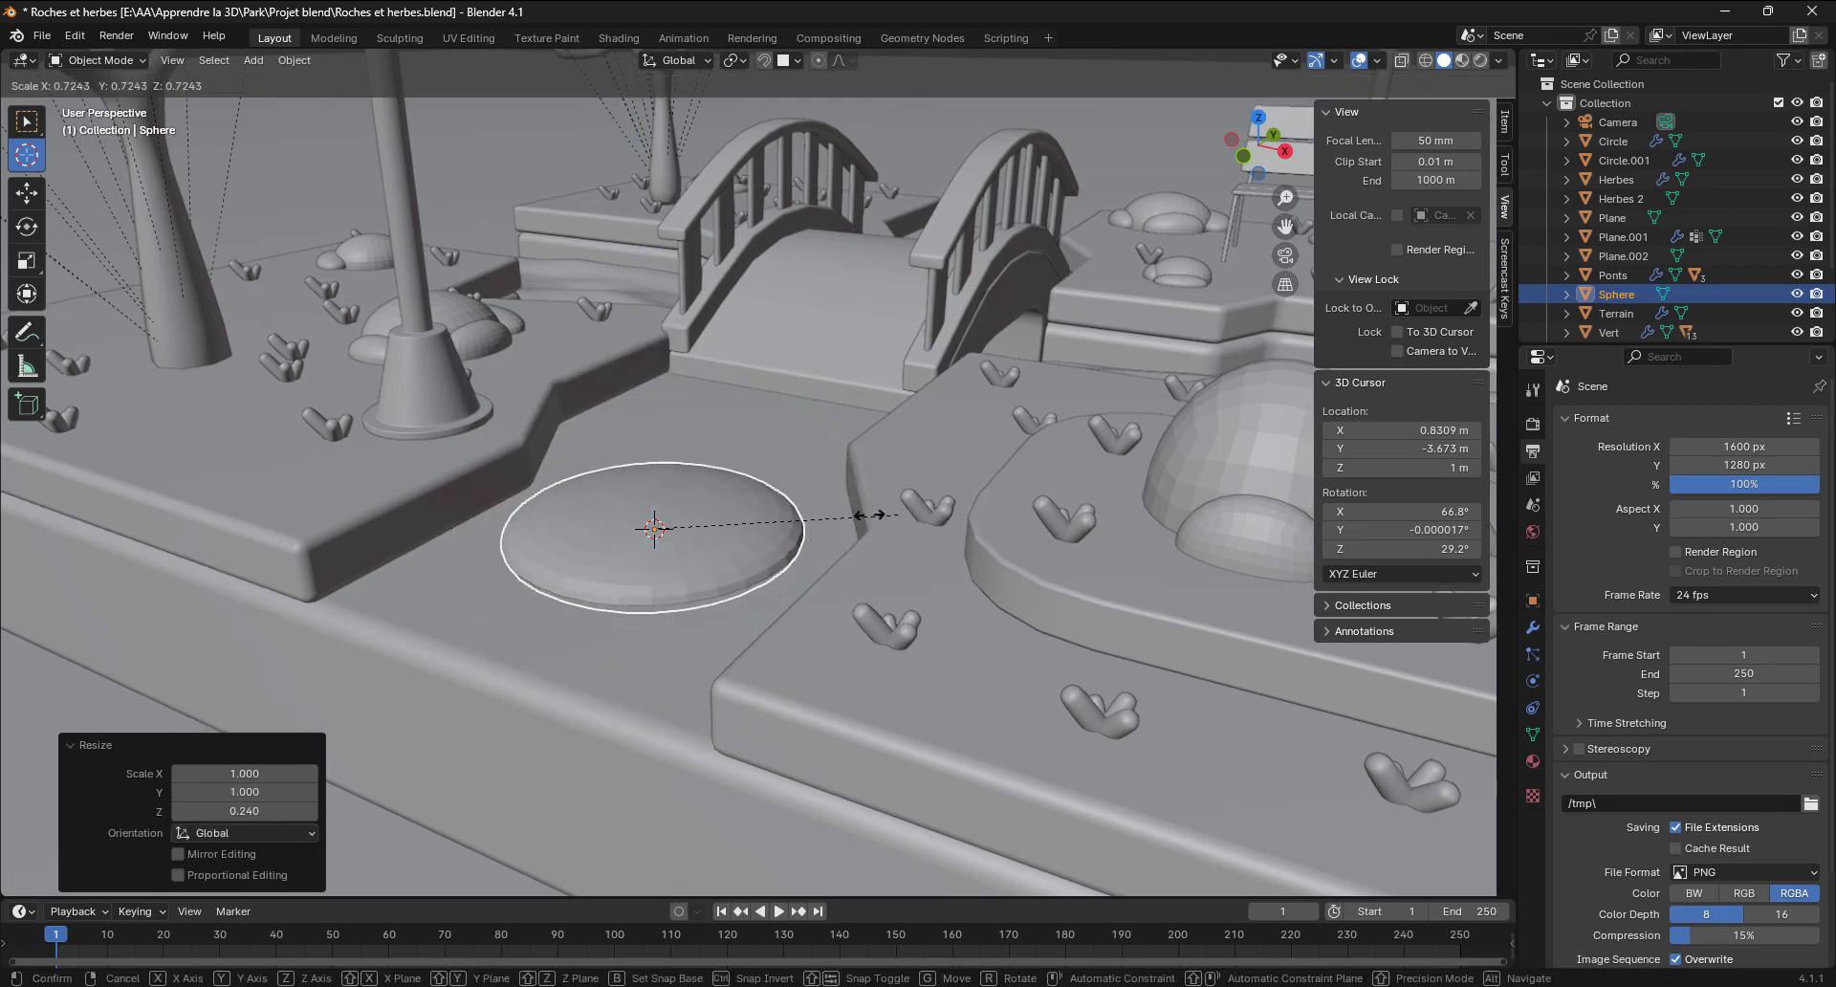
click(729, 520)
Adjust the flattened sphere's height in the path, raising it about 0.206 m along Z and lowering it about 0.203 m
scroll(726, 512, up, 3)
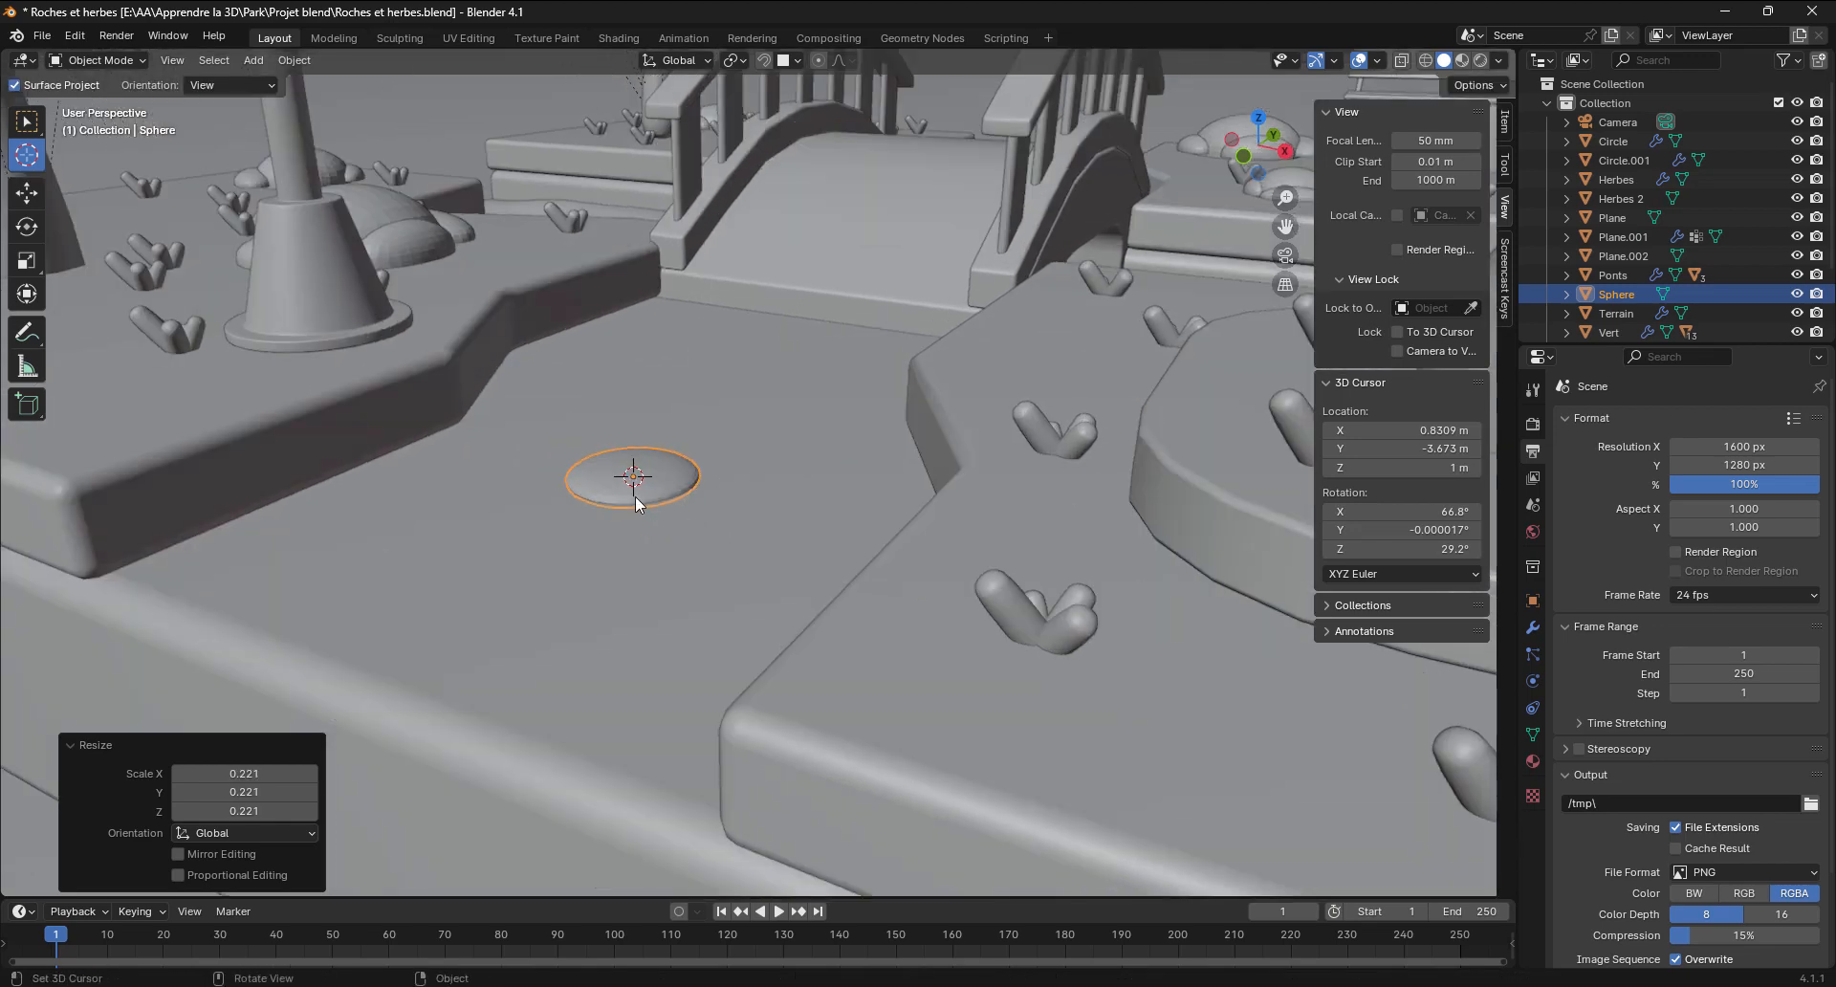
scroll(635, 496, up, 3)
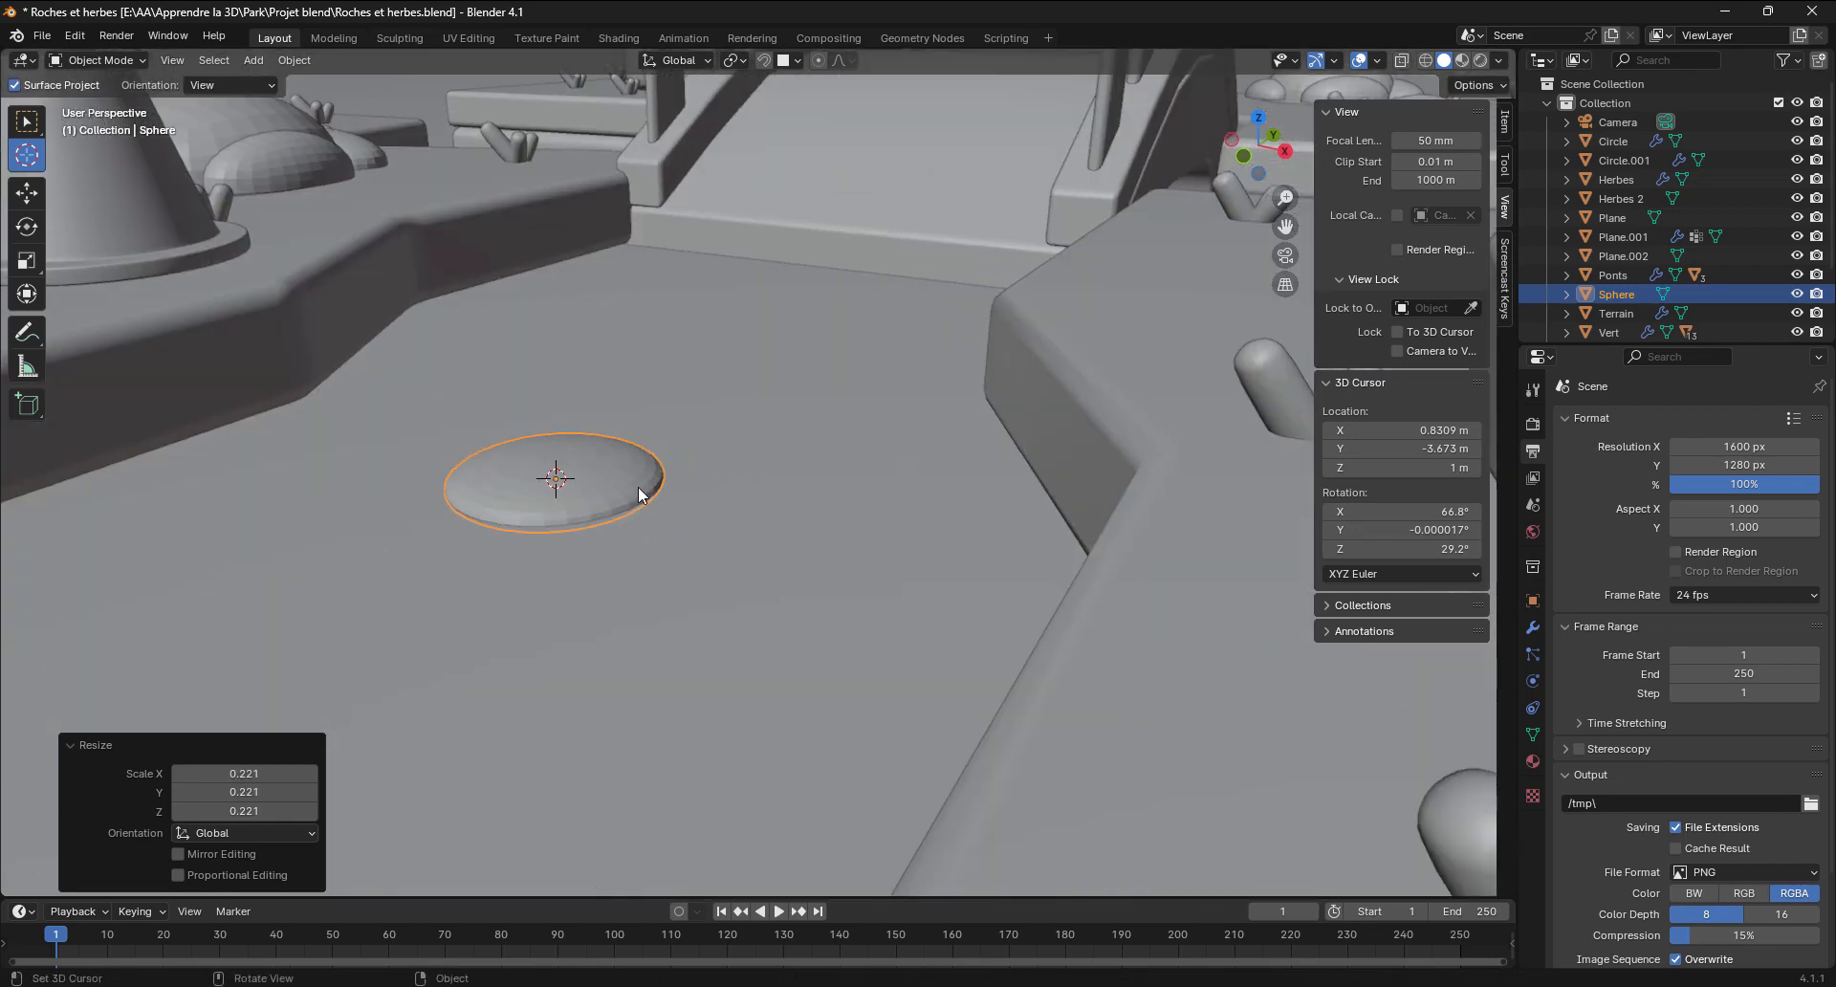
key(g)
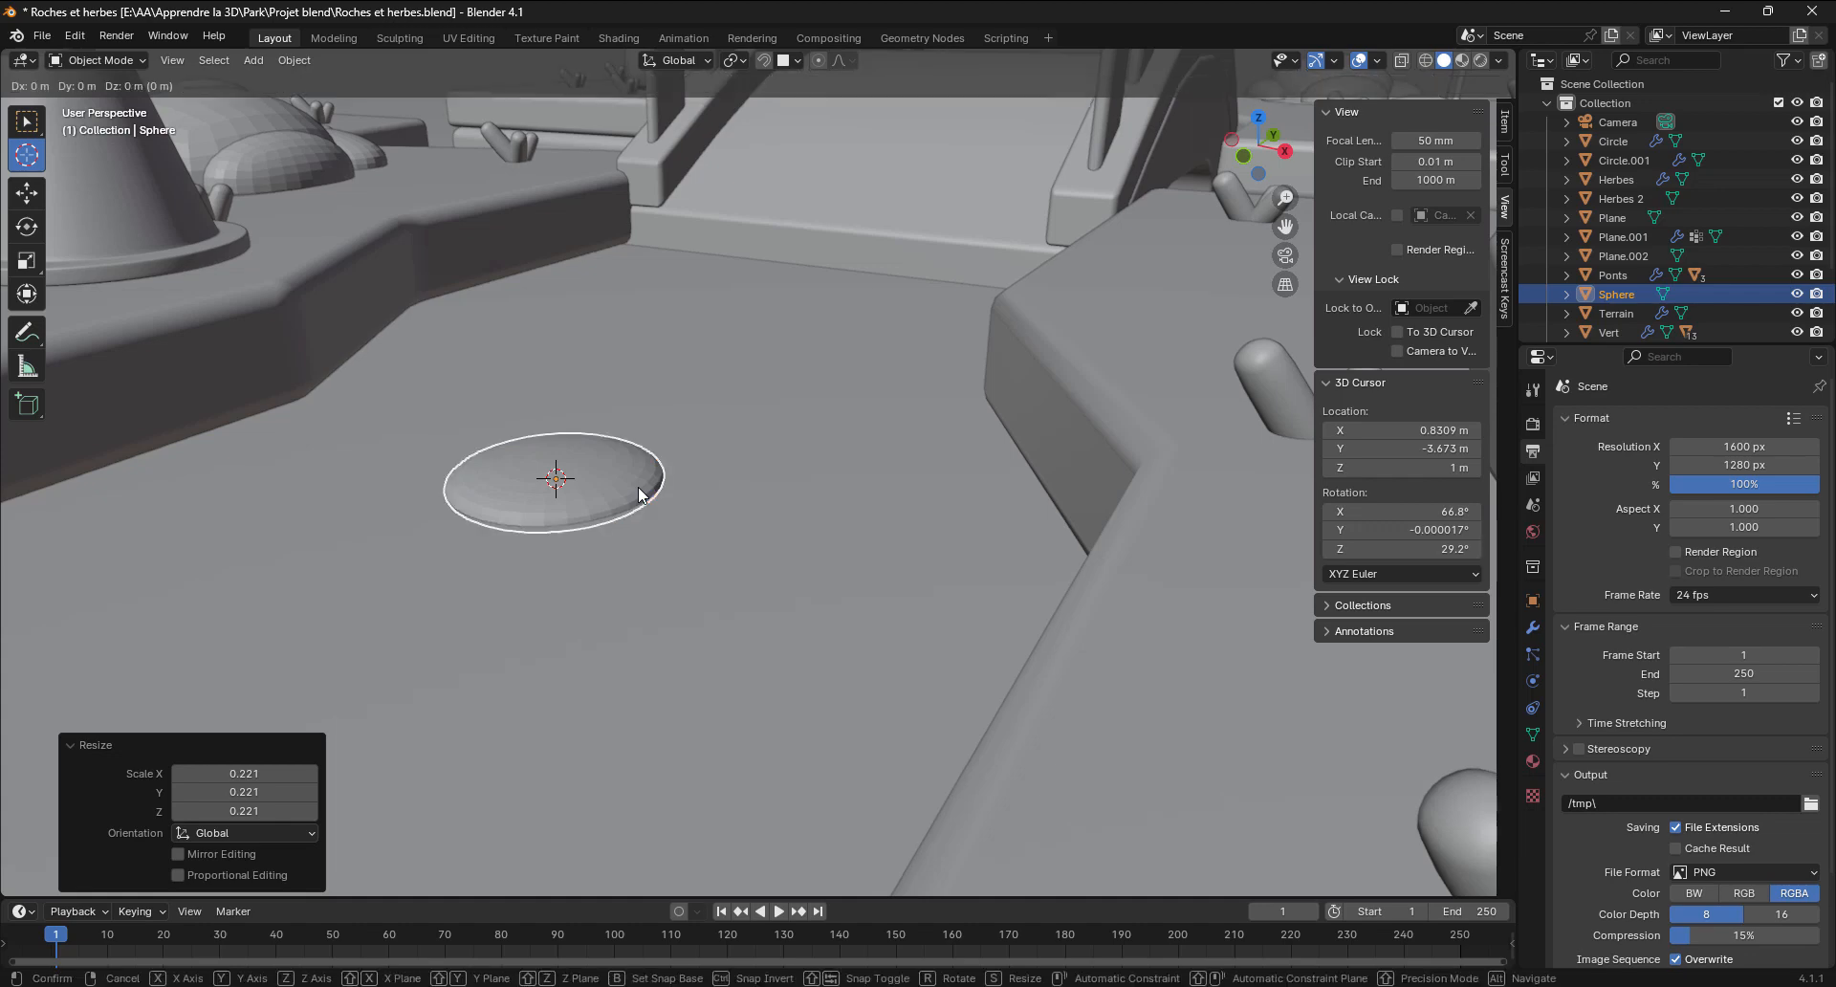
key(z)
click(698, 486)
middle_drag(698, 478, 676, 524)
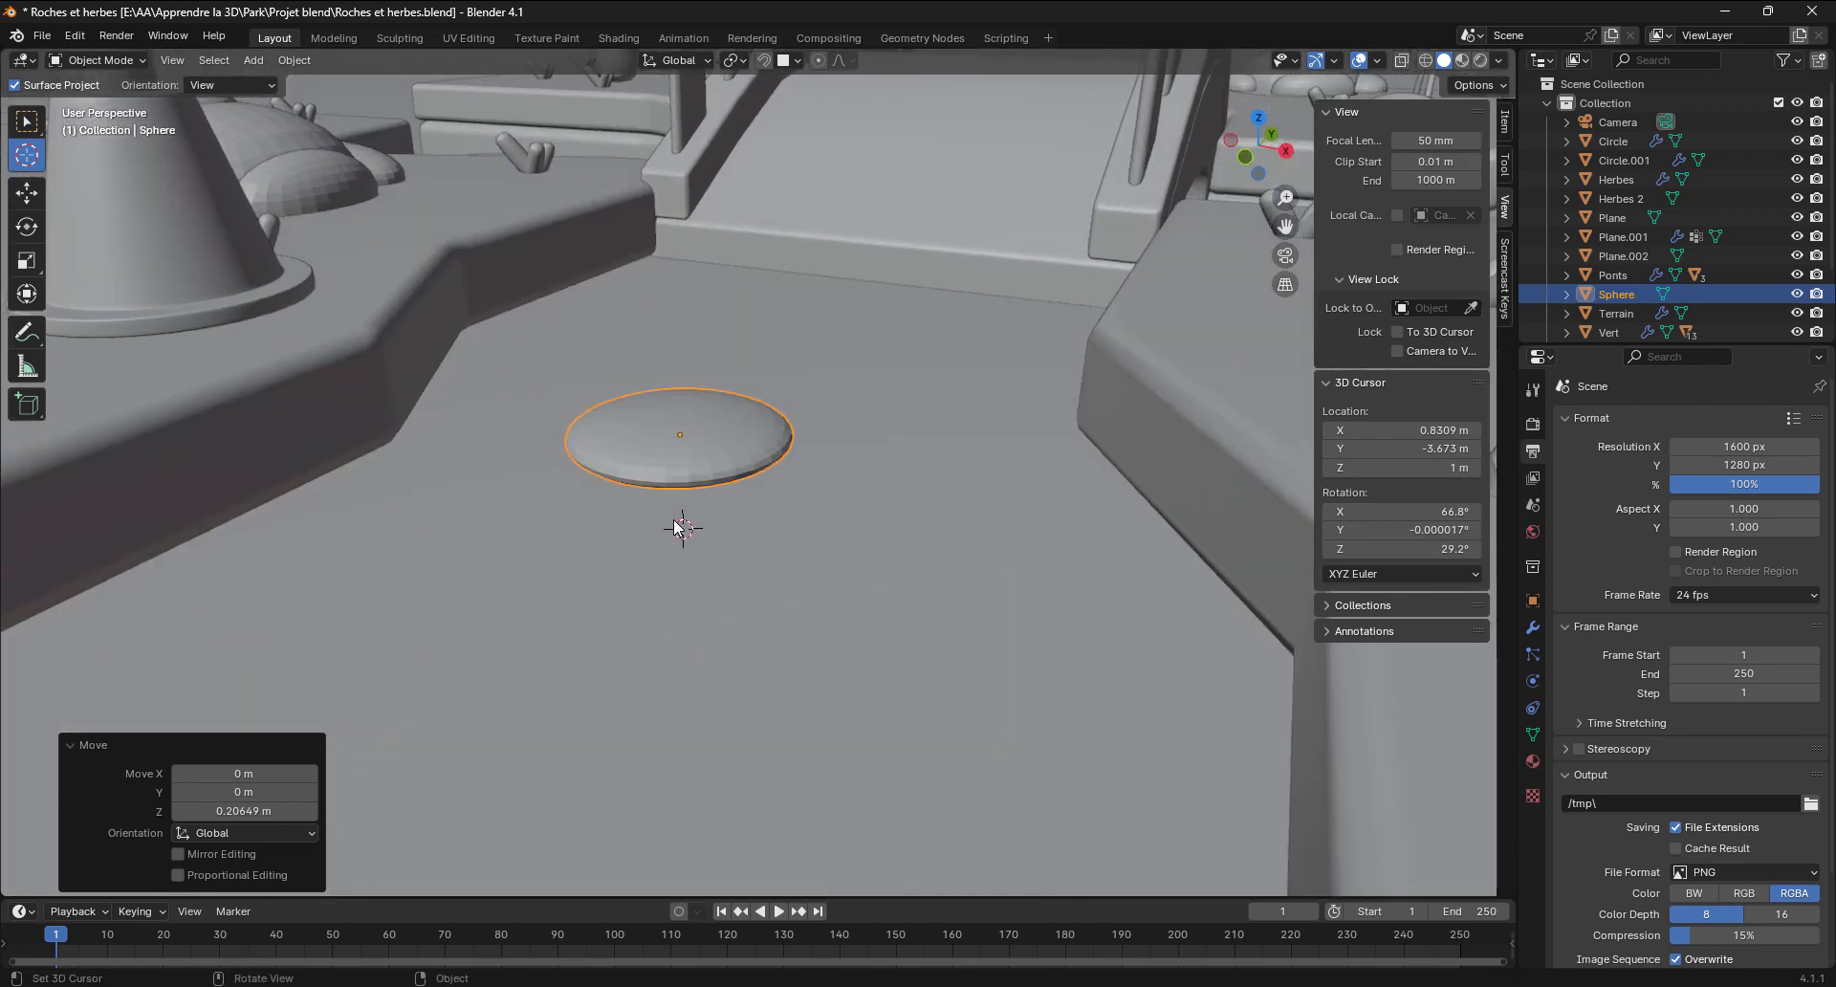
scroll(675, 521, down, 3)
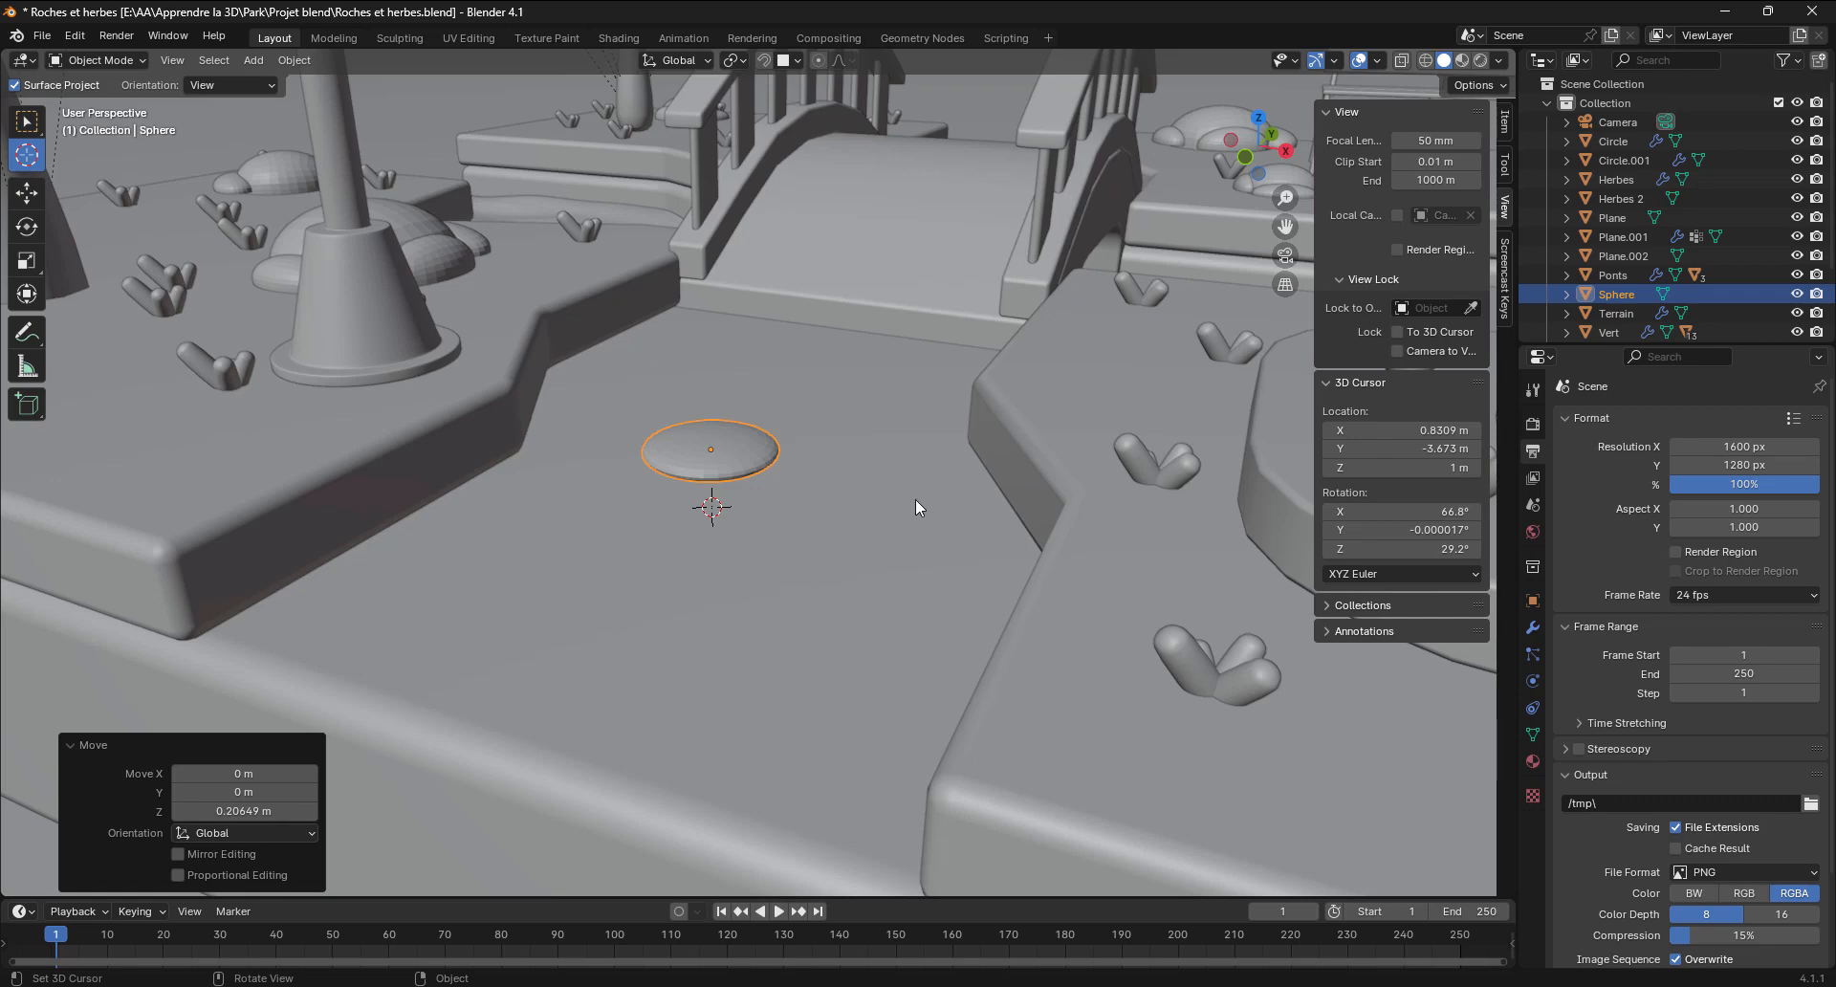
key(g)
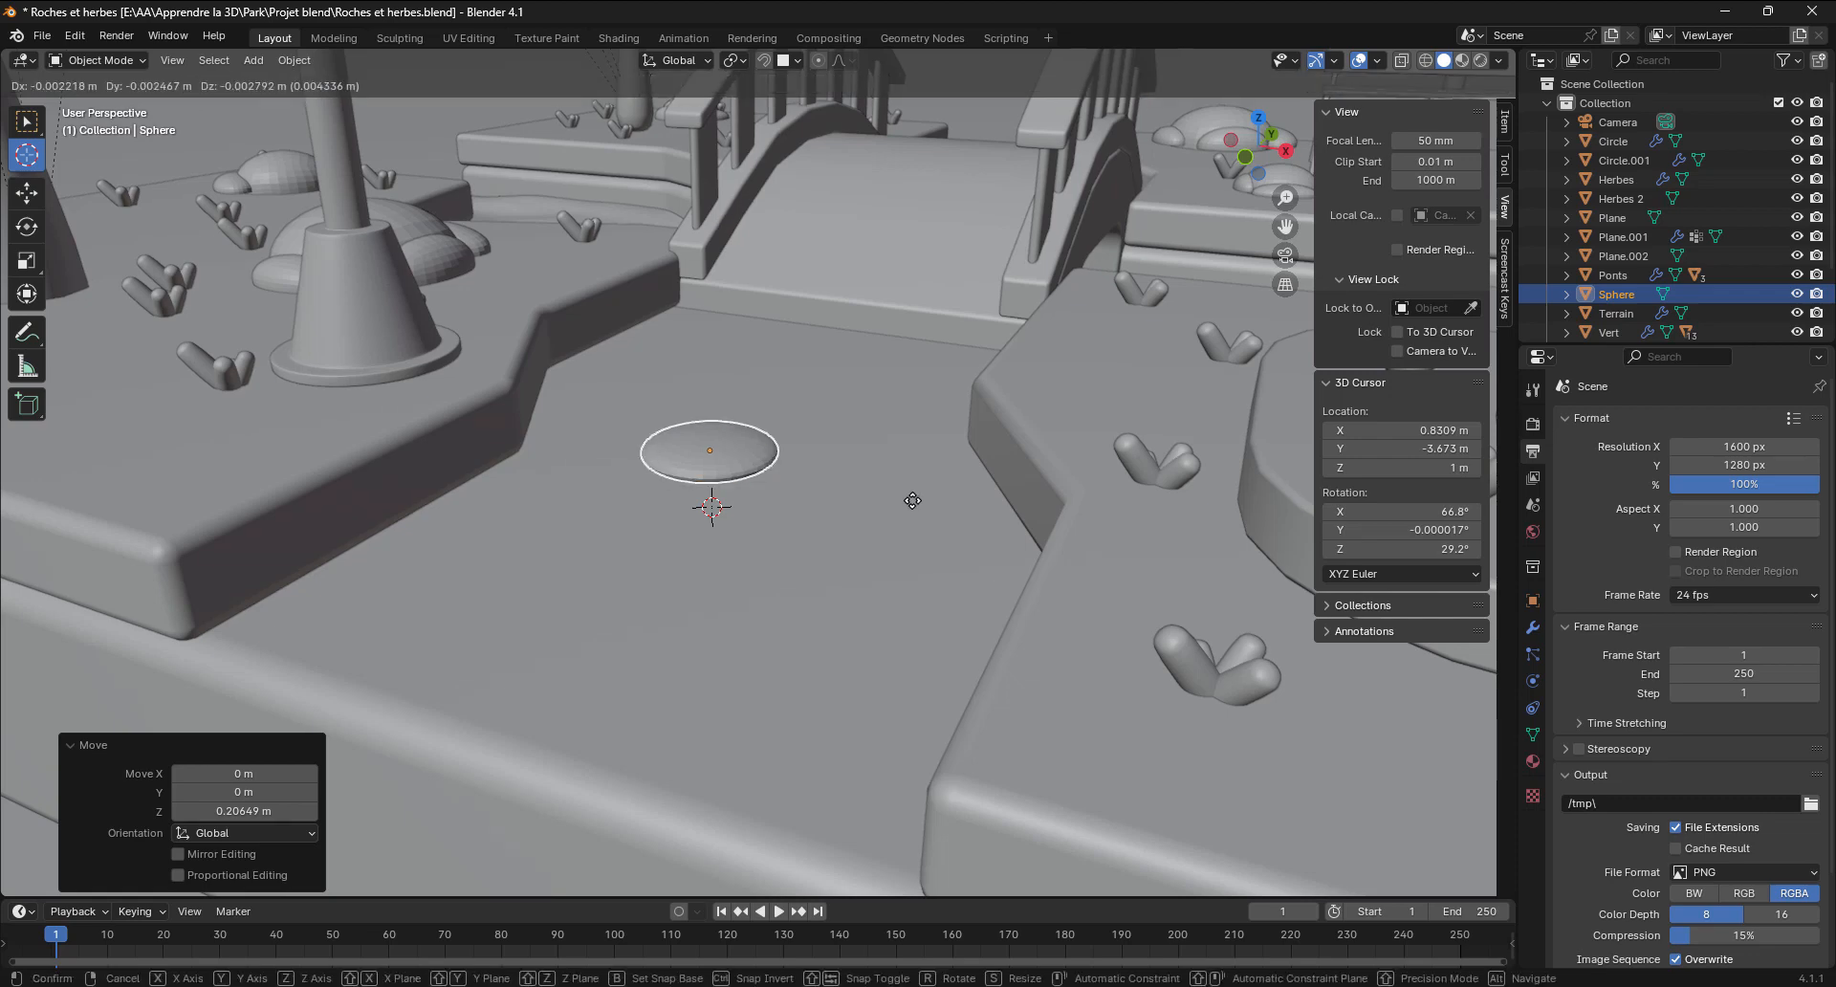
key(z)
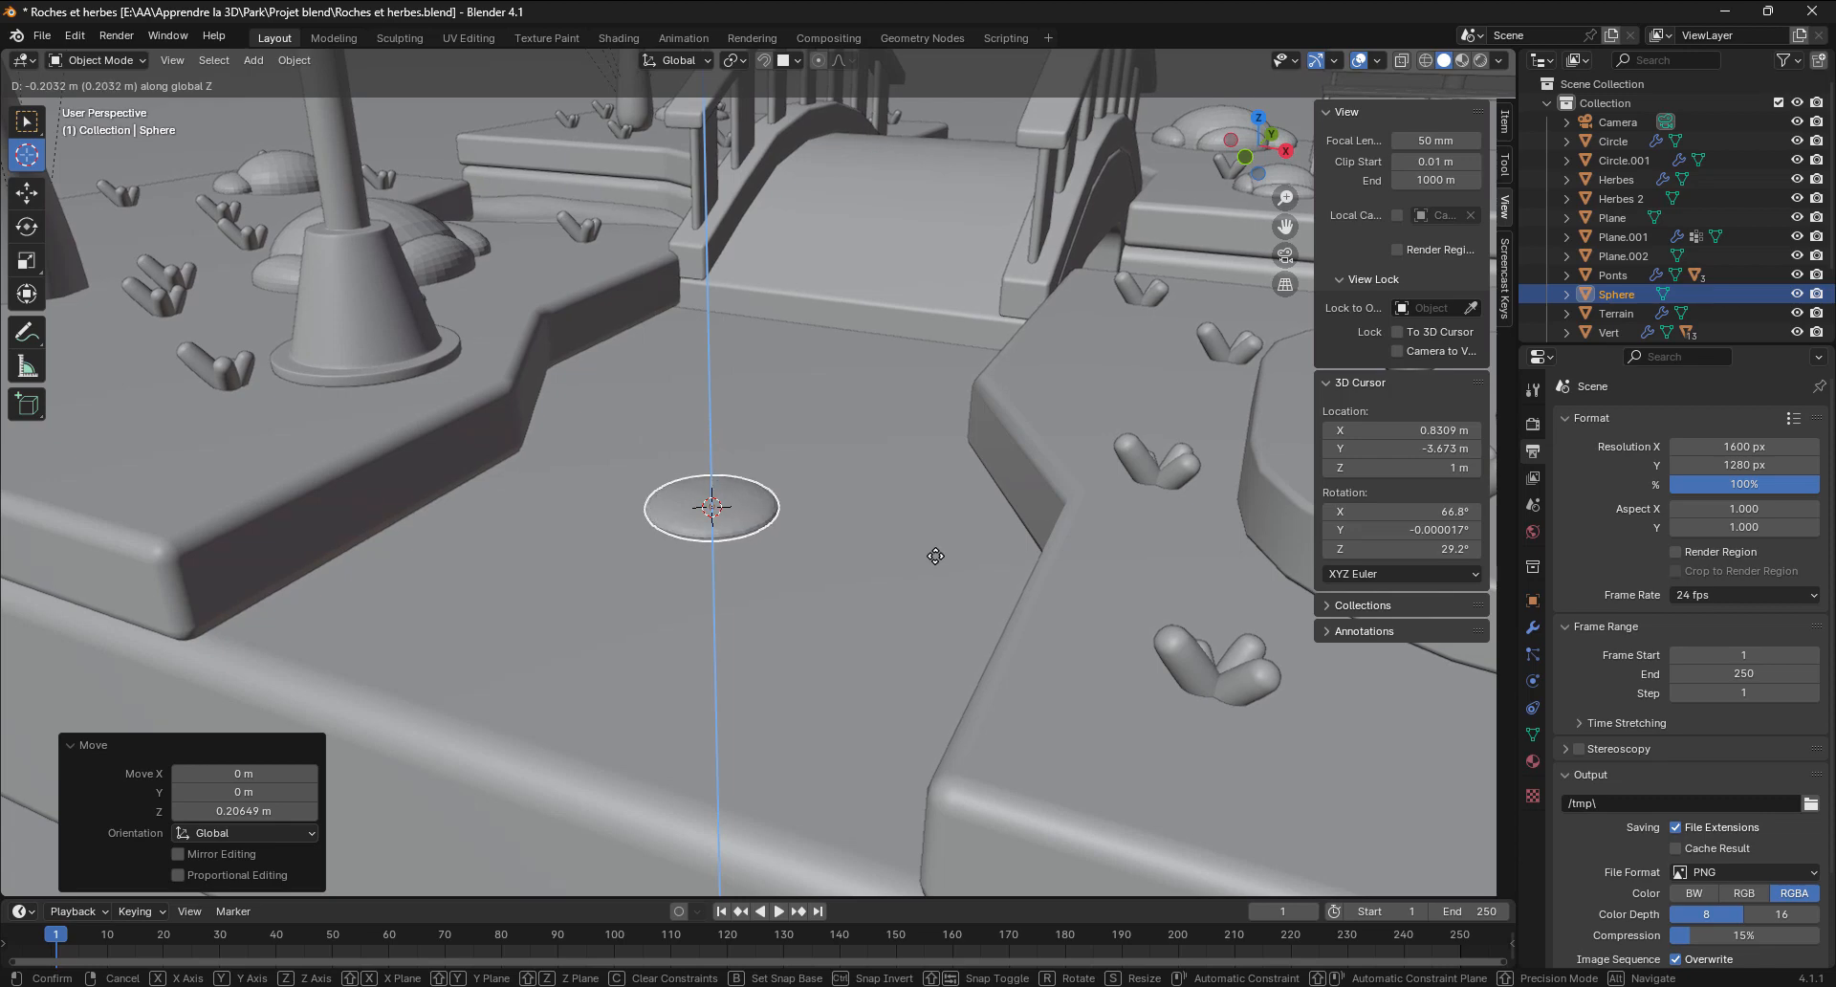
click(696, 536)
scroll(696, 535, up, 10)
scroll(707, 553, down, 10)
Duplicate the flattened stone along Y toward the bridge, about 0.37 m plus a further 0.07 m
middle_drag(711, 559, 682, 538)
scroll(700, 517, down, 4)
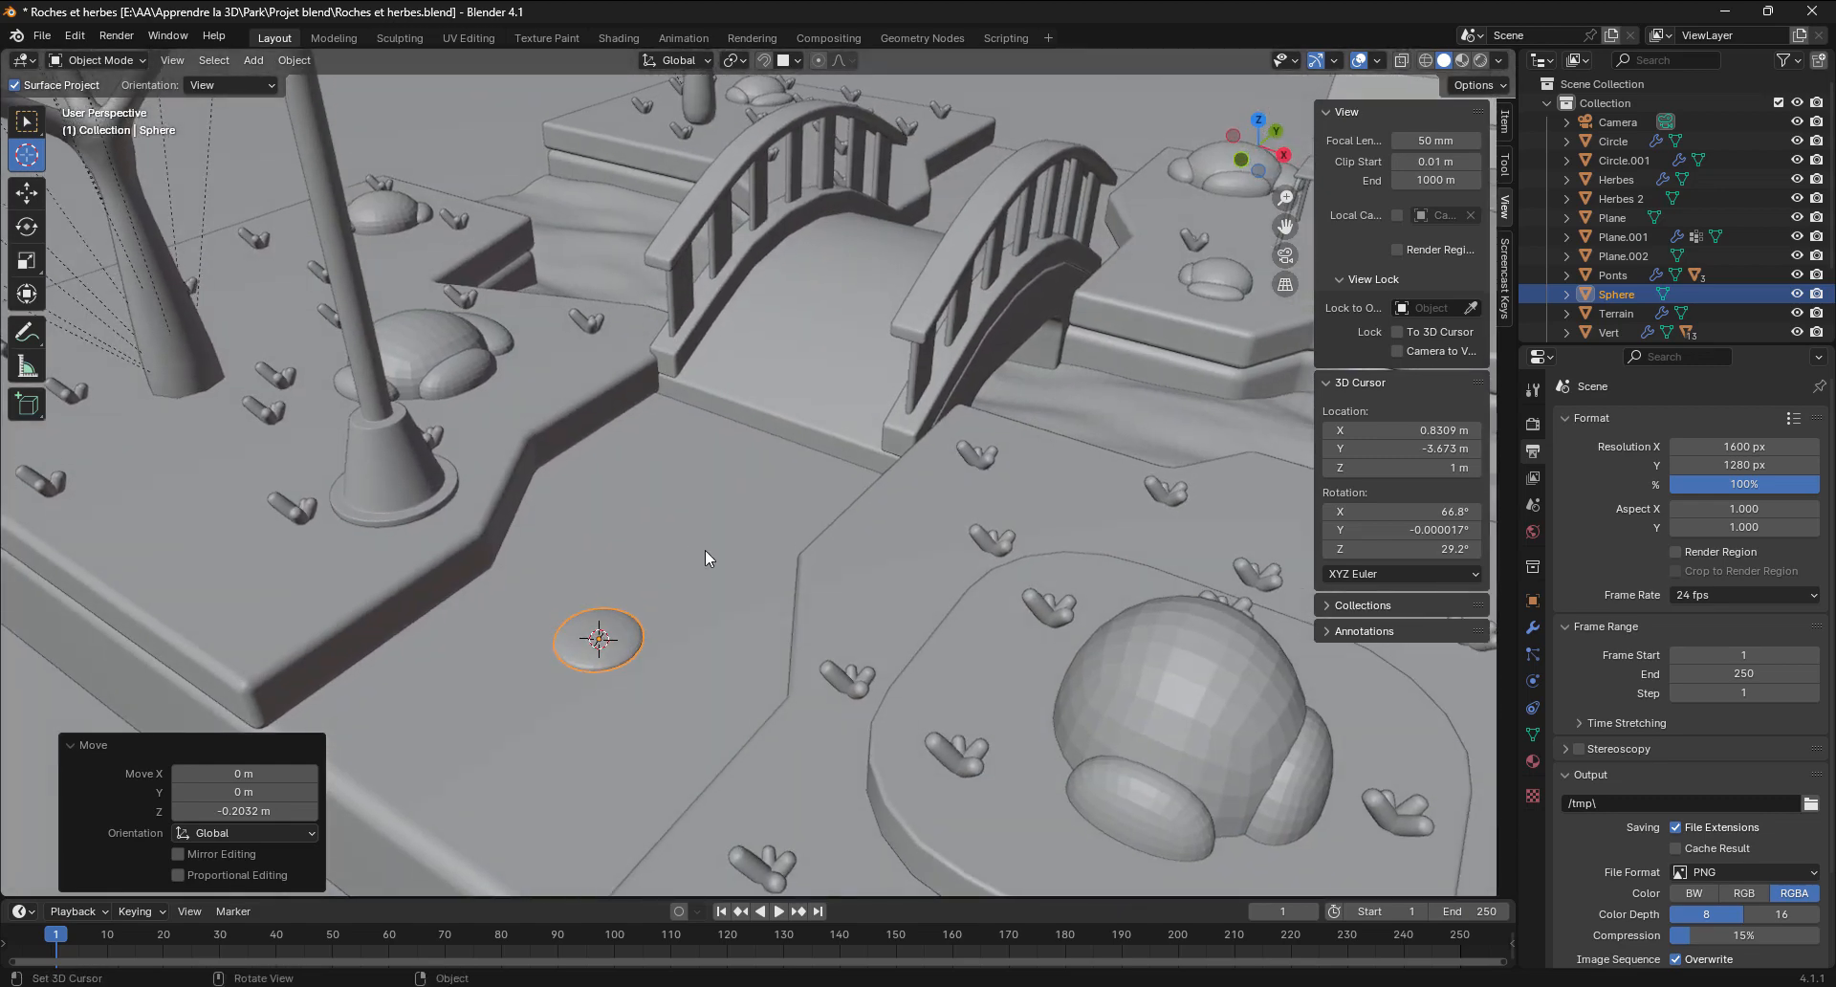
key(shift+d)
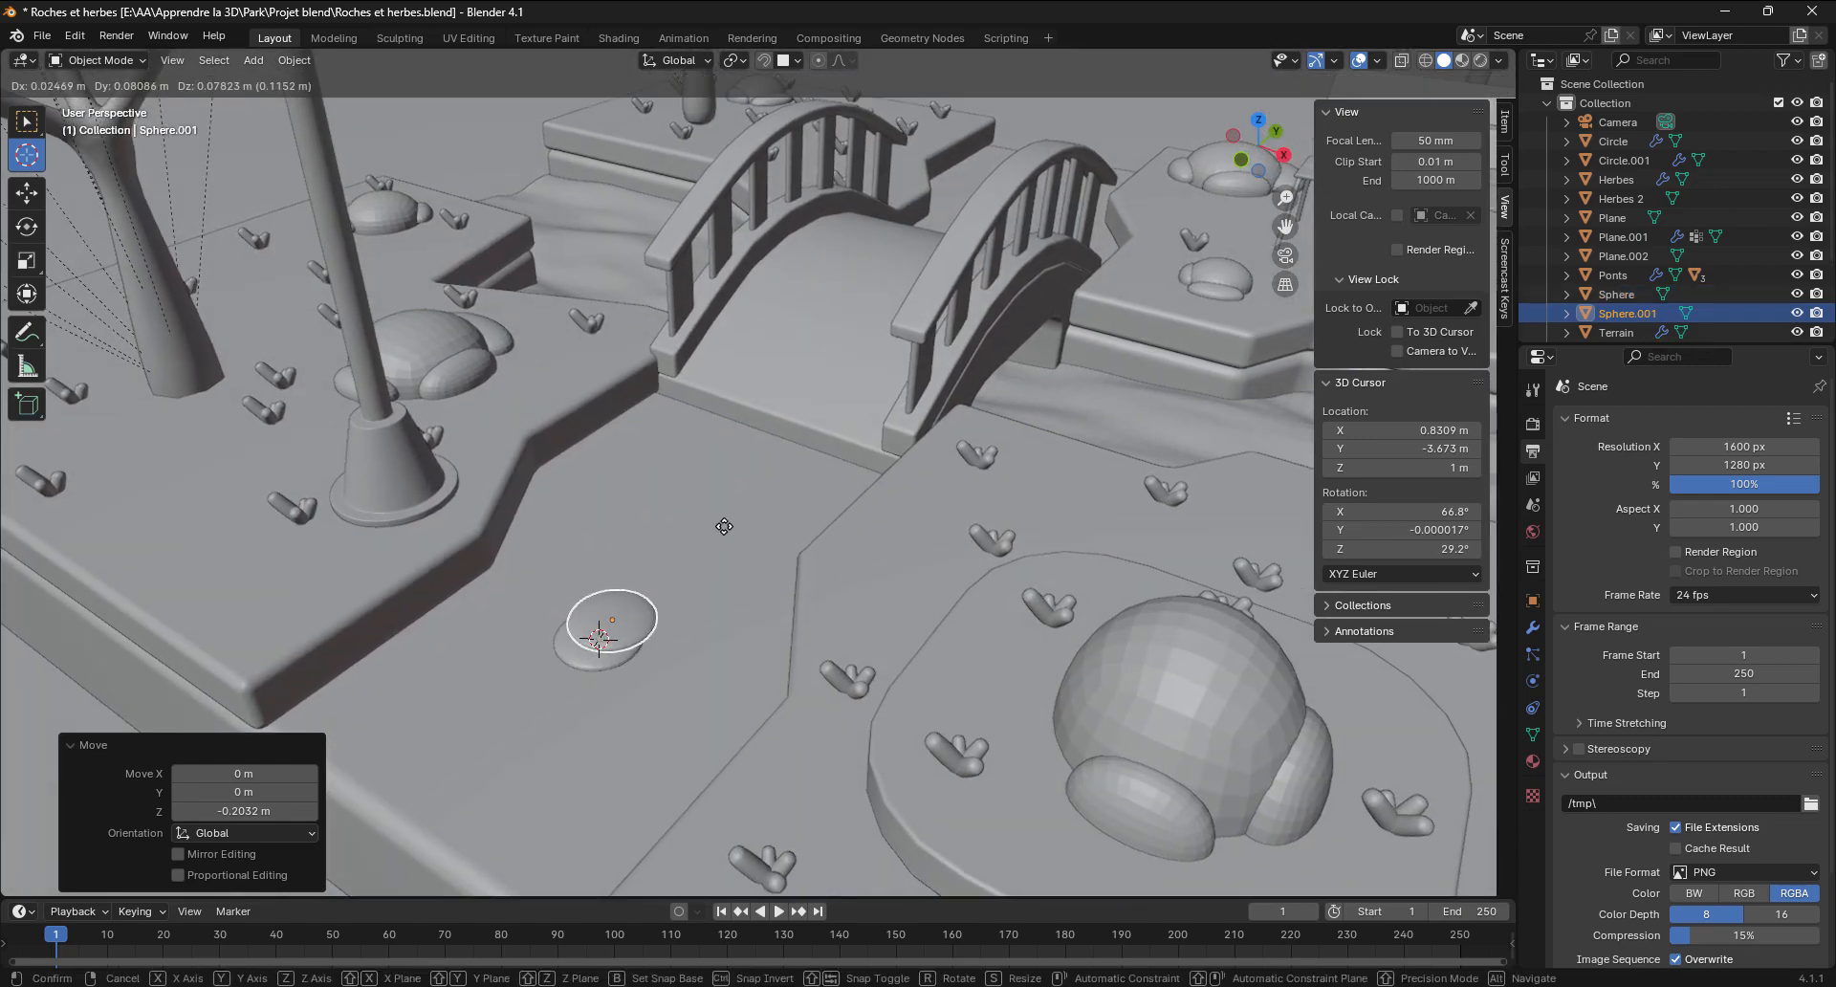
key(y)
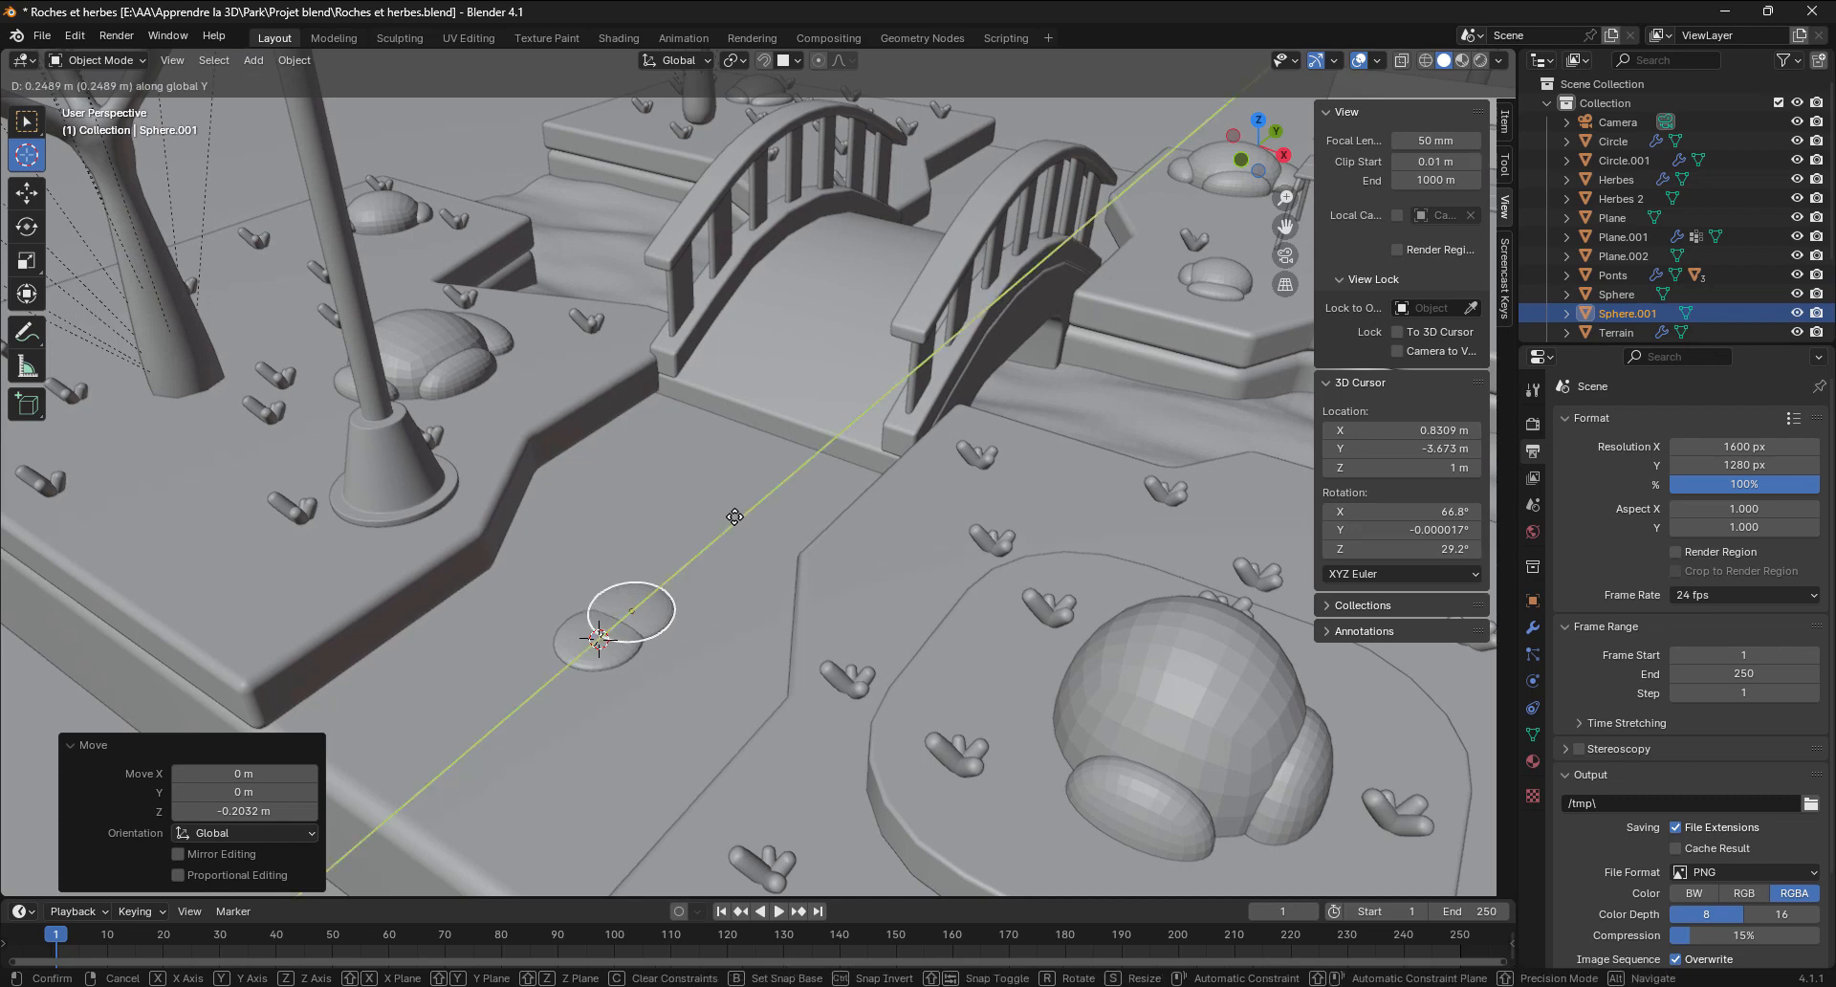
click(752, 512)
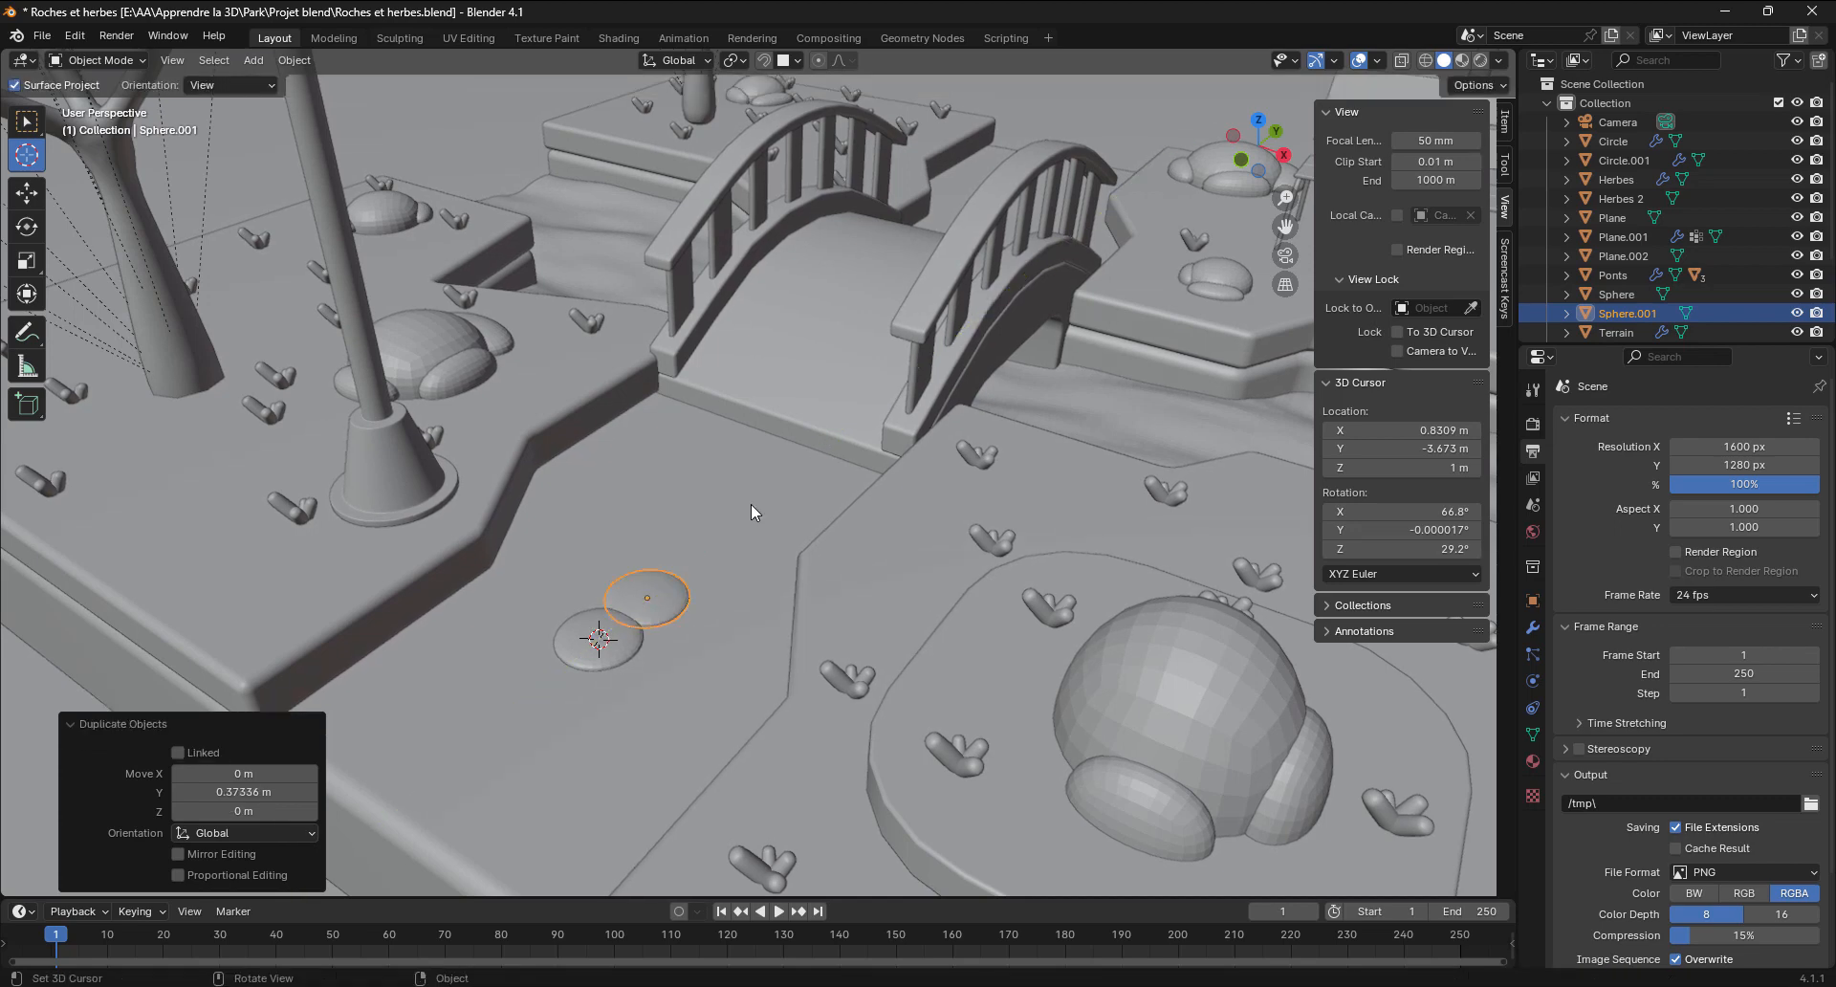
key(g)
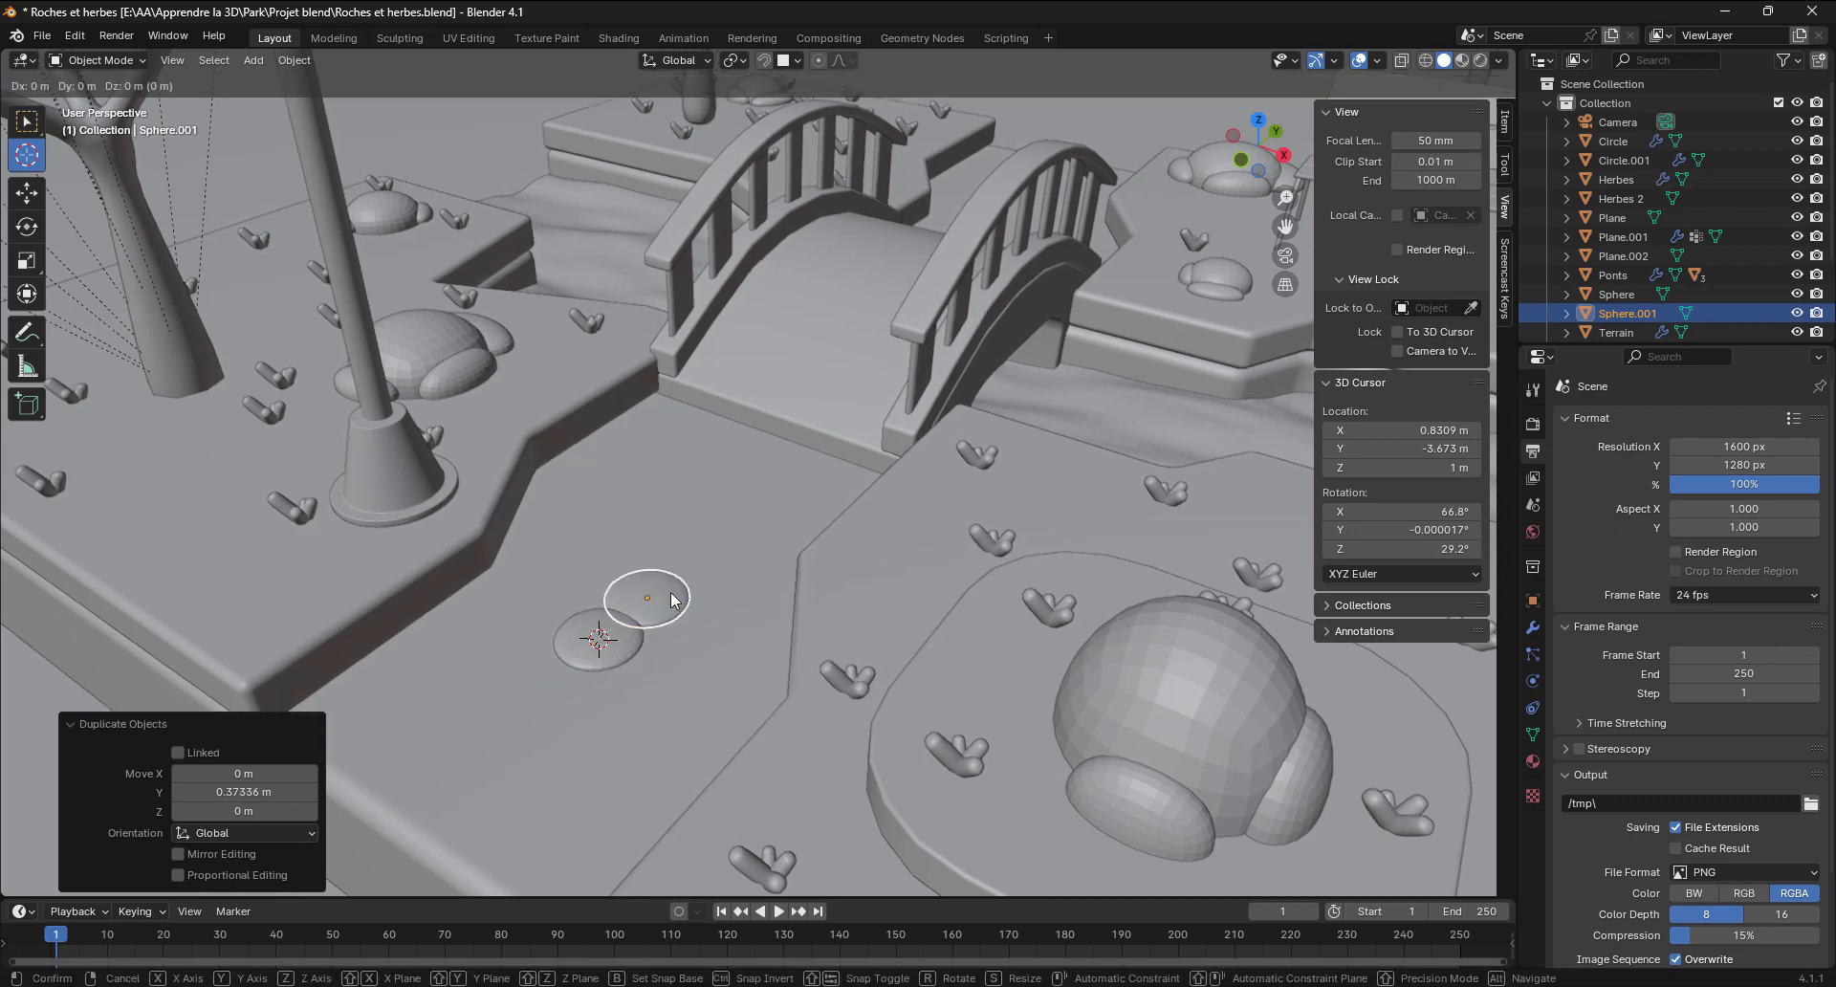
key(y)
click(708, 595)
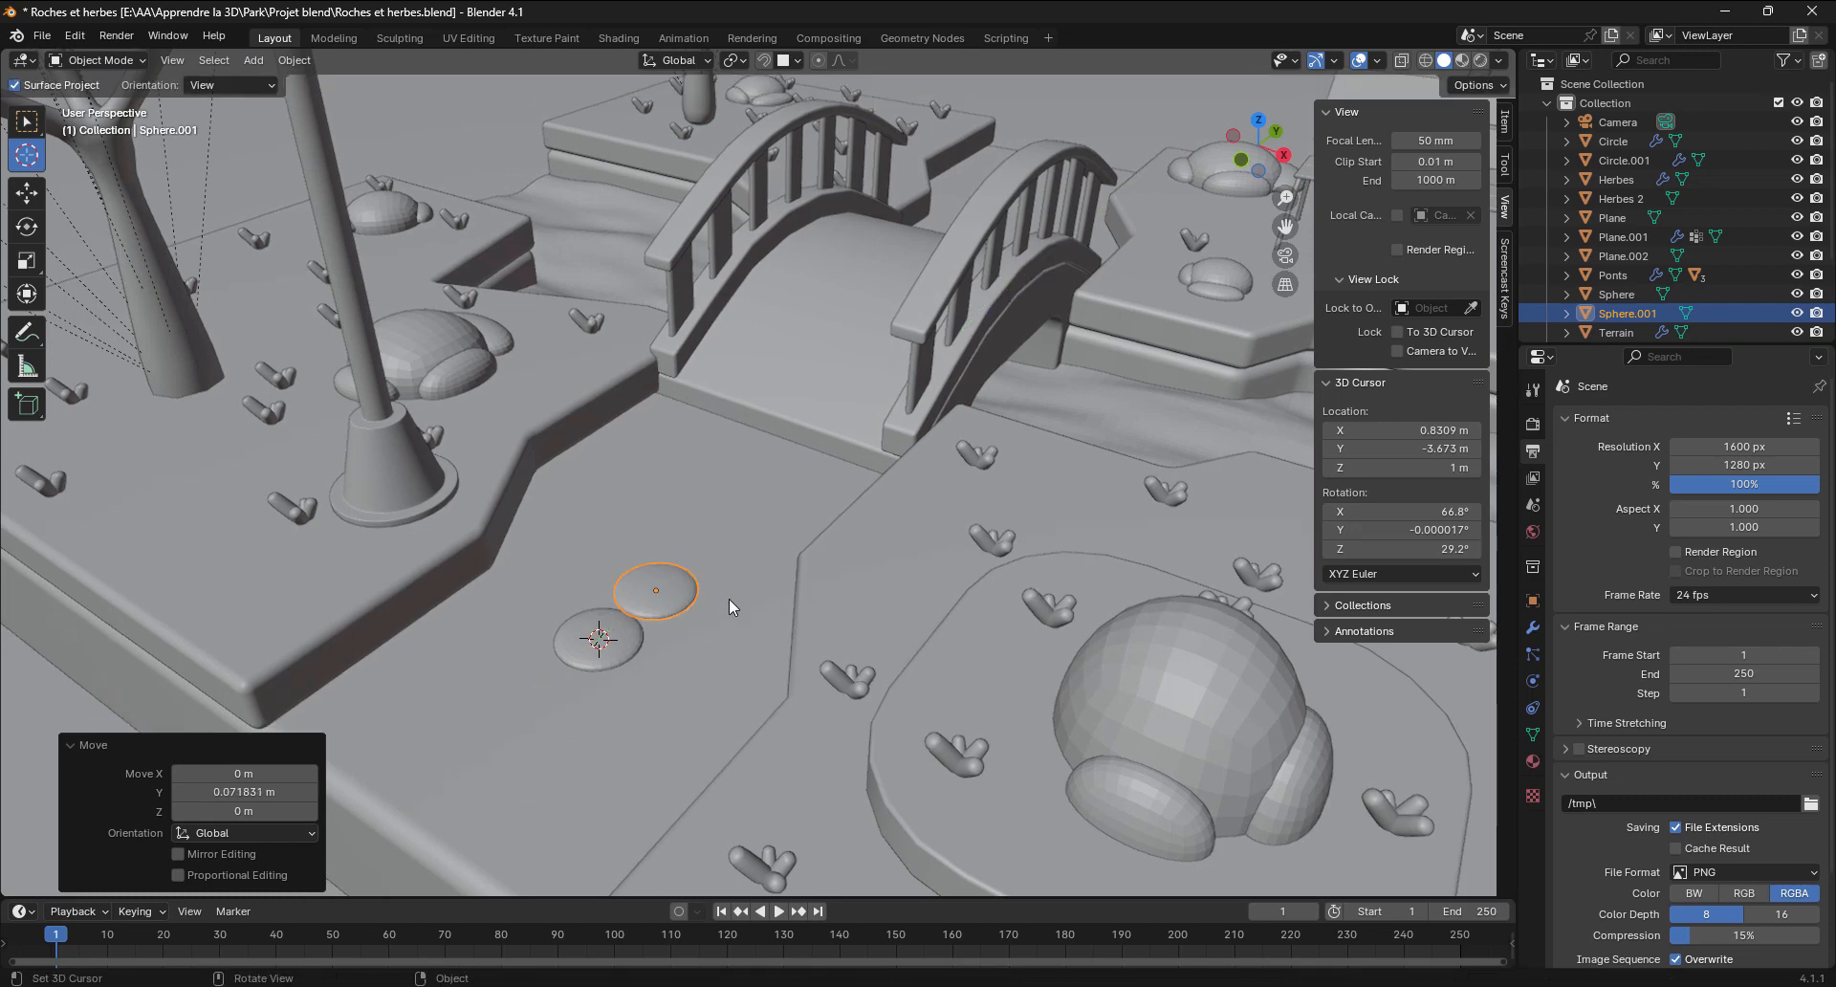
Scale the duplicated stone to about 0.765 and move it about 0.05 m back along Y toward the first stone
key(s)
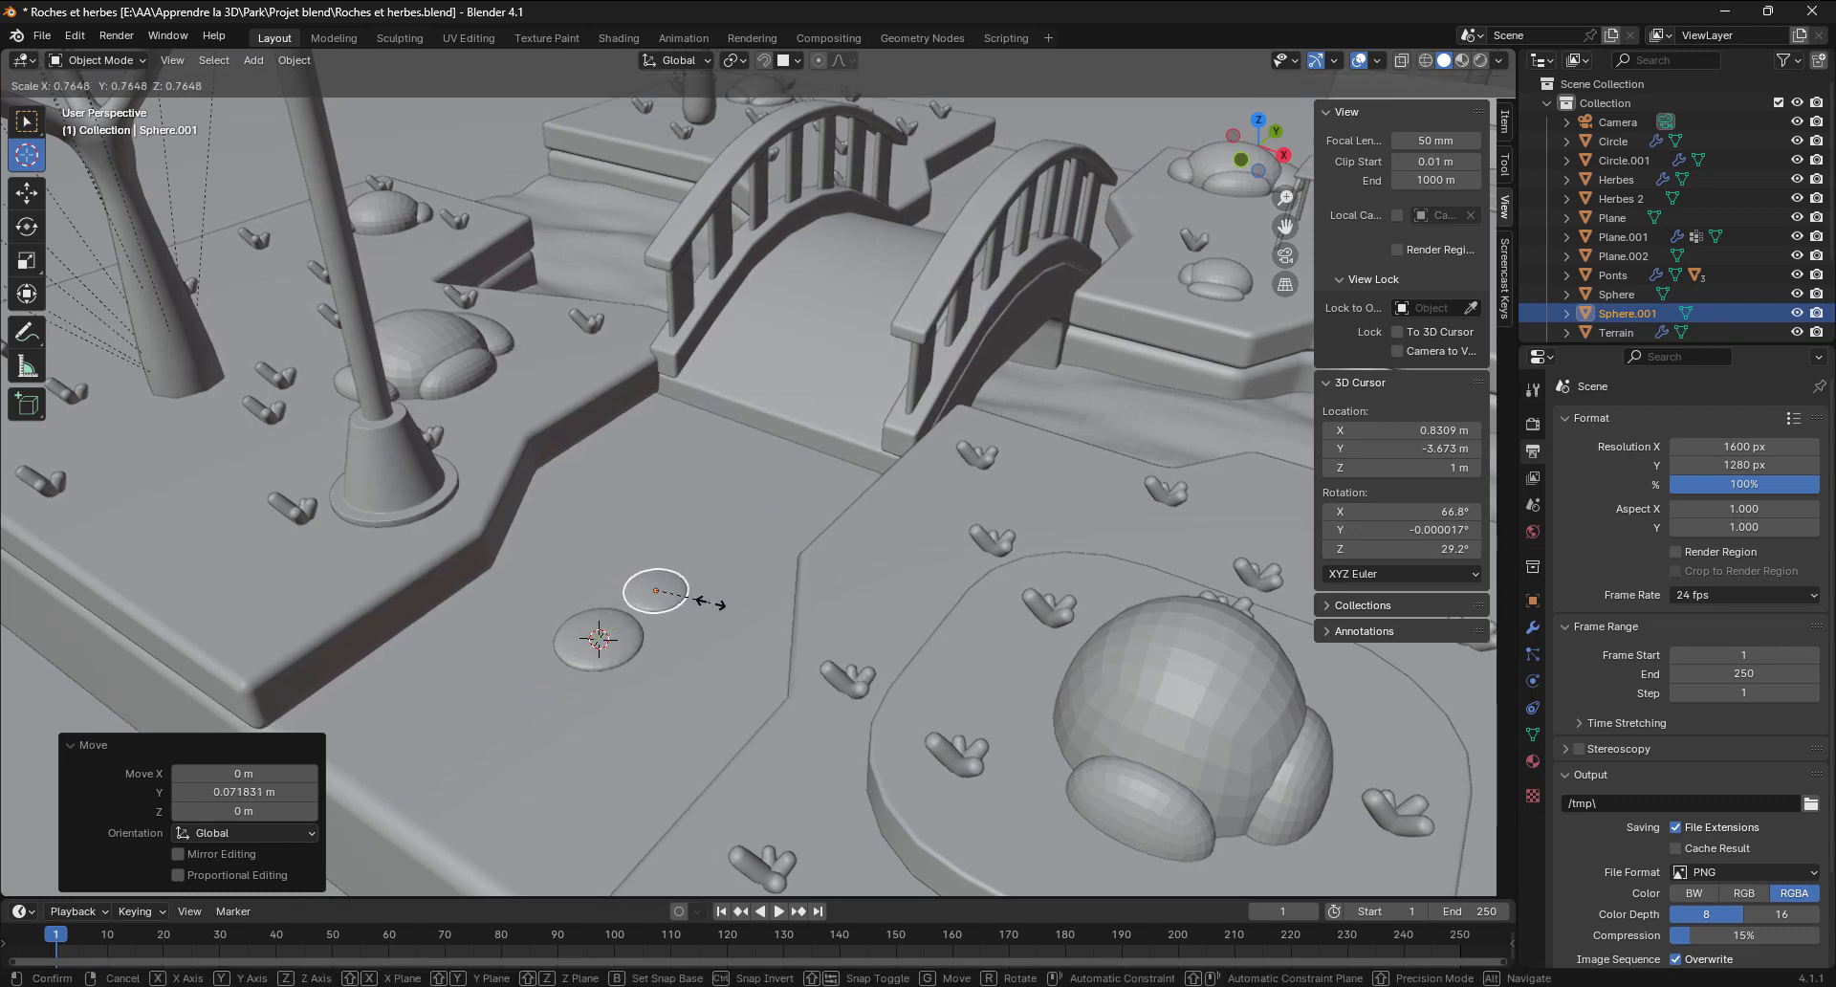
click(710, 602)
key(g)
key(y)
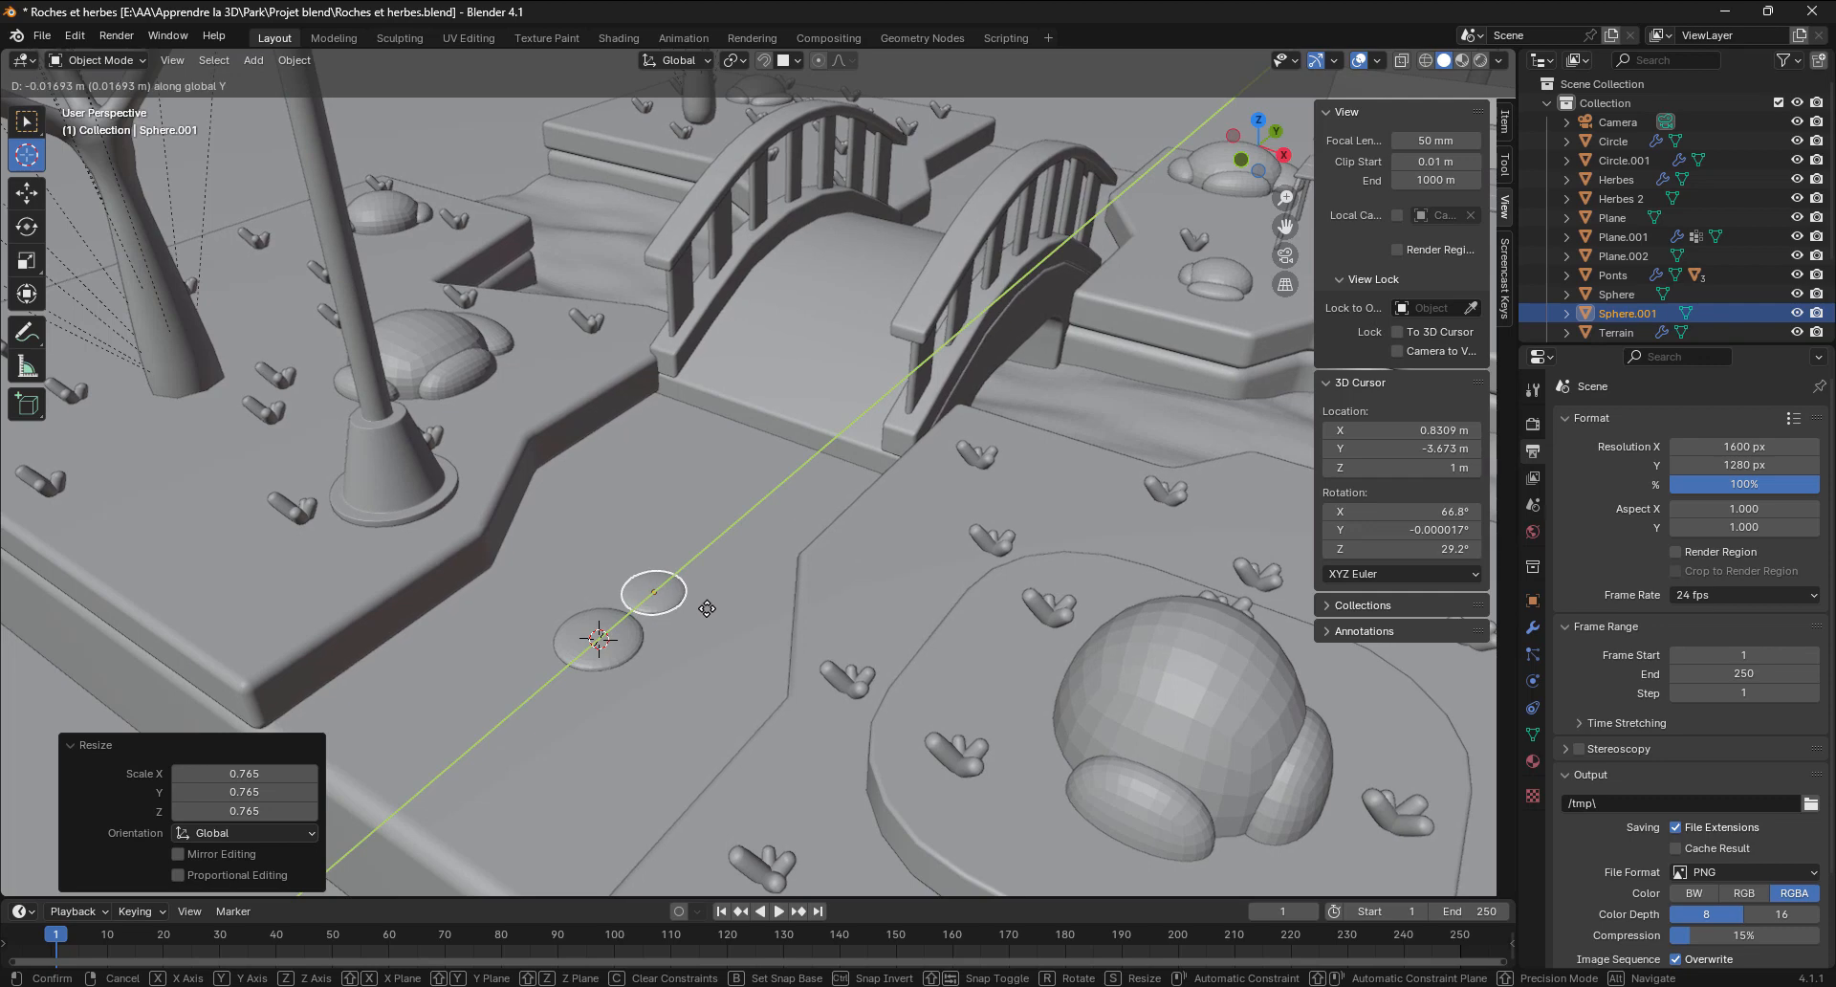
click(690, 613)
Select the larger, original stone and duplicate it about 0.44 m along X
mouse_move(688, 612)
shift+middle_down()
mouse_move(734, 518)
mouse_move(658, 599)
shift+middle_up()
scroll(735, 518, up, 4)
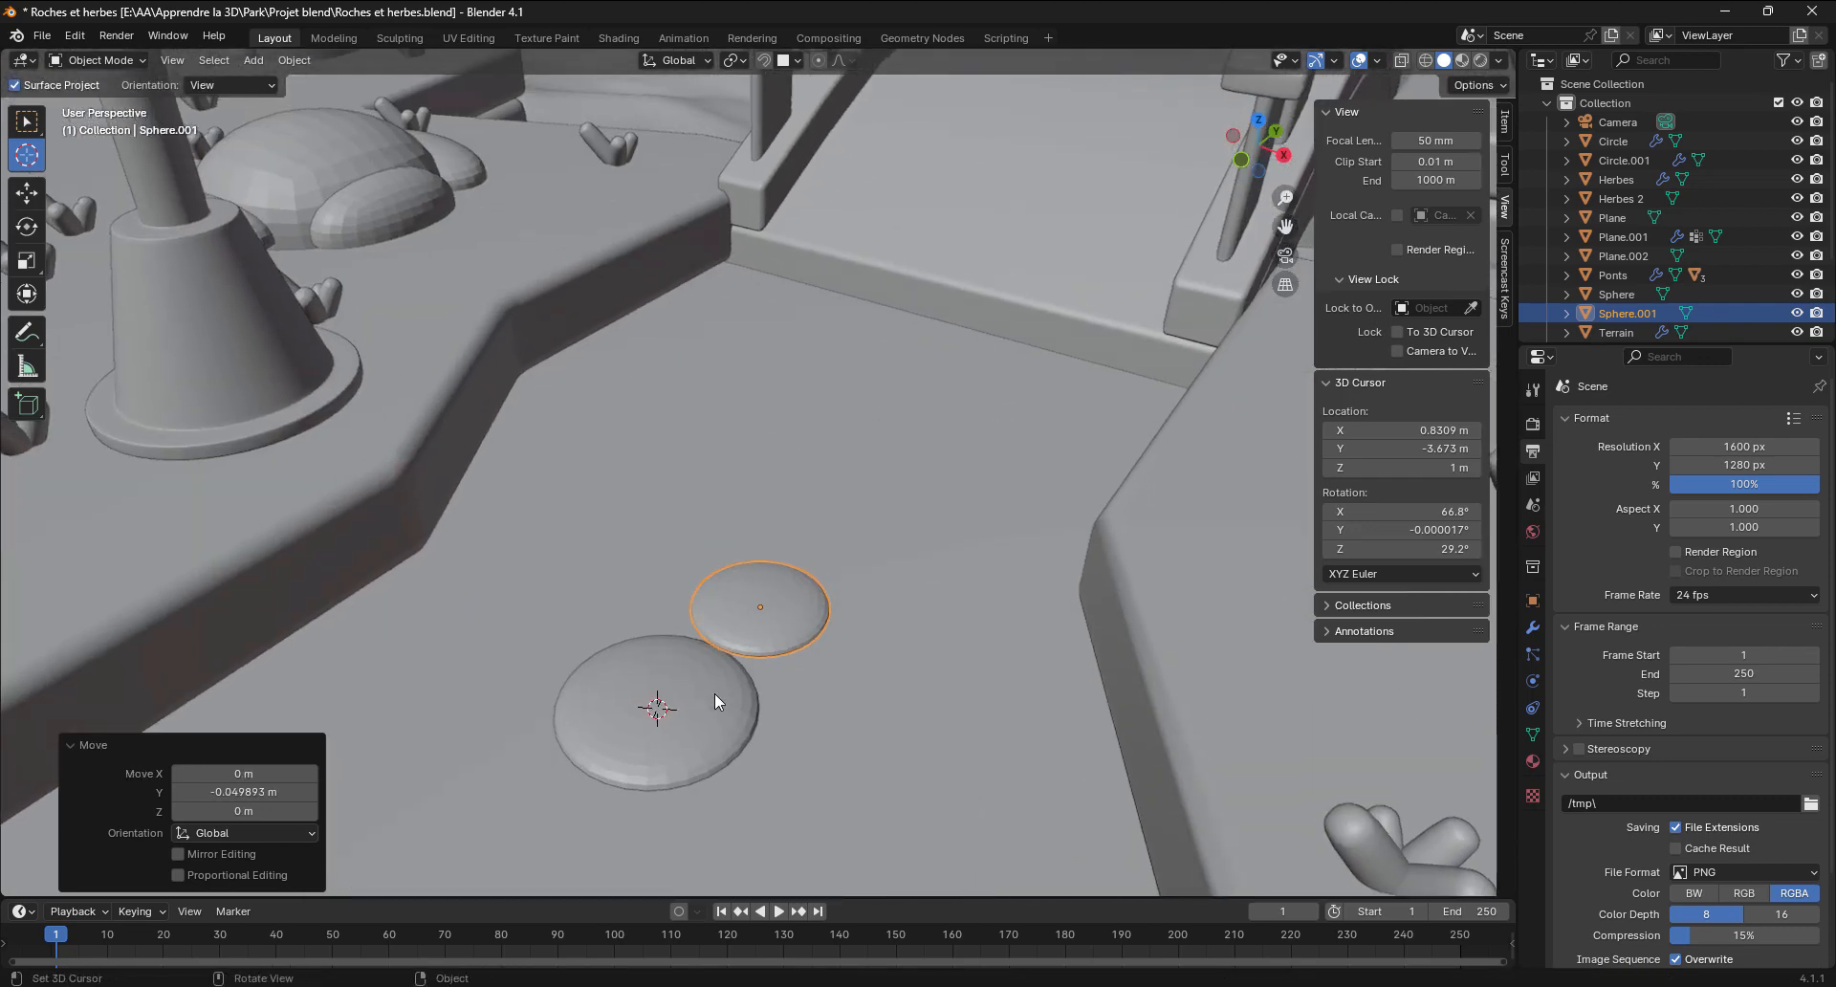
middle_drag(727, 684, 749, 616)
click(715, 547)
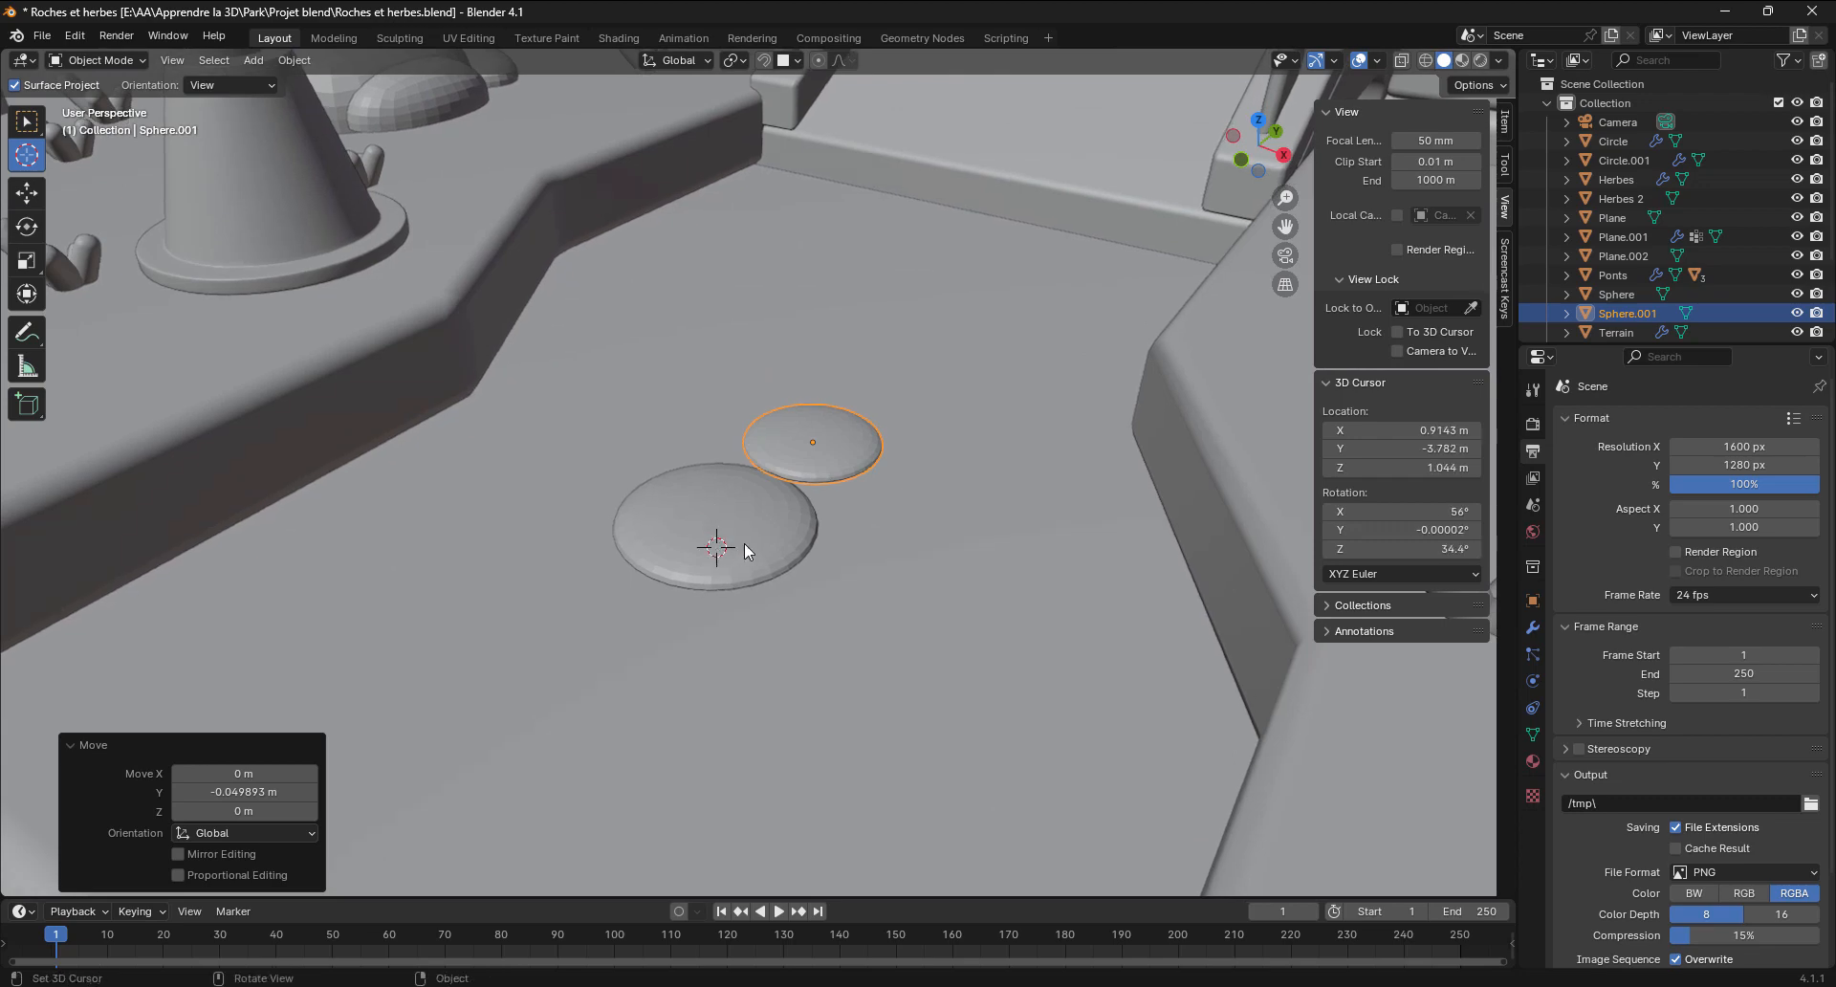
key(w)
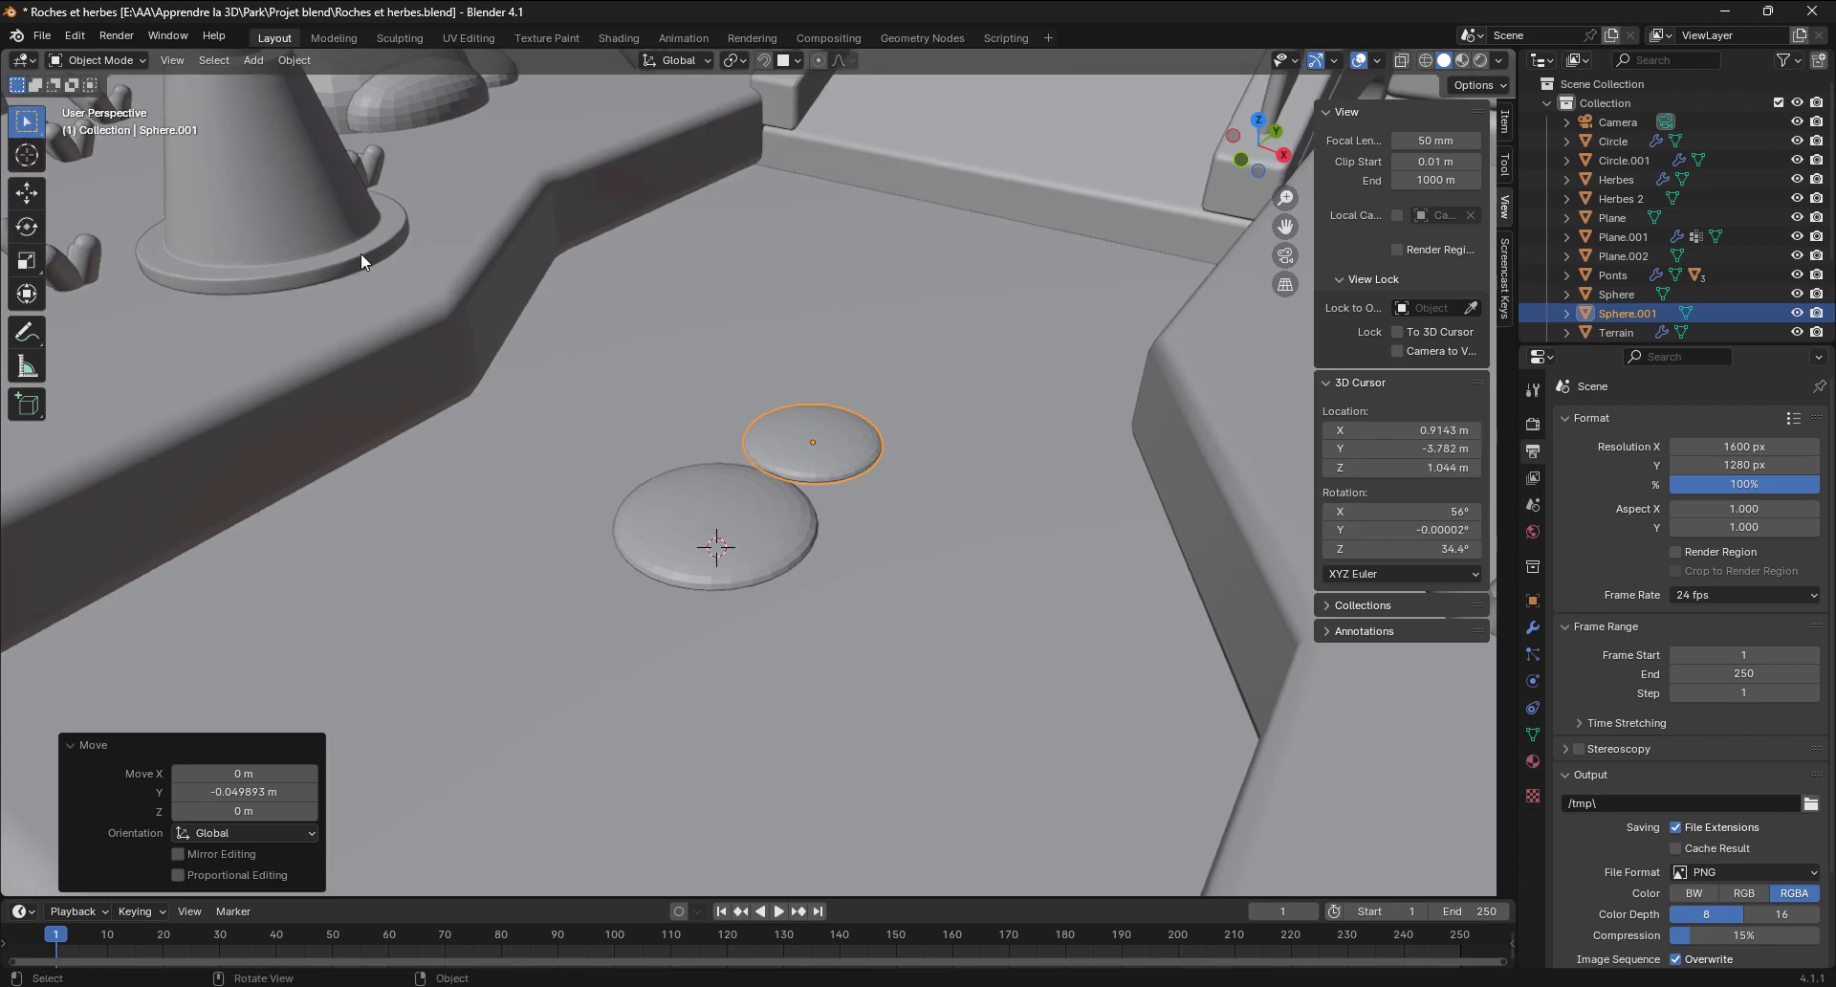
click(755, 502)
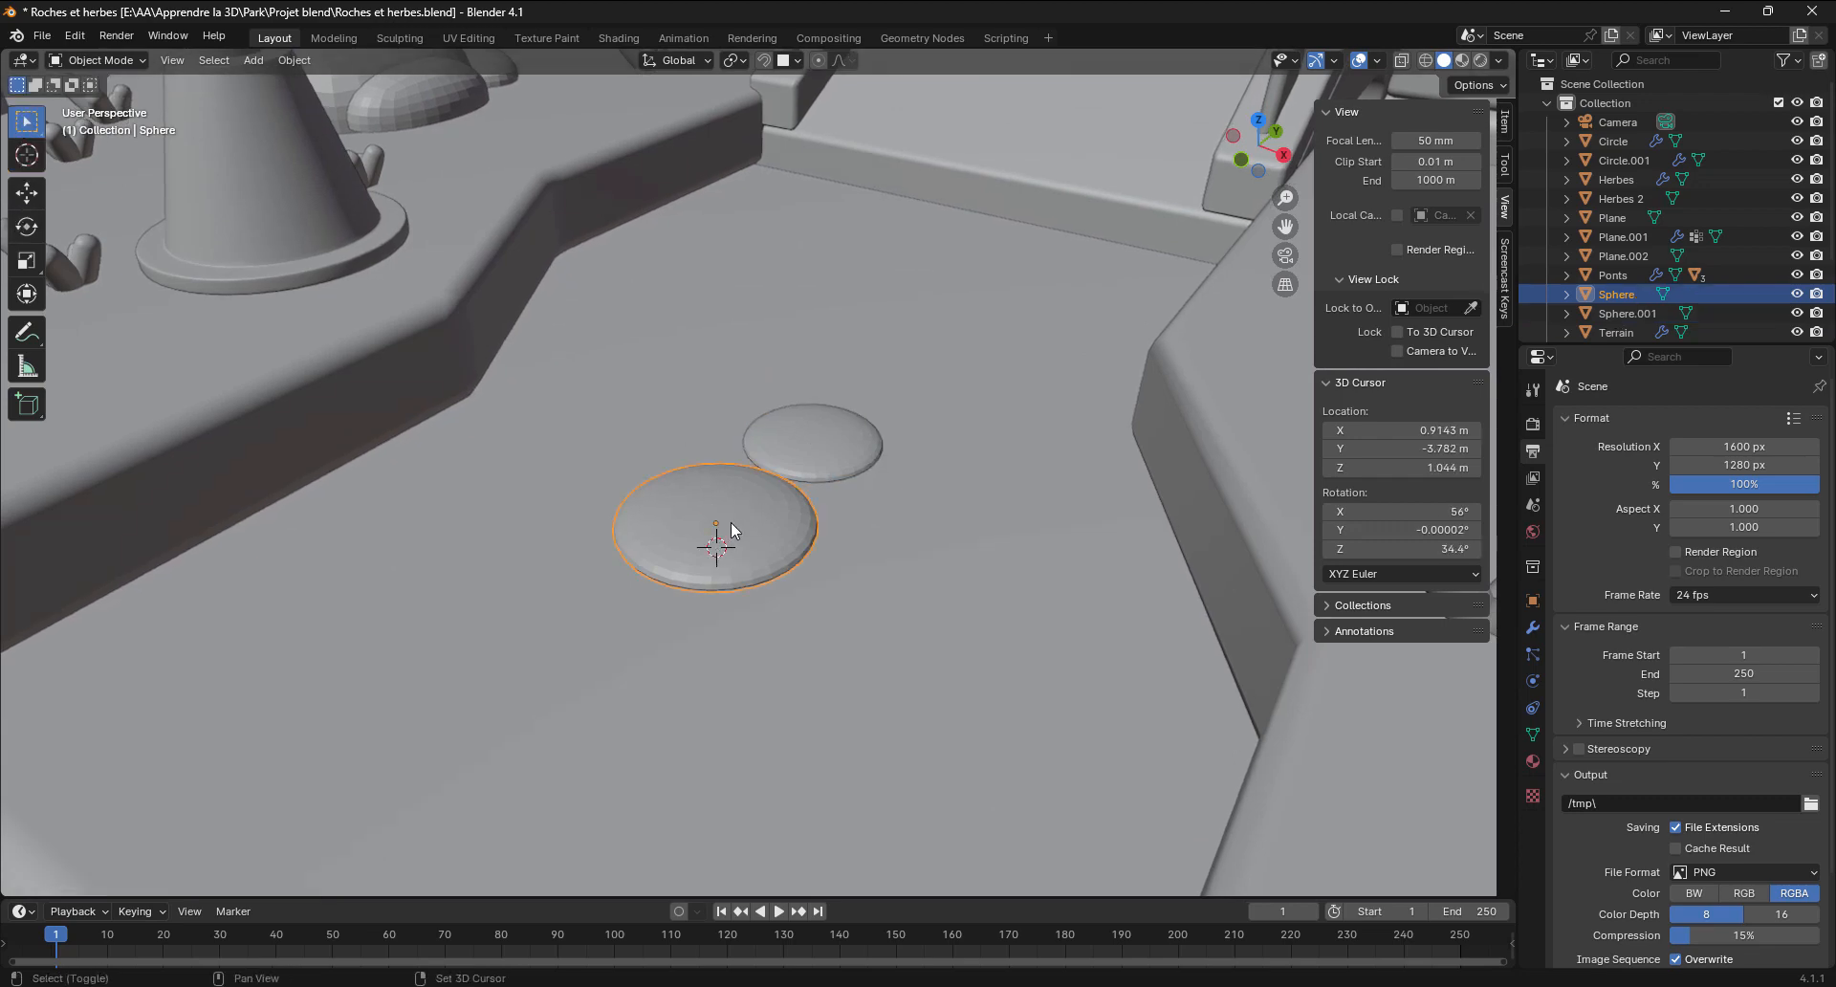
key(shift+d)
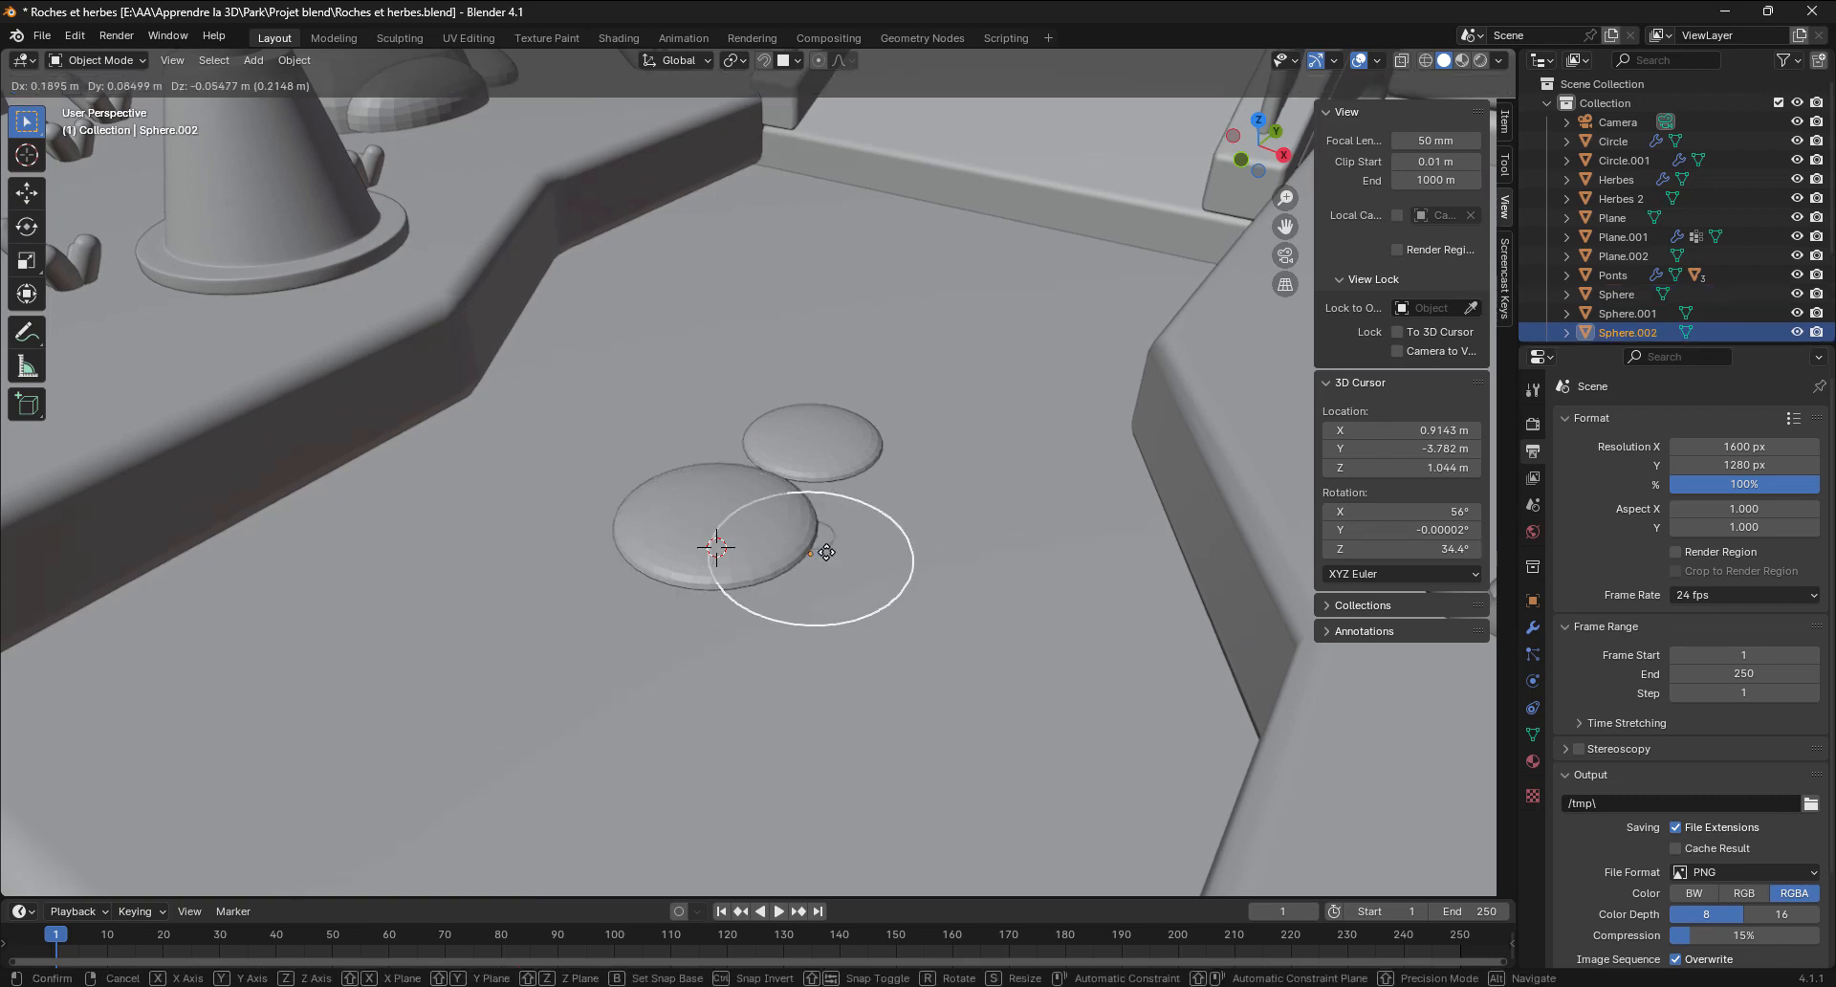
key(x)
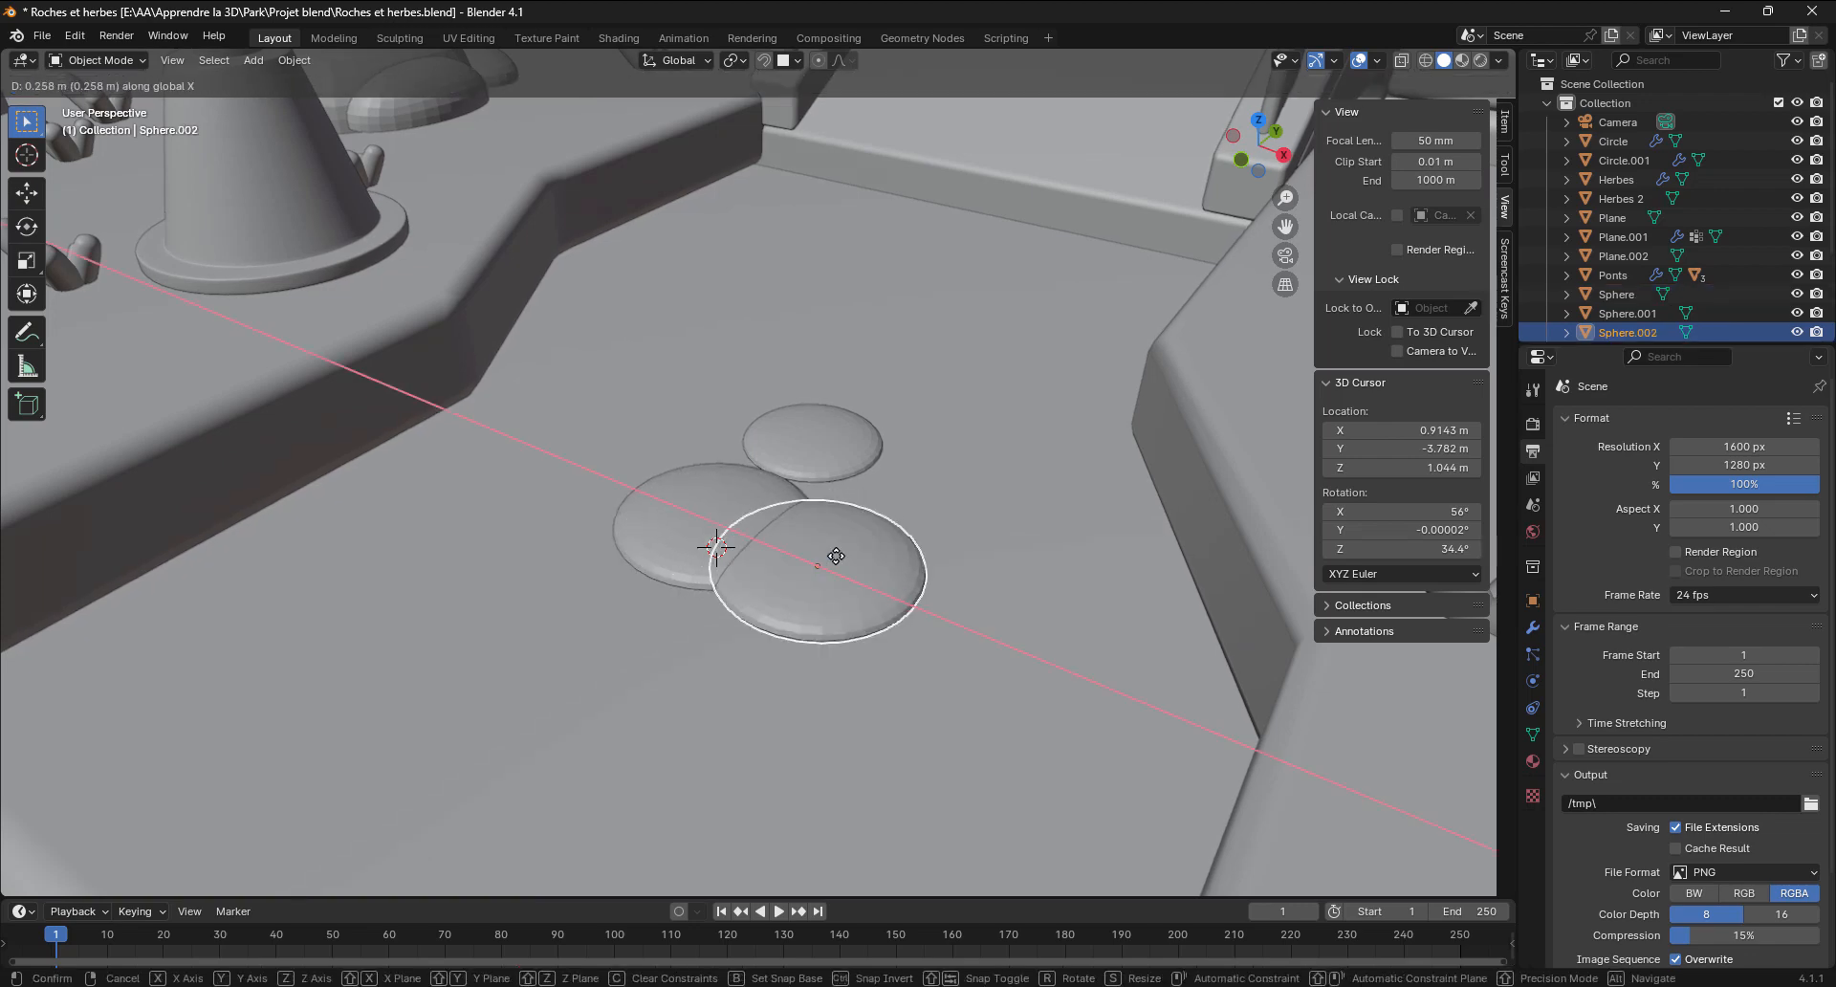
click(911, 592)
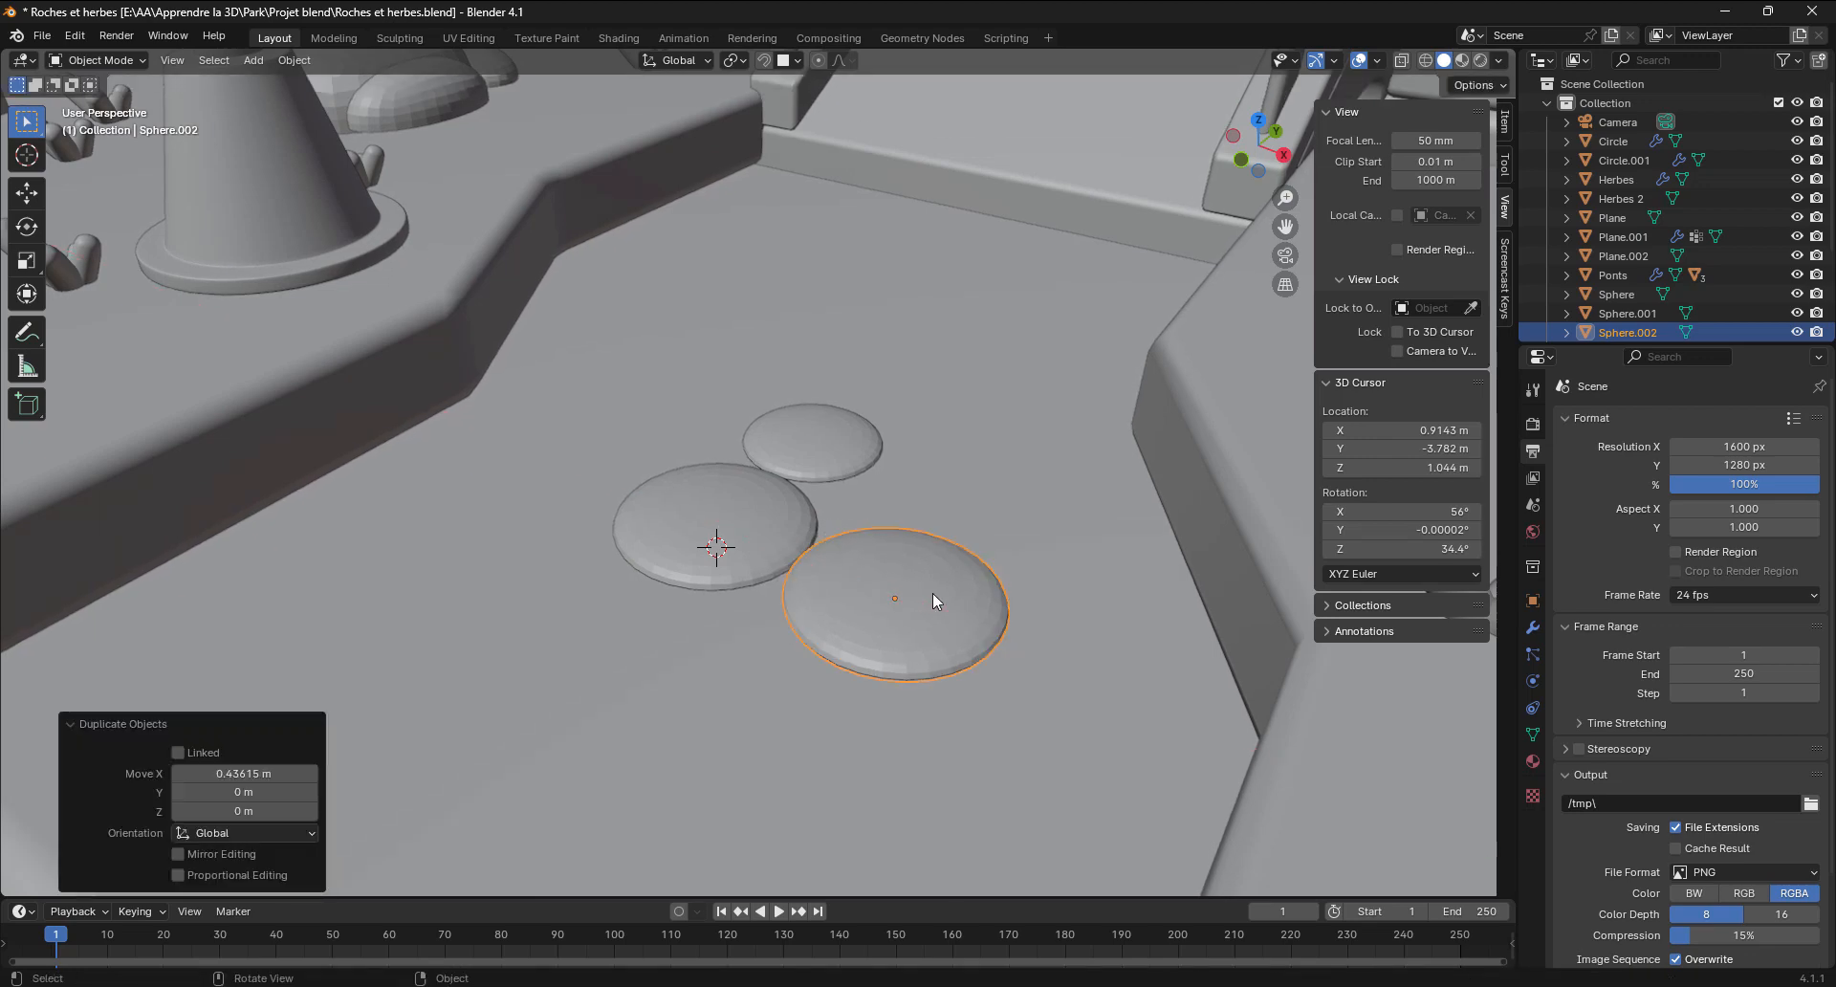
Scale the duplicated stone to about 0.619 and move it about 0.249 m along Y and −0.167 m along X, beside the other two
key(s)
click(926, 580)
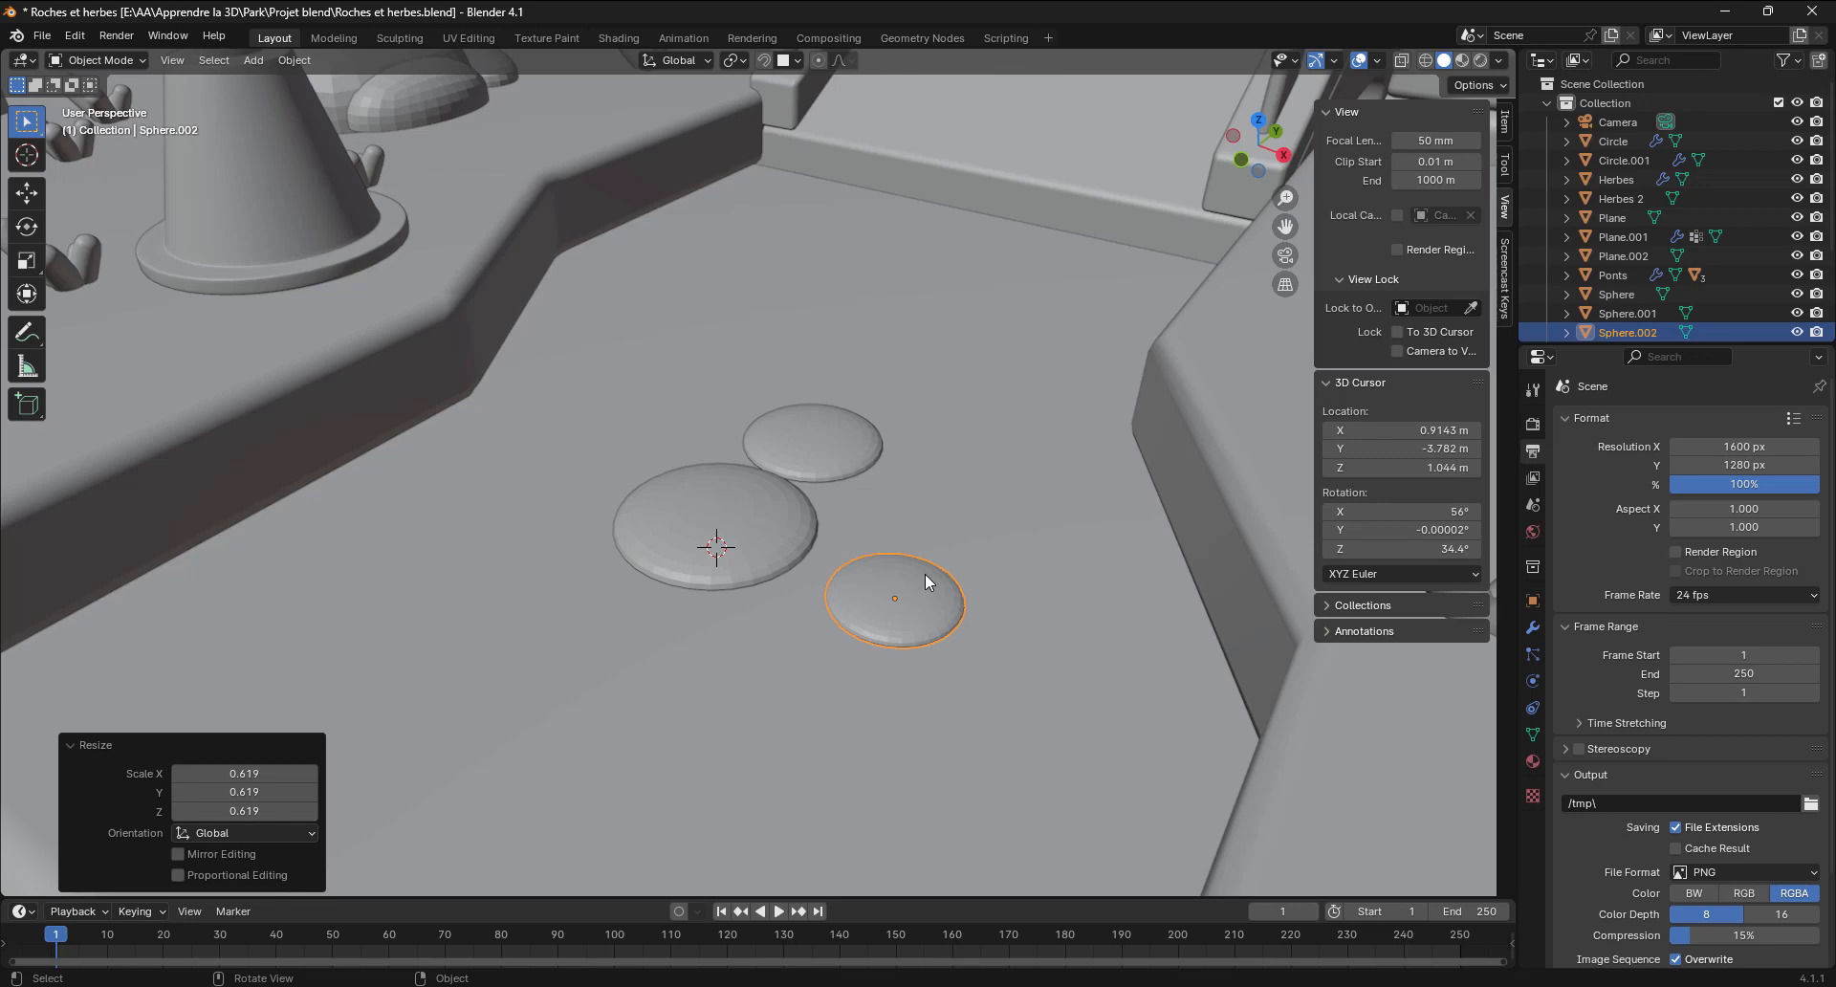
key(g)
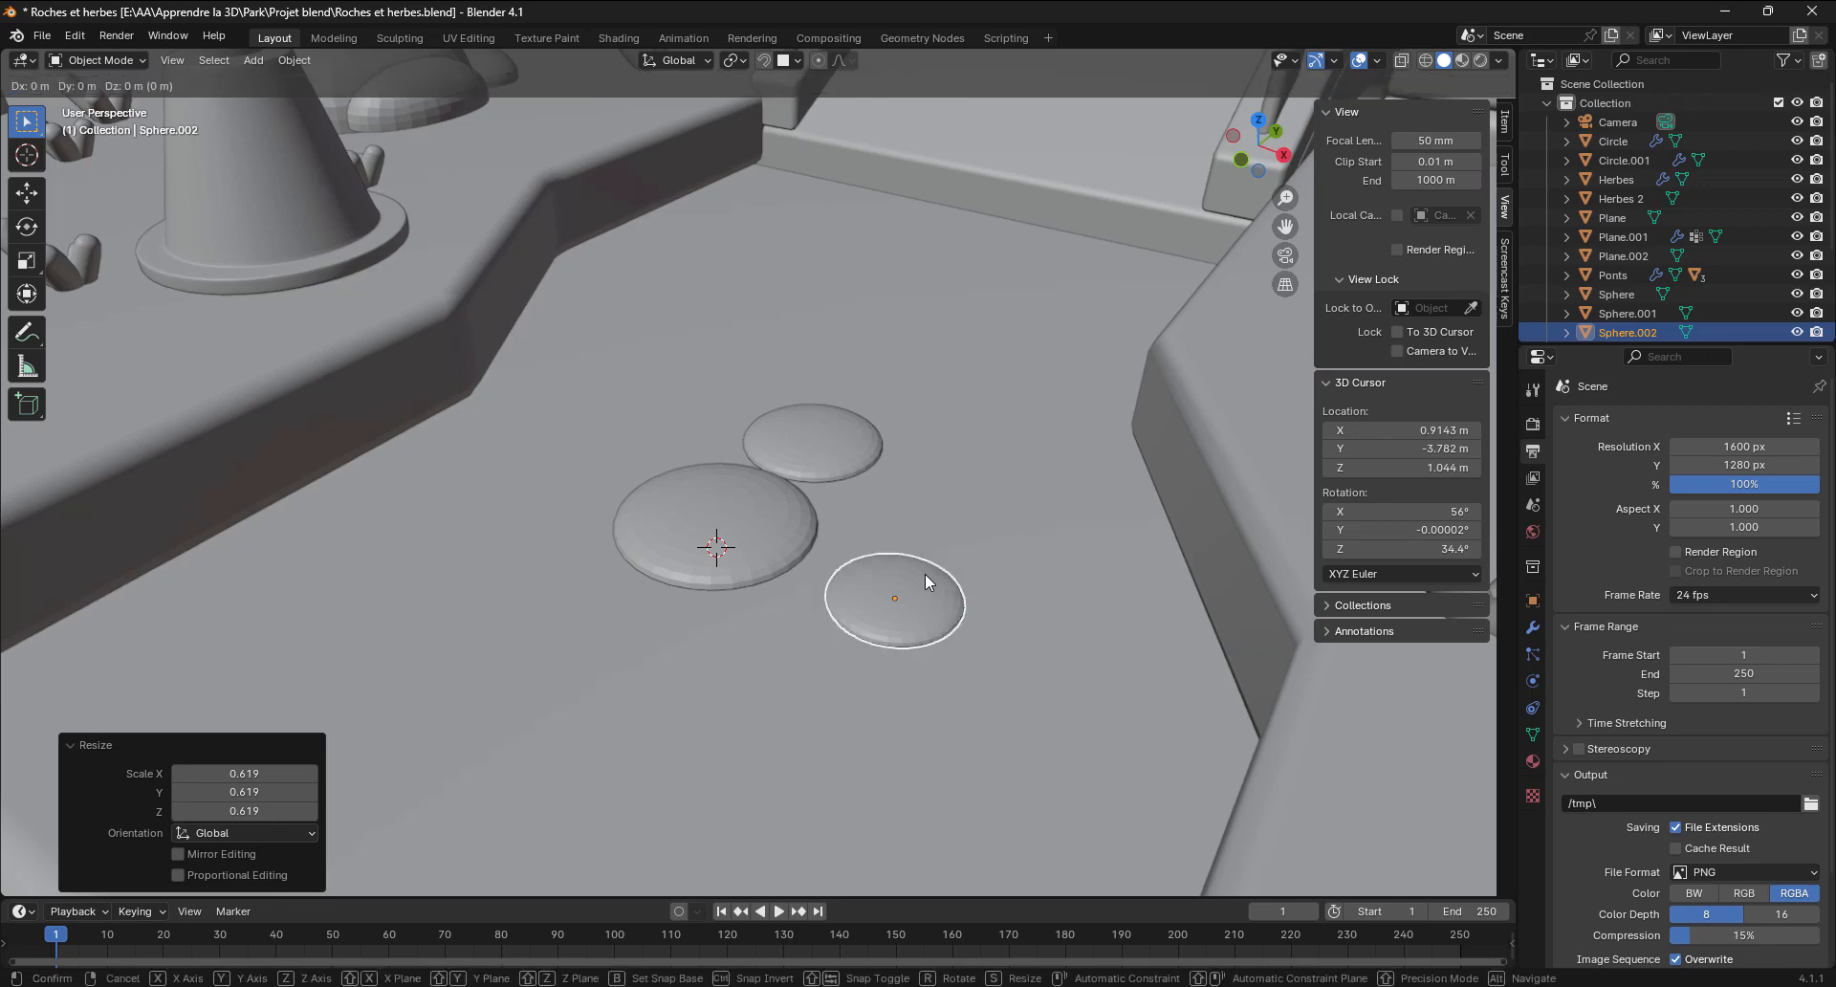
key(y)
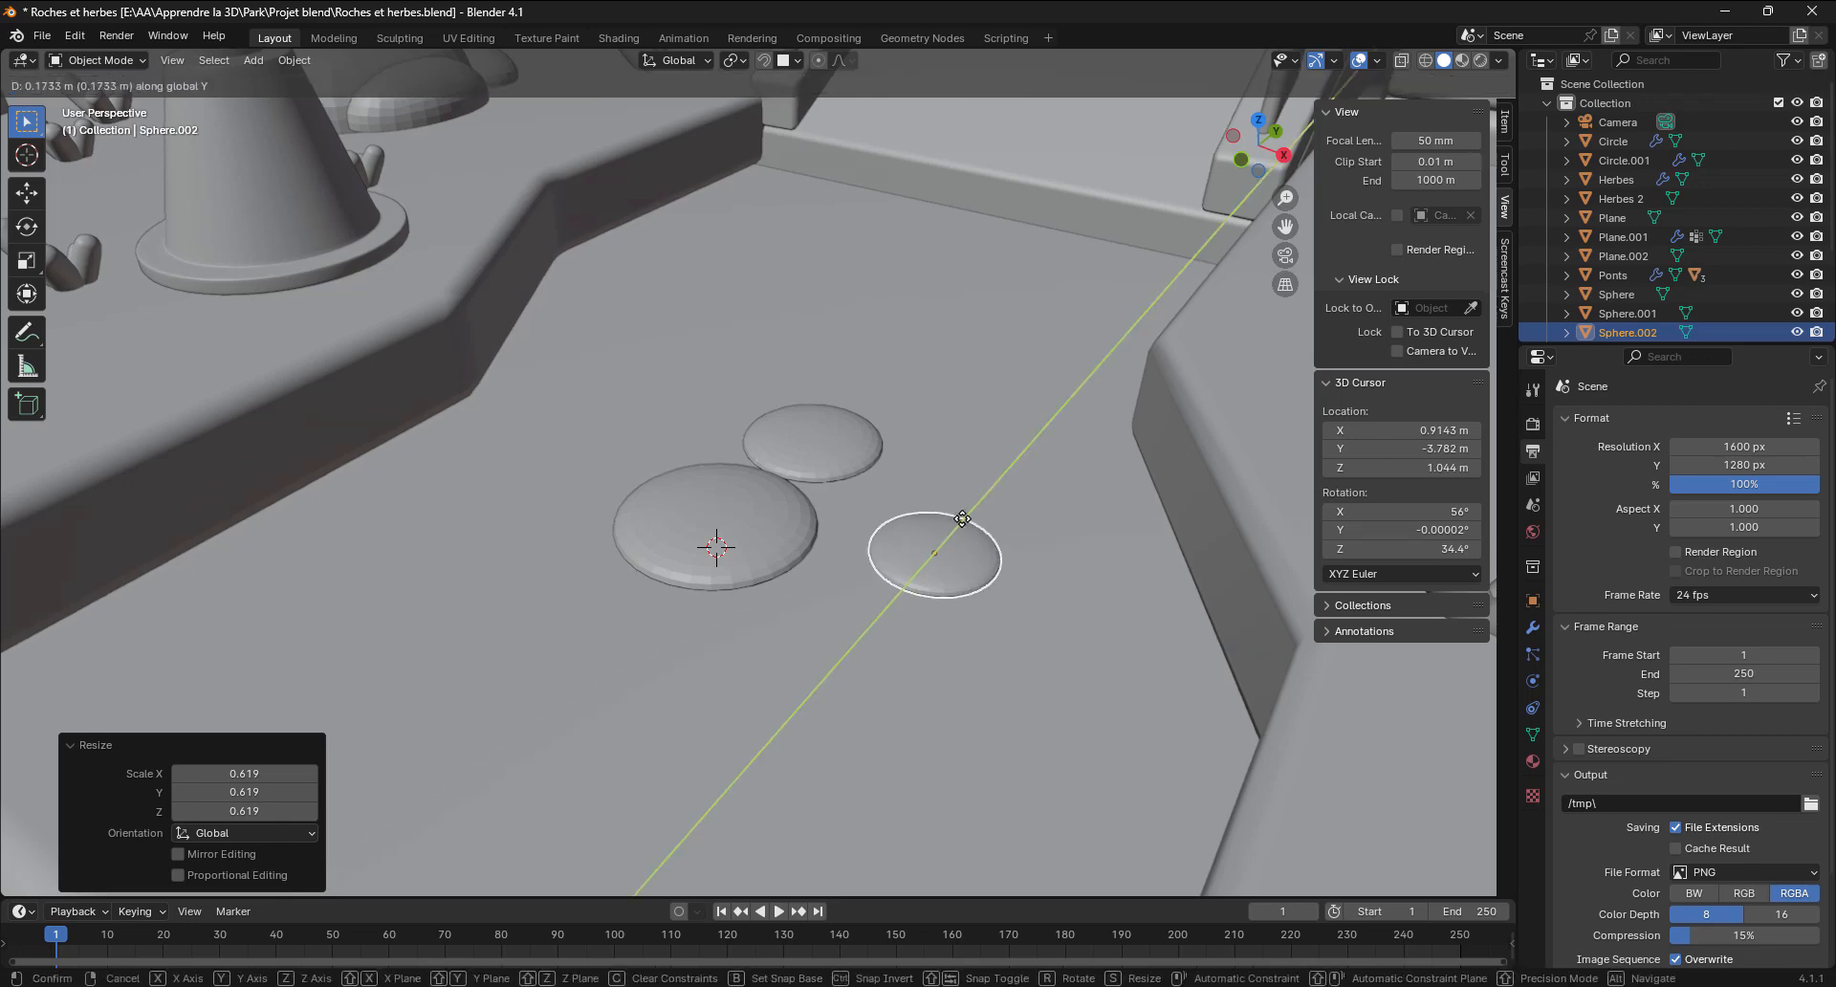
click(975, 505)
key(x)
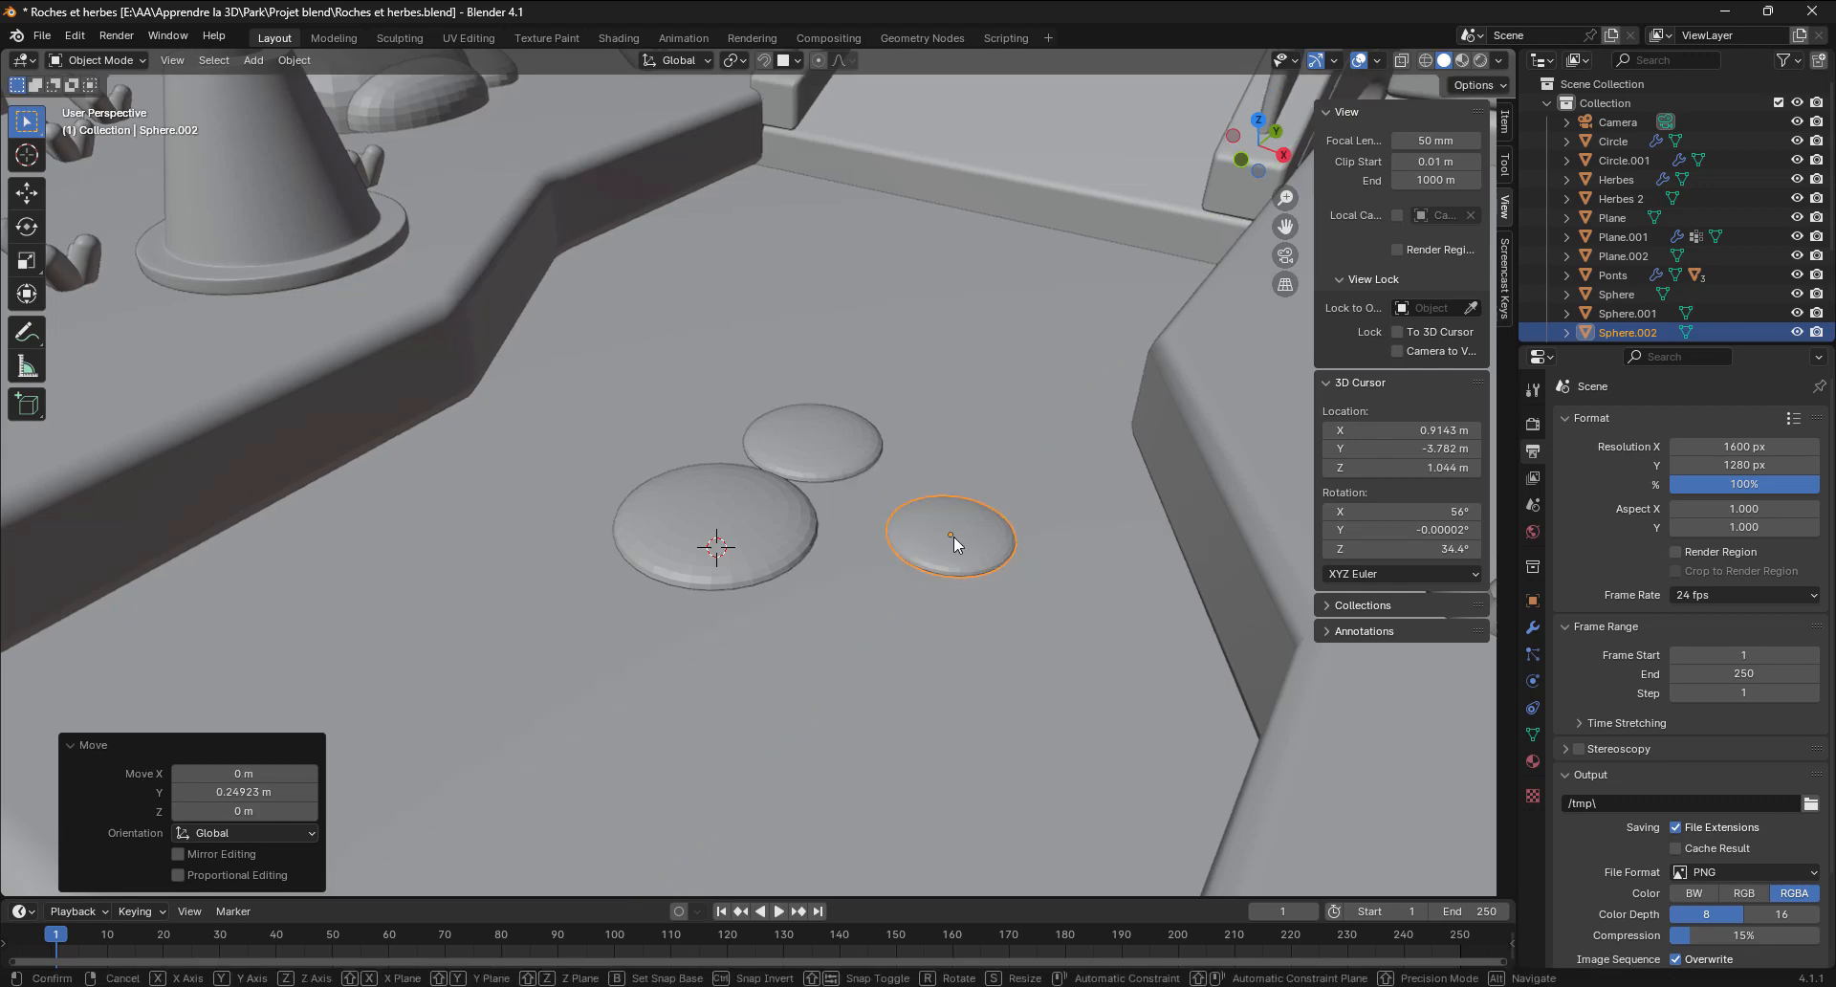
key(g)
key(x)
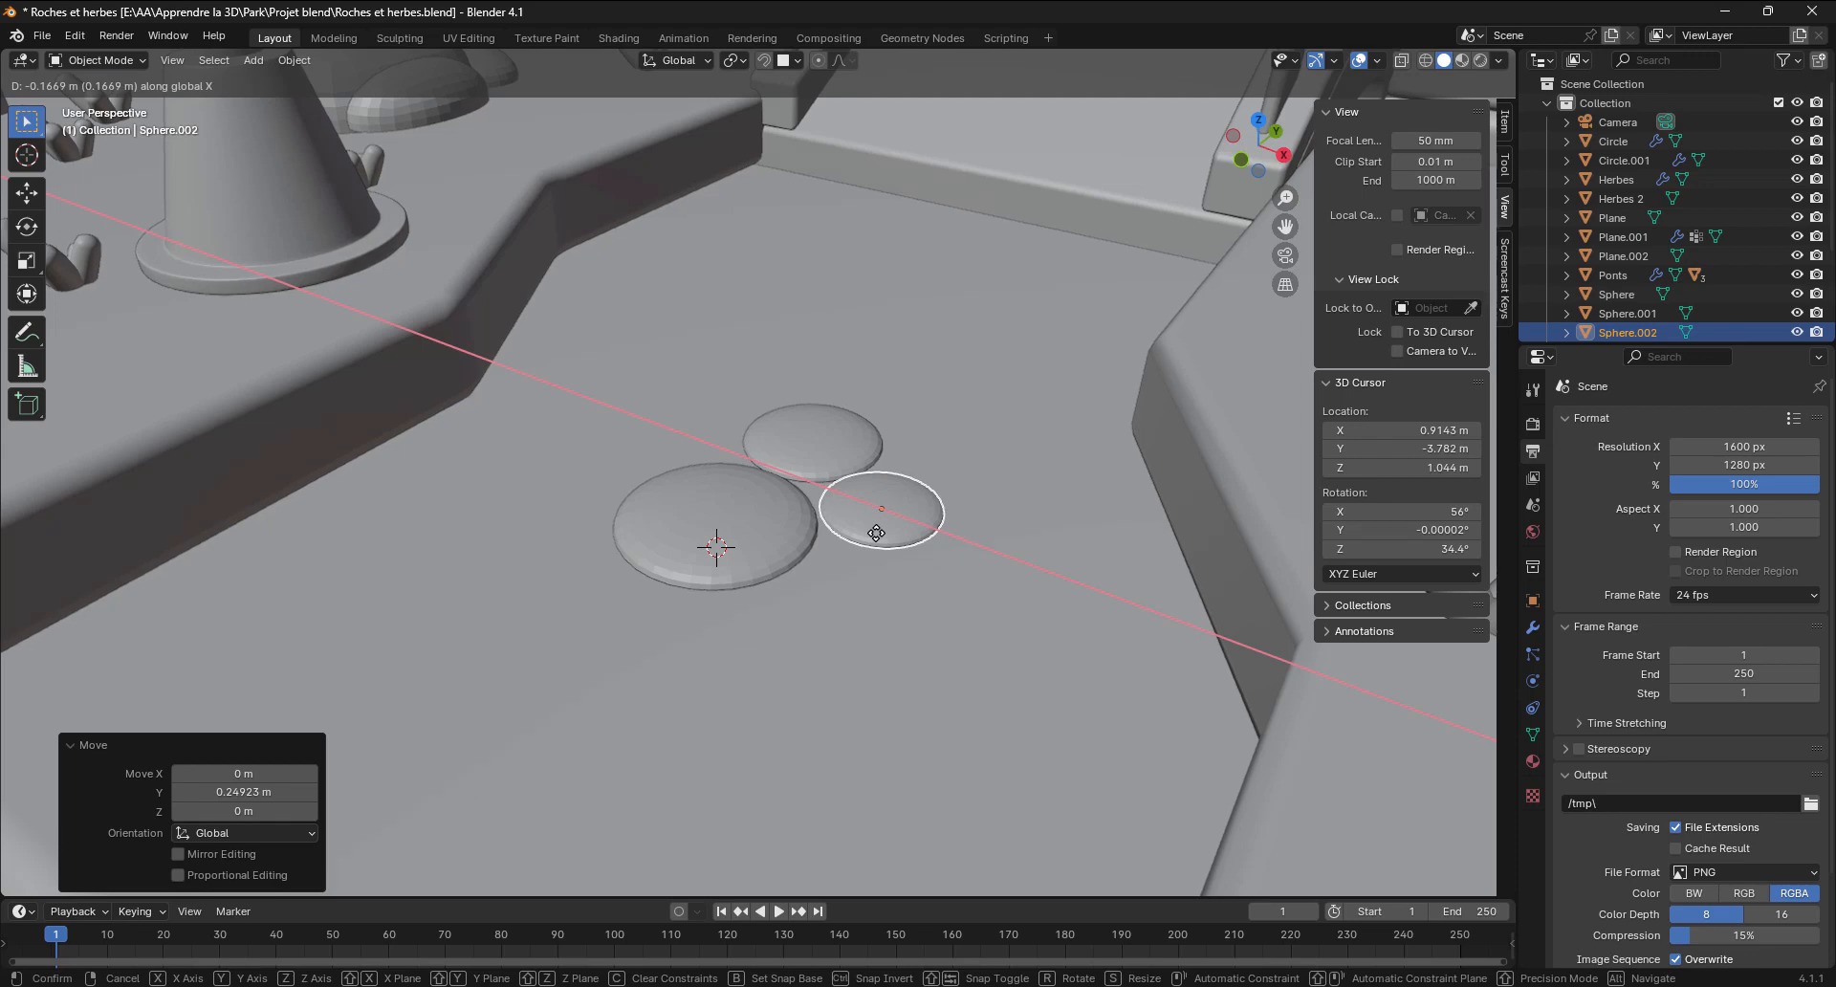
click(897, 523)
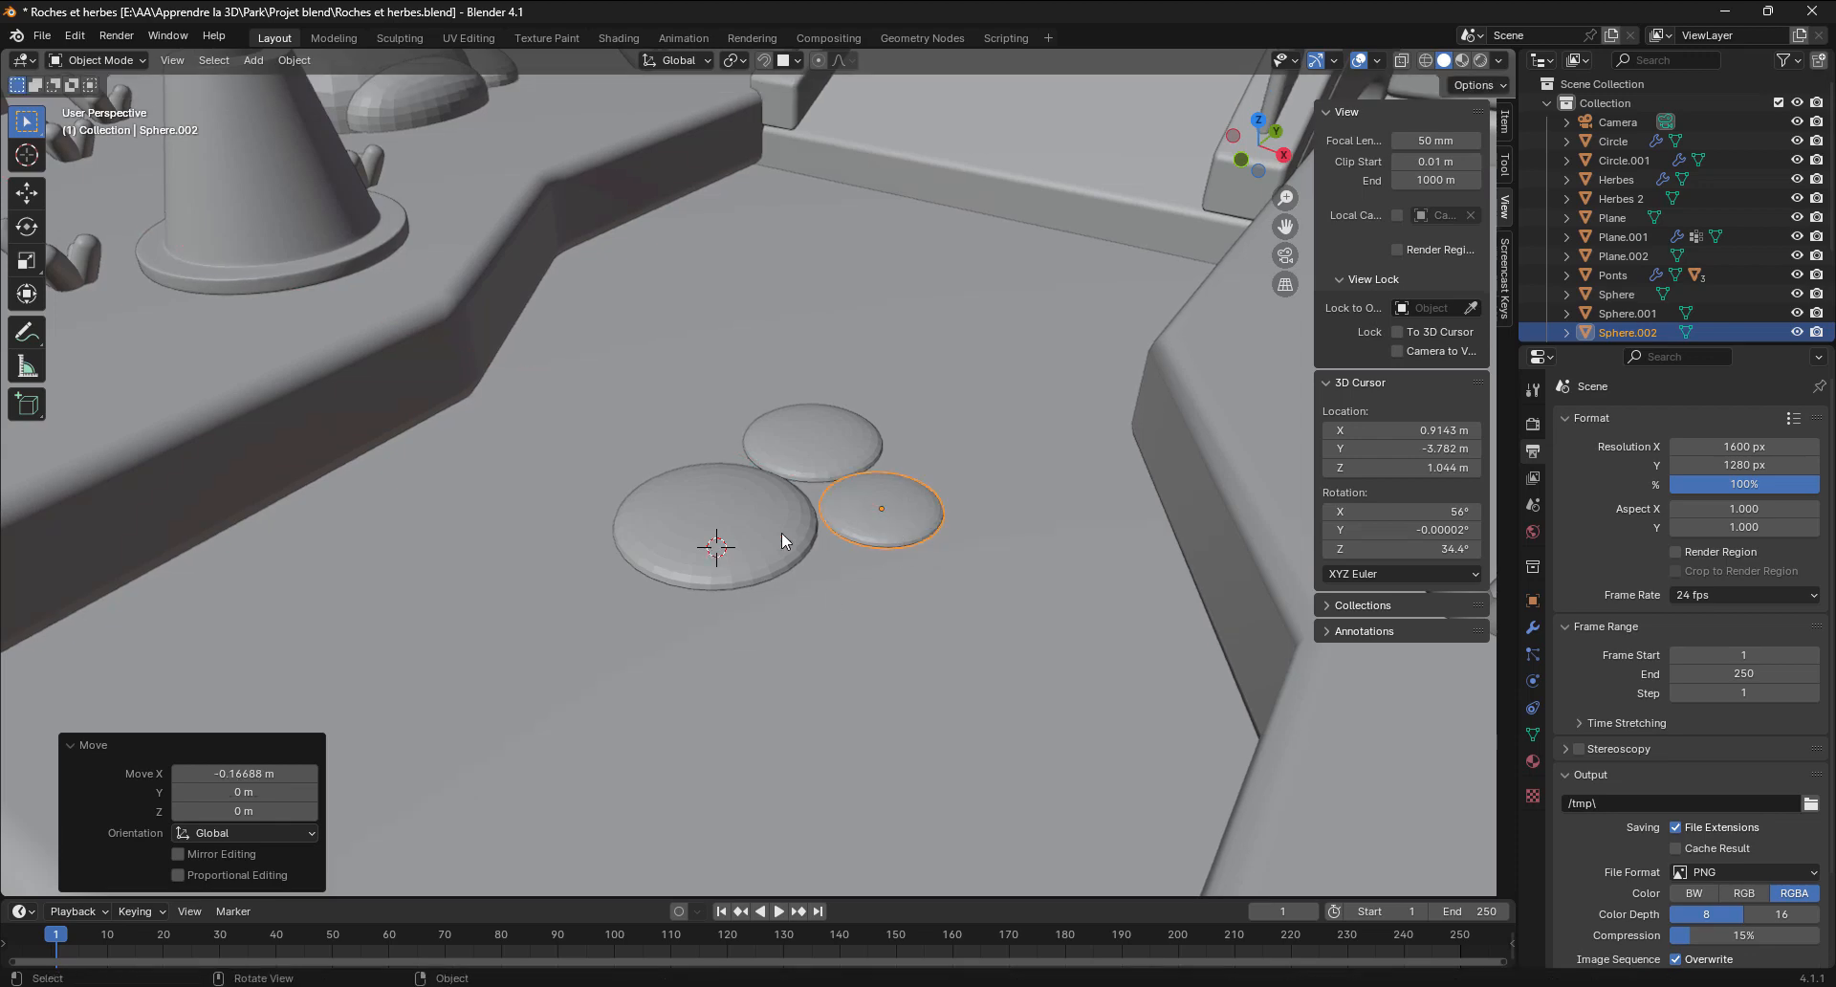
Select all three flattened stones and parent the largest and smallest to the mid-sized one with the Object option
scroll(782, 532, down, 7)
scroll(772, 479, up, 7)
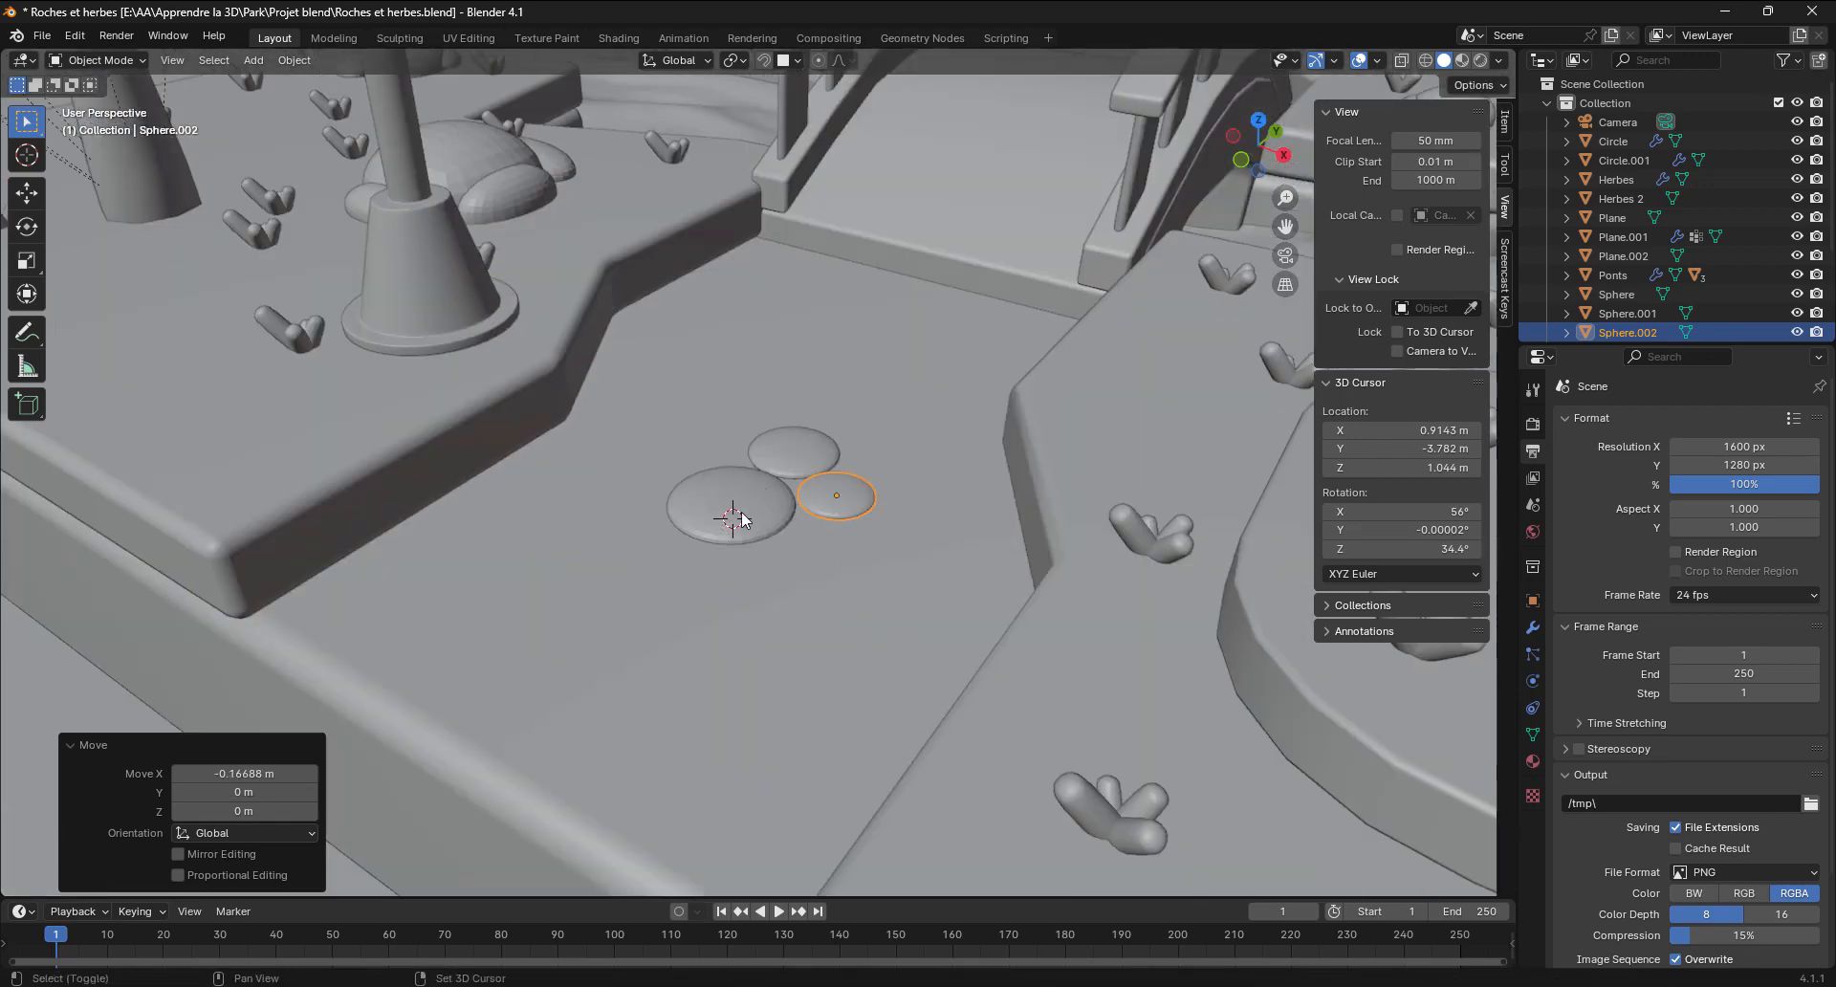
shift+click(742, 513)
shift+click(790, 449)
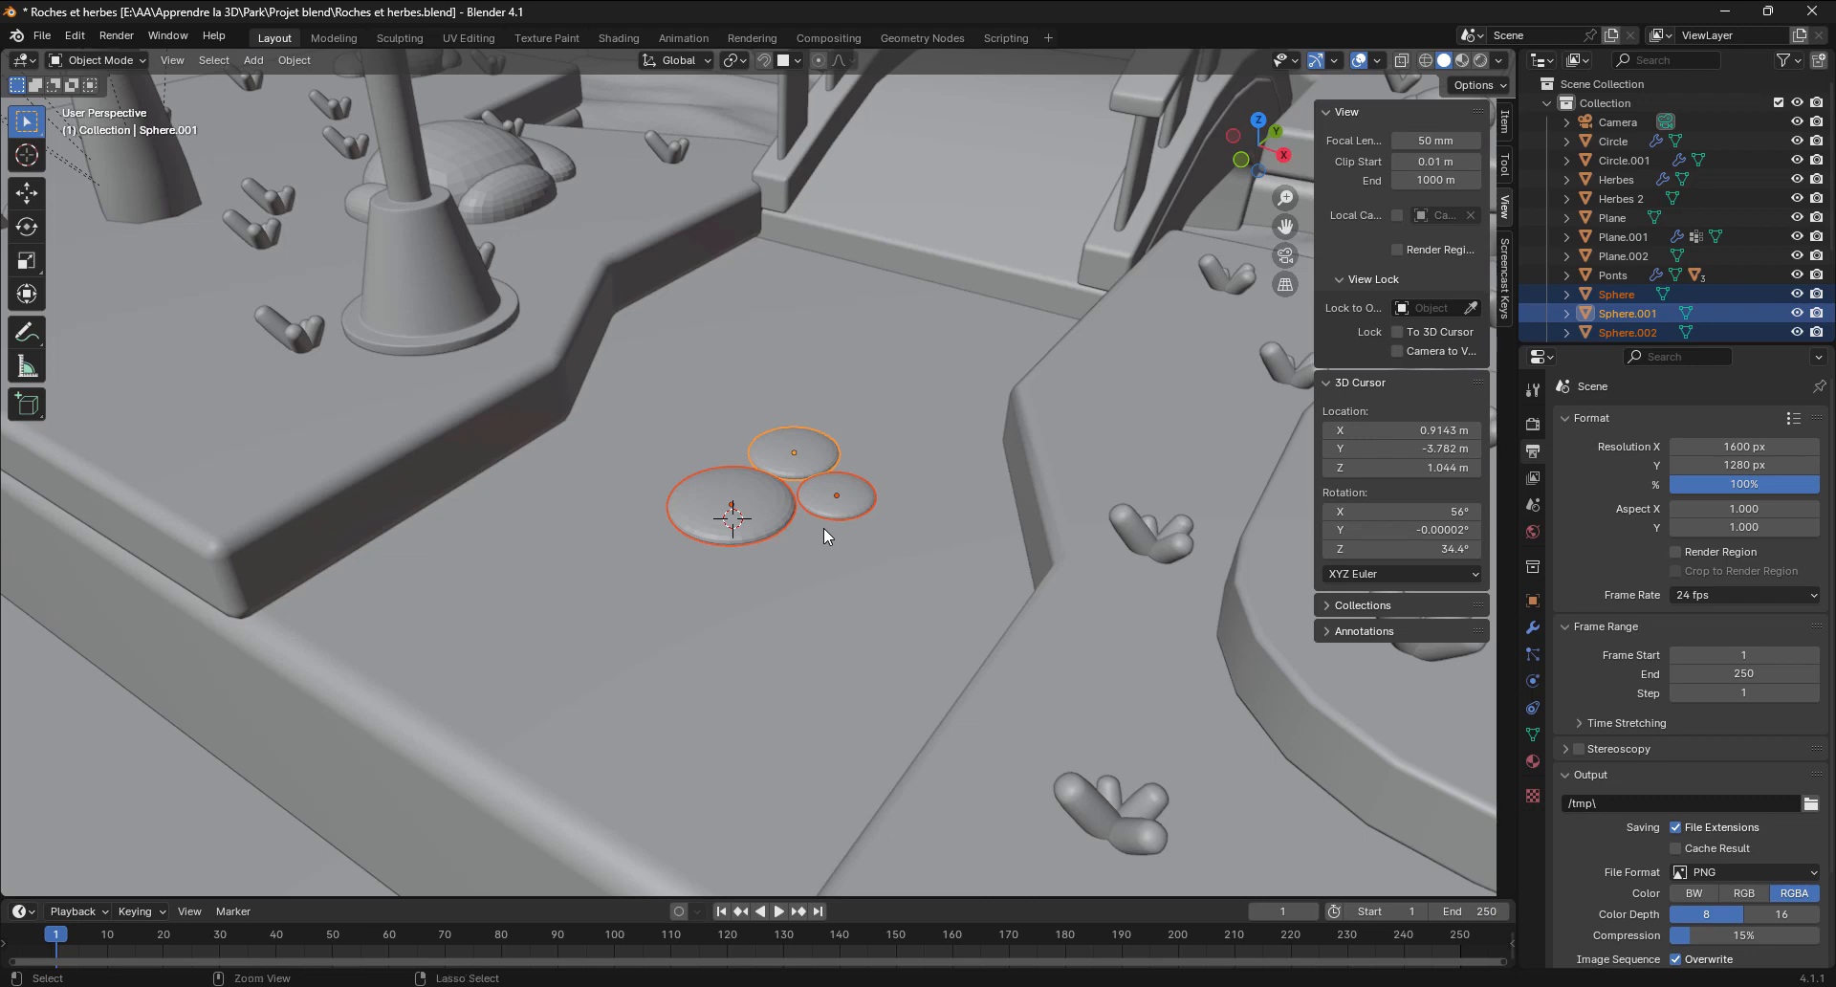
key(ctrl+p)
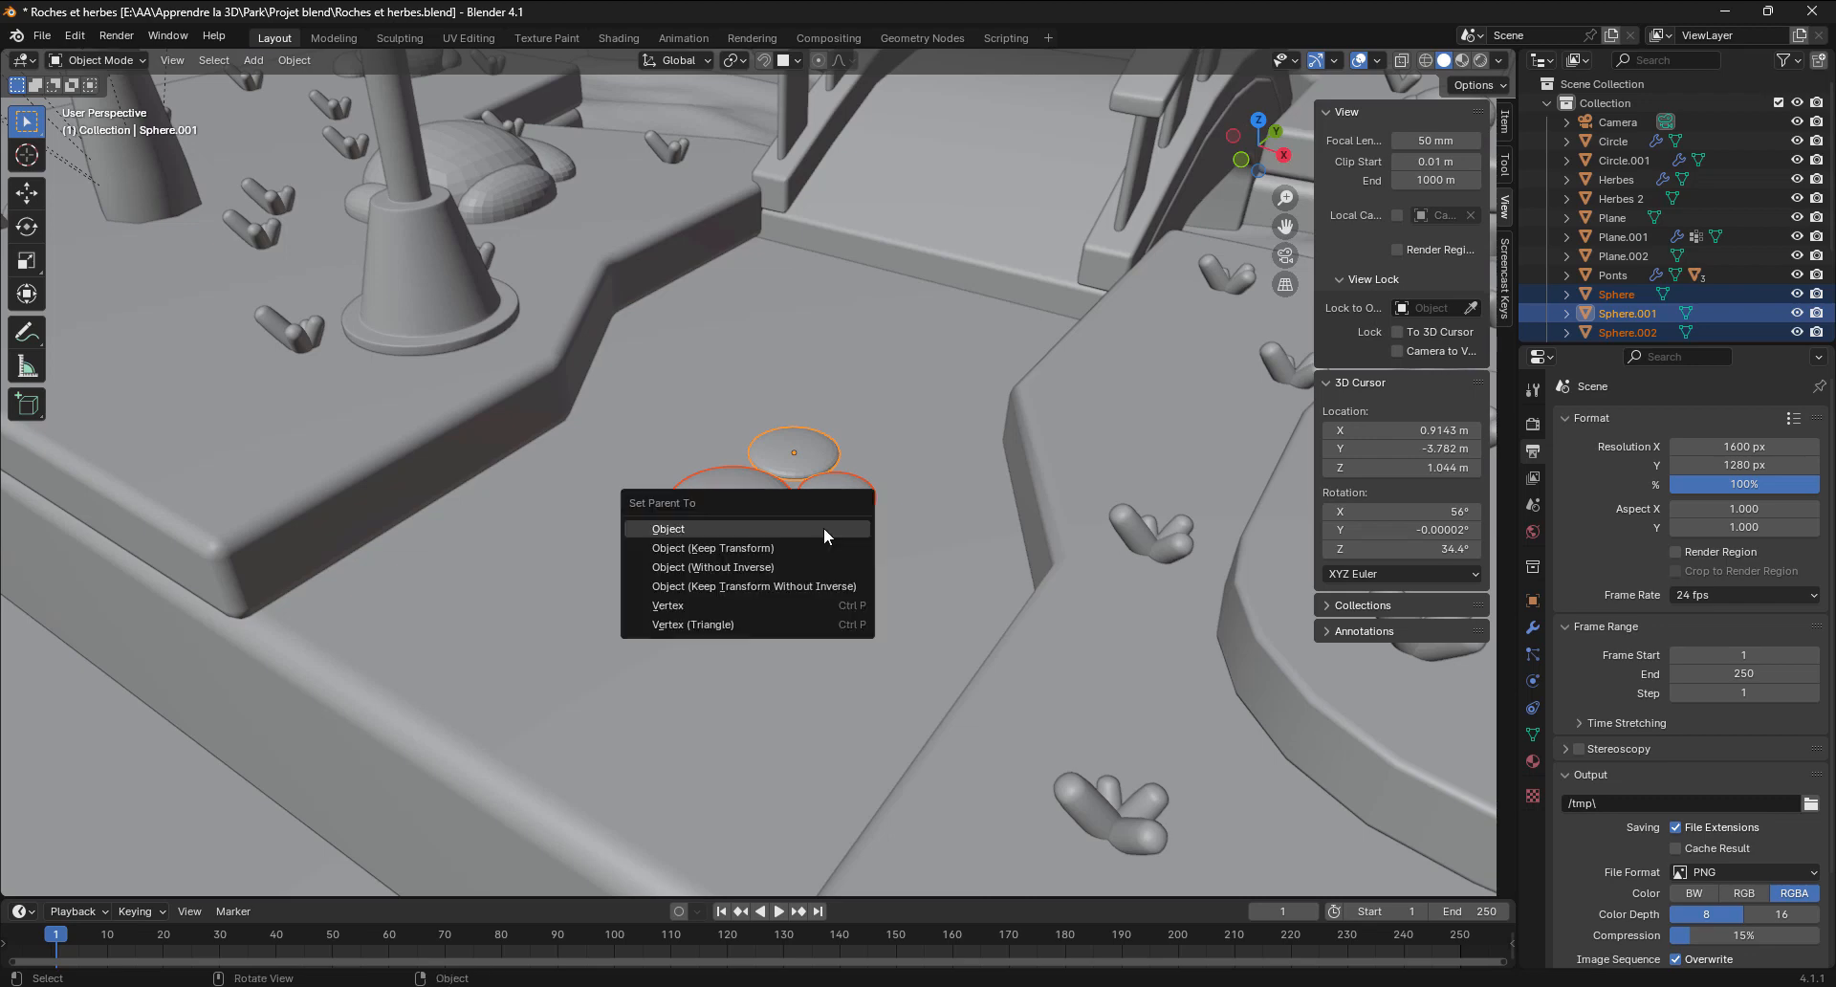
click(826, 532)
Move the stone group by its parent stone about −0.373 m along X, −0.721 m along Y and 0.037 m along Z
click(816, 463)
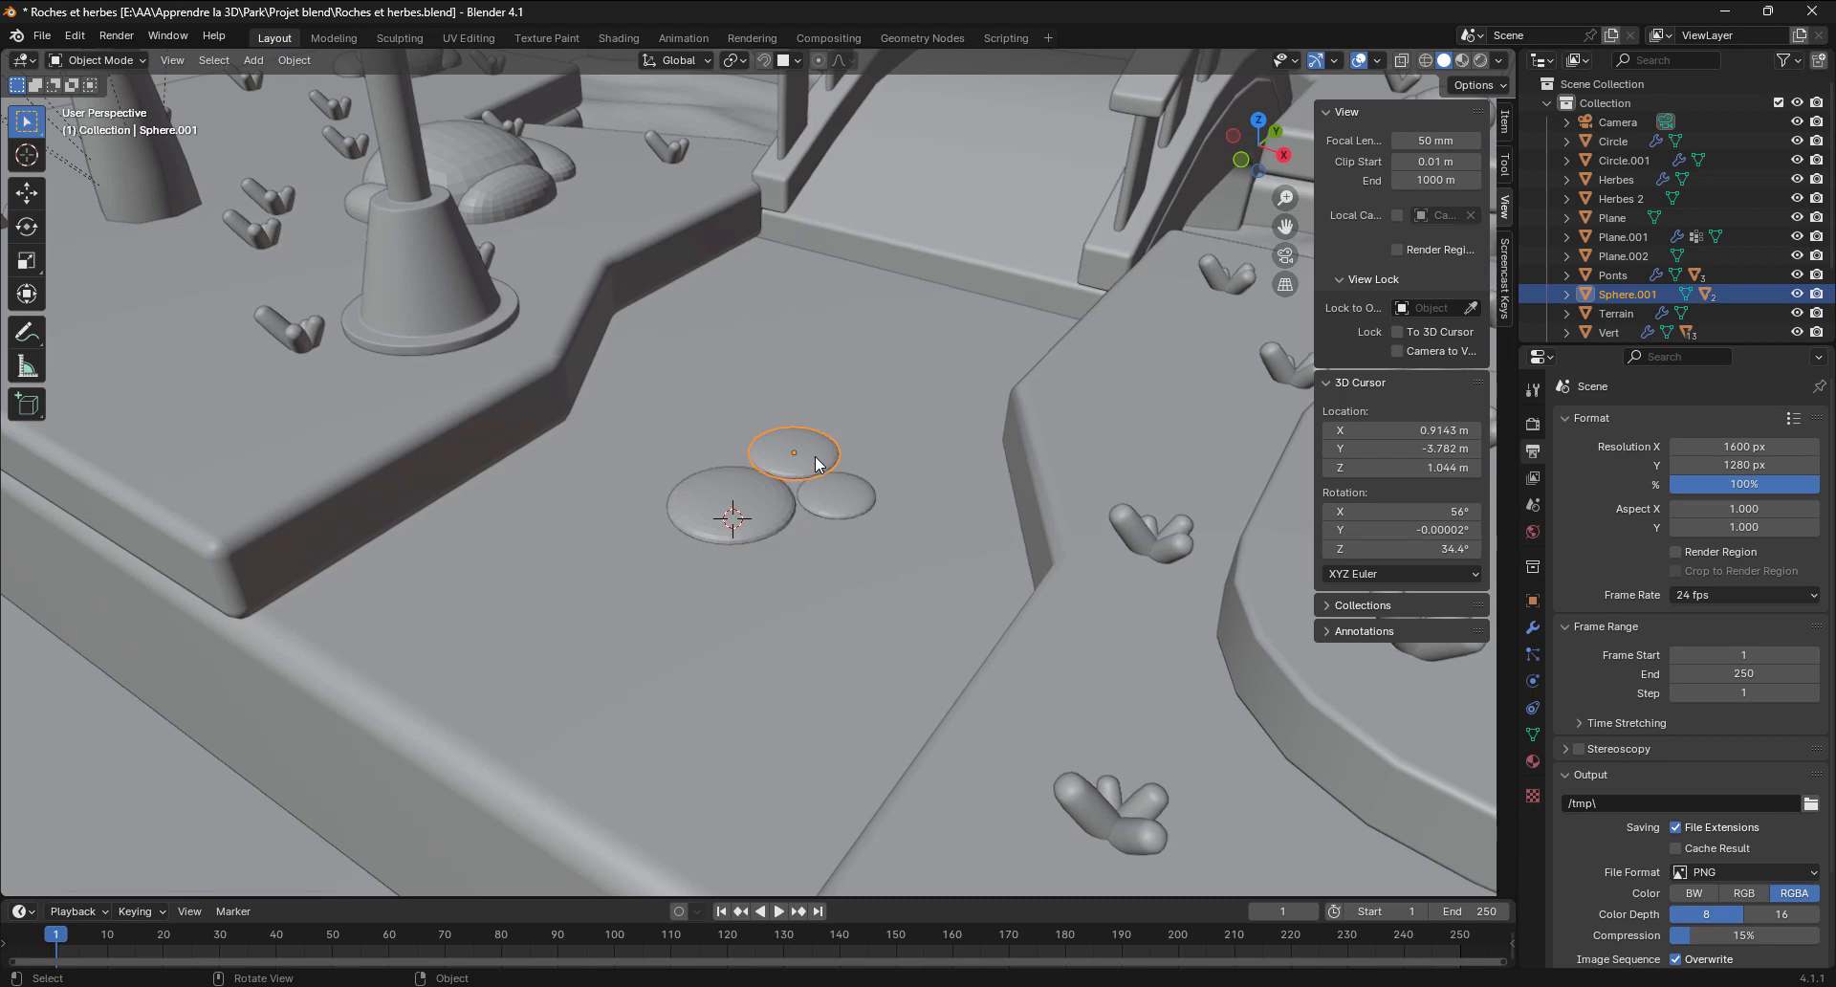
key(g)
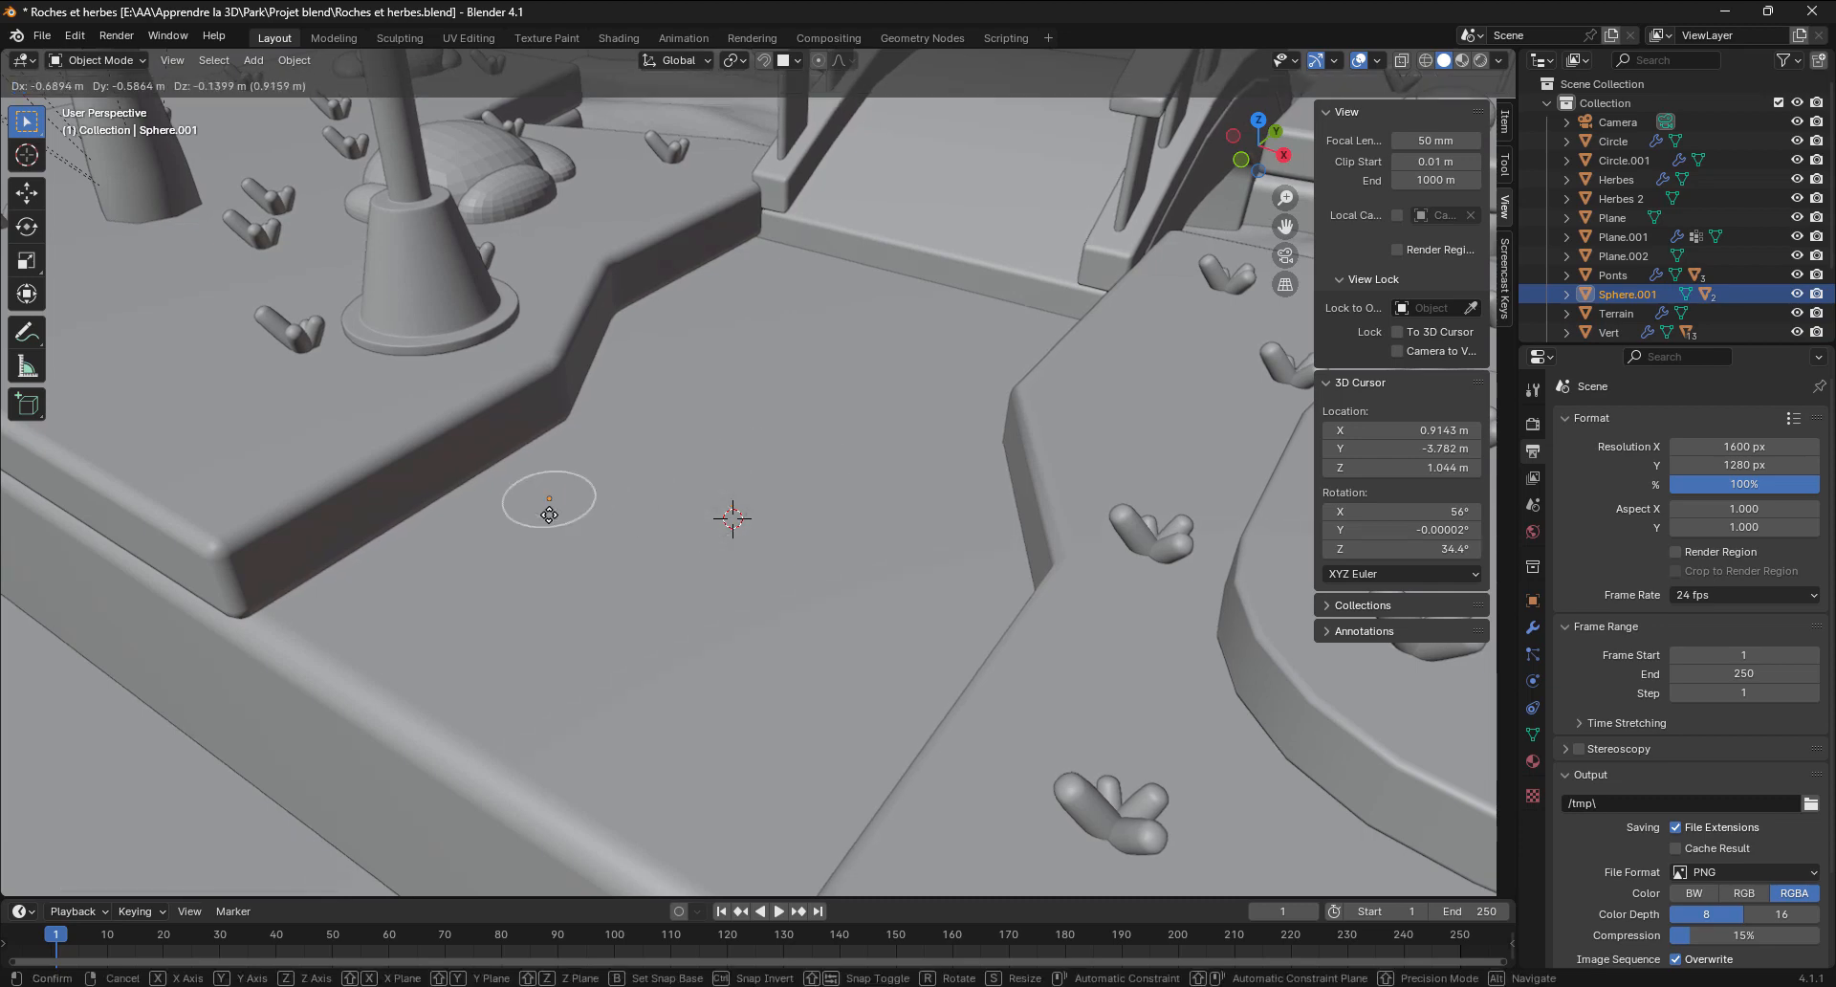
key(Escape)
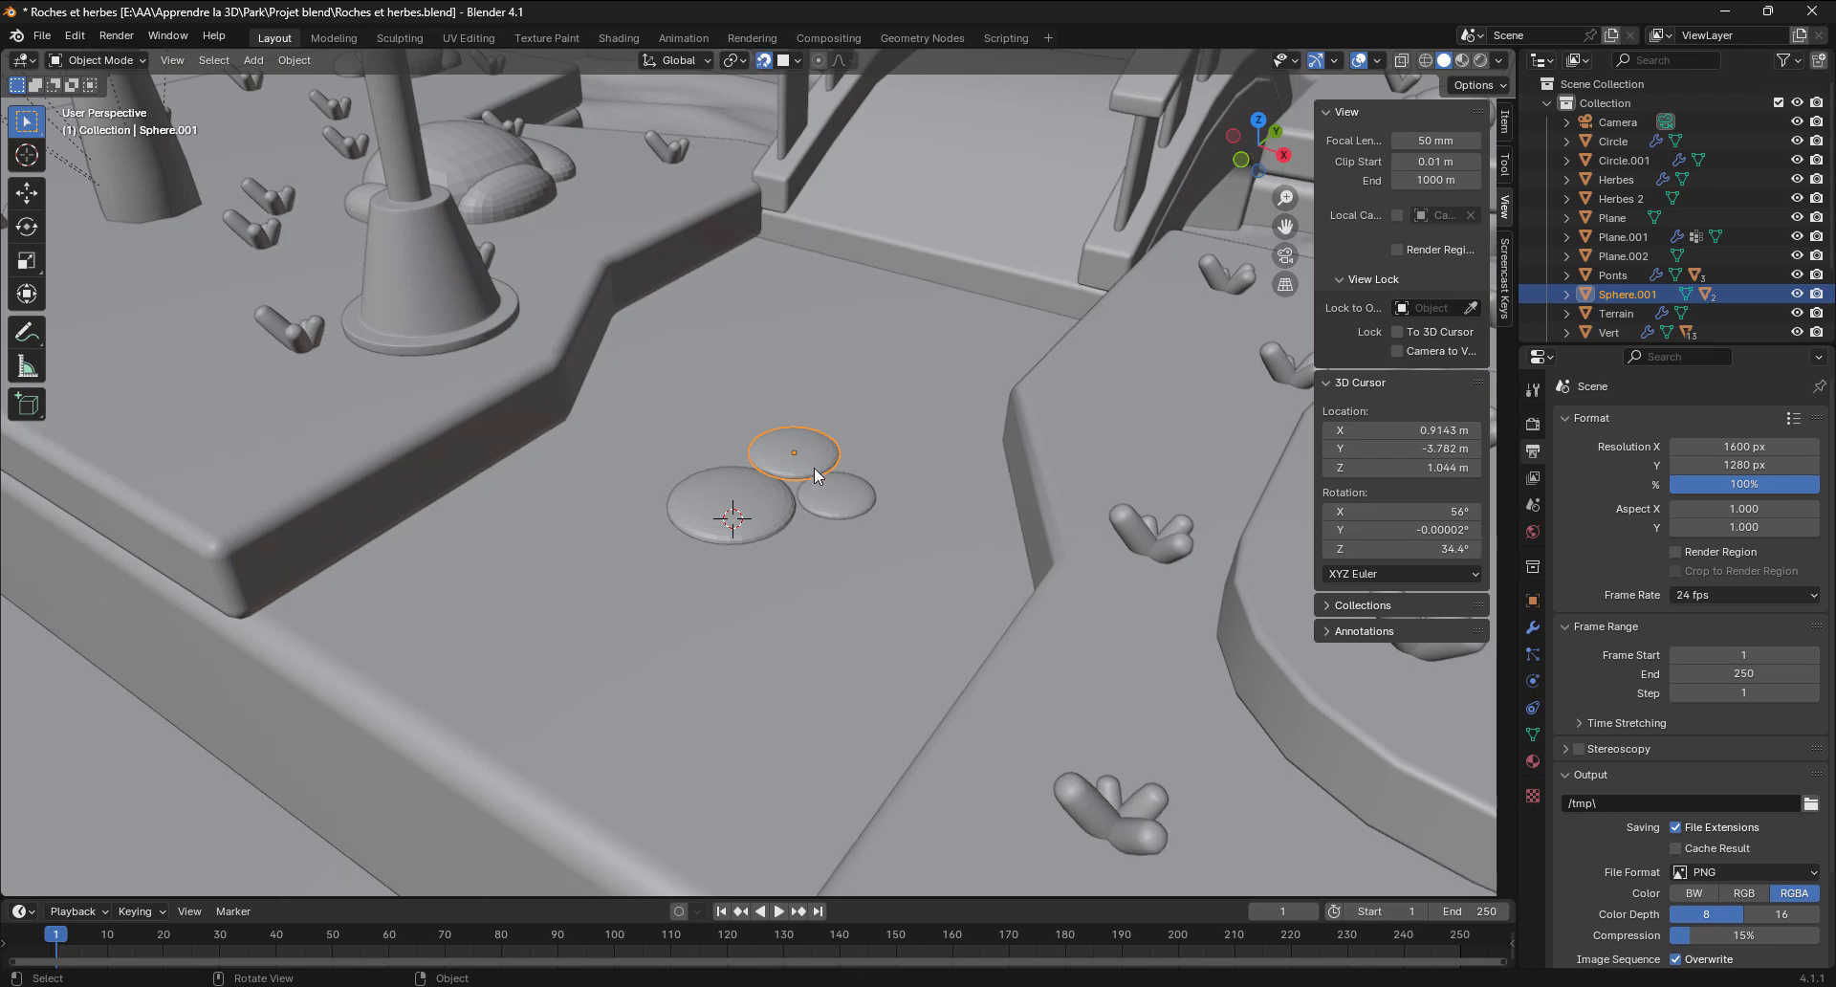
key(g)
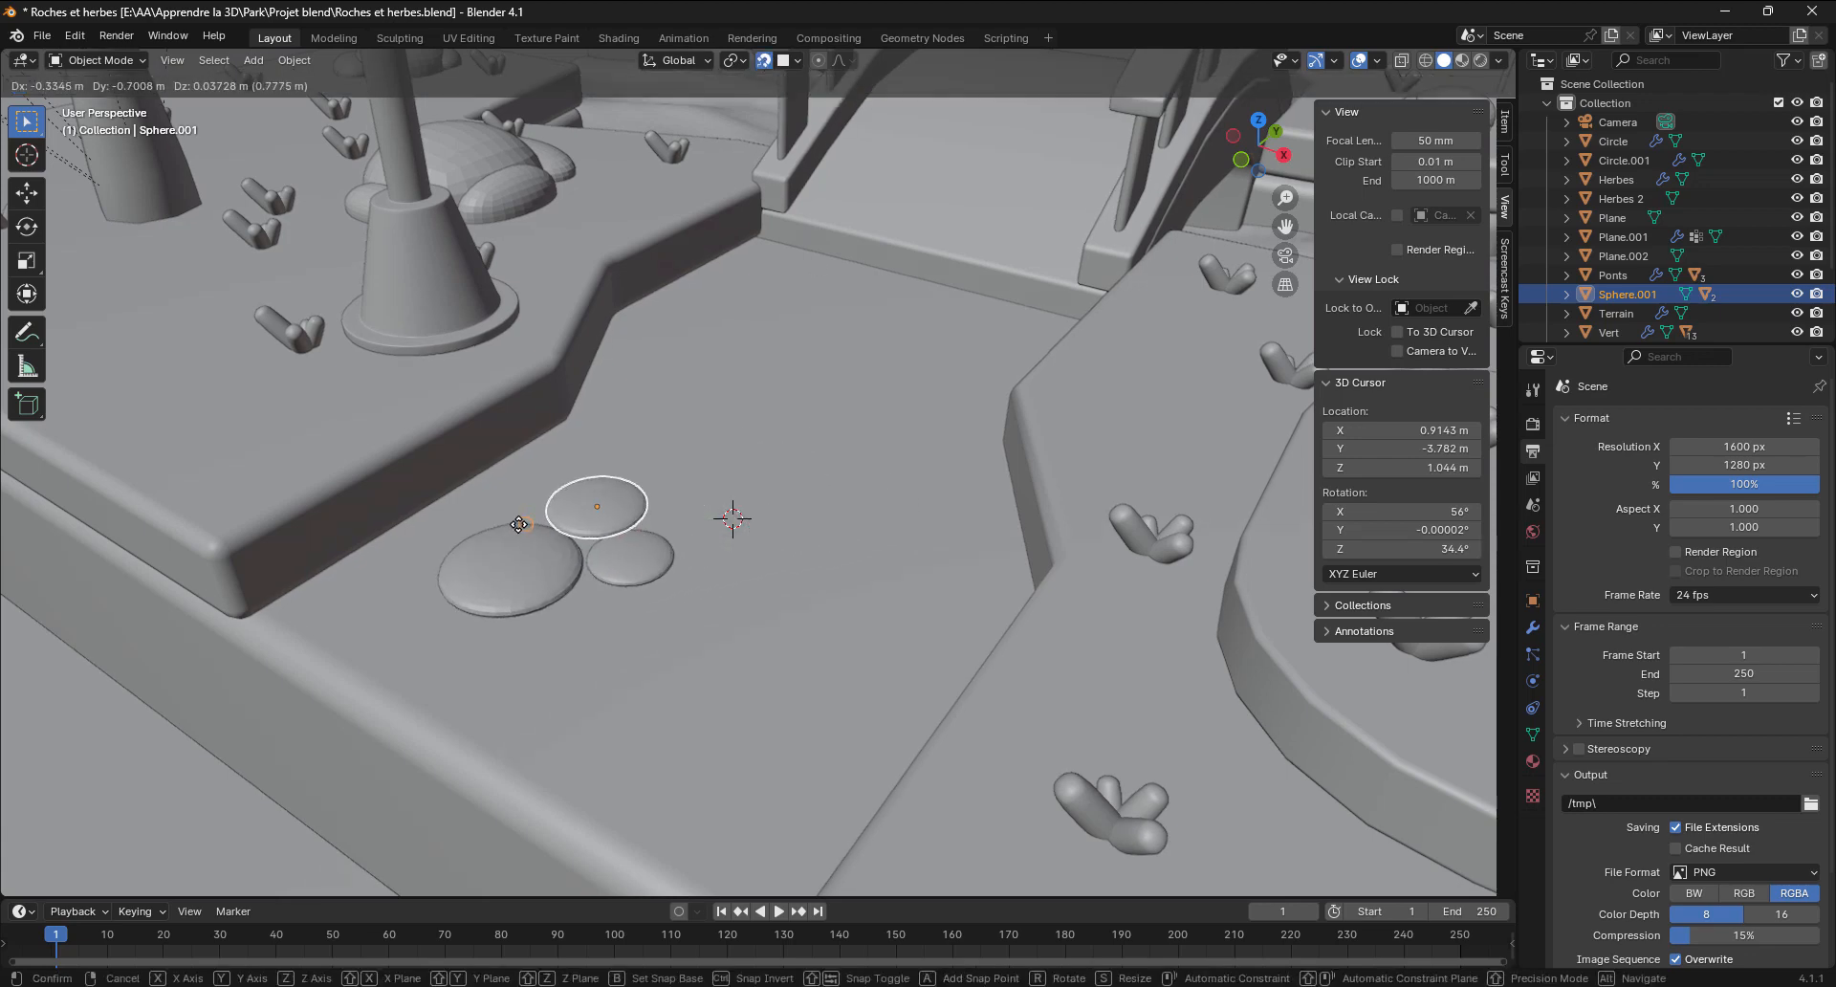
click(515, 525)
Scale the stone group down to about 0.483 through its parent stone
key(s)
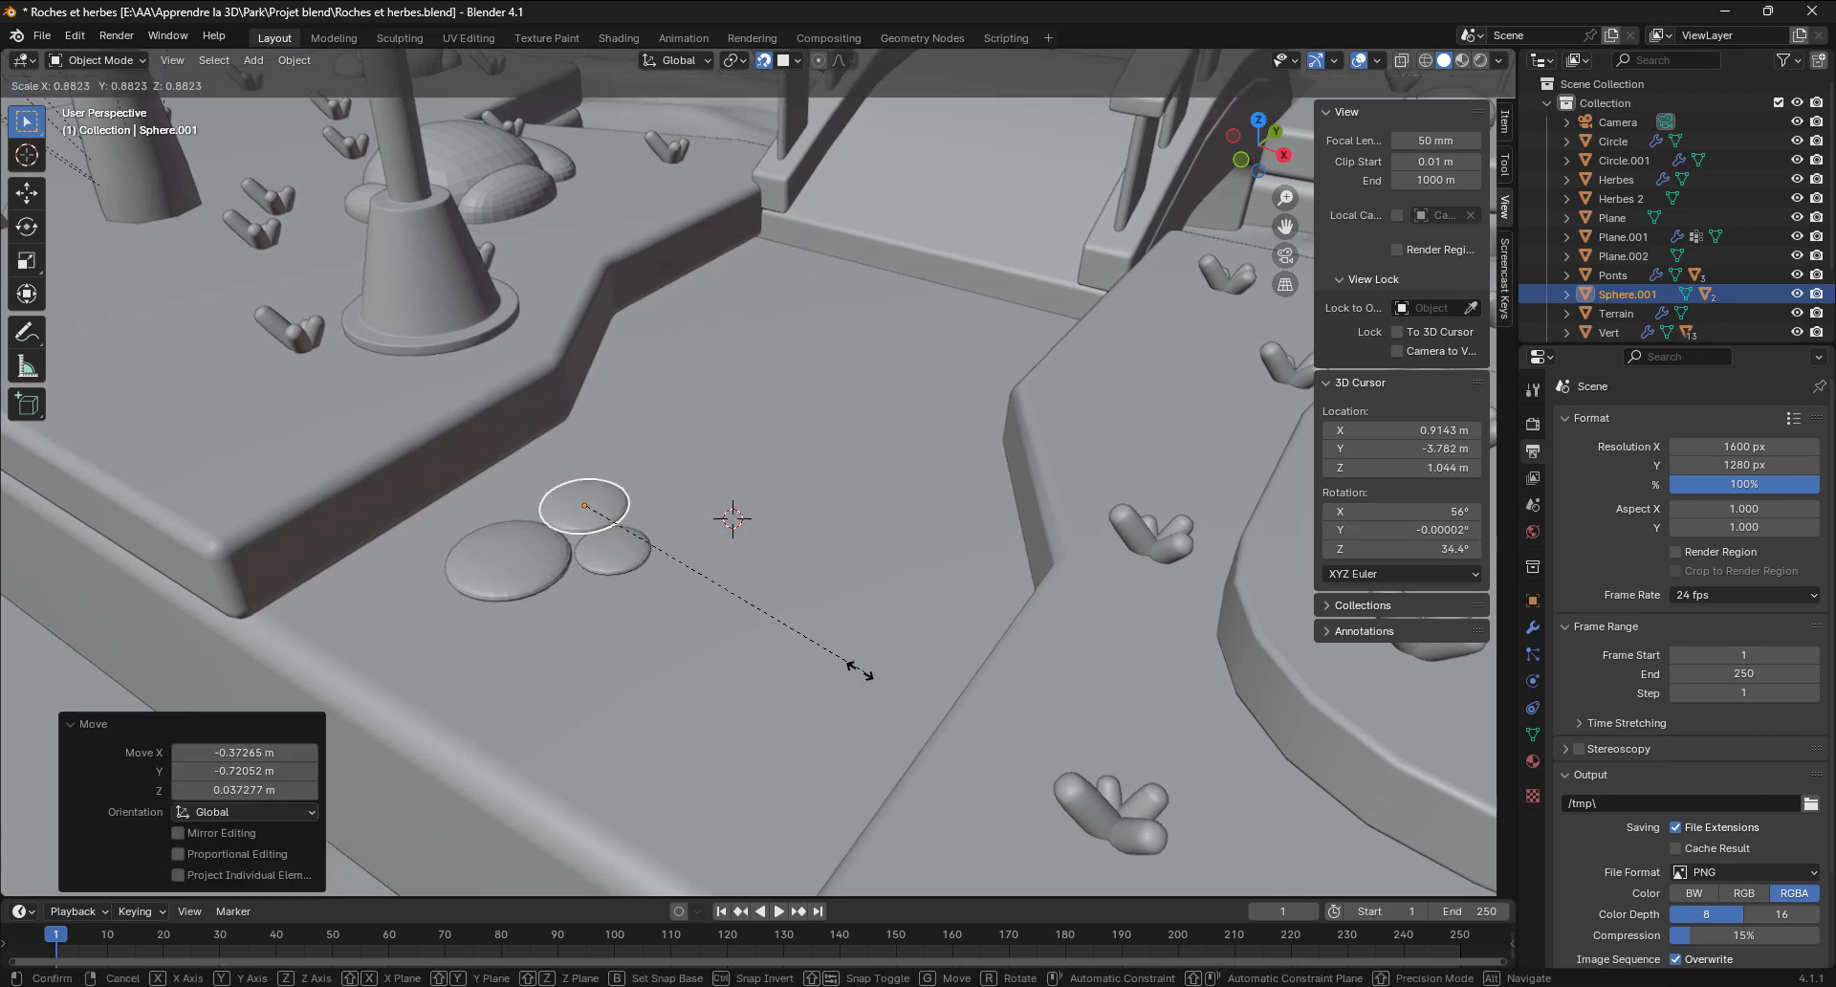
click(670, 654)
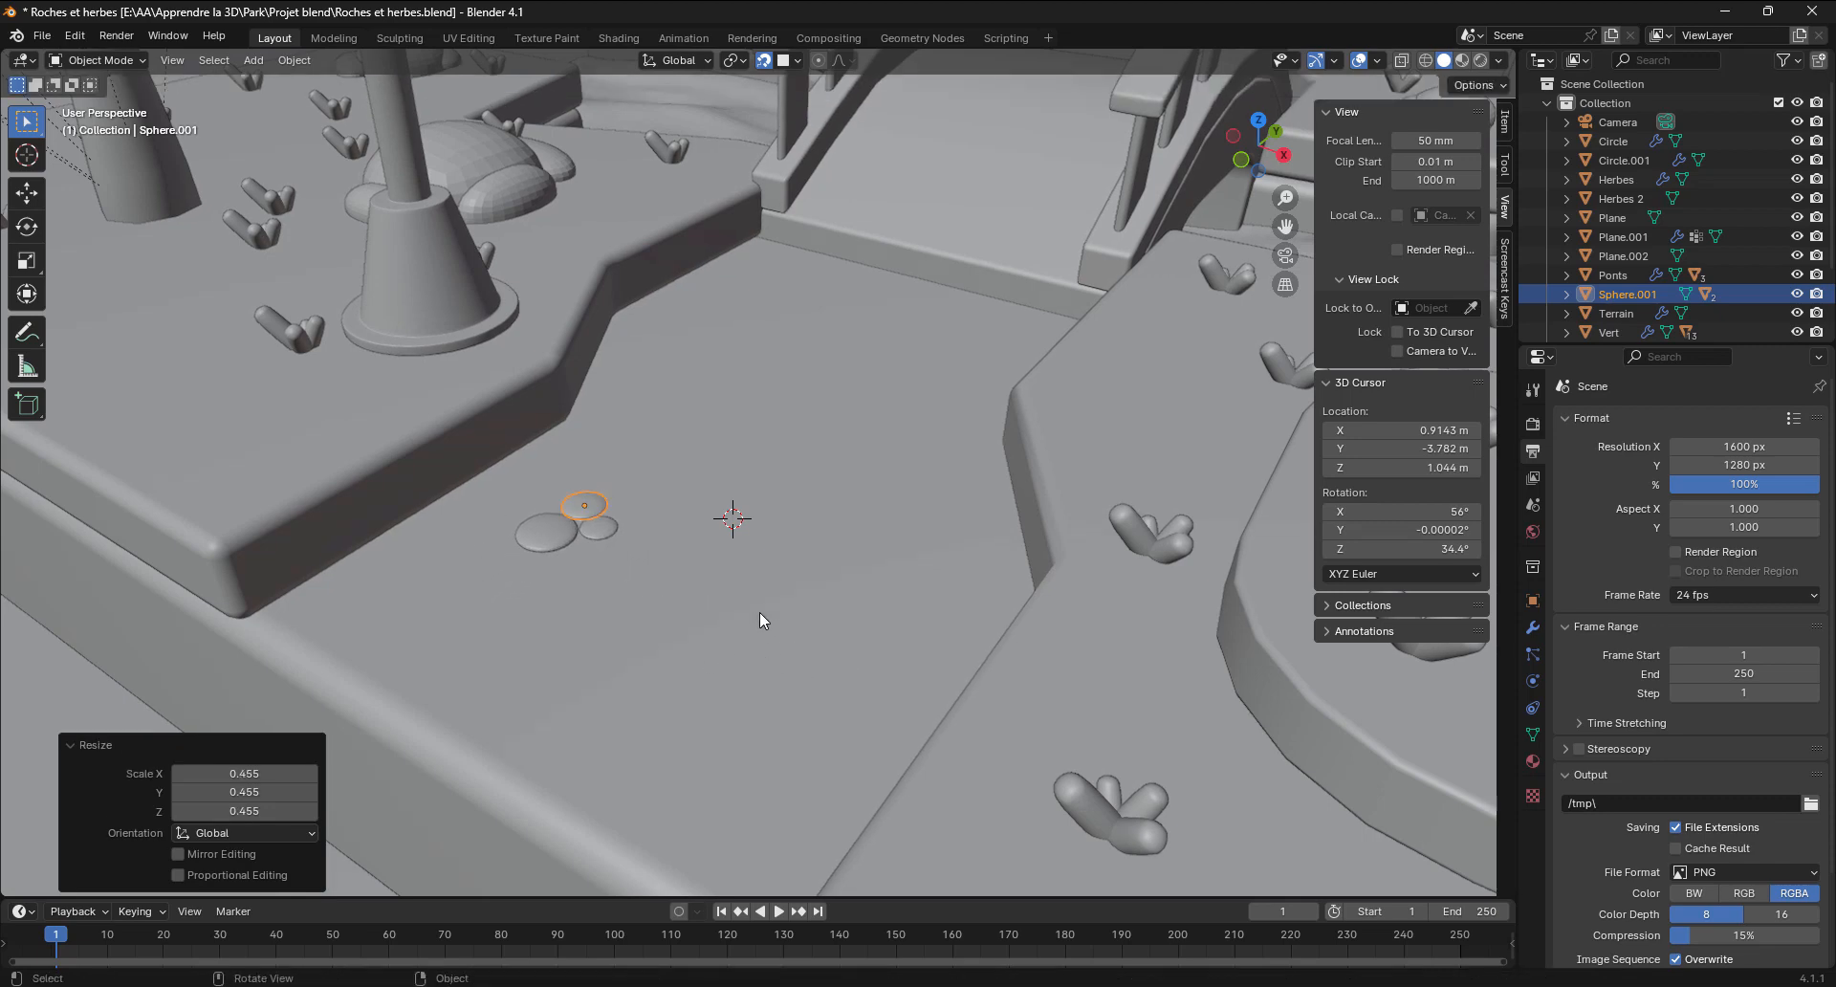
key(shift+d)
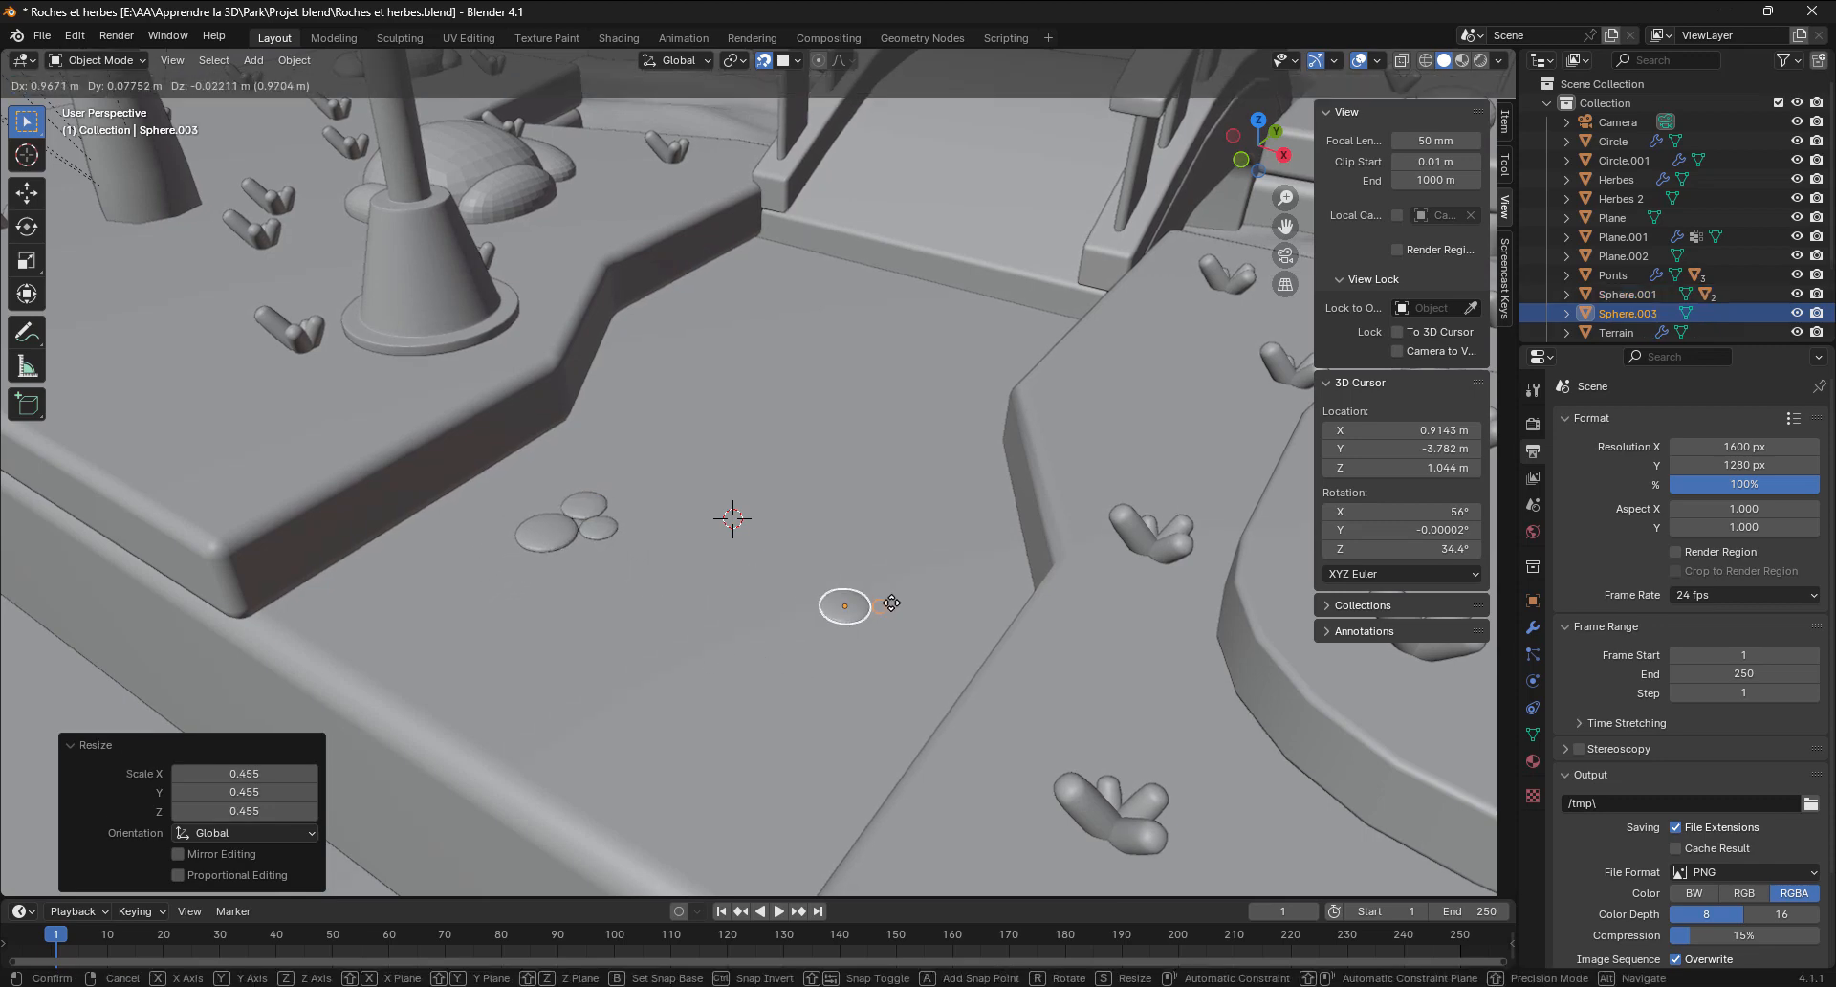
key(Escape)
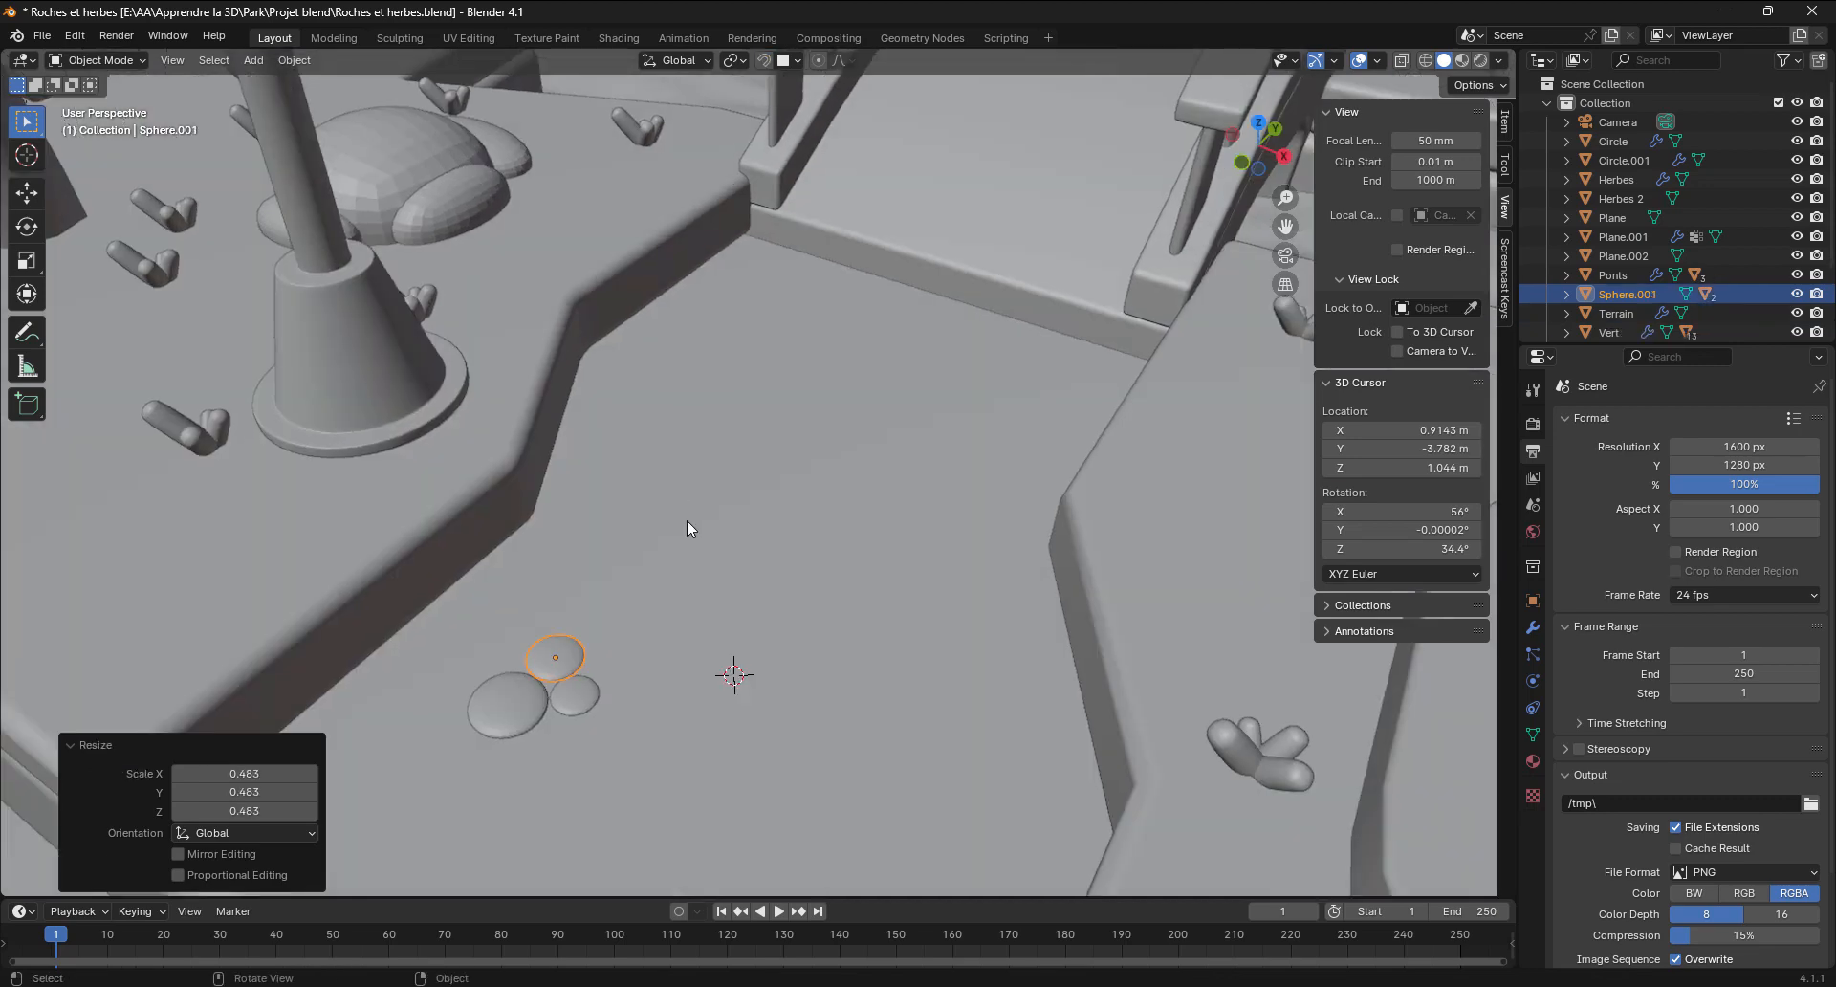
In the front view, lower the stone group about 0.037 m along Z so it sits partly sunk into the path
key(KP_1)
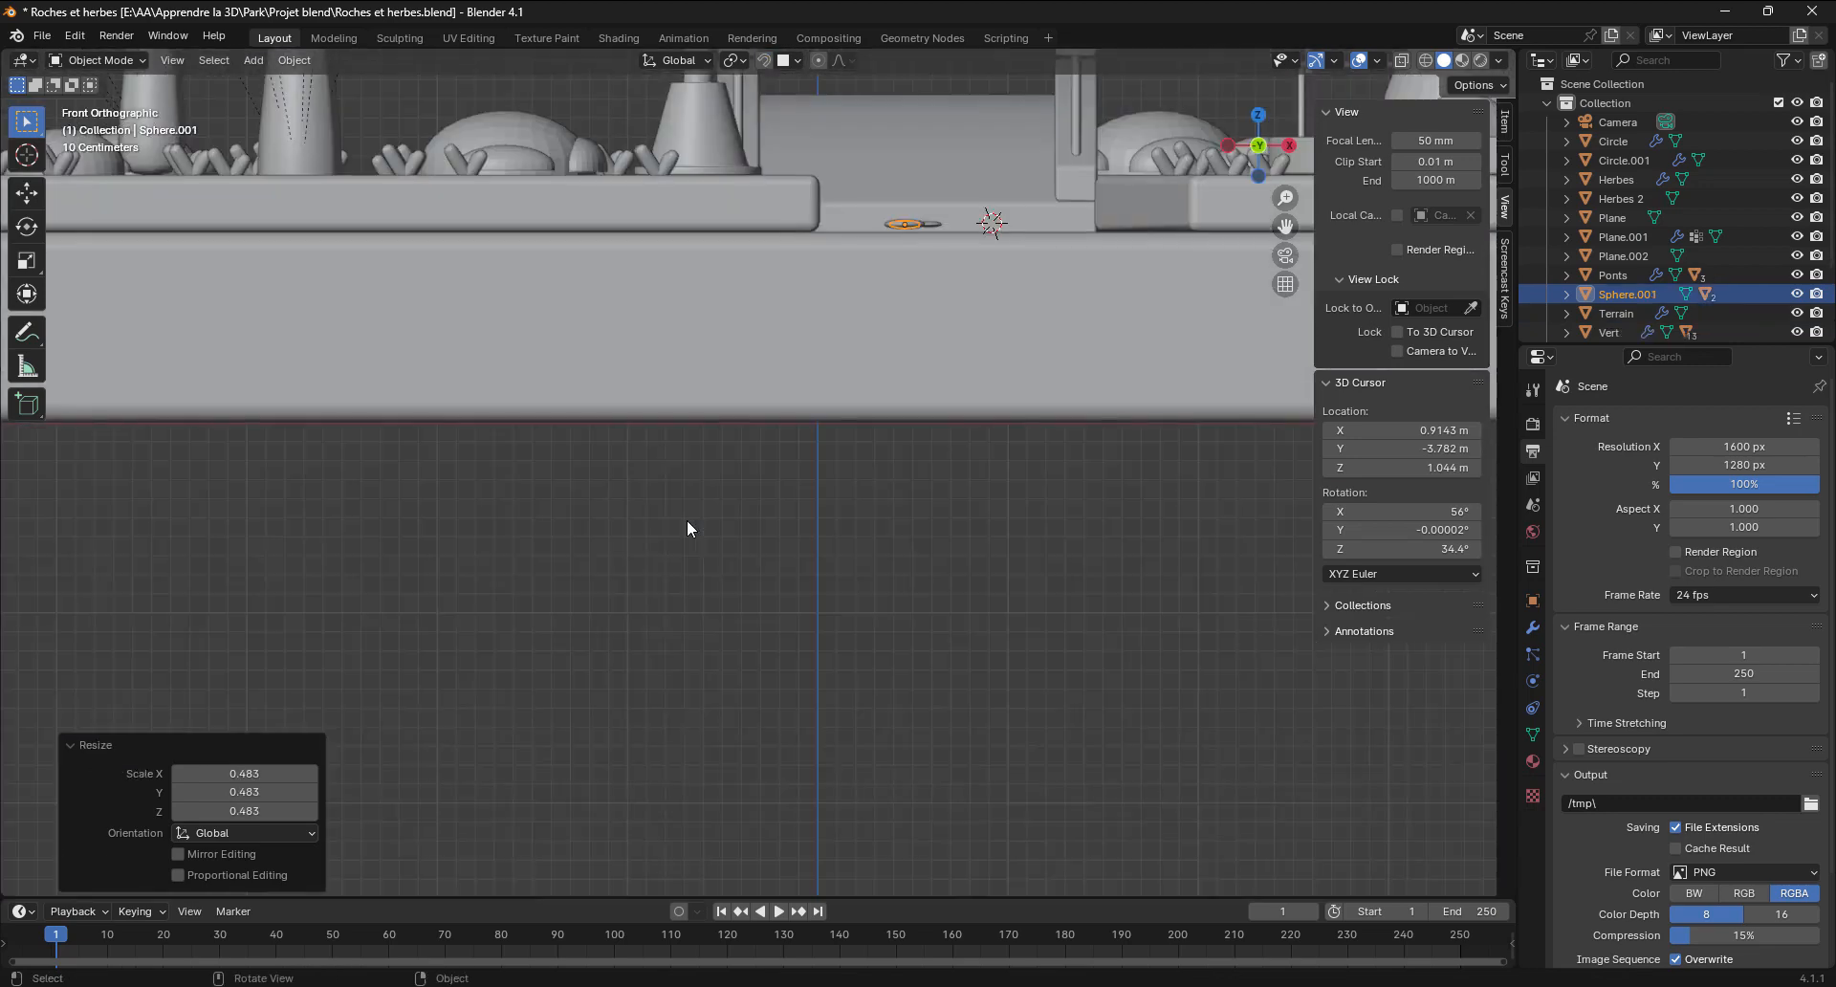
shift+middle_drag(668, 468, 453, 594)
scroll(634, 385, up, 3)
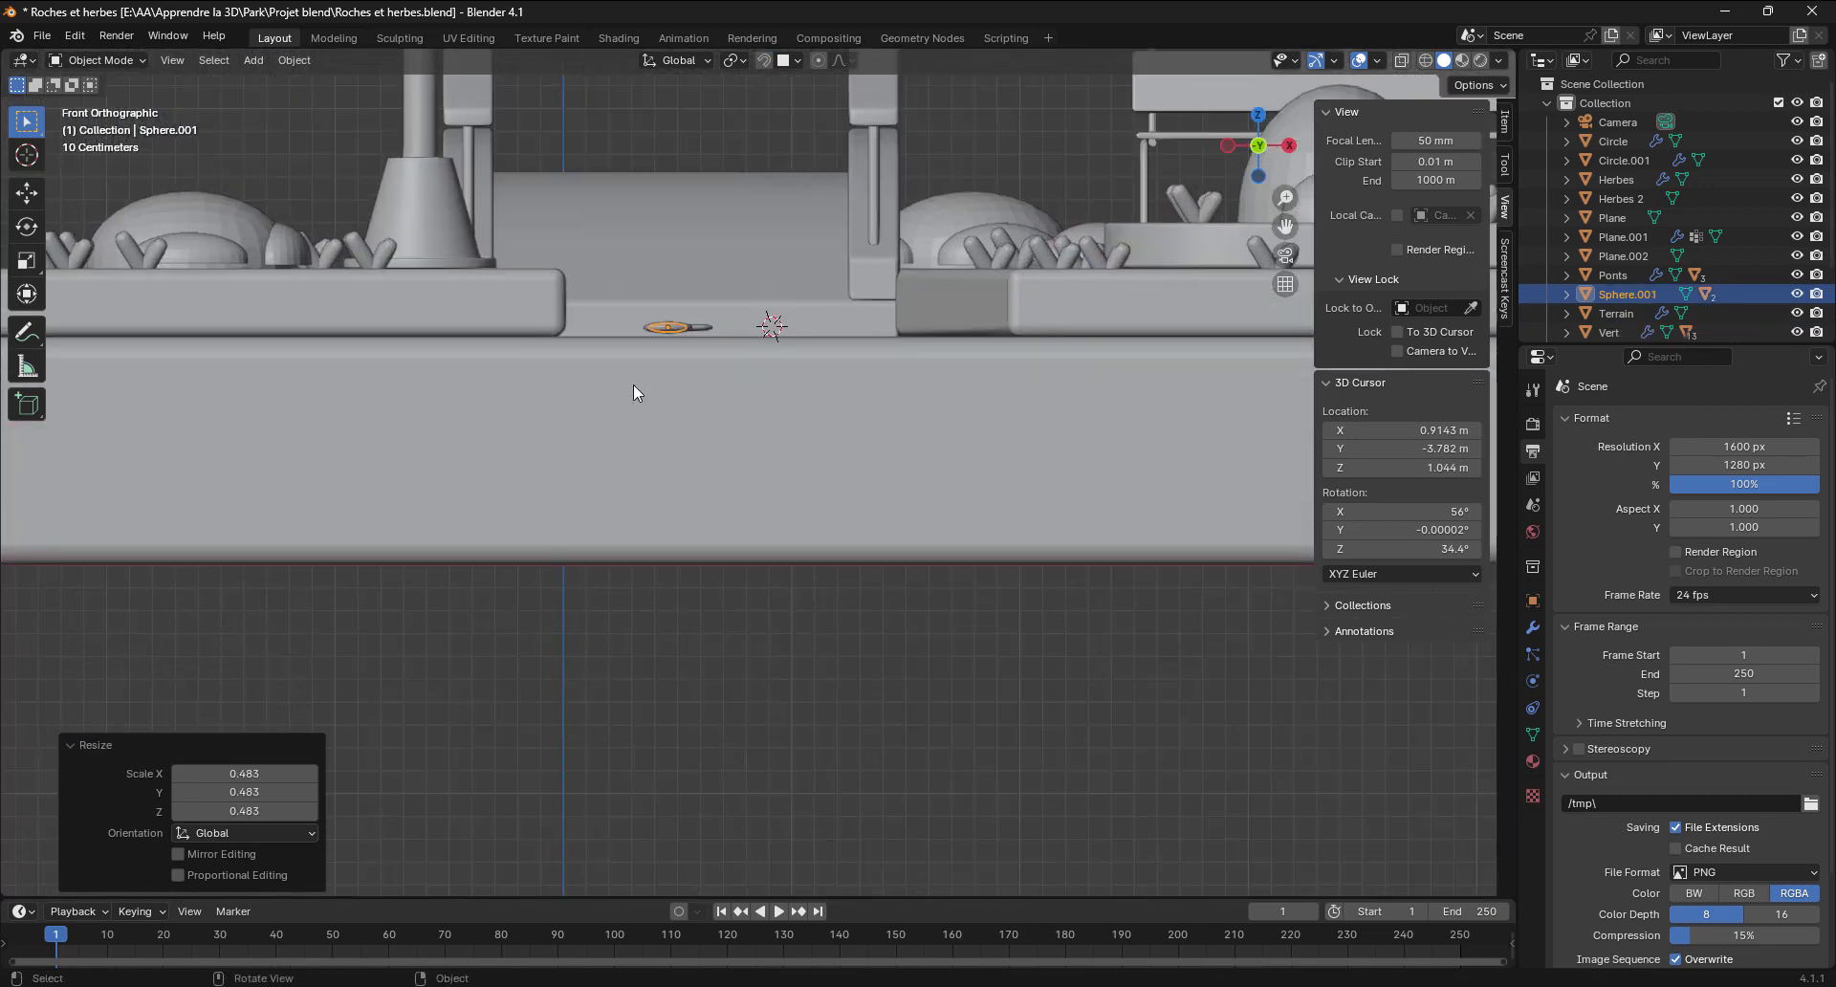
shift+middle_drag(654, 361, 635, 463)
scroll(615, 398, up, 2)
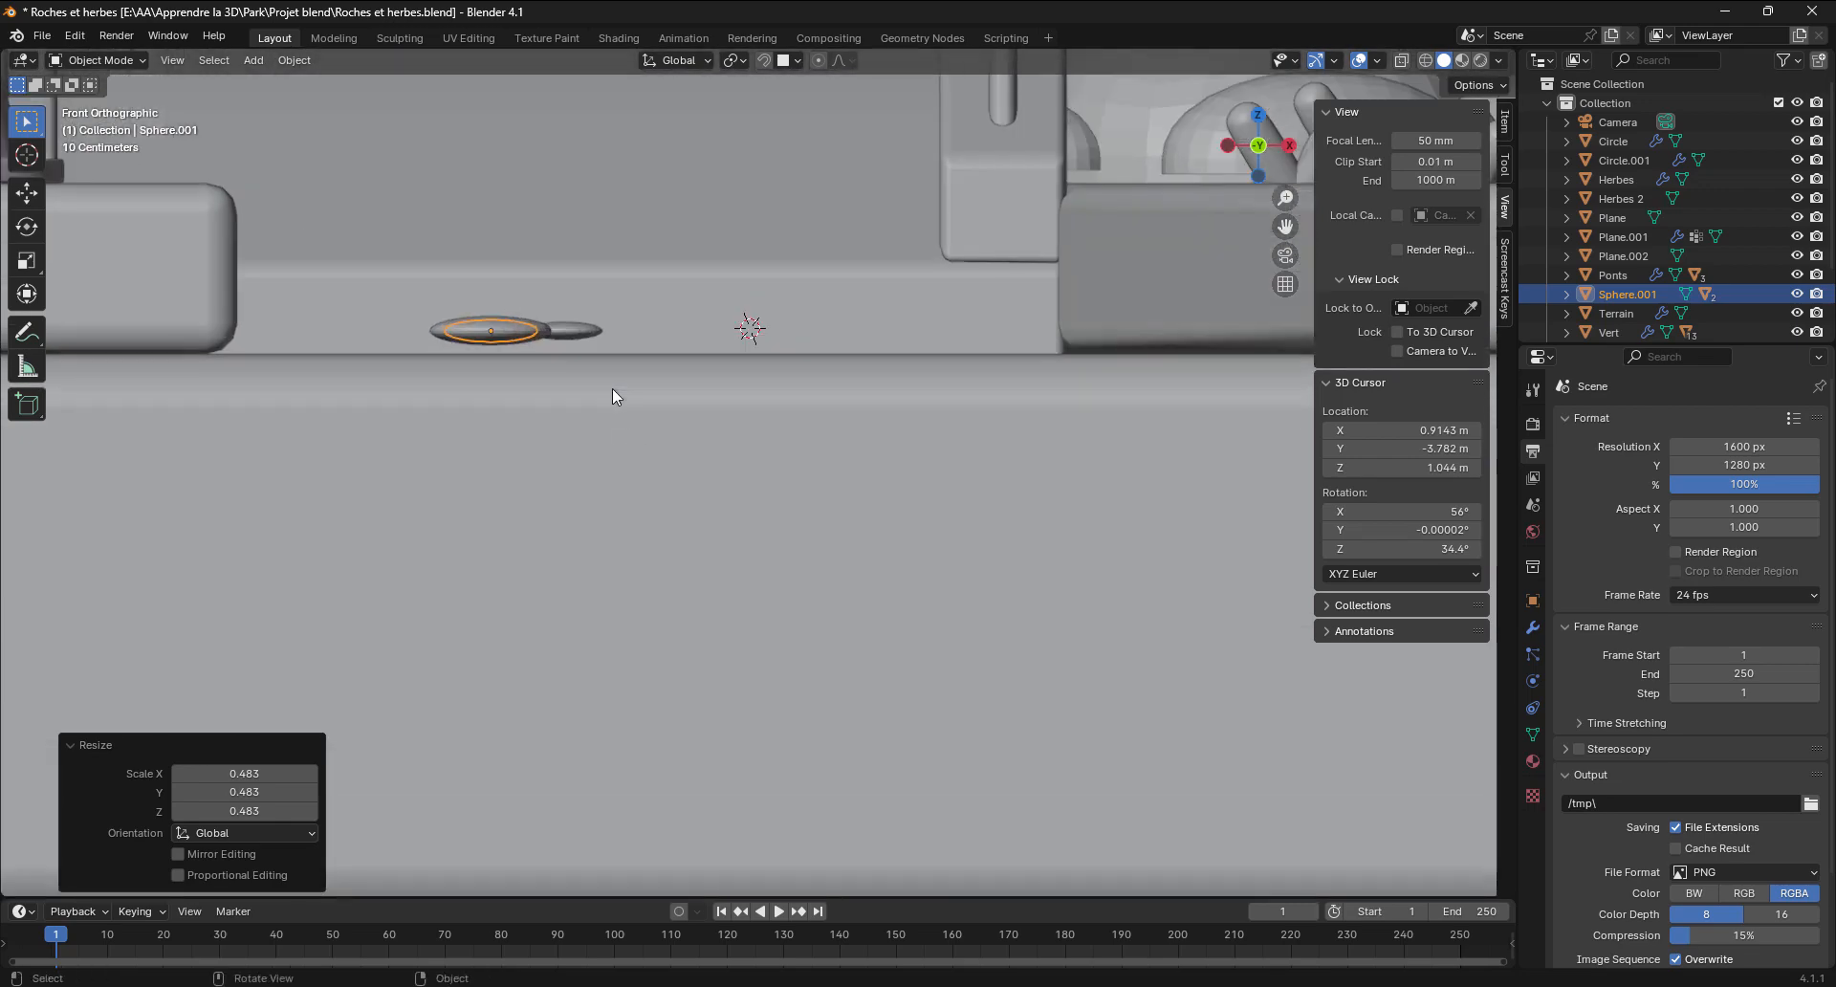
key(g)
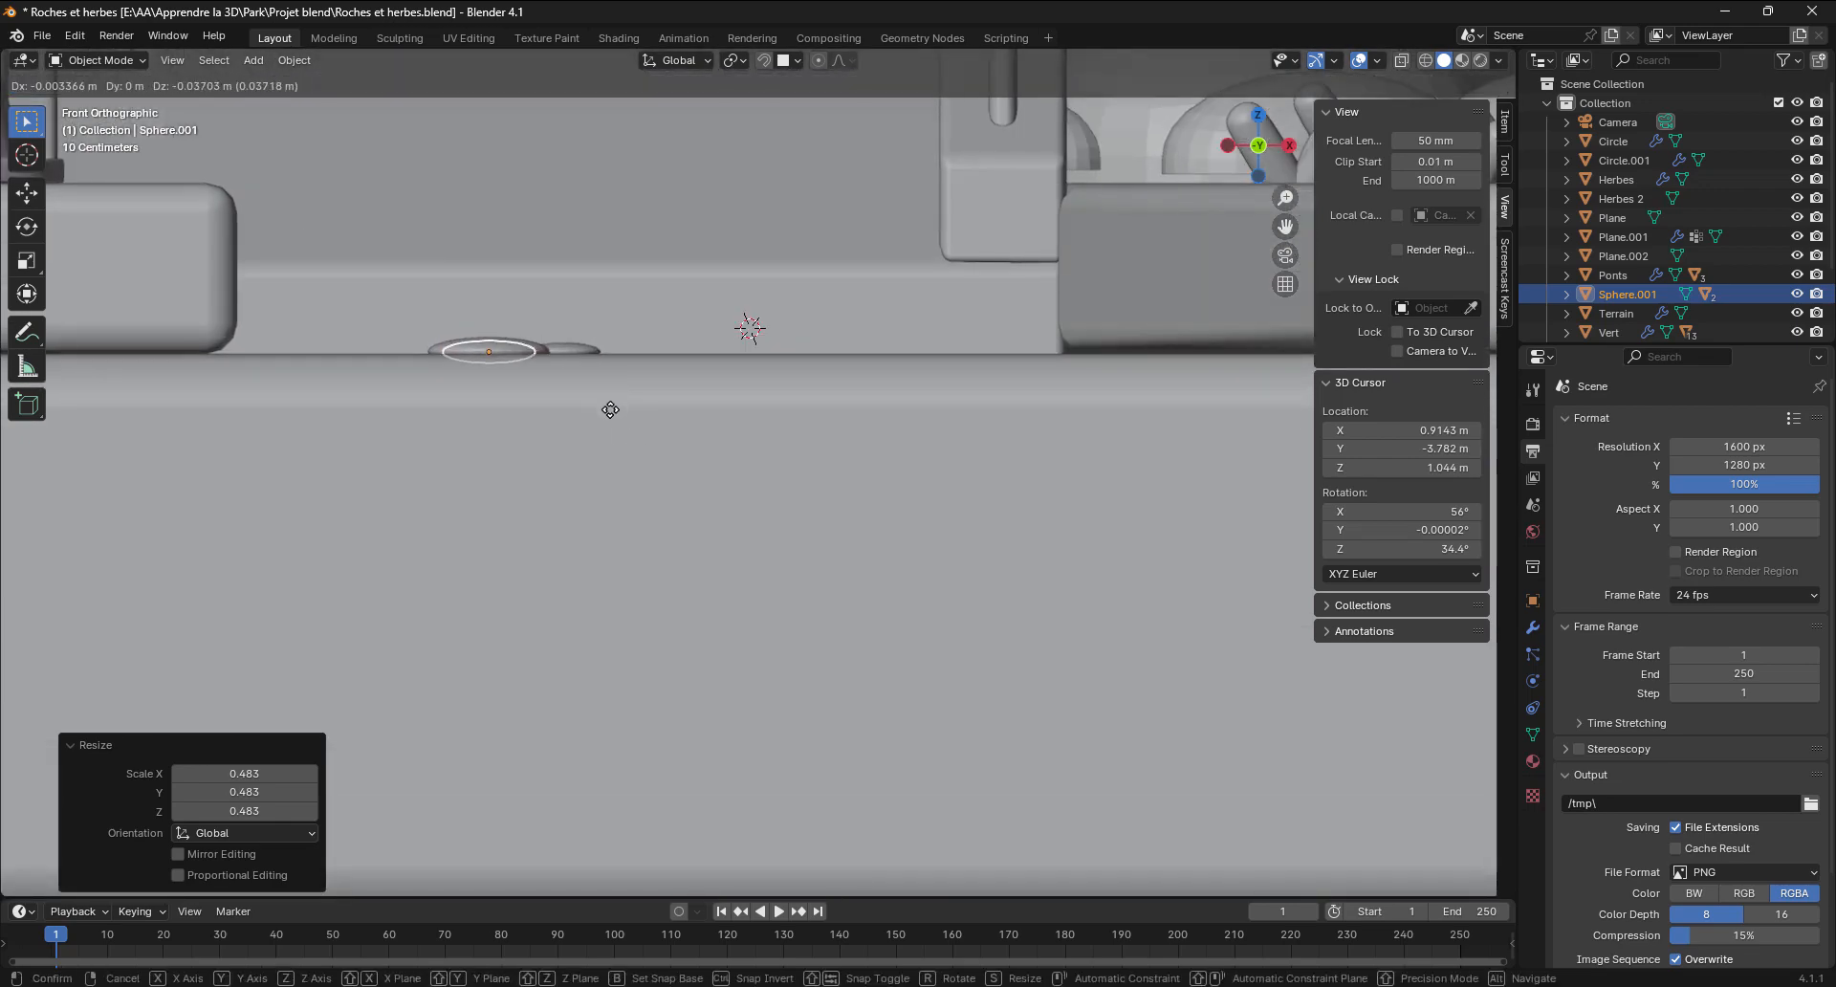
click(621, 395)
Examine the stone group on the path from directly above
middle_drag(637, 382, 616, 430)
scroll(616, 430, down, 1)
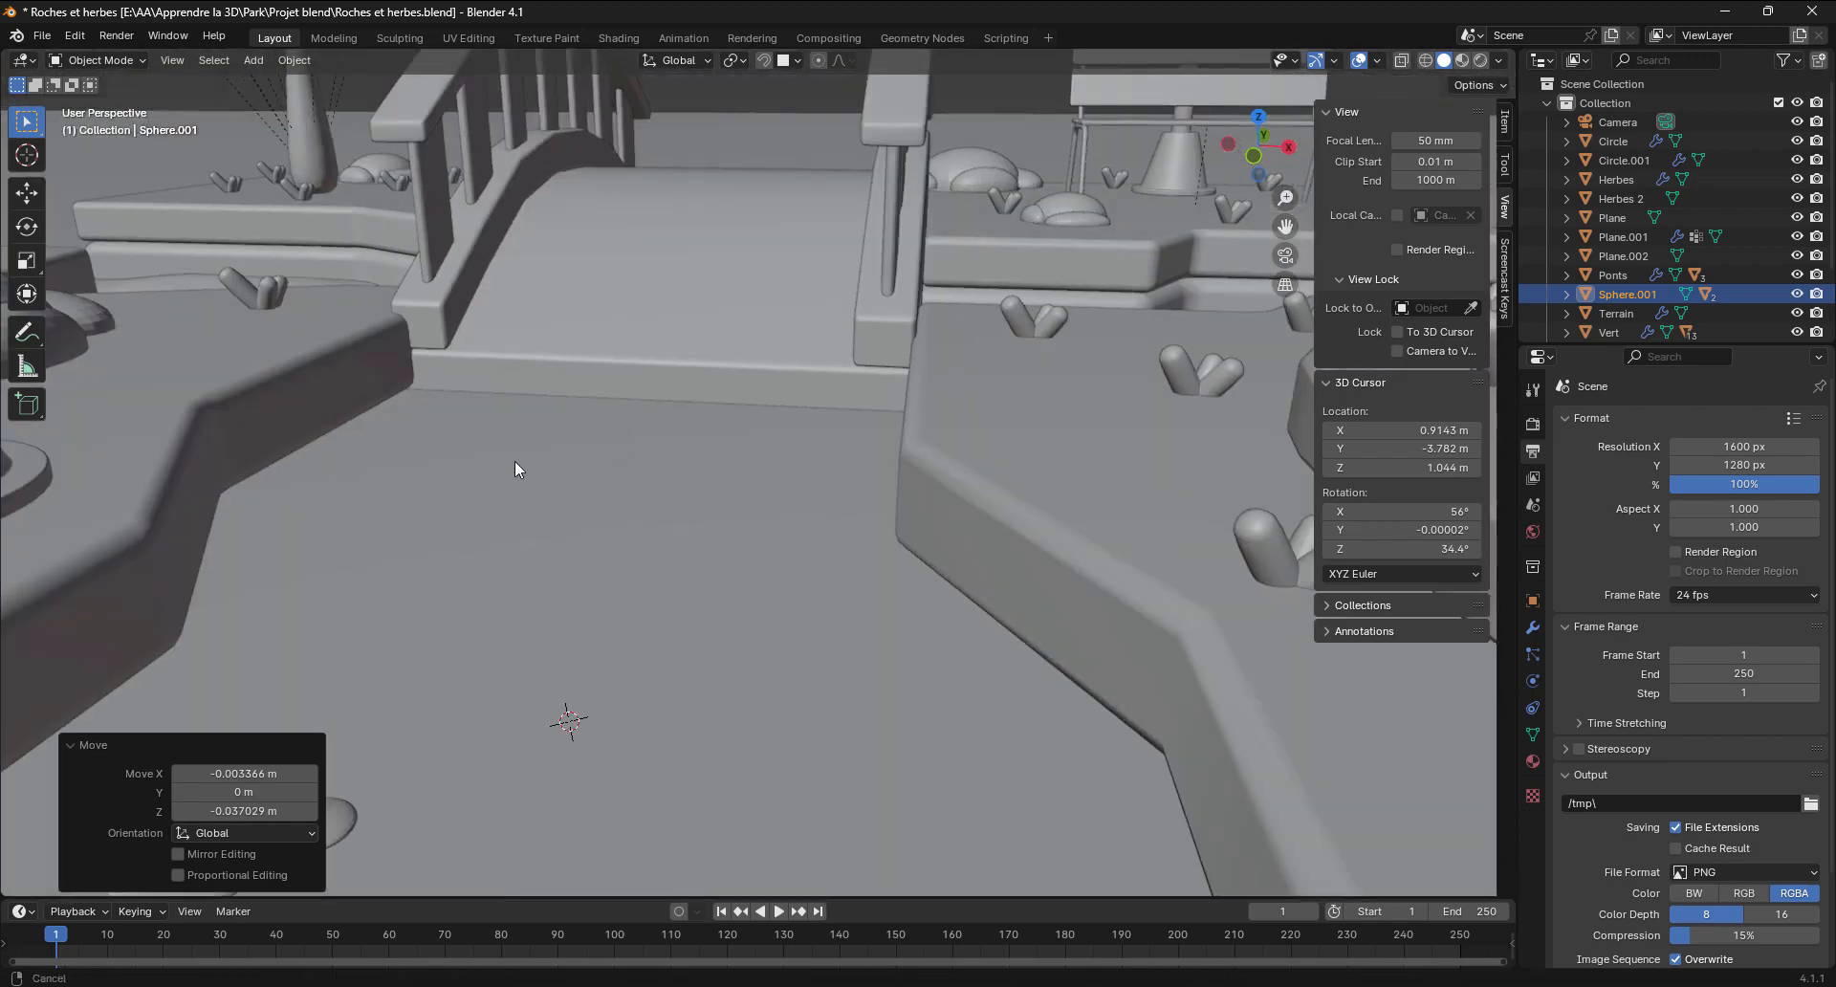
shift+middle_drag(514, 461, 660, 323)
scroll(660, 325, down, 4)
key(KP_7)
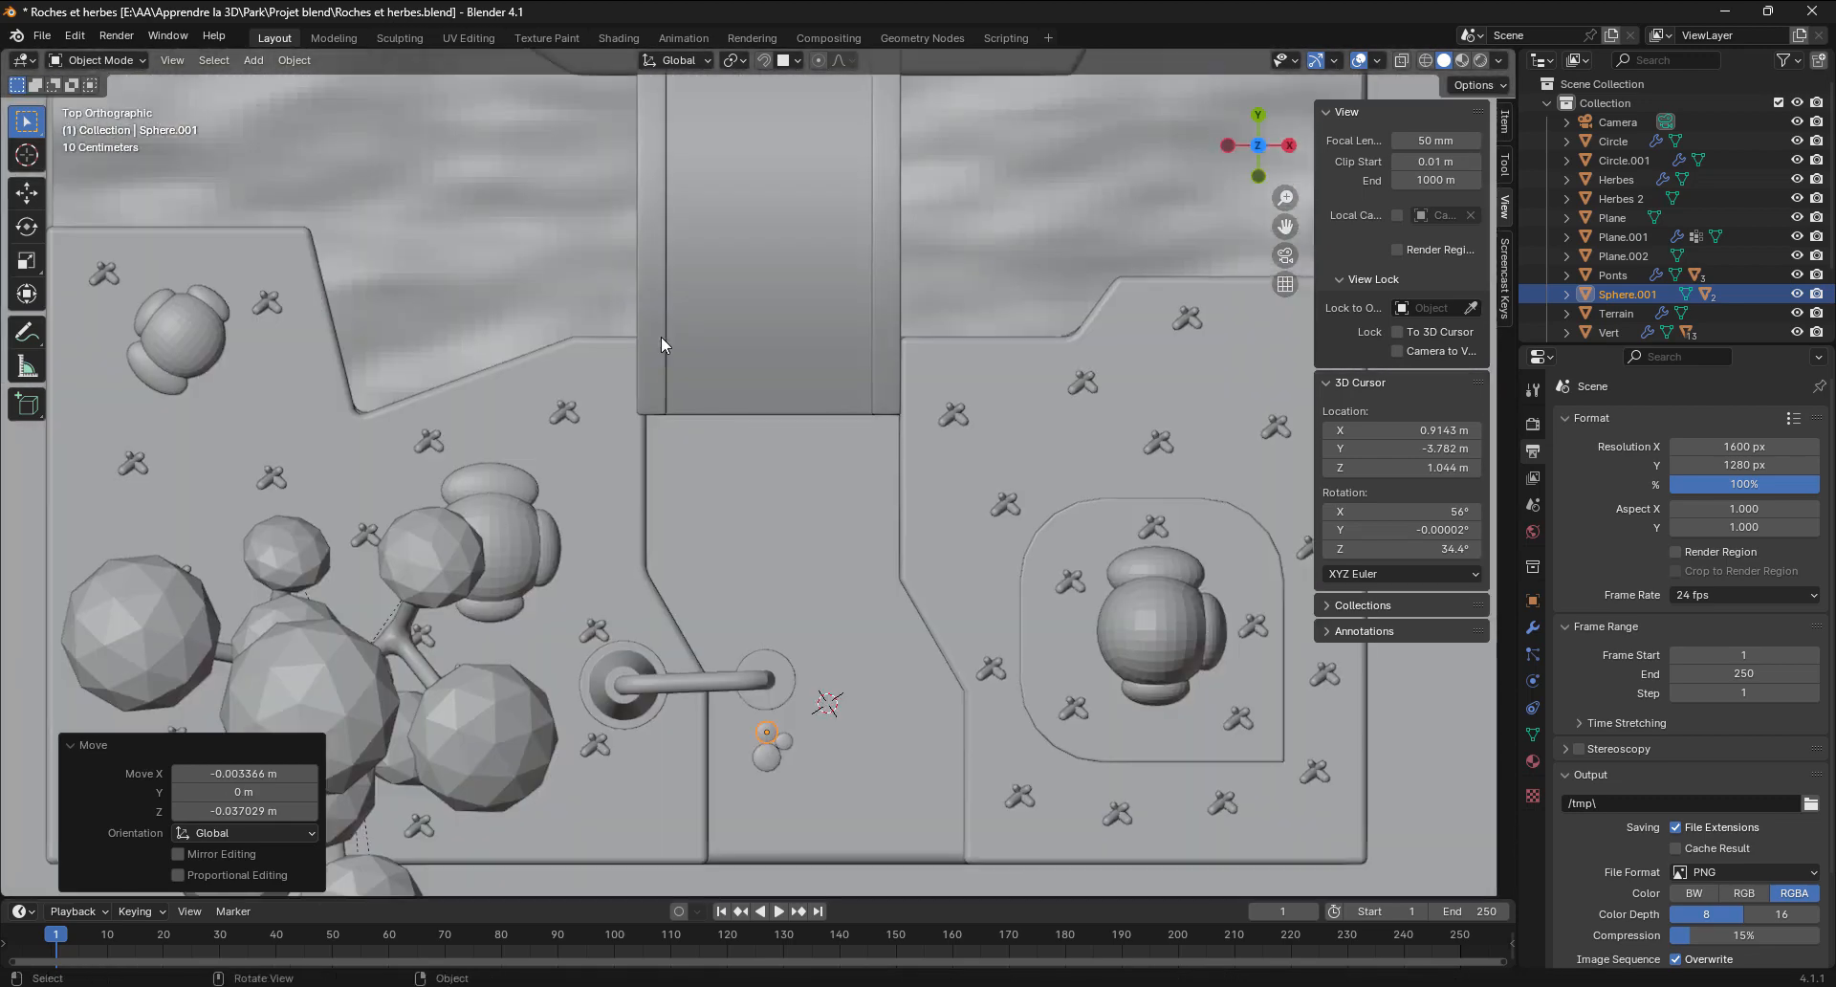
shift+middle_drag(805, 700, 726, 461)
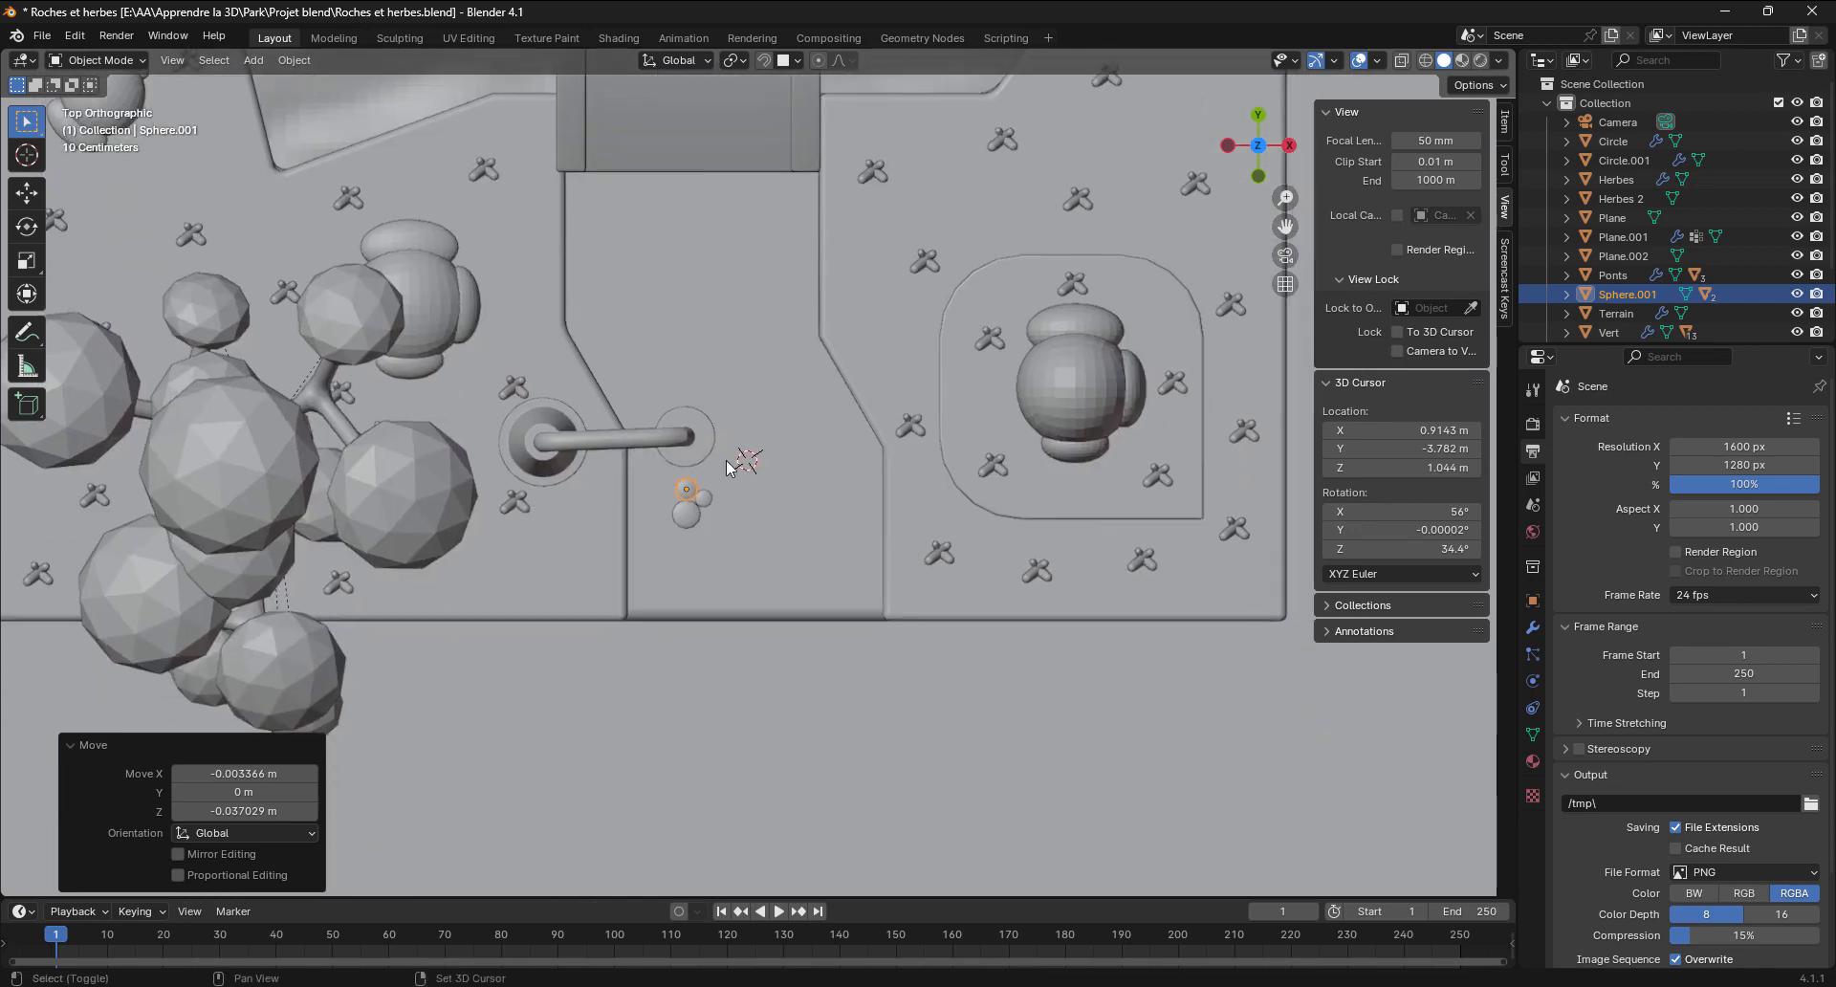
scroll(731, 509, up, 6)
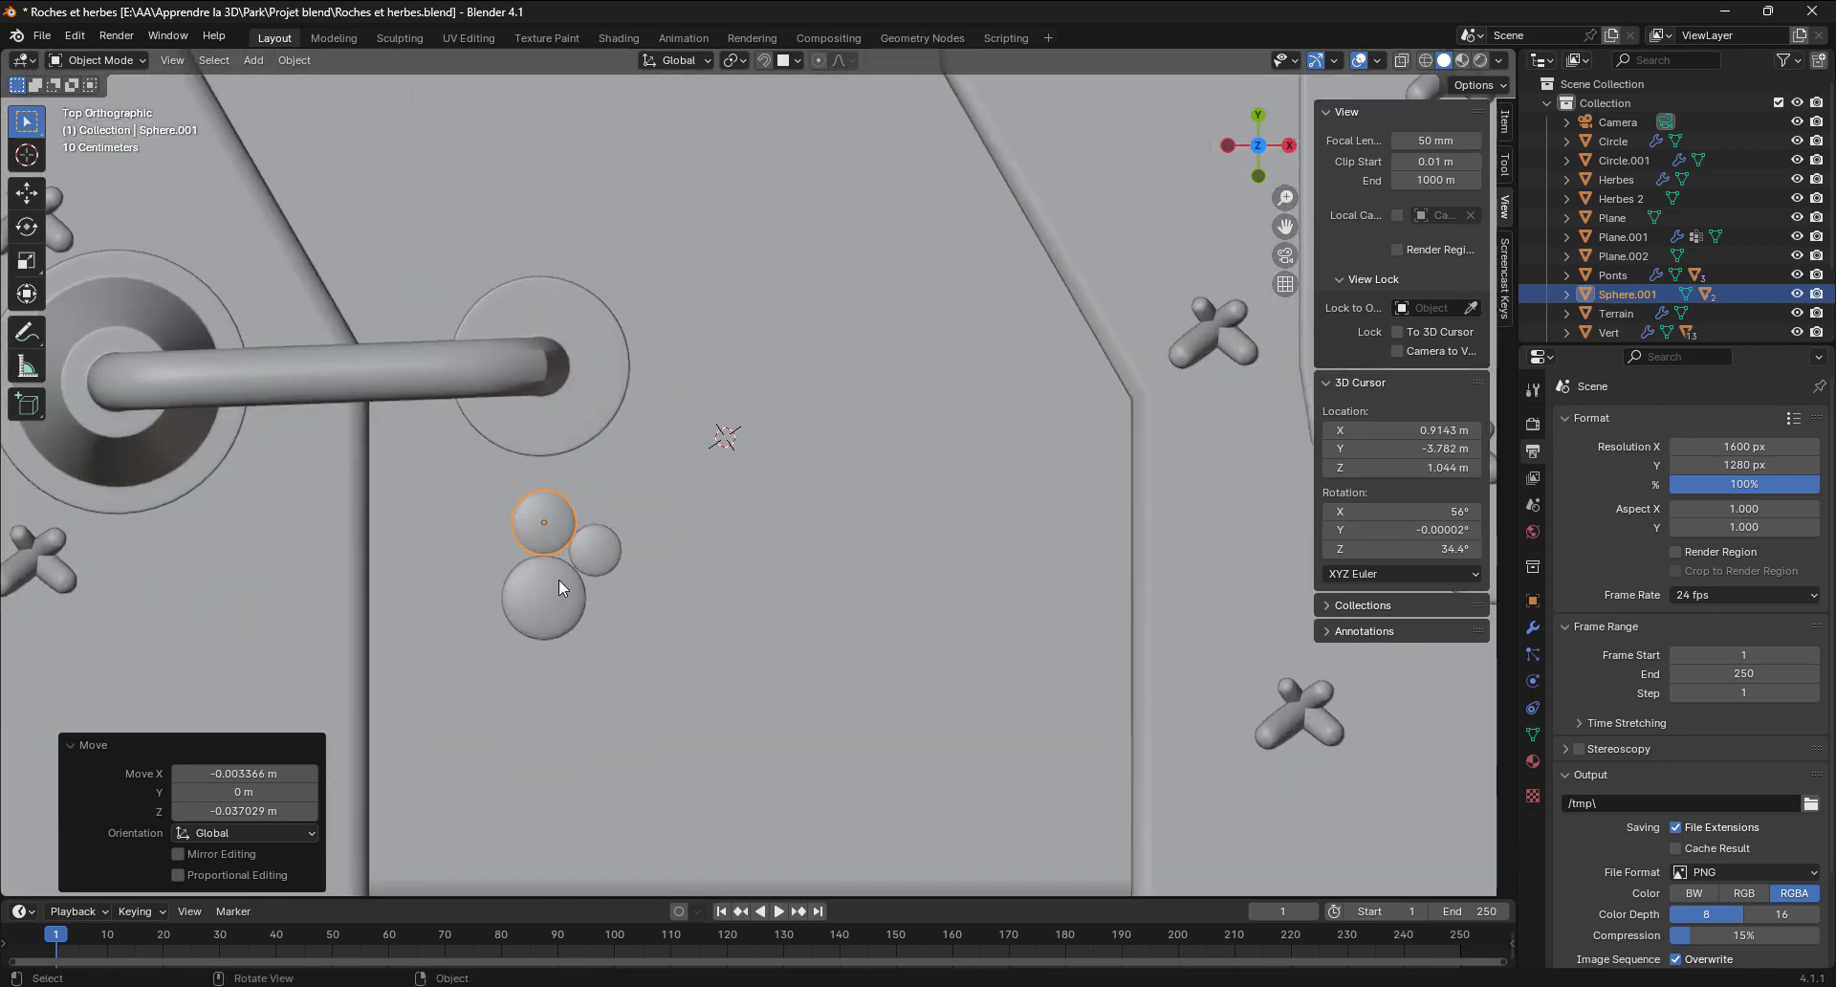
key(shift+d)
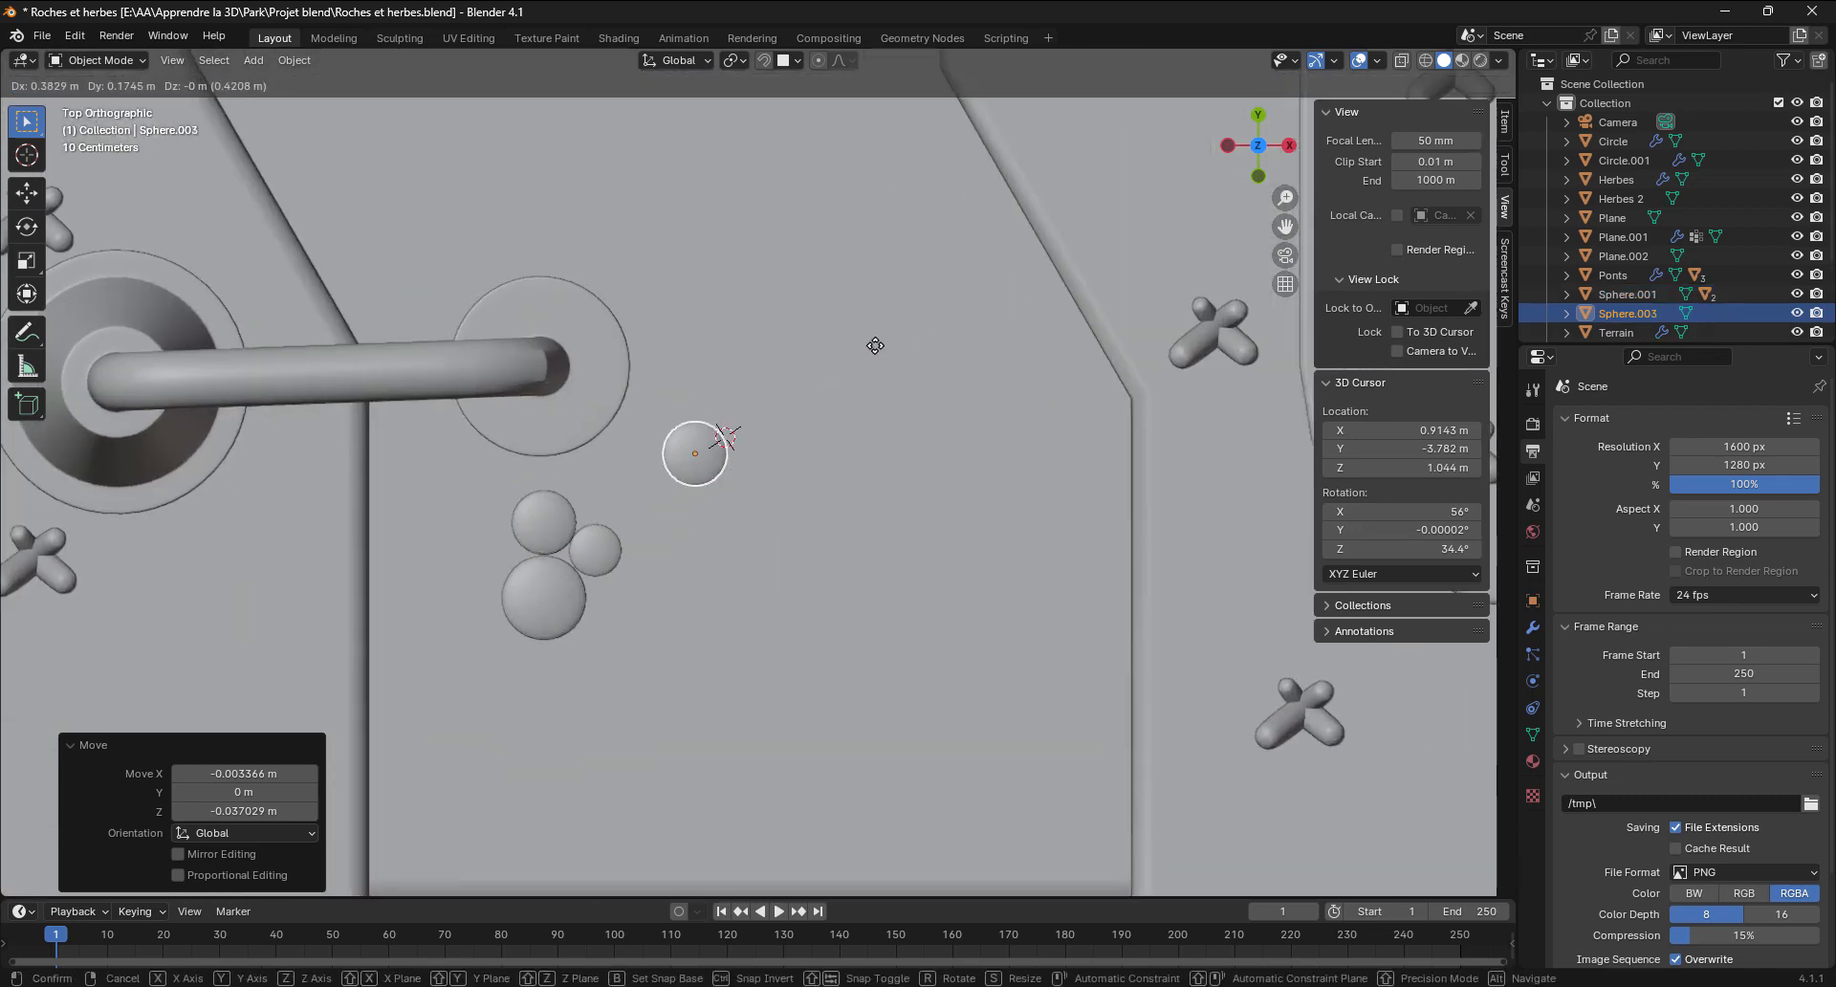
right_click(916, 320)
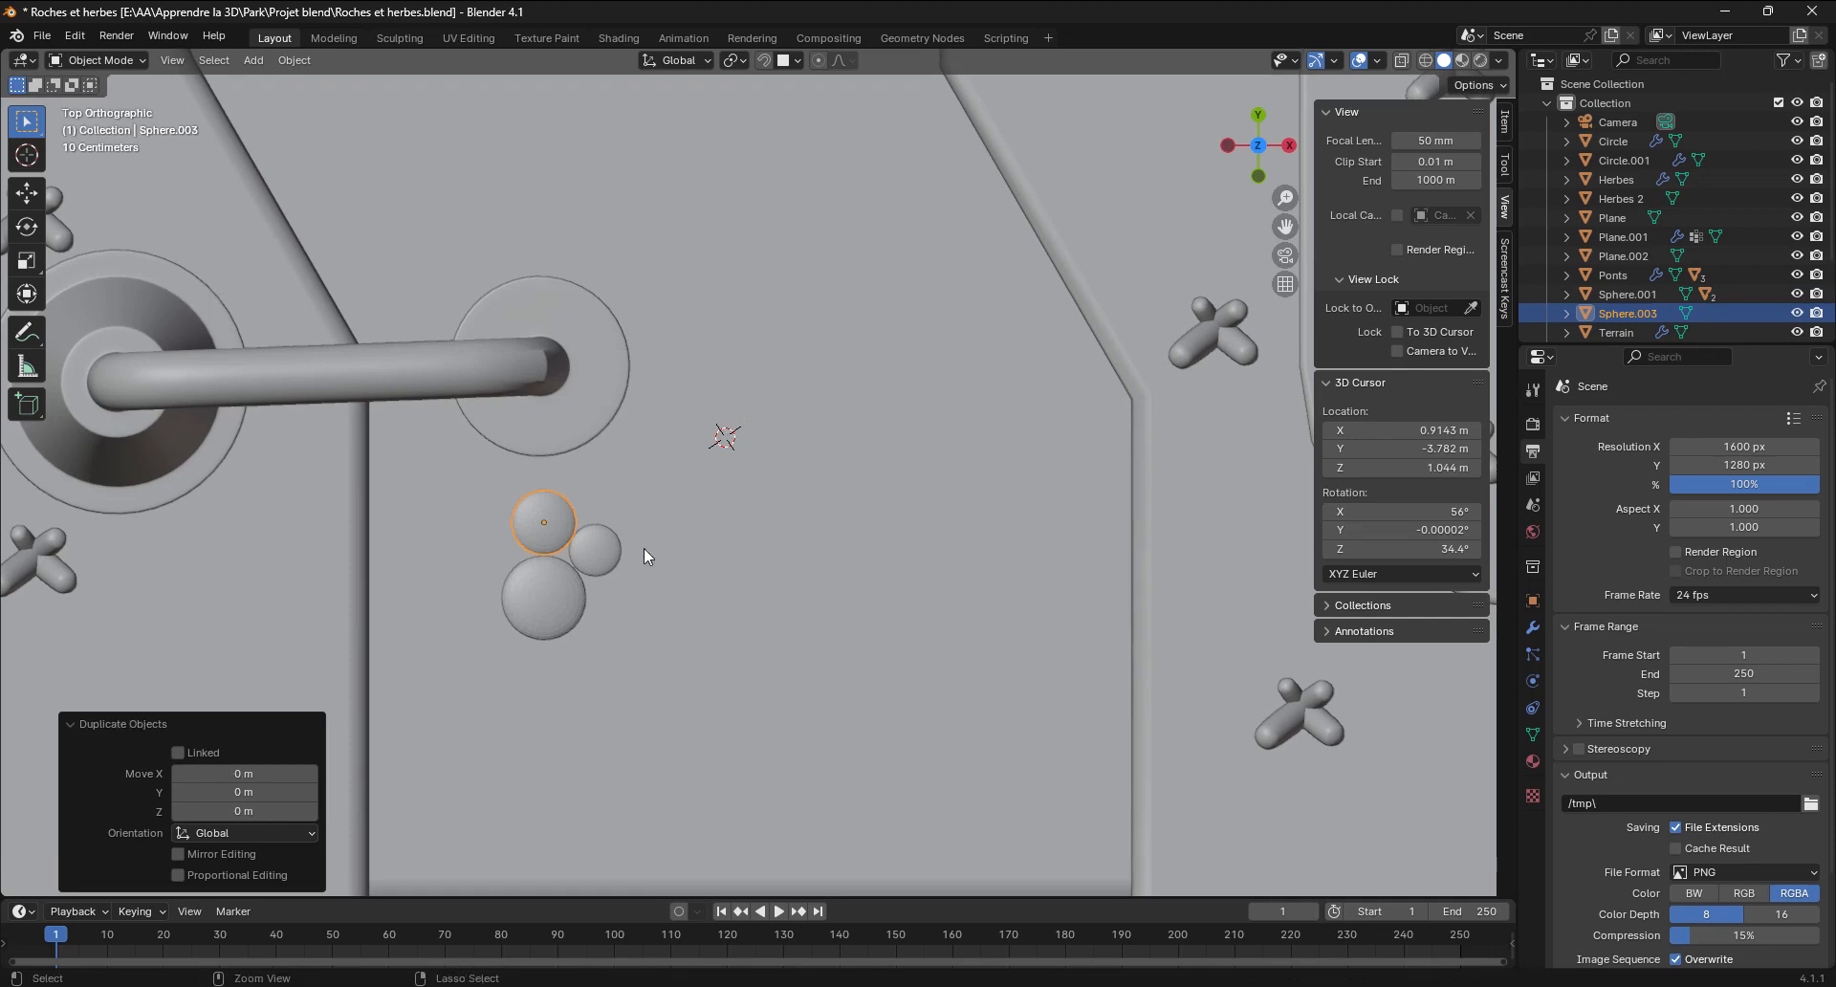
key(ctrl+z)
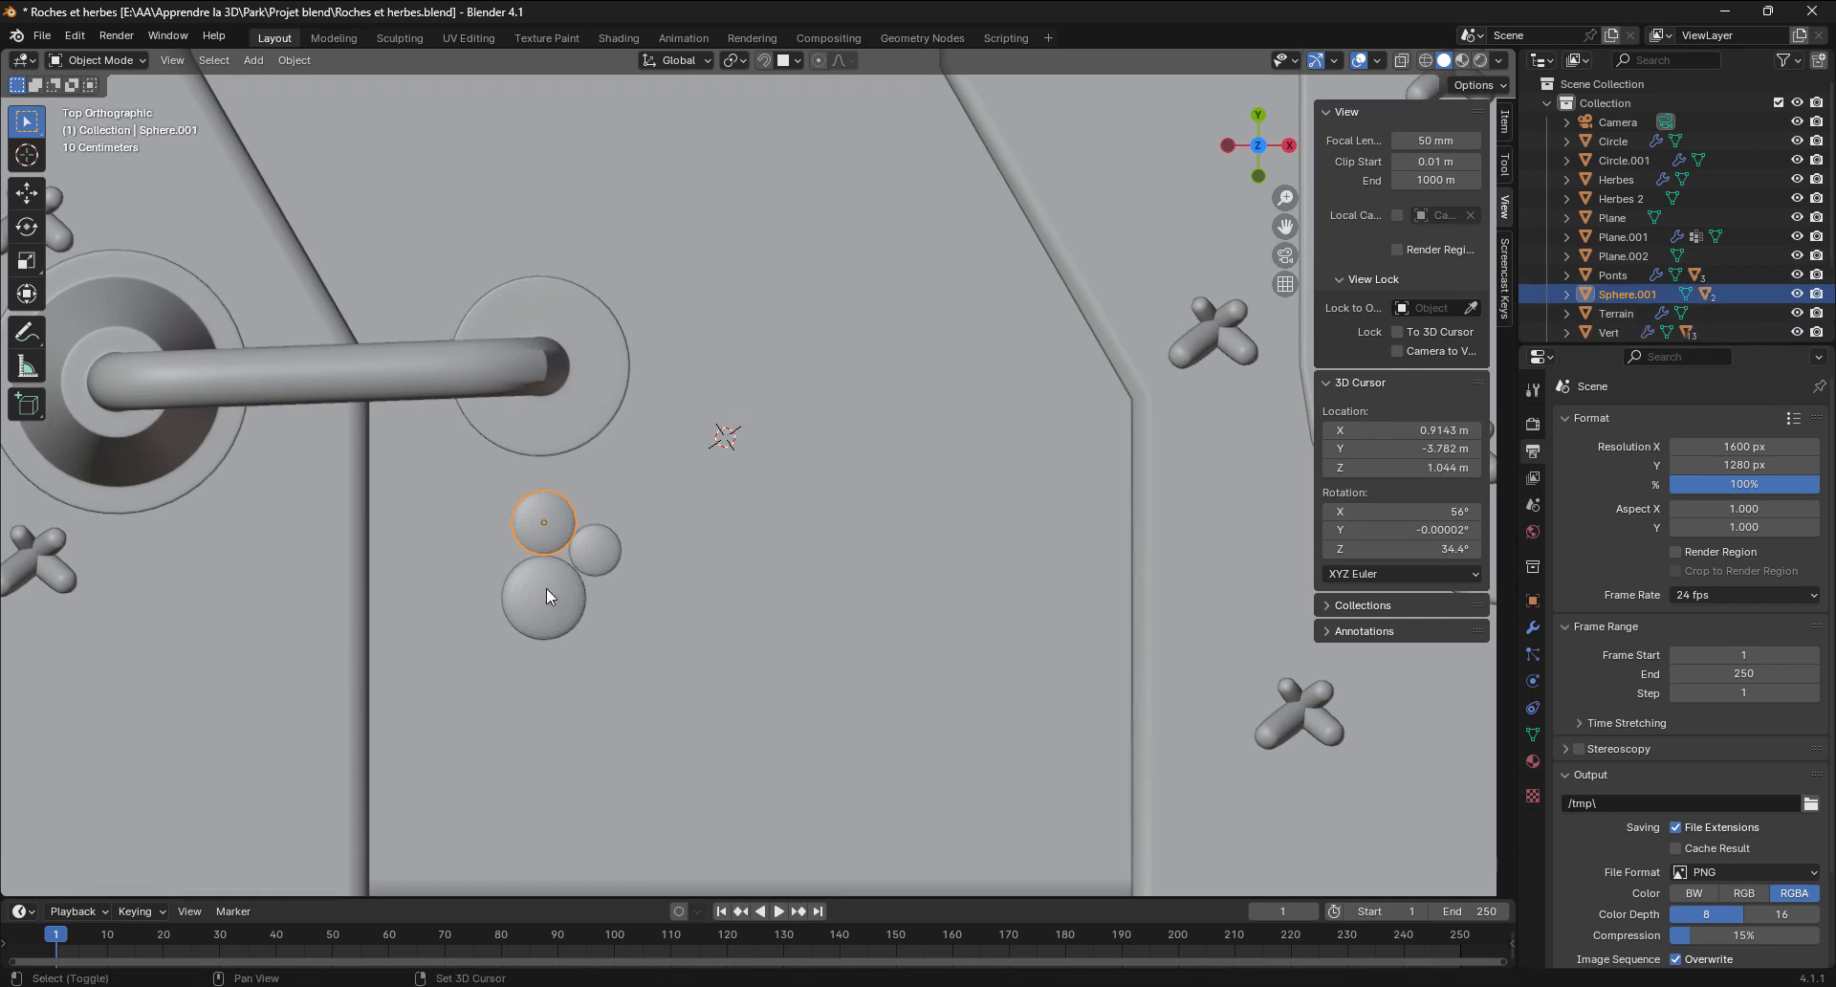
Select all three stones of the group and duplicate them about 1.03 m along X and 0.18 m along Y across the path
shift+click(547, 588)
shift+click(589, 554)
shift+click(564, 541)
key(shift+d)
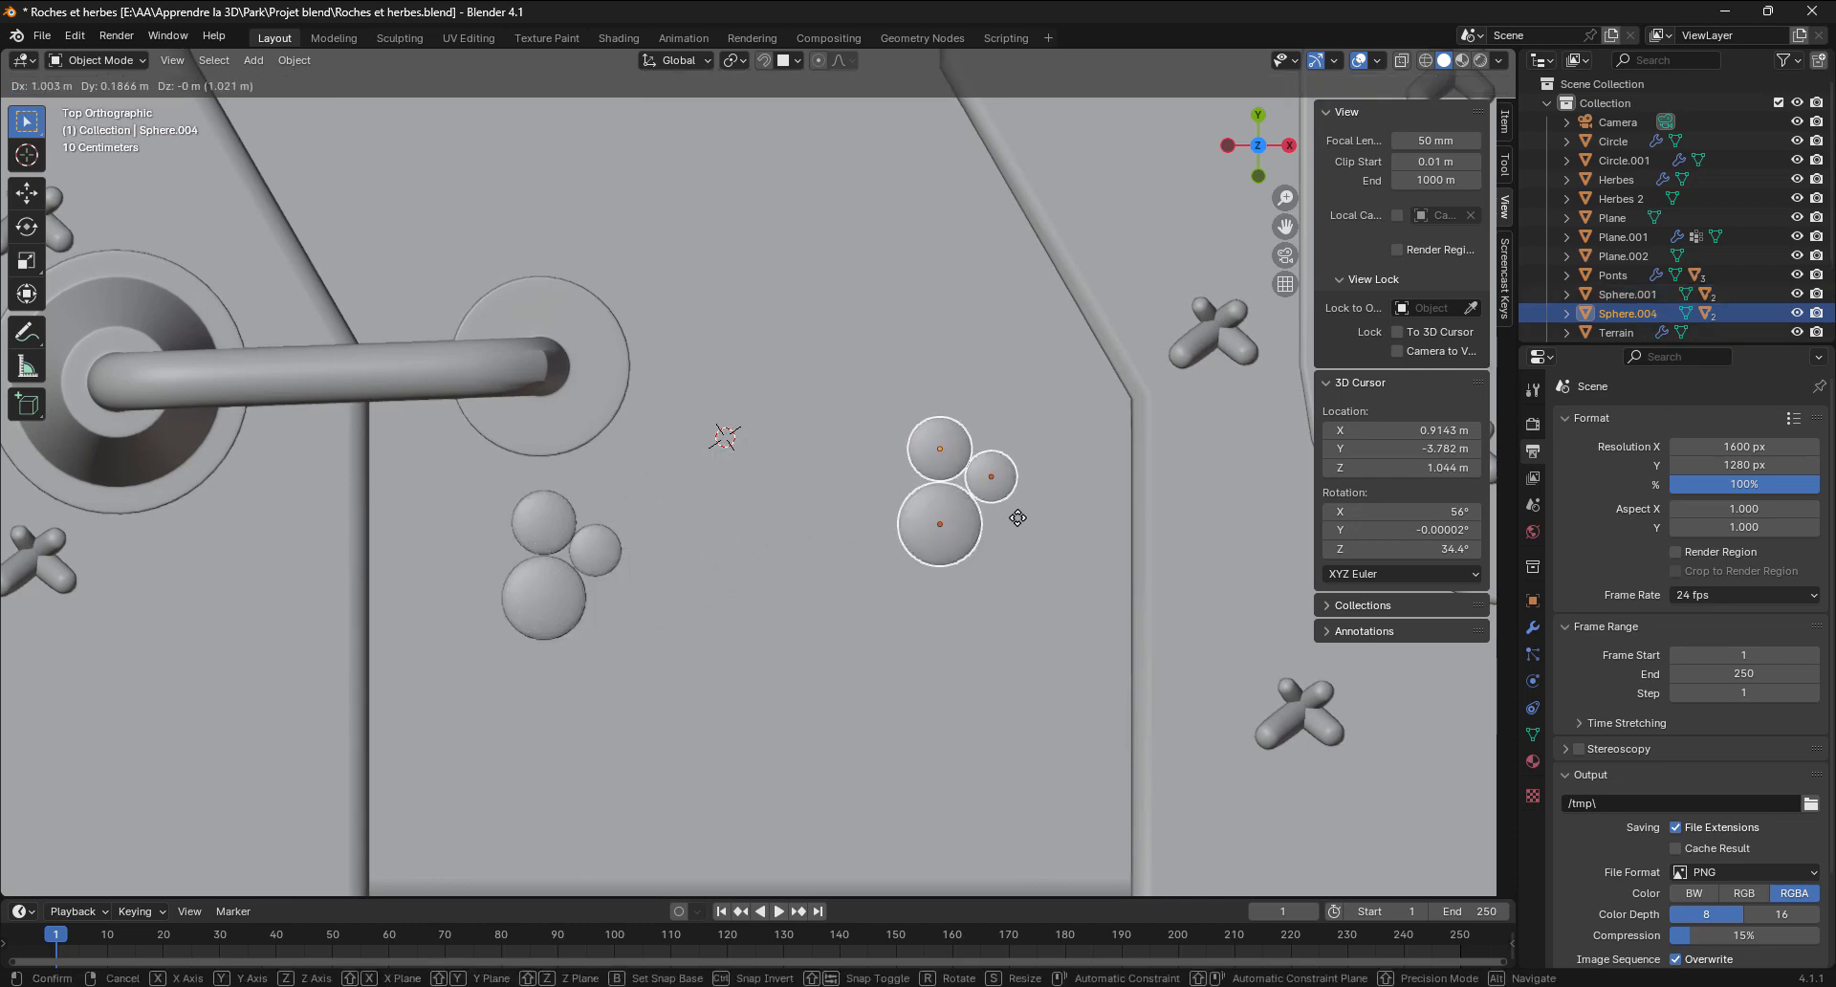
click(1023, 515)
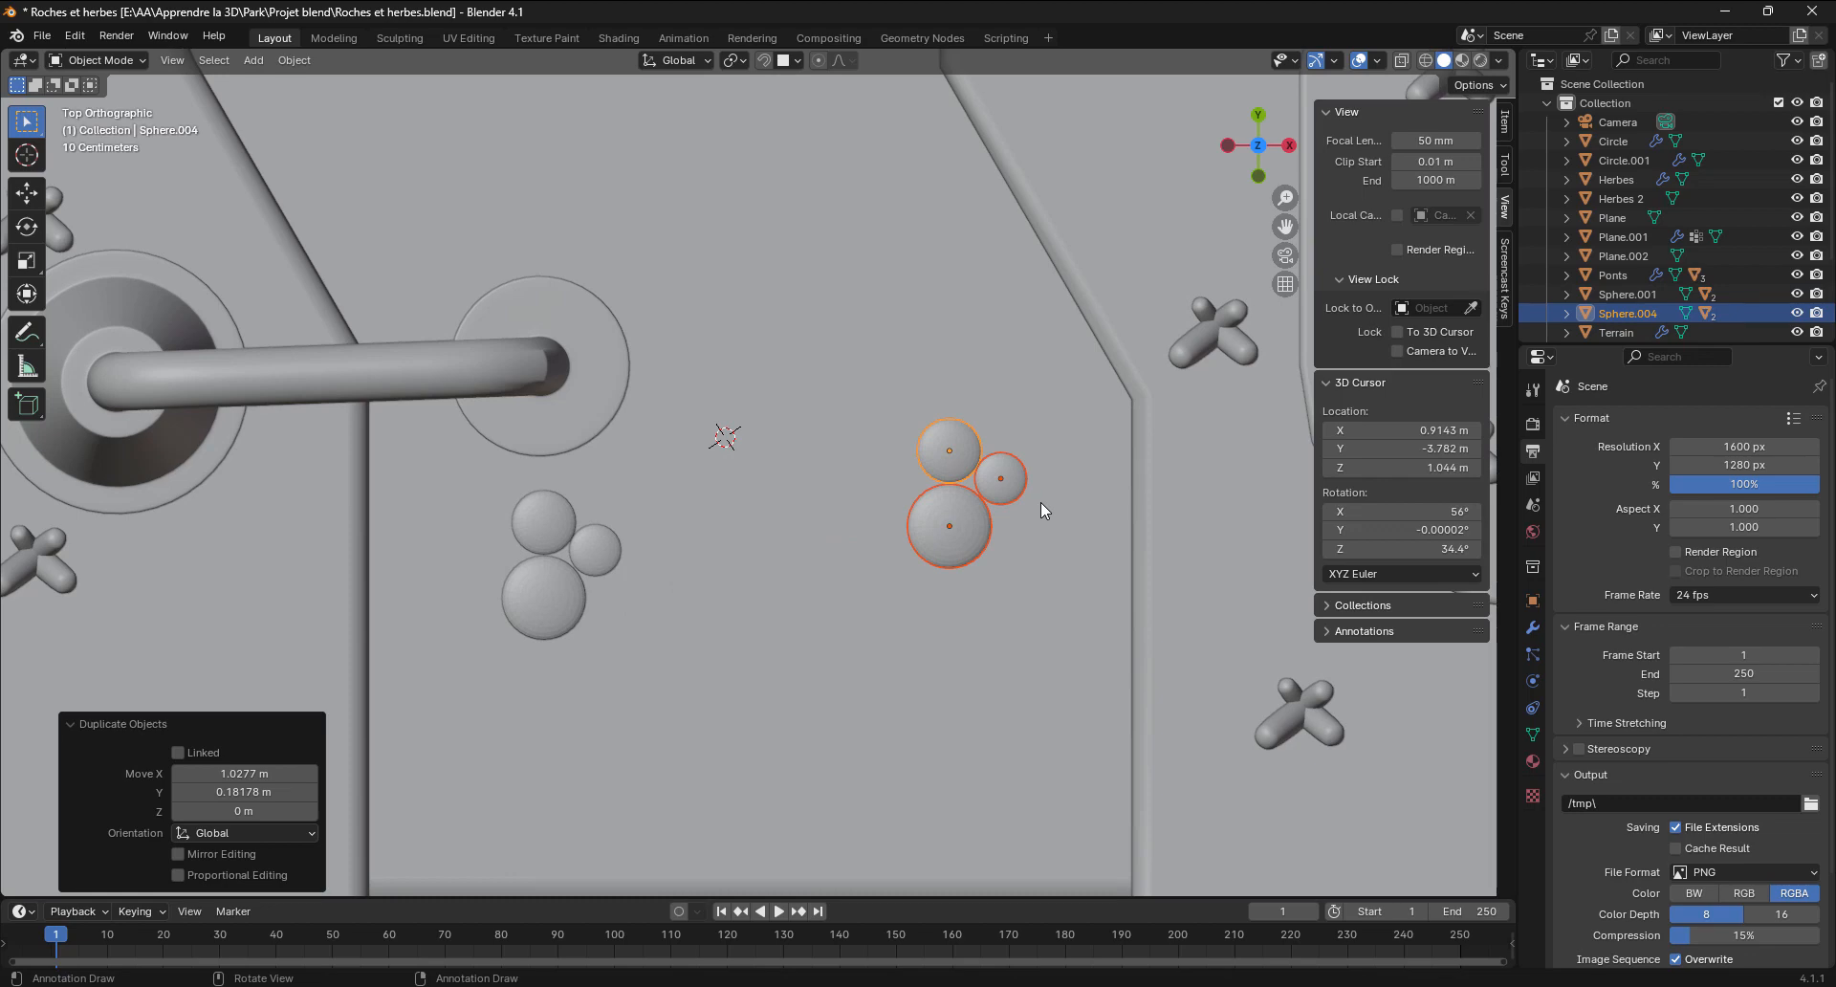
Scale the duplicated stone group to about 1.219 and rotate it about 82.1° in the top view
key(s)
click(1061, 509)
shift+middle_drag(1041, 520, 1029, 540)
key(r)
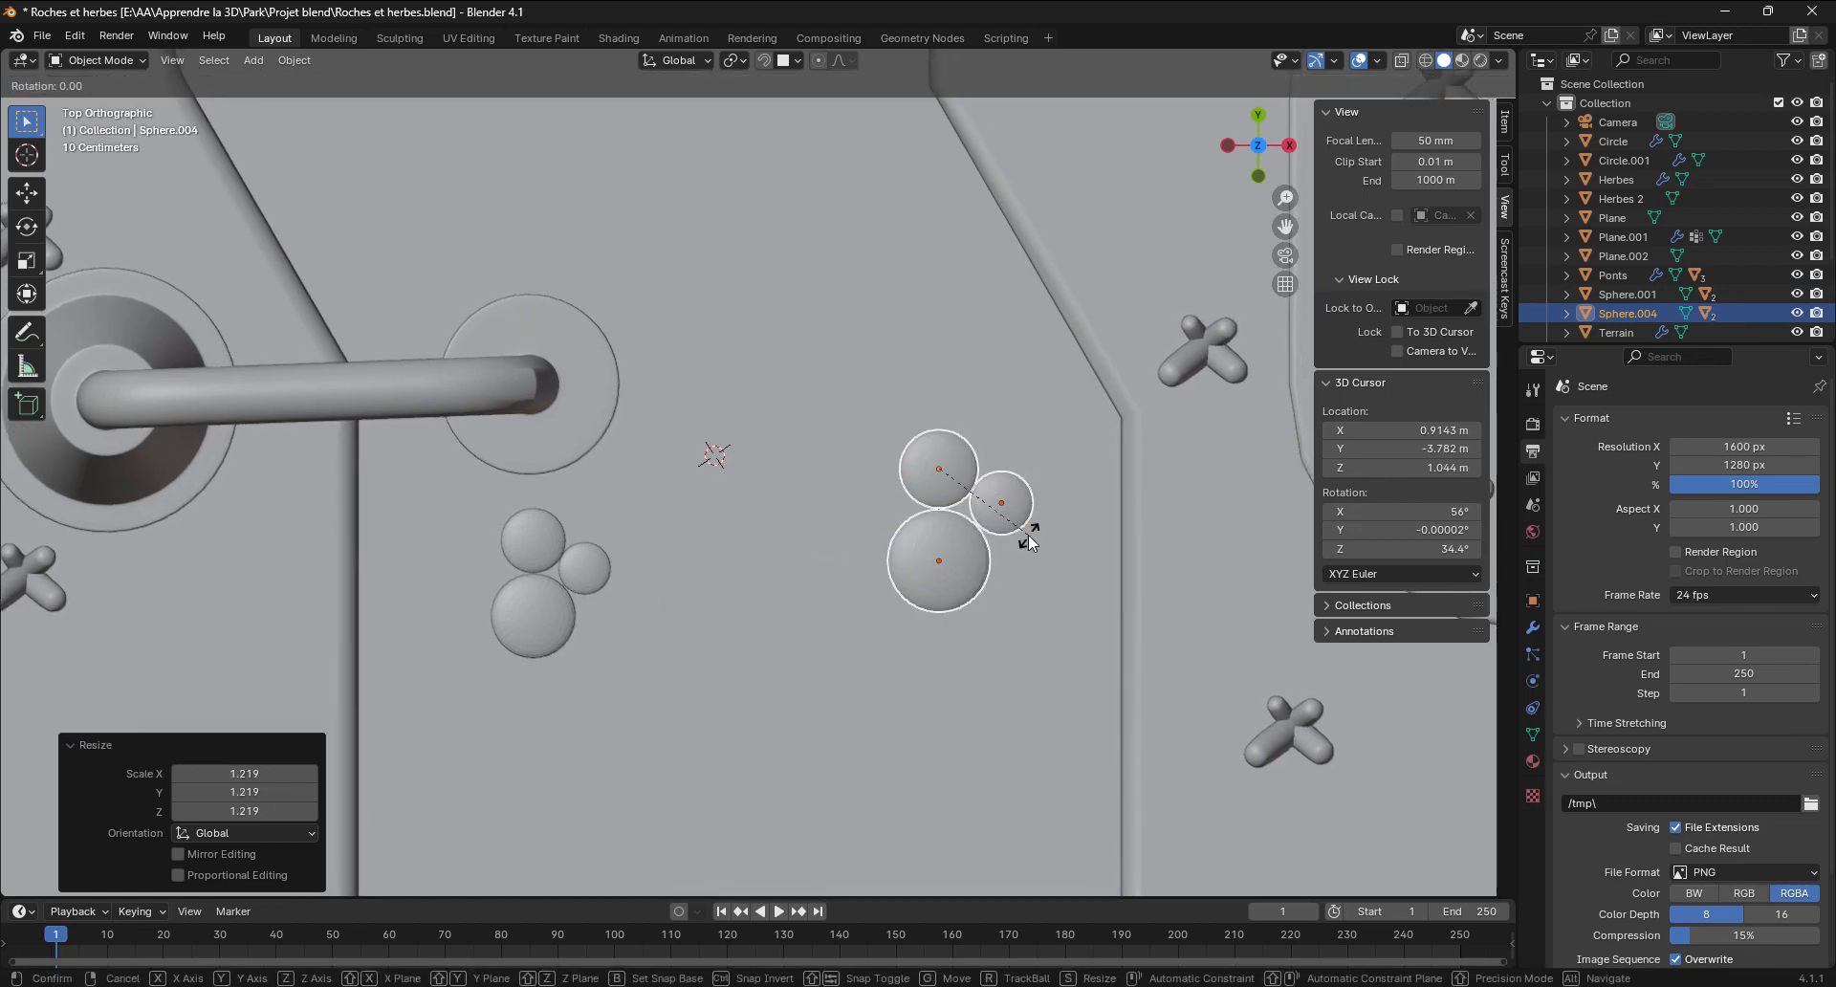
click(840, 635)
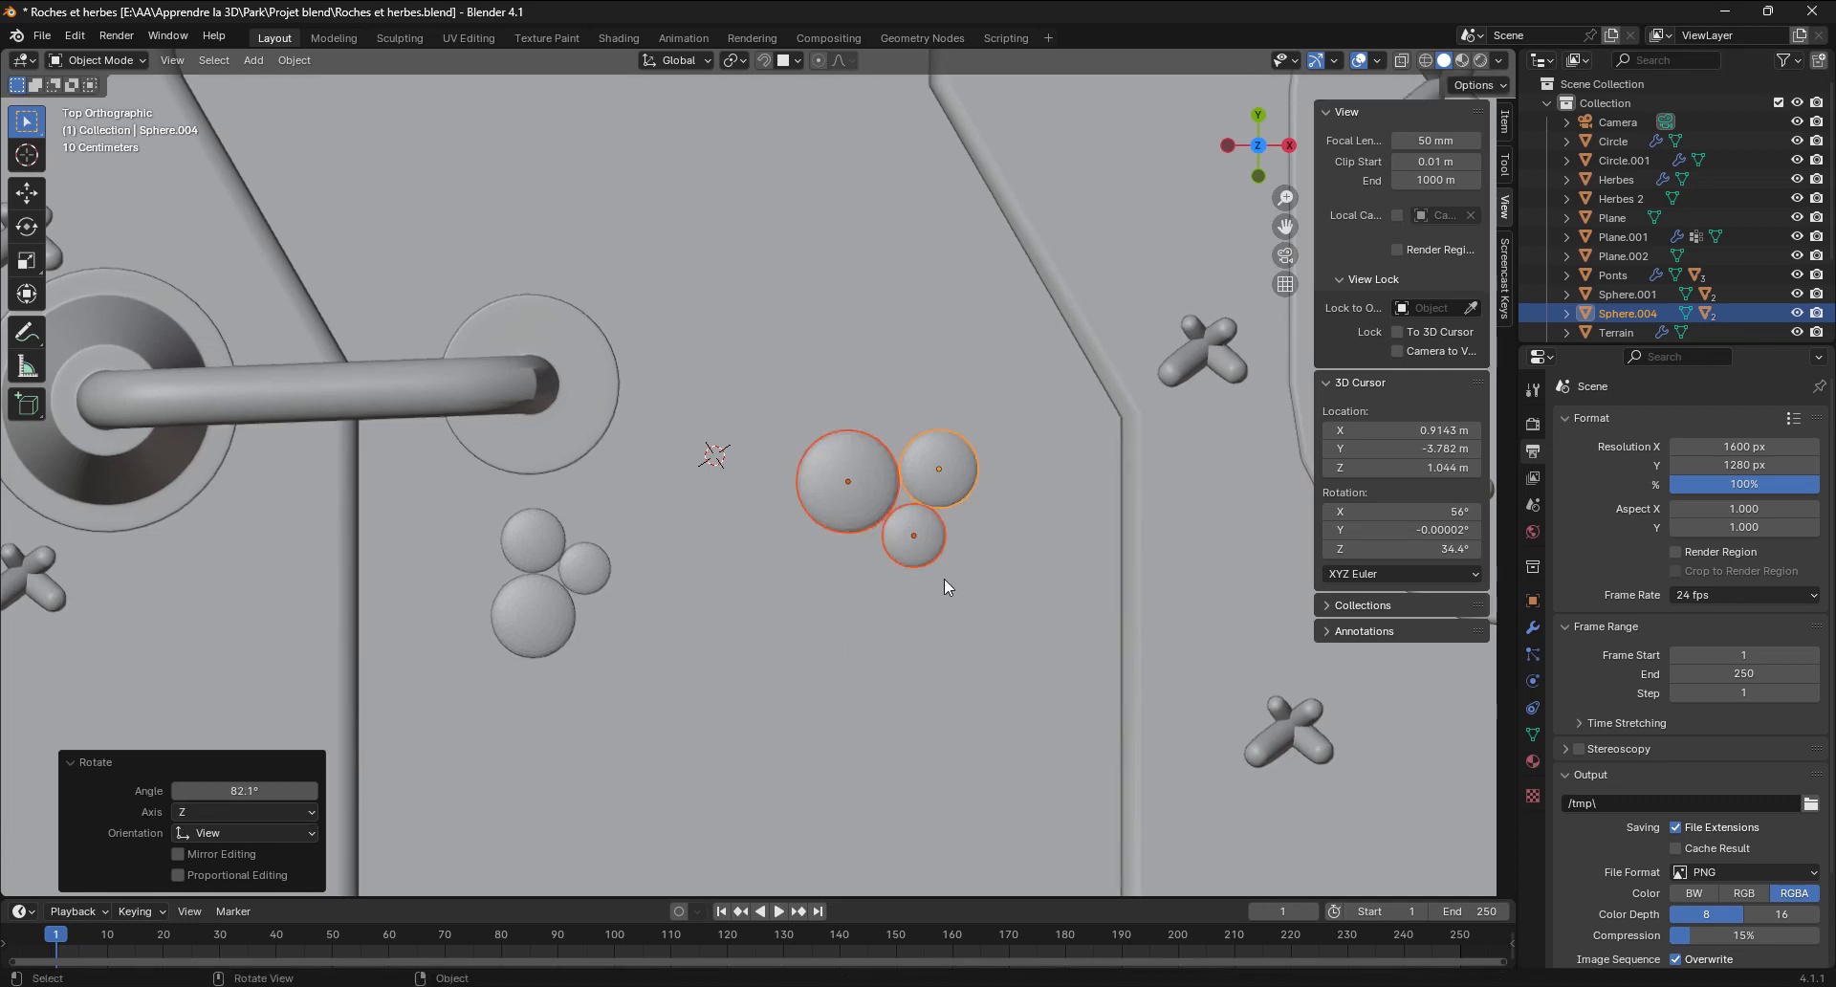
Duplicate the enlarged stone group about −1.483 m along X and 1.047 m along Y toward the bridge
shift+middle_drag(880, 627, 857, 667)
key(shift+d)
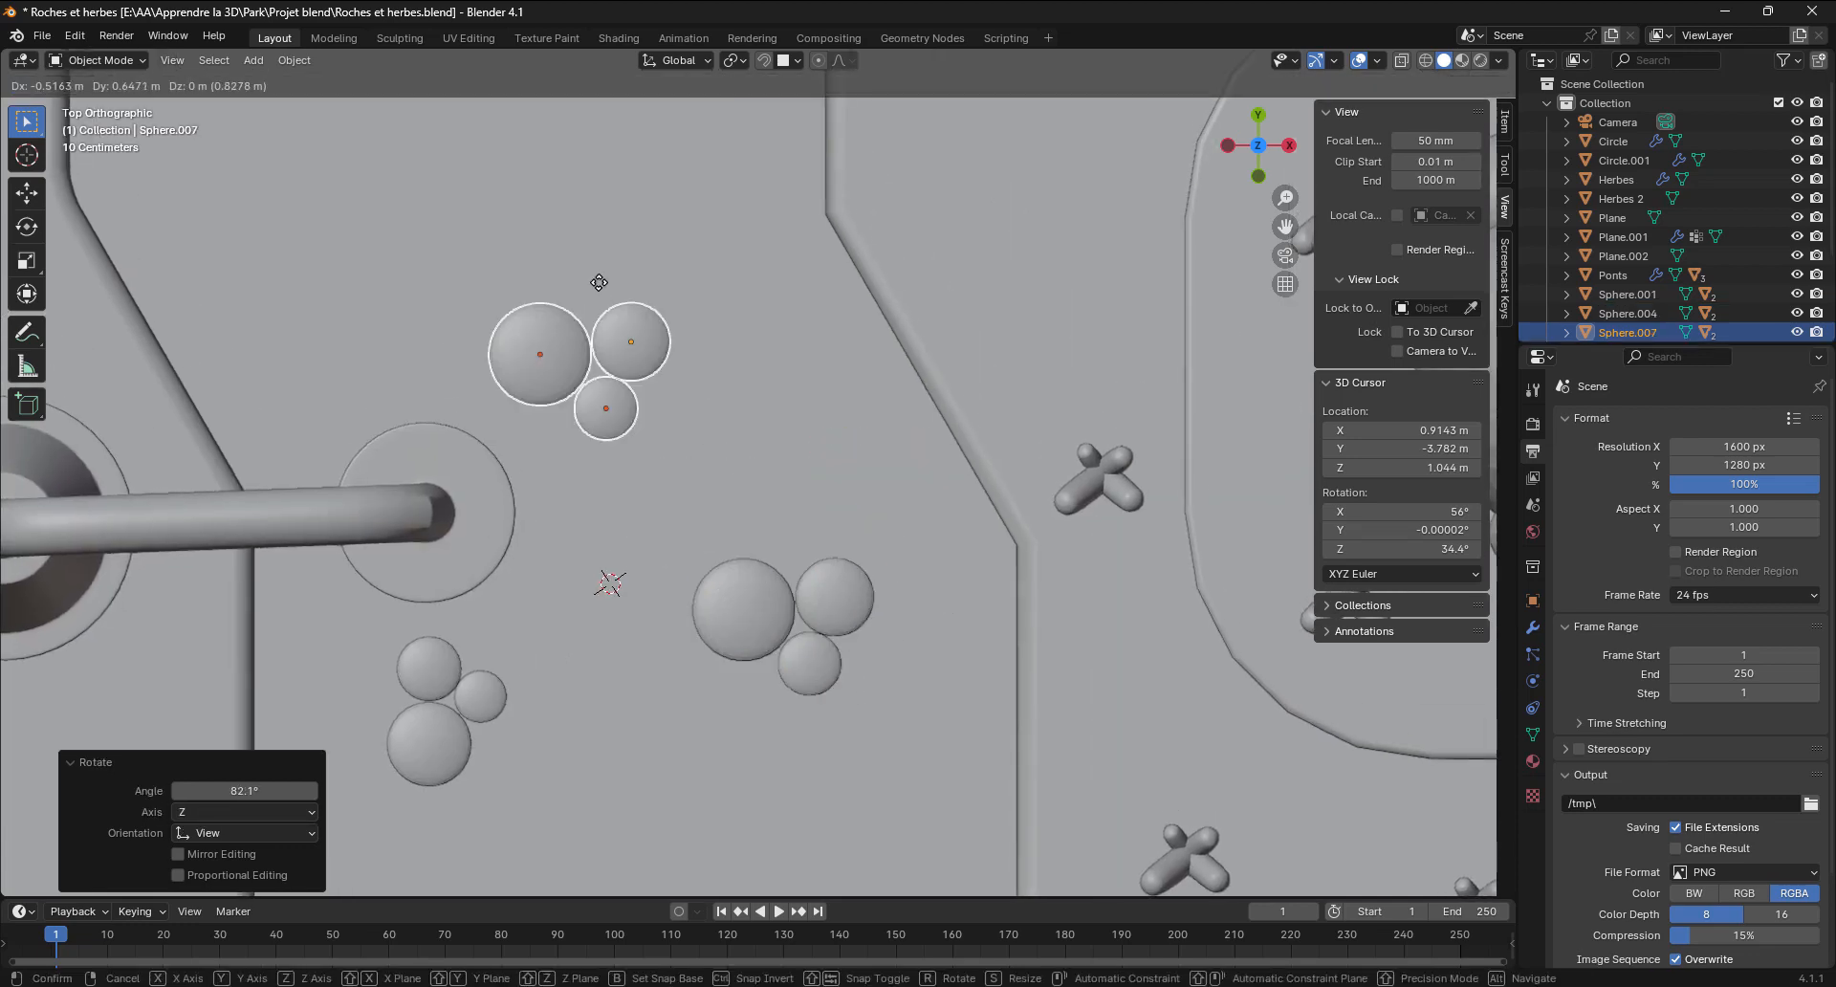
click(277, 196)
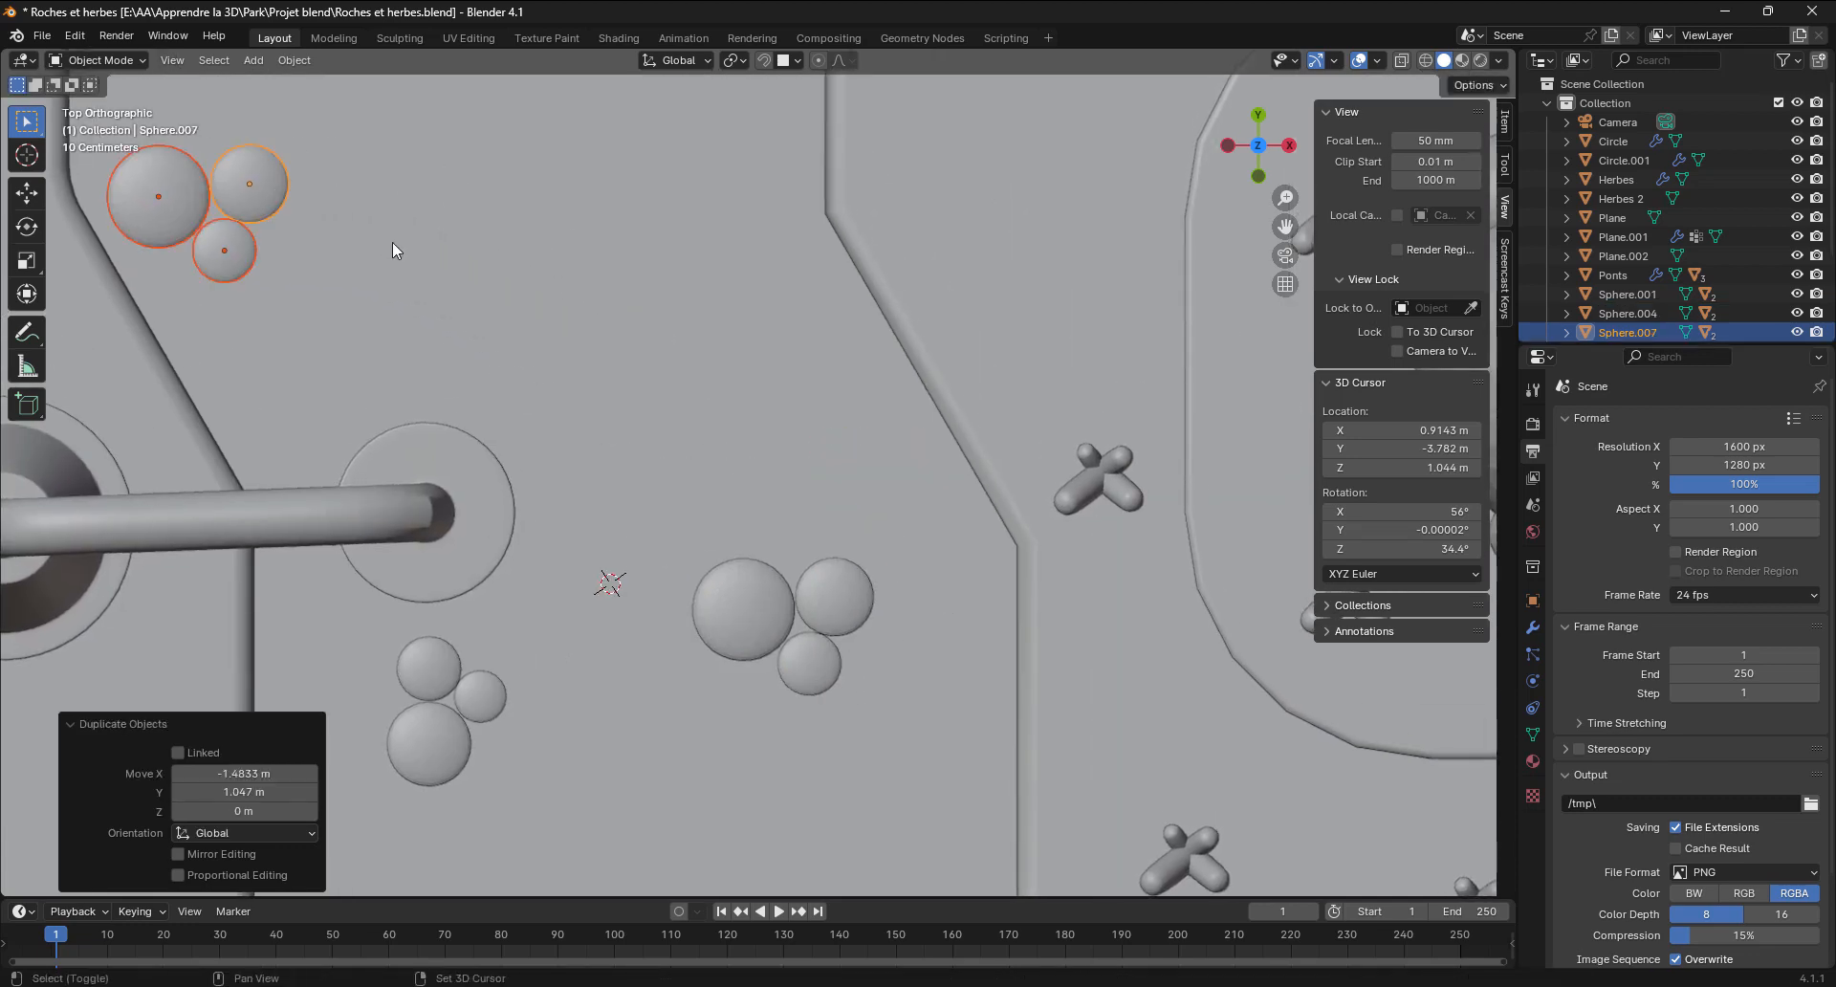
Duplicate the stone group about 1.24 m along X and 0.81 m along Y beside the bridge entrance and rotate it about 80°
shift+middle_drag(393, 246, 639, 687)
key(shift+d)
click(1260, 106)
key(r)
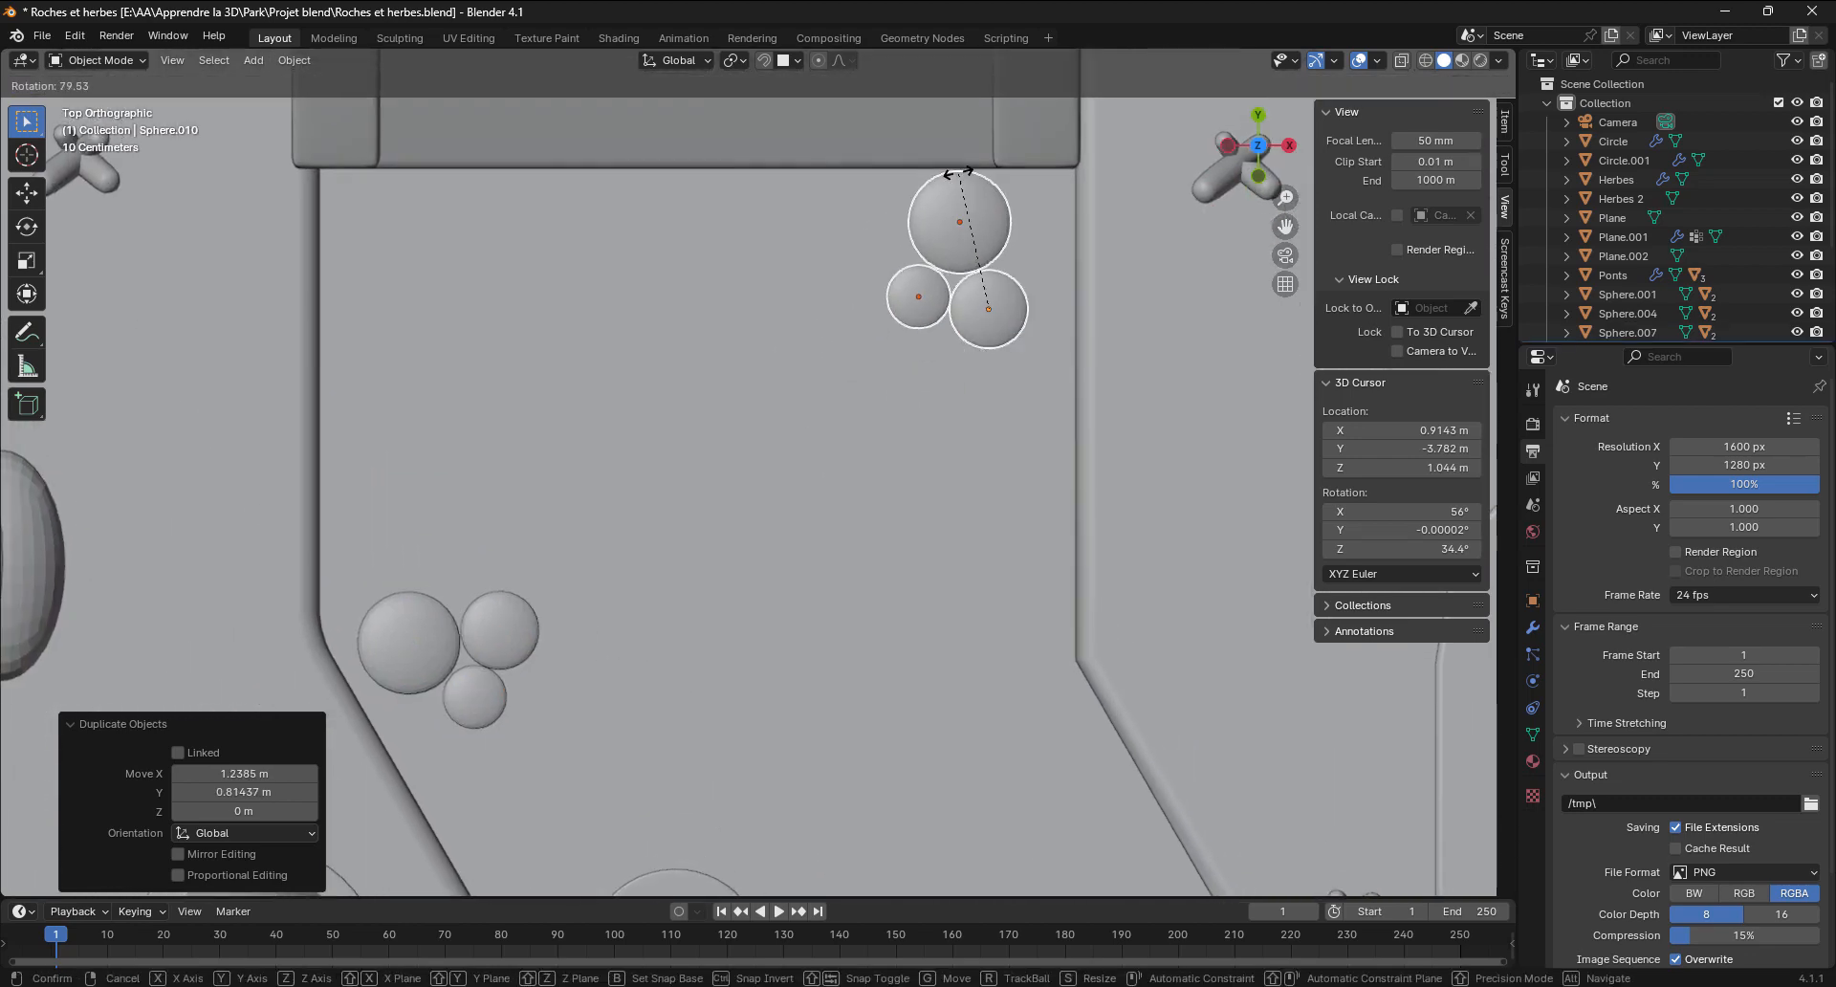
click(978, 306)
Duplicate the rotated stone group twice down the same path edge, rotating the last copy about 7.18° and nudging it into place
shift+middle_drag(977, 306, 1002, 400)
key(shift+d)
click(979, 567)
key(shift+d)
click(1064, 727)
key(r)
click(1062, 717)
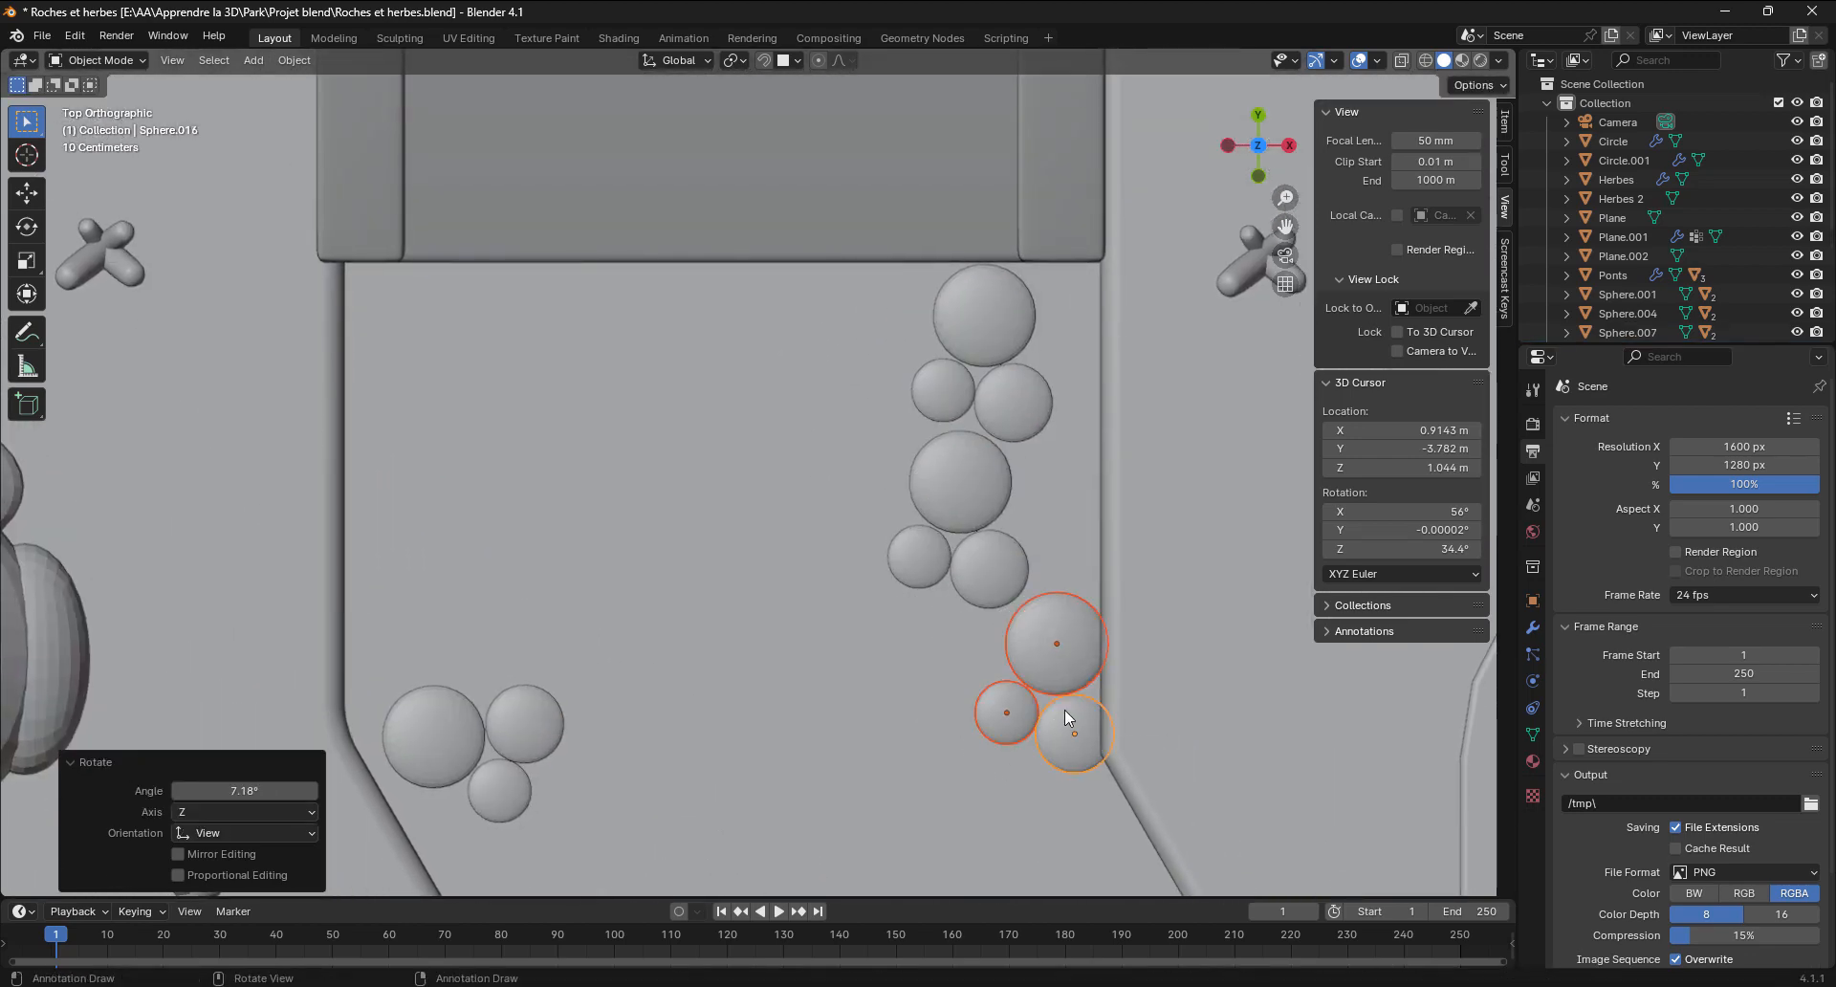
key(g)
click(1055, 709)
key(r)
click(1051, 709)
Select all nine stones of the column and duplicate them onto the path on the far side of the bridge
middle_drag(847, 565, 851, 598)
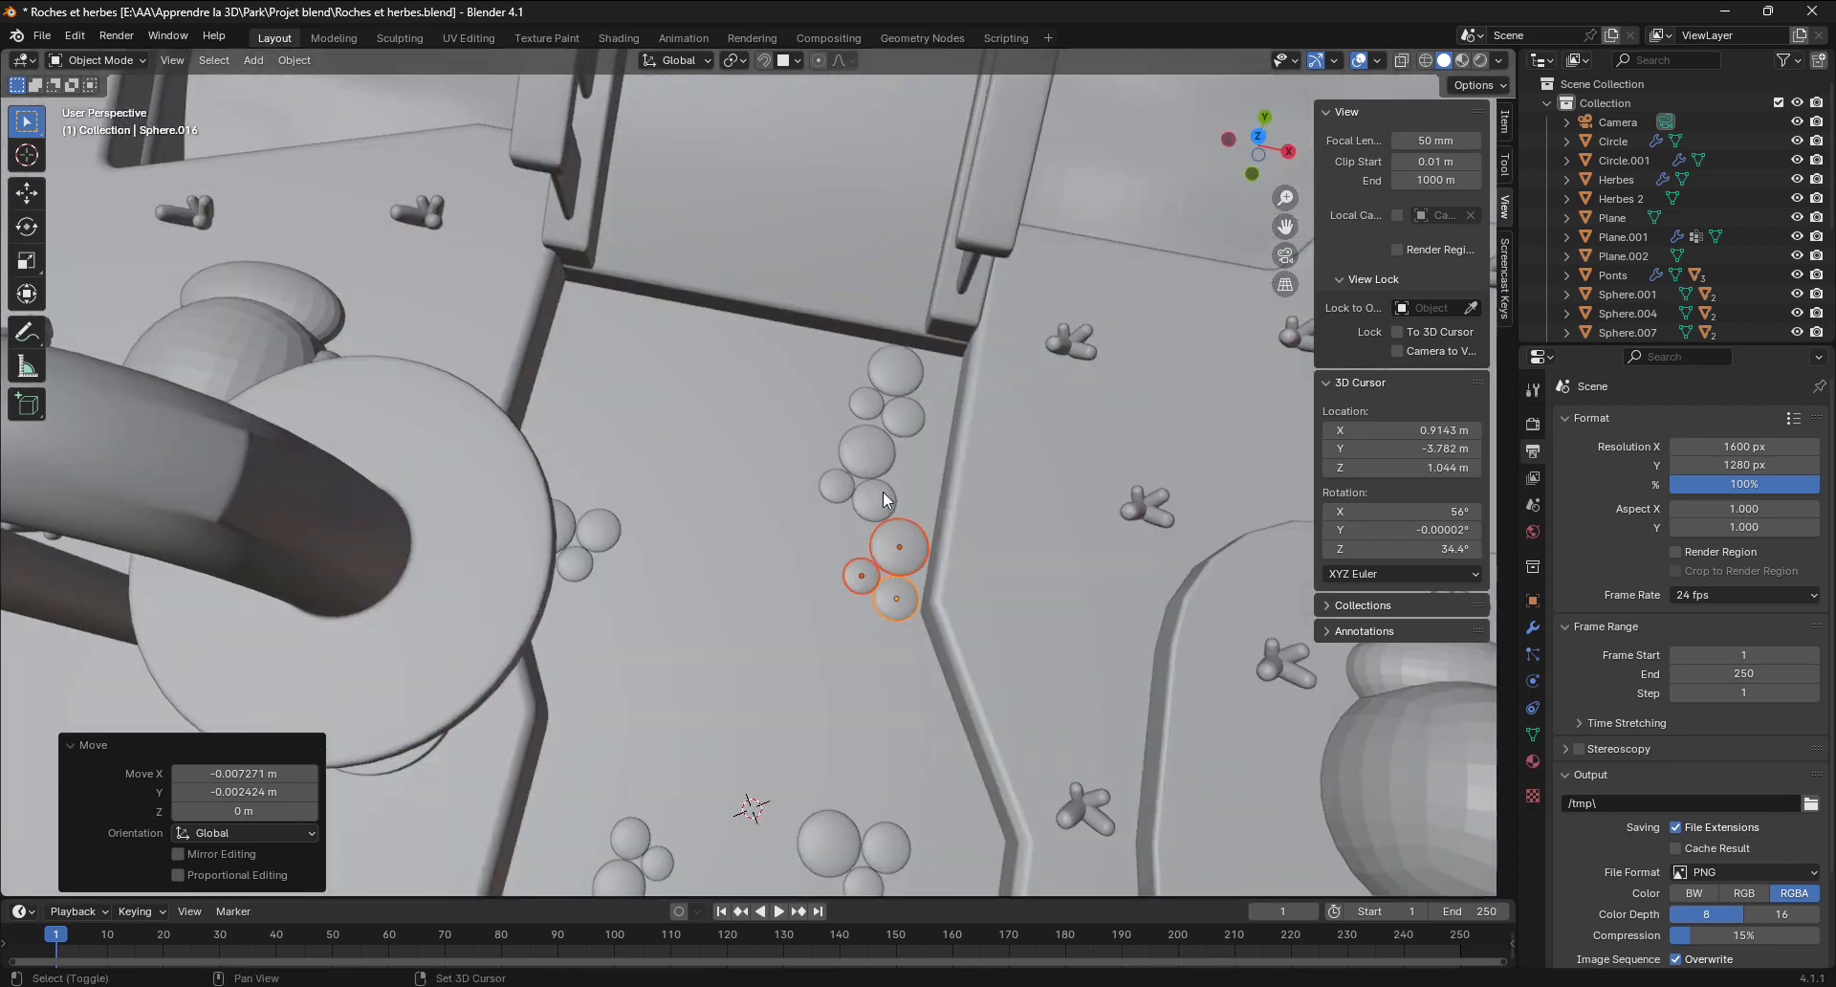
shift+click(882, 491)
shift+click(869, 446)
shift+click(896, 411)
key(KP_7)
scroll(811, 707, down, 5)
shift+middle_drag(755, 547, 739, 821)
key(shift+d)
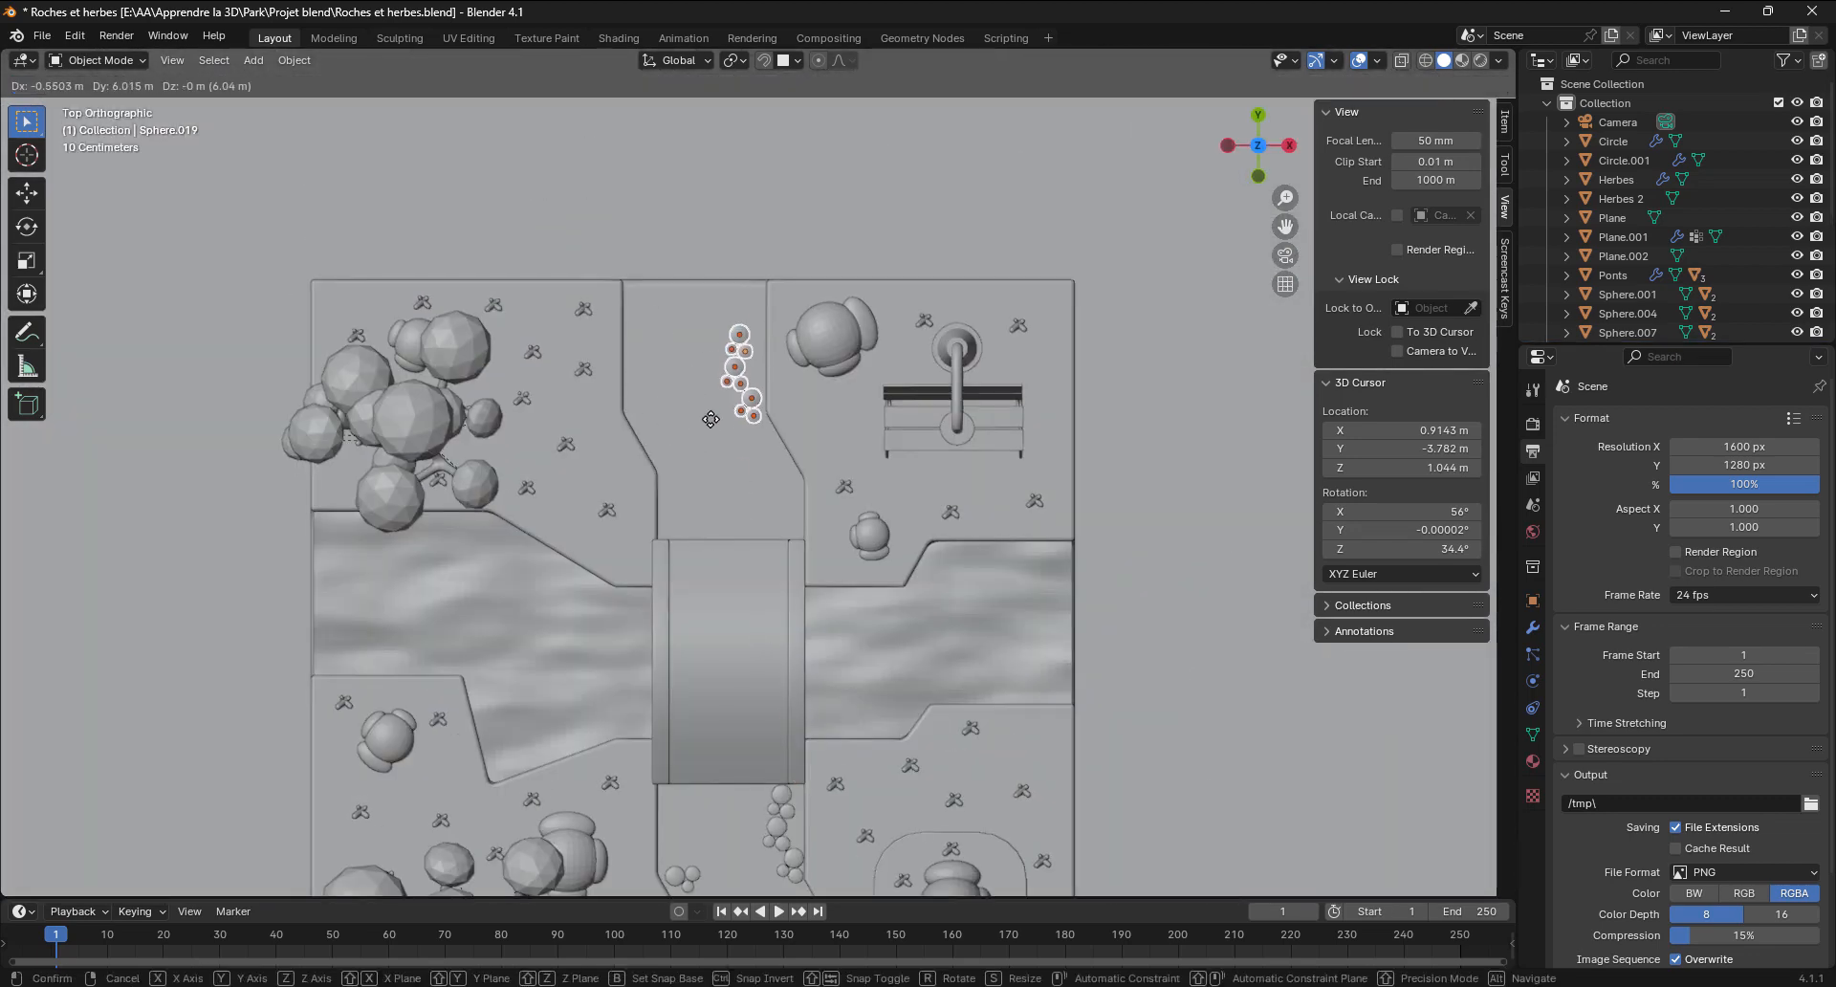
click(723, 455)
Duplicate the nine-stone column to the opposite edge of the far path, rotate it about −7.72° and align it with that edge
scroll(754, 488, up, 4)
shift+middle_drag(753, 513, 798, 664)
key(shift+d)
click(676, 552)
key(r)
click(699, 555)
key(g)
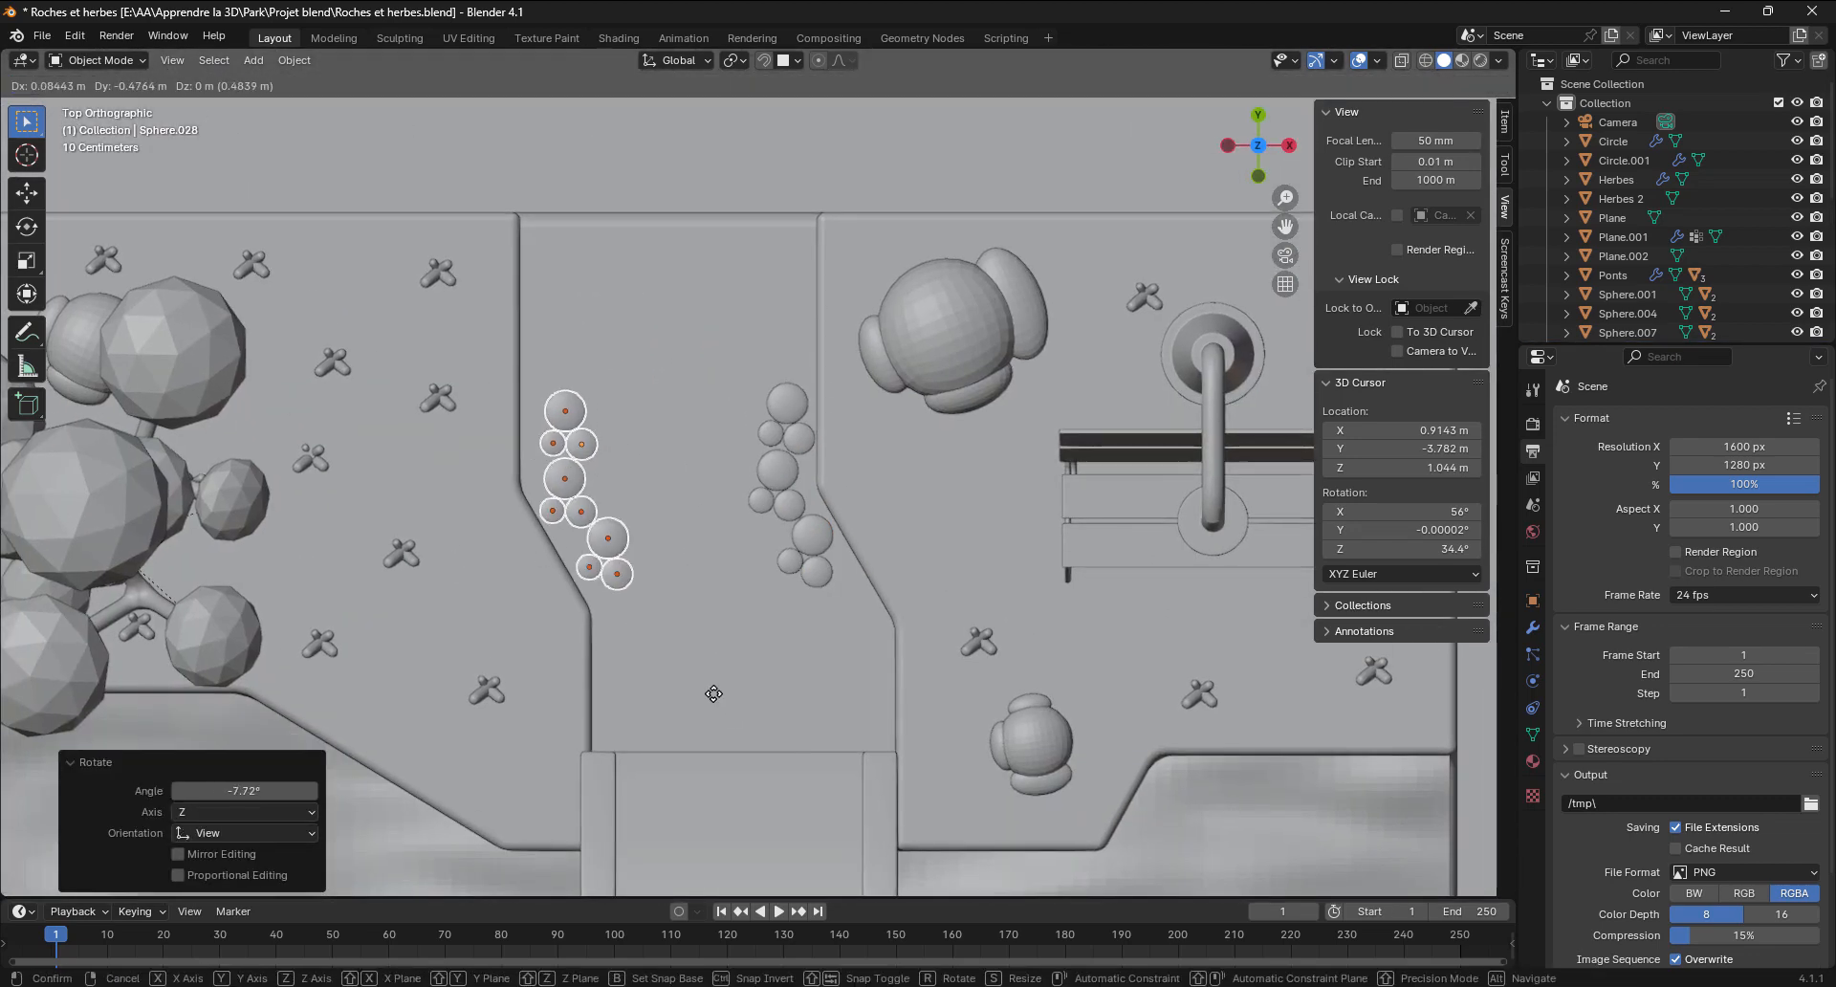
click(695, 665)
Duplicate the nine-stone column again, rotate it about −79.2° and place it across the far path at the bridge end
shift+middle_drag(772, 526, 790, 306)
key(shift+d)
click(932, 487)
key(r)
click(872, 436)
key(g)
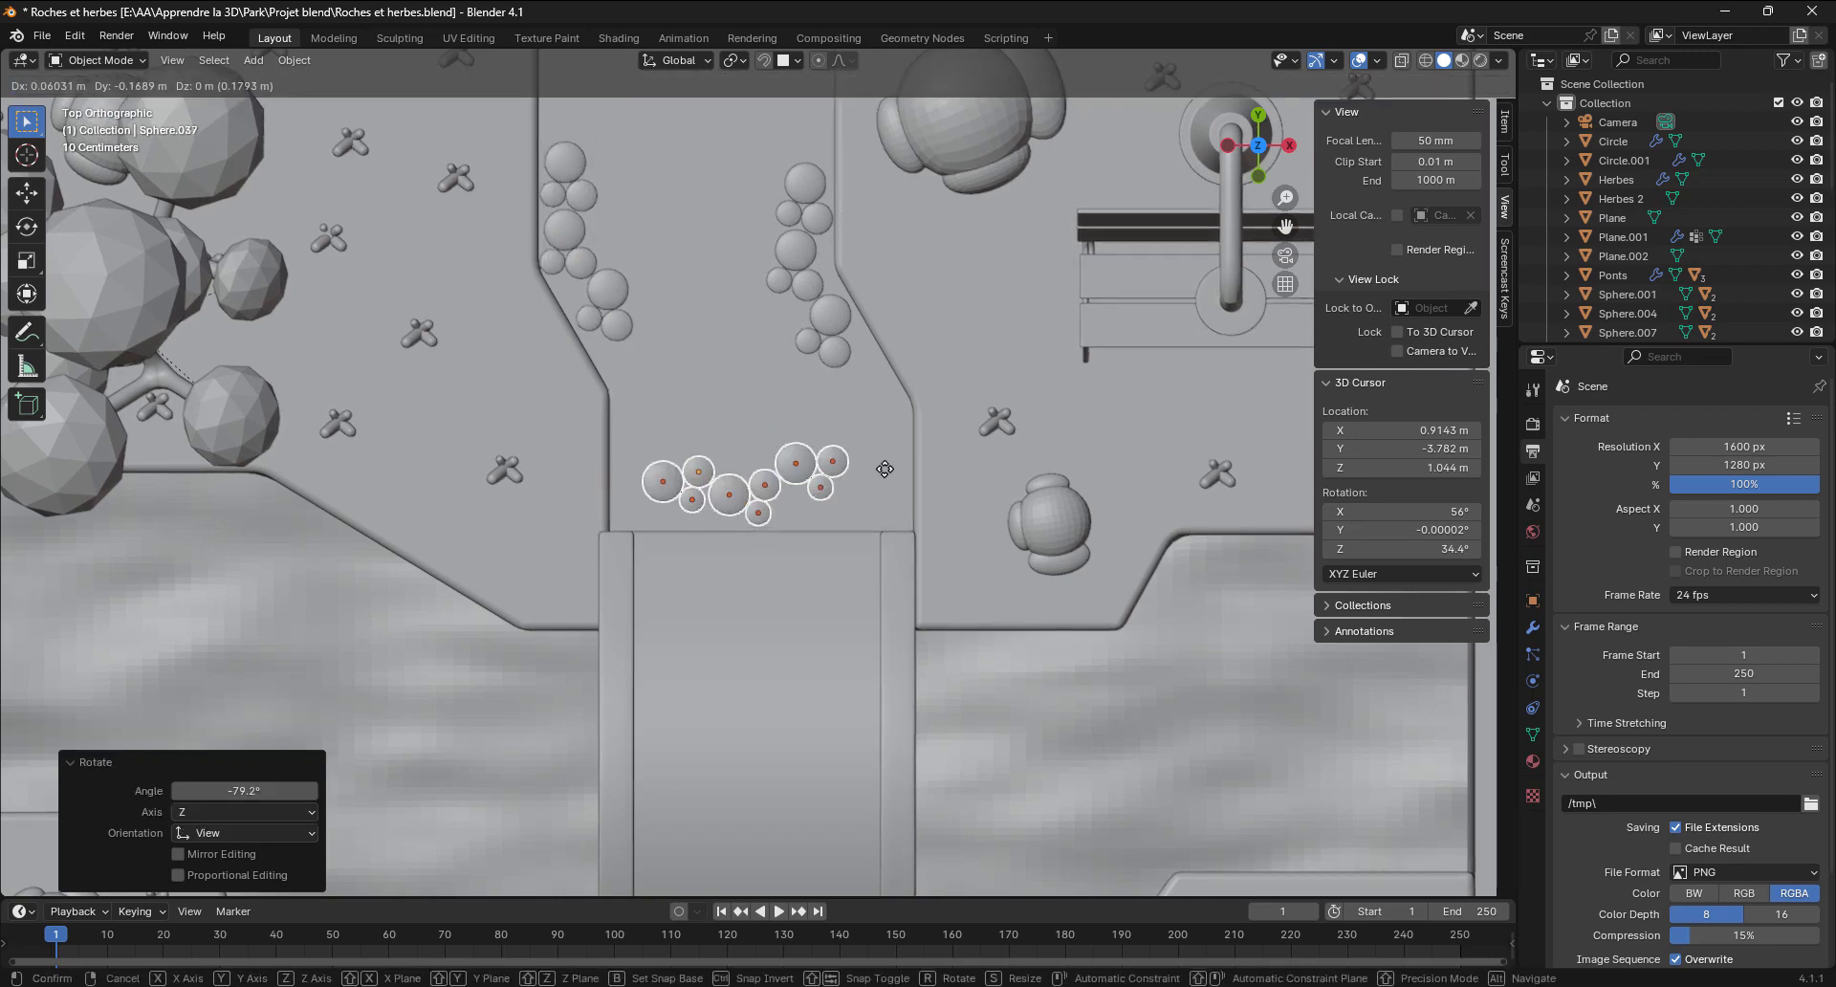
click(884, 469)
Spread the row's three stone clusters apart at the bridge end, rotating the leftmost cluster about −77° against the path's edge
key(g)
click(897, 514)
key(g)
click(658, 451)
key(r)
click(846, 378)
key(g)
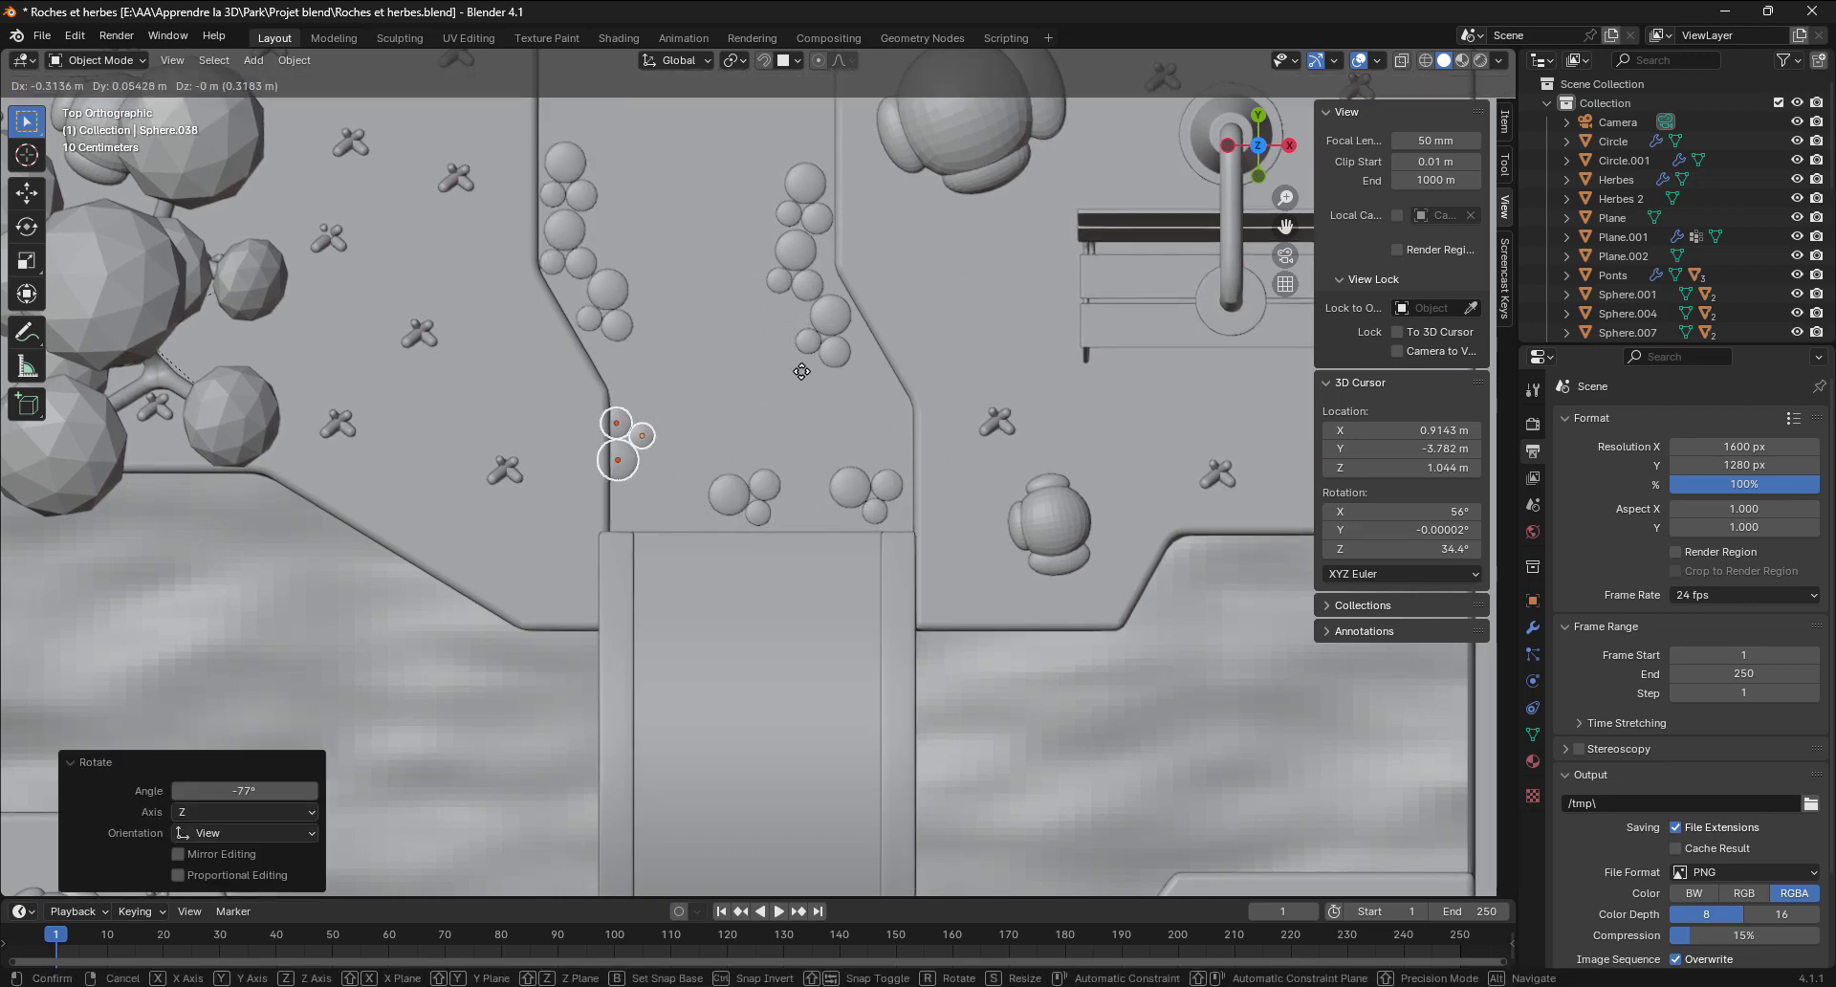
click(818, 360)
drag(715, 466, 756, 504)
key(g)
click(661, 506)
Duplicate six path stones, rotate them and place them across the far end of the path, shifting about −0.373 m X and 0.452 m Y
scroll(746, 402, down, 2)
click(791, 275)
shift+middle_drag(787, 312, 740, 569)
key(shift+d)
click(916, 532)
key(r)
click(898, 515)
key(g)
click(854, 463)
Examine the stone layout on both paths and the empty bridge deck in perspective
scroll(784, 450, down, 4)
scroll(687, 396, up, 2)
scroll(719, 312, up, 3)
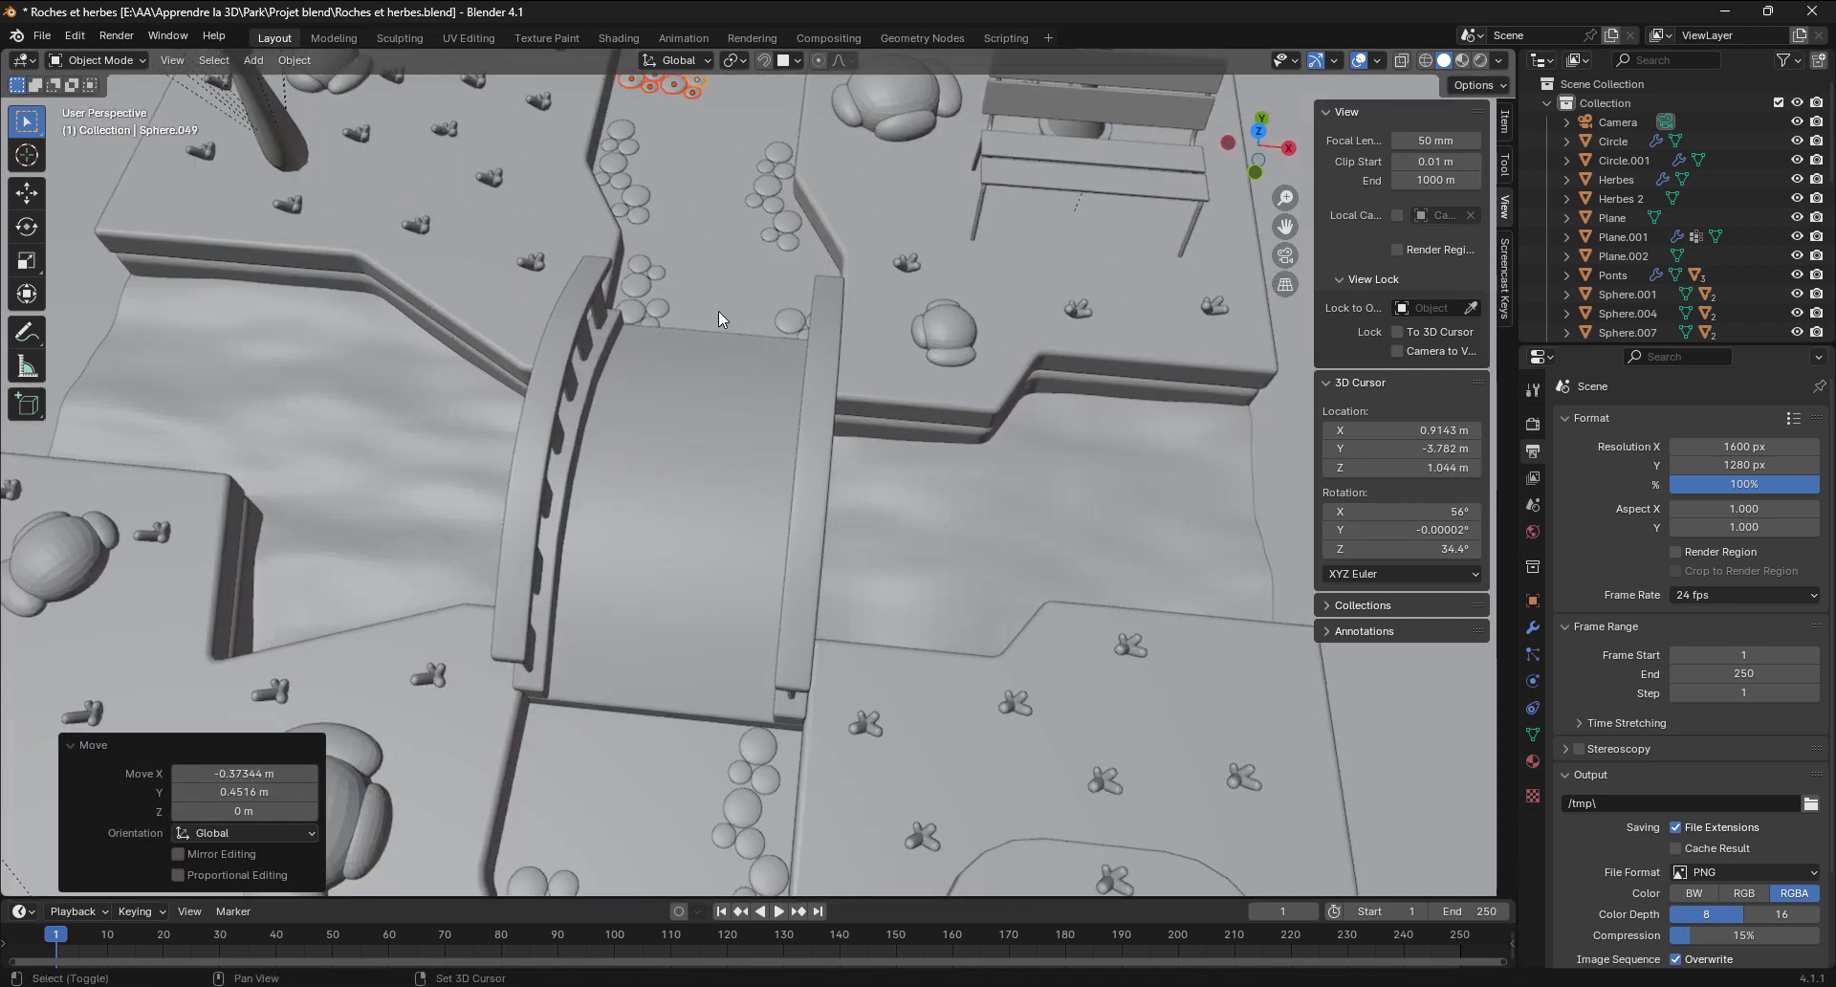
shift+middle_drag(719, 311, 748, 560)
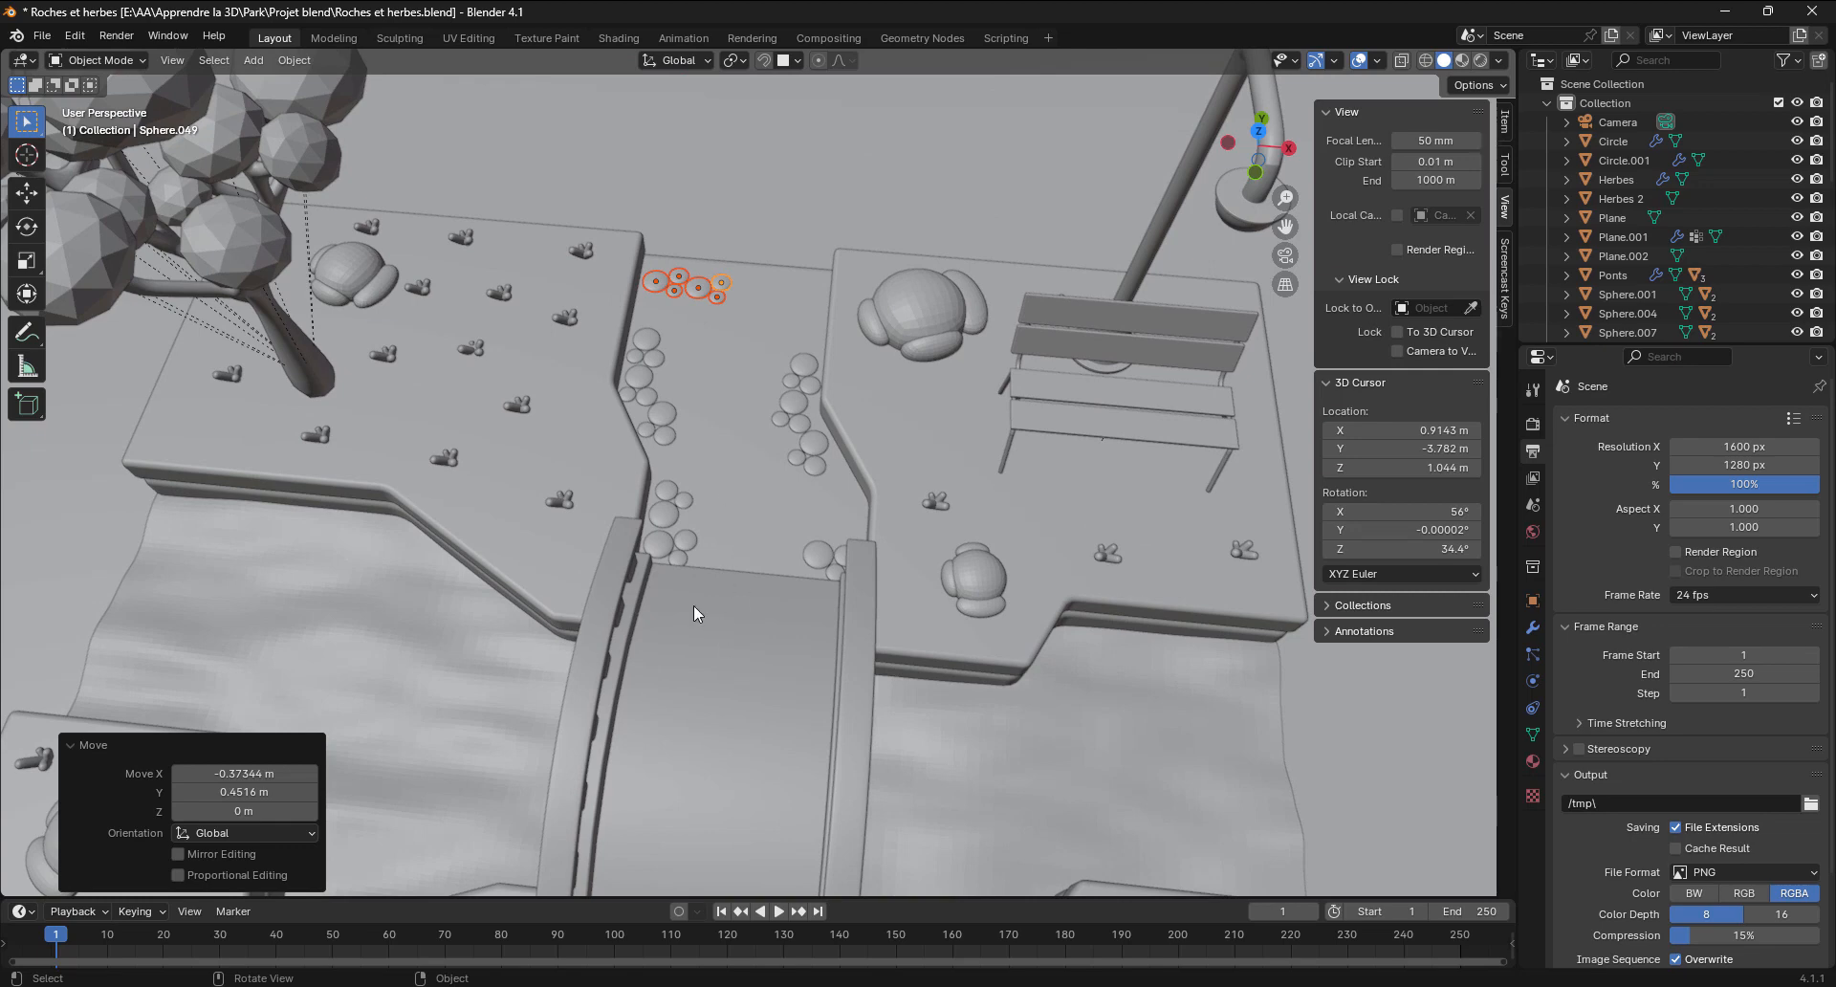
shift+middle_drag(761, 664, 756, 523)
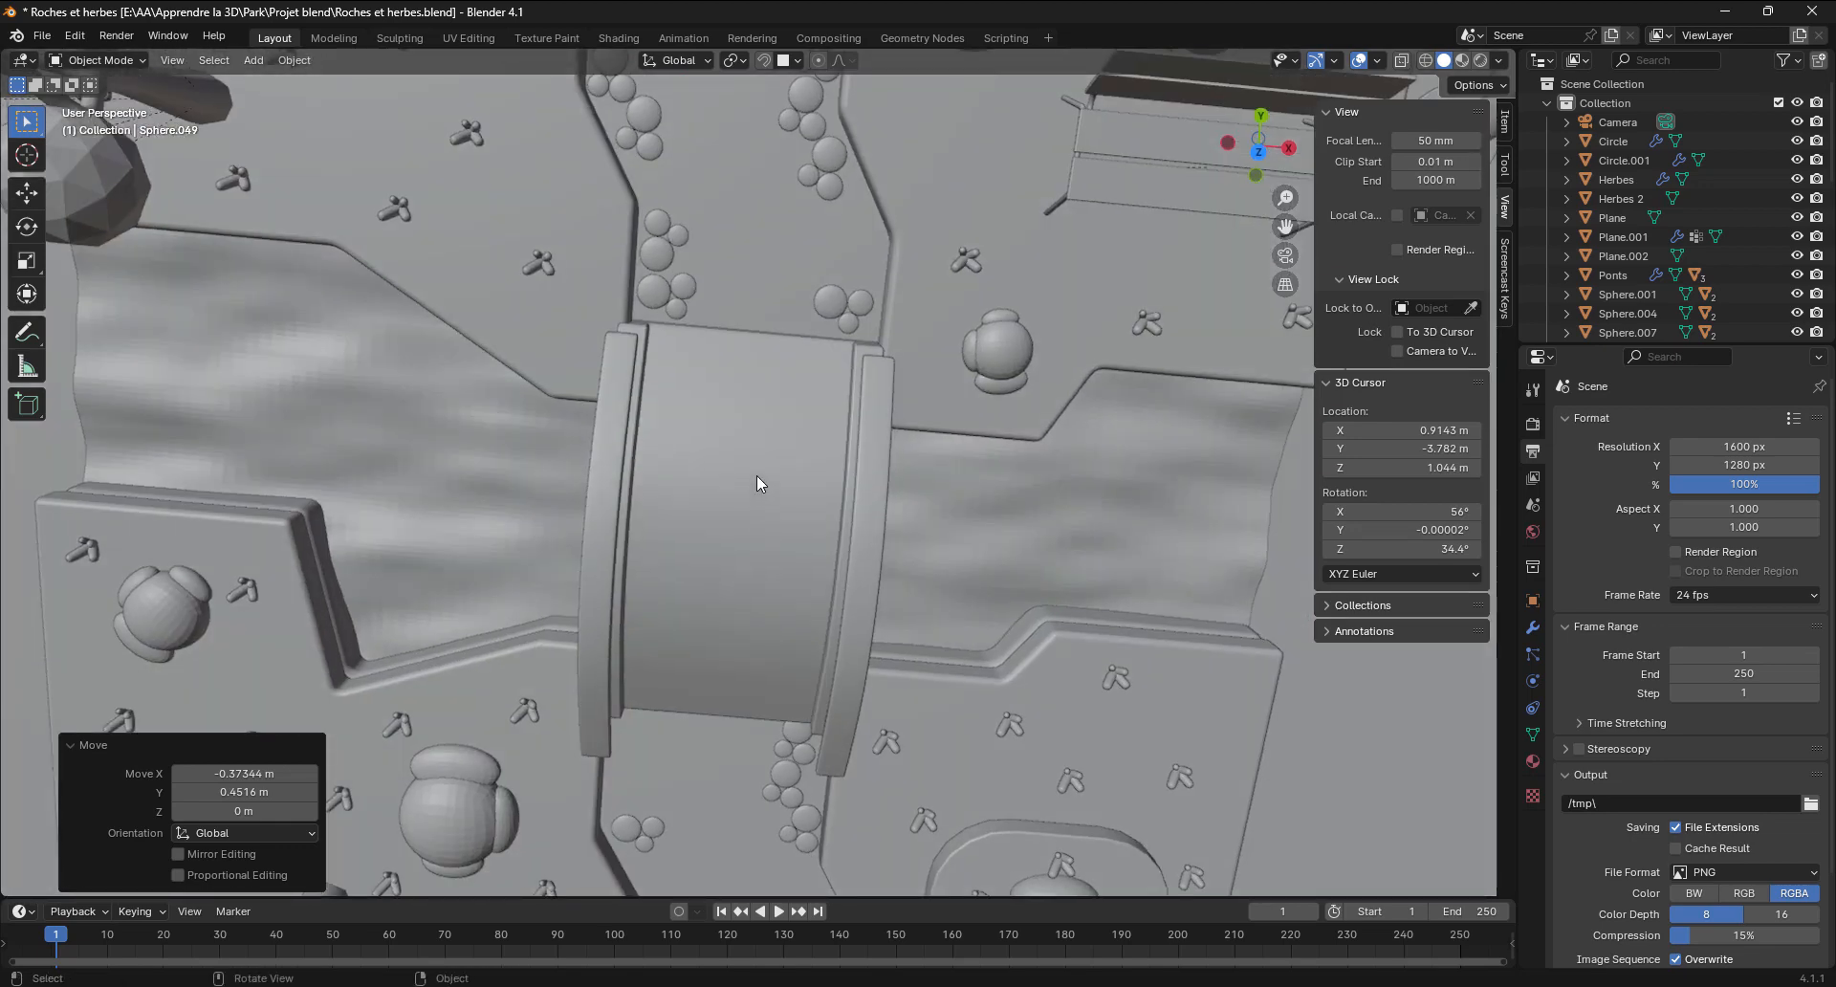
Select the six stones at the far bridge end and duplicate them about 0.673 m along X and −0.022 m along Y
key(KP_7)
shift+middle_drag(740, 325, 730, 553)
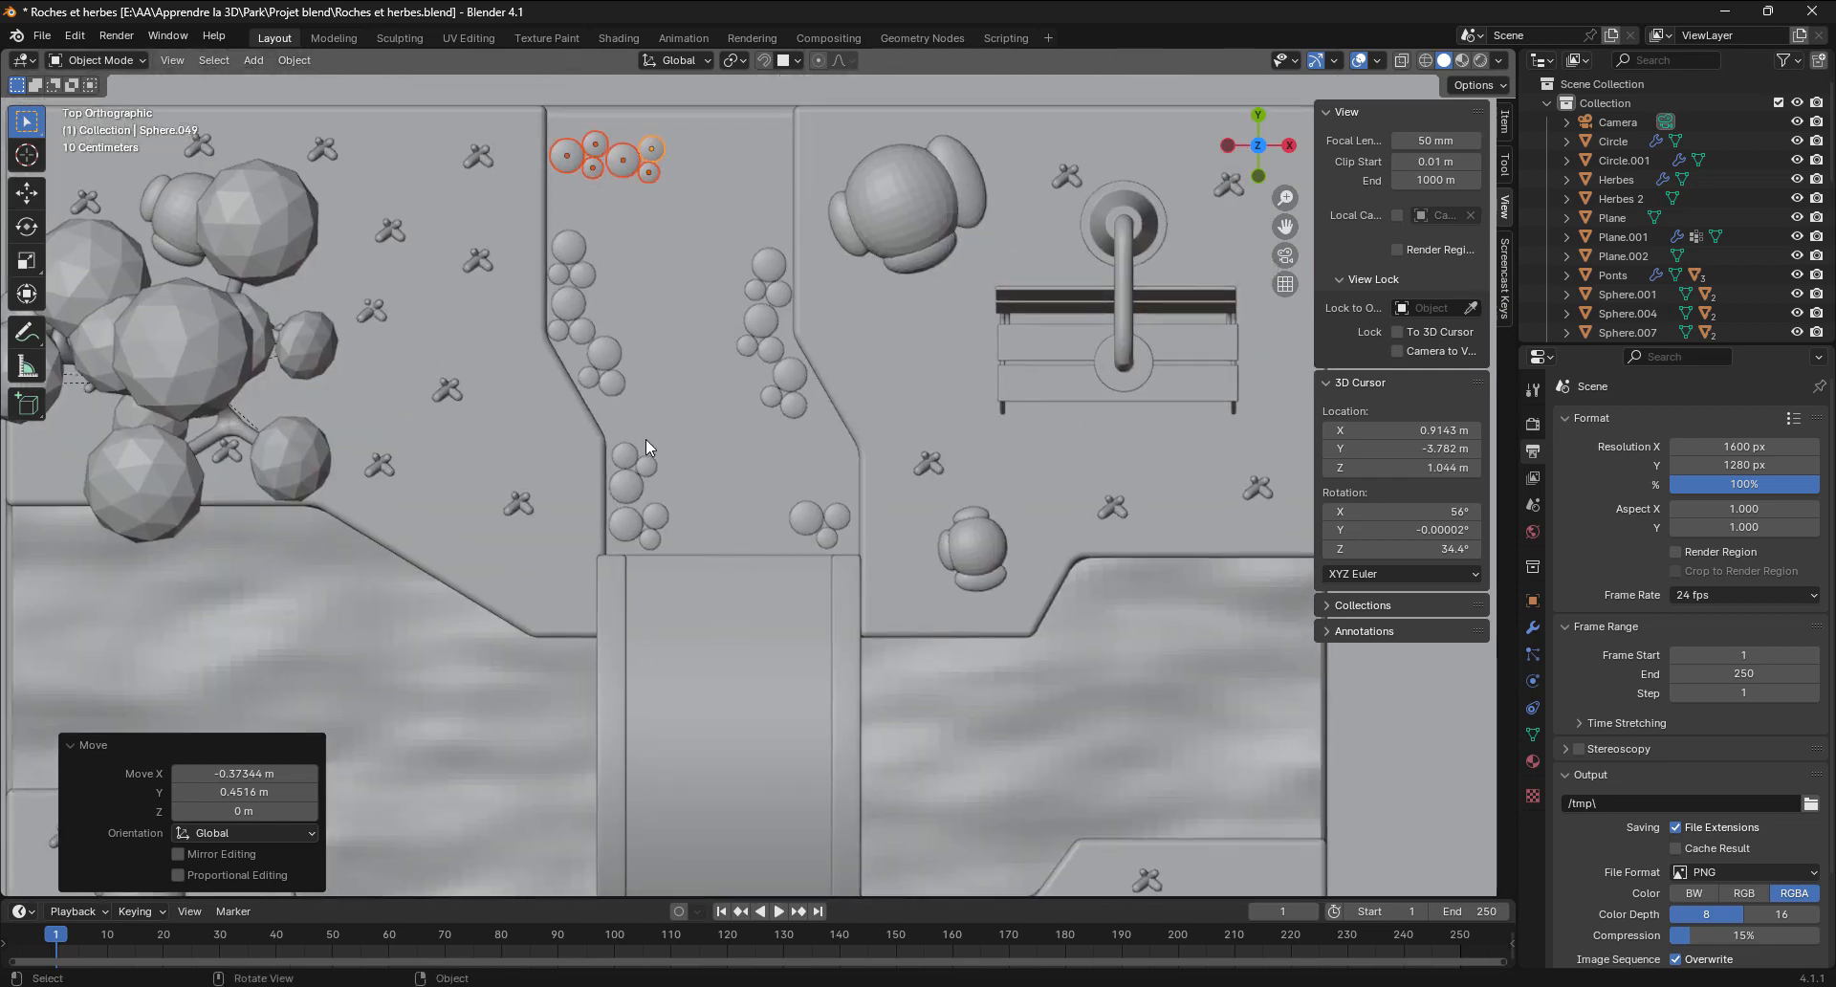
click(624, 453)
shift+click(625, 487)
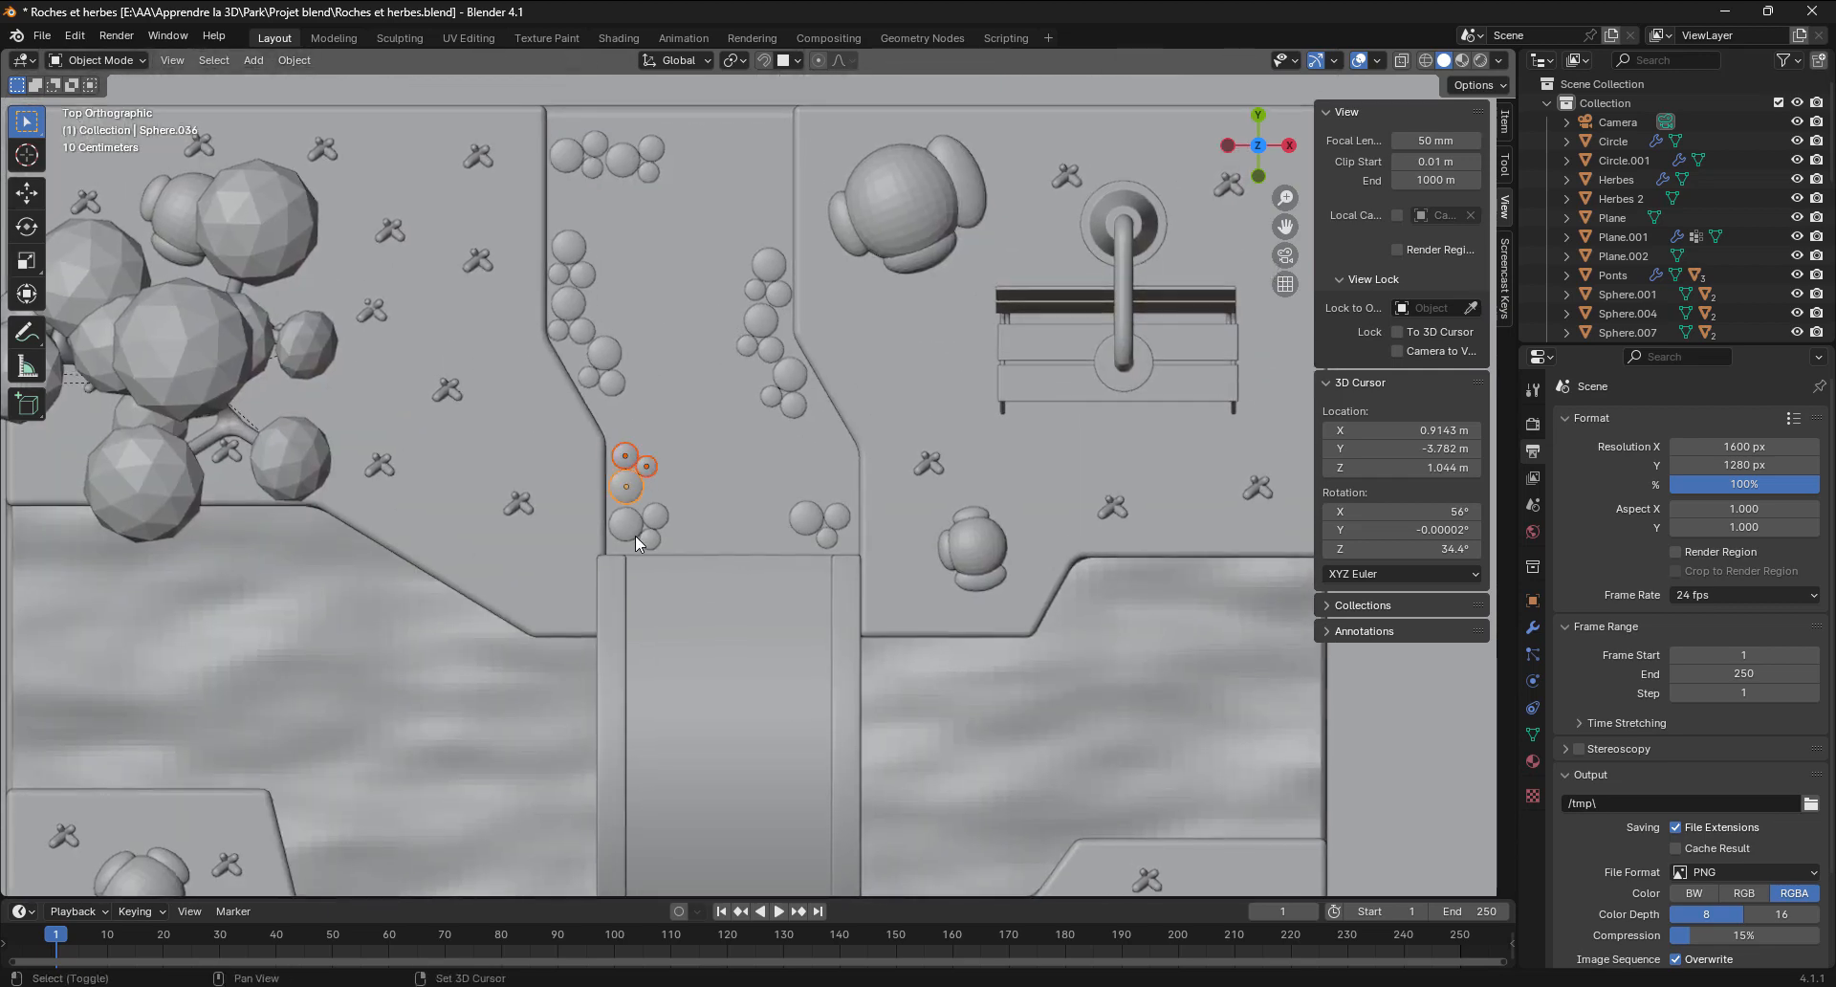
shift+click(626, 525)
shift+click(656, 517)
shift+click(651, 540)
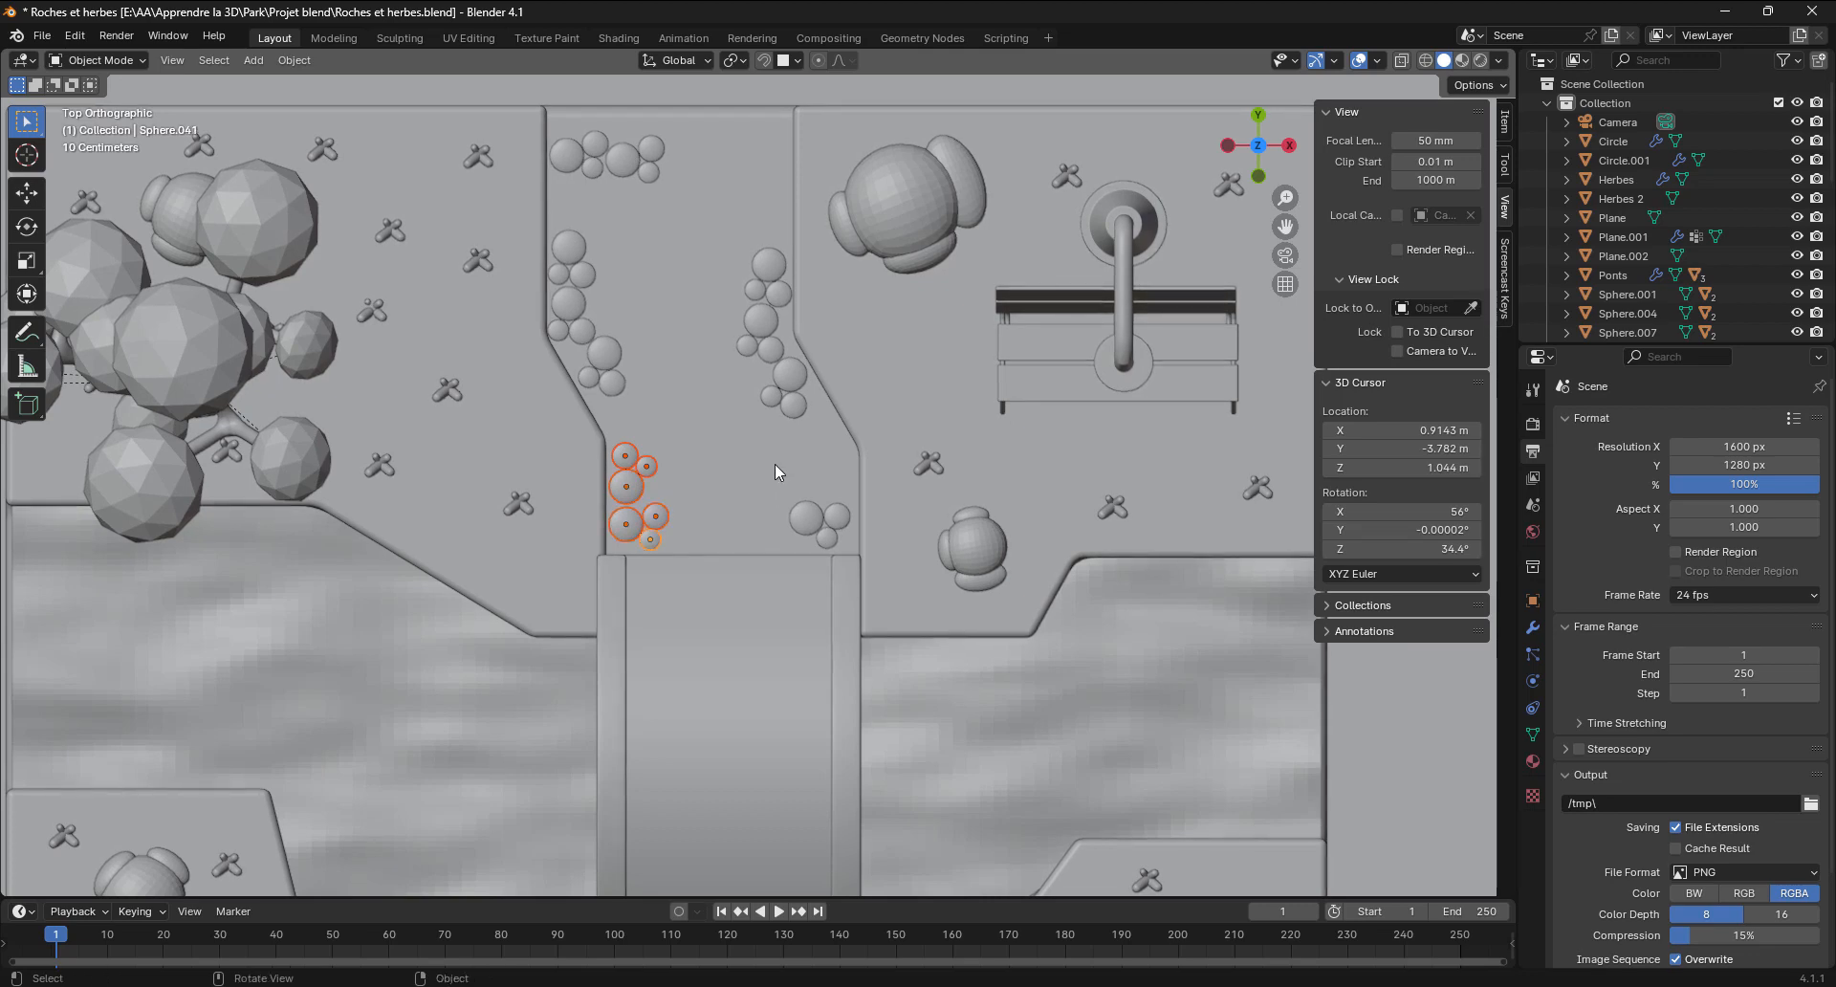
key(shift+d)
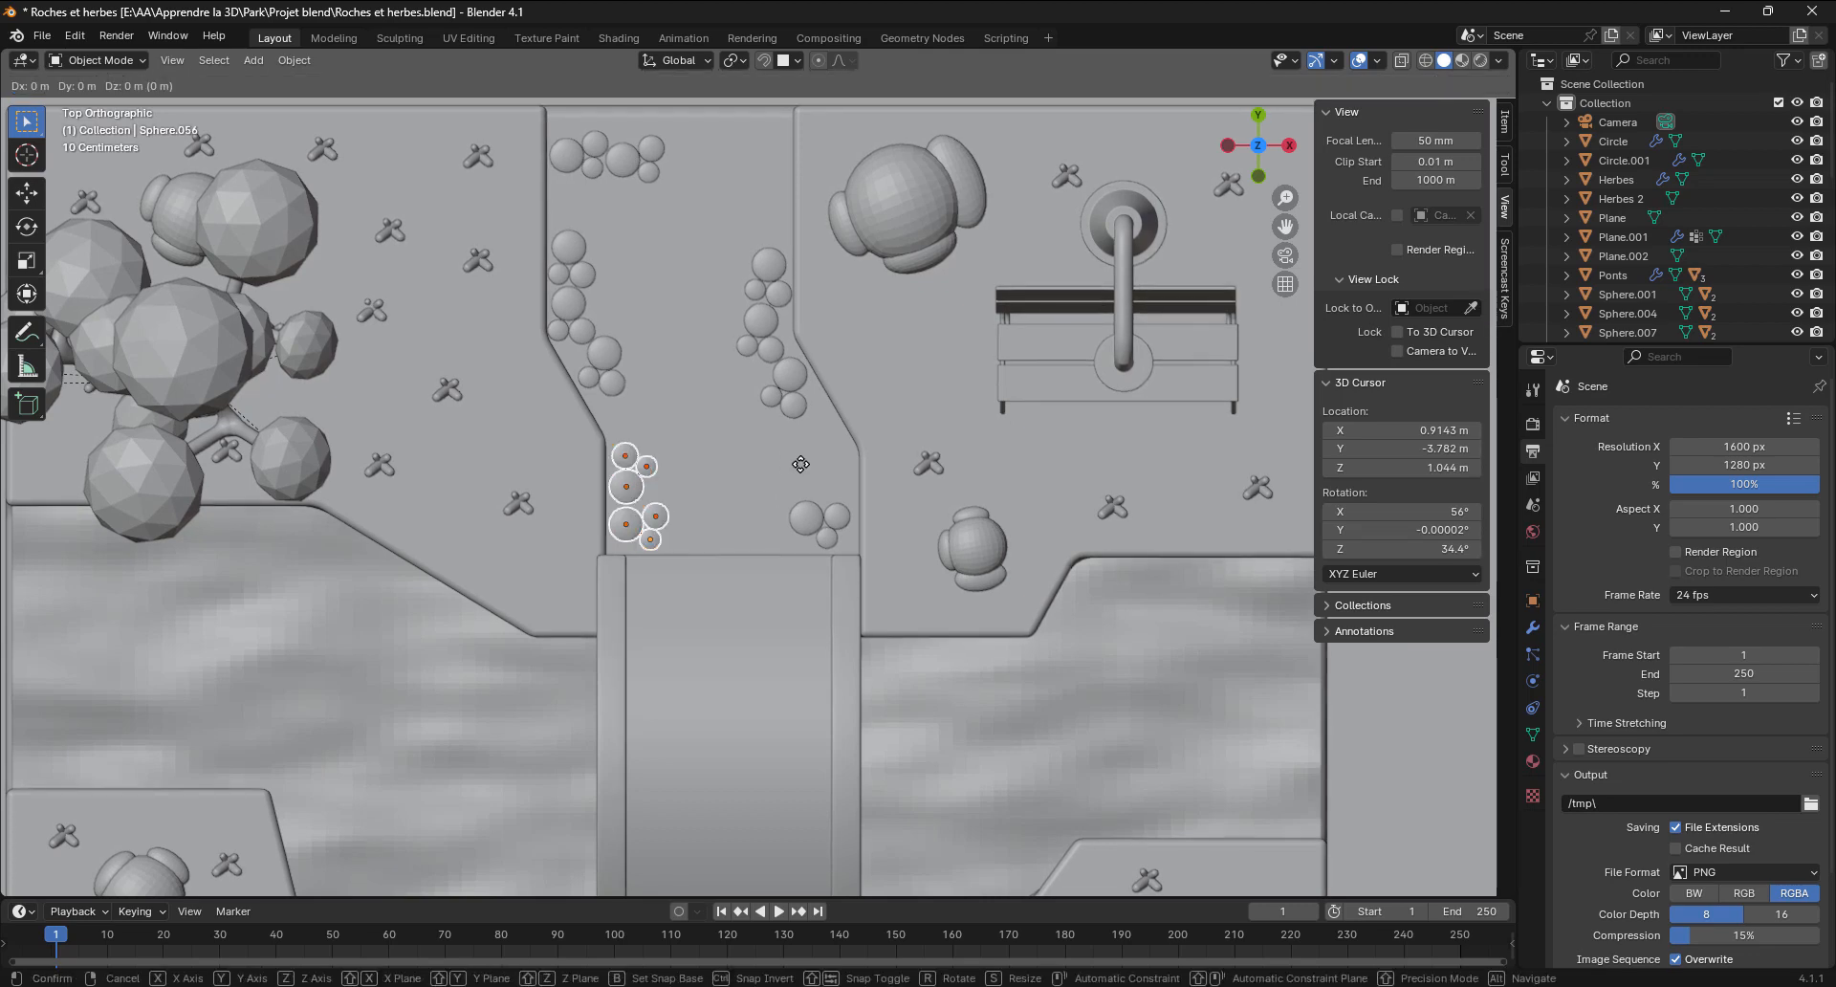
click(863, 467)
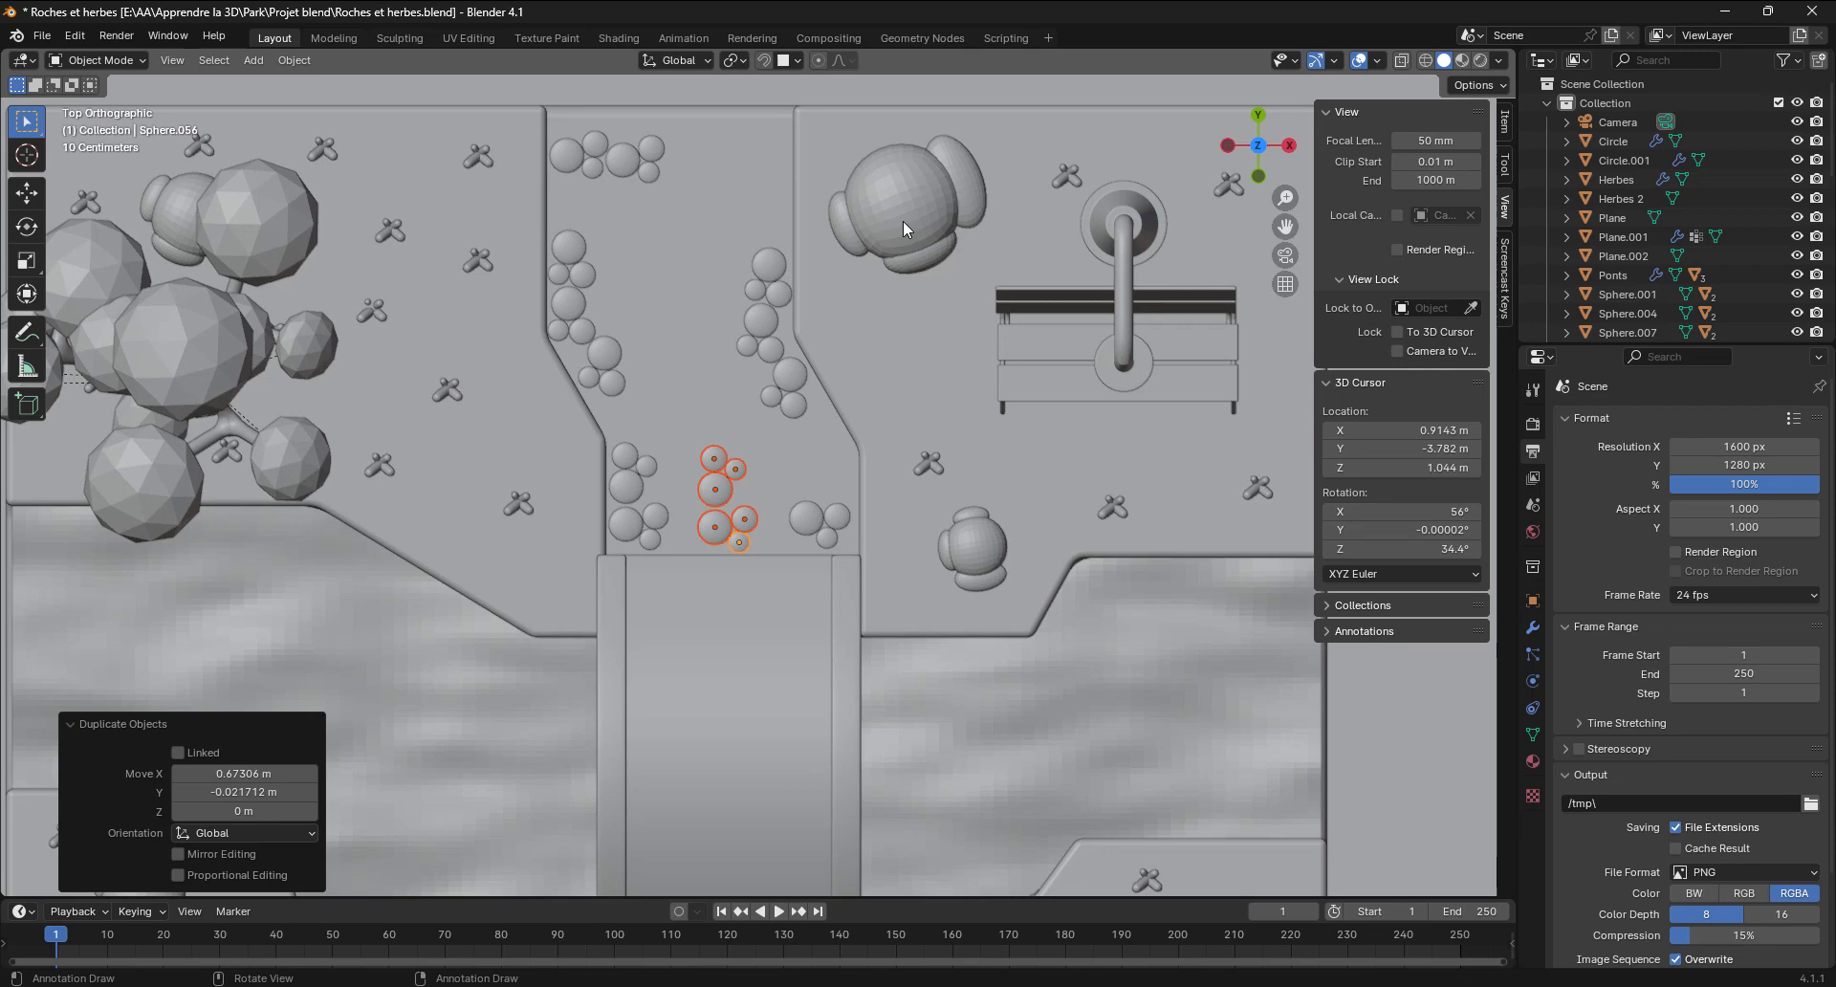
Enable face snapping with Align Rotation to Target
click(763, 61)
click(798, 61)
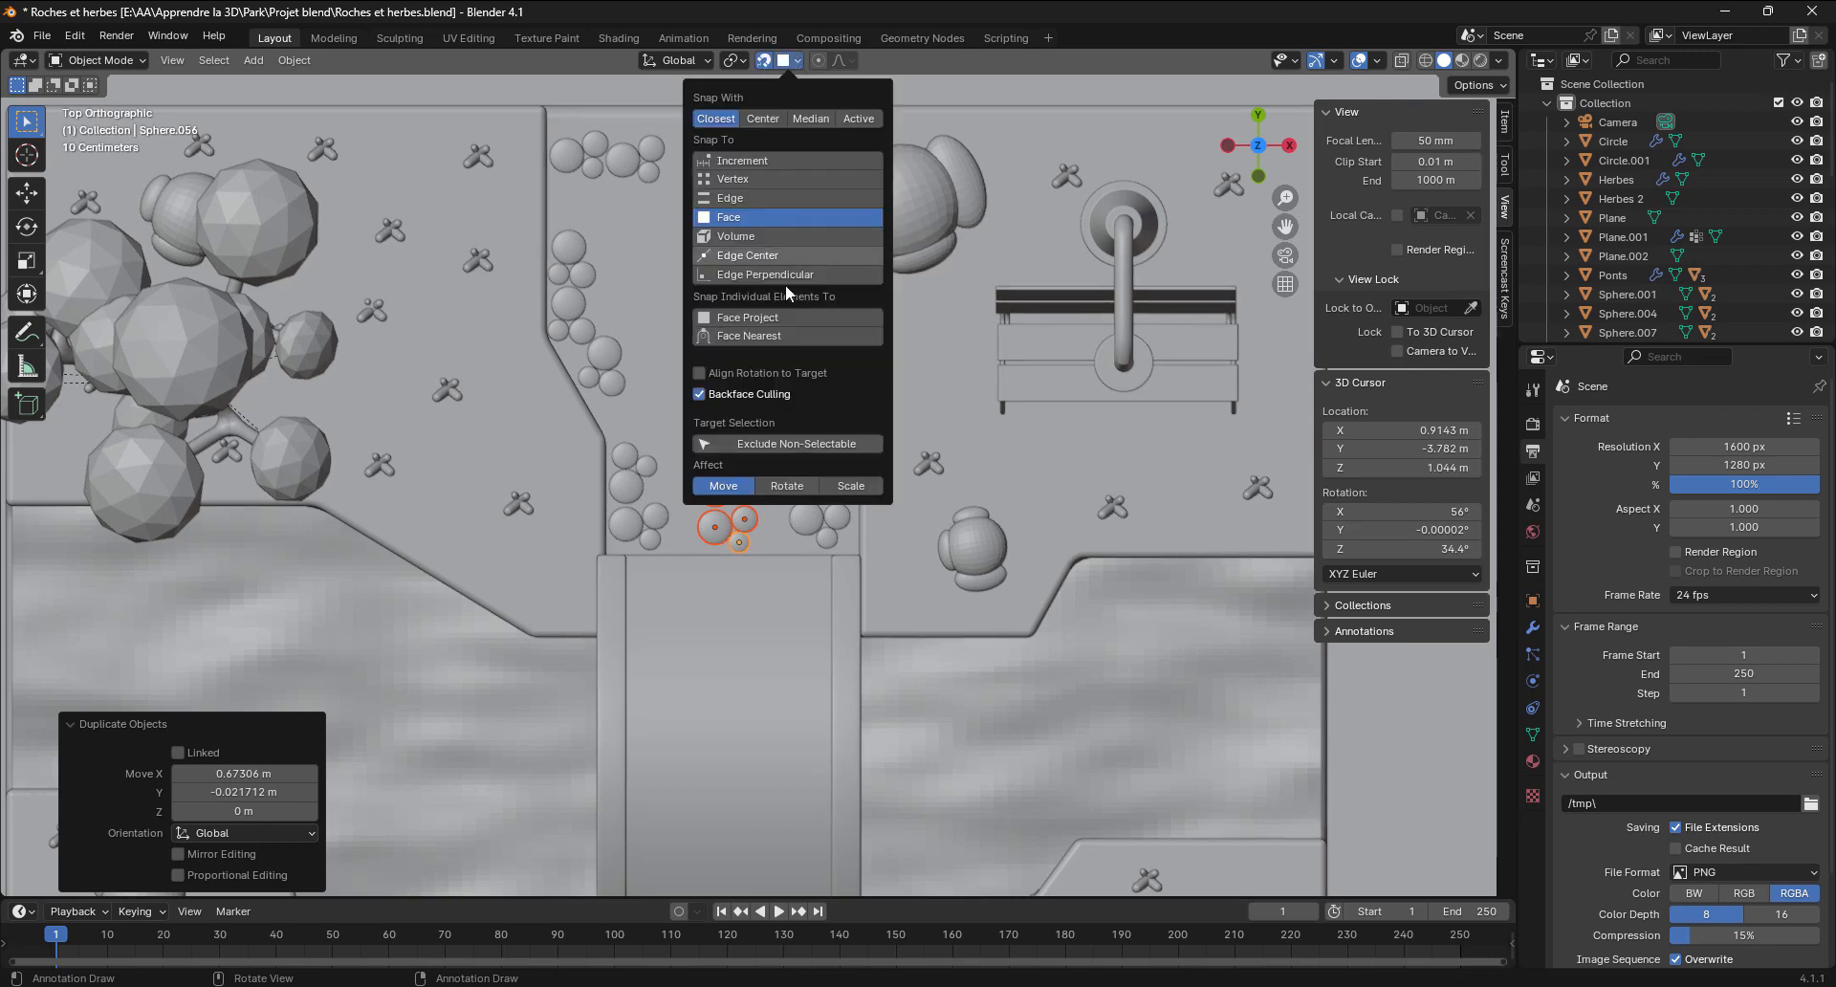
click(695, 374)
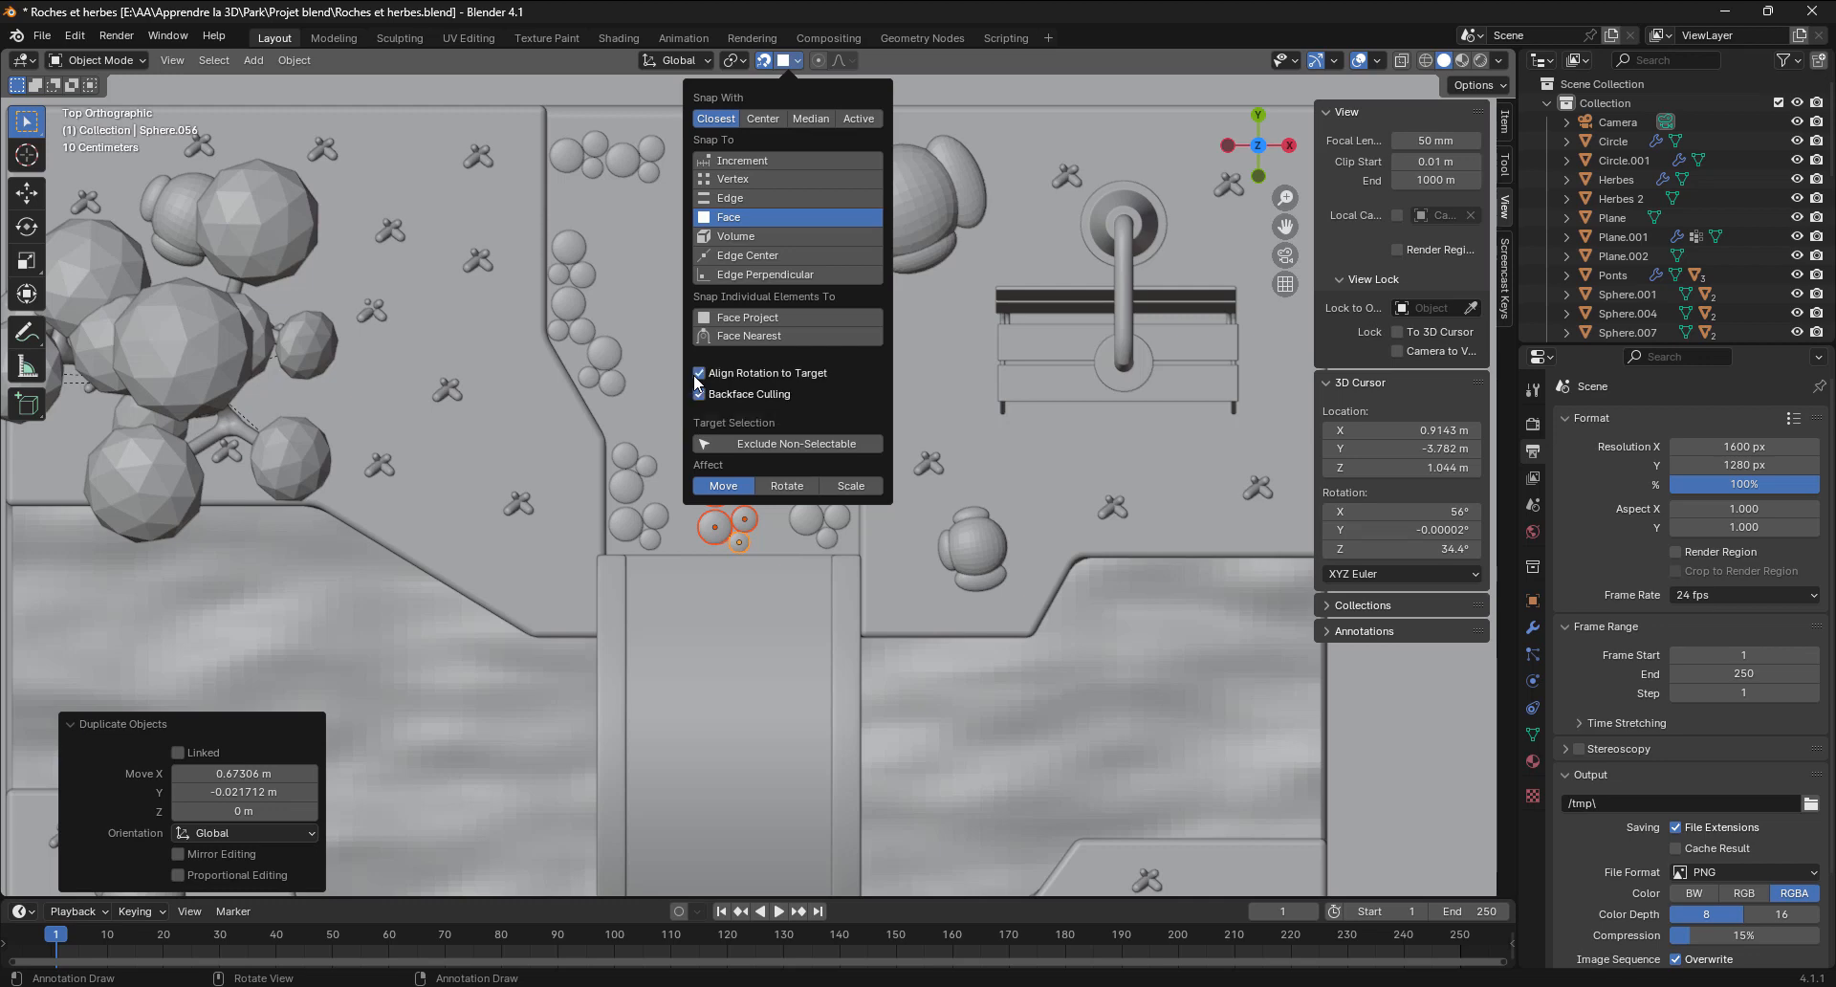
click(898, 53)
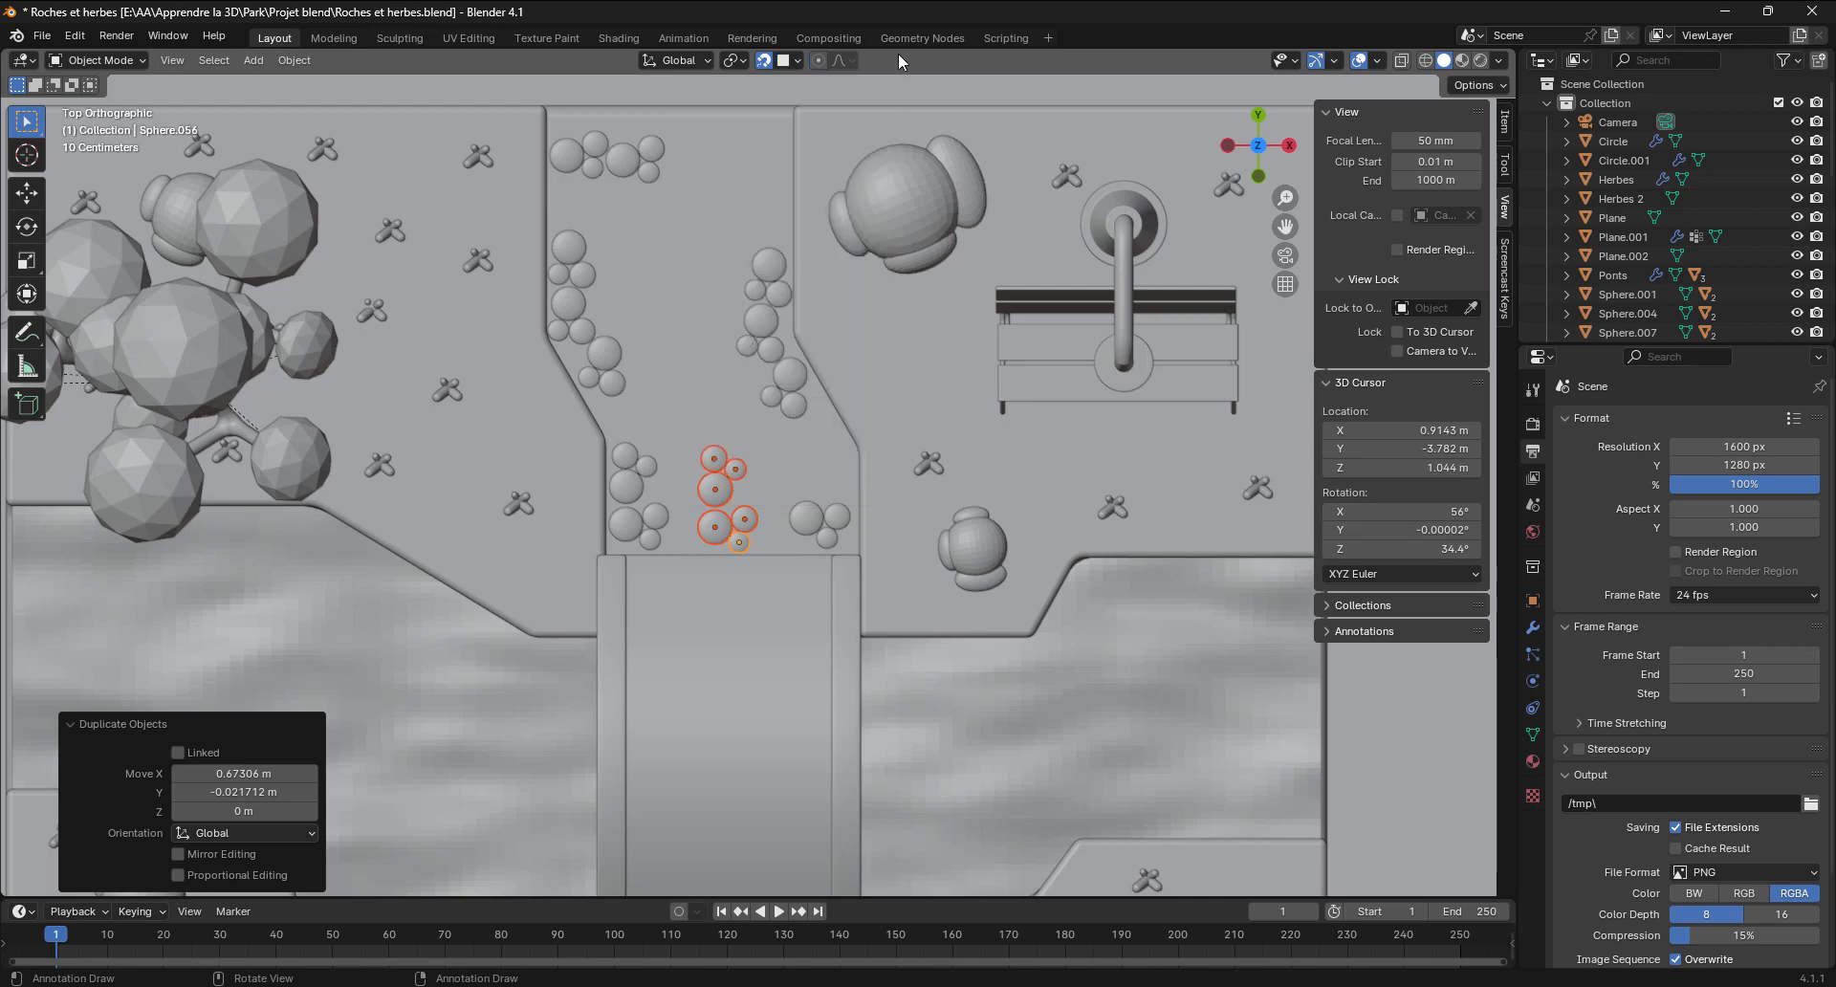
Place the six duplicated stones on the bridge deck about −0.124 m X and −1.92 m Y away and raise them about 0.177 m
shift+middle_drag(772, 538, 763, 296)
key(g)
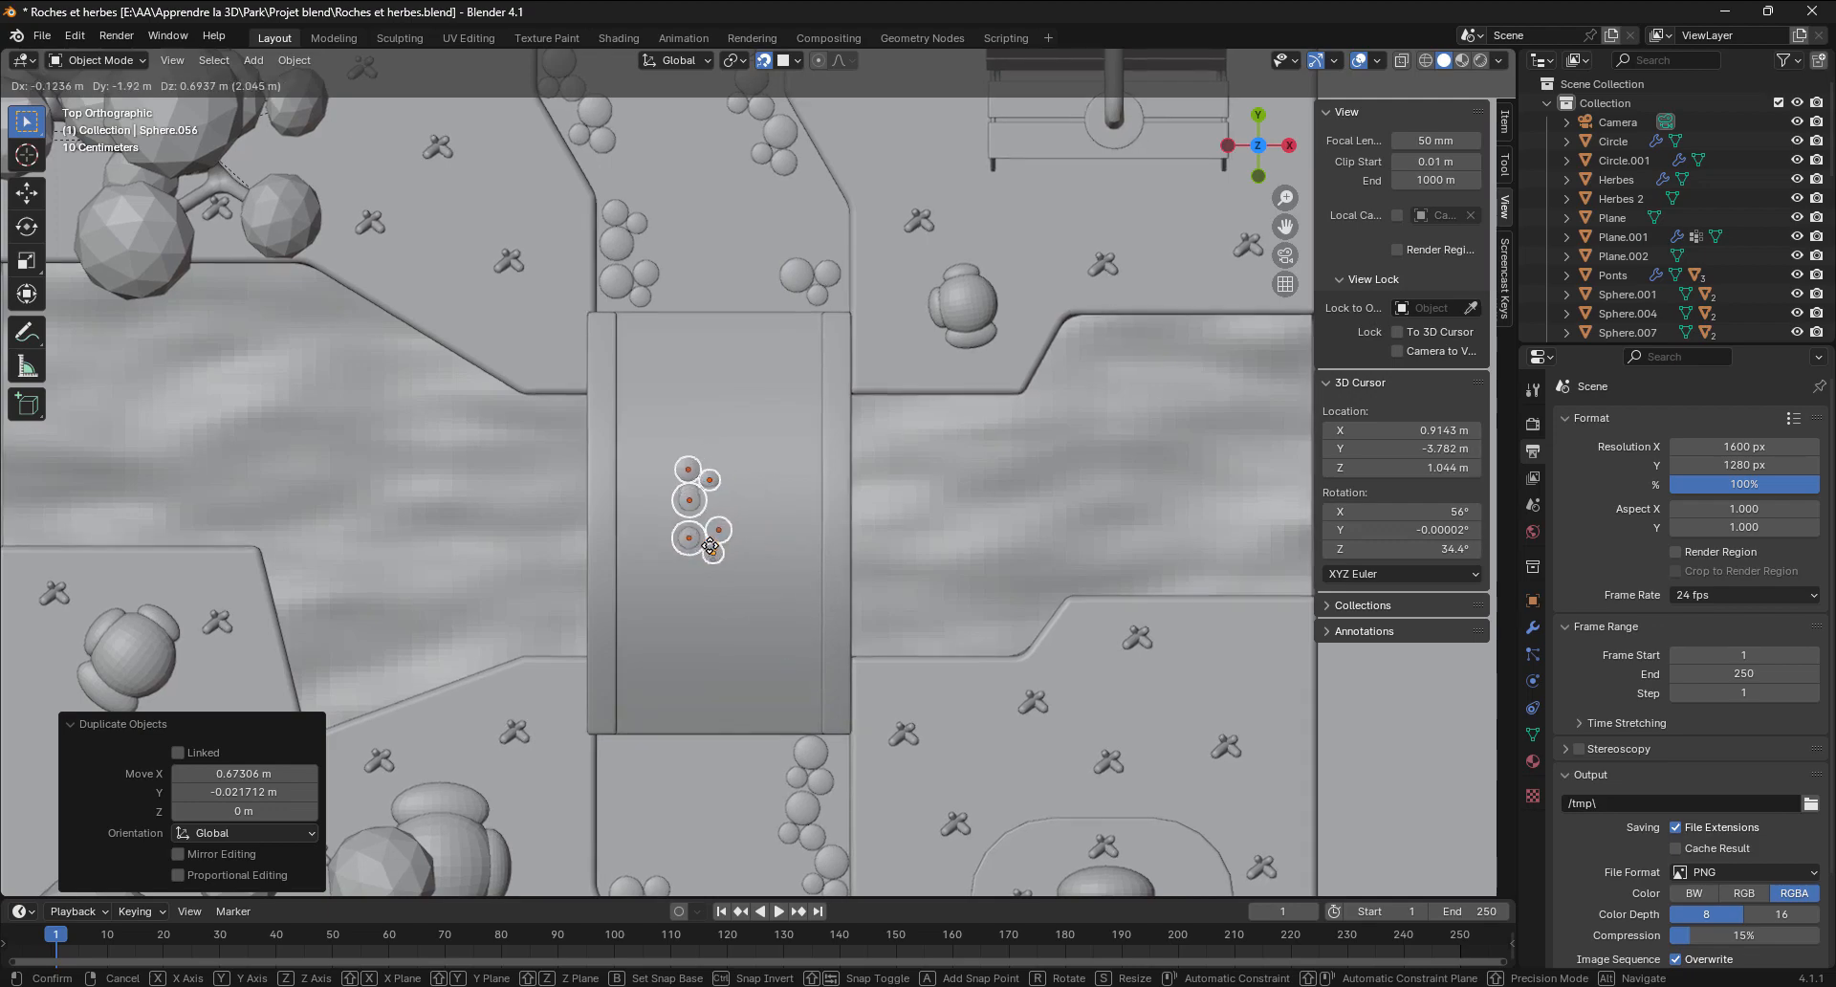
click(709, 547)
middle_drag(742, 566, 695, 461)
scroll(693, 474, up, 6)
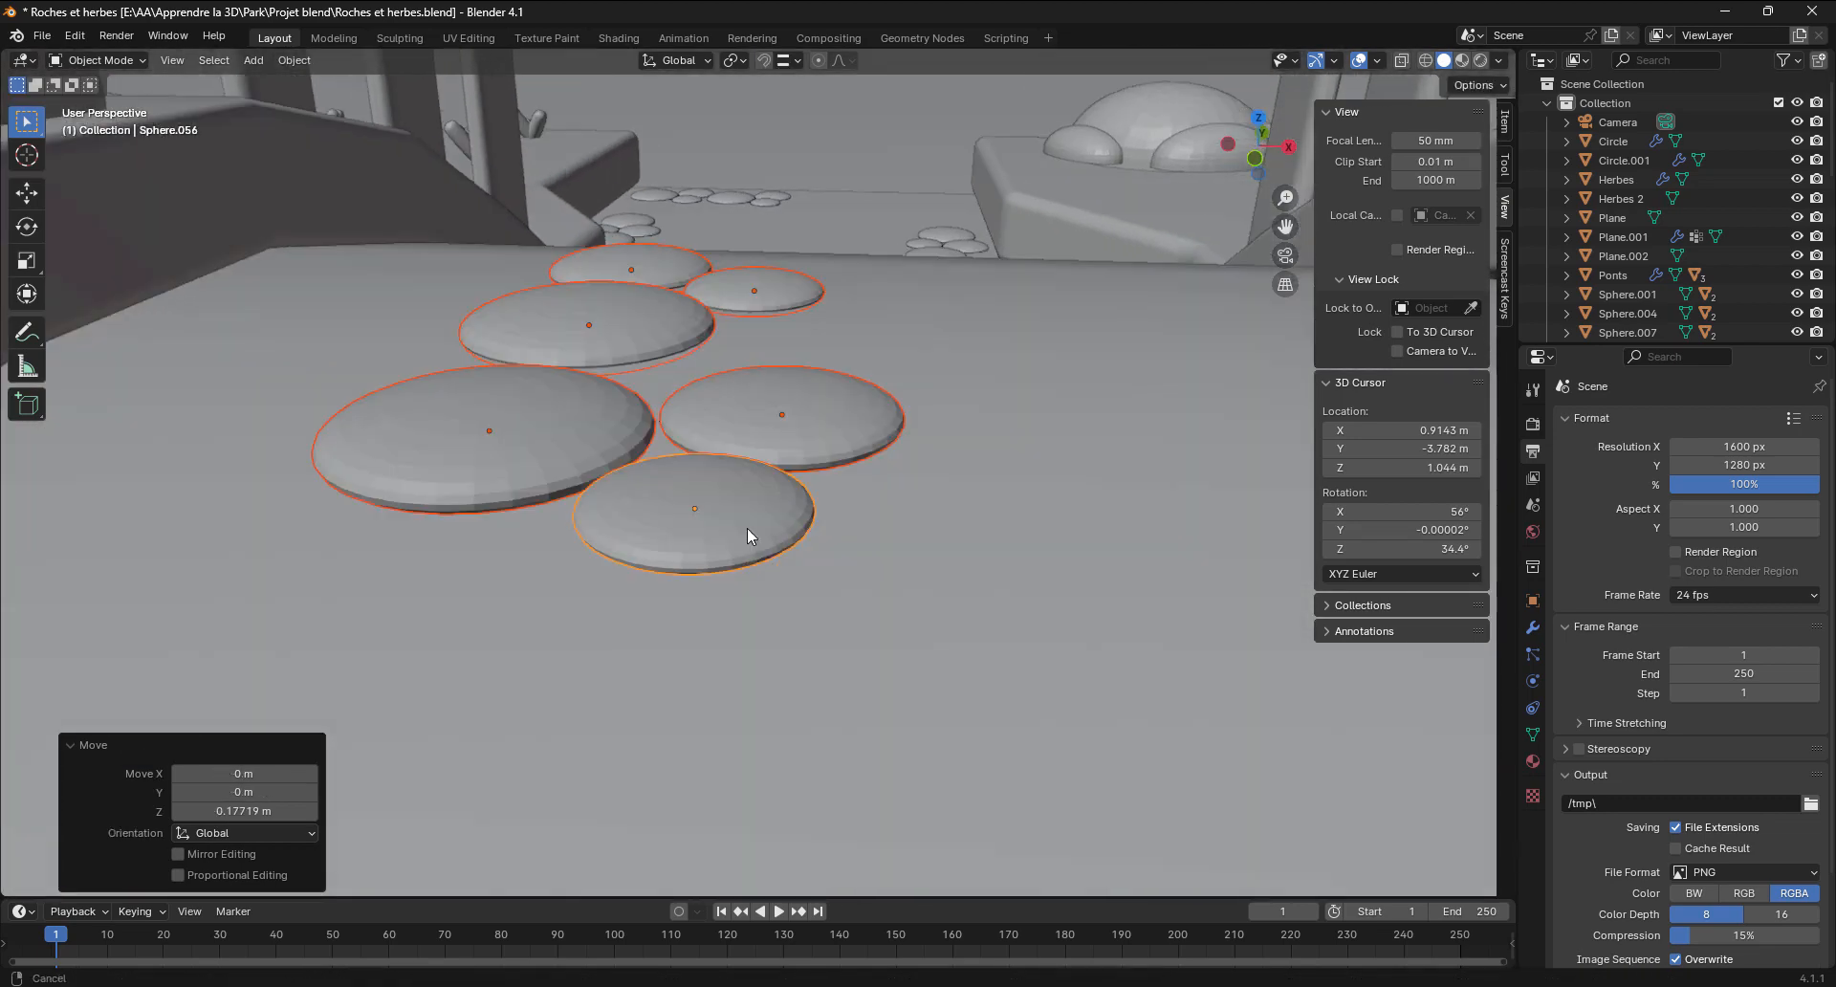
Shift the large and the nearest stone of the front cluster along Z and rotate them about 1.16° to fit the deck
click(411, 362)
shift+click(536, 421)
middle_drag(748, 528, 570, 421)
key(g)
key(z)
click(571, 515)
key(r)
click(535, 545)
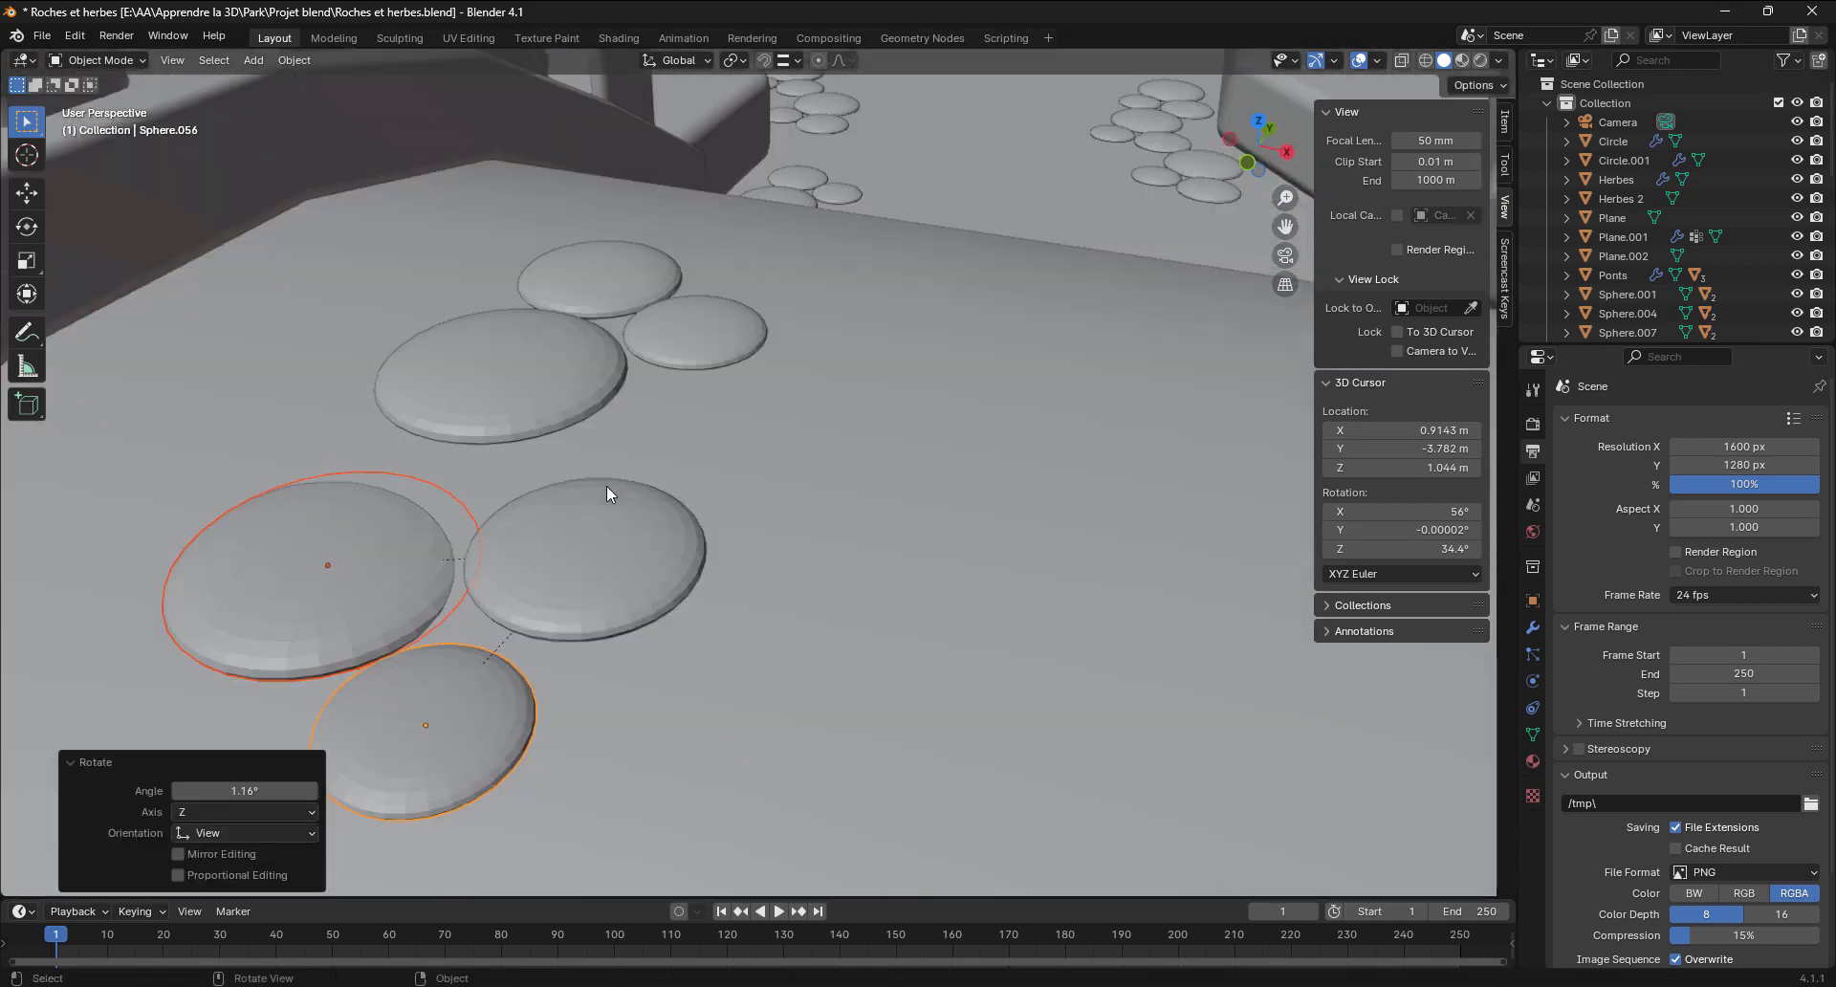
Reposition the third stone of the front cluster so it sits on the deck beside the other two
click(609, 497)
middle_drag(614, 535, 631, 420)
key(g)
click(660, 500)
middle_drag(660, 500, 642, 603)
key(g)
click(430, 507)
middle_drag(423, 511, 409, 439)
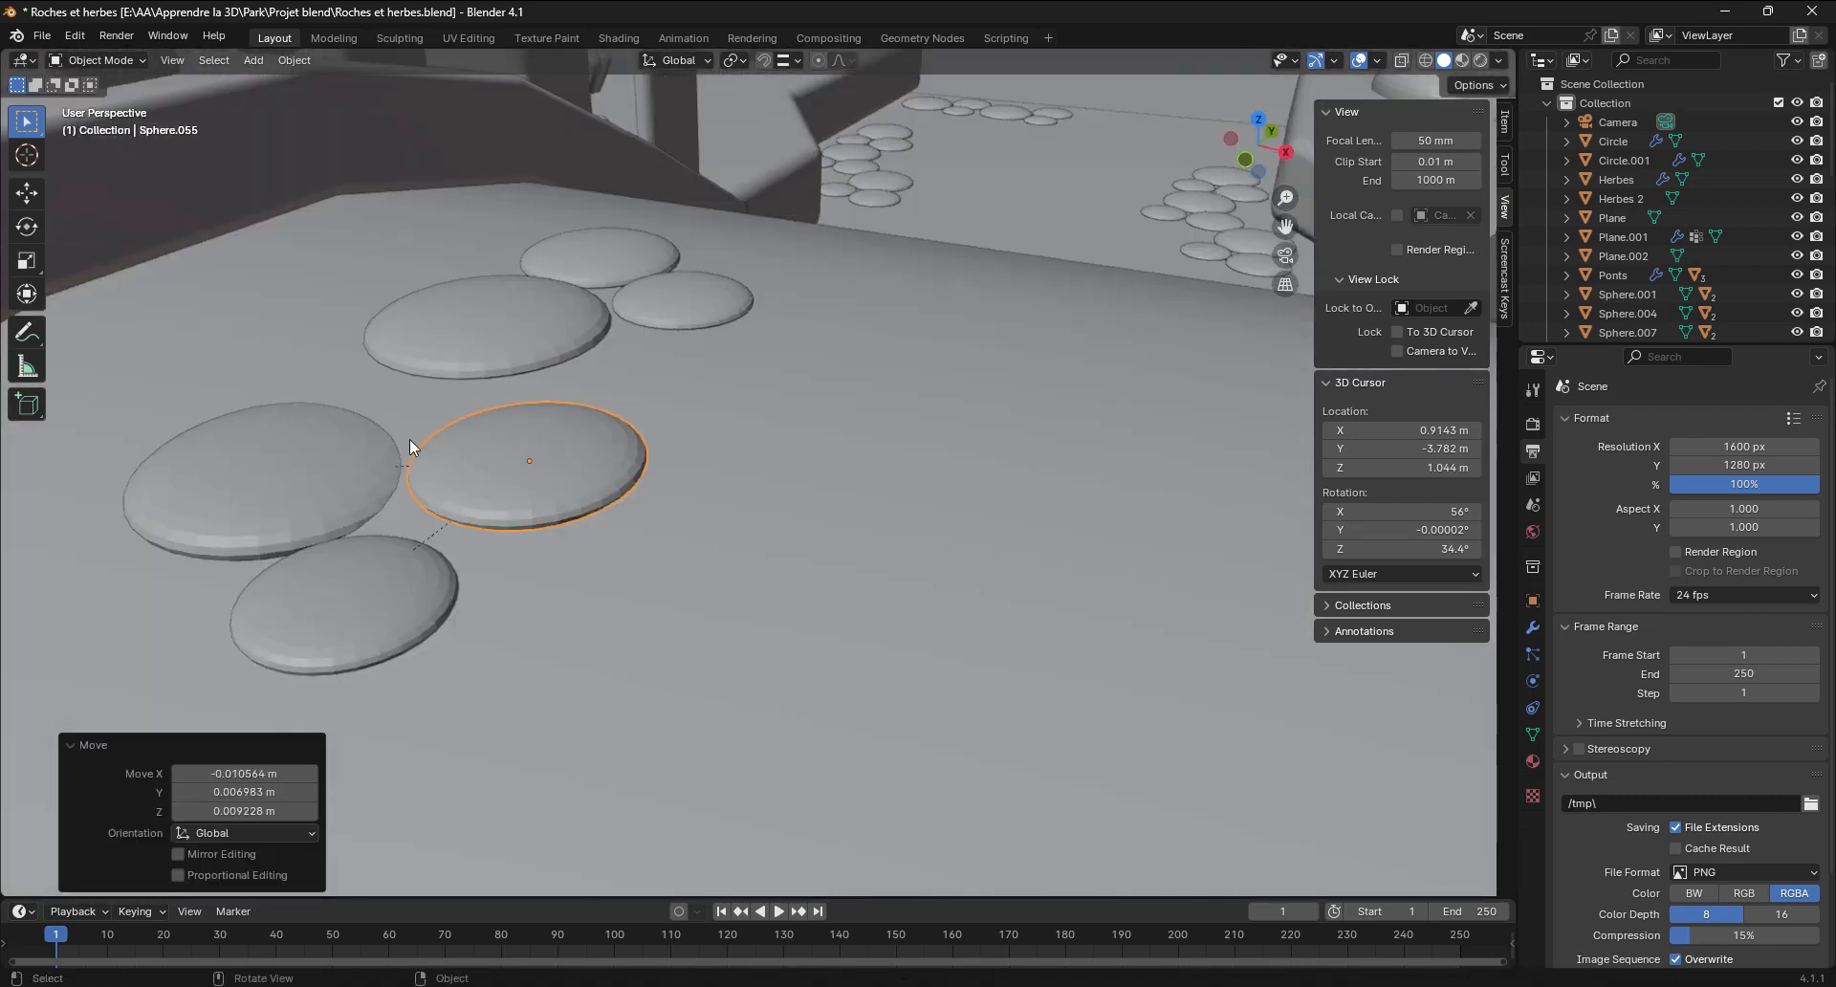
Parent the two other front-cluster stones to the third stone
click(390, 564)
shift+click(354, 497)
shift+click(509, 494)
key(ctrl+p)
click(593, 457)
right_click(553, 459)
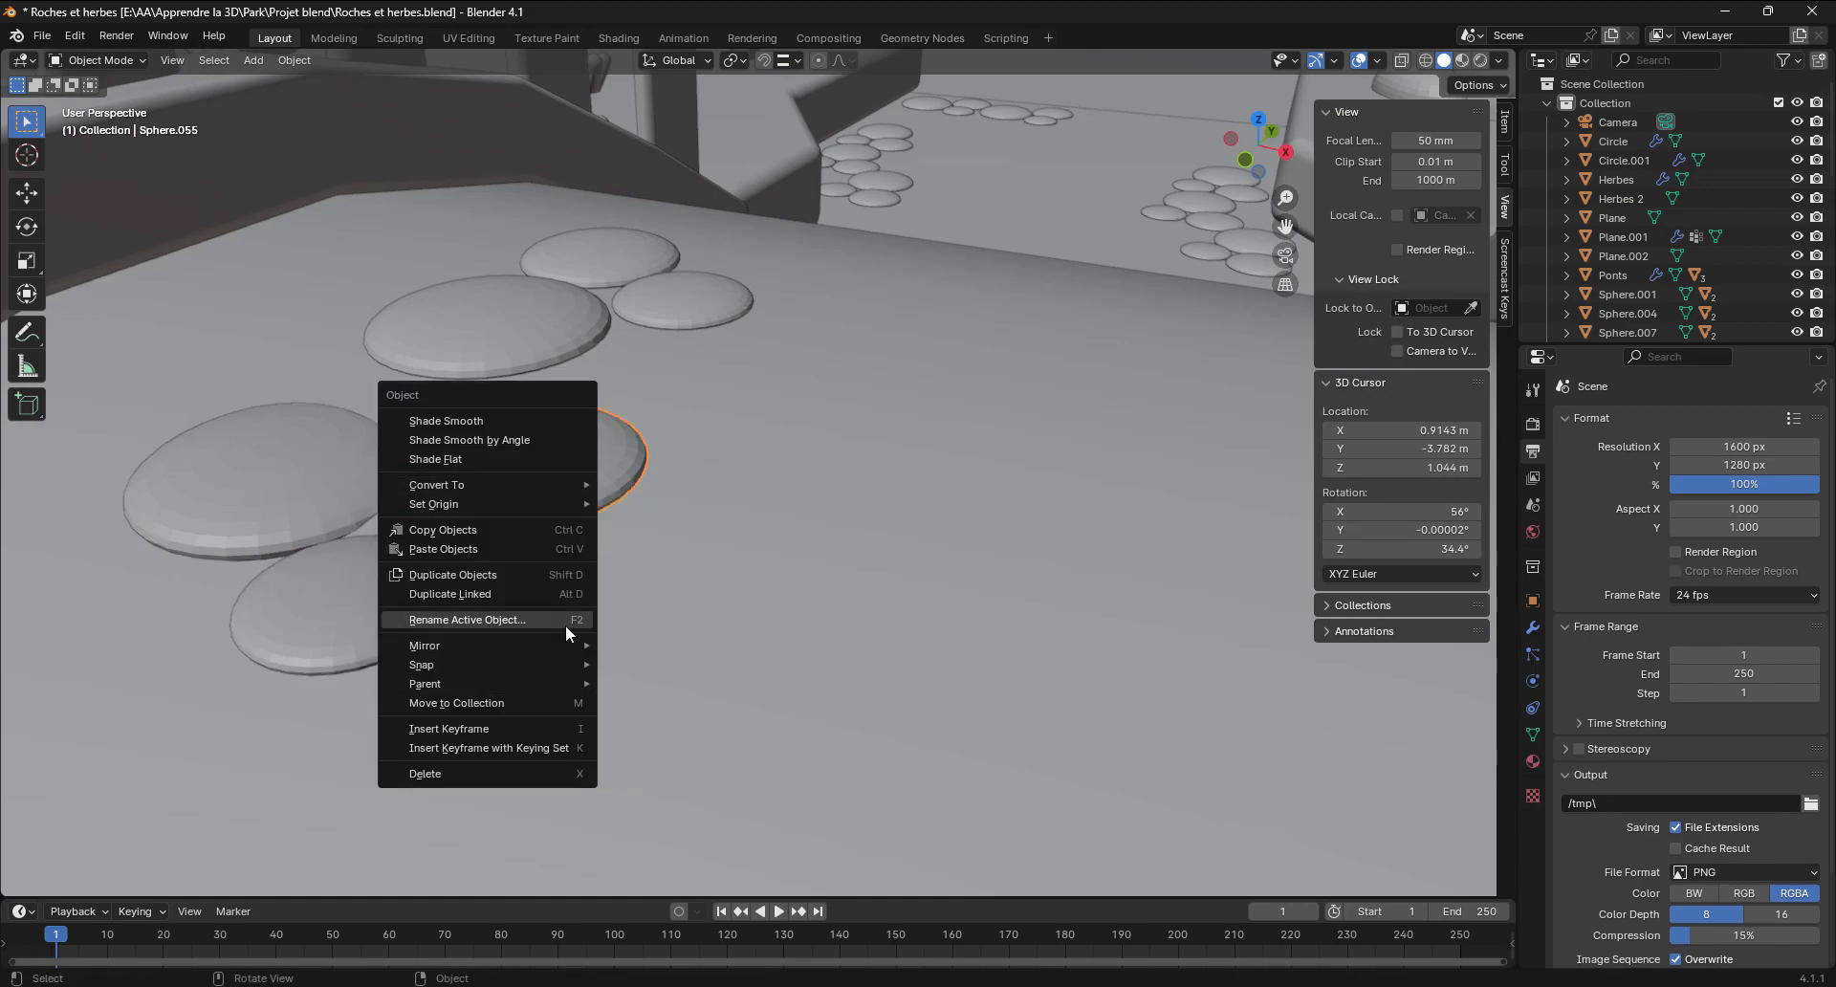
Select a three-stone group and duplicate it to the opposite side of the bridge deck
scroll(562, 501, down, 6)
middle_drag(547, 436, 583, 535)
click(624, 772)
shift+click(652, 761)
shift+click(644, 804)
key(shift+d)
click(860, 469)
Lower the duplicated three-stone group about 0.117 m along Z toward the deck surface beside the railing
middle_drag(861, 497, 889, 362)
key(g)
key(z)
click(889, 401)
middle_drag(889, 421, 918, 593)
key(g)
click(890, 584)
Rotate the duplicated group to follow the deck's slope and nudge its stones onto the surface
scroll(776, 530, up, 8)
key(r)
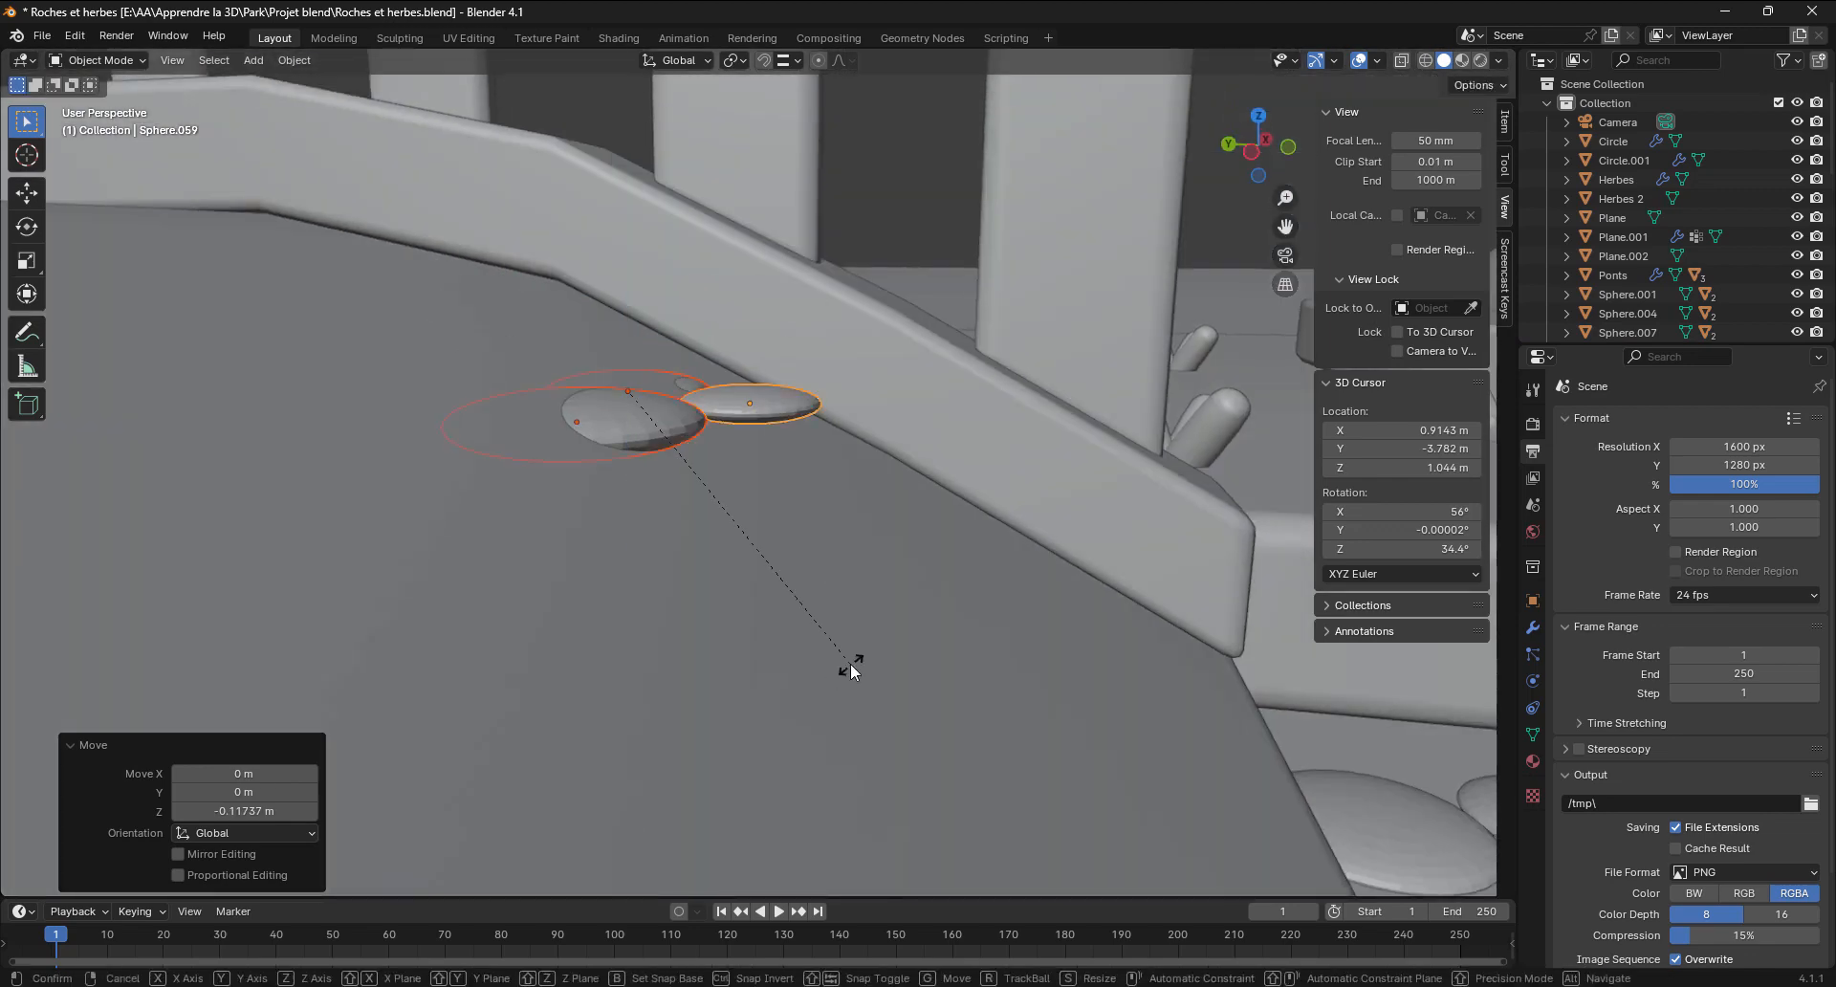
click(846, 684)
key(g)
click(828, 729)
middle_drag(829, 729, 770, 679)
key(g)
click(794, 674)
key(r)
middle_drag(820, 612, 746, 690)
Duplicate the three-stone group across the deck to the other railing and raise the copy about 0.159 m along Z
scroll(746, 691, down, 5)
key(shift+d)
click(638, 670)
middle_drag(639, 669, 619, 612)
key(g)
key(z)
click(612, 594)
key(r)
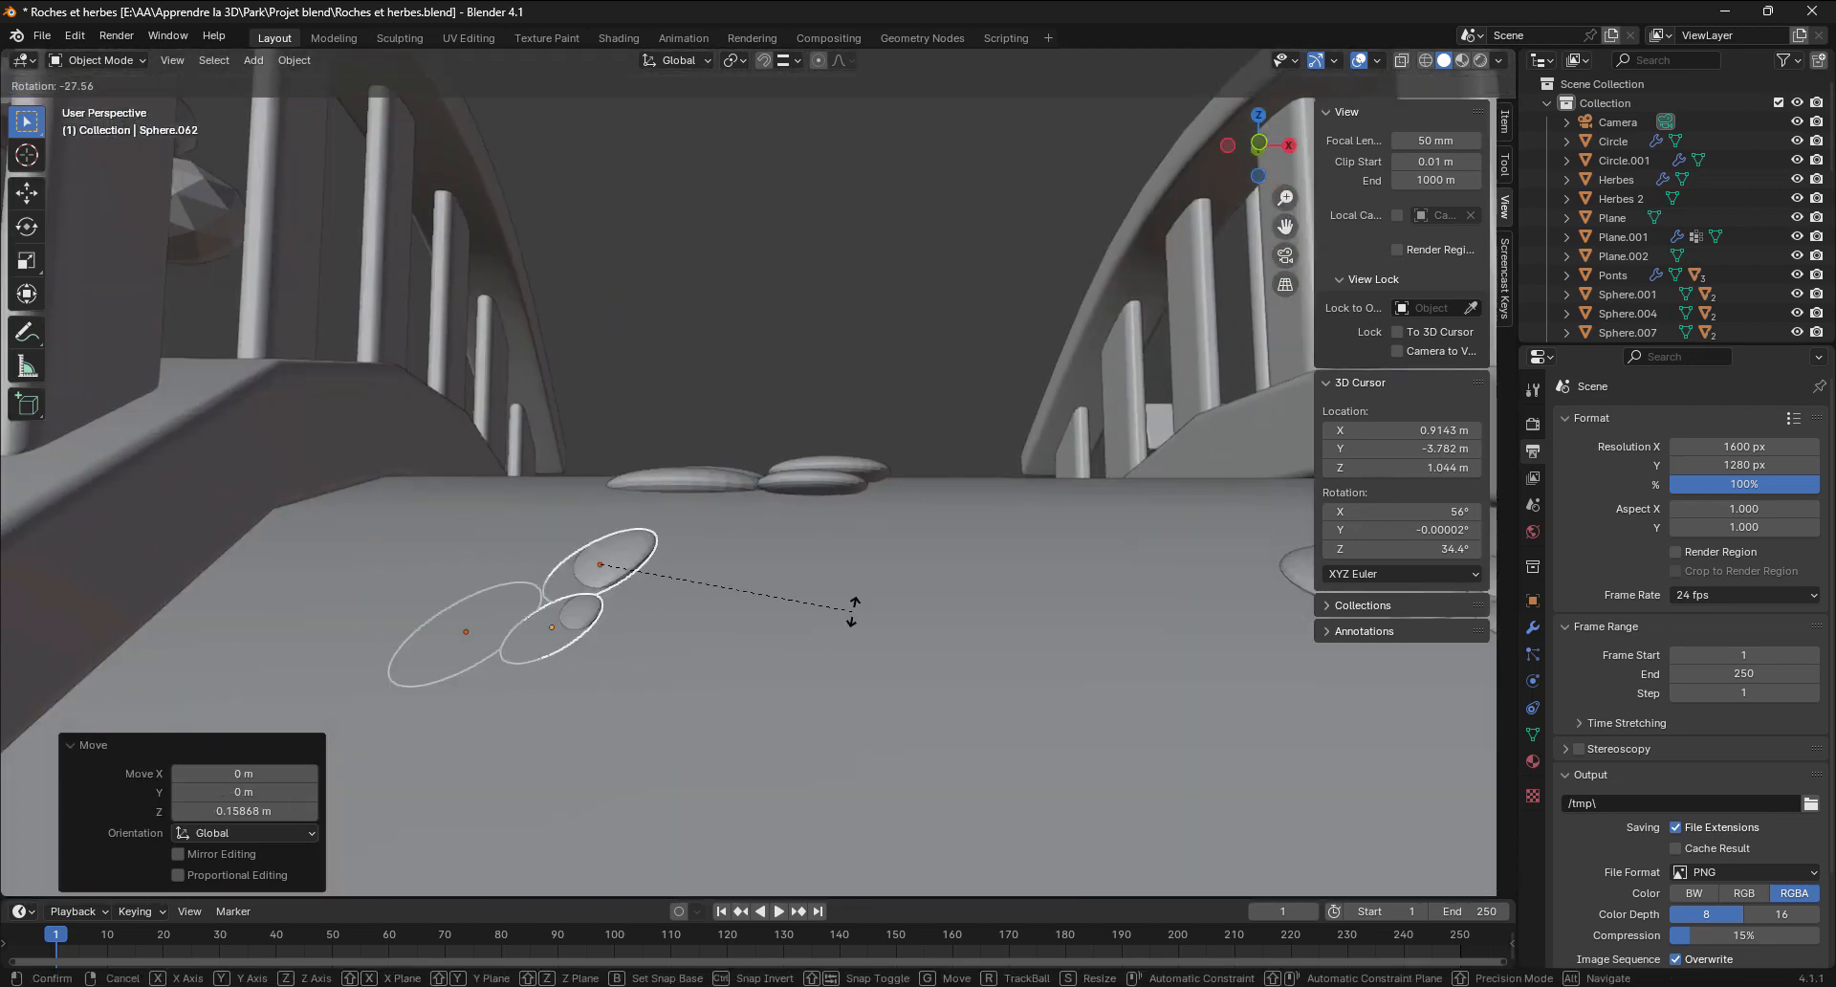
right_click(853, 612)
middle_drag(755, 640, 780, 793)
key(g)
right_click(801, 618)
Turn on surface snapping and place the duplicated three-stone group on the bridge deck near the railing at the deck's end
click(763, 61)
click(797, 61)
key(g)
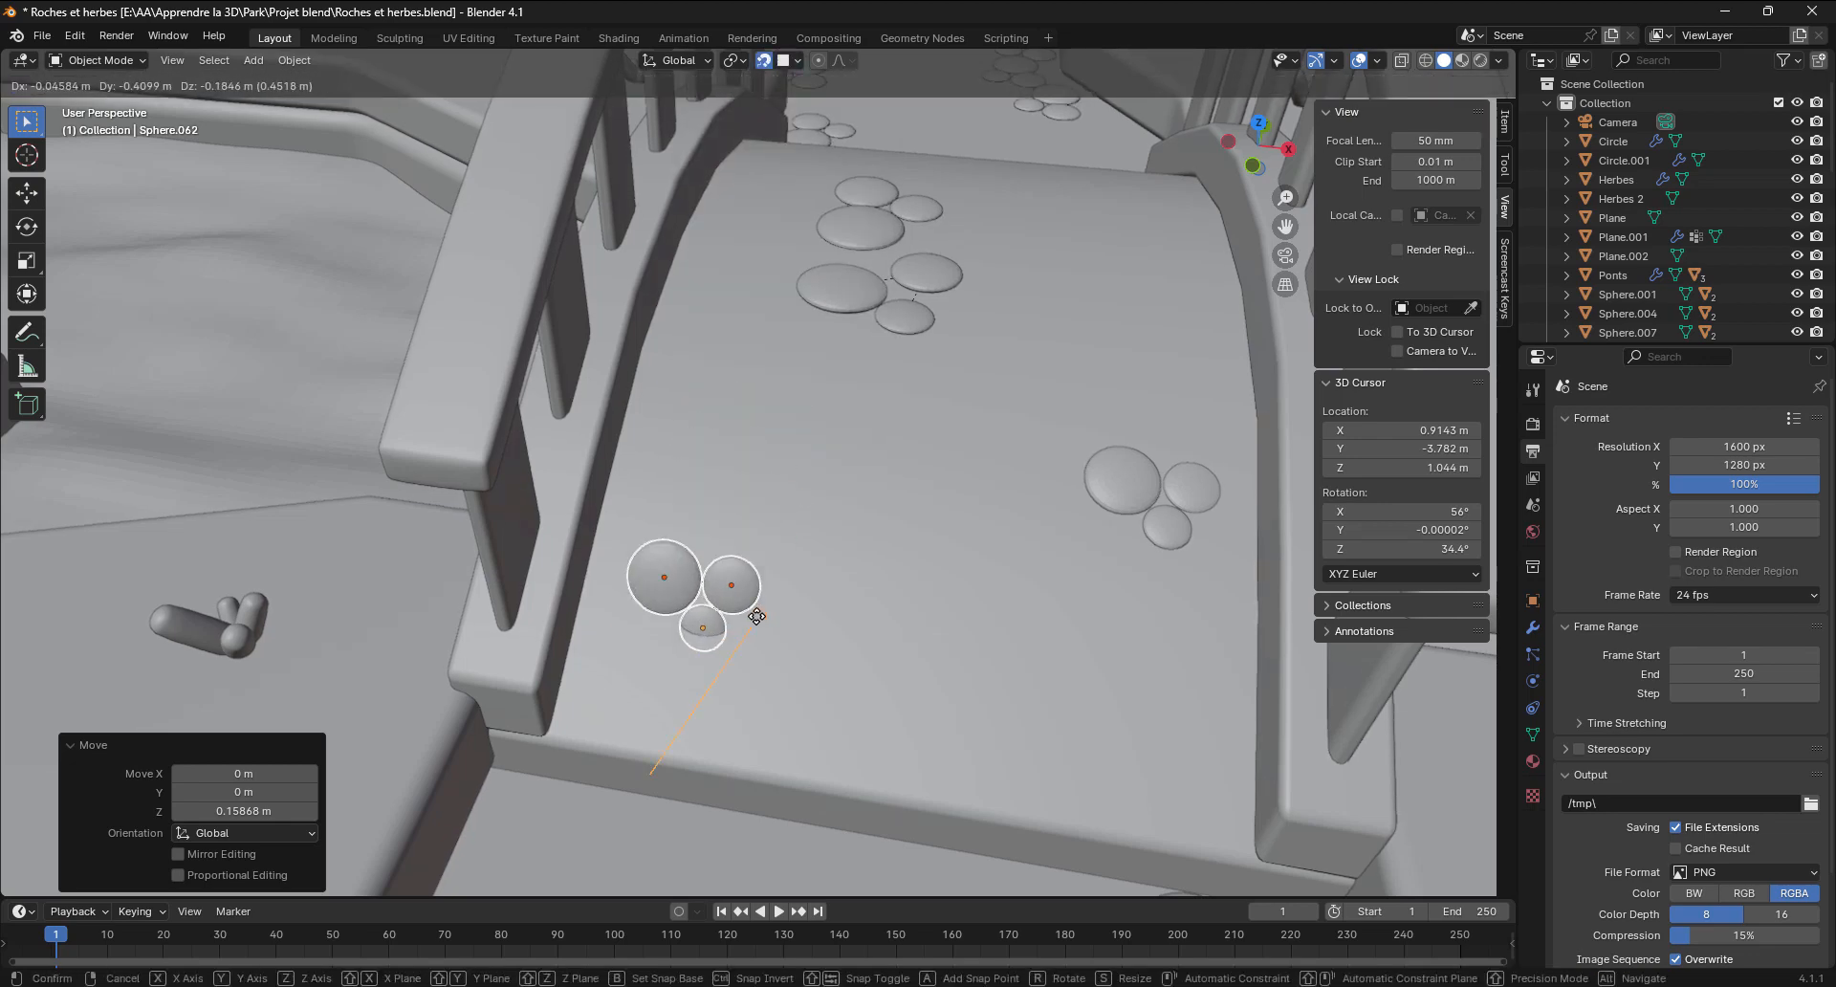
click(756, 615)
Tilt the three-stone group freely to follow the deck's slope and, with snapping off, adjust its height along Z
middle_drag(756, 616, 784, 383)
key(r)
key(r)
click(802, 459)
click(763, 61)
key(g)
key(z)
click(800, 514)
Select individual stones on the bridge deck and rescale them to vary their sizes
click(786, 492)
shift+click(892, 486)
key(s)
click(658, 481)
key(s)
key(s)
Duplicate the selected stones on the deck, adjust the copy's height along Z, and join the stones into one object
key(shift+d)
click(807, 526)
key(g)
key(z)
click(766, 742)
key(ctrl+j)
Trackball-rotate the joined stone group by 18.9° and -2.86° to lie along the bridge deck's slope
middle_drag(766, 736, 670, 605)
key(r)
key(r)
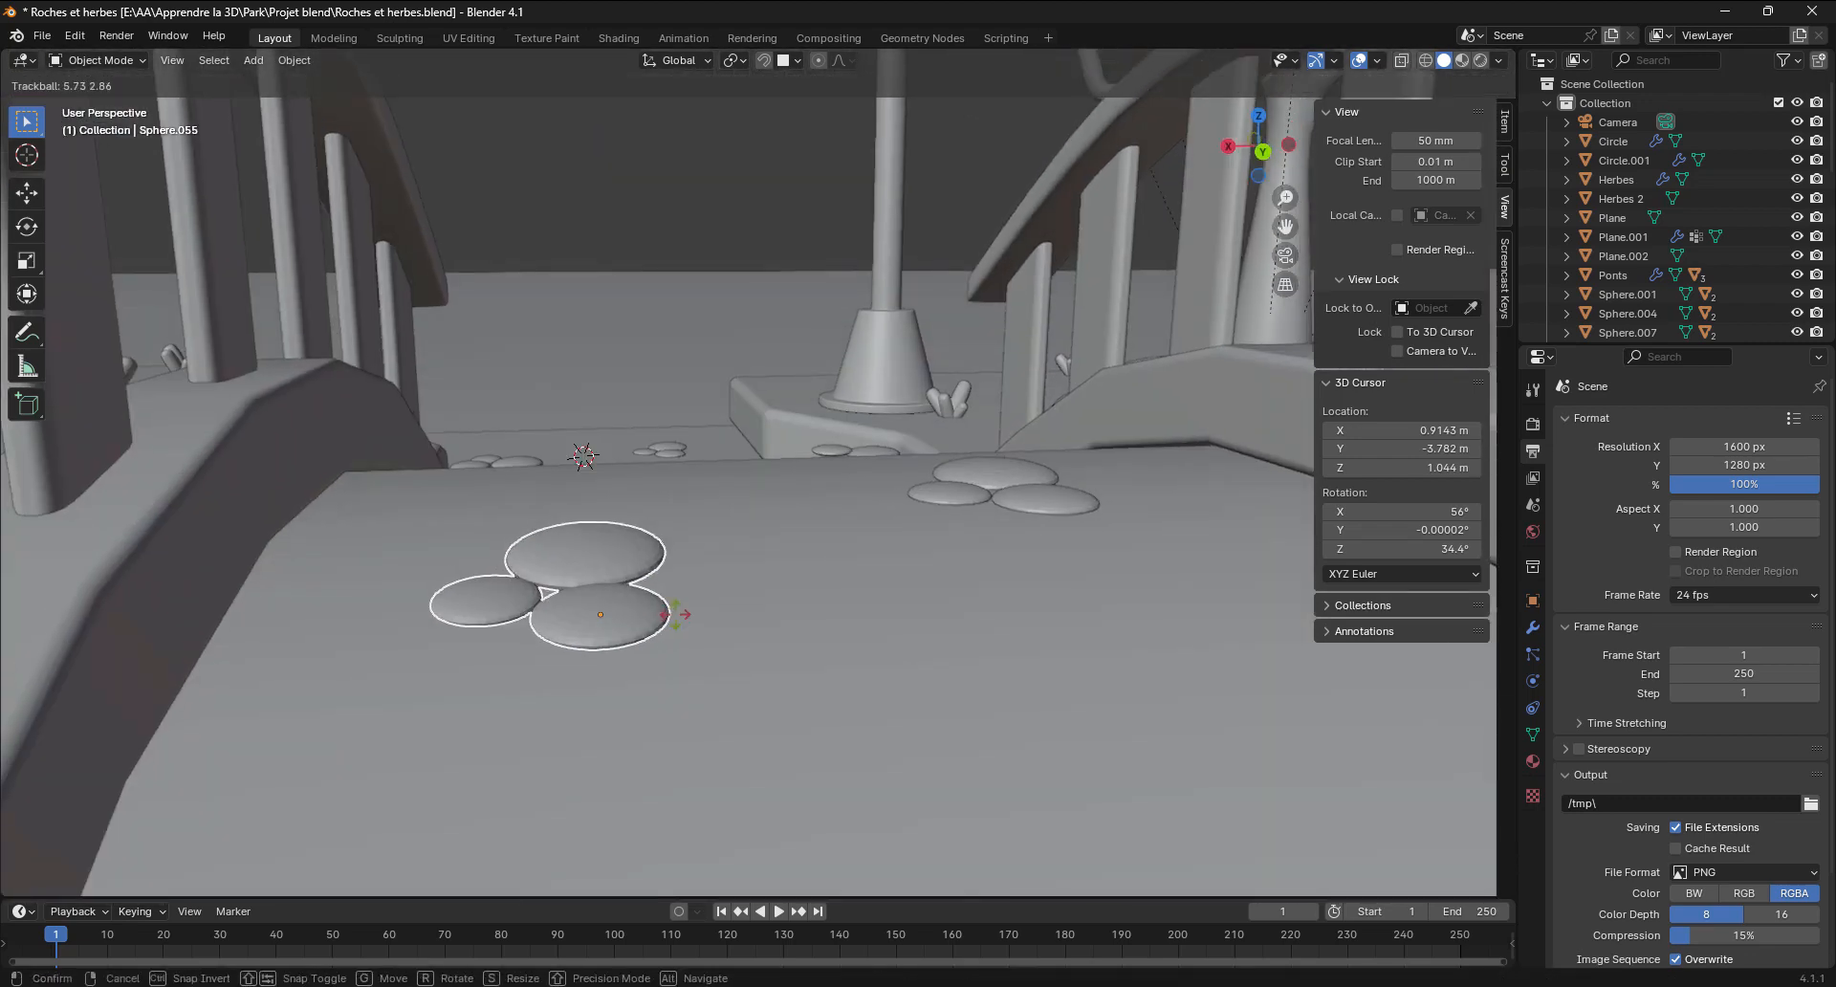
click(772, 651)
middle_drag(771, 652, 1018, 572)
scroll(957, 607, down, 5)
middle_drag(888, 639, 742, 581)
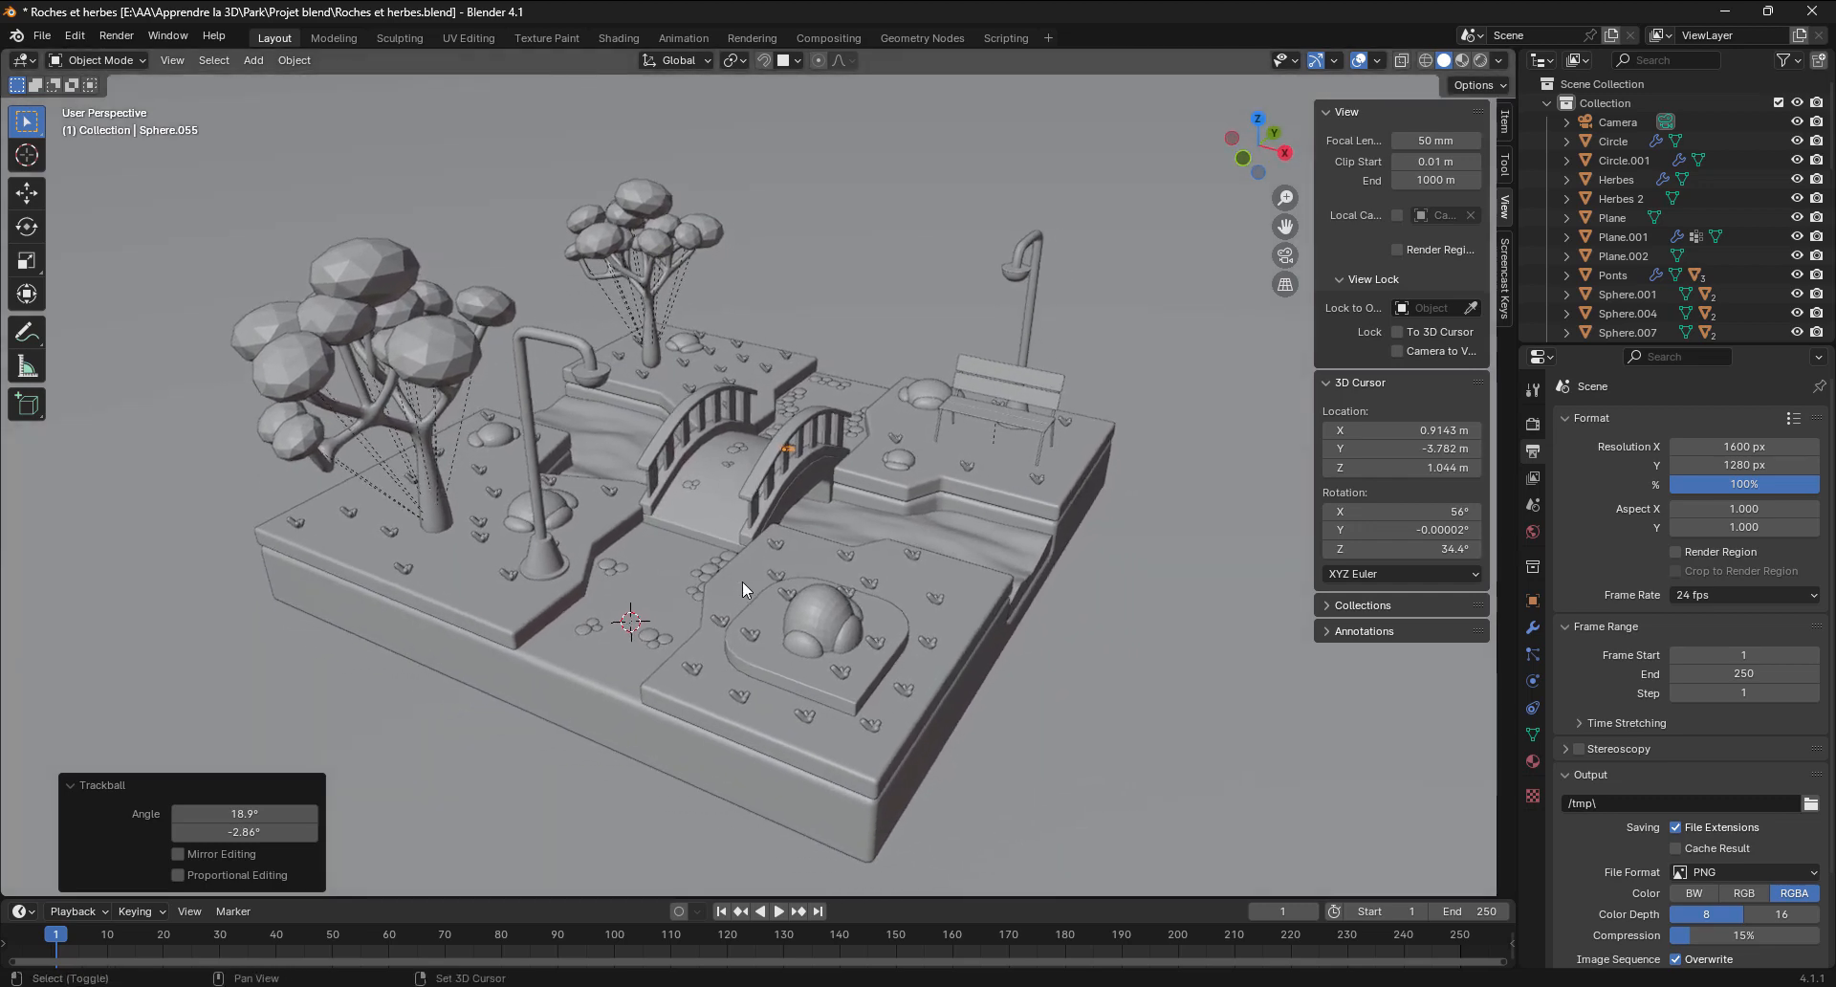